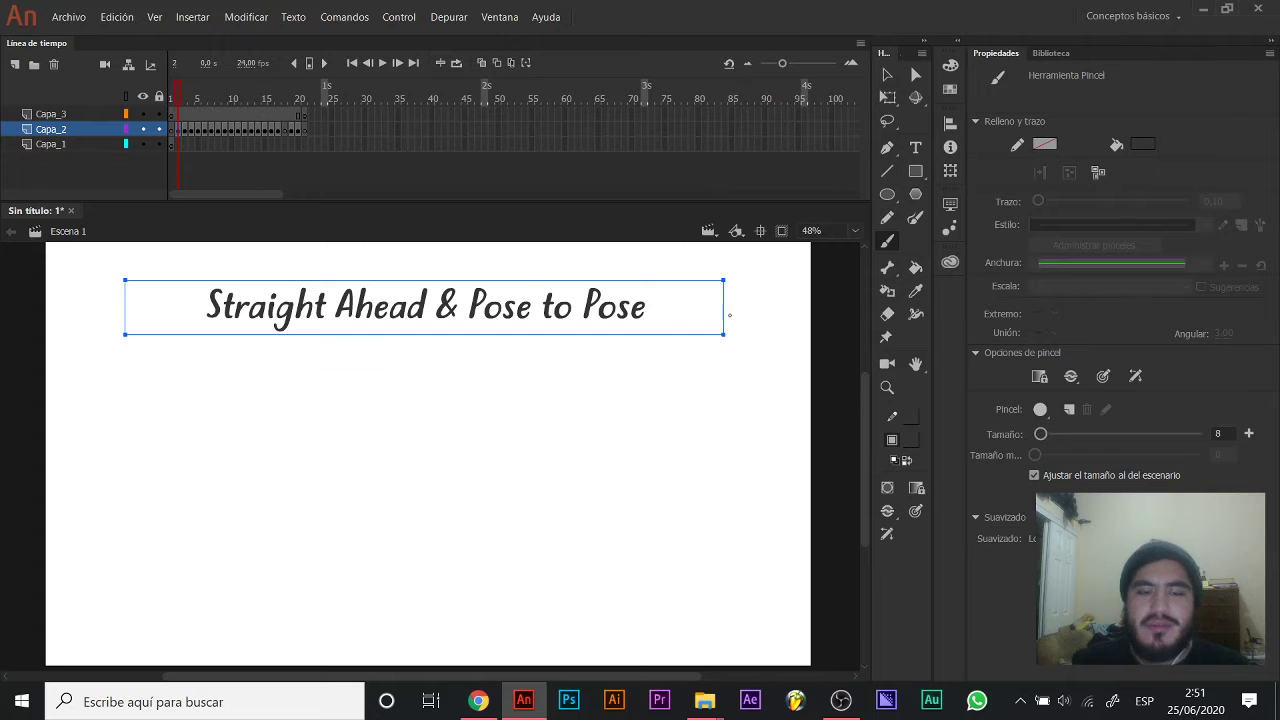
# Lock the Capa_2 layer and make frame 2 of Capa_3 the current frame.
pyautogui.click(726, 331)
pyautogui.click(158, 129)
pyautogui.click(185, 116)
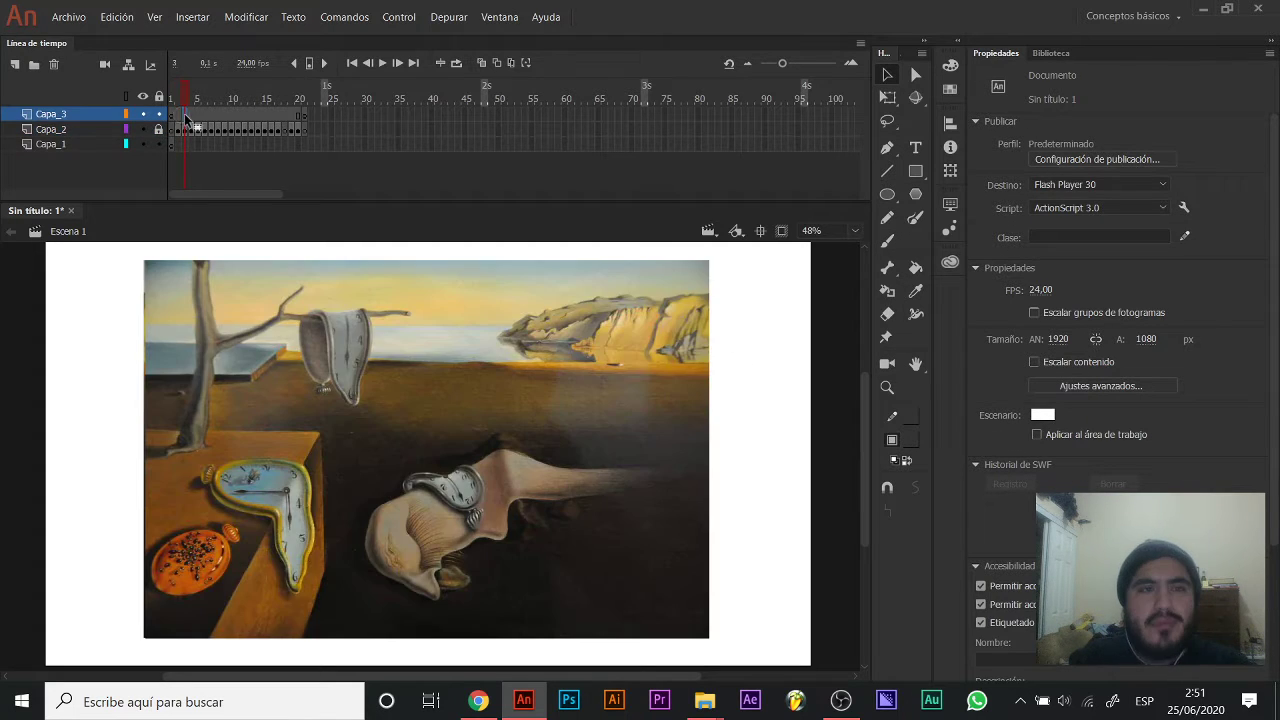
pyautogui.click(172, 117)
pyautogui.click(178, 116)
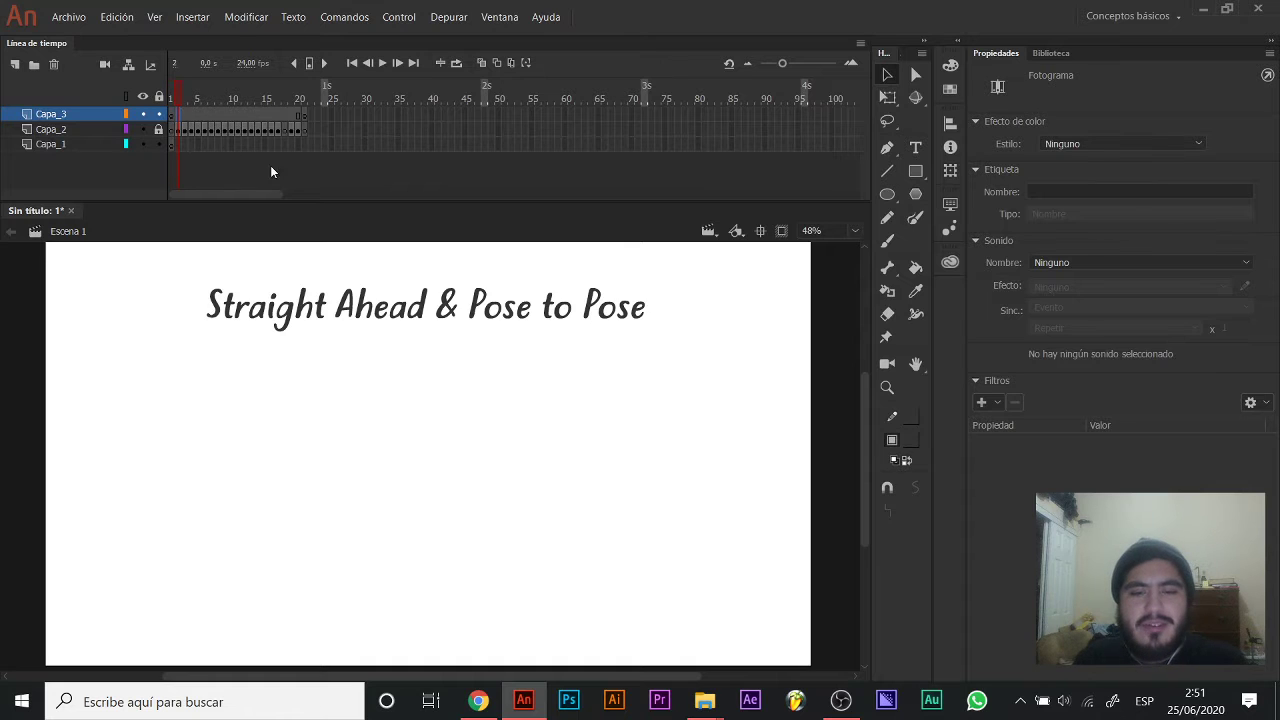
# Paint a small solid dot at each end of the title text with the Brush tool.
pyautogui.press('b')
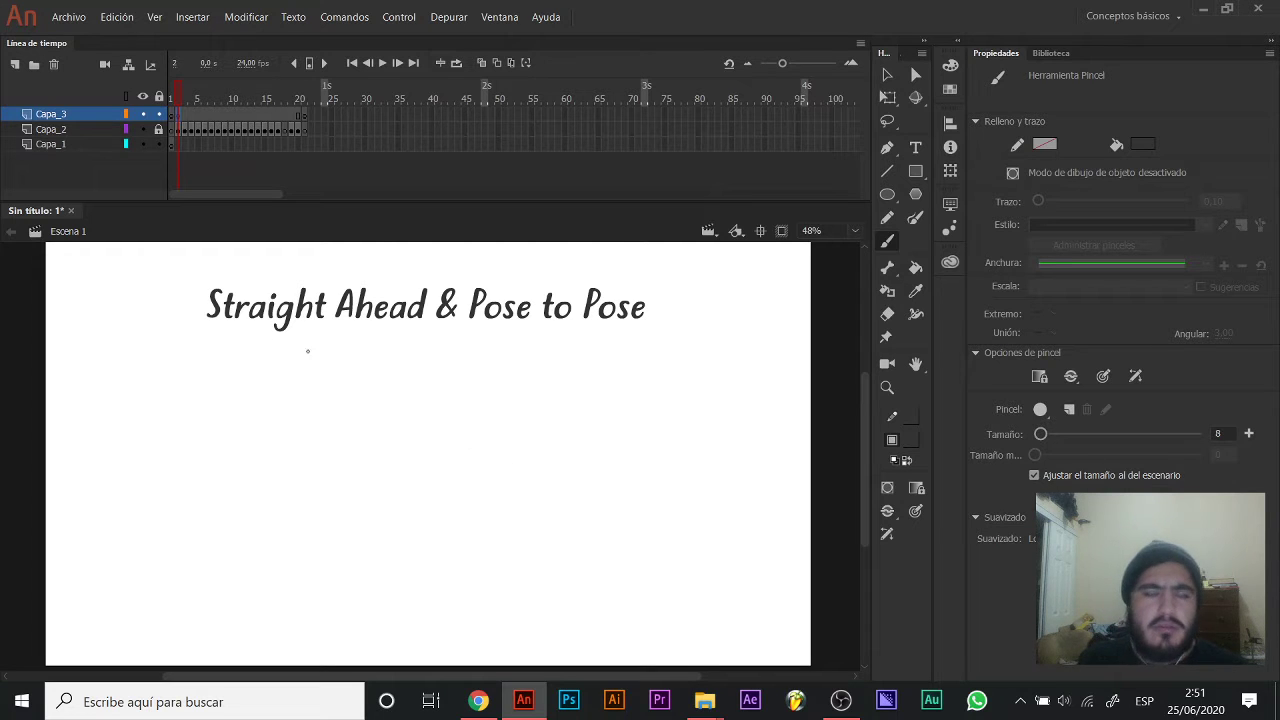
pyautogui.moveTo(194, 320); pyautogui.dragTo(197, 304)
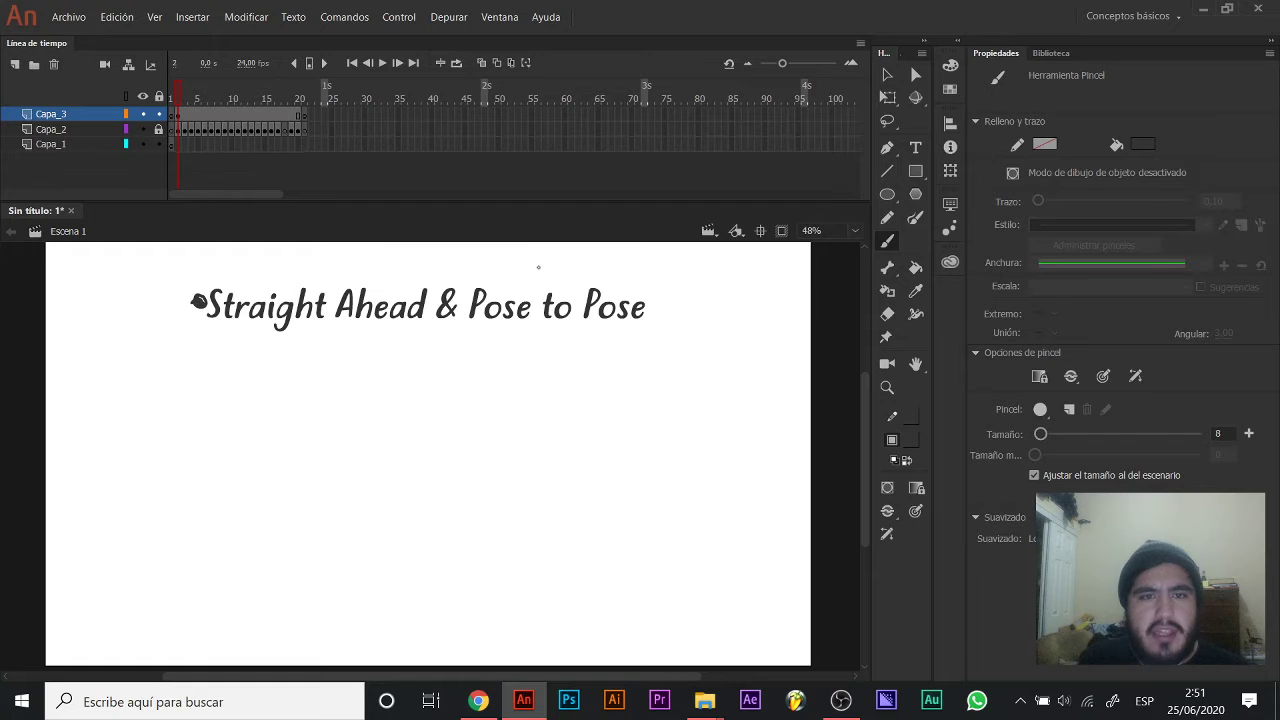
pyautogui.moveTo(661, 310); pyautogui.dragTo(677, 309)
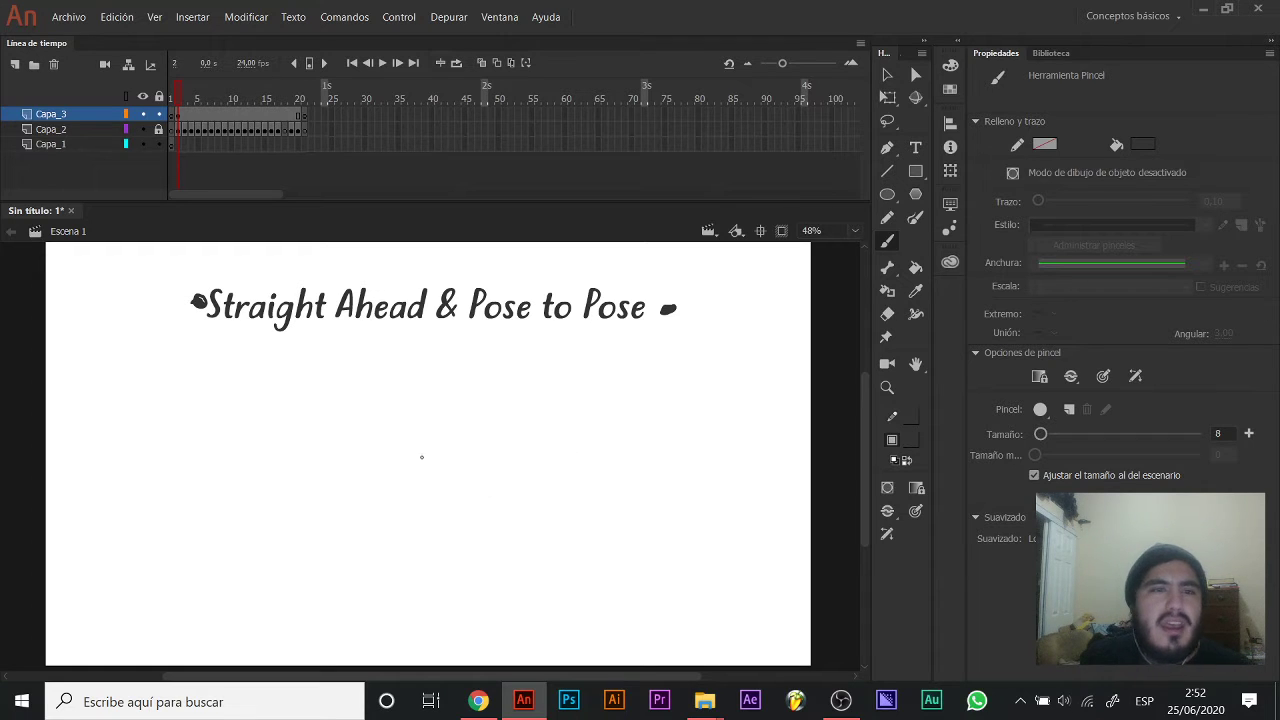
# Hide all existing layers and add a new layer above Capa_3.
pyautogui.click(143, 97)
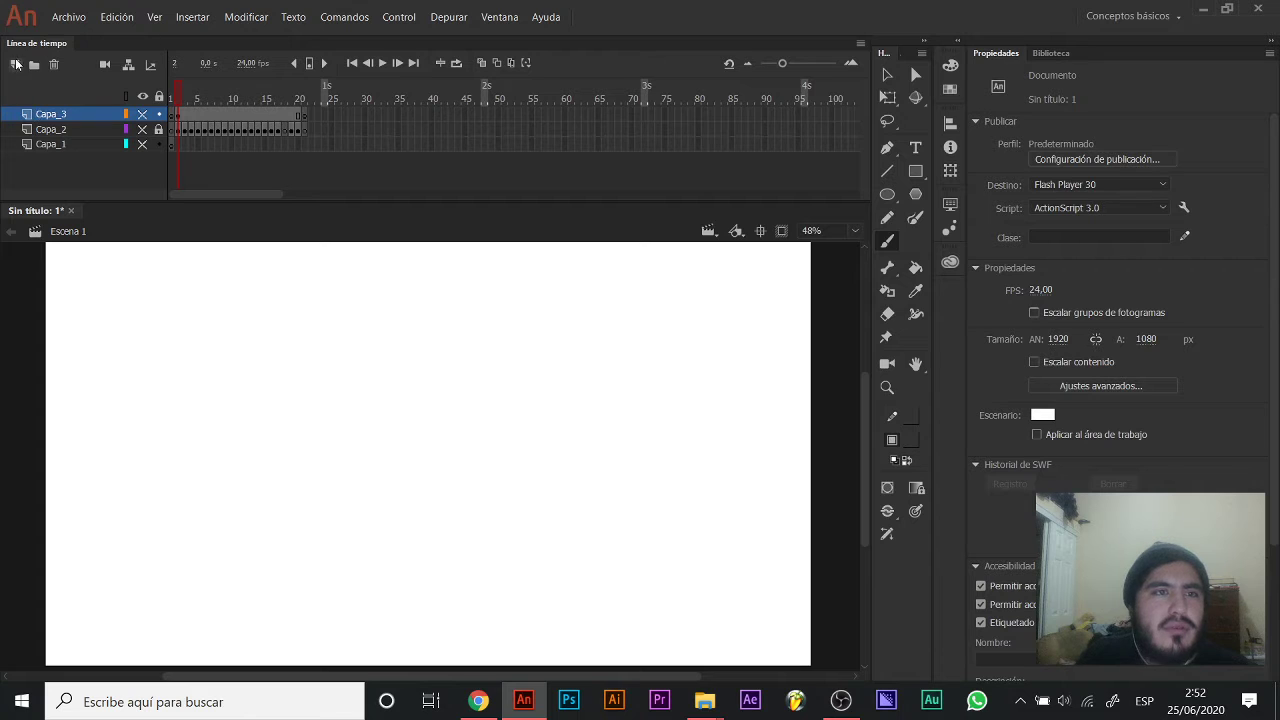
pyautogui.click(14, 64)
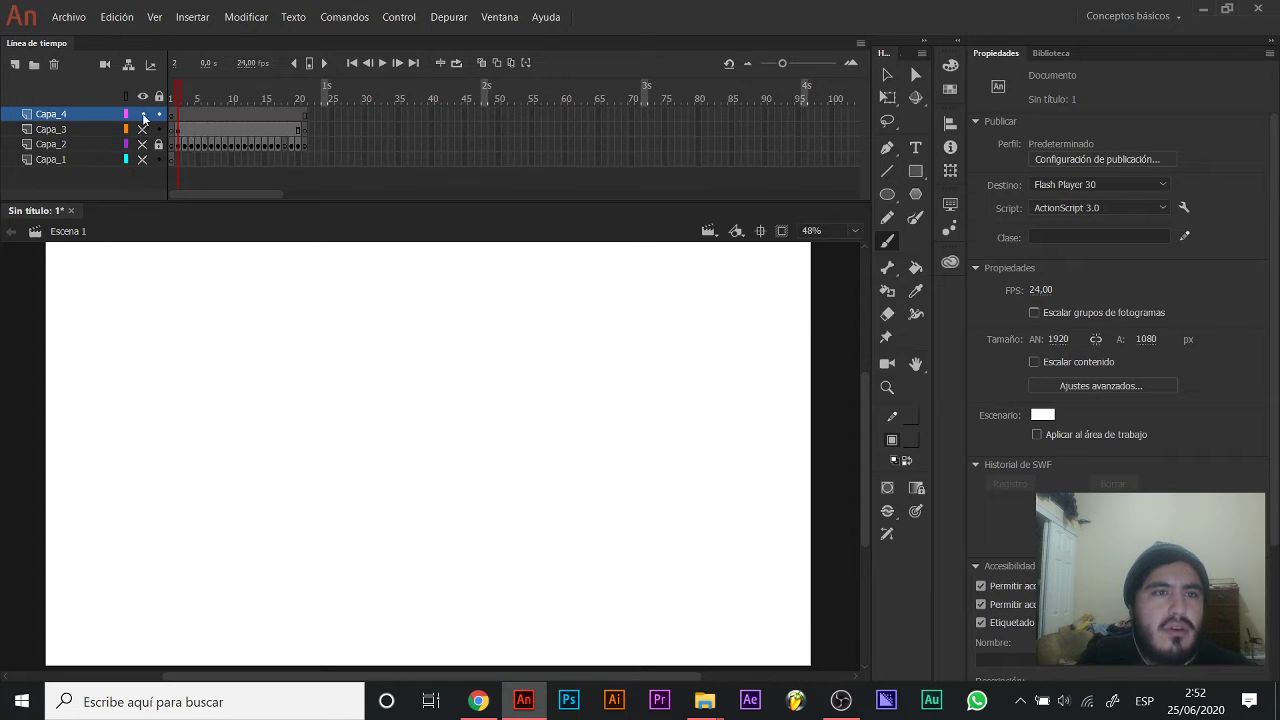
# Convert frames 1 to 21 of the new layer into blank keyframes and return to frame 1.
pyautogui.click(173, 114)
pyautogui.keyDown('shift'); pyautogui.click(306, 114); pyautogui.keyUp('shift')
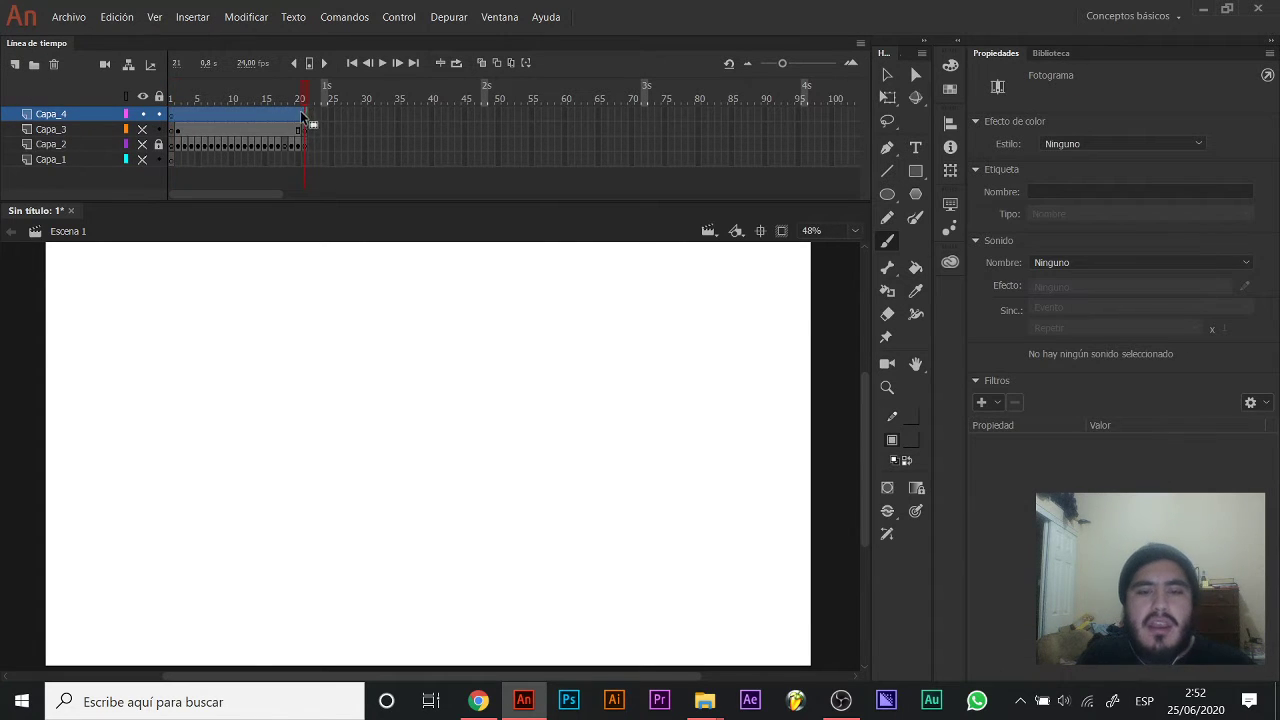
pyautogui.moveTo(266, 98); pyautogui.dragTo(160, 91)
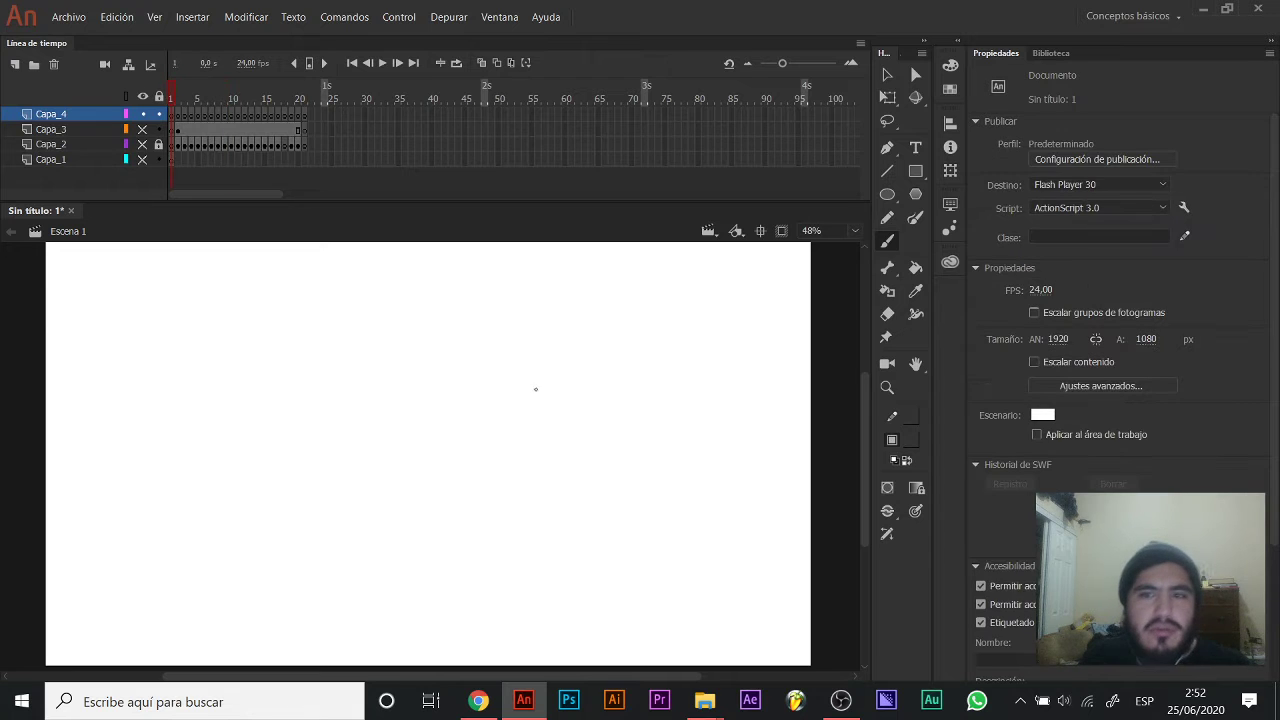
# Set the document frame rate to 8 fps.
pyautogui.click(1040, 290)
pyautogui.write('8')
pyautogui.press('Return')
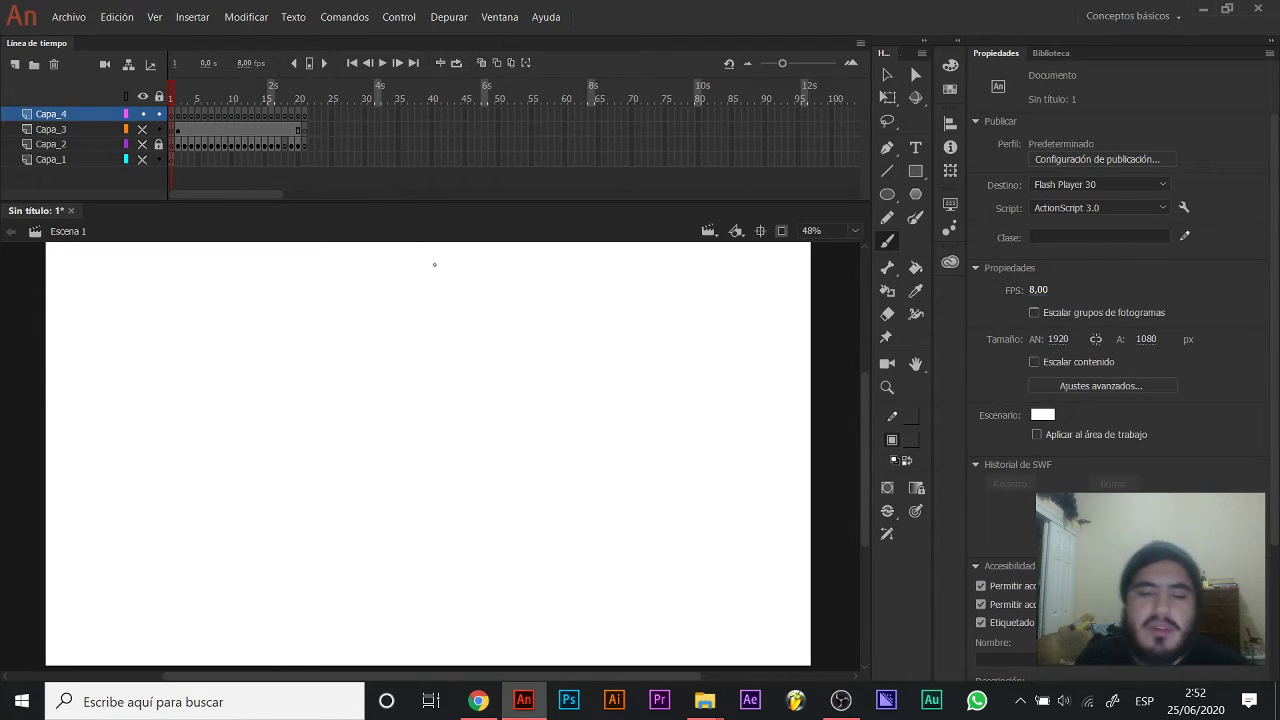
# Paint a circle at the stage's lower left in frame 1 and, with onion skinning on, a slanted oval up and right of it in frame 3.
pyautogui.press('b')
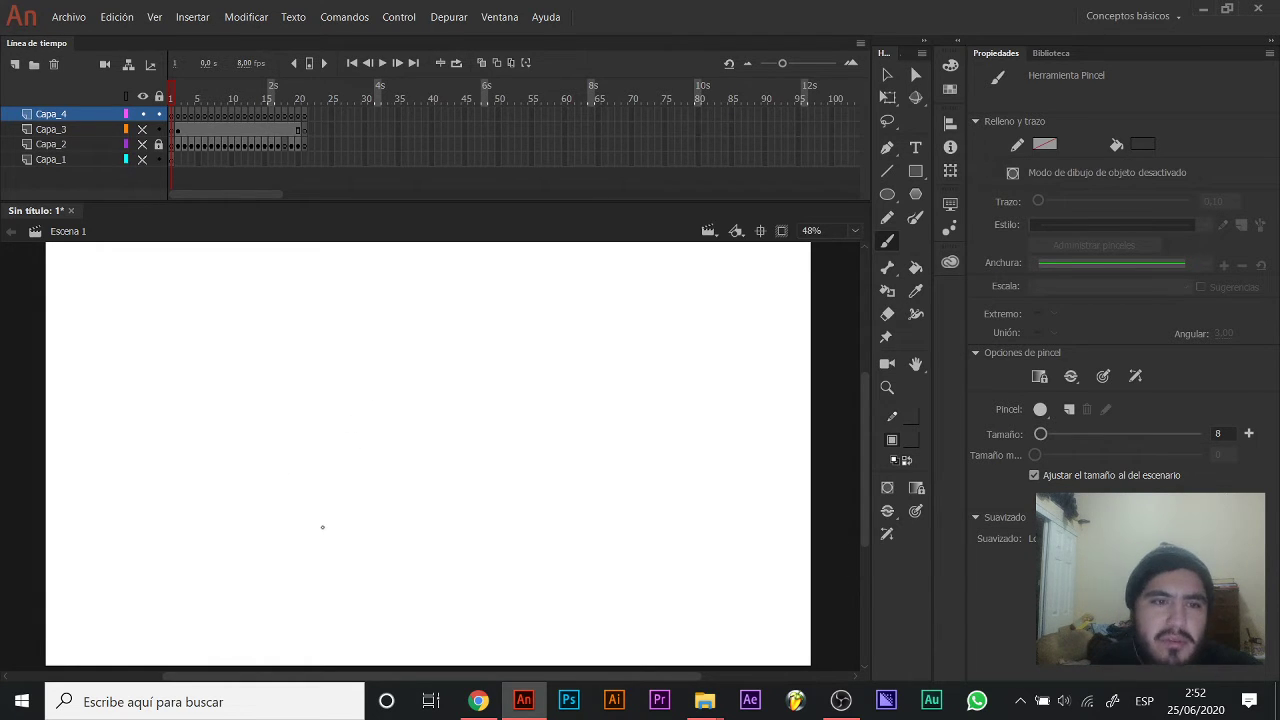
pyautogui.moveTo(234, 497)
pyautogui.mouseDown()
pyautogui.moveTo(249, 564)
pyautogui.moveTo(238, 492)
pyautogui.mouseUp()
pyautogui.press('Return')
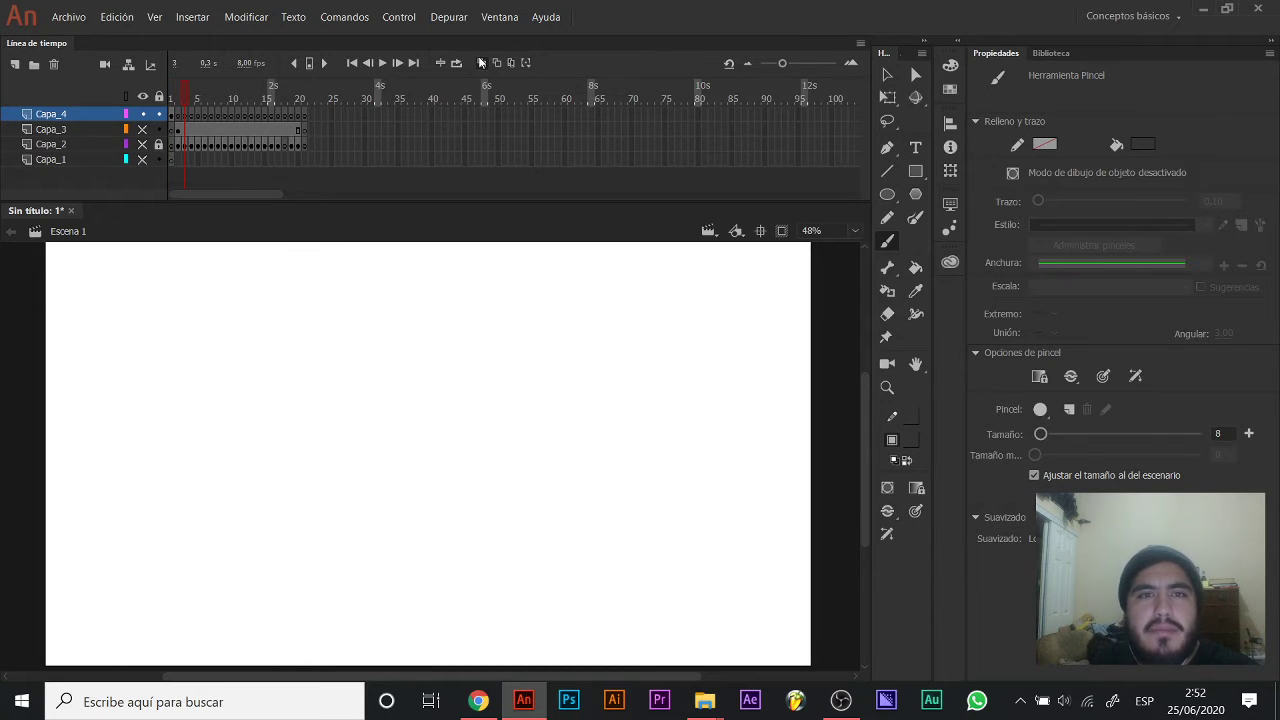
pyautogui.click(481, 62)
pyautogui.moveTo(370, 386)
pyautogui.mouseDown()
pyautogui.moveTo(306, 442)
pyautogui.moveTo(362, 384)
pyautogui.mouseUp()
# Paint a flat oval at the top of the arc in frame 5 and an upright oval near the stage's right edge in frame 8.
pyautogui.press('F7')
pyautogui.press('F7')
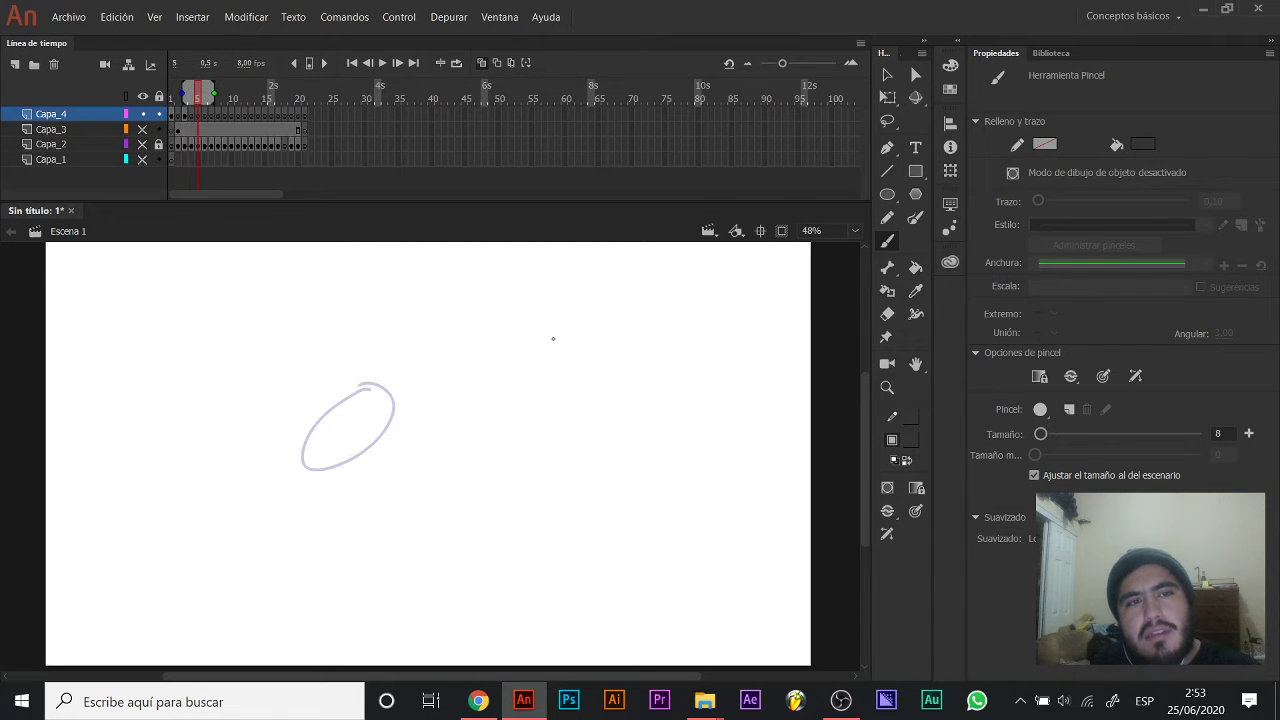
pyautogui.moveTo(620, 327)
pyautogui.mouseDown()
pyautogui.moveTo(547, 373)
pyautogui.moveTo(651, 349)
pyautogui.moveTo(624, 328)
pyautogui.mouseUp()
pyautogui.press('F7')
pyautogui.press('F7')
pyautogui.press('F7')
pyautogui.moveTo(720, 318)
pyautogui.mouseDown()
pyautogui.moveTo(743, 451)
pyautogui.moveTo(745, 310)
pyautogui.mouseUp()
# Paint a slanted descending oval in frame 9 and a wide oval near the stage's lower middle in frame 12.
pyautogui.press('F7')
pyautogui.moveTo(709, 376)
pyautogui.mouseDown()
pyautogui.moveTo(643, 471)
pyautogui.moveTo(706, 378)
pyautogui.mouseUp()
pyautogui.press('F7')
pyautogui.press('F7')
pyautogui.press('F7')
pyautogui.moveTo(570, 520)
pyautogui.mouseDown()
pyautogui.moveTo(505, 544)
pyautogui.moveTo(607, 536)
pyautogui.moveTo(525, 511)
pyautogui.mouseUp()
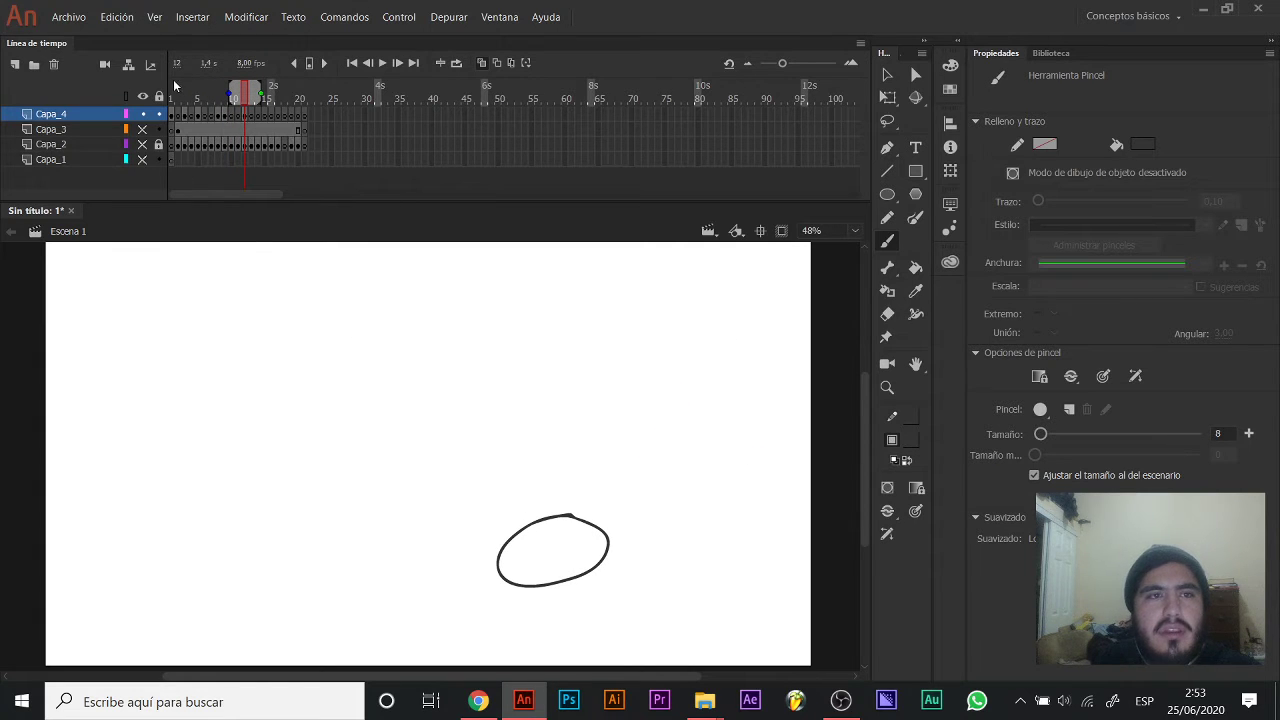
# Play back the rough ball poses to check their timing.
pyautogui.press('Return')
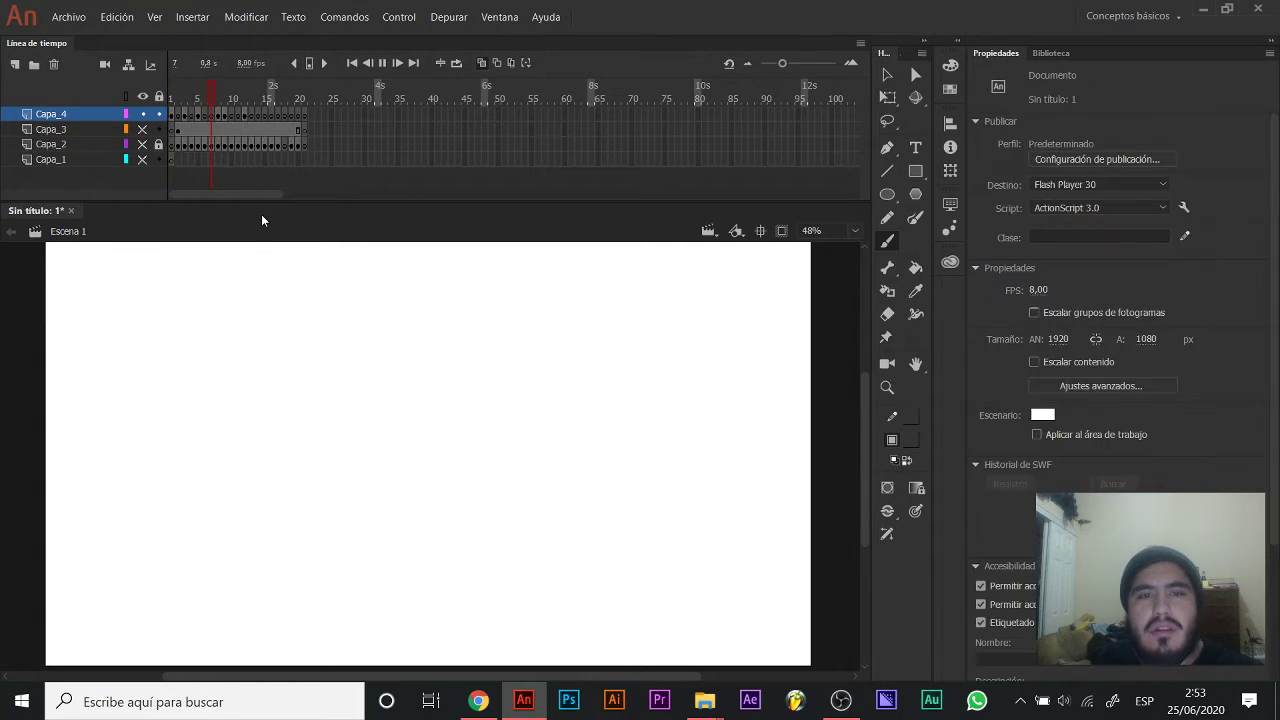
pyautogui.click(245, 85)
pyautogui.press('Return')
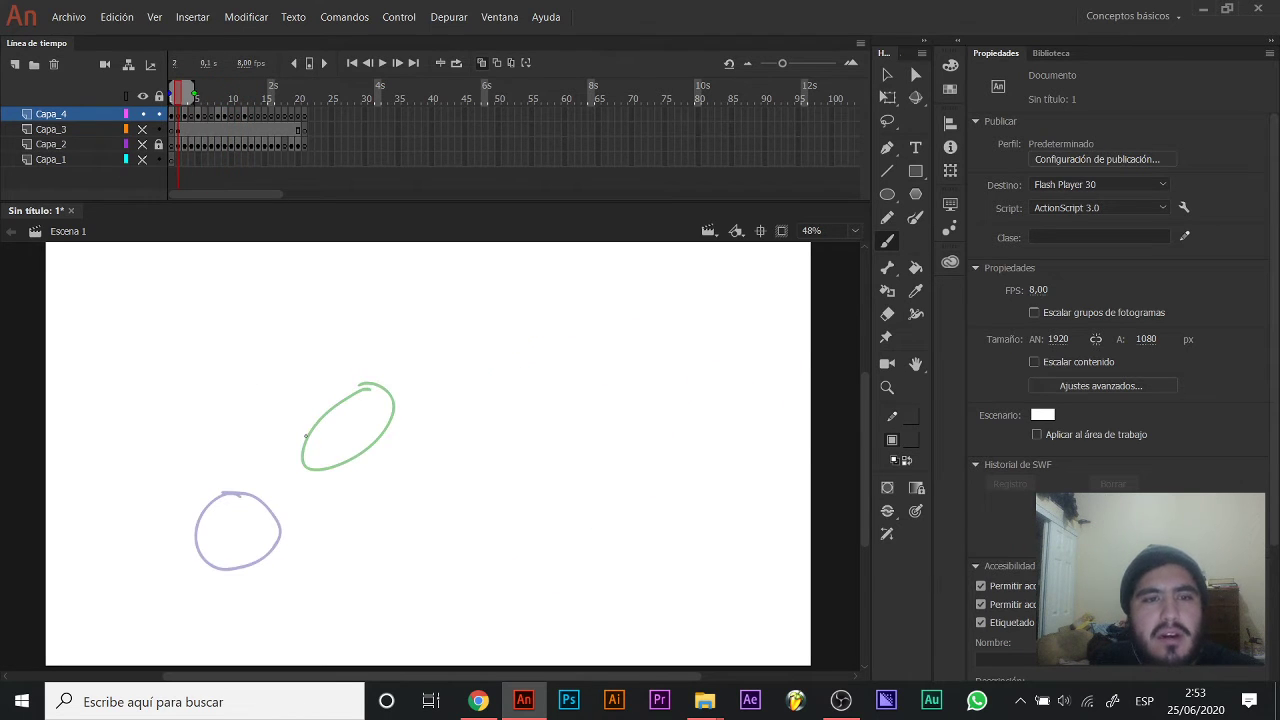
pyautogui.press('Return')
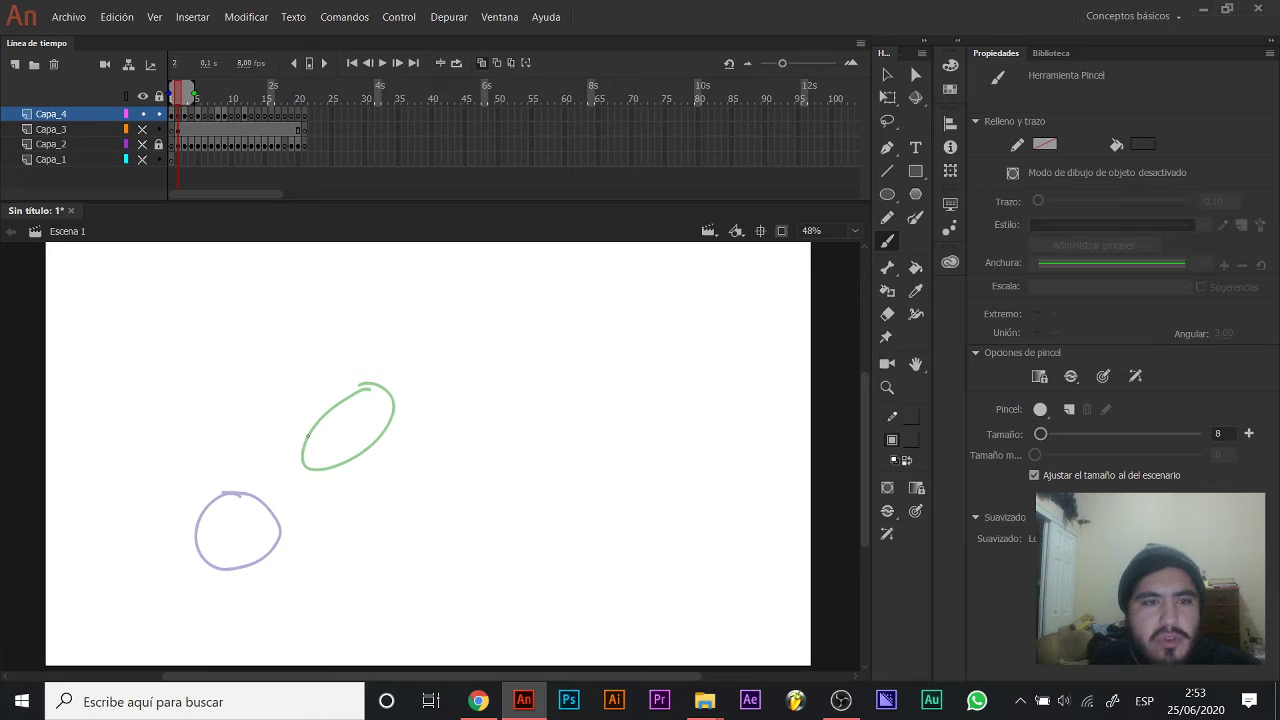
# Paint an elongated slanted in-between oval in frame 2, bridging the circle and the next pose.
pyautogui.moveTo(318, 427)
pyautogui.mouseDown()
pyautogui.moveTo(281, 461)
pyautogui.moveTo(304, 438)
pyautogui.moveTo(284, 460)
pyautogui.moveTo(291, 441)
pyautogui.moveTo(358, 420)
pyautogui.mouseUp()
pyautogui.hotkey('ctrl', 'z')
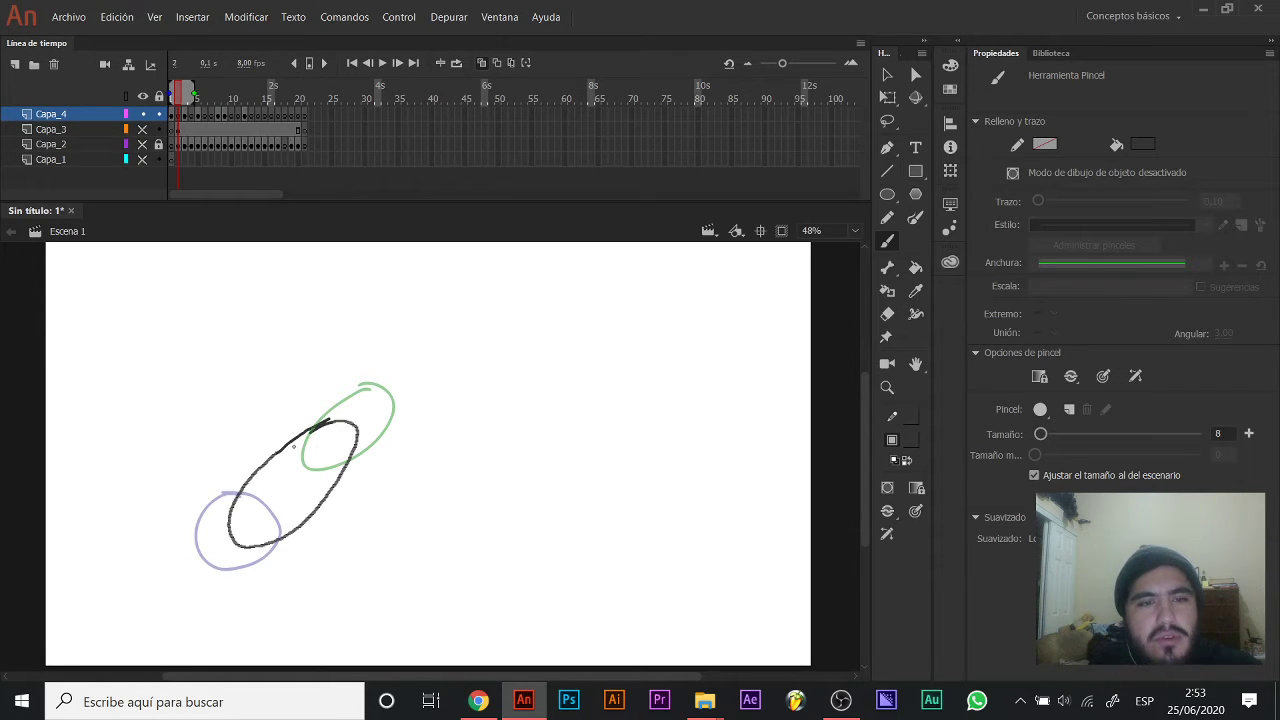
pyautogui.press('.')
pyautogui.moveTo(502, 328)
pyautogui.mouseDown()
pyautogui.moveTo(396, 374)
pyautogui.moveTo(505, 326)
pyautogui.mouseUp()
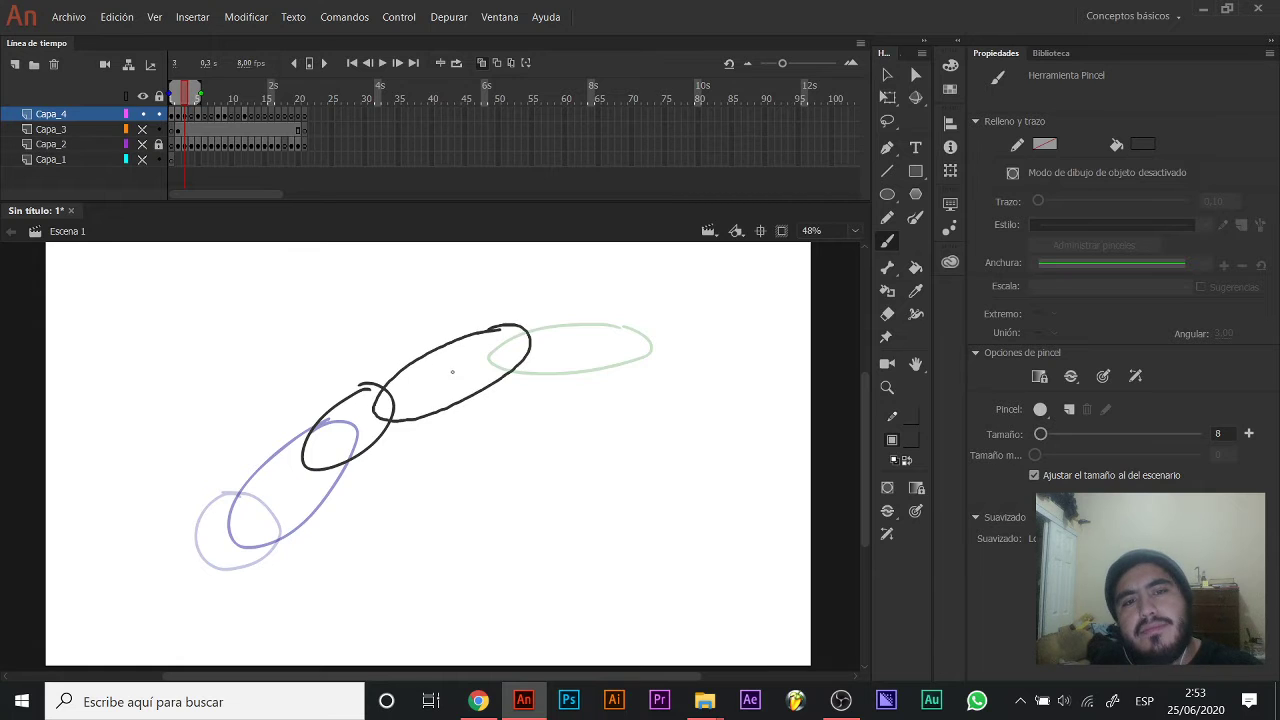
pyautogui.press('.')
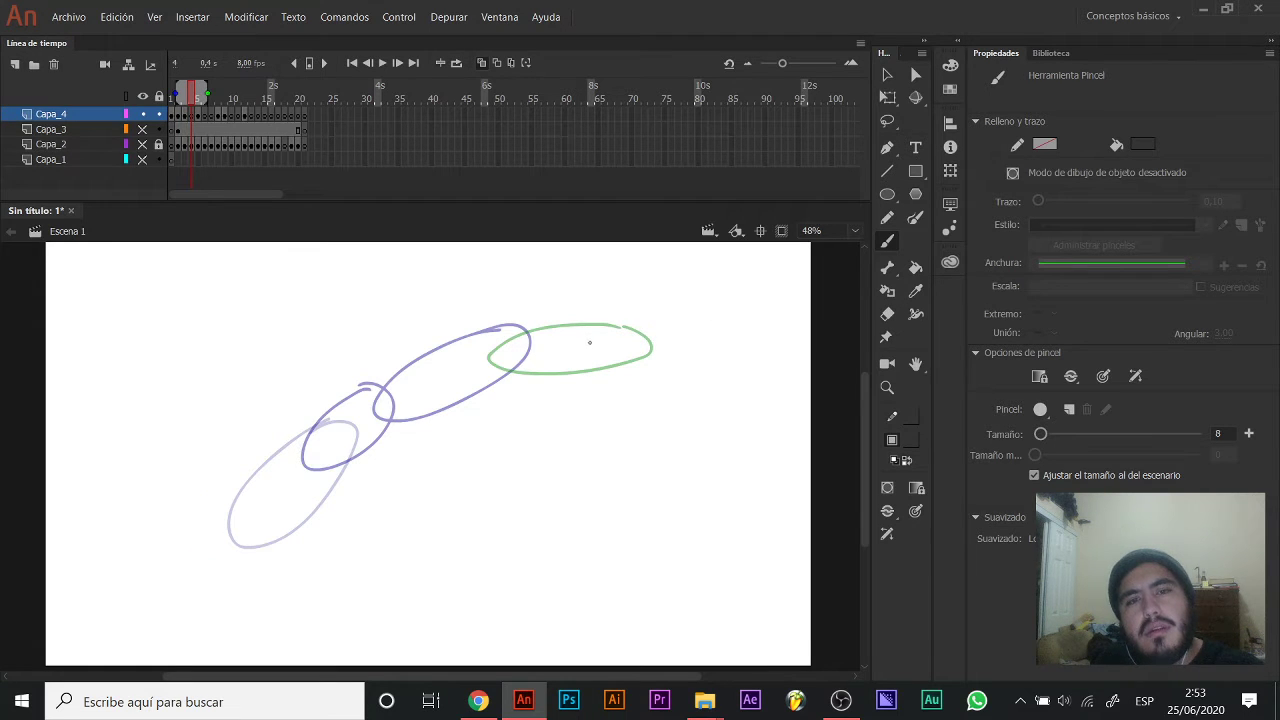
pyautogui.hotkey('ctrl', 'z')
# Paint a stretched in-between oval in frame 4, linking the poses of frames 3 and 5 along the arc.
pyautogui.press('.')
pyautogui.moveTo(521, 333)
pyautogui.mouseDown()
pyautogui.moveTo(465, 343)
pyautogui.moveTo(525, 352)
pyautogui.mouseUp()
pyautogui.press('.')
pyautogui.press('.')
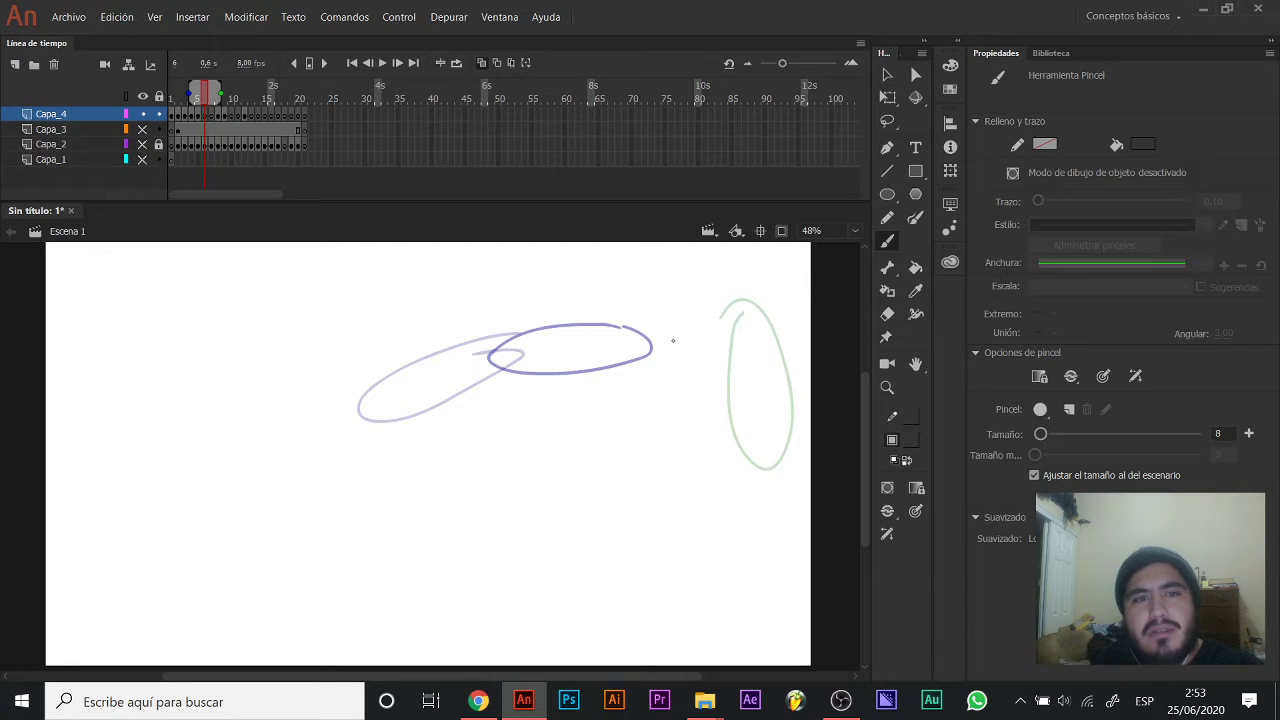
# Paint a slightly tilted in-between oval in frame 6, just past the top of the arc.
pyautogui.moveTo(682, 334)
pyautogui.mouseDown()
pyautogui.moveTo(730, 356)
pyautogui.moveTo(731, 405)
pyautogui.moveTo(748, 340)
pyautogui.moveTo(722, 325)
pyautogui.moveTo(770, 420)
pyautogui.moveTo(722, 352)
pyautogui.mouseUp()
pyautogui.press('.')
pyautogui.hotkey('ctrl', 'z')
pyautogui.press('.')
pyautogui.hotkey('ctrl', 'z')
# Paint a steep in-between oval in frame 7 overlapping the upright pose, redoing the stroke until it fits.
pyautogui.moveTo(715, 298)
pyautogui.mouseDown()
pyautogui.moveTo(713, 359)
pyautogui.moveTo(712, 304)
pyautogui.mouseUp()
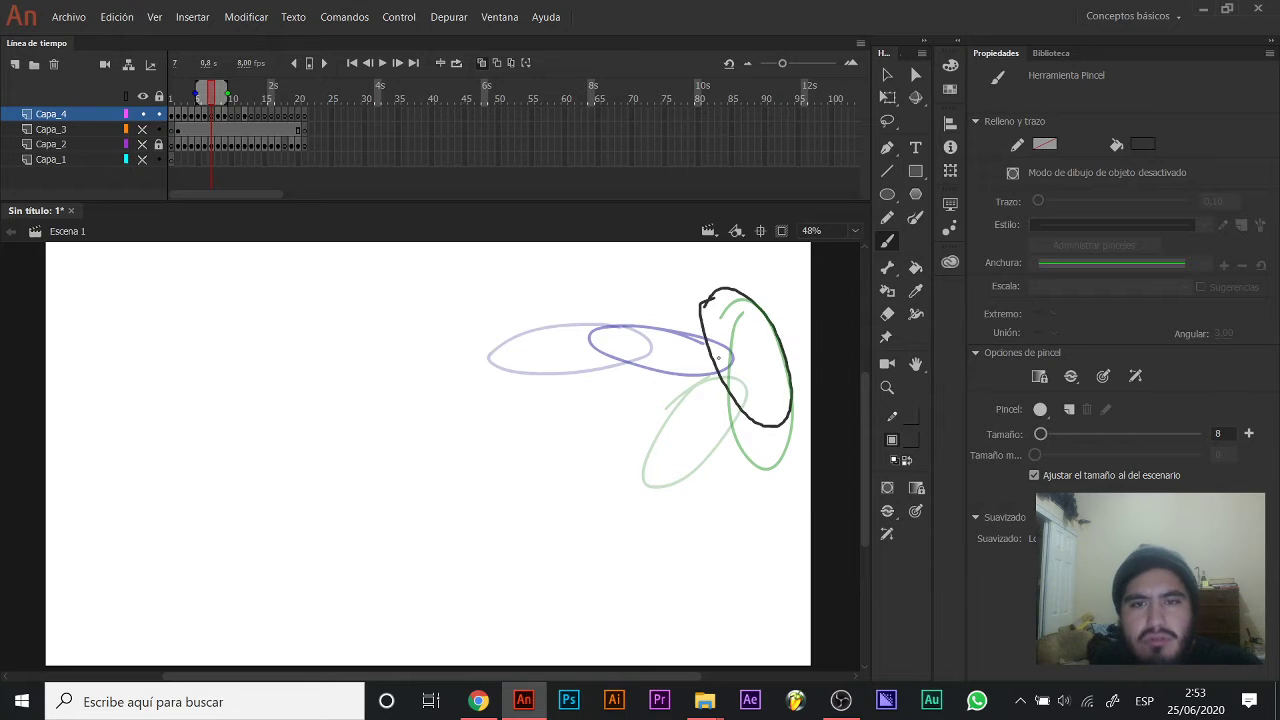
pyautogui.hotkey('ctrl', 'z')
pyautogui.moveTo(738, 304)
pyautogui.mouseDown()
pyautogui.moveTo(712, 327)
pyautogui.moveTo(786, 341)
pyautogui.moveTo(717, 384)
pyautogui.moveTo(745, 325)
pyautogui.mouseUp()
pyautogui.hotkey('ctrl', 'z')
pyautogui.press('.')
pyautogui.press('.')
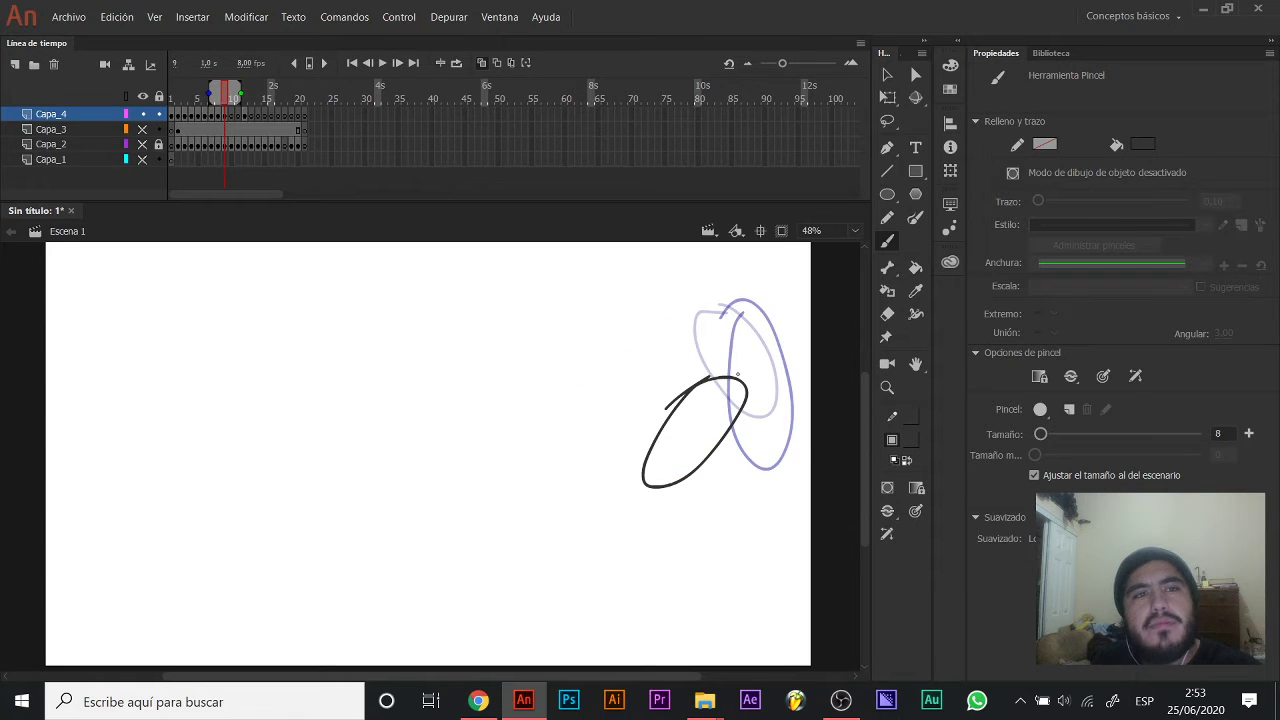
# Paint the in-between ovals in frames 10 and 11, carrying the ball down toward its final pose.
pyautogui.press('.')
pyautogui.moveTo(602, 520)
pyautogui.mouseDown()
pyautogui.moveTo(668, 425)
pyautogui.moveTo(545, 549)
pyautogui.mouseUp()
pyautogui.press('.')
pyautogui.hotkey('ctrl', 'z')
pyautogui.moveTo(617, 487)
pyautogui.mouseDown()
pyautogui.moveTo(549, 528)
pyautogui.moveTo(608, 492)
pyautogui.mouseUp()
pyautogui.hotkey('ctrl', 'z')
# Play and scrub through the completed ball animation from frame 1.
pyautogui.moveTo(207, 94); pyautogui.dragTo(161, 115)
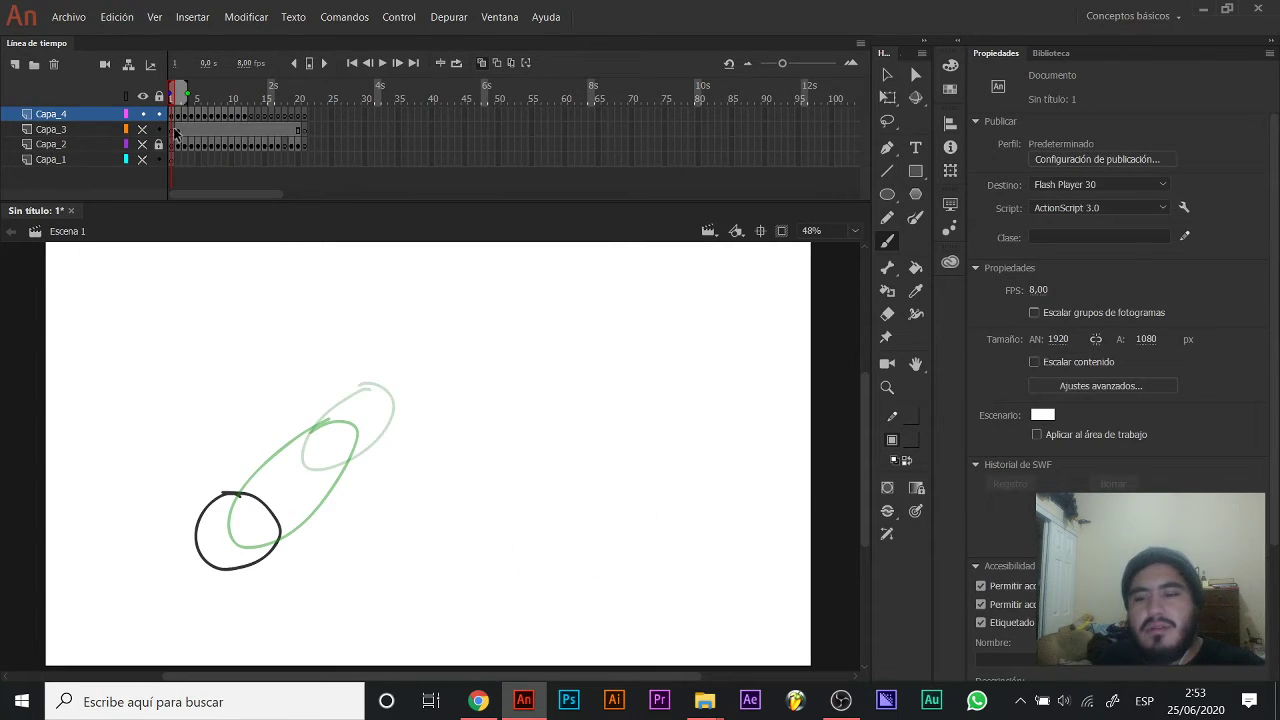
pyautogui.press('Return')
pyautogui.press('Return')
pyautogui.click(240, 82)
pyautogui.moveTo(240, 82); pyautogui.dragTo(131, 113)
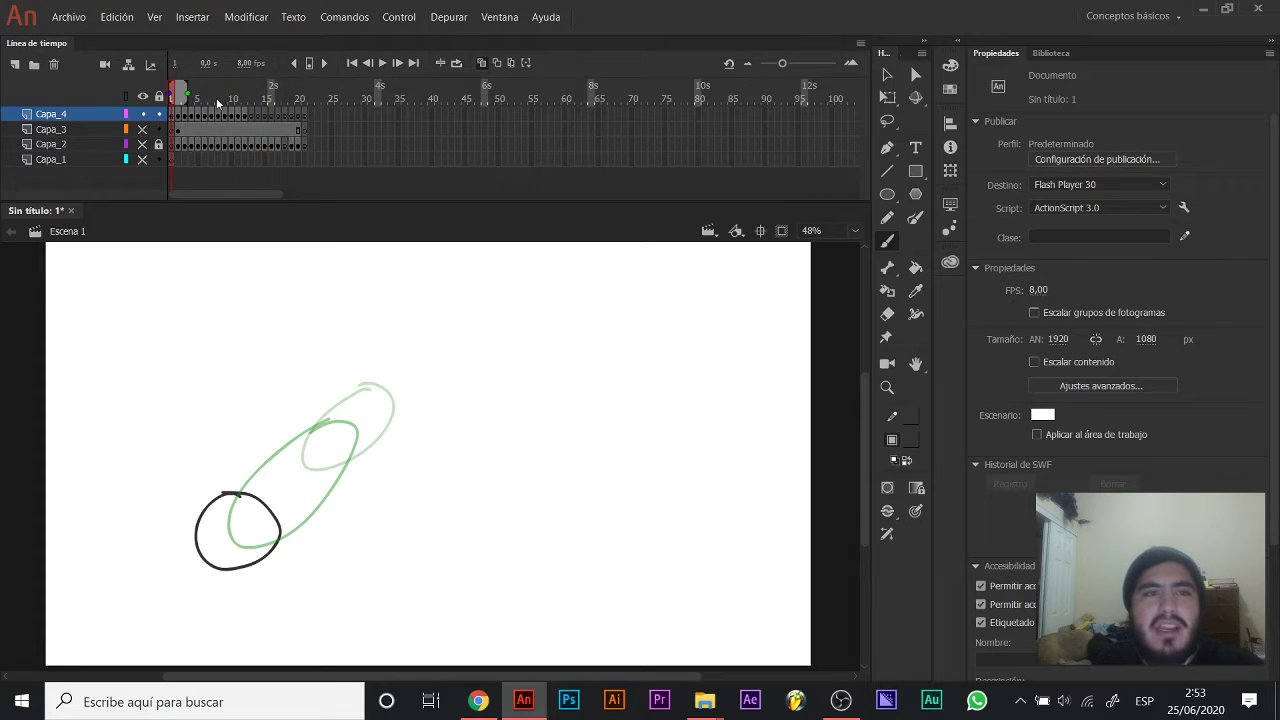
# Enable editing of multiple frames over frames 1 to 12 and delete all the ball drawings.
pyautogui.click(513, 62)
pyautogui.moveTo(188, 92); pyautogui.dragTo(247, 92)
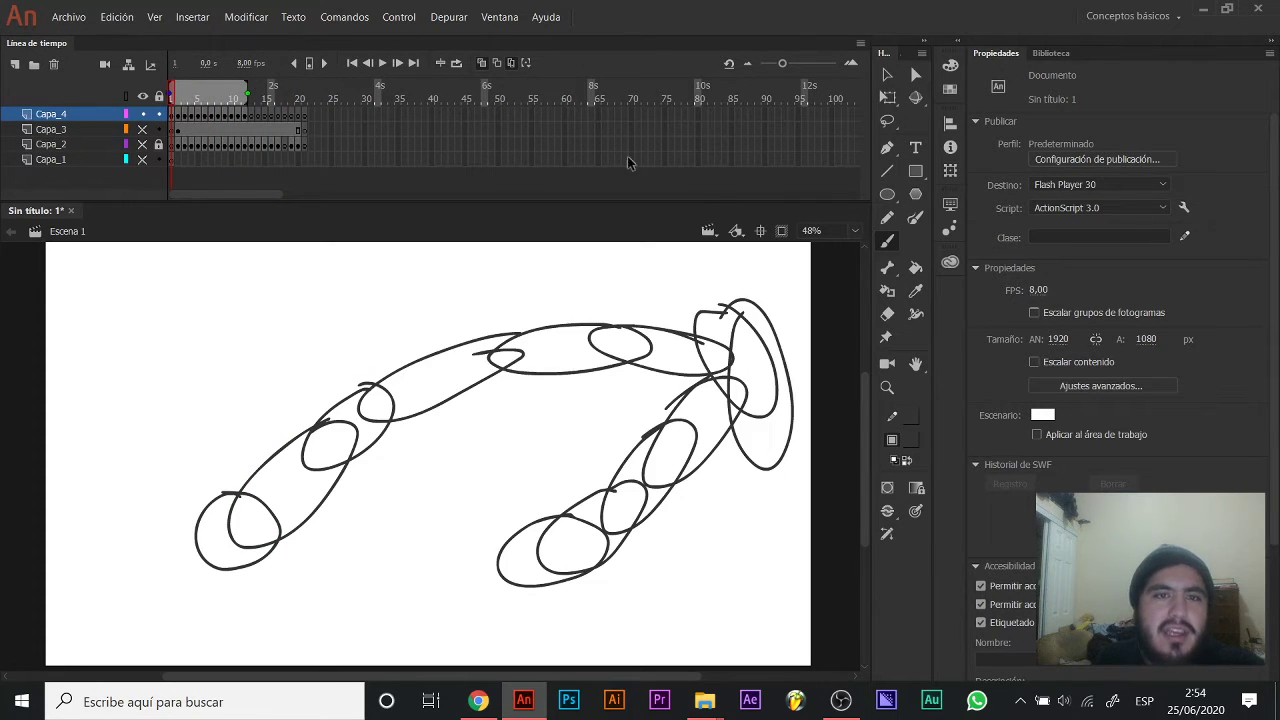
pyautogui.press('v')
pyautogui.moveTo(830, 255); pyautogui.dragTo(213, 629)
pyautogui.press('Delete')
pyautogui.moveTo(252, 486); pyautogui.dragTo(140, 608)
pyautogui.press('Delete')
# Paint the outline of a rounded blob with ragged drips hanging from its underside in frame 1.
pyautogui.press('b')
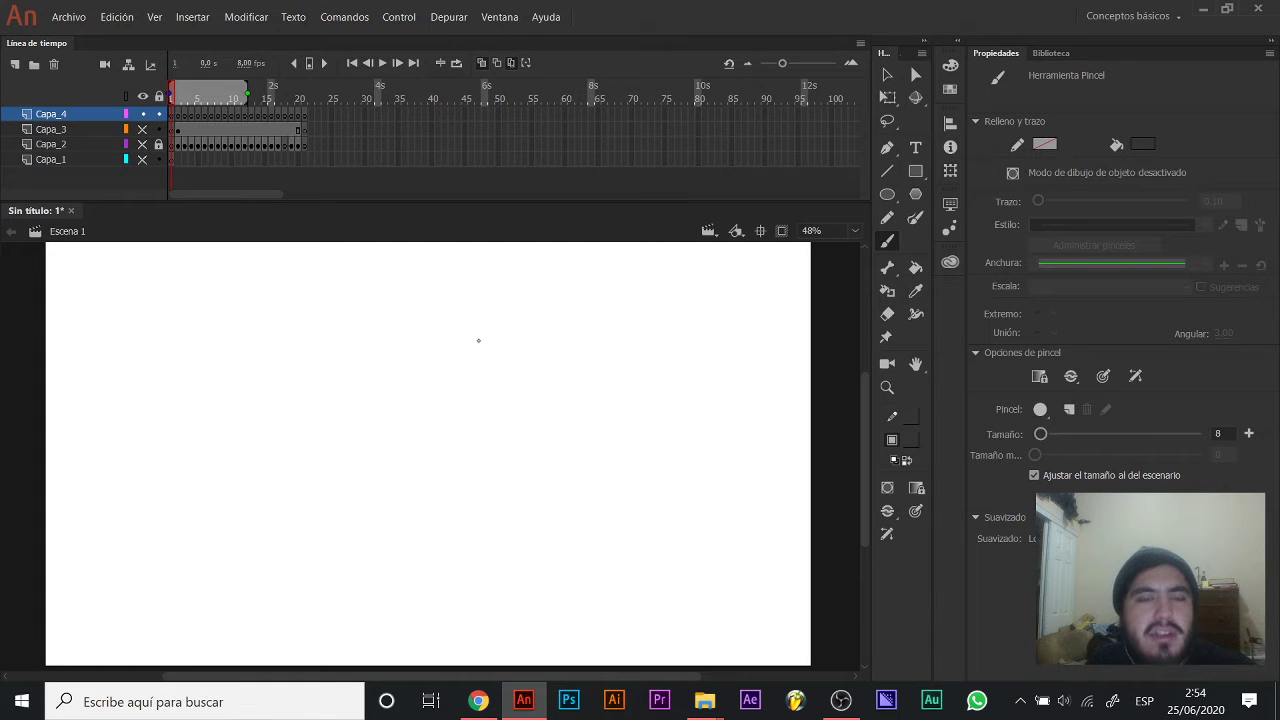
pyautogui.moveTo(429, 315)
pyautogui.mouseDown()
pyautogui.moveTo(447, 398)
pyautogui.moveTo(472, 320)
pyautogui.moveTo(397, 308)
pyautogui.moveTo(390, 388)
pyautogui.moveTo(407, 394)
pyautogui.moveTo(416, 436)
pyautogui.moveTo(428, 415)
pyautogui.moveTo(442, 454)
pyautogui.moveTo(485, 382)
pyautogui.moveTo(504, 382)
pyautogui.moveTo(508, 351)
pyautogui.moveTo(492, 312)
pyautogui.moveTo(443, 290)
pyautogui.mouseUp()
pyautogui.hotkey('ctrl', 'z')
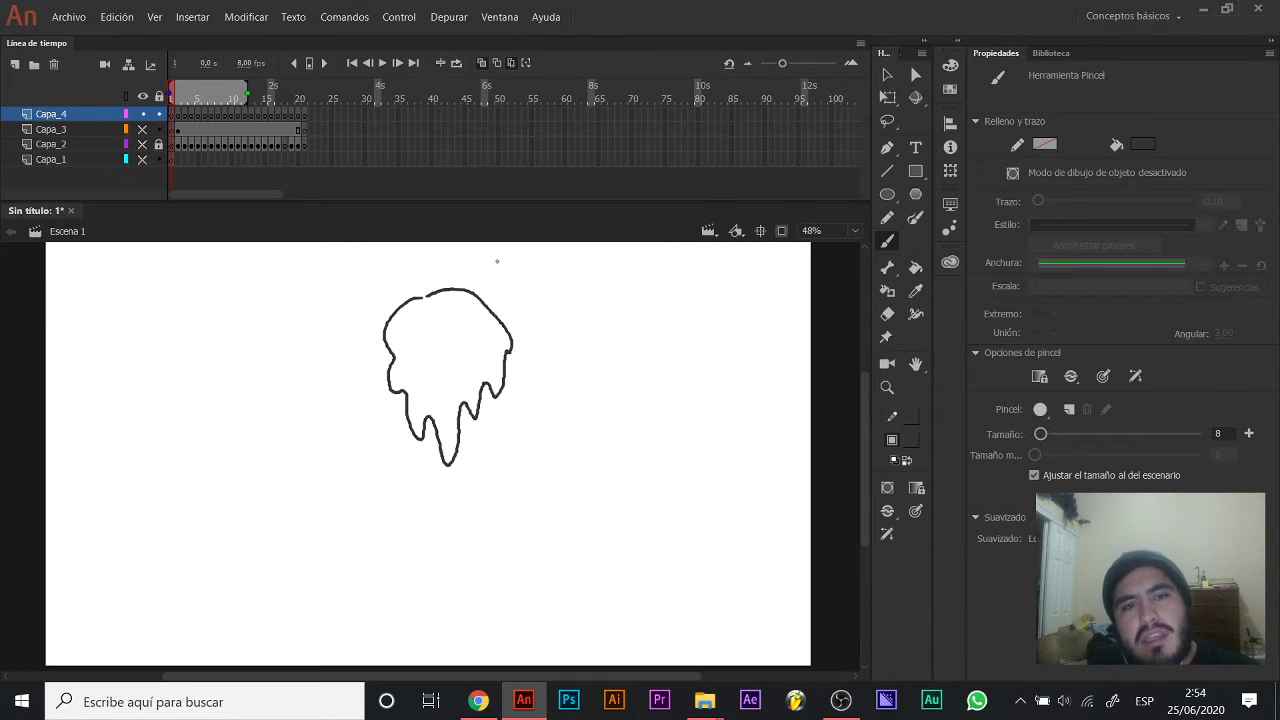
# Go to frame 5, extend the onion skin range back to frame 1 and turn off editing of multiple frames.
pyautogui.press('z')
pyautogui.click(451, 363)
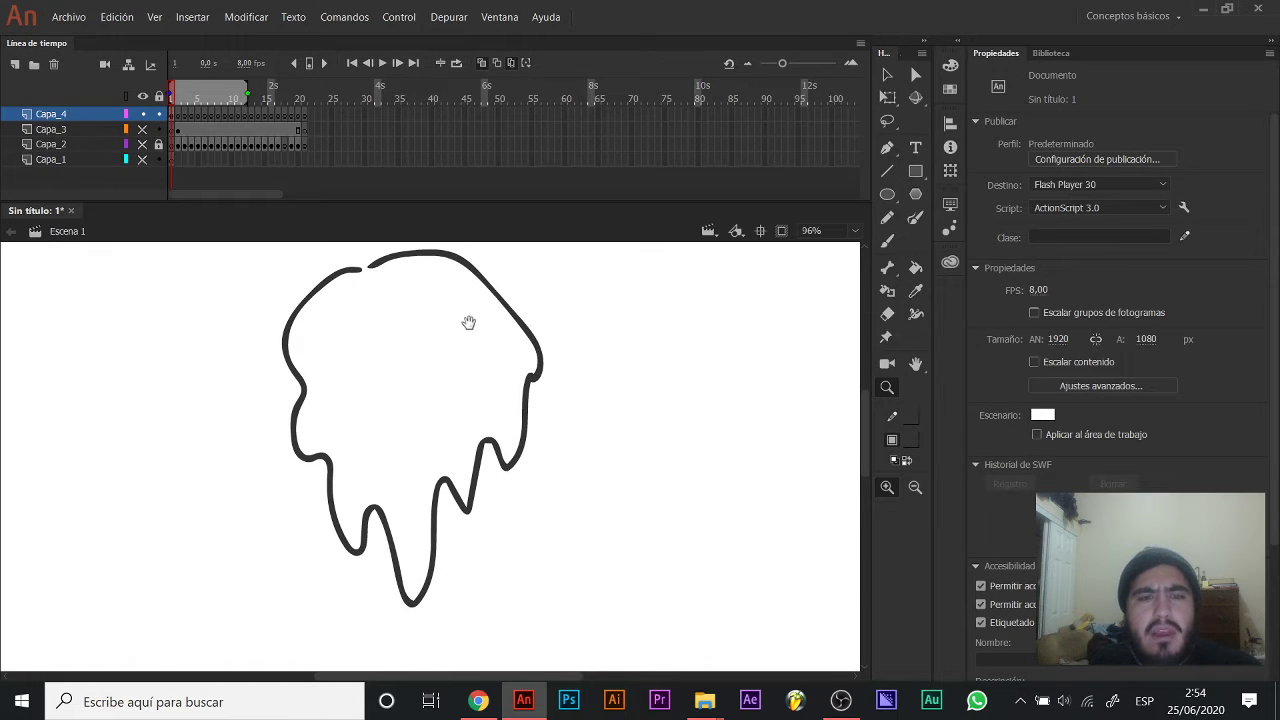
pyautogui.keyDown('alt'); pyautogui.click(465, 398); pyautogui.keyUp('alt')
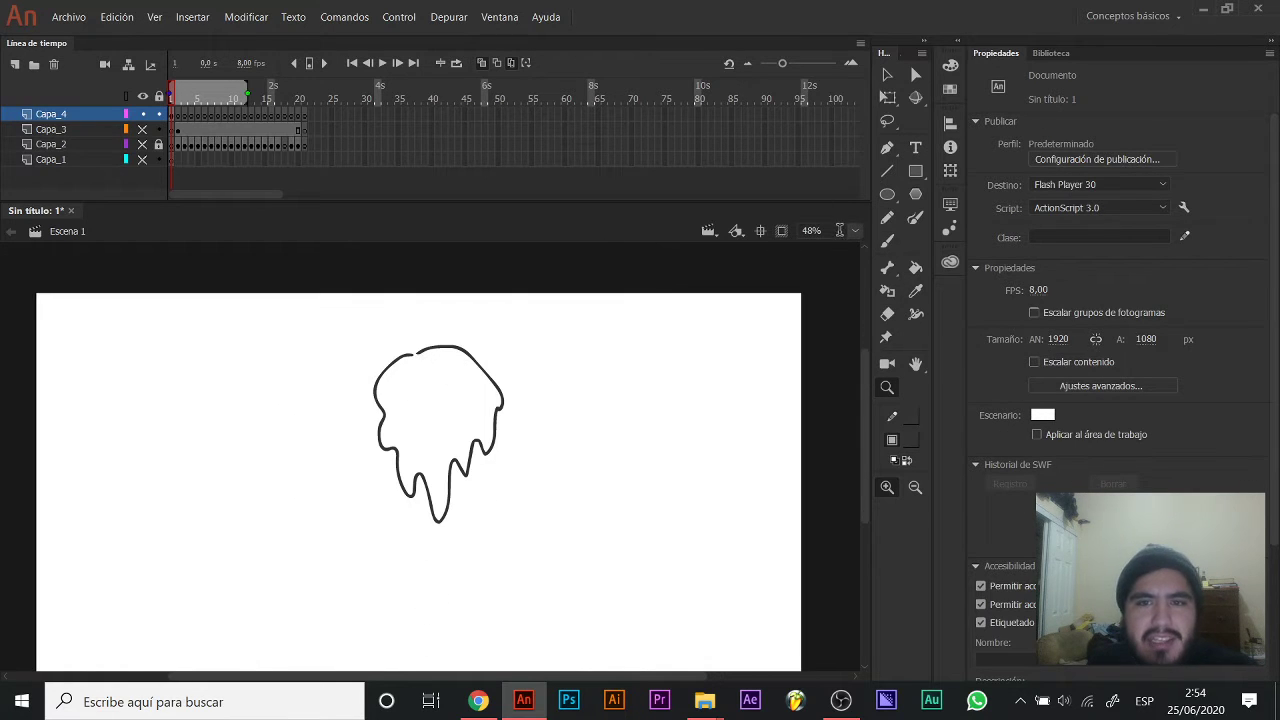
pyautogui.click(815, 231)
pyautogui.write('60')
pyautogui.press('Return')
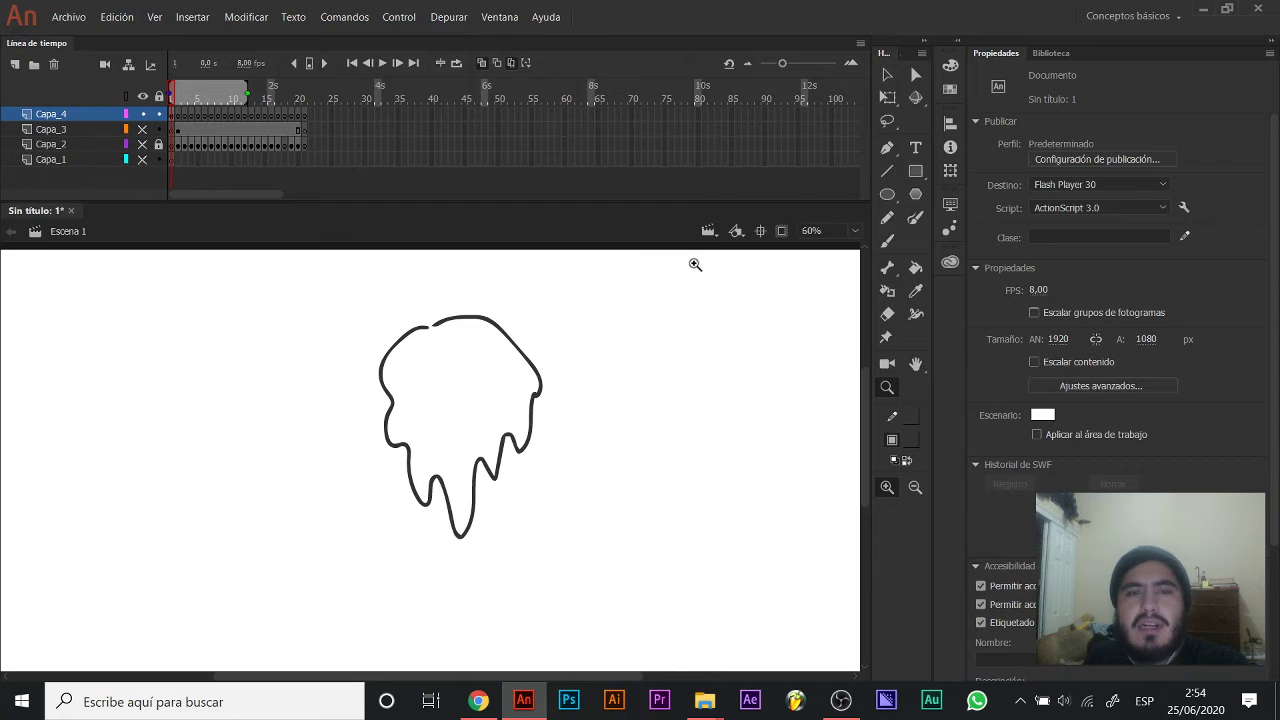
pyautogui.press('.')
pyautogui.press('.')
pyautogui.press('.')
pyautogui.press('.')
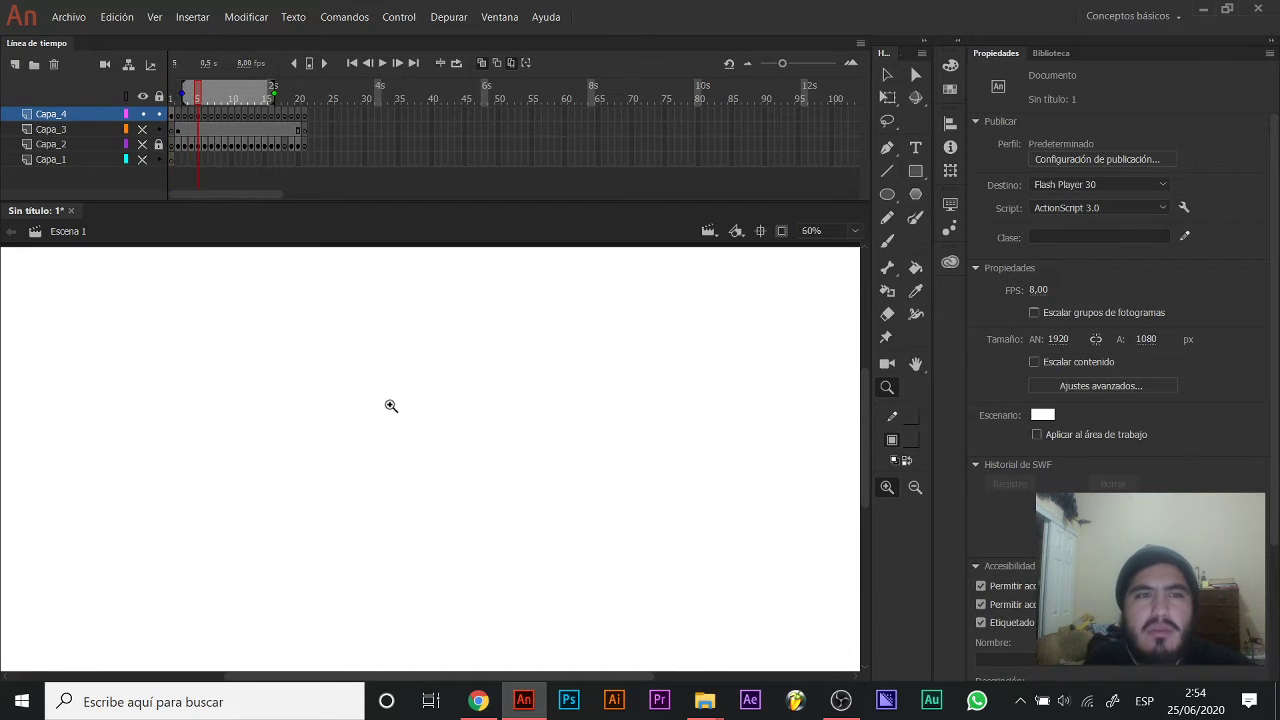
pyautogui.press('b')
pyautogui.moveTo(182, 93); pyautogui.dragTo(169, 93)
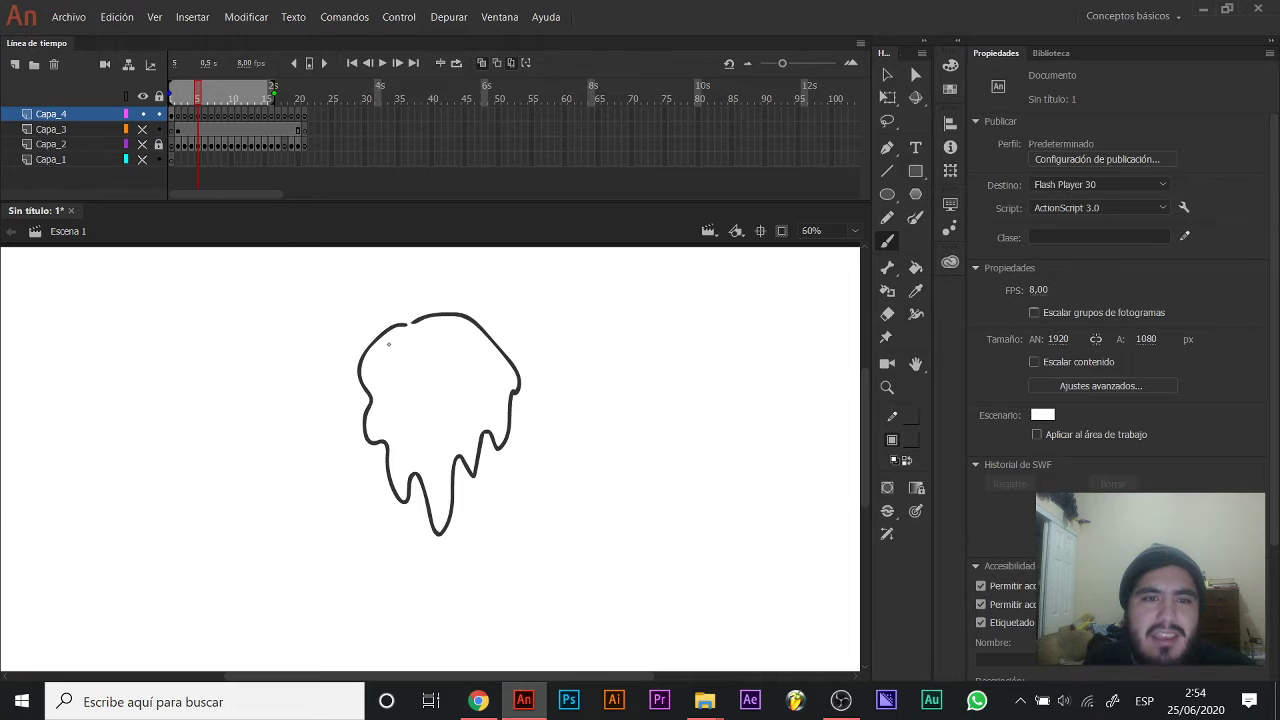
pyautogui.click(512, 65)
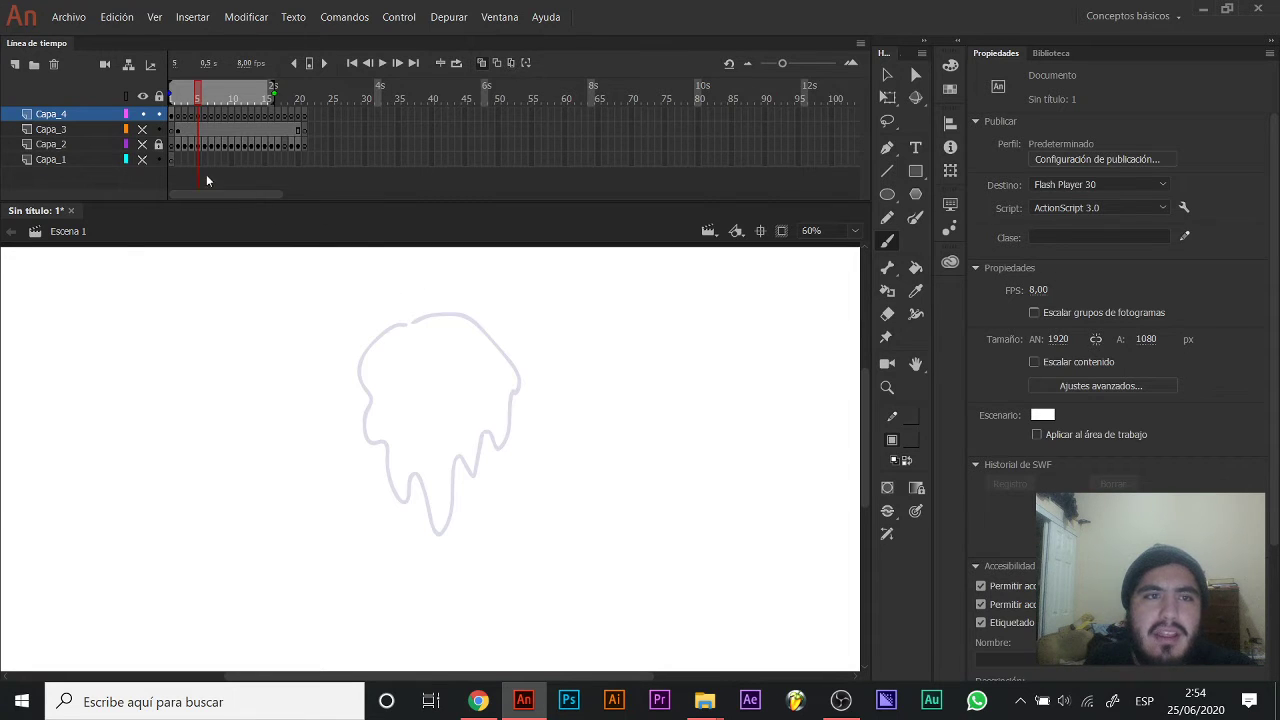
# Undo the trial stroke in frame 5 and return to frame 1.
pyautogui.moveTo(368, 390)
pyautogui.mouseDown()
pyautogui.moveTo(391, 540)
pyautogui.moveTo(458, 540)
pyautogui.moveTo(493, 452)
pyautogui.mouseUp()
pyautogui.hotkey('ctrl', 'z')
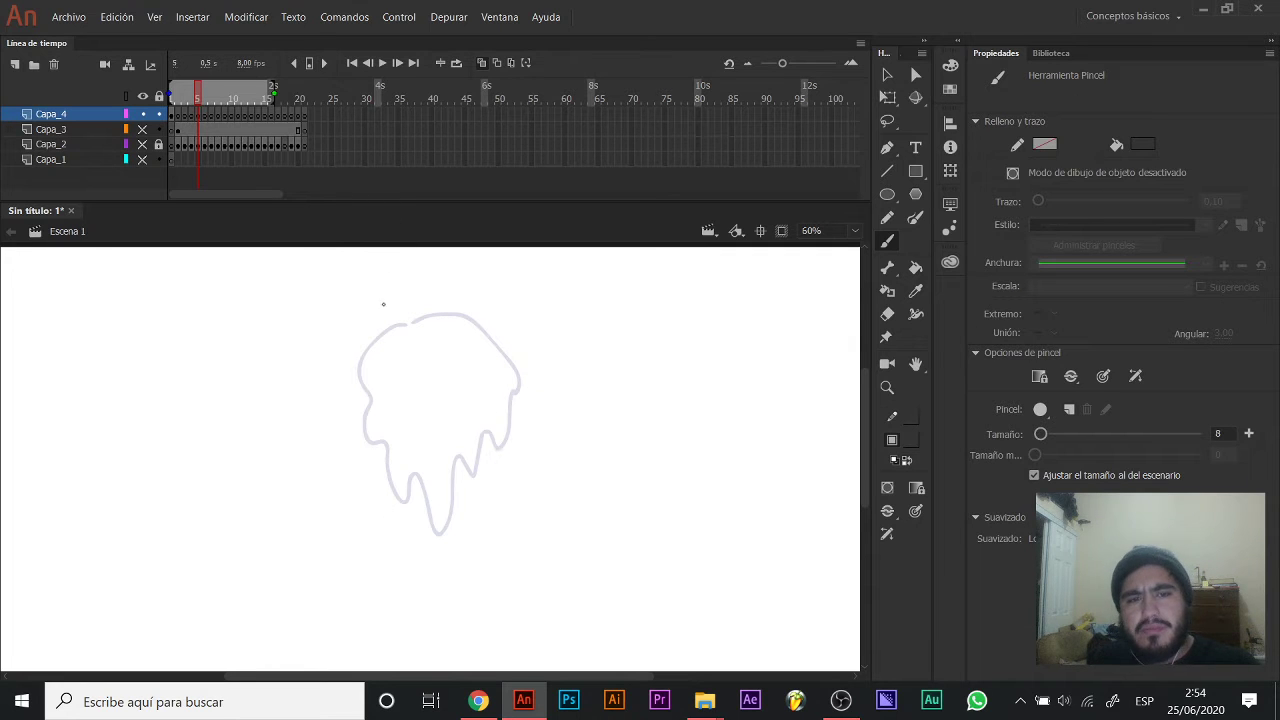
pyautogui.press(',')
pyautogui.press(',')
pyautogui.press(',')
pyautogui.press(',')
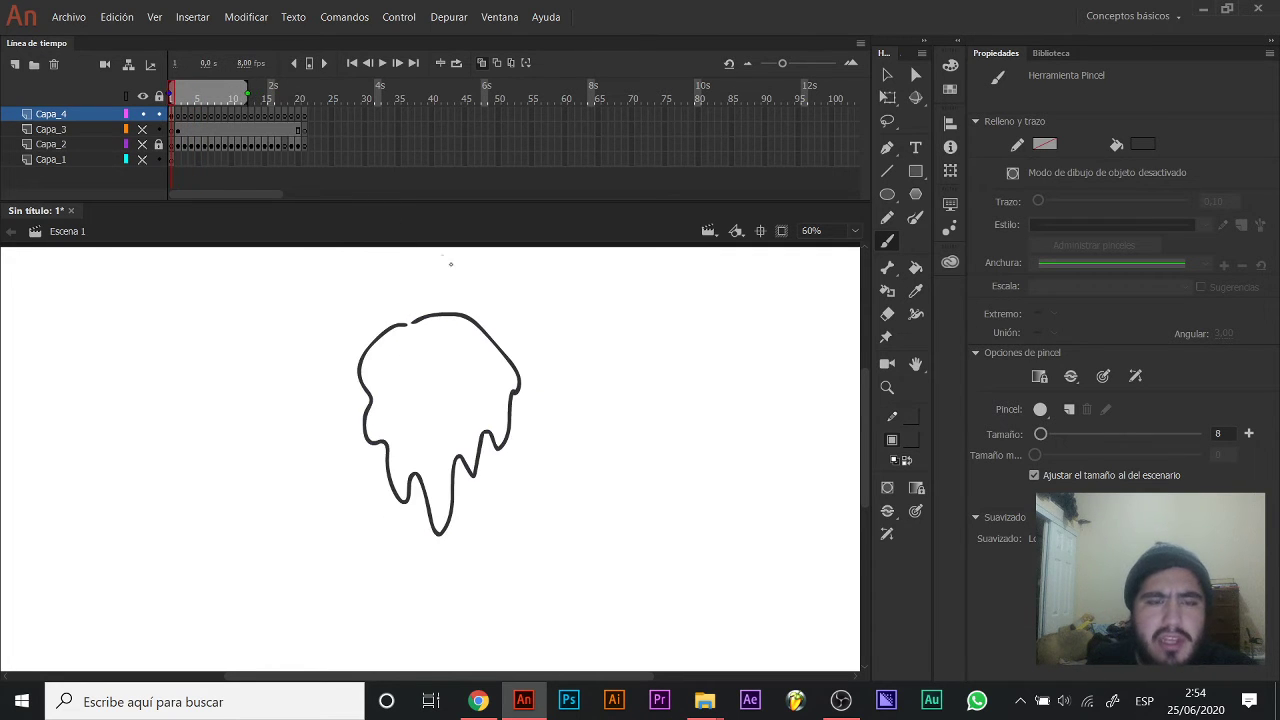
# Paint the dripping blob in frames 2 to 4, making its central drip thinner and longer in each frame.
pyautogui.press('.')
pyautogui.moveTo(381, 340)
pyautogui.mouseDown()
pyautogui.moveTo(375, 451)
pyautogui.moveTo(420, 490)
pyautogui.moveTo(435, 527)
pyautogui.moveTo(455, 517)
pyautogui.moveTo(460, 470)
pyautogui.moveTo(480, 443)
pyautogui.moveTo(494, 460)
pyautogui.moveTo(523, 390)
pyautogui.moveTo(507, 388)
pyautogui.moveTo(505, 348)
pyautogui.moveTo(458, 312)
pyautogui.moveTo(377, 328)
pyautogui.moveTo(365, 400)
pyautogui.moveTo(413, 543)
pyautogui.moveTo(422, 497)
pyautogui.moveTo(438, 527)
pyautogui.moveTo(442, 590)
pyautogui.moveTo(462, 465)
pyautogui.moveTo(473, 487)
pyautogui.moveTo(486, 447)
pyautogui.moveTo(501, 485)
pyautogui.moveTo(517, 362)
pyautogui.moveTo(482, 320)
pyautogui.moveTo(408, 324)
pyautogui.moveTo(371, 349)
pyautogui.mouseUp()
pyautogui.press('.')
pyautogui.press('.')
pyautogui.press('.')
pyautogui.press(',')
pyautogui.moveTo(370, 342)
pyautogui.mouseDown()
pyautogui.moveTo(373, 435)
pyautogui.moveTo(437, 523)
pyautogui.moveTo(450, 642)
pyautogui.moveTo(451, 495)
pyautogui.moveTo(469, 517)
pyautogui.moveTo(480, 465)
pyautogui.moveTo(501, 487)
pyautogui.moveTo(505, 403)
pyautogui.moveTo(519, 409)
pyautogui.moveTo(521, 380)
pyautogui.moveTo(513, 341)
pyautogui.moveTo(469, 315)
pyautogui.moveTo(390, 326)
pyautogui.mouseUp()
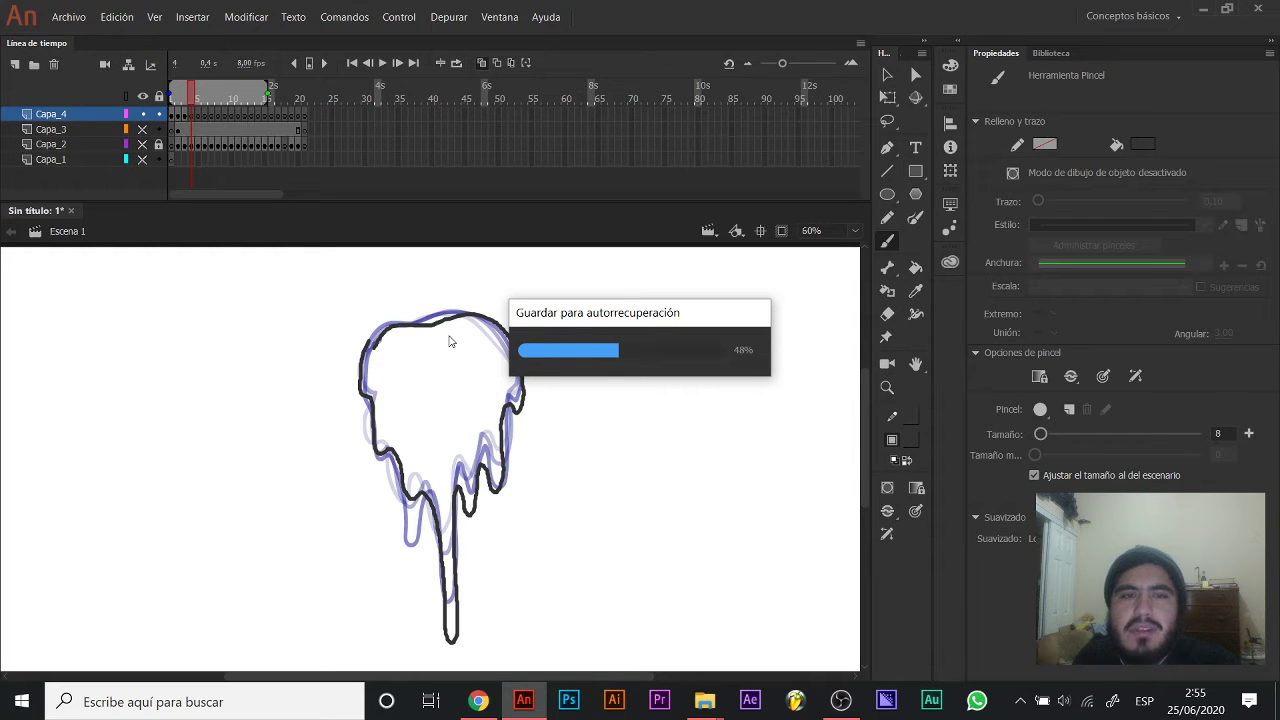
# Paint the blob in frame 5 with its central drip stretched even further down.
pyautogui.press('.')
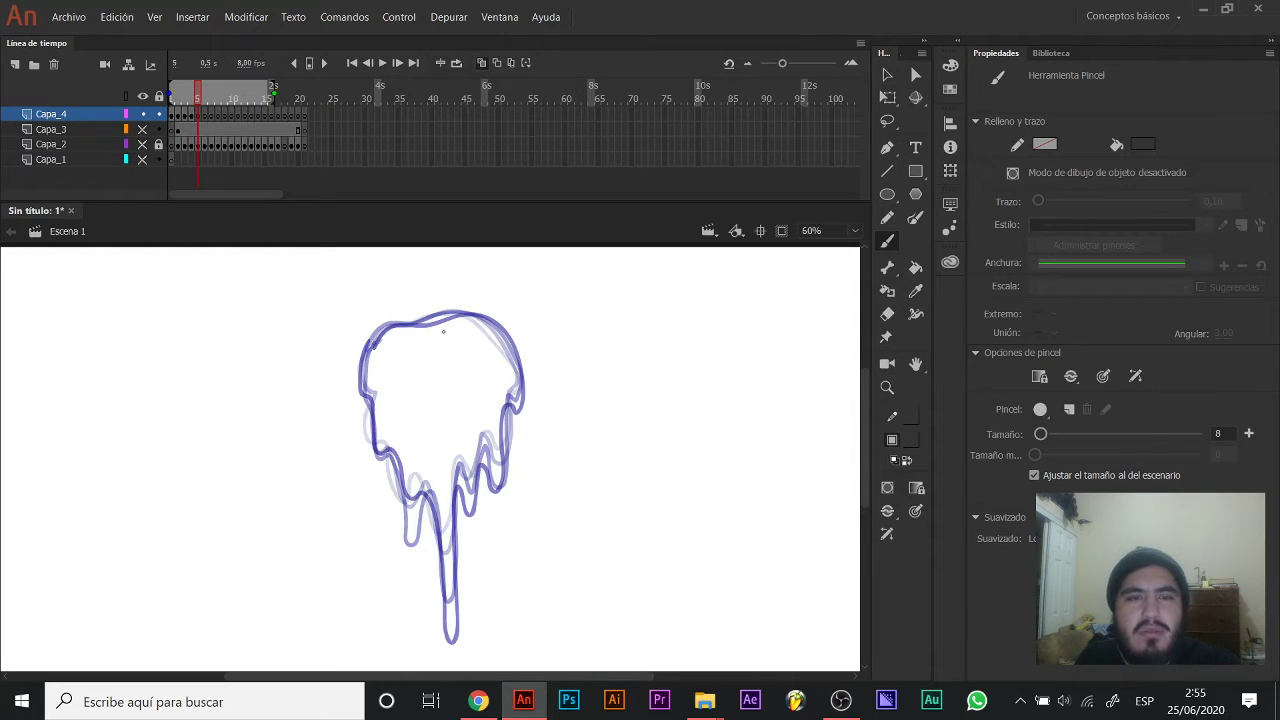
pyautogui.moveTo(372, 336)
pyautogui.mouseDown()
pyautogui.moveTo(367, 367)
pyautogui.moveTo(380, 446)
pyautogui.moveTo(386, 475)
pyautogui.moveTo(399, 469)
pyautogui.moveTo(406, 497)
pyautogui.moveTo(419, 494)
pyautogui.moveTo(421, 573)
pyautogui.mouseUp()
pyautogui.moveTo(447, 657)
pyautogui.mouseDown()
pyautogui.moveTo(462, 624)
pyautogui.moveTo(460, 522)
pyautogui.moveTo(479, 477)
pyautogui.moveTo(492, 499)
pyautogui.moveTo(506, 471)
pyautogui.moveTo(522, 356)
pyautogui.moveTo(467, 306)
pyautogui.moveTo(372, 338)
pyautogui.mouseUp()
# Paint the blob in frame 6 with a shortened central drip and a round drop detached beneath it.
pyautogui.press('.')
pyautogui.press('.')
pyautogui.press(',')
pyautogui.moveTo(440, 538); pyautogui.dragTo(422, 468)
pyautogui.moveTo(417, 556)
pyautogui.mouseDown()
pyautogui.moveTo(413, 512)
pyautogui.moveTo(430, 578)
pyautogui.moveTo(428, 522)
pyautogui.moveTo(439, 540)
pyautogui.mouseUp()
pyautogui.moveTo(392, 445)
pyautogui.mouseDown()
pyautogui.moveTo(428, 524)
pyautogui.moveTo(452, 508)
pyautogui.moveTo(490, 398)
pyautogui.mouseUp()
pyautogui.moveTo(423, 374); pyautogui.dragTo(437, 429)
pyautogui.moveTo(392, 318)
pyautogui.mouseDown()
pyautogui.moveTo(363, 350)
pyautogui.moveTo(371, 460)
pyautogui.moveTo(400, 492)
pyautogui.mouseUp()
pyautogui.moveTo(517, 423)
pyautogui.mouseDown()
pyautogui.moveTo(491, 428)
pyautogui.moveTo(505, 385)
pyautogui.moveTo(424, 303)
pyautogui.moveTo(374, 321)
pyautogui.mouseUp()
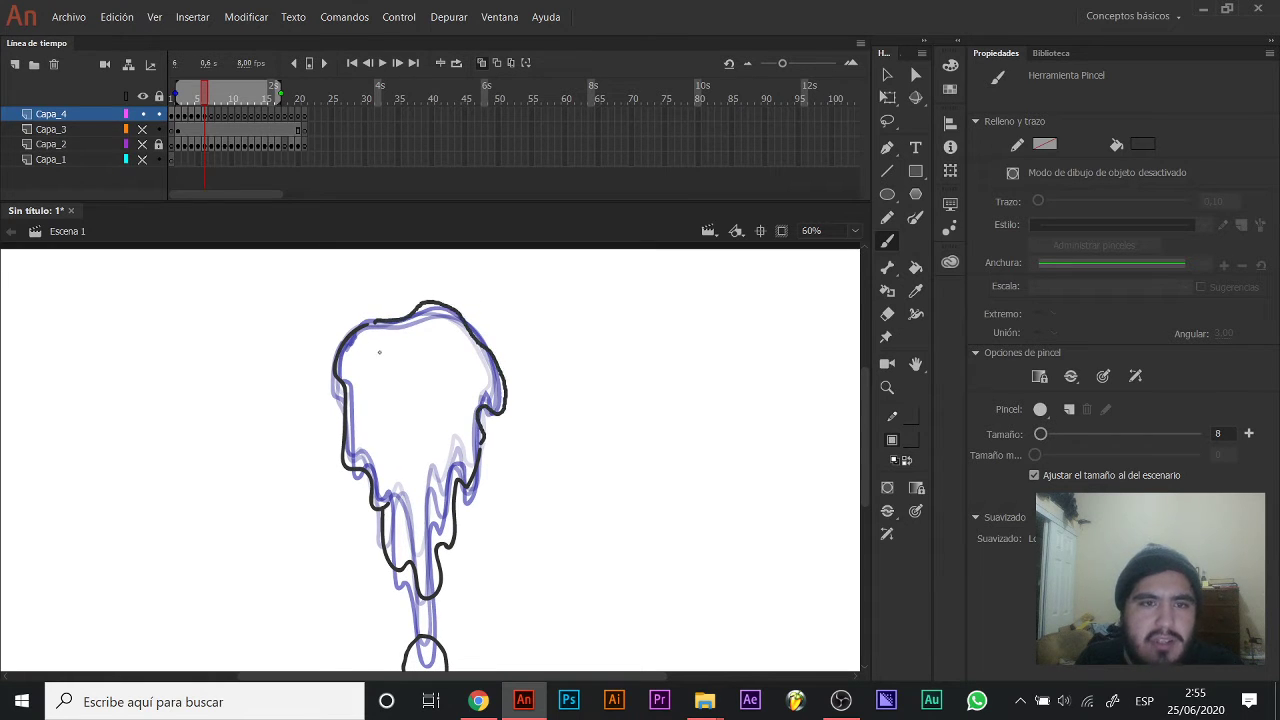
# Paint the blob in frame 7 with shifted drips and the detached drop elongated and falling lower.
pyautogui.press('.')
pyautogui.scroll(-5, 409, 345)
pyautogui.moveTo(391, 446)
pyautogui.mouseDown()
pyautogui.moveTo(387, 494)
pyautogui.moveTo(432, 473)
pyautogui.moveTo(397, 490)
pyautogui.moveTo(425, 471)
pyautogui.moveTo(401, 452)
pyautogui.mouseUp()
pyautogui.hotkey('ctrl', 'z')
pyautogui.moveTo(409, 328); pyautogui.dragTo(422, 463)
pyautogui.moveTo(385, 415)
pyautogui.mouseDown()
pyautogui.moveTo(426, 473)
pyautogui.moveTo(444, 457)
pyautogui.moveTo(444, 400)
pyautogui.mouseUp()
pyautogui.moveTo(363, 333)
pyautogui.mouseDown()
pyautogui.moveTo(385, 406)
pyautogui.moveTo(363, 448)
pyautogui.moveTo(379, 497)
pyautogui.moveTo(395, 481)
pyautogui.mouseUp()
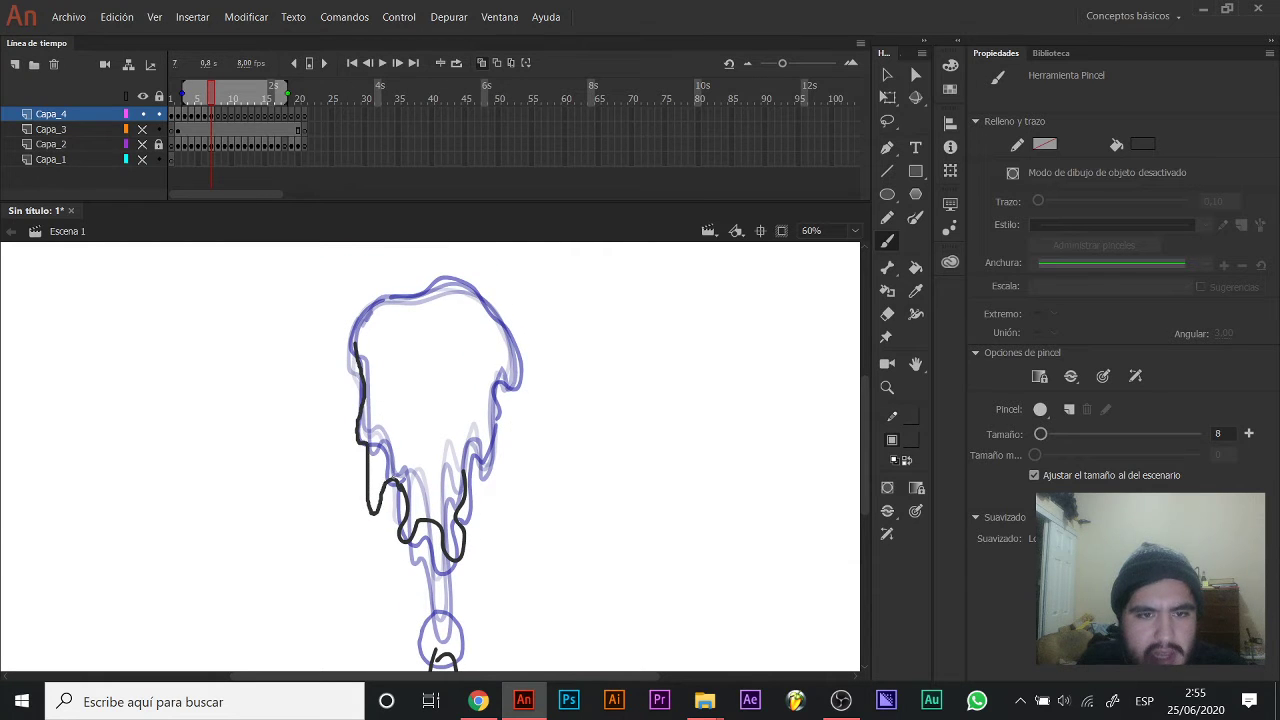
pyautogui.moveTo(468, 463)
pyautogui.mouseDown()
pyautogui.moveTo(493, 483)
pyautogui.moveTo(489, 421)
pyautogui.moveTo(518, 353)
pyautogui.moveTo(477, 293)
pyautogui.moveTo(433, 284)
pyautogui.moveTo(366, 300)
pyautogui.mouseUp()
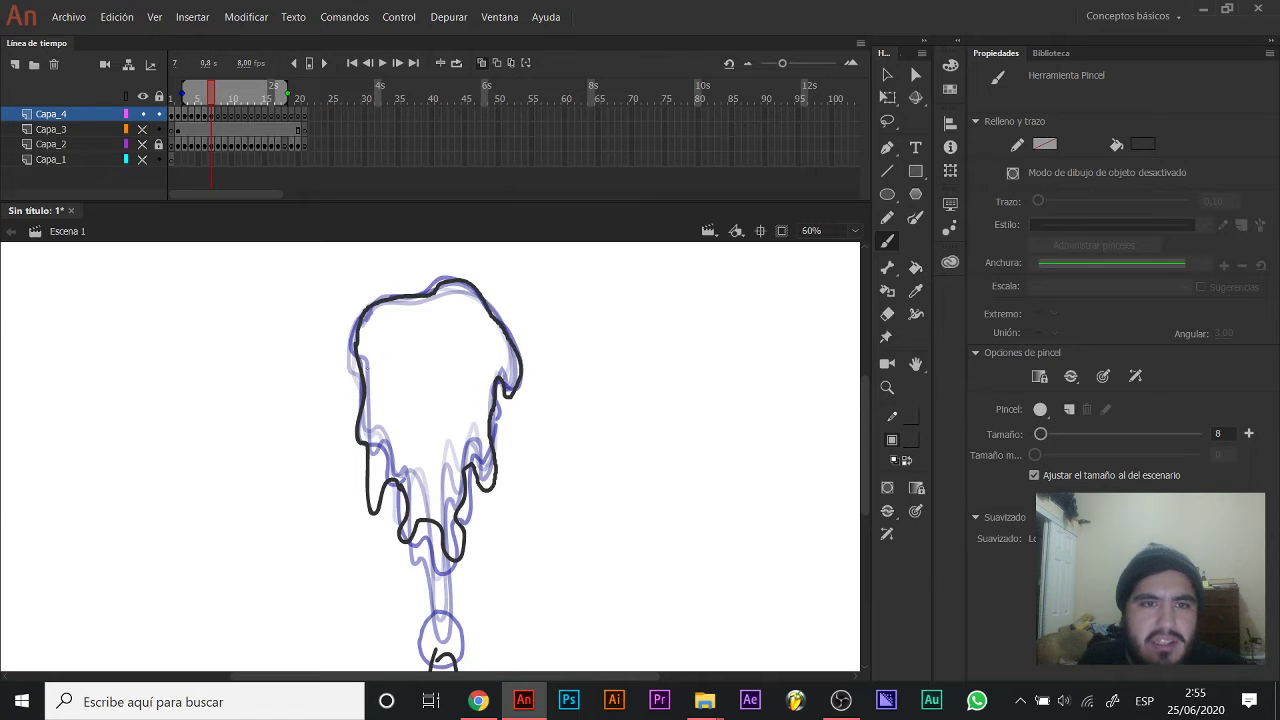
# Paint the blob in frame 8 with a longer left drip and the falling drop crossing the stage's lower edge.
pyautogui.press('.')
pyautogui.moveTo(400, 448)
pyautogui.mouseDown()
pyautogui.moveTo(401, 419)
pyautogui.moveTo(372, 515)
pyautogui.moveTo(428, 472)
pyautogui.moveTo(457, 495)
pyautogui.moveTo(516, 330)
pyautogui.moveTo(436, 245)
pyautogui.moveTo(352, 300)
pyautogui.moveTo(356, 385)
pyautogui.mouseUp()
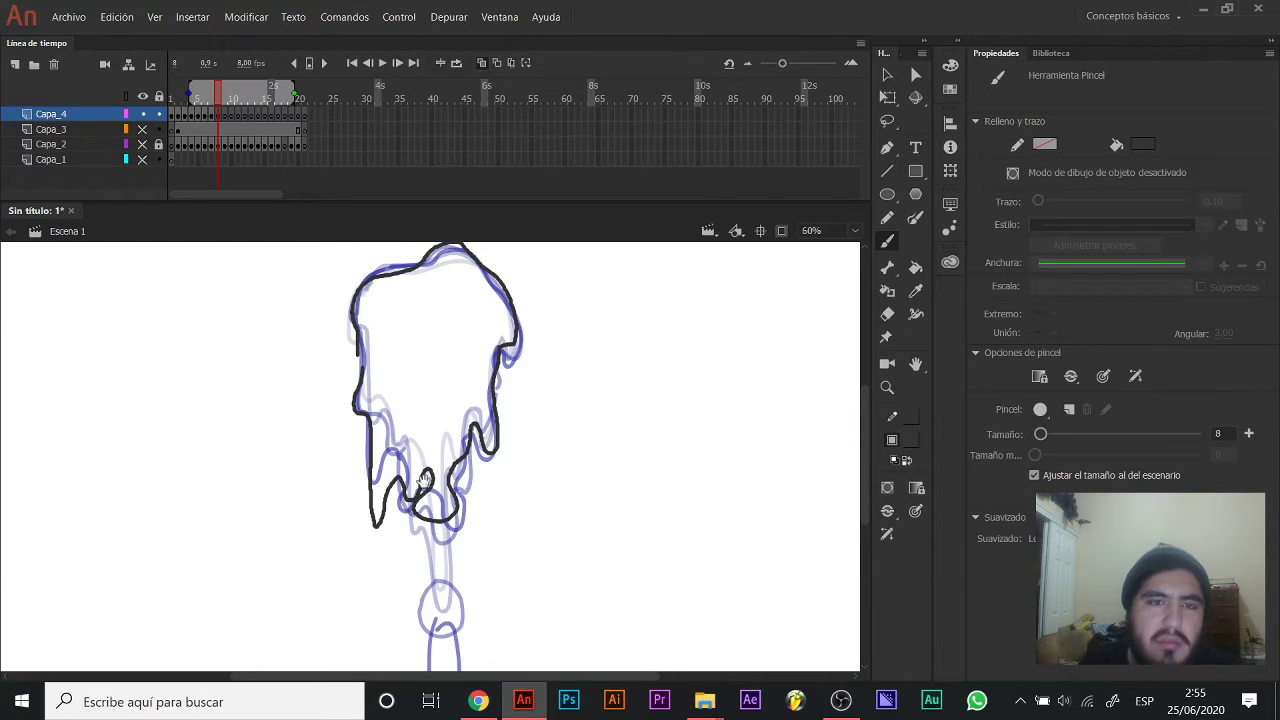
pyautogui.scroll(-3, 408, 588)
pyautogui.moveTo(404, 588); pyautogui.dragTo(434, 598)
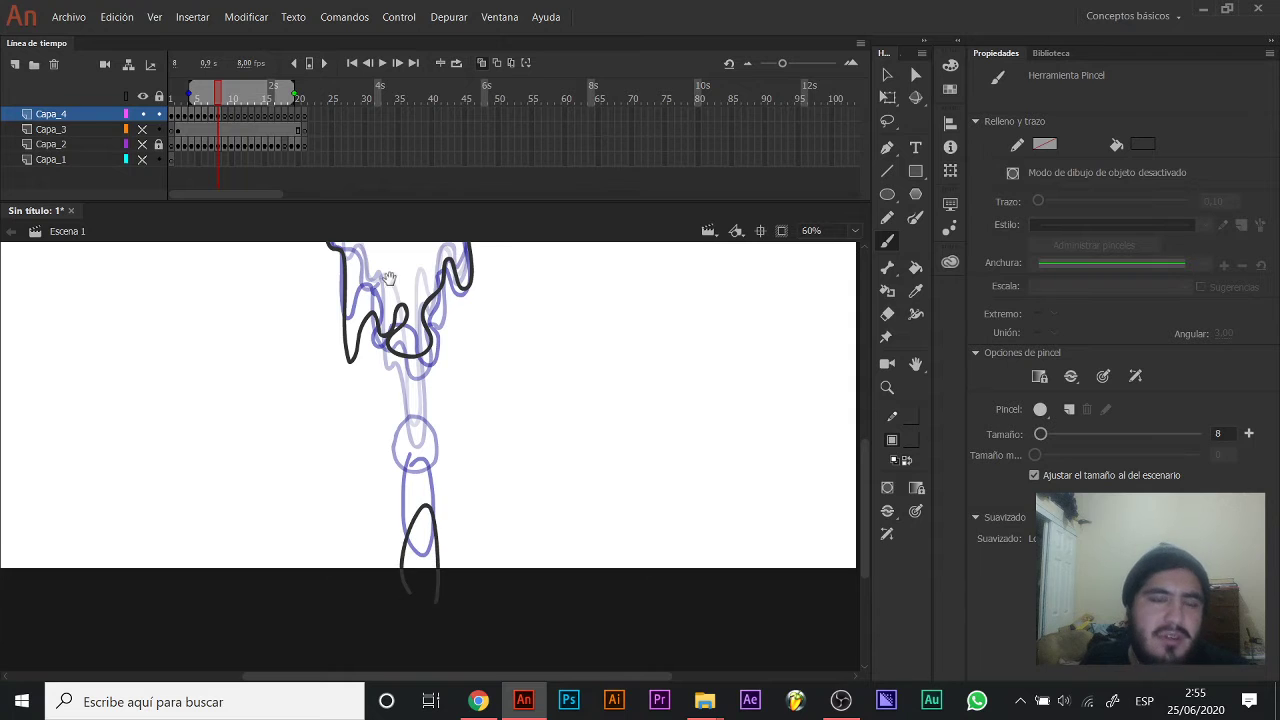
# Paint frame 9 with the falling drop leaving the stage and the blob's left drip stretched into a long thin strand.
pyautogui.scroll(3, 434, 598)
pyautogui.click(224, 116)
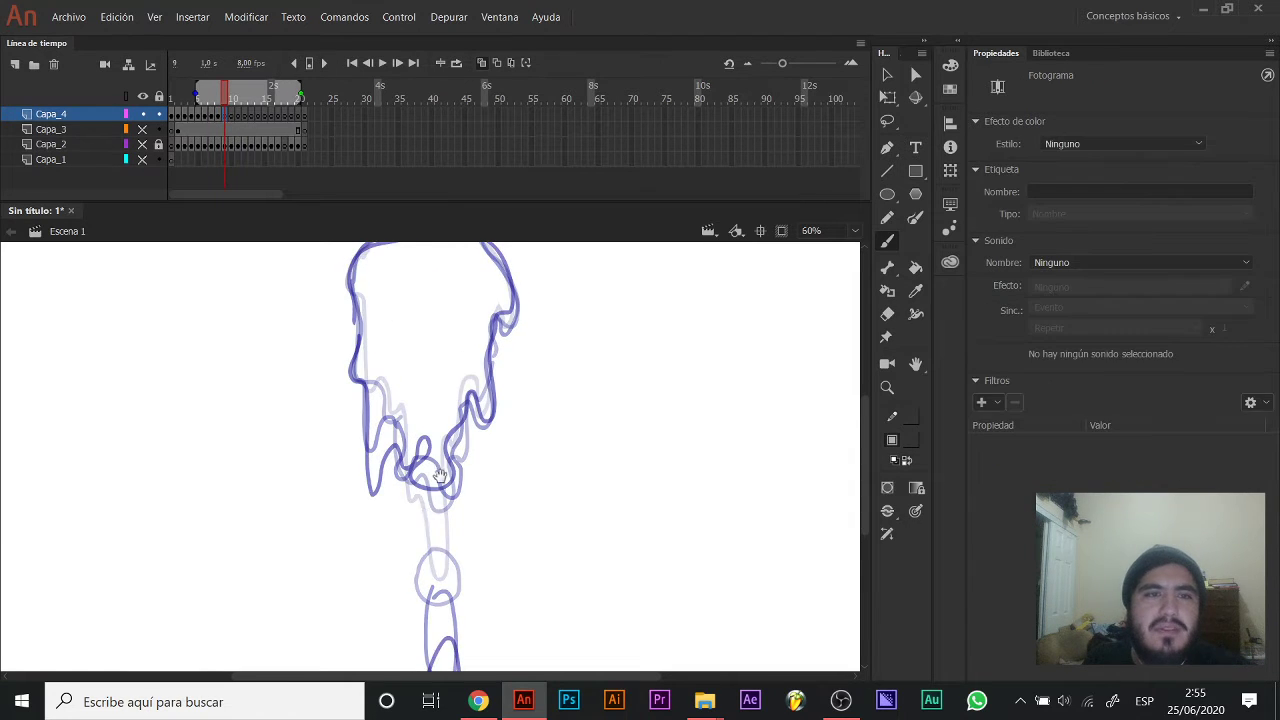
pyautogui.scroll(-2, 409, 600)
pyautogui.moveTo(409, 604)
pyautogui.mouseDown()
pyautogui.moveTo(433, 573)
pyautogui.moveTo(448, 612)
pyautogui.mouseUp()
pyautogui.scroll(3, 430, 450)
pyautogui.moveTo(442, 257)
pyautogui.mouseDown()
pyautogui.moveTo(378, 289)
pyautogui.moveTo(366, 325)
pyautogui.moveTo(390, 582)
pyautogui.moveTo(446, 507)
pyautogui.moveTo(464, 533)
pyautogui.moveTo(445, 499)
pyautogui.moveTo(480, 485)
pyautogui.moveTo(484, 457)
pyautogui.moveTo(504, 472)
pyautogui.moveTo(513, 435)
pyautogui.moveTo(513, 362)
pyautogui.moveTo(530, 347)
pyautogui.moveTo(523, 302)
pyautogui.moveTo(436, 272)
pyautogui.mouseUp()
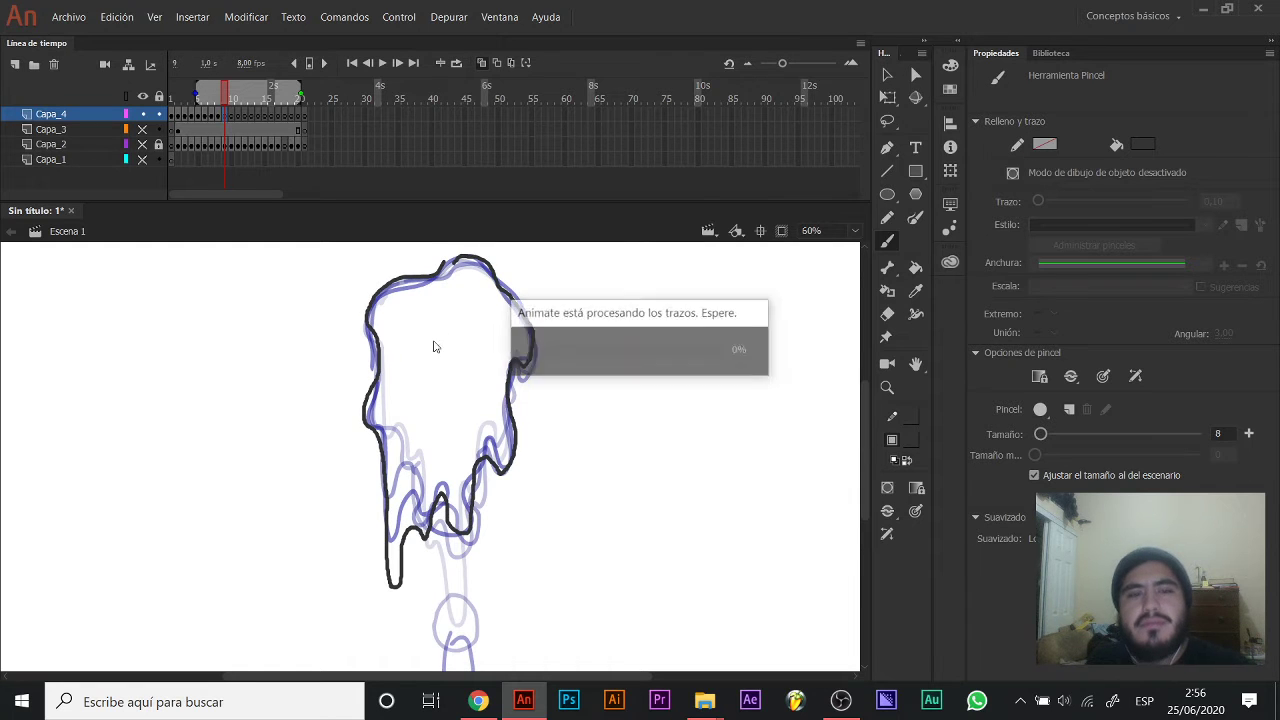
# Play the dripping blob animation from frame 1.
pyautogui.press('.')
pyautogui.press('.')
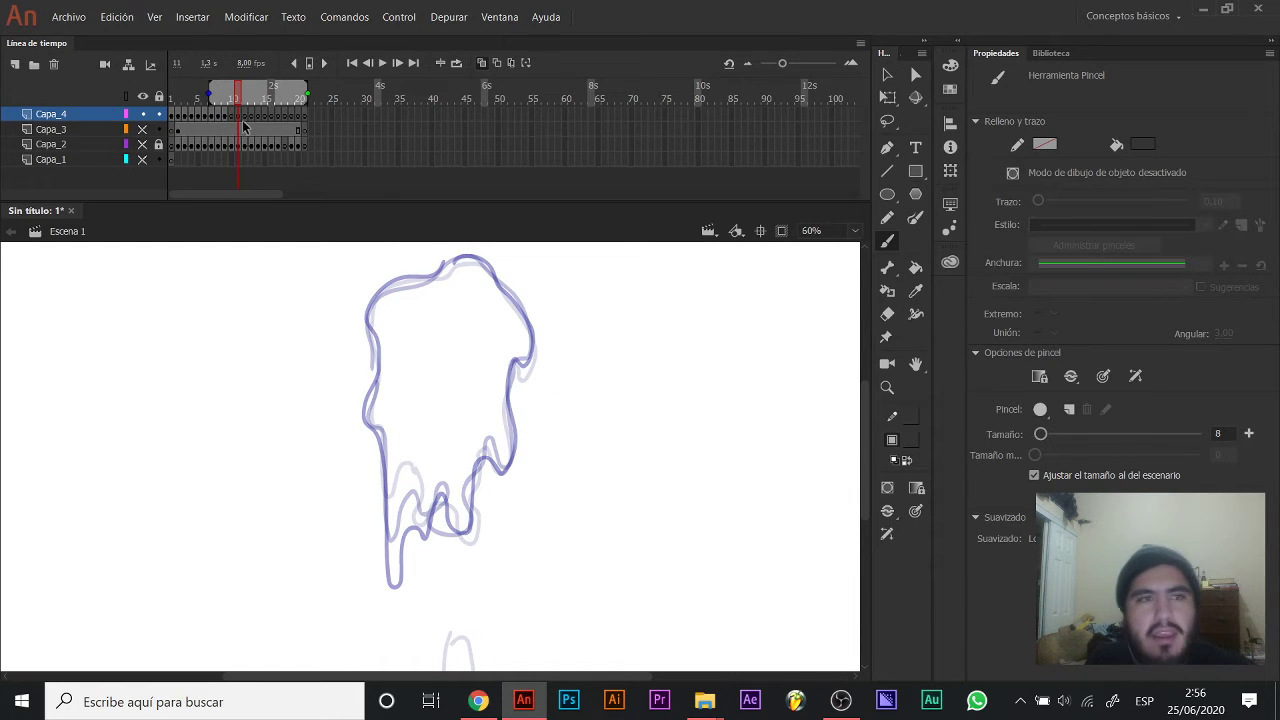
pyautogui.click(172, 98)
pyautogui.press('Return')
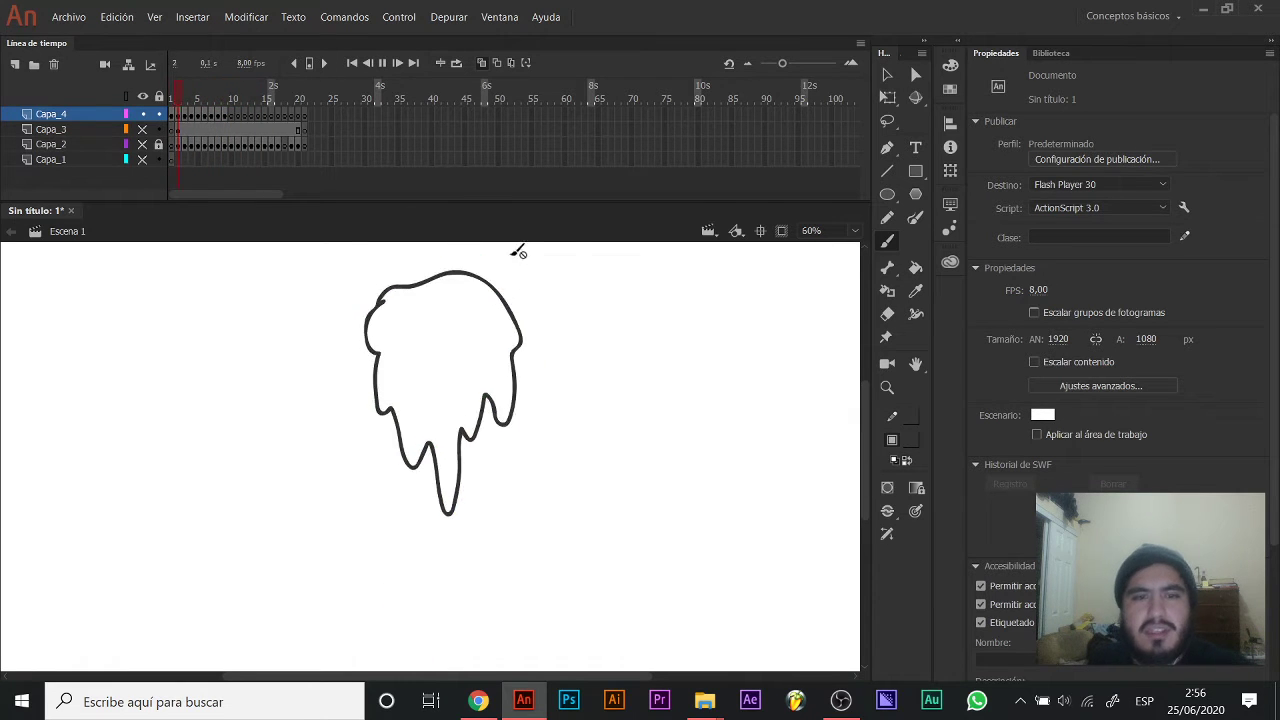
# Enable editing of multiple frames from frame 1 and delete the blob drawings together.
pyautogui.click(172, 98)
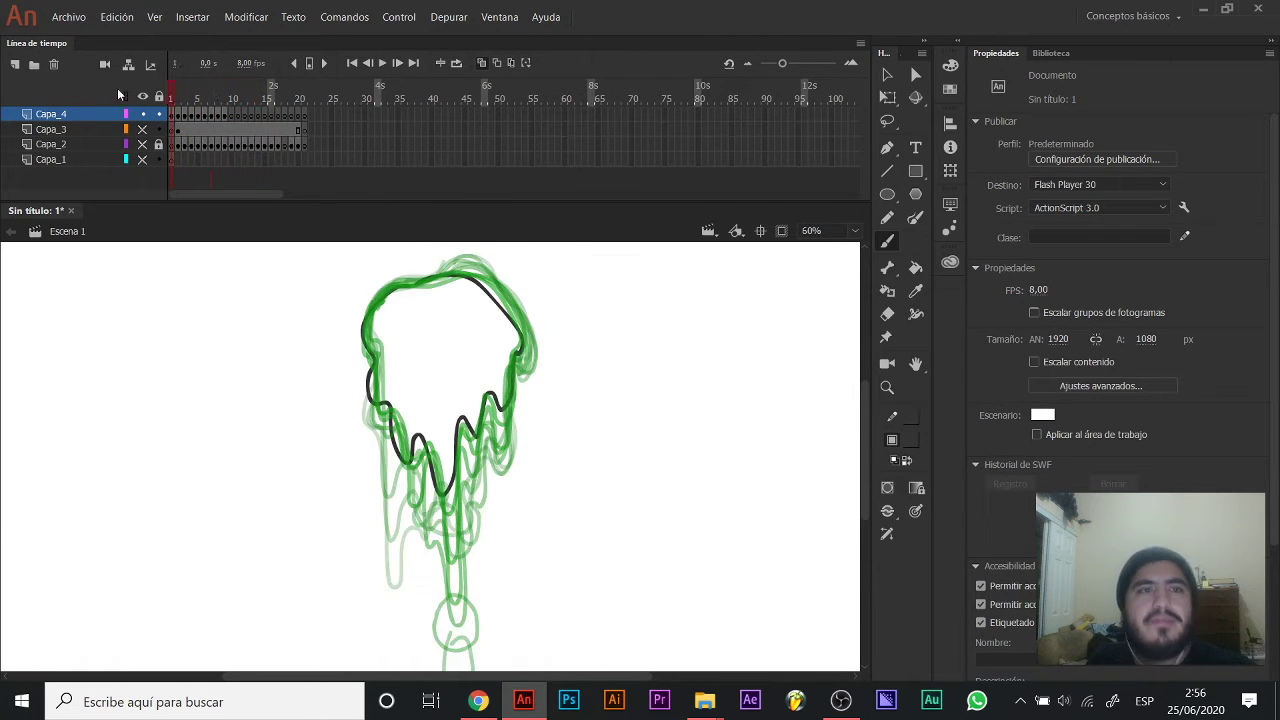
pyautogui.click(512, 62)
pyautogui.press('v')
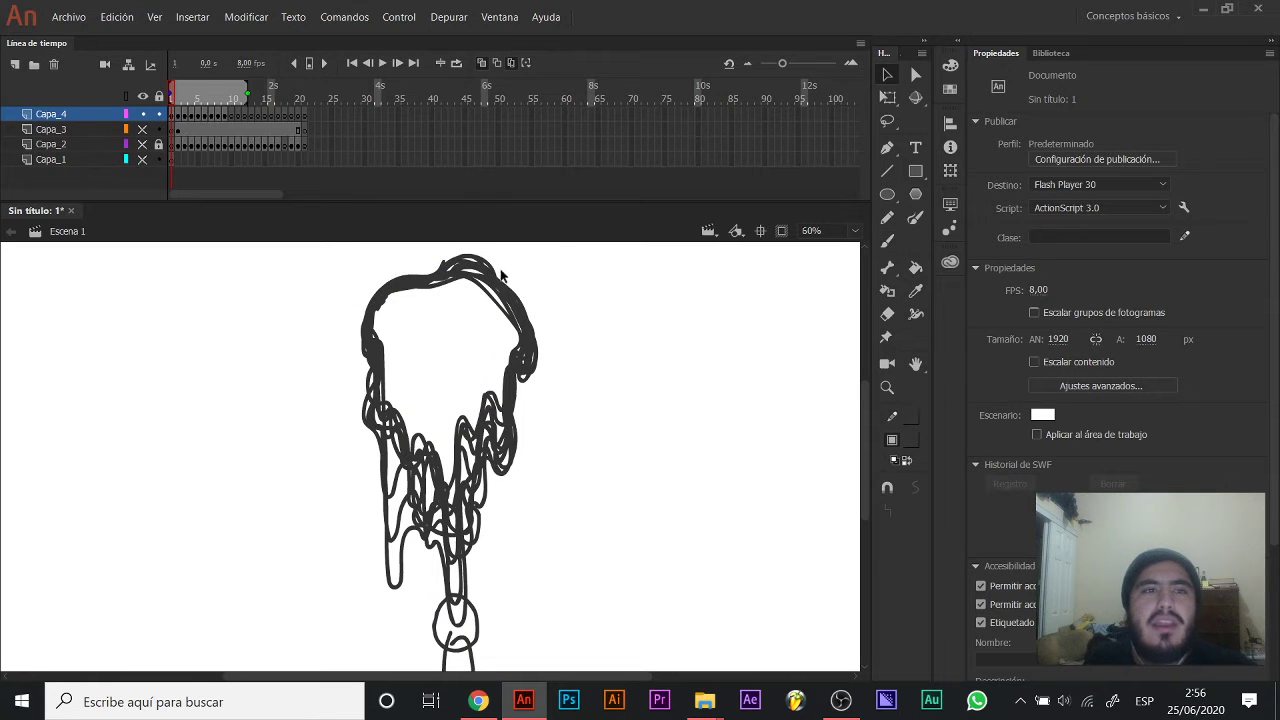
pyautogui.moveTo(552, 254); pyautogui.dragTo(296, 655)
pyautogui.press('Delete')
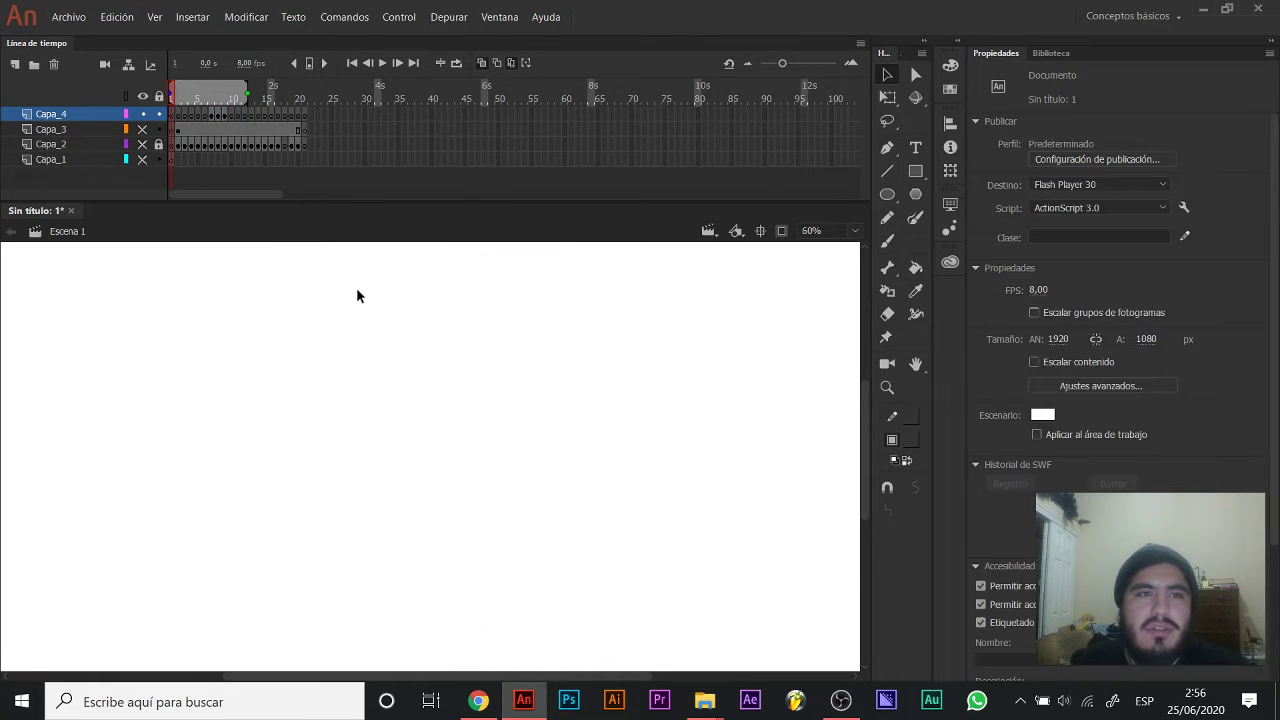
# Go to frame 8 and delete the leftover falling drops in frames 7 to 9.
pyautogui.moveTo(201, 90); pyautogui.dragTo(220, 90)
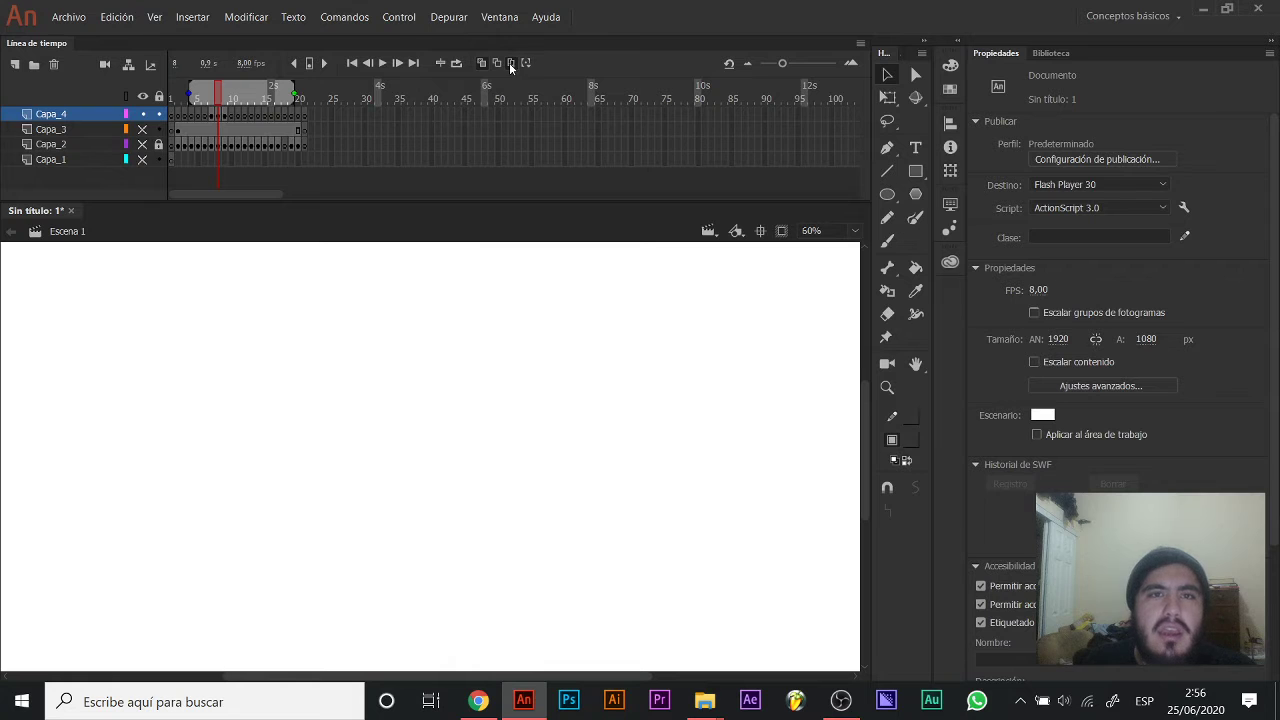
pyautogui.press('z')
pyautogui.keyDown('alt'); pyautogui.click(480, 482); pyautogui.keyUp('alt')
pyautogui.press('v')
pyautogui.moveTo(478, 488); pyautogui.dragTo(369, 634)
pyautogui.press('Delete')
# Turn off editing of multiple frames and onion skinning, and return the stage view to 60%.
pyautogui.click(510, 63)
pyautogui.click(510, 63)
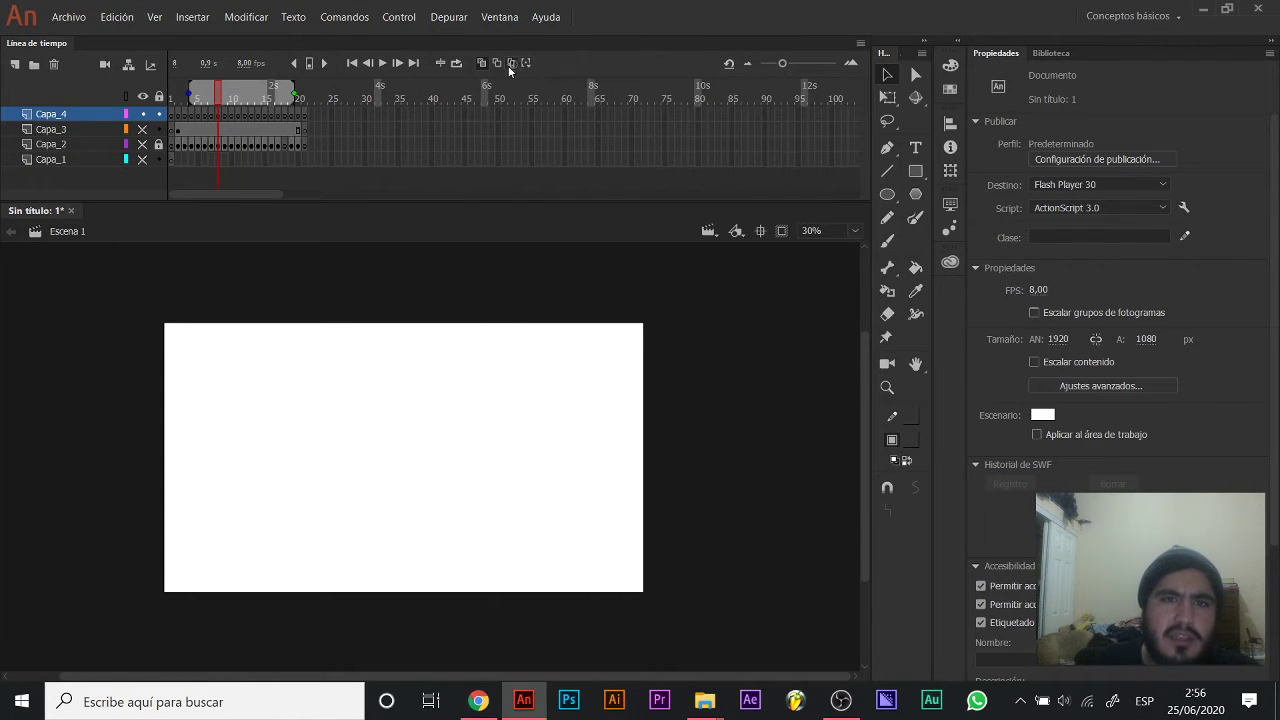
pyautogui.click(482, 63)
pyautogui.click(413, 319)
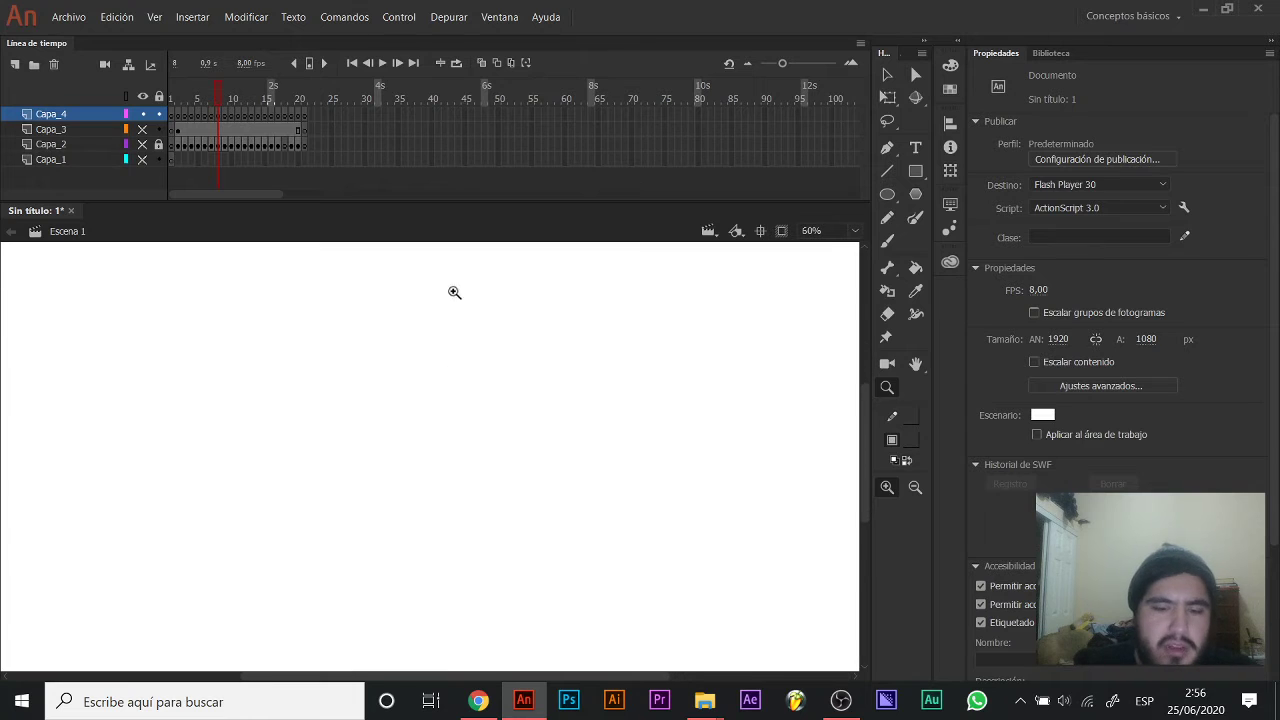
# Paint a stick figure with a round head, bent legs and lowered arms in frame 1.
pyautogui.press('b')
pyautogui.moveTo(473, 324); pyautogui.dragTo(458, 381)
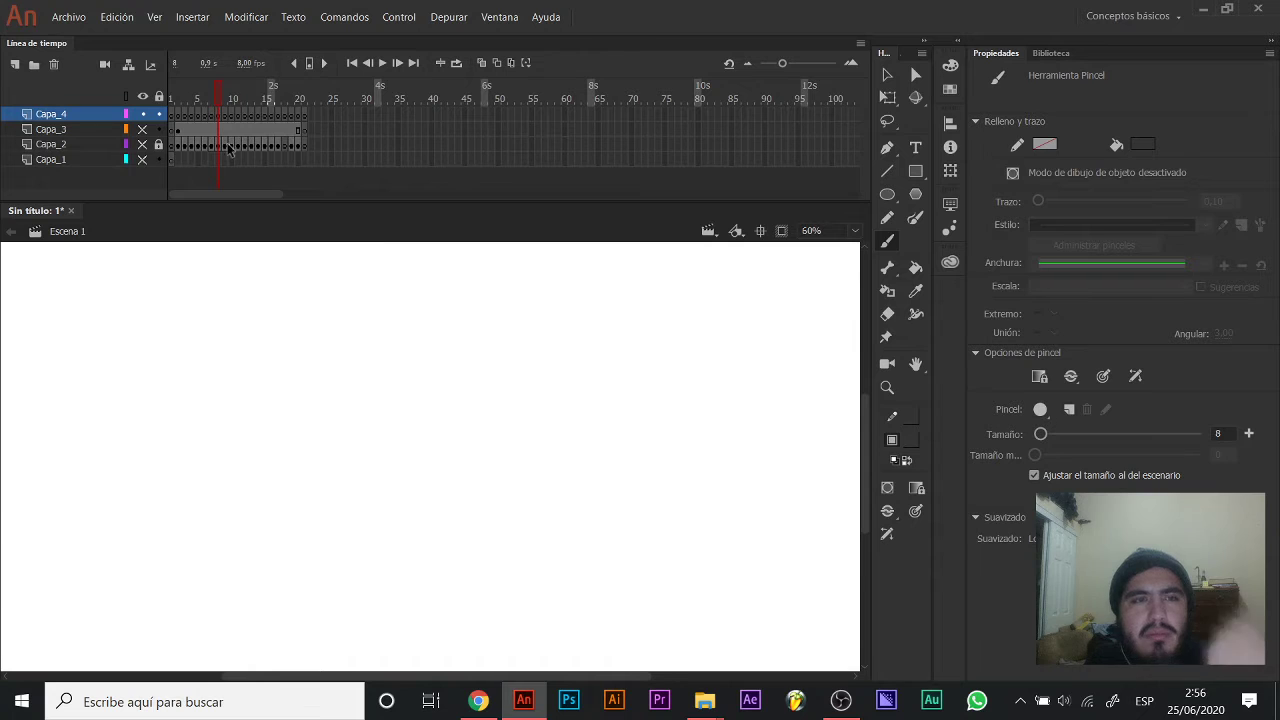
pyautogui.click(171, 97)
pyautogui.moveTo(324, 287); pyautogui.dragTo(300, 300)
pyautogui.moveTo(312, 388)
pyautogui.mouseDown()
pyautogui.moveTo(323, 492)
pyautogui.moveTo(405, 563)
pyautogui.mouseUp()
pyautogui.moveTo(327, 493); pyautogui.dragTo(337, 585)
pyautogui.hotkey('ctrl', 'z')
pyautogui.moveTo(326, 493); pyautogui.dragTo(286, 586)
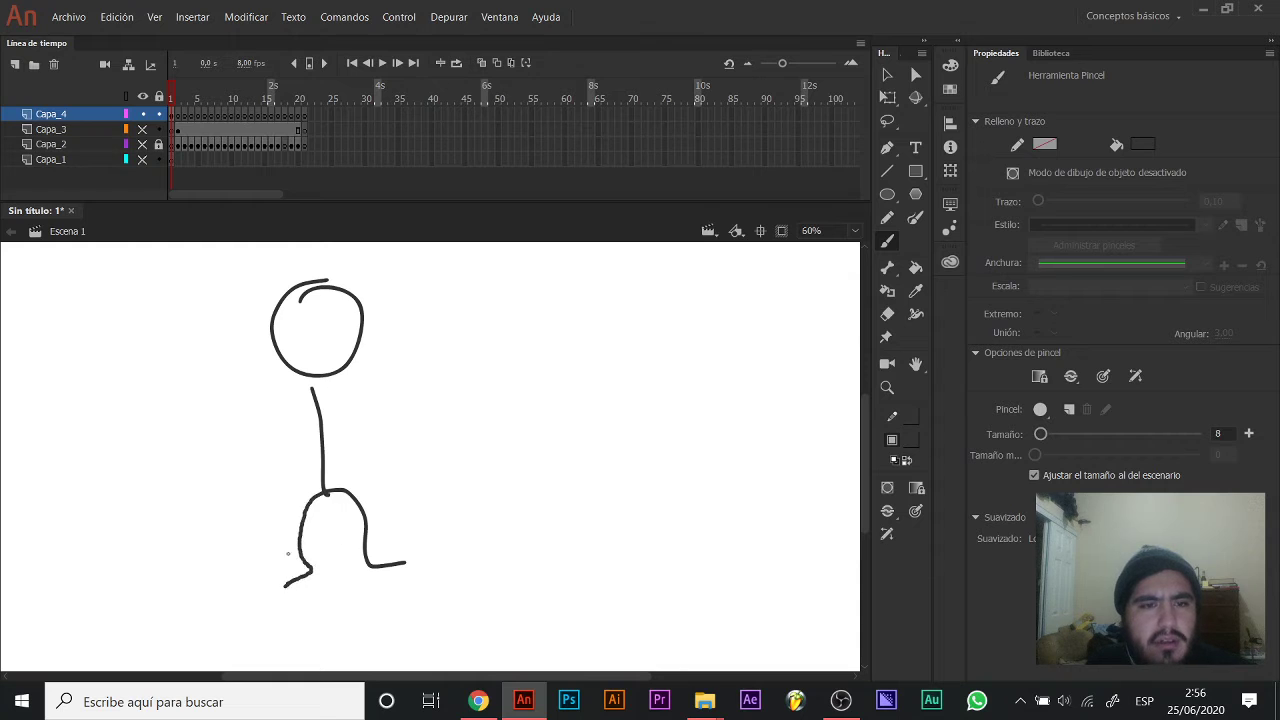
pyautogui.moveTo(316, 406); pyautogui.dragTo(269, 486)
pyautogui.moveTo(316, 401); pyautogui.dragTo(406, 449)
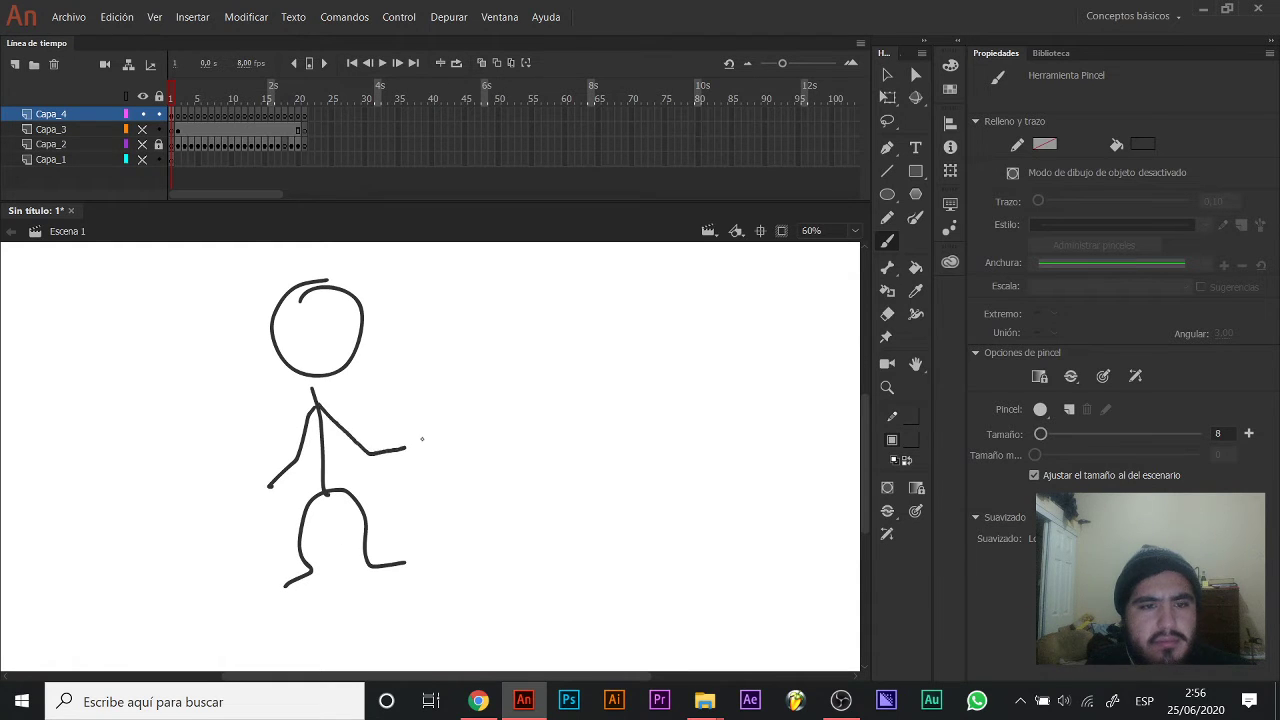
# Turn onion skinning on and paint the stick figure in frame 2 with its head shifted forward and front forearm bent upward.
pyautogui.hotkey('ctrl', 'a')
pyautogui.press('Delete')
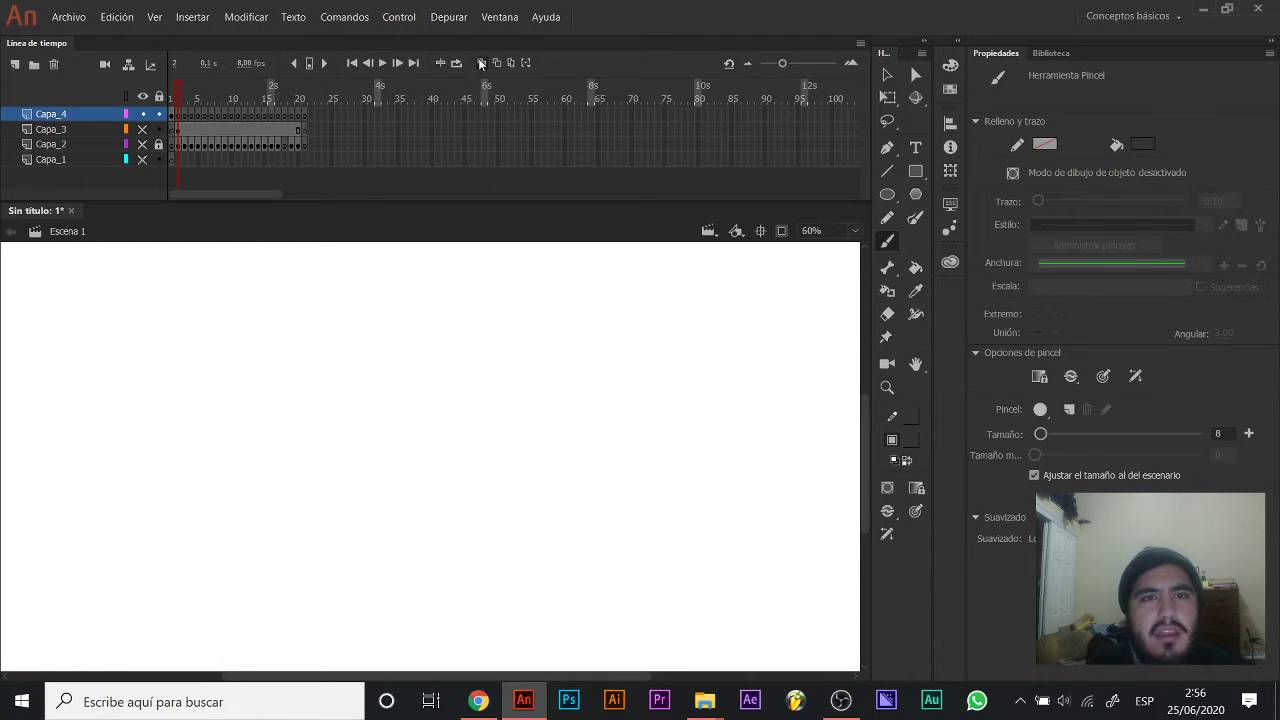
pyautogui.click(480, 63)
pyautogui.moveTo(350, 287)
pyautogui.mouseDown()
pyautogui.moveTo(324, 369)
pyautogui.moveTo(325, 292)
pyautogui.mouseUp()
pyautogui.moveTo(324, 378); pyautogui.dragTo(338, 492)
pyautogui.hotkey('ctrl', 'z')
pyautogui.moveTo(324, 402); pyautogui.dragTo(398, 422)
pyautogui.moveTo(328, 362); pyautogui.dragTo(340, 500)
pyautogui.moveTo(318, 398)
pyautogui.mouseDown()
pyautogui.moveTo(303, 462)
pyautogui.moveTo(273, 488)
pyautogui.moveTo(306, 570)
pyautogui.moveTo(285, 584)
pyautogui.mouseUp()
pyautogui.moveTo(338, 494); pyautogui.dragTo(388, 550)
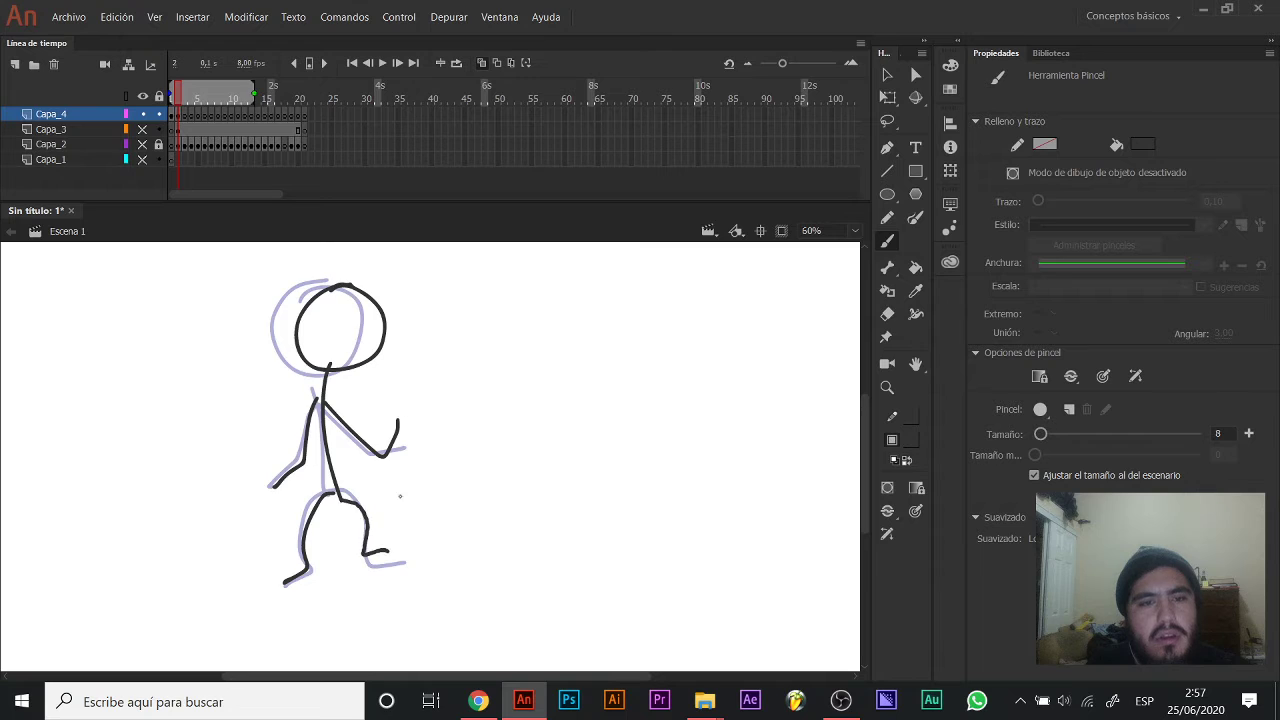
# Paint the stick figure in frame 3 with a smaller head further forward and its front arm extended outward.
pyautogui.press('.')
pyautogui.moveTo(340, 368); pyautogui.dragTo(326, 482)
pyautogui.moveTo(345, 302)
pyautogui.mouseDown()
pyautogui.moveTo(390, 330)
pyautogui.moveTo(360, 296)
pyautogui.mouseUp()
pyautogui.moveTo(336, 404); pyautogui.dragTo(422, 398)
pyautogui.moveTo(330, 398)
pyautogui.mouseDown()
pyautogui.moveTo(278, 500)
pyautogui.moveTo(316, 568)
pyautogui.moveTo(290, 579)
pyautogui.mouseUp()
pyautogui.moveTo(326, 478); pyautogui.dragTo(385, 541)
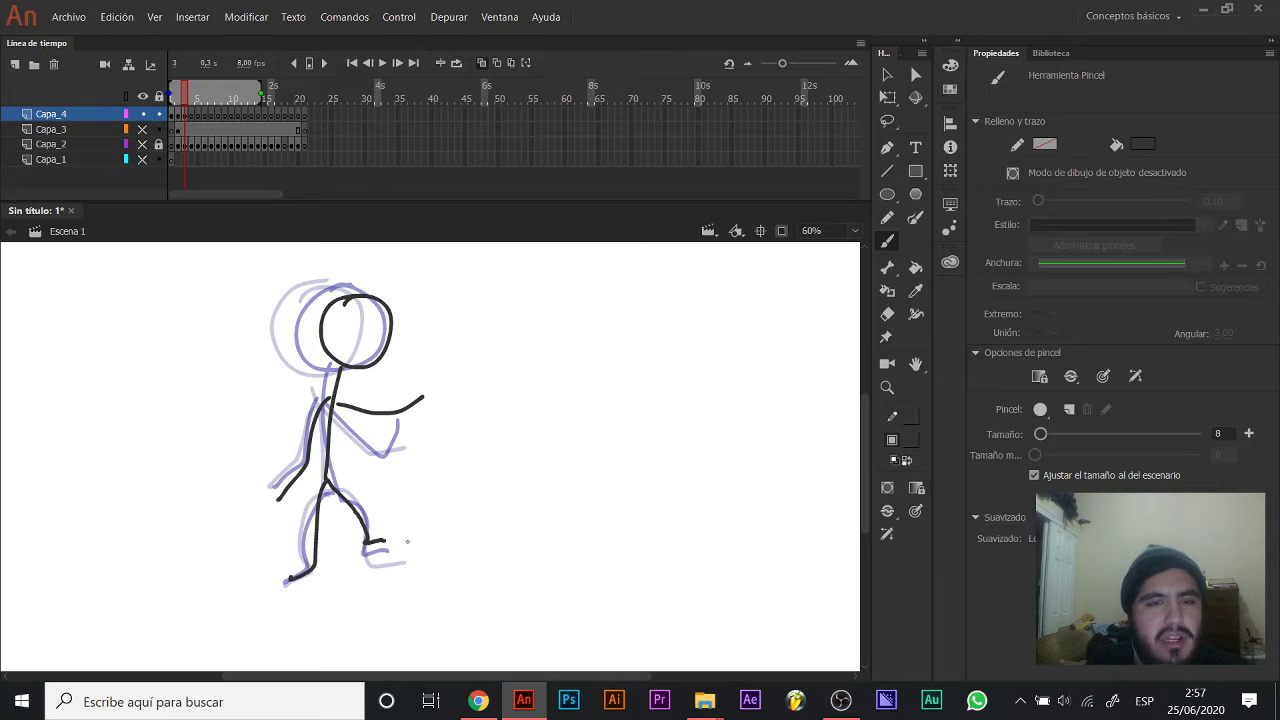
# Paint the stick figure in frame 4 with its head raised and front arm reaching diagonally upward.
pyautogui.press('.')
pyautogui.moveTo(338, 400); pyautogui.dragTo(404, 338)
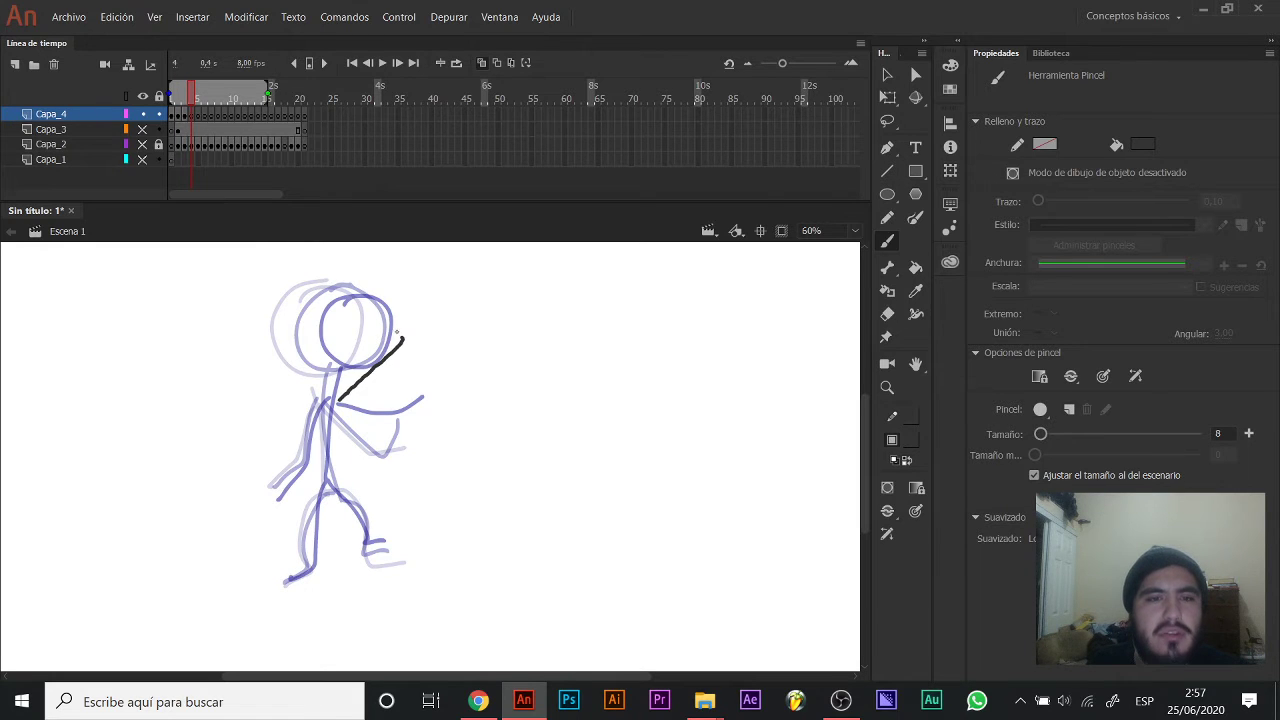
pyautogui.moveTo(336, 300)
pyautogui.mouseDown()
pyautogui.moveTo(356, 333)
pyautogui.moveTo(326, 478)
pyautogui.moveTo(362, 498)
pyautogui.moveTo(402, 548)
pyautogui.mouseUp()
pyautogui.moveTo(322, 488); pyautogui.dragTo(278, 573)
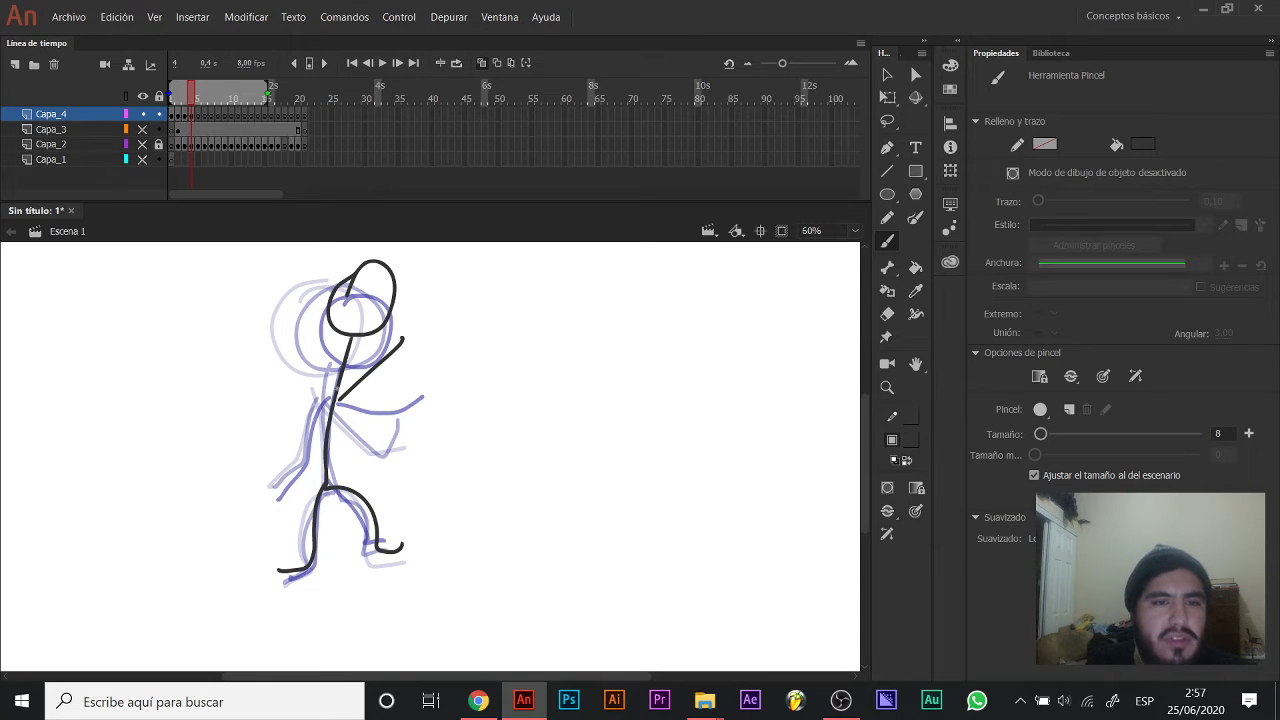
pyautogui.moveTo(336, 391)
pyautogui.mouseDown()
pyautogui.moveTo(291, 458)
pyautogui.moveTo(262, 472)
pyautogui.mouseUp()
# Paint the stick figure in frame 5 with its head tilted back and front arm raised higher.
pyautogui.press('.')
pyautogui.moveTo(344, 398); pyautogui.dragTo(430, 296)
pyautogui.moveTo(372, 264)
pyautogui.mouseDown()
pyautogui.moveTo(318, 310)
pyautogui.moveTo(388, 292)
pyautogui.moveTo(374, 266)
pyautogui.mouseUp()
pyautogui.moveTo(345, 356)
pyautogui.mouseDown()
pyautogui.moveTo(336, 462)
pyautogui.moveTo(383, 536)
pyautogui.mouseUp()
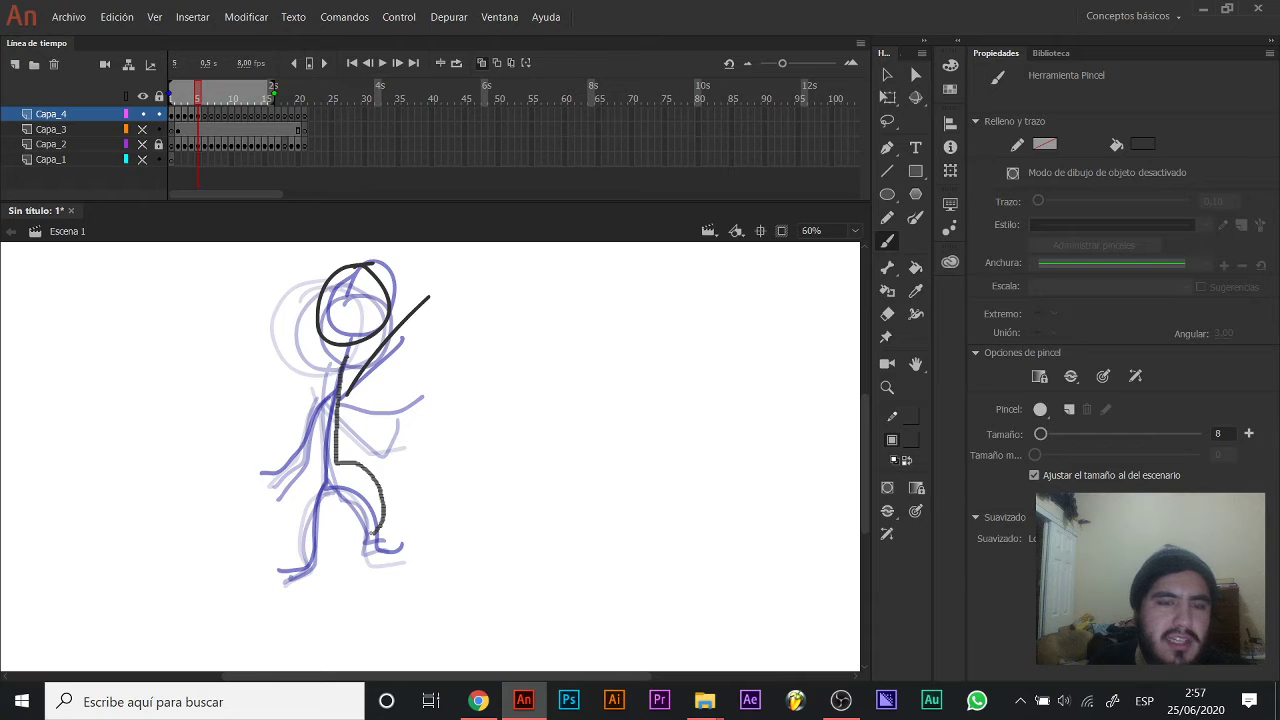
pyautogui.hotkey('ctrl', 'z')
pyautogui.moveTo(346, 346)
pyautogui.mouseDown()
pyautogui.moveTo(333, 430)
pyautogui.moveTo(408, 540)
pyautogui.mouseUp()
pyautogui.moveTo(336, 486)
pyautogui.mouseDown()
pyautogui.moveTo(308, 505)
pyautogui.moveTo(285, 572)
pyautogui.mouseUp()
pyautogui.moveTo(334, 390); pyautogui.dragTo(263, 457)
# Play and scrub through the stick figure animation from frame 1, and inspect individual poses up to frame 5.
pyautogui.moveTo(220, 84); pyautogui.dragTo(108, 102)
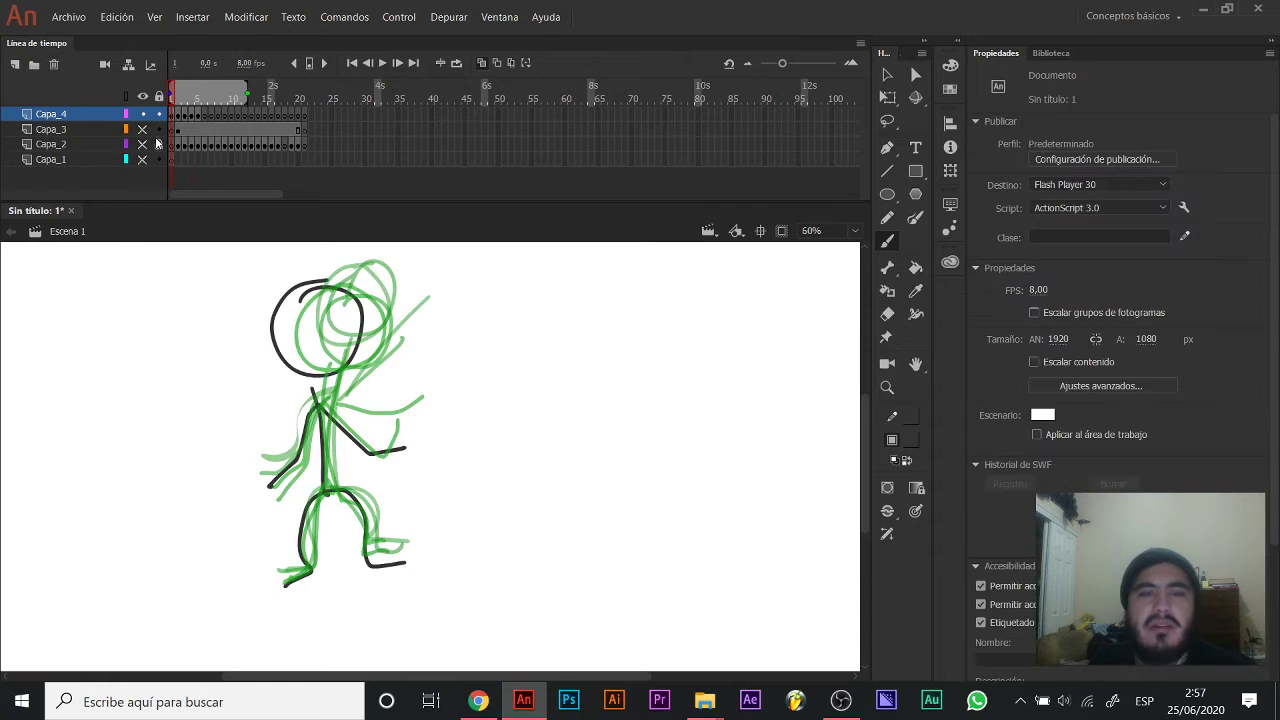
pyautogui.press('Return')
pyautogui.moveTo(213, 90); pyautogui.dragTo(150, 97)
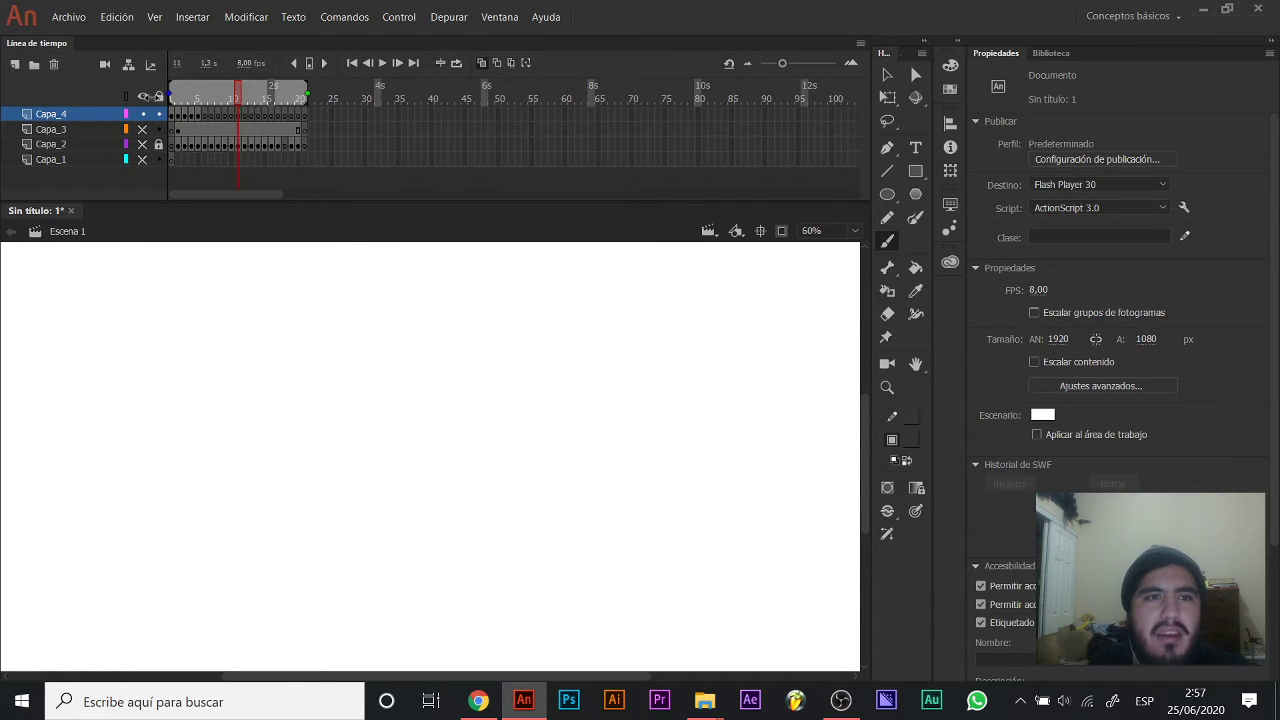
pyautogui.click(205, 90)
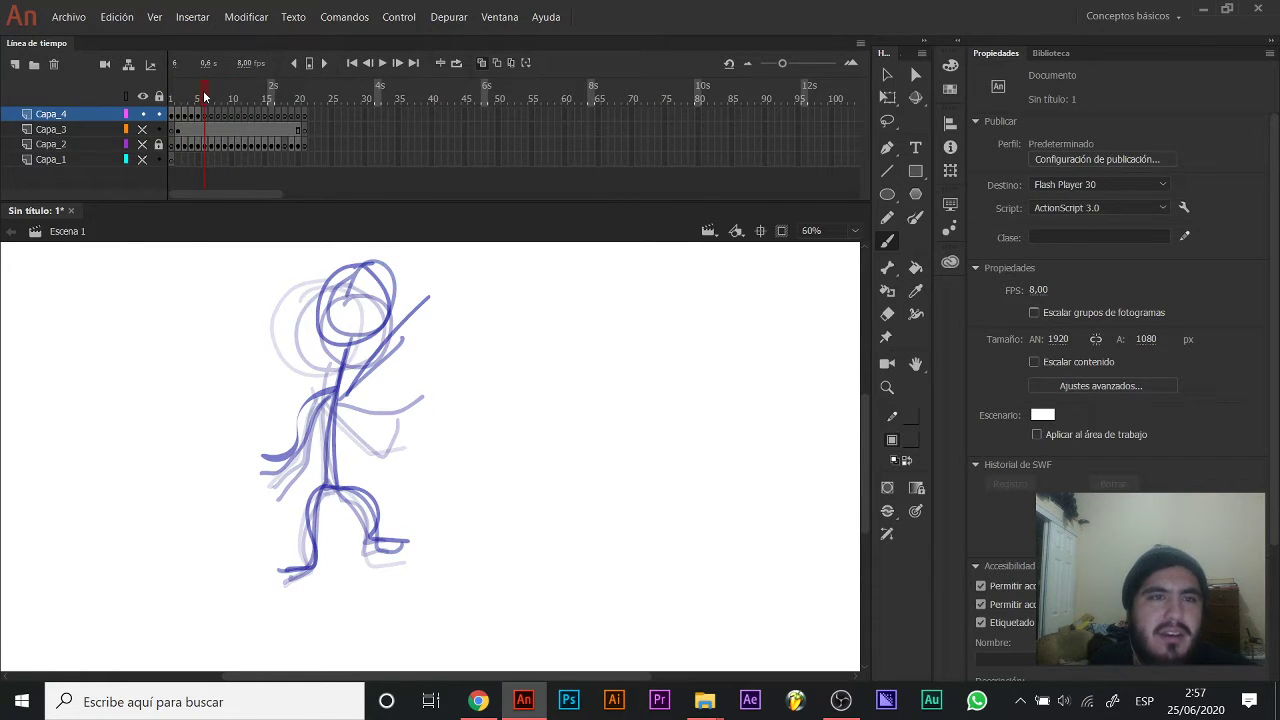
pyautogui.click(198, 90)
pyautogui.press('v')
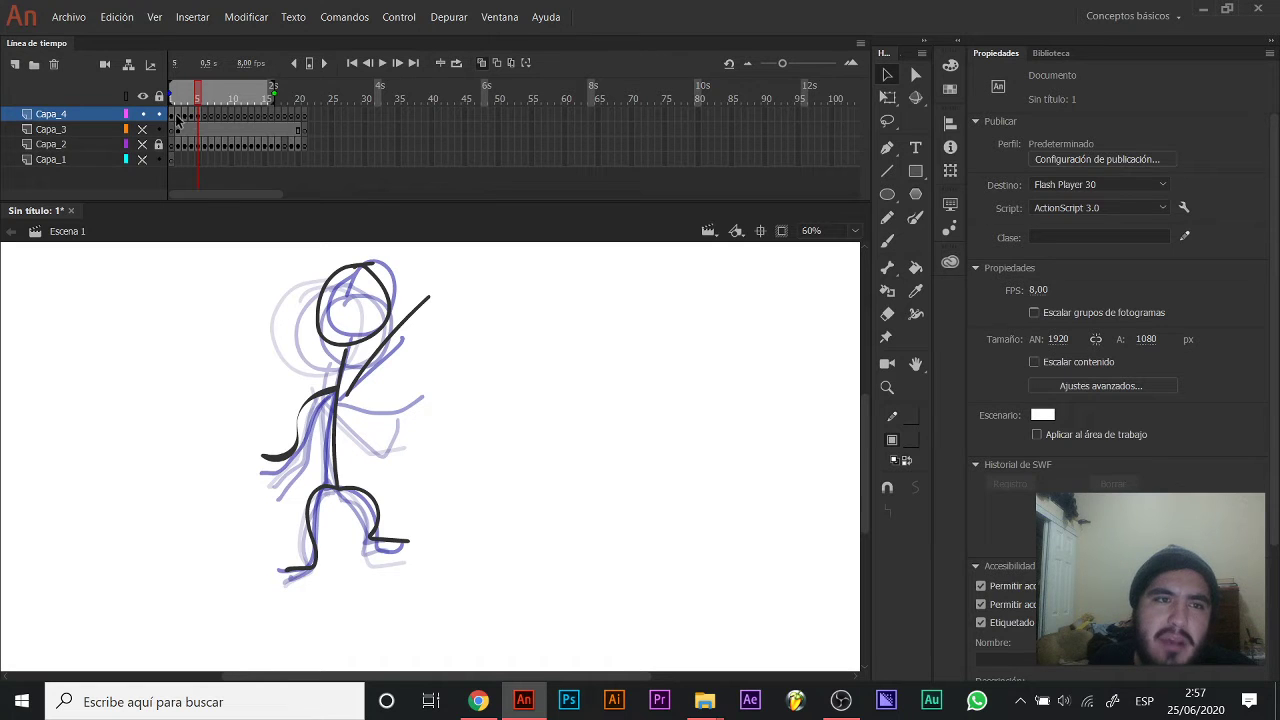
pyautogui.click(179, 116)
pyautogui.click(199, 117)
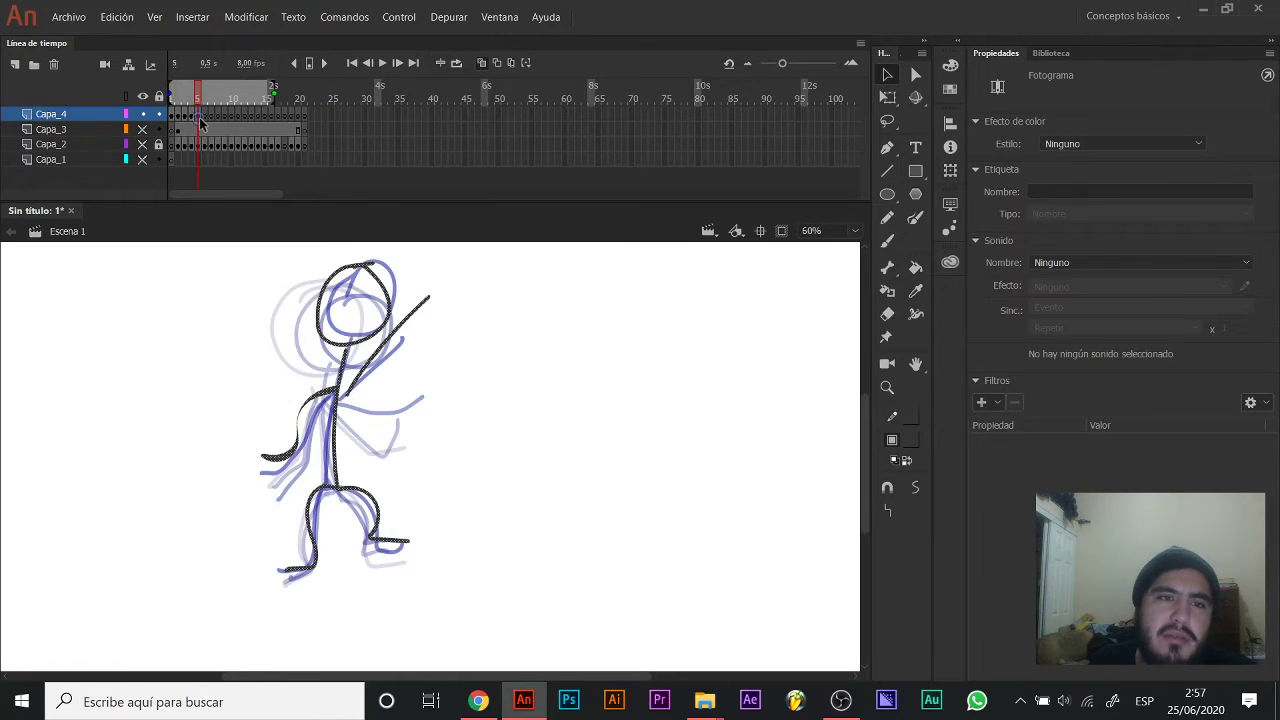
# Enable editing of multiple frames and delete the stick figure poses from all frames of Capa_4.
pyautogui.click(174, 117)
pyautogui.press('z')
pyautogui.keyDown('alt'); pyautogui.click(356, 351); pyautogui.keyUp('alt')
pyautogui.press('v')
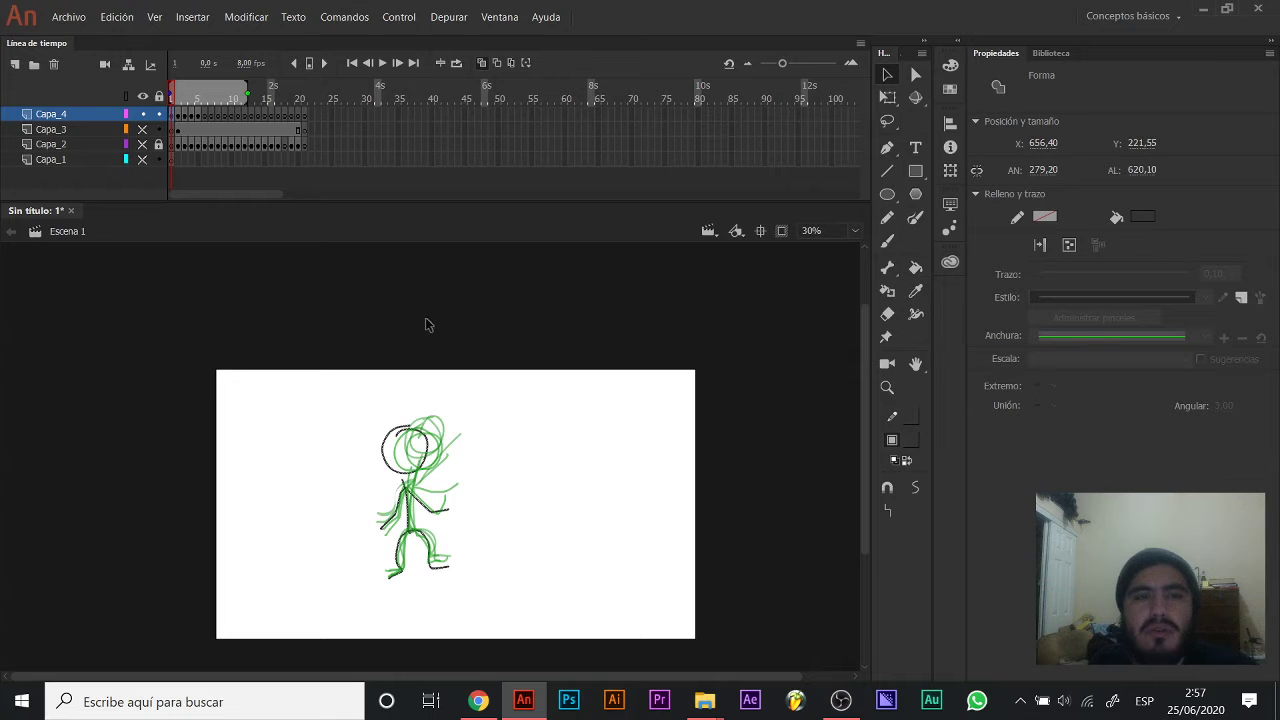
pyautogui.click(507, 64)
pyautogui.moveTo(372, 116); pyautogui.dragTo(431, 160)
pyautogui.moveTo(492, 389); pyautogui.dragTo(343, 600)
pyautogui.moveTo(205, 93); pyautogui.dragTo(88, 118)
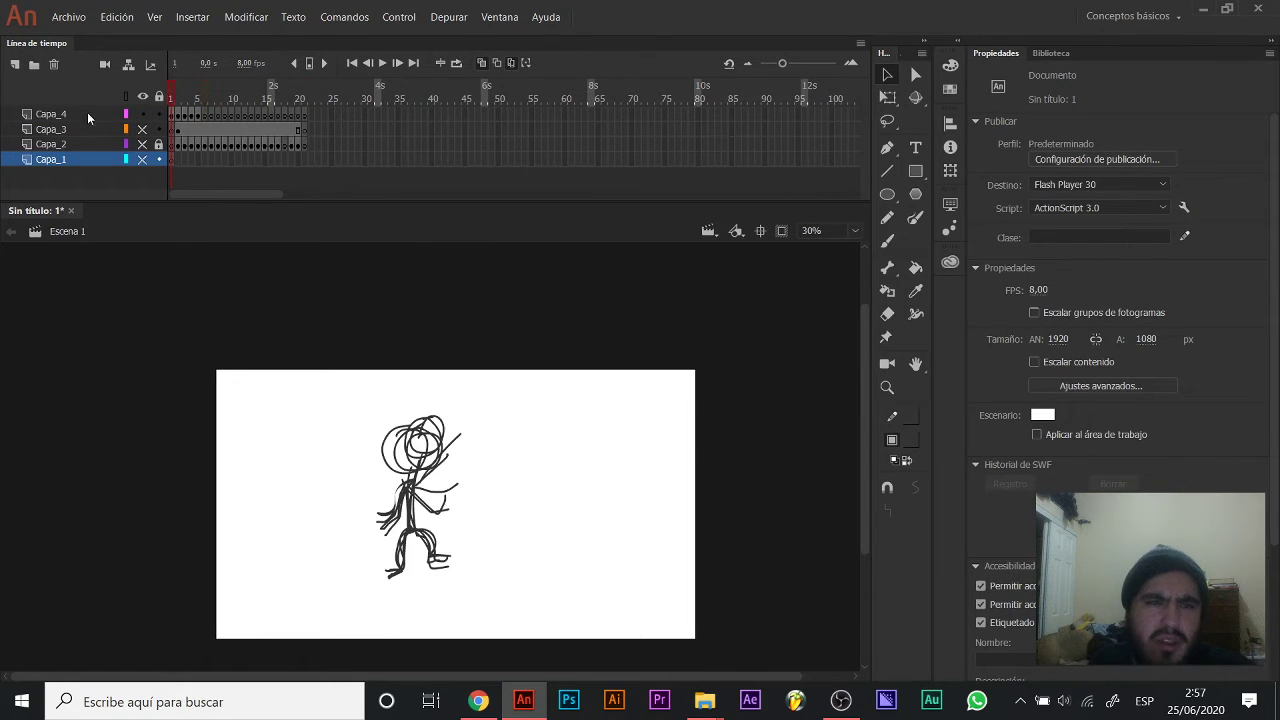
pyautogui.moveTo(500, 384); pyautogui.dragTo(310, 592)
pyautogui.press('Delete')
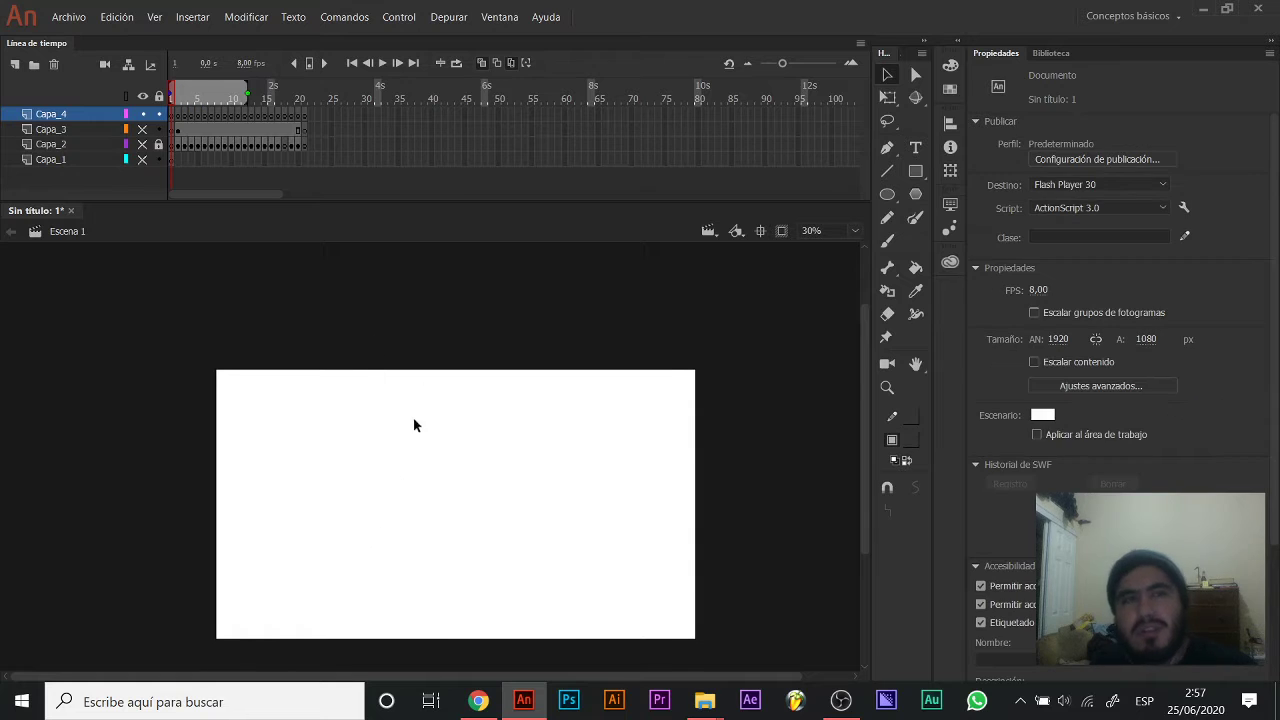
pyautogui.press('z')
pyautogui.click(470, 490)
pyautogui.press('b')
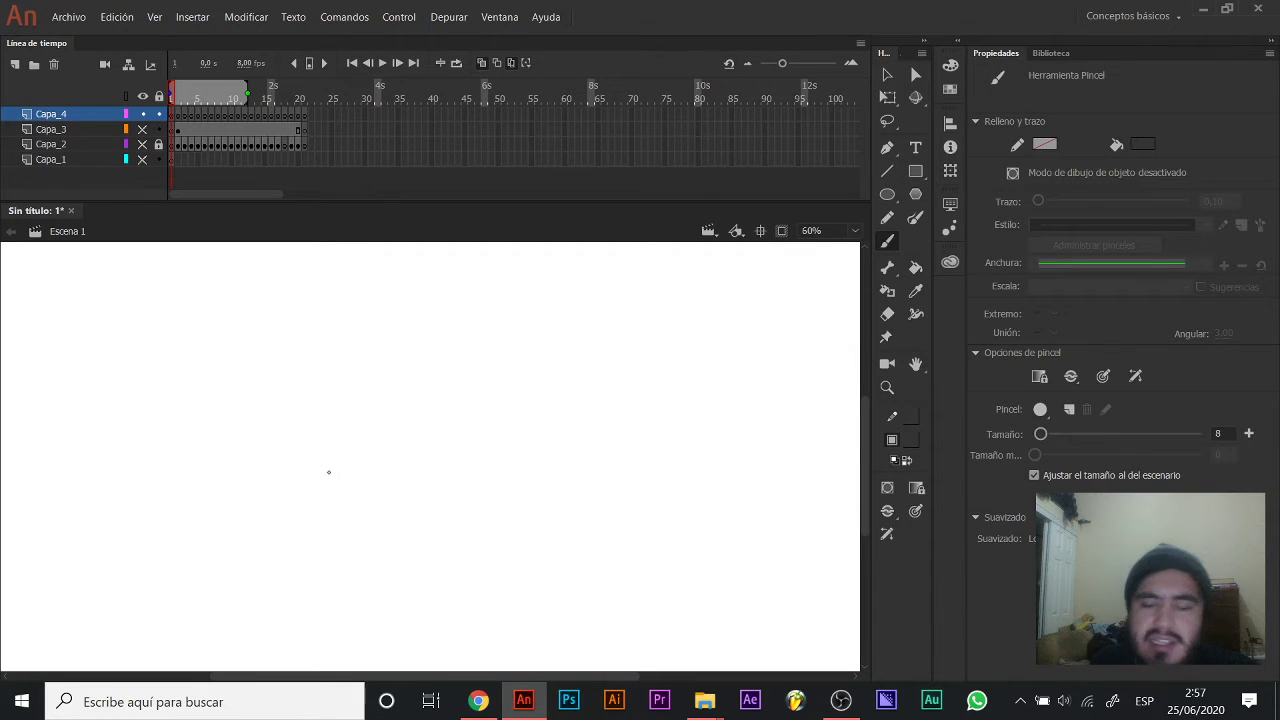
pyautogui.press('z')
pyautogui.click(411, 420)
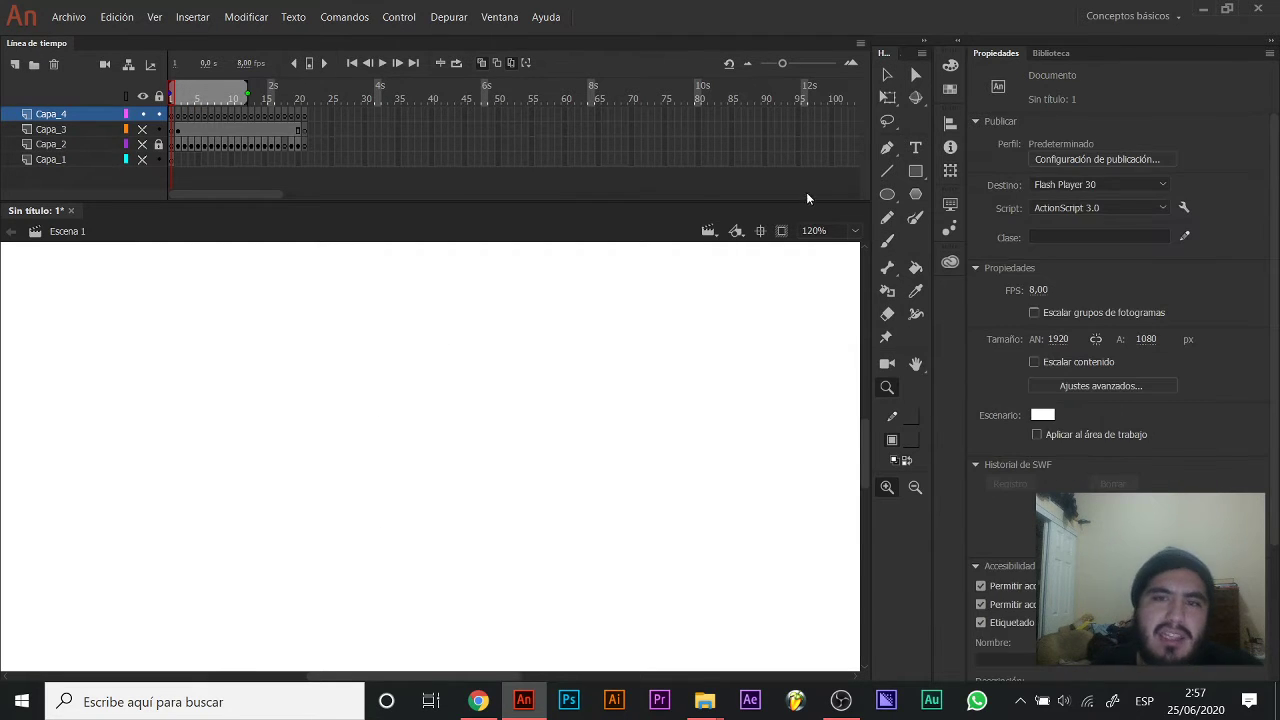
pyautogui.press('alt')
pyautogui.keyDown('alt'); pyautogui.click(441, 462); pyautogui.keyUp('alt')
pyautogui.keyDown('alt'); pyautogui.click(446, 440); pyautogui.keyUp('alt')
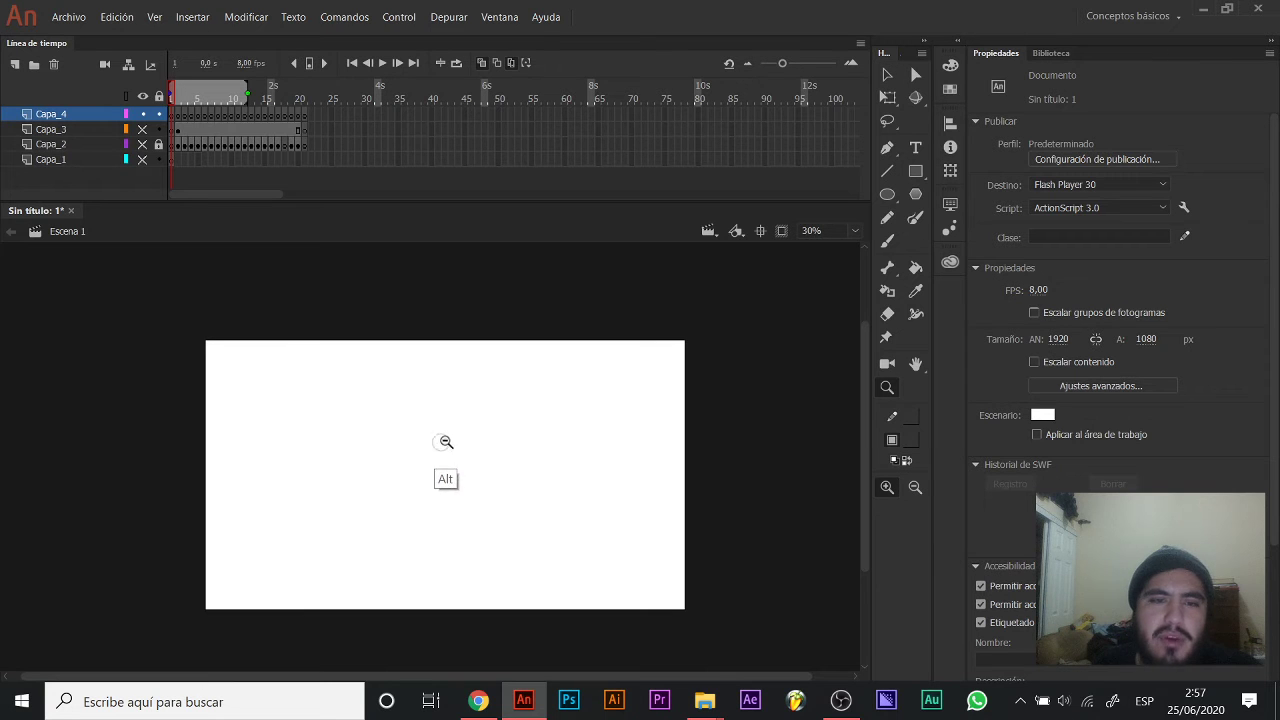
pyautogui.press('b')
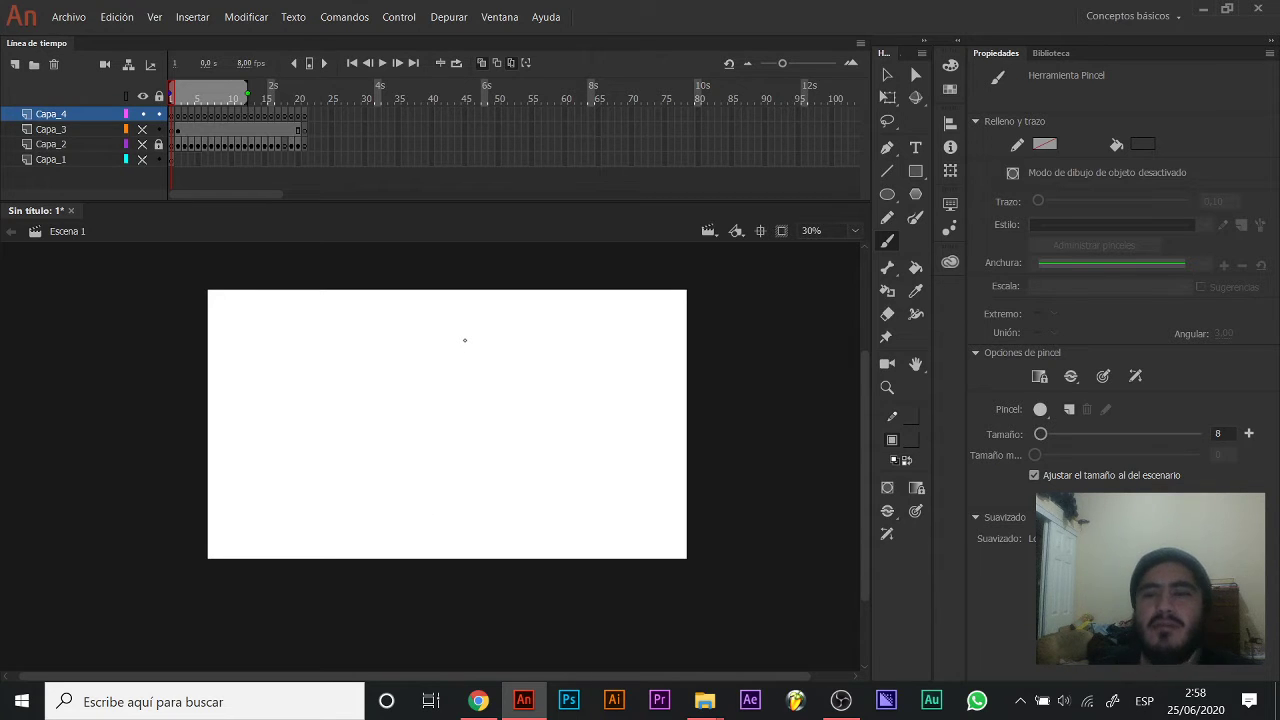
# Handwrite "10 seg" with the brush near the upper part of frame 1 on Capa_4.
pyautogui.press('z')
pyautogui.click(480, 434)
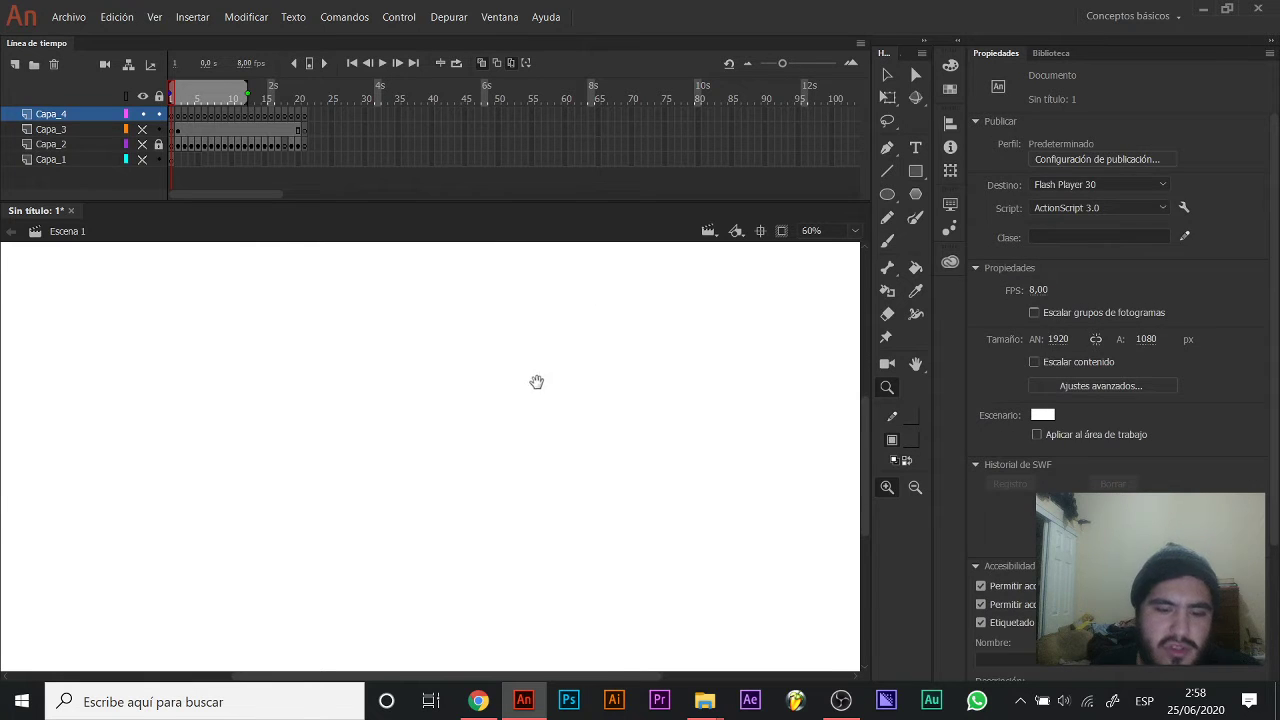
pyautogui.press('b')
pyautogui.moveTo(370, 273); pyautogui.dragTo(379, 326)
pyautogui.moveTo(397, 291); pyautogui.dragTo(397, 277)
pyautogui.hotkey('ctrl', 'z')
pyautogui.moveTo(488, 295); pyautogui.dragTo(475, 321)
pyautogui.moveTo(494, 311); pyautogui.dragTo(512, 334)
pyautogui.press('space')
pyautogui.moveTo(588, 355); pyautogui.dragTo(568, 355)
# Handwrite the numbers 8, 12 and 24 in a column beside the "10 seg" note.
pyautogui.moveTo(642, 295); pyautogui.dragTo(655, 284)
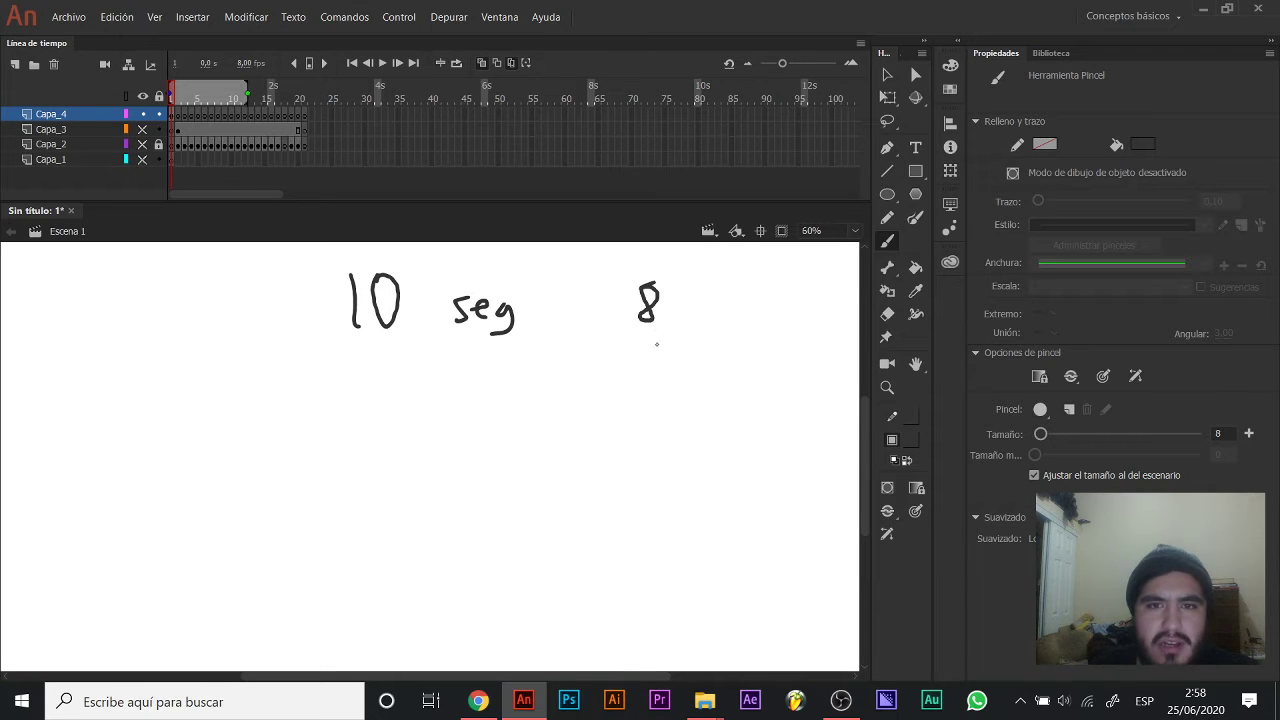
pyautogui.moveTo(644, 352); pyautogui.dragTo(647, 380)
pyautogui.moveTo(658, 362); pyautogui.dragTo(678, 379)
pyautogui.moveTo(646, 420); pyautogui.dragTo(668, 446)
pyautogui.moveTo(682, 414); pyautogui.dragTo(681, 430)
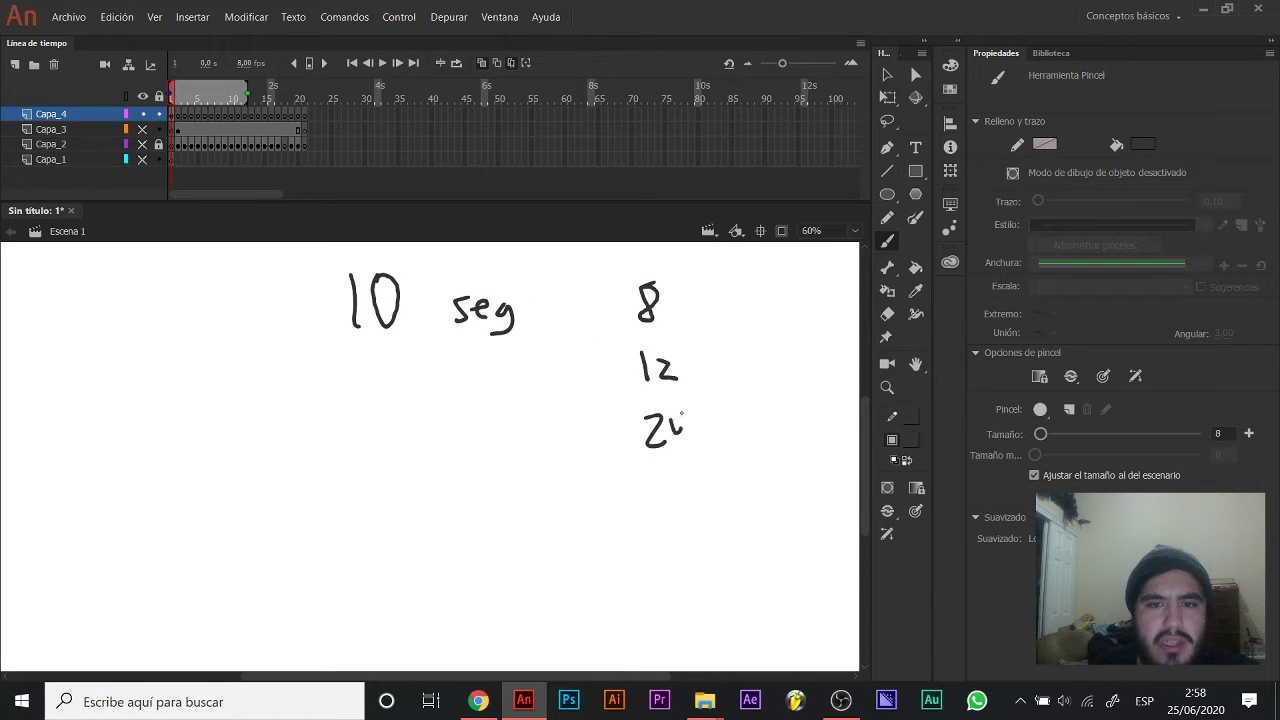
pyautogui.press('space')
pyautogui.moveTo(608, 388); pyautogui.dragTo(651, 392)
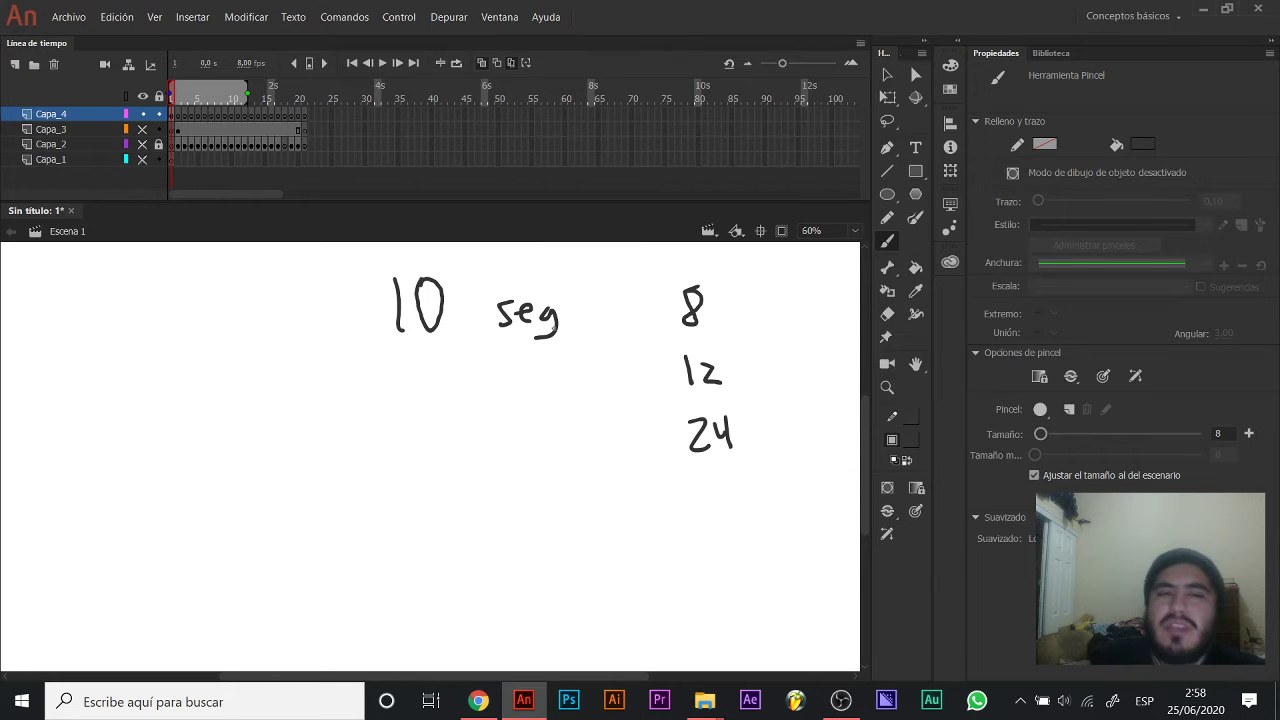
# Select all the handwritten notes and delete them from the frame.
pyautogui.moveTo(460, 424); pyautogui.dragTo(456, 400)
pyautogui.moveTo(453, 343); pyautogui.dragTo(445, 379)
pyautogui.press('v')
pyautogui.moveTo(344, 278)
pyautogui.mouseDown()
pyautogui.moveTo(522, 344)
pyautogui.moveTo(726, 470)
pyautogui.moveTo(754, 514)
pyautogui.mouseUp()
pyautogui.press('Delete')
# Sketch a flame outline and some freehand curved strokes with the brush, and undo them.
pyautogui.press('b')
pyautogui.moveTo(284, 582)
pyautogui.mouseDown()
pyautogui.moveTo(358, 390)
pyautogui.moveTo(414, 450)
pyautogui.moveTo(425, 545)
pyautogui.mouseUp()
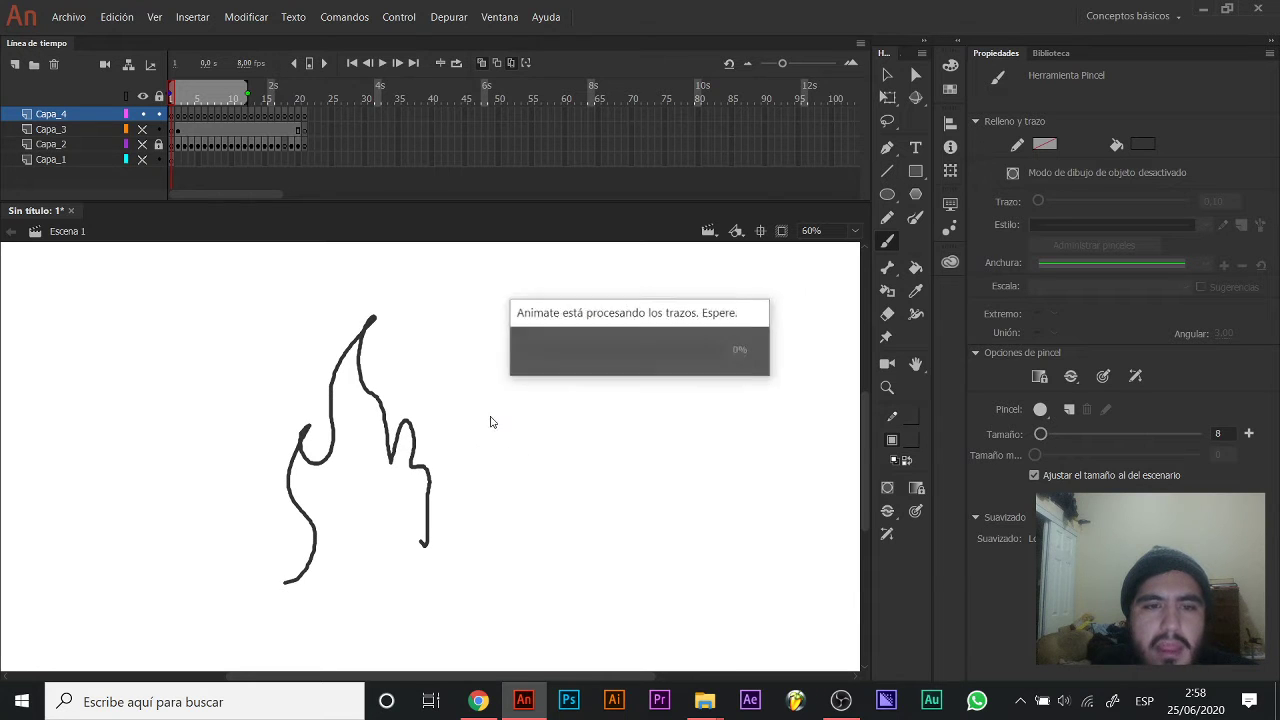
pyautogui.hotkey('ctrl', 'z')
pyautogui.moveTo(605, 545)
pyautogui.mouseDown()
pyautogui.moveTo(565, 528)
pyautogui.moveTo(538, 426)
pyautogui.moveTo(481, 346)
pyautogui.moveTo(447, 514)
pyautogui.moveTo(480, 410)
pyautogui.moveTo(527, 437)
pyautogui.moveTo(651, 332)
pyautogui.moveTo(597, 420)
pyautogui.moveTo(717, 328)
pyautogui.mouseUp()
pyautogui.hotkey('ctrl', 'z')
pyautogui.moveTo(517, 510); pyautogui.dragTo(780, 328)
pyautogui.hotkey('ctrl', 'z')
pyautogui.hotkey('ctrl', 'z')
# Sketch a wavy line that curls into a spiral with a second stroke beside it, and undo both.
pyautogui.moveTo(389, 538)
pyautogui.mouseDown()
pyautogui.moveTo(620, 360)
pyautogui.moveTo(549, 386)
pyautogui.mouseUp()
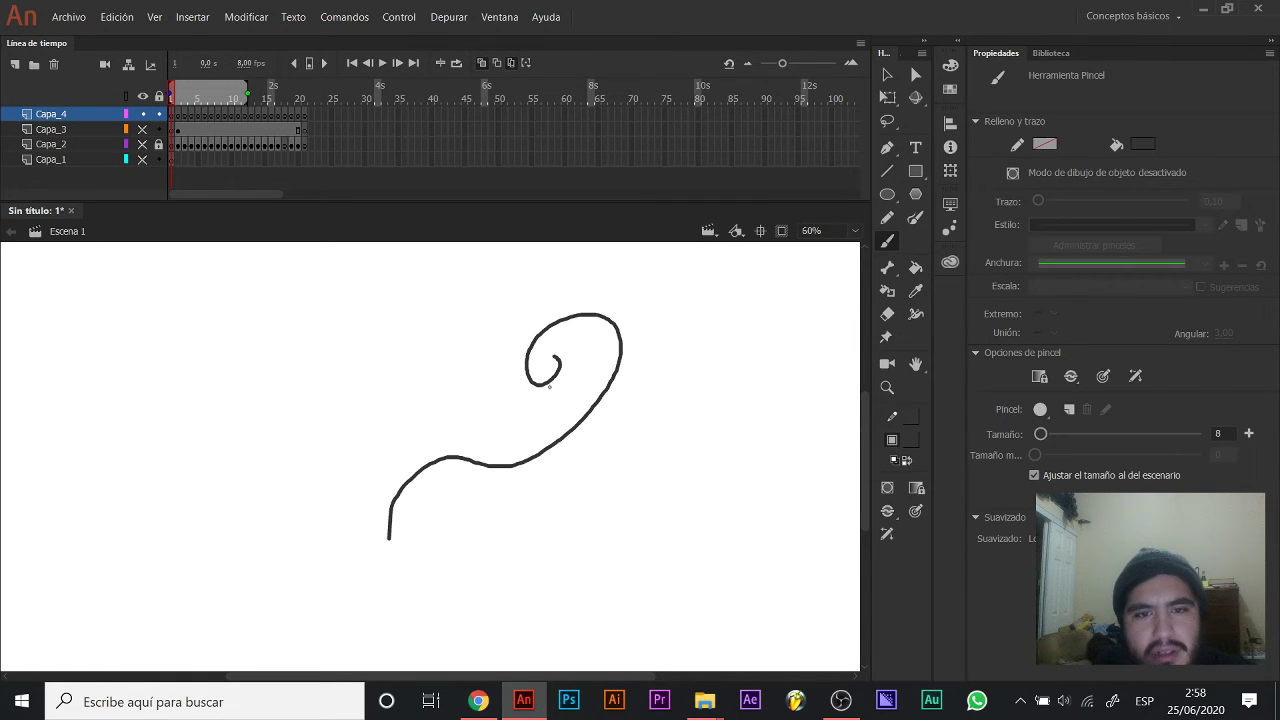
pyautogui.moveTo(646, 358); pyautogui.dragTo(474, 590)
pyautogui.hotkey('ctrl', 'z')
pyautogui.hotkey('ctrl', 'z')
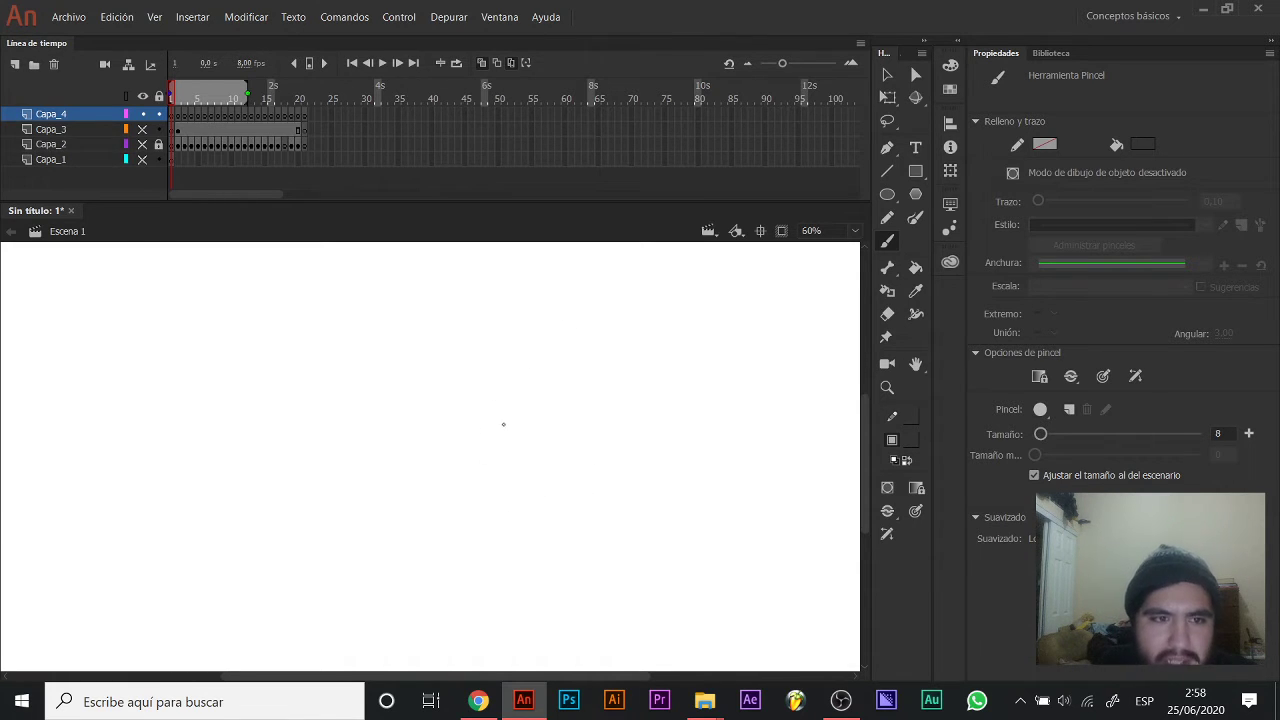
# Handwrite "10 seg" with a number 2 below it using the brush.
pyautogui.moveTo(434, 292); pyautogui.dragTo(437, 354)
pyautogui.moveTo(452, 318)
pyautogui.mouseDown()
pyautogui.moveTo(458, 300)
pyautogui.moveTo(452, 322)
pyautogui.moveTo(503, 348)
pyautogui.mouseUp()
pyautogui.moveTo(514, 336)
pyautogui.mouseDown()
pyautogui.moveTo(535, 332)
pyautogui.moveTo(541, 370)
pyautogui.mouseUp()
pyautogui.moveTo(357, 436)
pyautogui.mouseDown()
pyautogui.moveTo(394, 460)
pyautogui.moveTo(365, 455)
pyautogui.moveTo(396, 453)
pyautogui.mouseUp()
pyautogui.hotkey('ctrl', 'z')
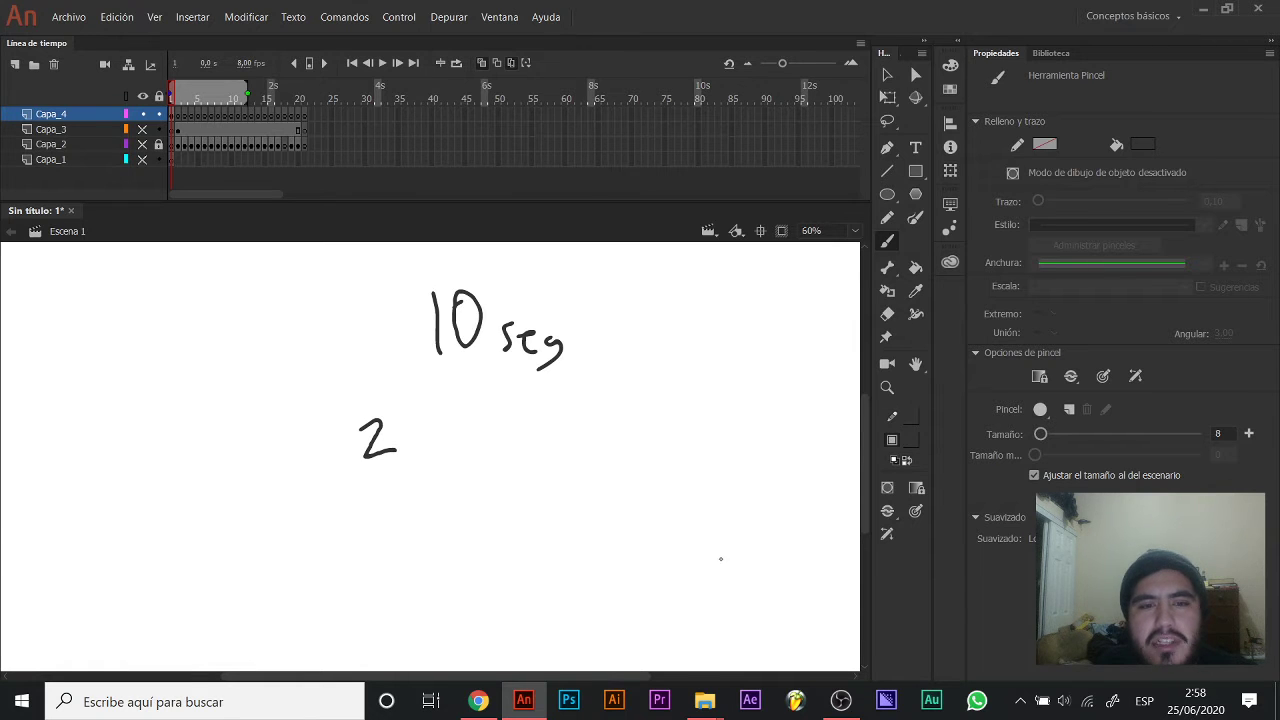
# Undo the handwritten "10 seg" and the number below it.
pyautogui.hotkey('ctrl', 'z')
pyautogui.hotkey('ctrl', 'z')
pyautogui.hotkey('ctrl', 'z')
pyautogui.hotkey('ctrl', 'z')
pyautogui.hotkey('ctrl', 'z')
pyautogui.hotkey('ctrl', 'z')
pyautogui.hotkey('ctrl', 'z')
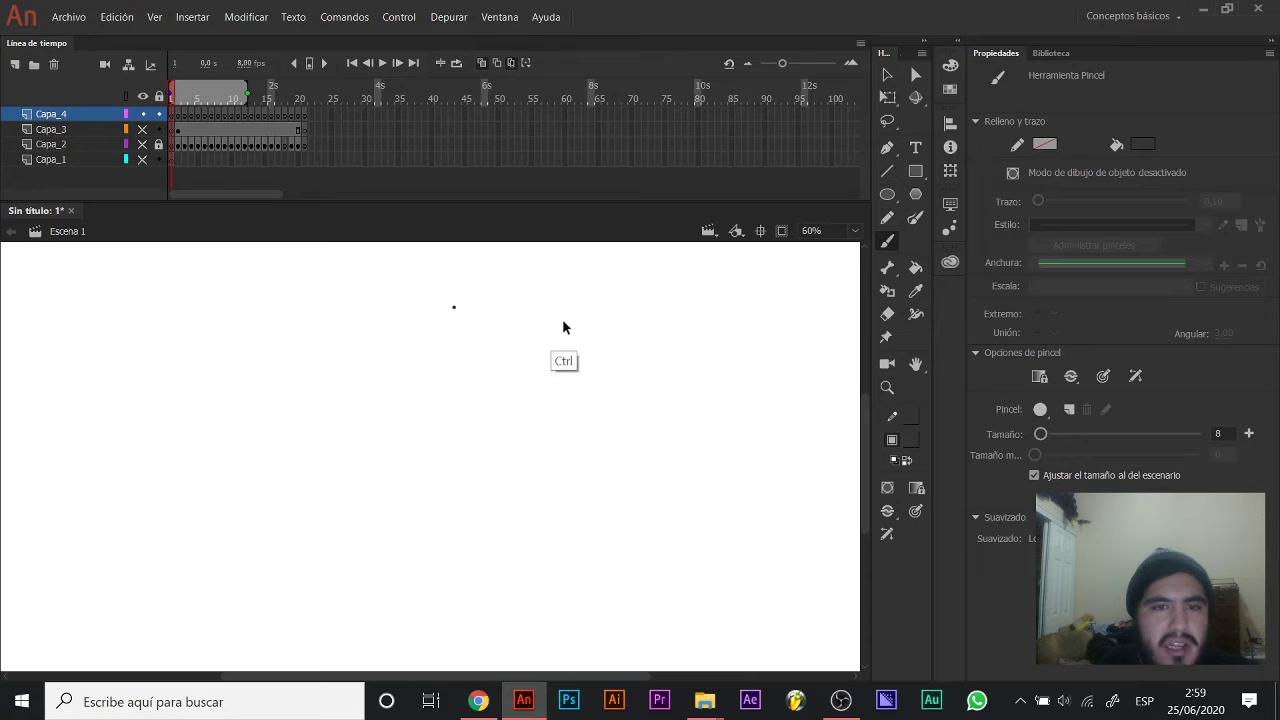
# Sketch a crouching creature with an oval body, a bent hind leg and small front limbs.
pyautogui.moveTo(229, 514)
pyautogui.mouseDown()
pyautogui.moveTo(314, 443)
pyautogui.moveTo(228, 545)
pyautogui.mouseUp()
pyautogui.moveTo(283, 463); pyautogui.dragTo(318, 447)
pyautogui.moveTo(222, 550)
pyautogui.mouseDown()
pyautogui.moveTo(280, 508)
pyautogui.moveTo(267, 561)
pyautogui.moveTo(296, 568)
pyautogui.moveTo(250, 575)
pyautogui.moveTo(224, 548)
pyautogui.mouseUp()
pyautogui.moveTo(313, 506)
pyautogui.mouseDown()
pyautogui.moveTo(310, 530)
pyautogui.moveTo(322, 528)
pyautogui.mouseUp()
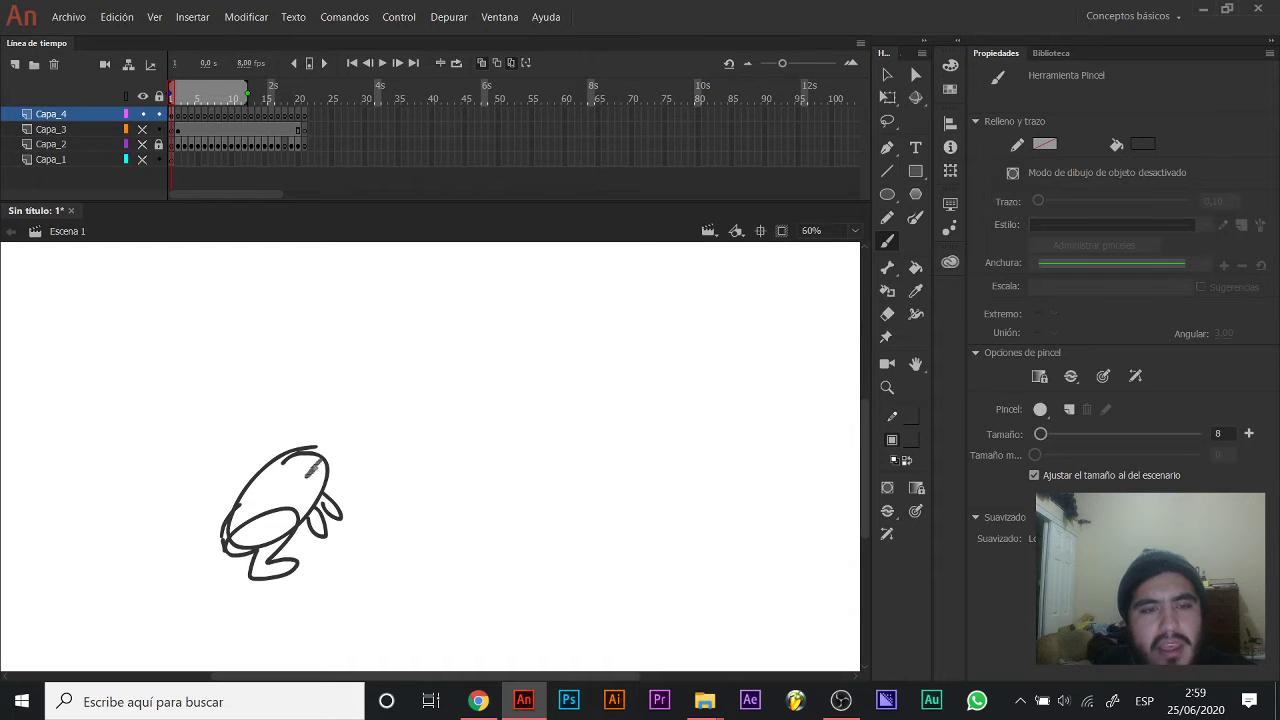
# Sketch a jump arc ahead of the crouching creature and add rough strokes for its further motion.
pyautogui.moveTo(368, 432)
pyautogui.mouseDown()
pyautogui.moveTo(396, 398)
pyautogui.moveTo(574, 460)
pyautogui.mouseUp()
pyautogui.moveTo(477, 520); pyautogui.dragTo(843, 462)
pyautogui.moveTo(680, 461)
pyautogui.mouseDown()
pyautogui.moveTo(640, 480)
pyautogui.moveTo(492, 477)
pyautogui.moveTo(536, 560)
pyautogui.mouseUp()
pyautogui.moveTo(612, 468); pyautogui.dragTo(641, 470)
pyautogui.moveTo(530, 478)
pyautogui.mouseDown()
pyautogui.moveTo(565, 497)
pyautogui.moveTo(530, 438)
pyautogui.mouseUp()
pyautogui.moveTo(534, 453); pyautogui.dragTo(550, 436)
# Undo the jump arc, the motion strokes and the crouching creature.
pyautogui.hotkey('ctrl', 'z')
pyautogui.hotkey('ctrl', 'z')
pyautogui.hotkey('ctrl', 'z')
pyautogui.hotkey('ctrl', 'z')
pyautogui.hotkey('ctrl', 'z')
pyautogui.hotkey('ctrl', 'z')
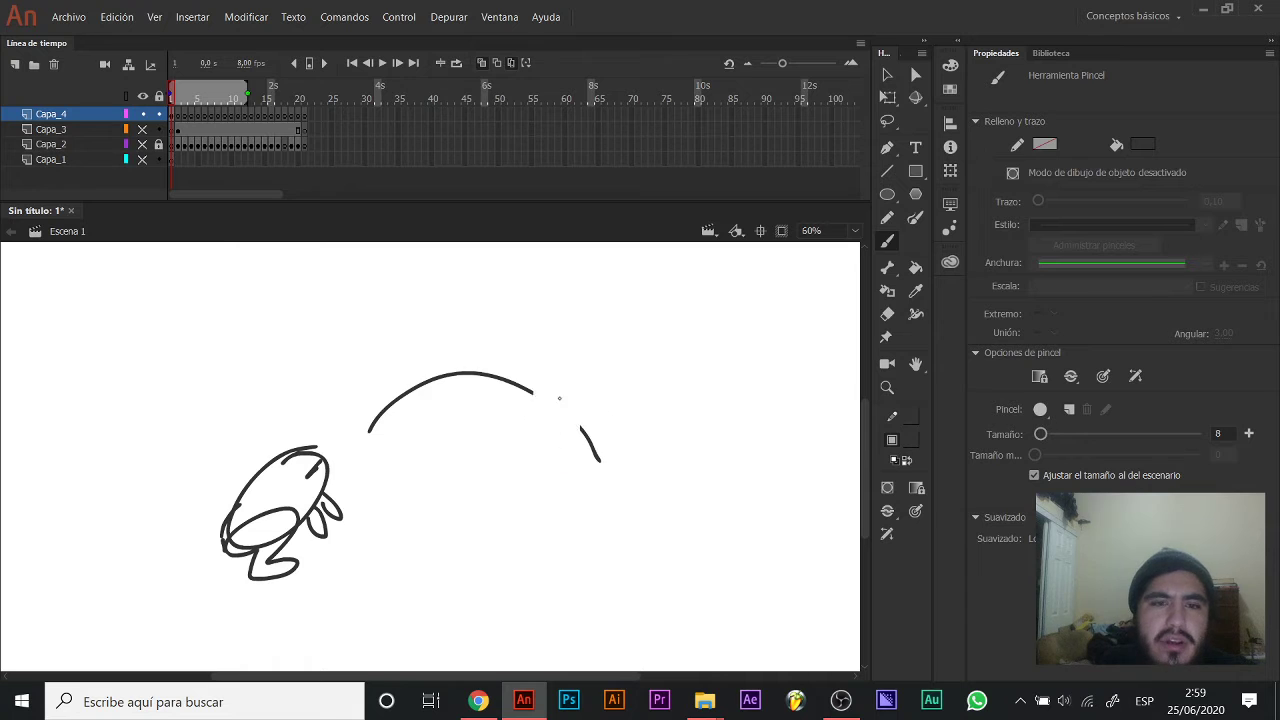
pyautogui.hotkey('ctrl', 'z')
pyautogui.hotkey('ctrl', 'z')
pyautogui.hotkey('ctrl', 'z')
pyautogui.hotkey('ctrl', 'z')
pyautogui.hotkey('ctrl', 'z')
# Sketch a raccoon's head with two ears, two eyes, a long snout and one cheek line.
pyautogui.press('space')
pyautogui.moveTo(491, 394); pyautogui.dragTo(502, 394)
pyautogui.moveTo(307, 393)
pyautogui.mouseDown()
pyautogui.moveTo(298, 426)
pyautogui.moveTo(383, 368)
pyautogui.moveTo(403, 388)
pyautogui.moveTo(346, 424)
pyautogui.mouseUp()
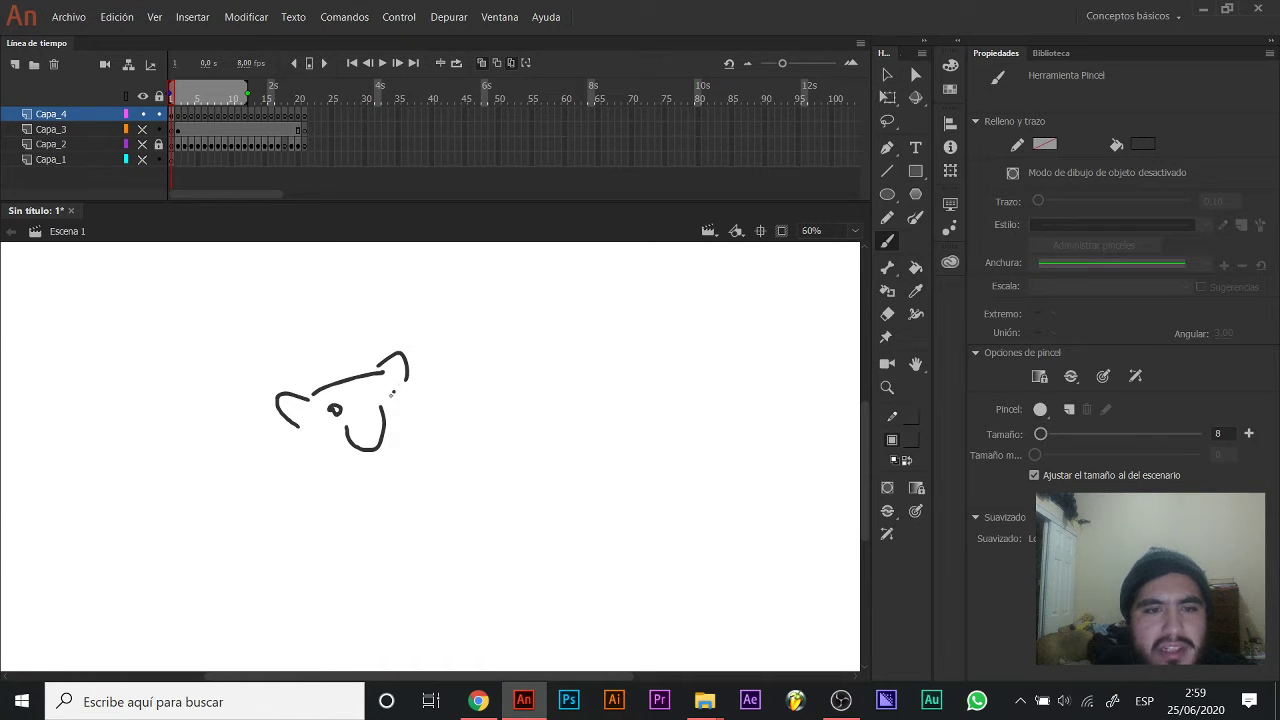
pyautogui.moveTo(405, 376); pyautogui.dragTo(401, 428)
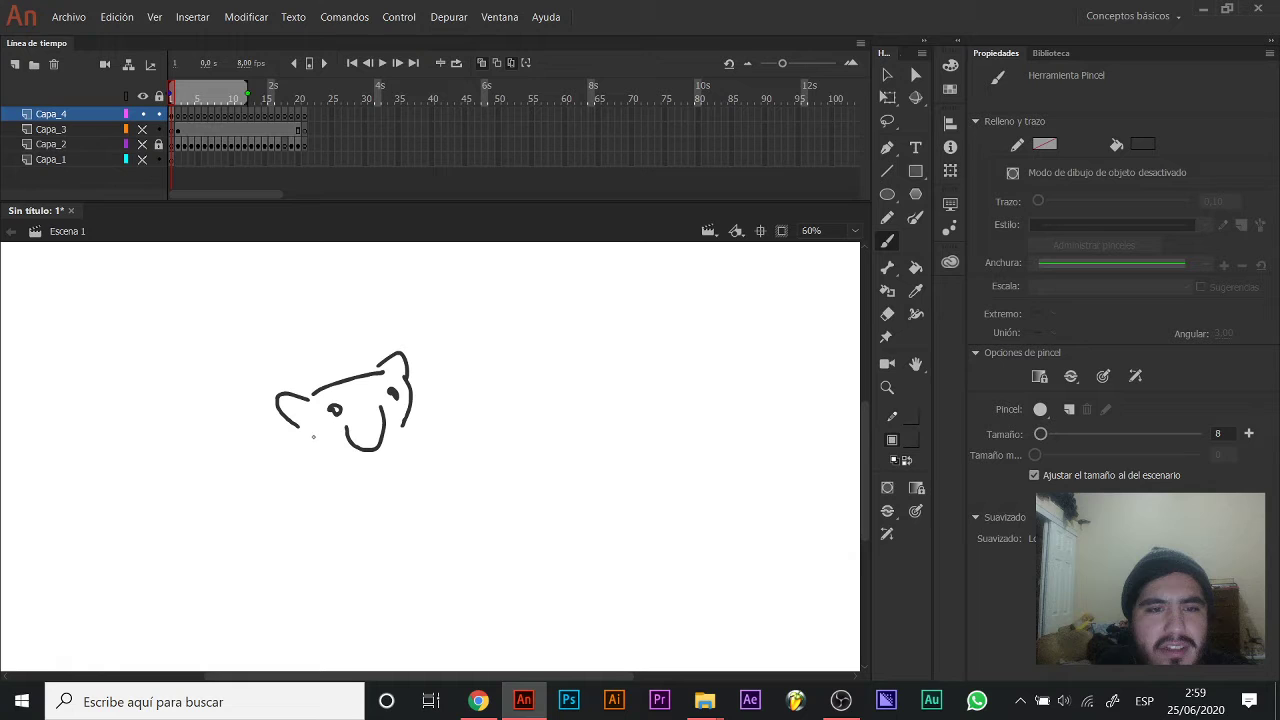
pyautogui.hotkey('ctrl', 'z')
# Draw the raccoon's body, legs, arms, dark nose and striped tail below the head.
pyautogui.moveTo(311, 432); pyautogui.dragTo(444, 489)
pyautogui.moveTo(340, 452)
pyautogui.mouseDown()
pyautogui.moveTo(341, 534)
pyautogui.moveTo(392, 540)
pyautogui.moveTo(449, 511)
pyautogui.moveTo(444, 490)
pyautogui.mouseUp()
pyautogui.moveTo(360, 541)
pyautogui.mouseDown()
pyautogui.moveTo(360, 589)
pyautogui.moveTo(384, 555)
pyautogui.moveTo(440, 573)
pyautogui.moveTo(466, 559)
pyautogui.moveTo(443, 521)
pyautogui.mouseUp()
pyautogui.moveTo(340, 515)
pyautogui.mouseDown()
pyautogui.moveTo(268, 552)
pyautogui.moveTo(356, 546)
pyautogui.mouseUp()
pyautogui.moveTo(276, 552)
pyautogui.mouseDown()
pyautogui.moveTo(280, 586)
pyautogui.moveTo(302, 580)
pyautogui.mouseUp()
pyautogui.moveTo(312, 530)
pyautogui.mouseDown()
pyautogui.moveTo(316, 576)
pyautogui.moveTo(326, 572)
pyautogui.mouseUp()
pyautogui.moveTo(352, 462); pyautogui.dragTo(362, 510)
pyautogui.moveTo(390, 451)
pyautogui.mouseDown()
pyautogui.moveTo(402, 480)
pyautogui.moveTo(401, 449)
pyautogui.mouseUp()
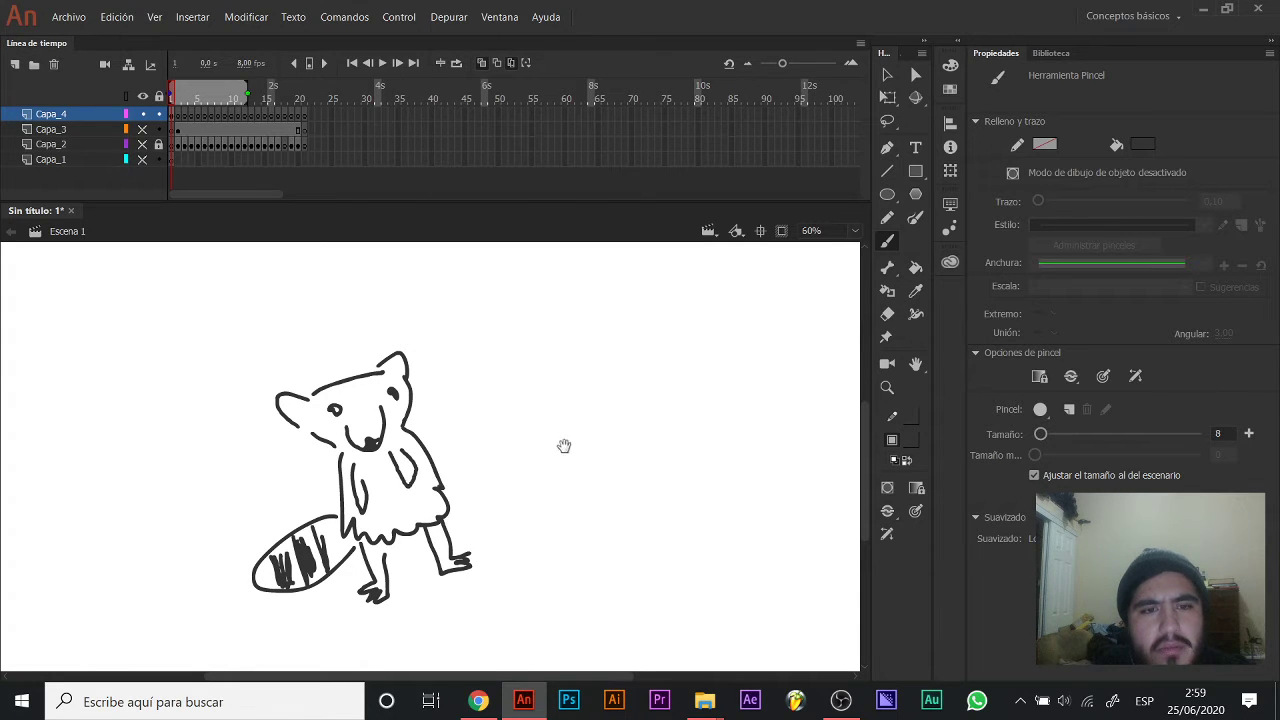
# Draw a campfire beside the raccoon with crossed logs and a tall flame.
pyautogui.press('space')
pyautogui.moveTo(543, 461); pyautogui.dragTo(545, 446)
pyautogui.moveTo(514, 546)
pyautogui.mouseDown()
pyautogui.moveTo(616, 479)
pyautogui.moveTo(605, 519)
pyautogui.moveTo(528, 557)
pyautogui.moveTo(506, 492)
pyautogui.moveTo(585, 491)
pyautogui.mouseUp()
pyautogui.moveTo(616, 508)
pyautogui.mouseDown()
pyautogui.moveTo(634, 536)
pyautogui.moveTo(576, 542)
pyautogui.mouseUp()
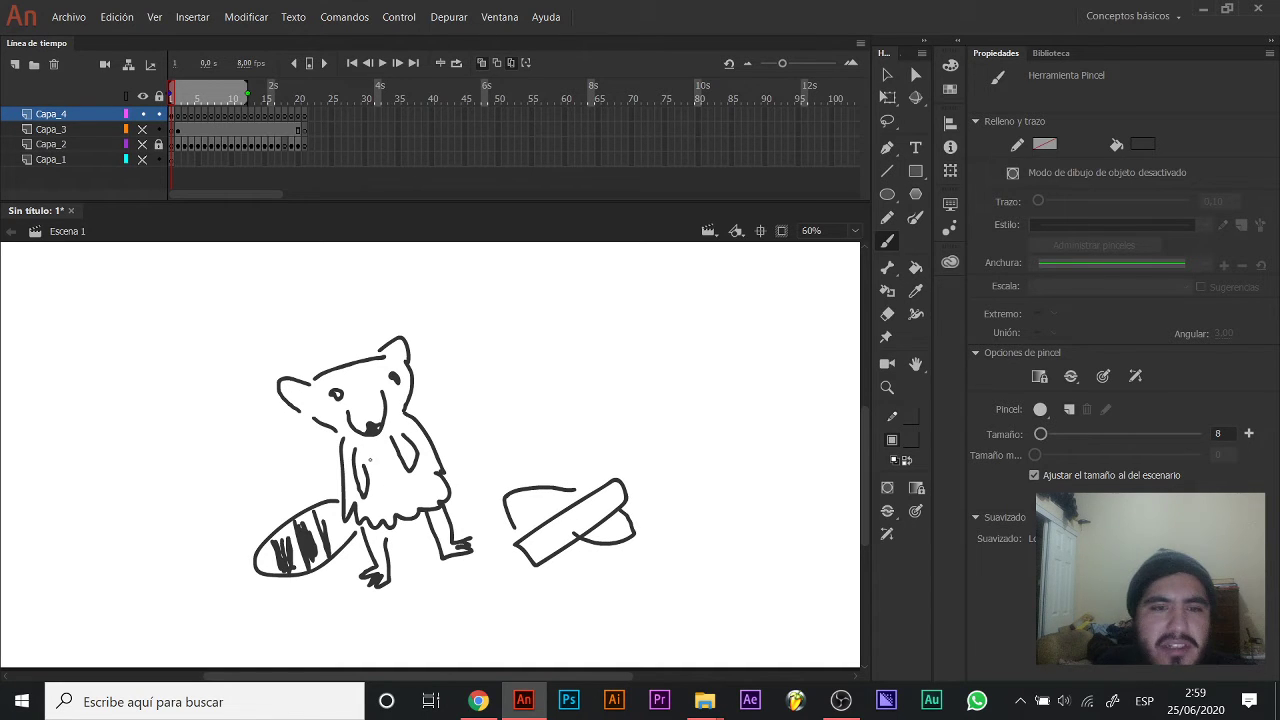
pyautogui.moveTo(512, 470)
pyautogui.mouseDown()
pyautogui.moveTo(541, 382)
pyautogui.moveTo(572, 392)
pyautogui.moveTo(530, 470)
pyautogui.mouseUp()
# Select the raccoon and campfire drawing and delete it.
pyautogui.press('v')
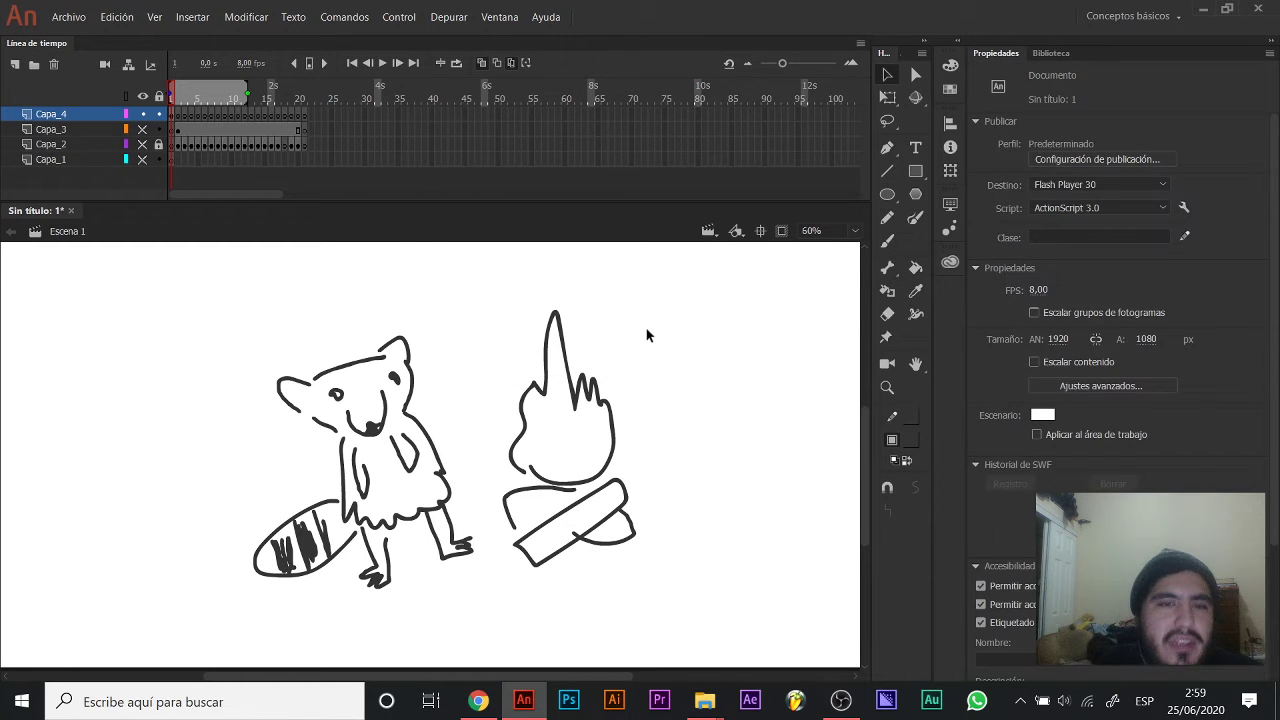
pyautogui.moveTo(674, 296)
pyautogui.mouseDown()
pyautogui.moveTo(336, 552)
pyautogui.moveTo(202, 628)
pyautogui.mouseUp()
pyautogui.press('Delete')
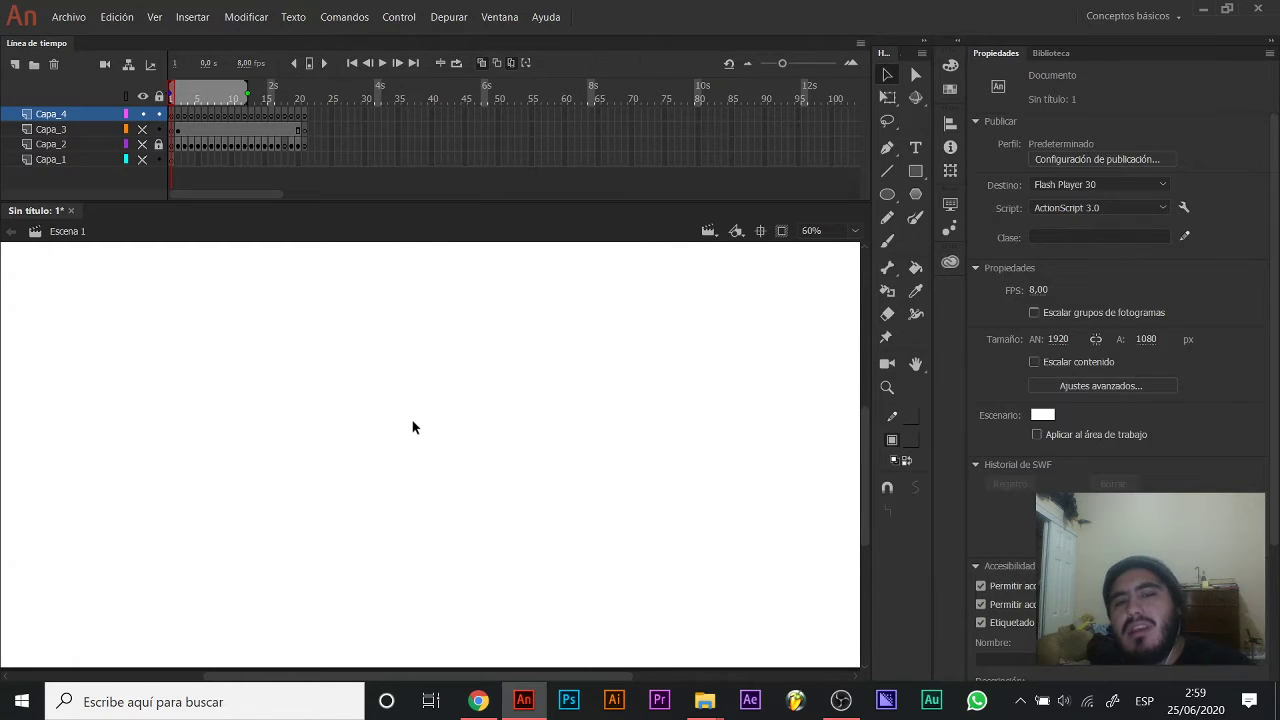
# Create a new Full HD character animation document of 1920 × 1080 pixels with the ActionScript 3.0 platform.
pyautogui.press('b')
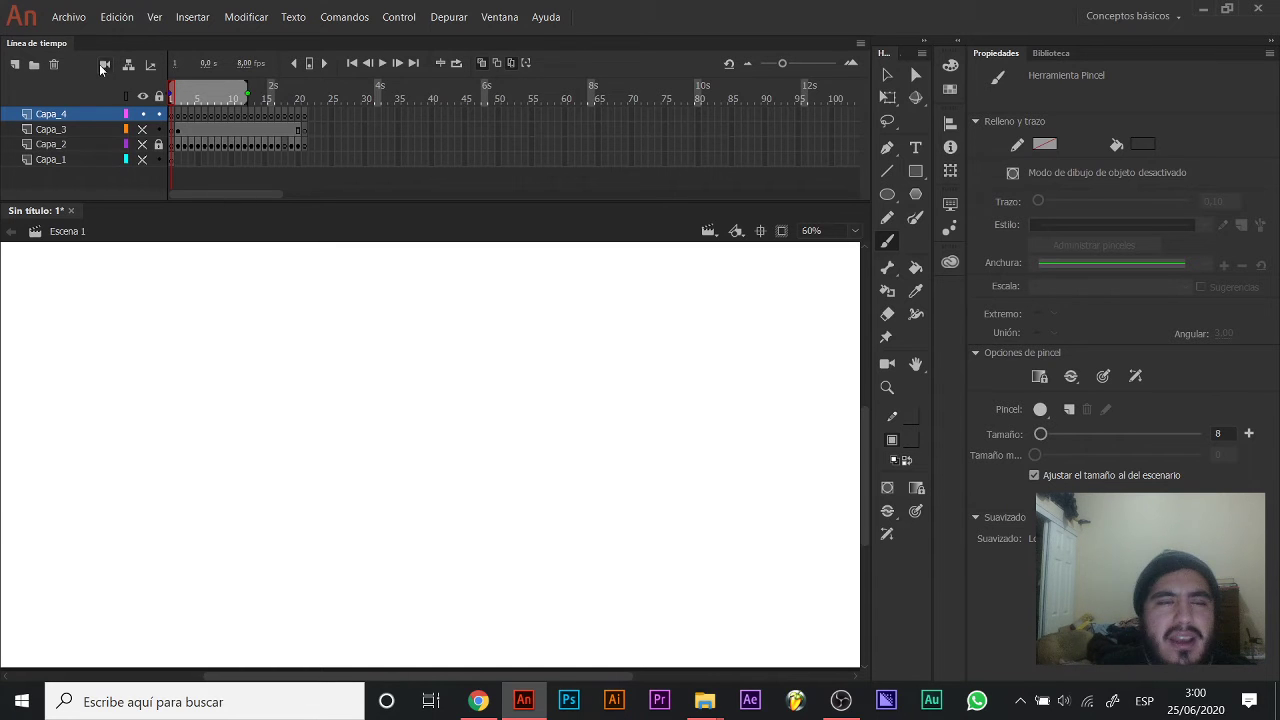
pyautogui.click(68, 17)
pyautogui.click(68, 17)
pyautogui.hotkey('ctrl', 'Return')
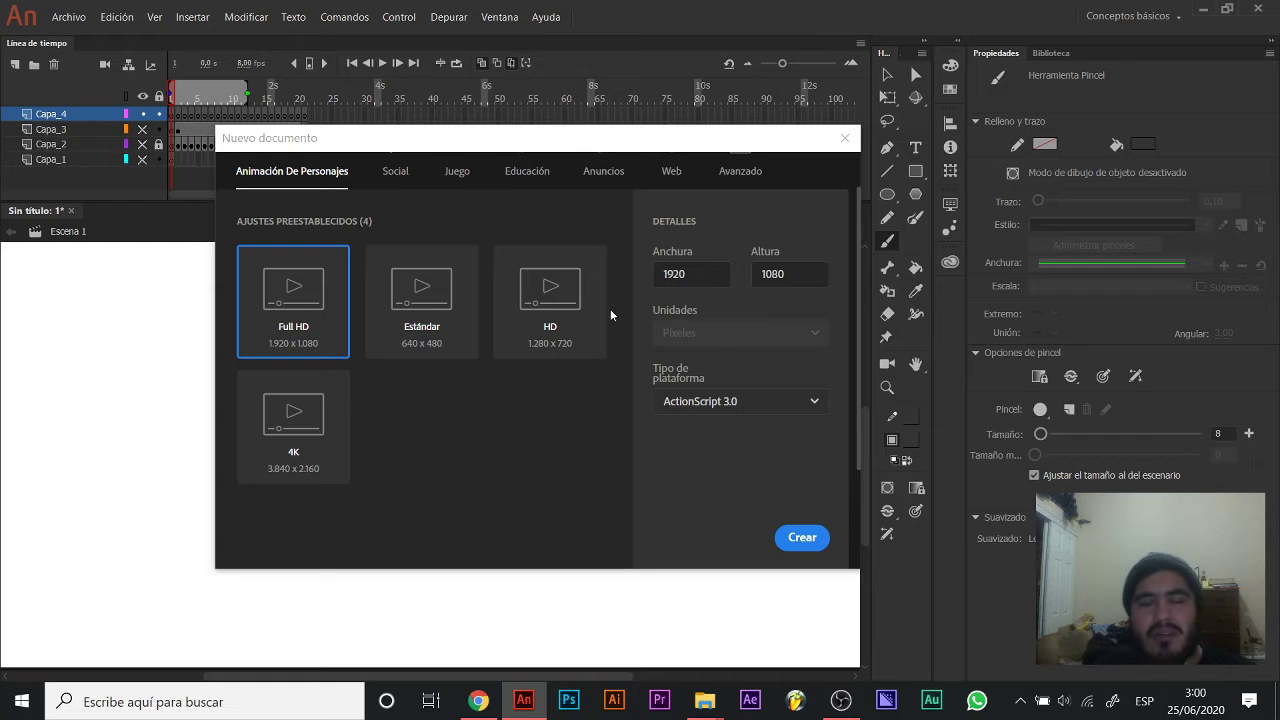
pyautogui.click(800, 537)
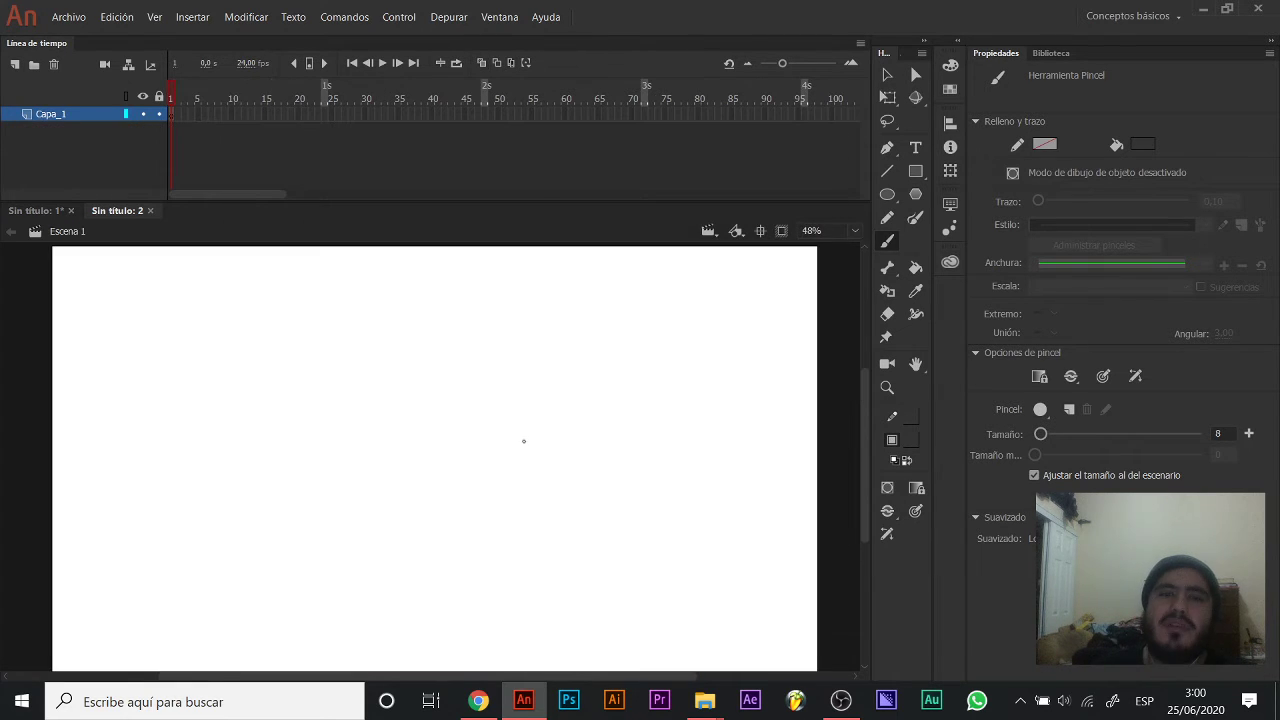
# Import ego final.jpg and fondo.png from the diseño de personajes folder onto the stage of the new document.
pyautogui.press('z')
pyautogui.keyDown('alt'); pyautogui.click(418, 418); pyautogui.keyUp('alt')
pyautogui.press('space')
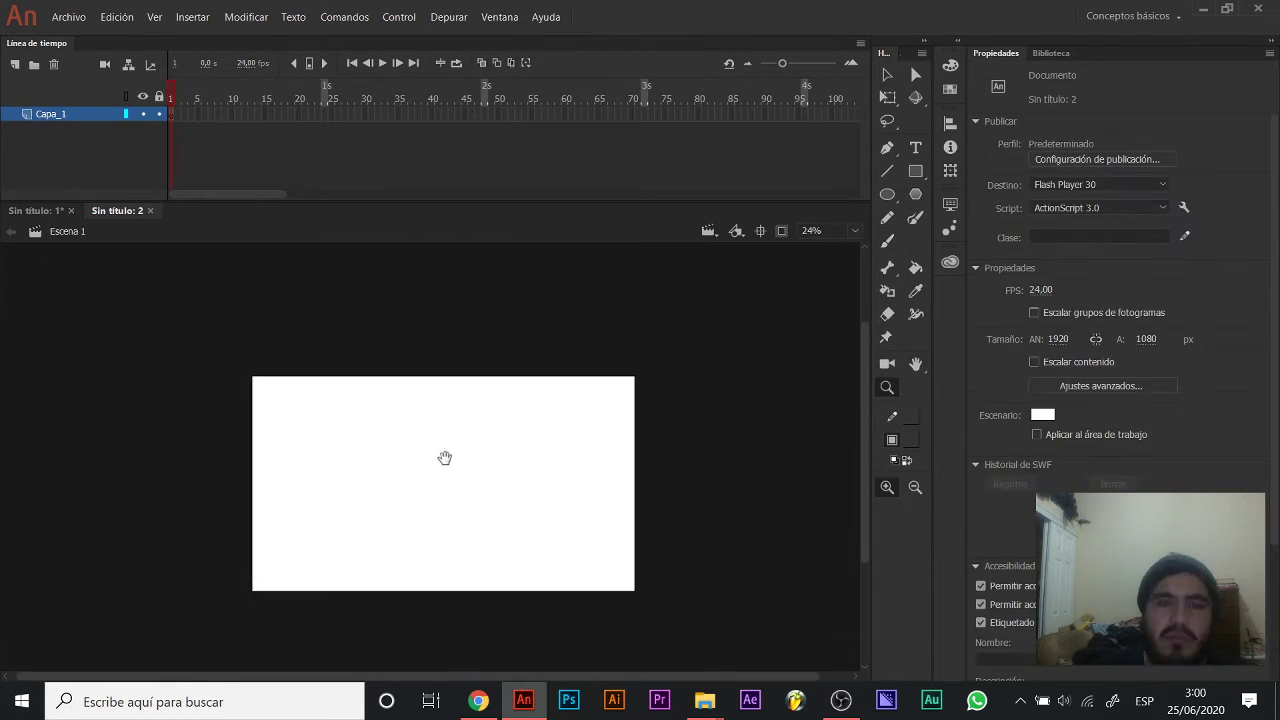
pyautogui.moveTo(444, 458); pyautogui.dragTo(442, 439)
pyautogui.press('v')
pyautogui.moveTo(404, 485); pyautogui.dragTo(408, 455)
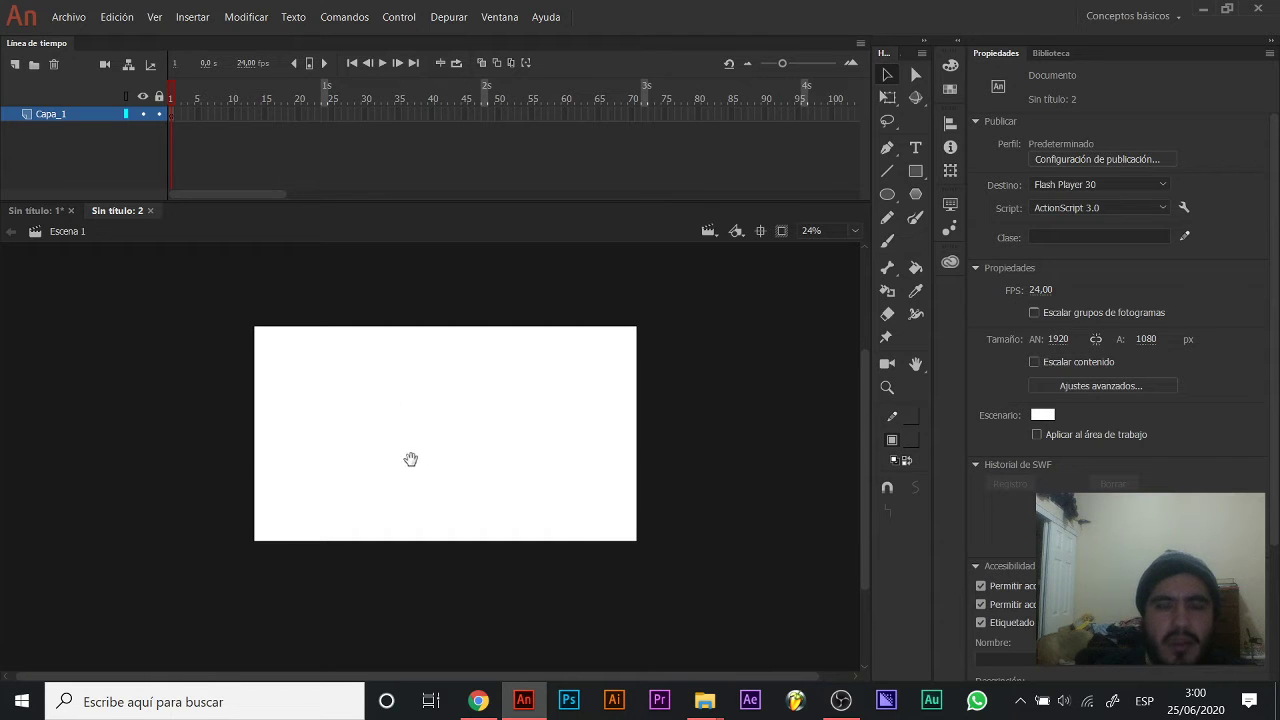
pyautogui.moveTo(705, 702)
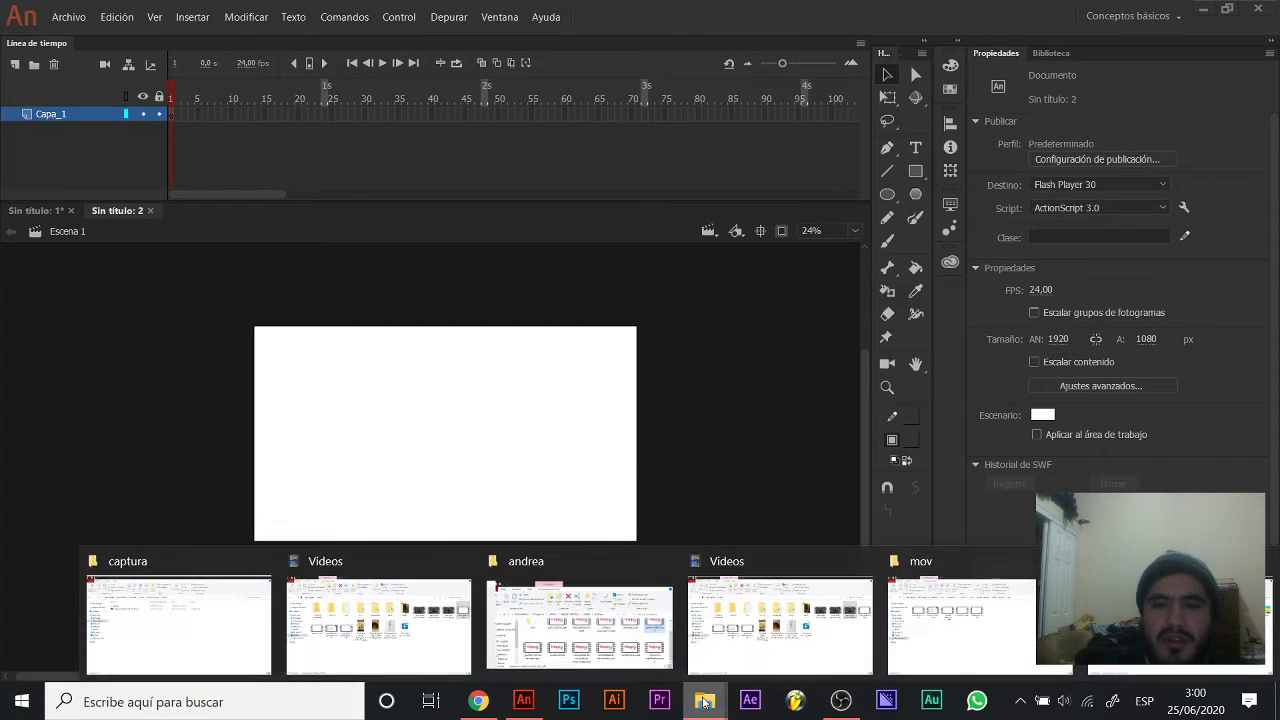
pyautogui.click(1130, 622)
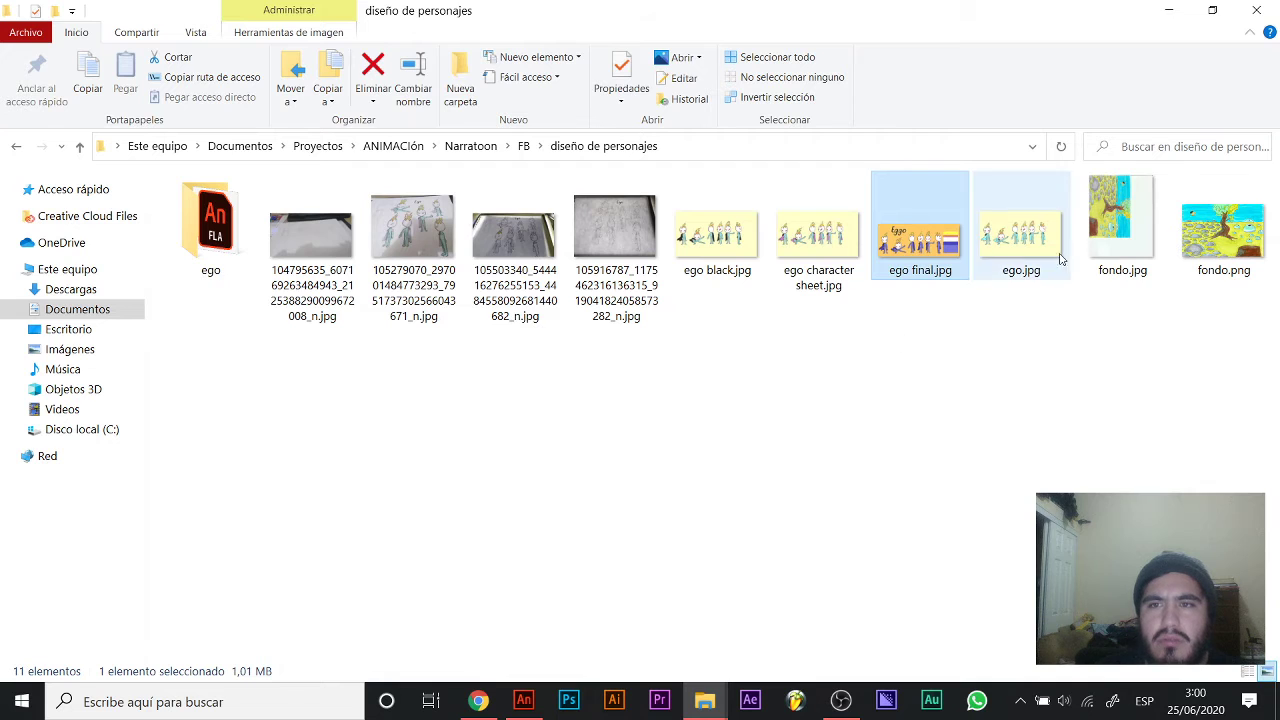
pyautogui.keyDown('ctrl'); pyautogui.click(1222, 245); pyautogui.keyUp('ctrl')
pyautogui.moveTo(1222, 245); pyautogui.dragTo(415, 376)
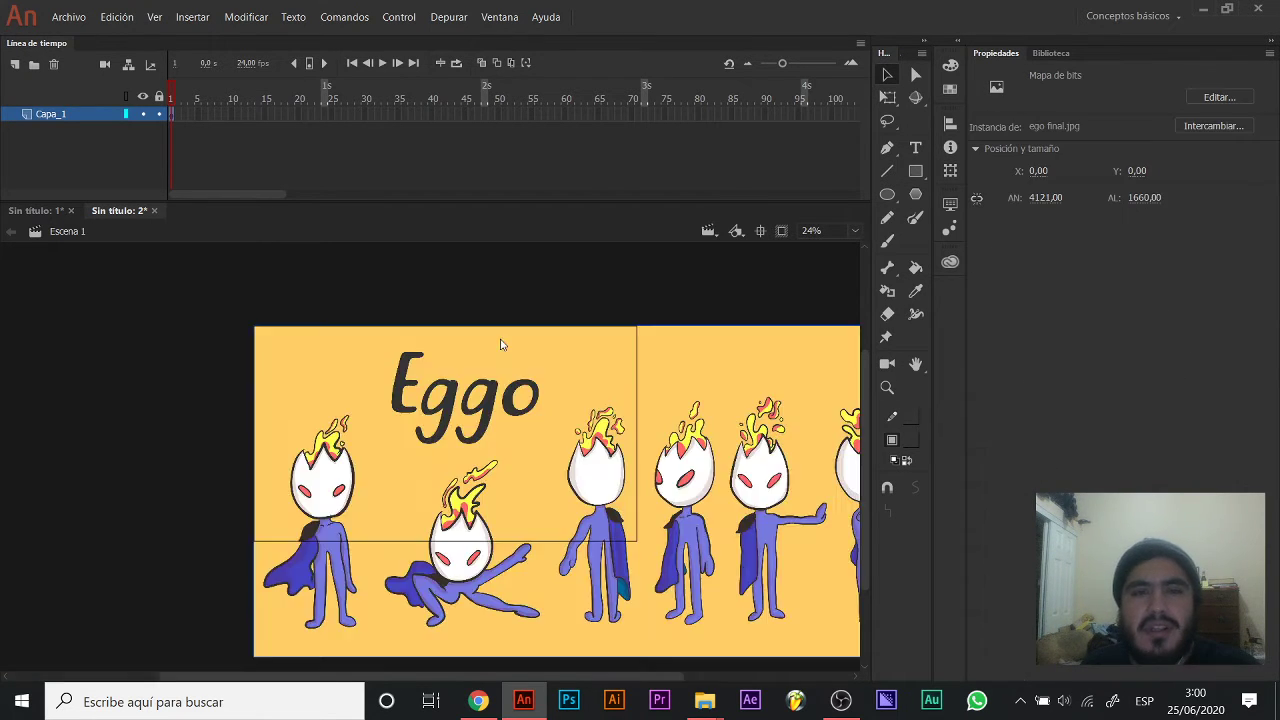
# Scale the Eggo character sheet down to about 1216 × 490 px and place it above the stage.
pyautogui.moveTo(566, 432); pyautogui.dragTo(371, 387)
pyautogui.press('z')
pyautogui.keyDown('alt'); pyautogui.click(472, 438); pyautogui.keyUp('alt')
pyautogui.press('v')
pyautogui.press('q')
pyautogui.moveTo(638, 383); pyautogui.dragTo(460, 359)
pyautogui.press('z')
pyautogui.click(449, 388)
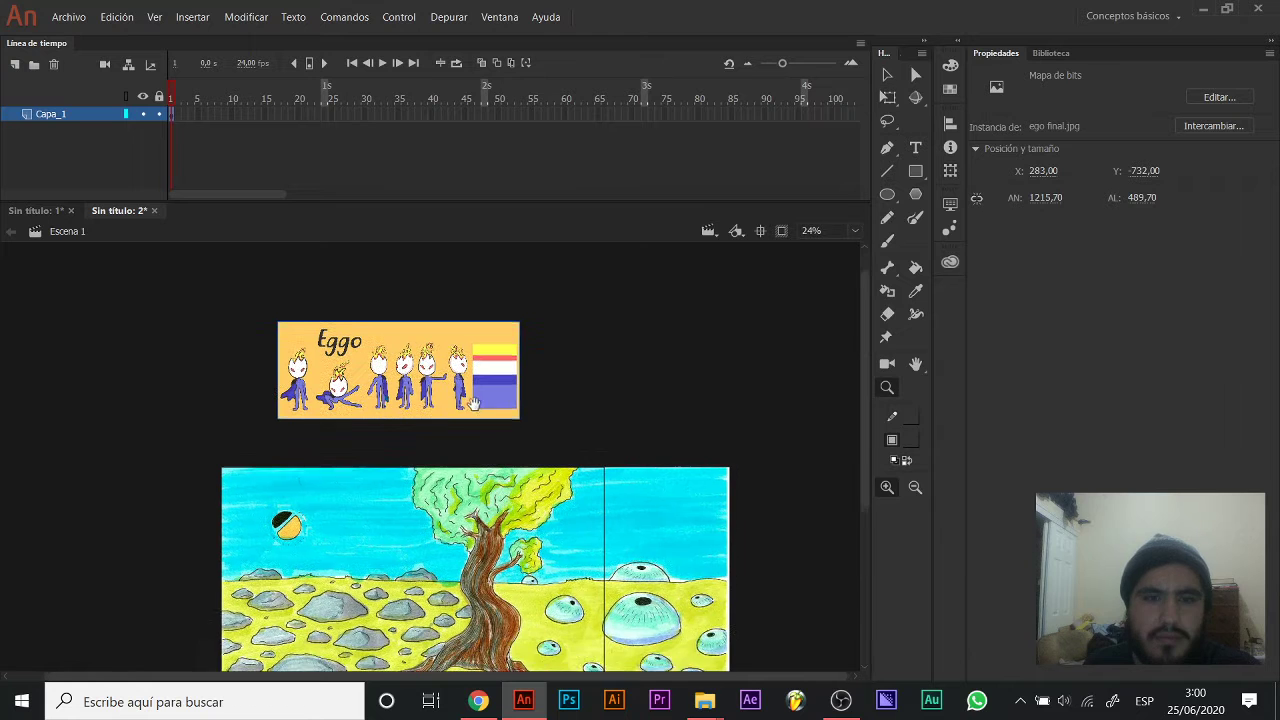
# Enlarge the Eggo character sheet moderately, keeping it above the background image.
pyautogui.press('q')
pyautogui.moveTo(516, 320); pyautogui.dragTo(574, 294)
pyautogui.moveTo(489, 391); pyautogui.dragTo(509, 410)
# Scale the fondo.png background down to about 1529 × 989 px and center it within the stage.
pyautogui.scroll(-3, 509, 410)
pyautogui.click(645, 465)
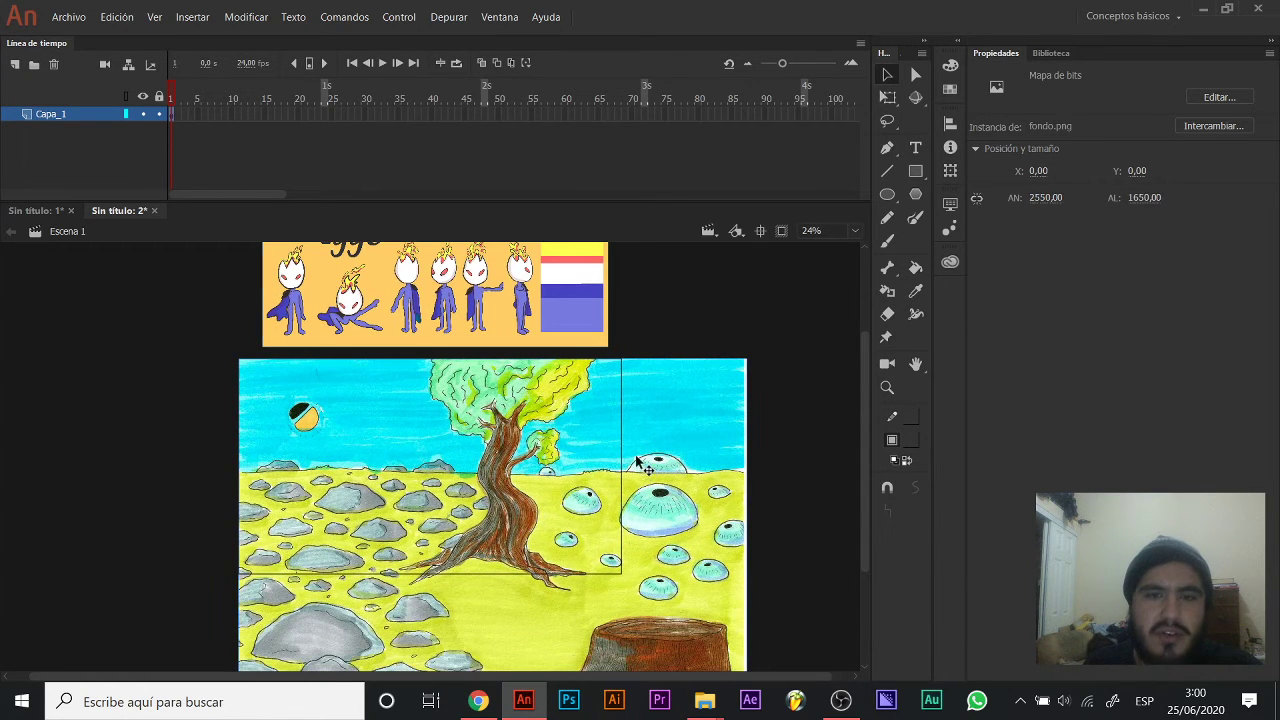
pyautogui.scroll(-3, 645, 465)
pyautogui.moveTo(761, 600); pyautogui.dragTo(679, 546)
pyautogui.moveTo(597, 467); pyautogui.dragTo(540, 425)
pyautogui.moveTo(614, 494)
pyautogui.mouseDown()
pyautogui.moveTo(586, 472)
pyautogui.moveTo(597, 481)
pyautogui.mouseUp()
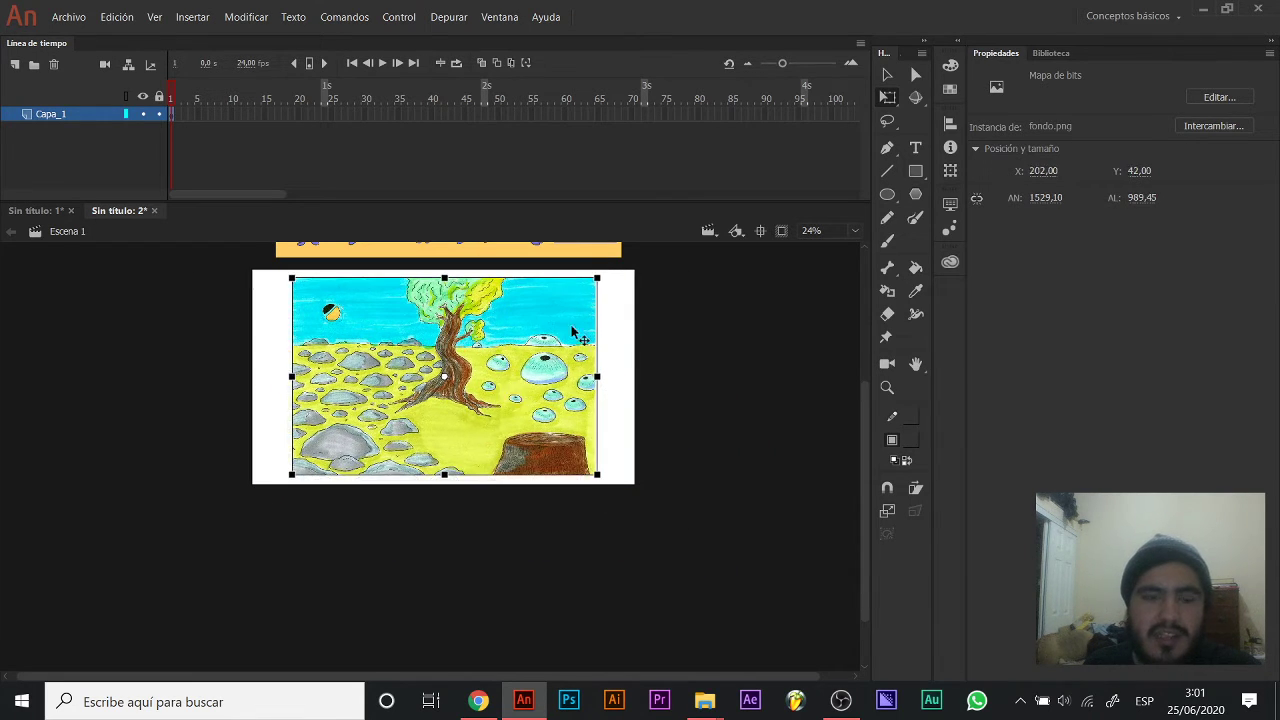
# Enlarge the fondo.png background to about 1655 × 1071 px and align it with the stage's top edge at Y 0.
pyautogui.moveTo(593, 282); pyautogui.dragTo(609, 269)
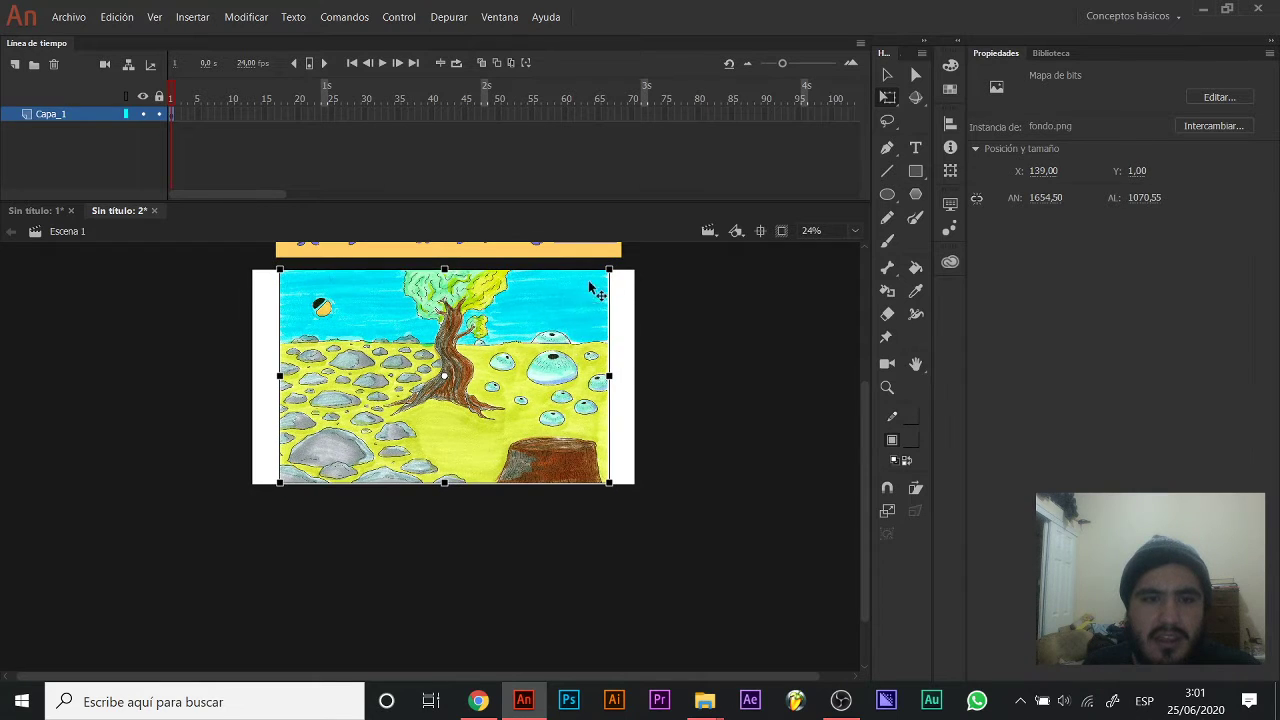
pyautogui.moveTo(517, 379); pyautogui.dragTo(523, 371)
pyautogui.press('z')
pyautogui.click(499, 379)
pyautogui.press('space')
pyautogui.moveTo(488, 422); pyautogui.dragTo(575, 422)
pyautogui.press('v')
pyautogui.press('space')
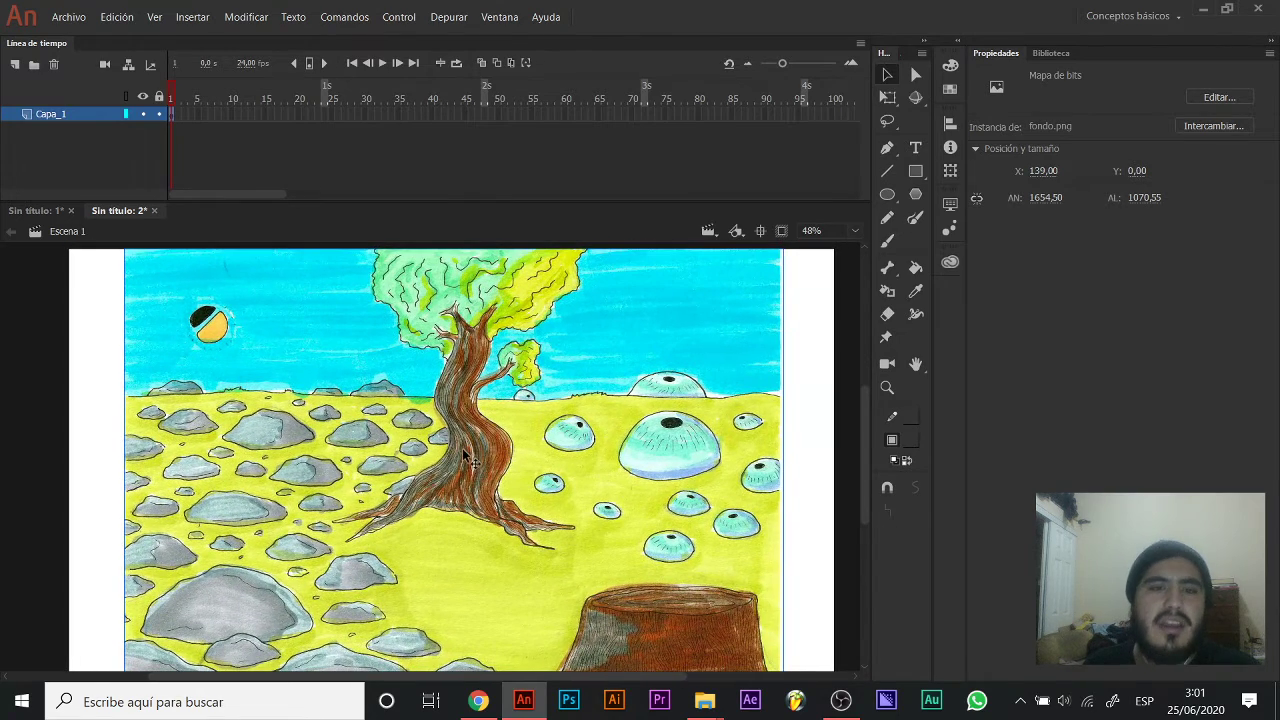
pyautogui.press('space')
pyautogui.moveTo(497, 536); pyautogui.dragTo(460, 488)
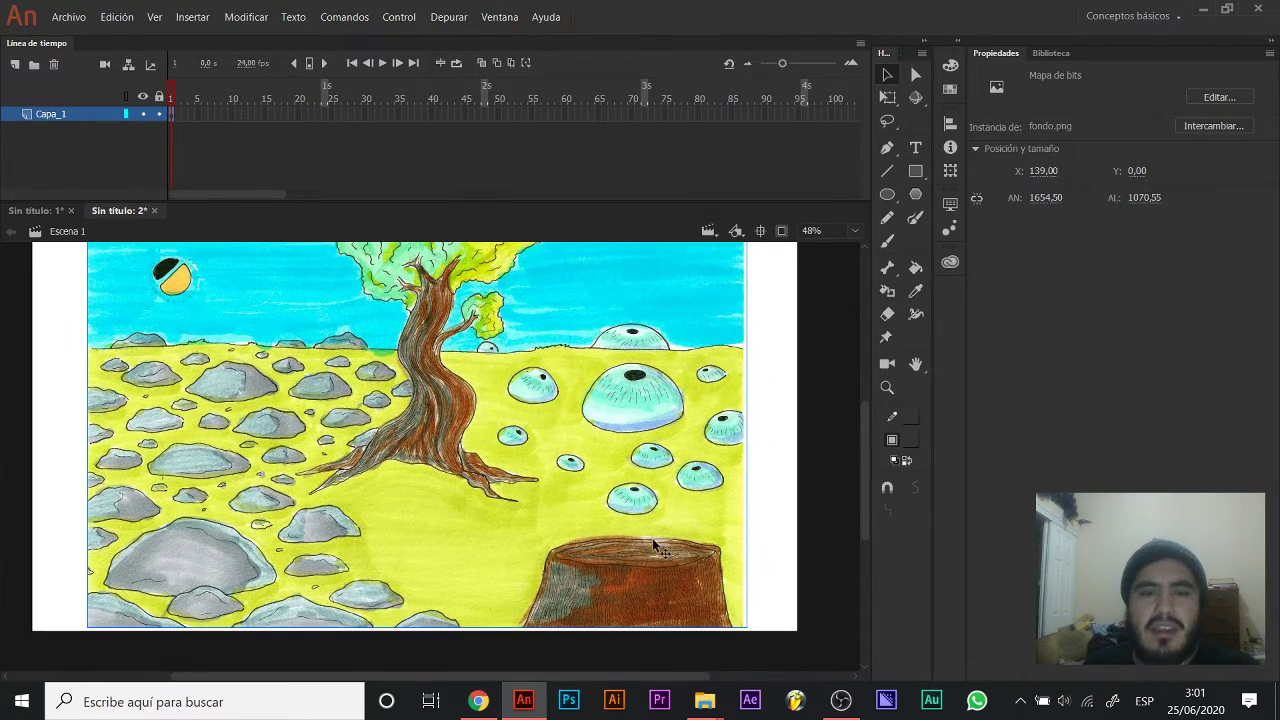
# Enlarge the background to about 2908 × 1882 px and position it so it extends past the stage on all sides.
pyautogui.hotkey('ctrl', 'alt', 'space')
pyautogui.keyDown('ctrl'); pyautogui.keyDown('alt'); pyautogui.click(535, 437); pyautogui.keyUp('alt'); pyautogui.keyUp('ctrl')
pyautogui.press('q')
pyautogui.moveTo(578, 362); pyautogui.dragTo(680, 272)
pyautogui.moveTo(571, 460); pyautogui.dragTo(531, 432)
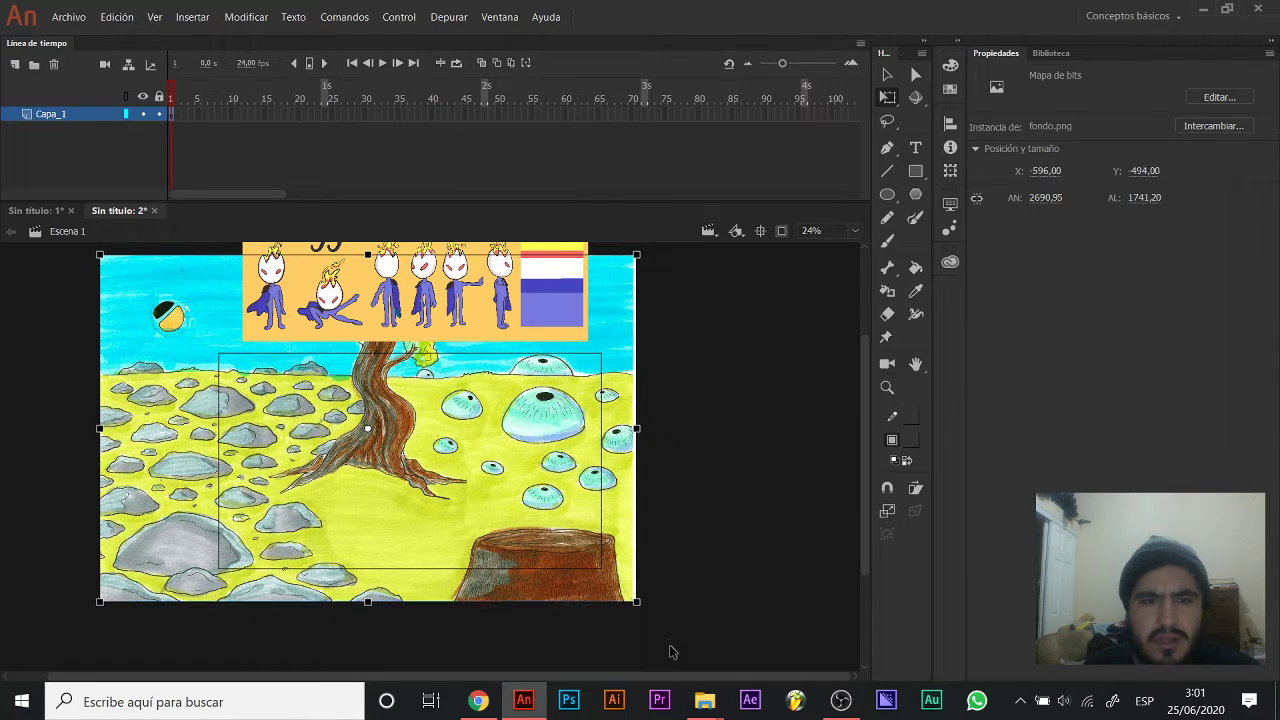
pyautogui.moveTo(634, 598); pyautogui.dragTo(658, 615)
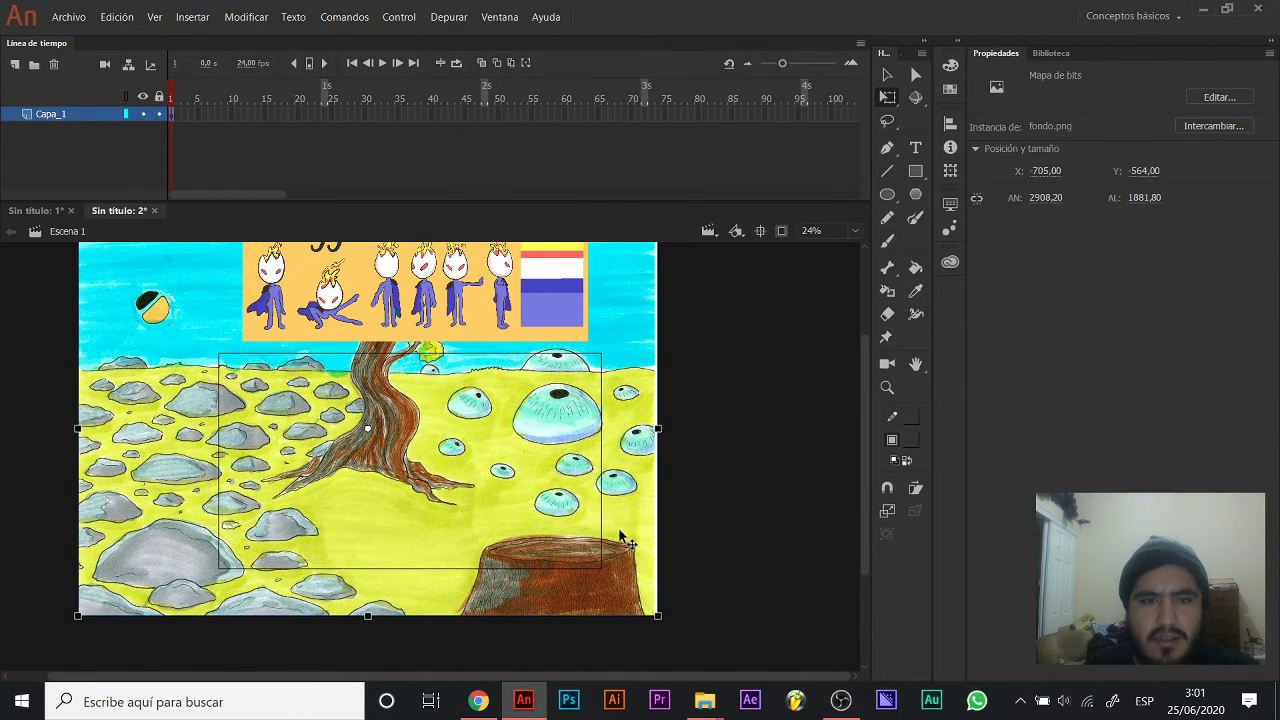
pyautogui.moveTo(624, 532); pyautogui.dragTo(627, 534)
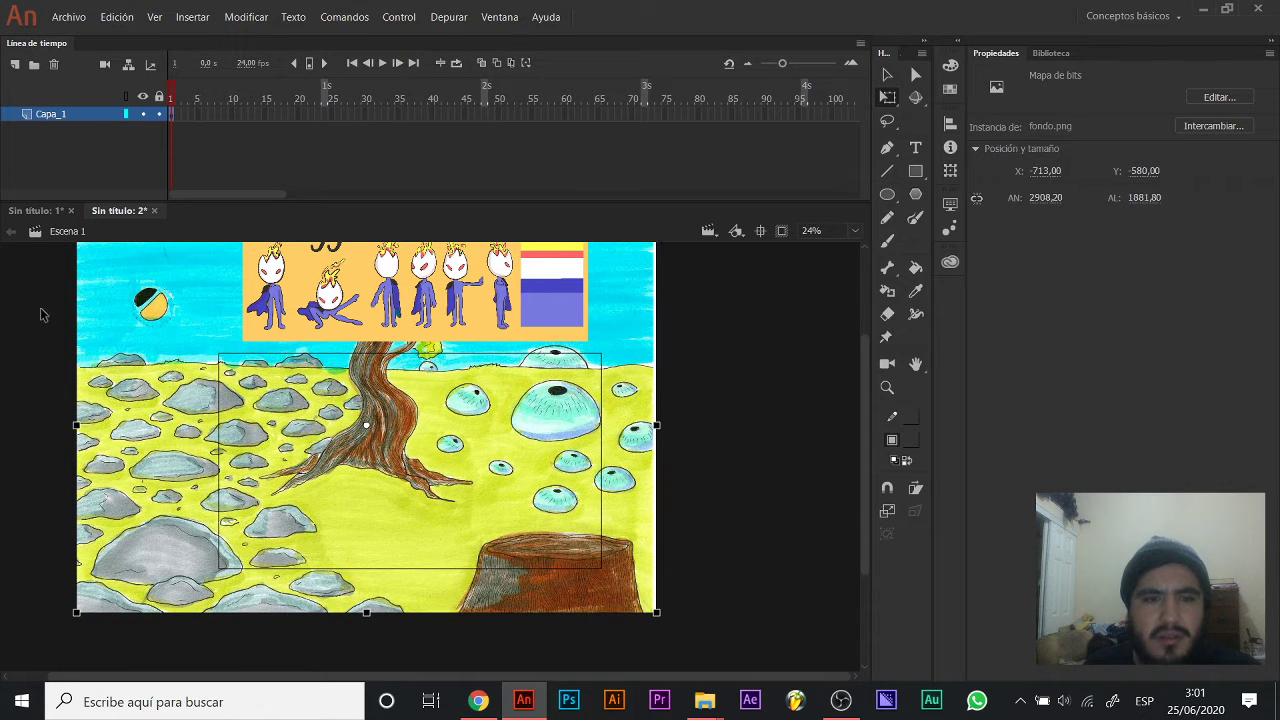
pyautogui.moveTo(211, 299); pyautogui.dragTo(217, 328)
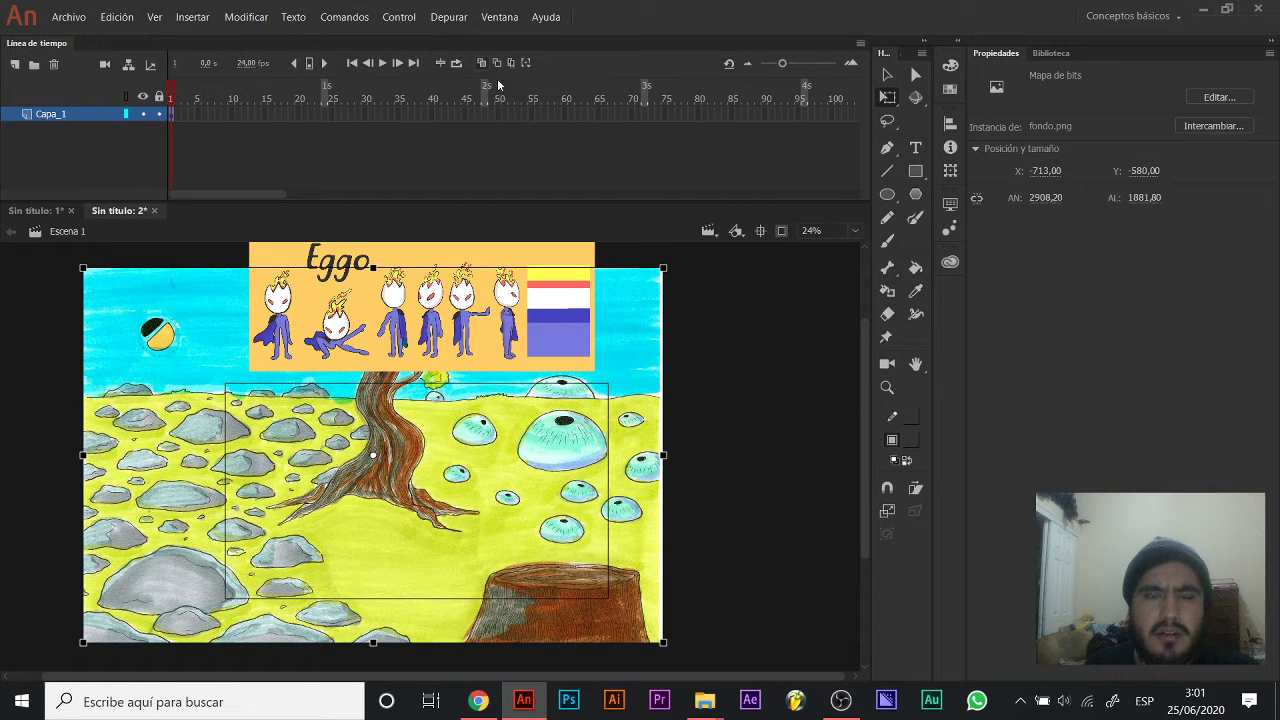
# Clip the content outside the stage, resize the background to about 3065 × 2035 px, tilt it slightly counterclockwise and frame the trunk and stump.
pyautogui.click(782, 232)
pyautogui.moveTo(635, 400); pyautogui.dragTo(642, 356)
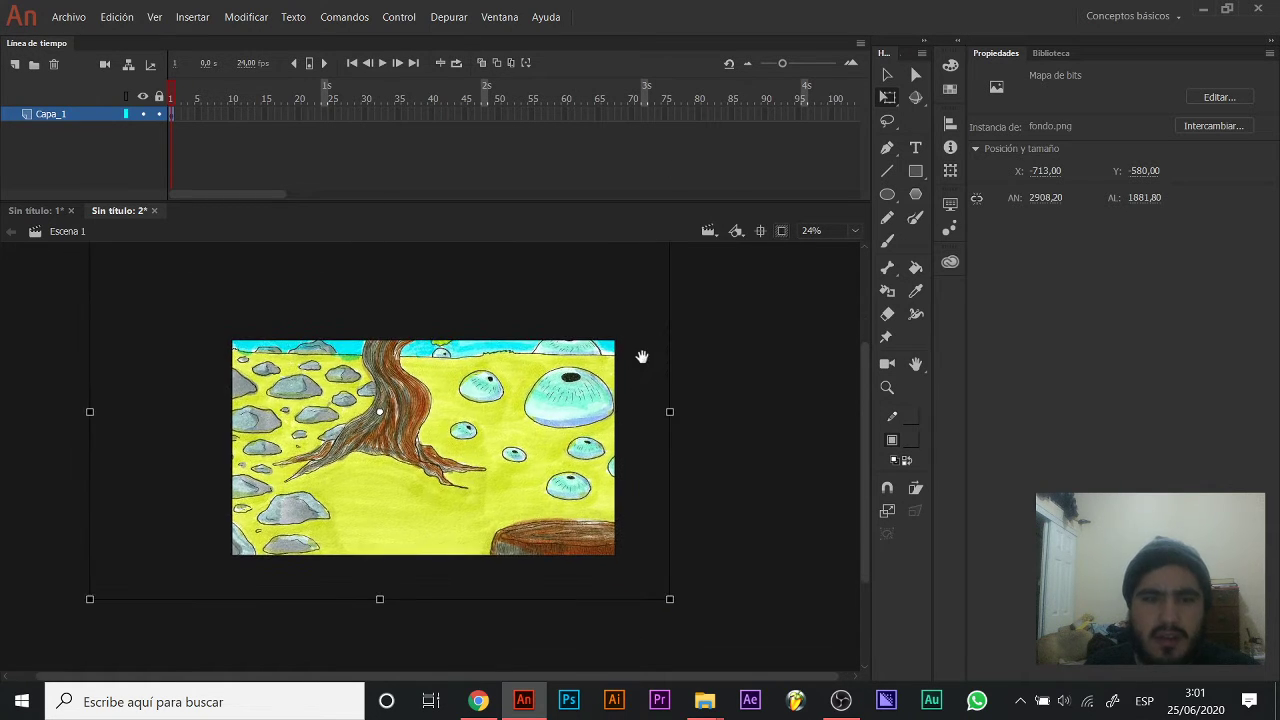
pyautogui.moveTo(530, 437)
pyautogui.mouseDown()
pyautogui.moveTo(545, 456)
pyautogui.moveTo(528, 505)
pyautogui.moveTo(536, 445)
pyautogui.mouseUp()
pyautogui.moveTo(677, 605)
pyautogui.mouseDown()
pyautogui.moveTo(706, 623)
pyautogui.moveTo(688, 604)
pyautogui.mouseUp()
pyautogui.moveTo(653, 525)
pyautogui.mouseDown()
pyautogui.moveTo(640, 517)
pyautogui.moveTo(646, 535)
pyautogui.mouseUp()
pyautogui.moveTo(623, 527)
pyautogui.mouseDown()
pyautogui.moveTo(675, 525)
pyautogui.moveTo(613, 522)
pyautogui.mouseUp()
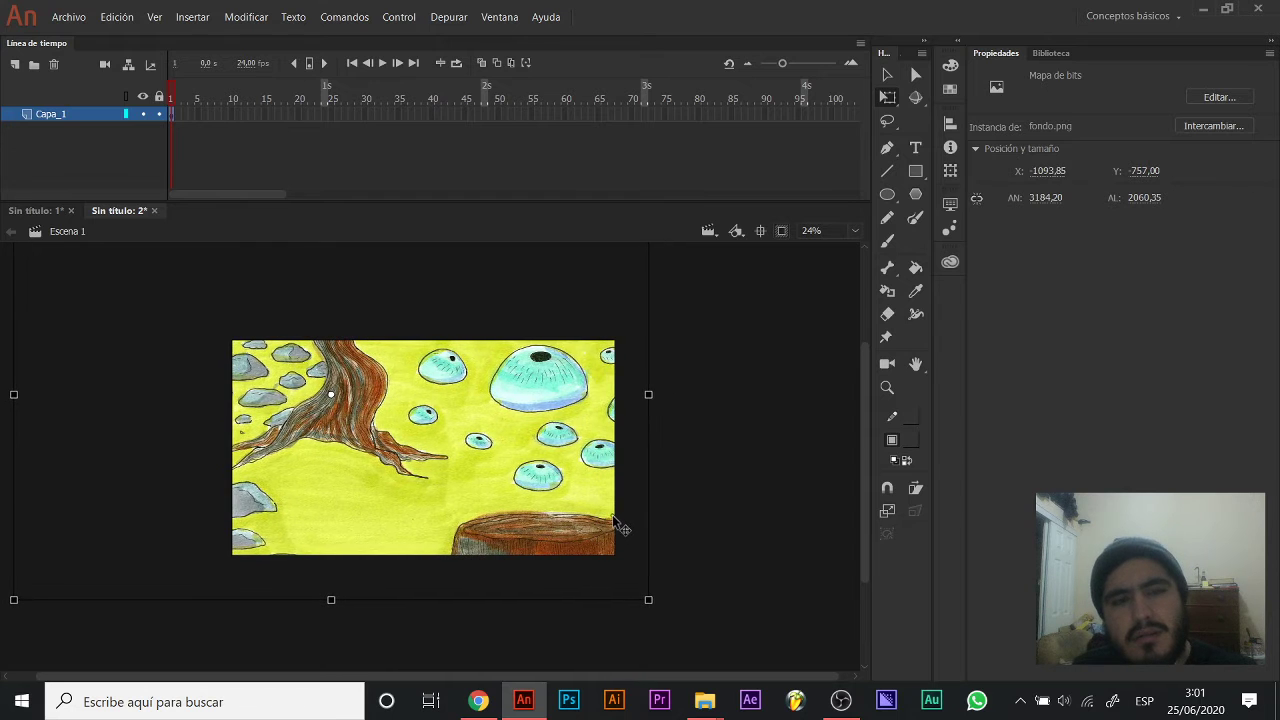
pyautogui.moveTo(662, 617); pyautogui.dragTo(634, 580)
pyautogui.moveTo(588, 380); pyautogui.dragTo(602, 379)
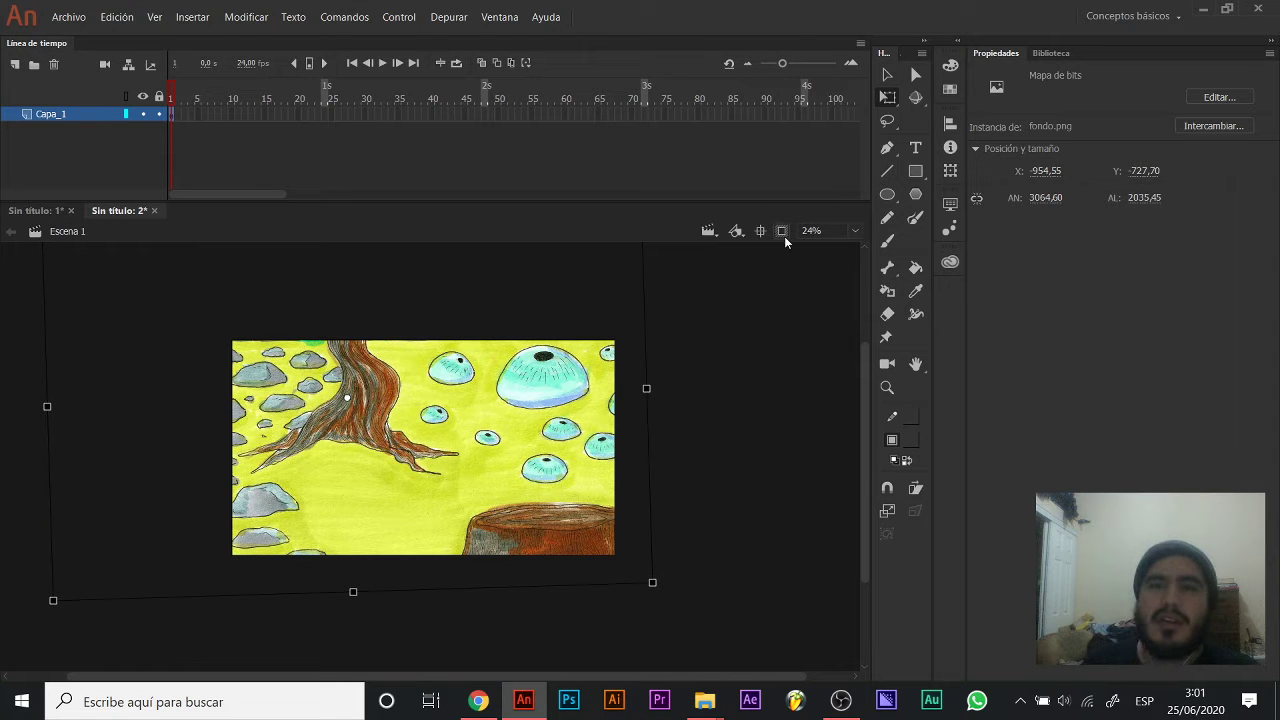
# Turn off the stage clipping and move the Eggo character sheet onto a new layer, pasted in its original place.
pyautogui.click(782, 231)
pyautogui.click(466, 278)
pyautogui.hotkey('ctrl', 'x')
pyautogui.click(15, 63)
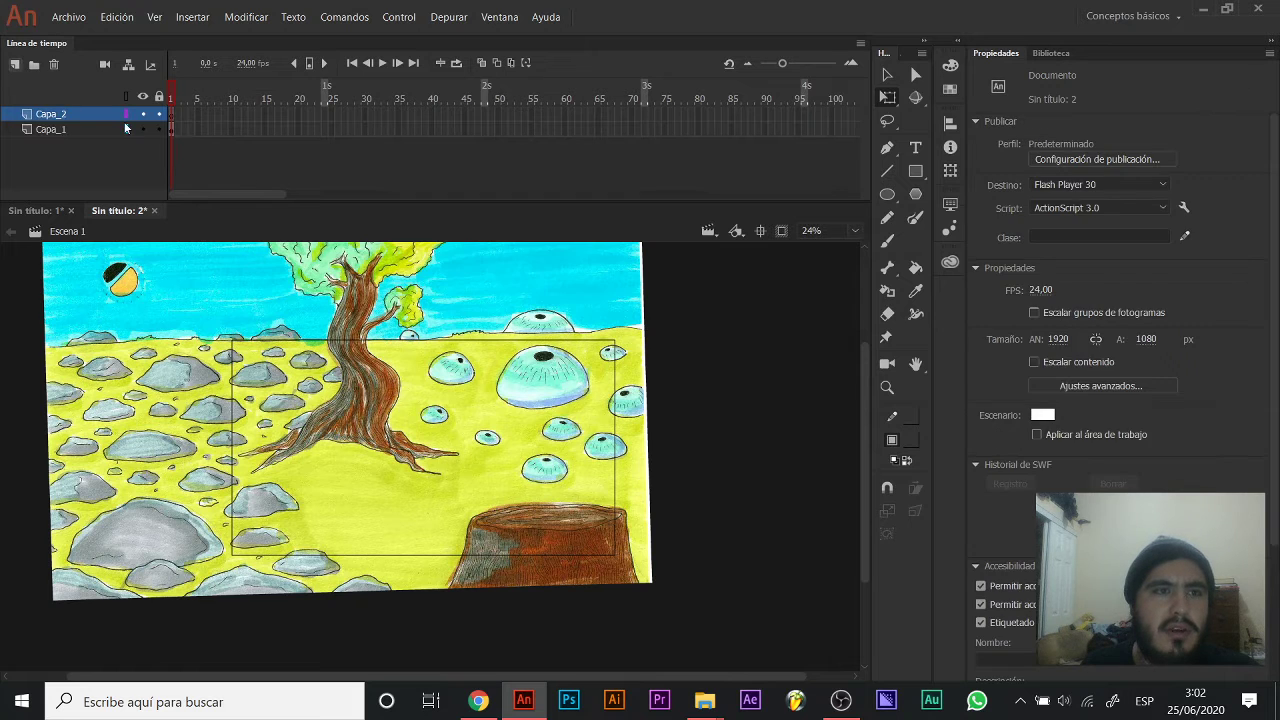
pyautogui.hotkey('ctrl', 'shift', 'v')
# Examine the poses and colour palette on the Eggo character sheet.
pyautogui.press('z')
pyautogui.click(433, 299)
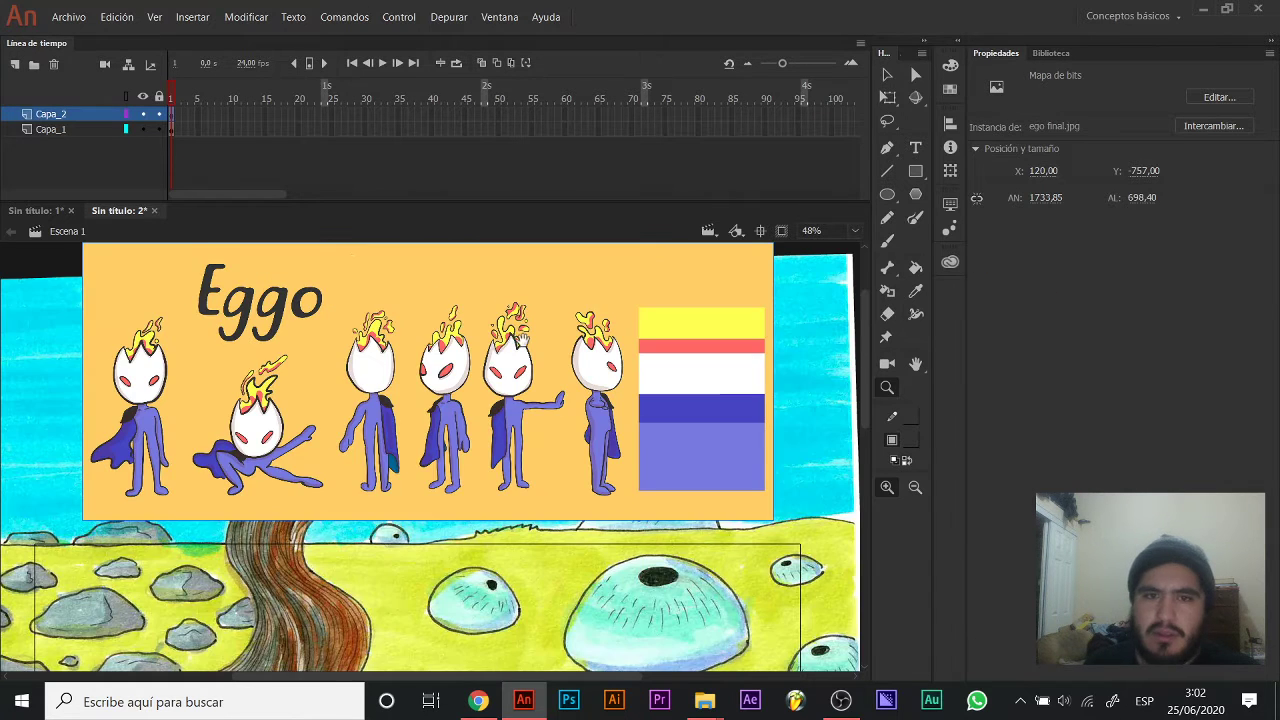
pyautogui.press('v')
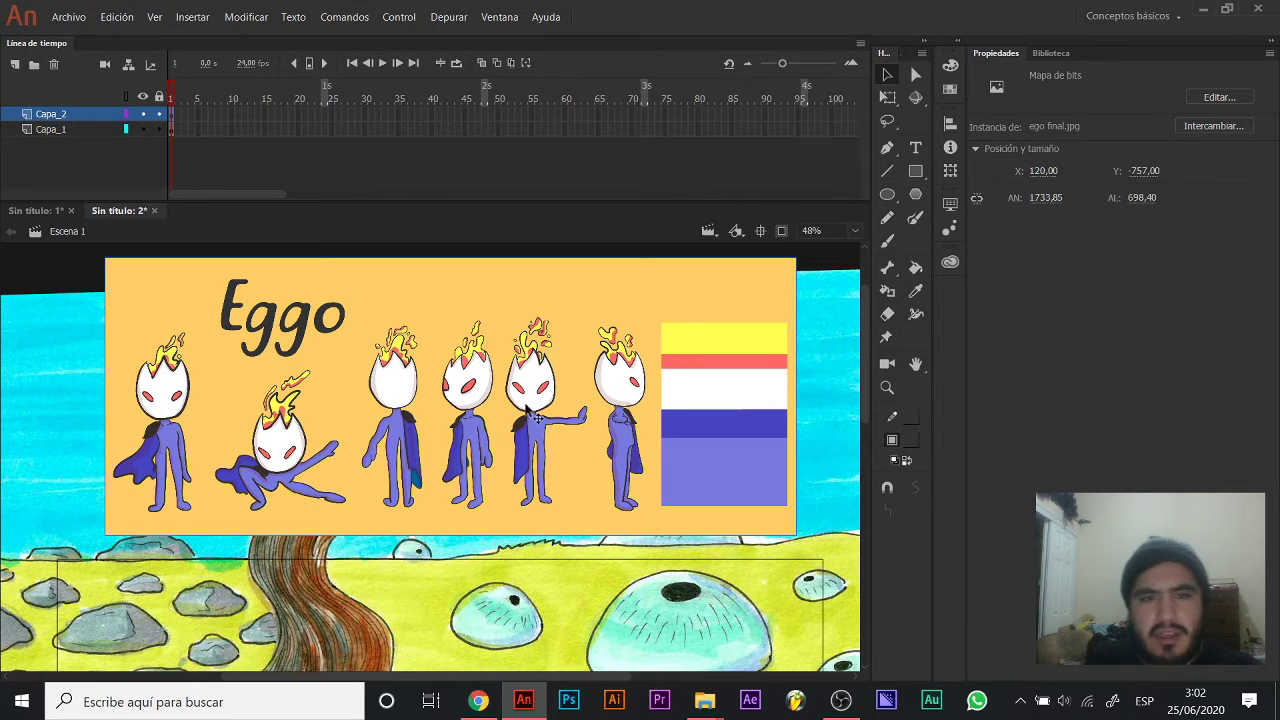
pyautogui.press('z')
pyautogui.click(457, 424)
pyautogui.moveTo(494, 410); pyautogui.dragTo(568, 369)
pyautogui.keyDown('alt'); pyautogui.click(500, 428); pyautogui.keyUp('alt')
pyautogui.moveTo(502, 428); pyautogui.dragTo(552, 402)
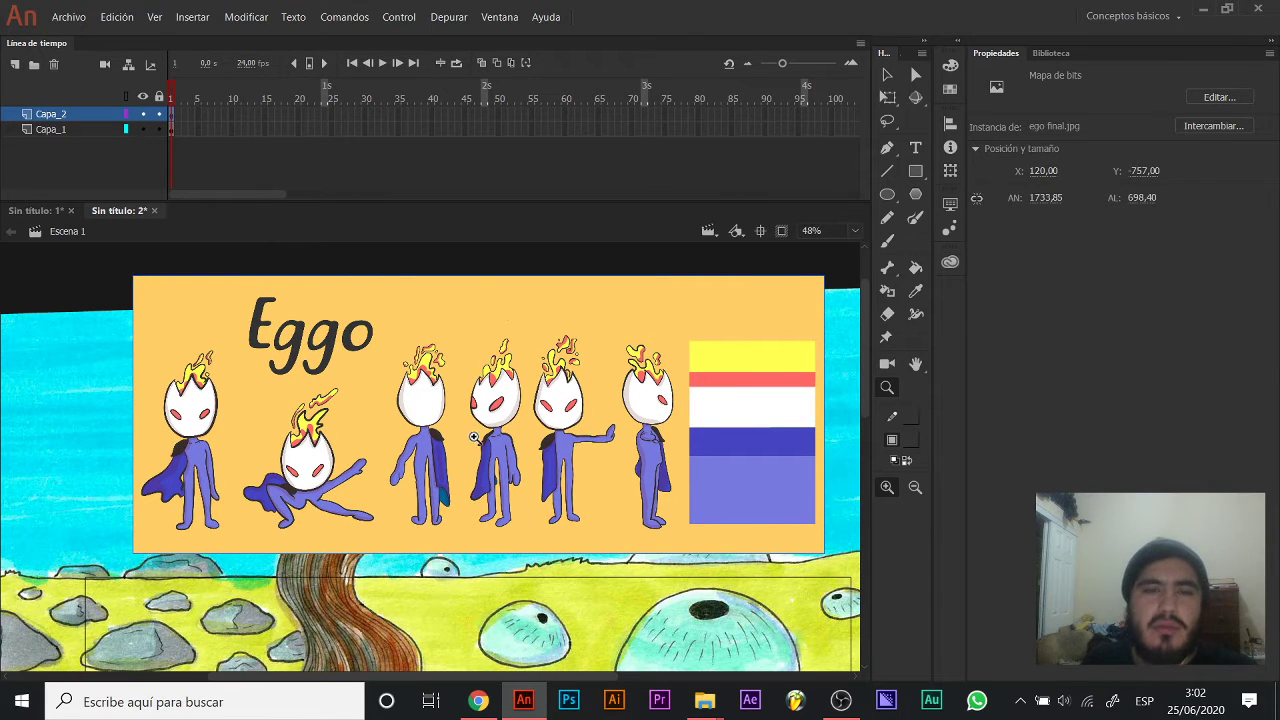
pyautogui.click(476, 436)
# Choose the Brush tool and add a new layer above the Eggo character sheet.
pyautogui.press('b')
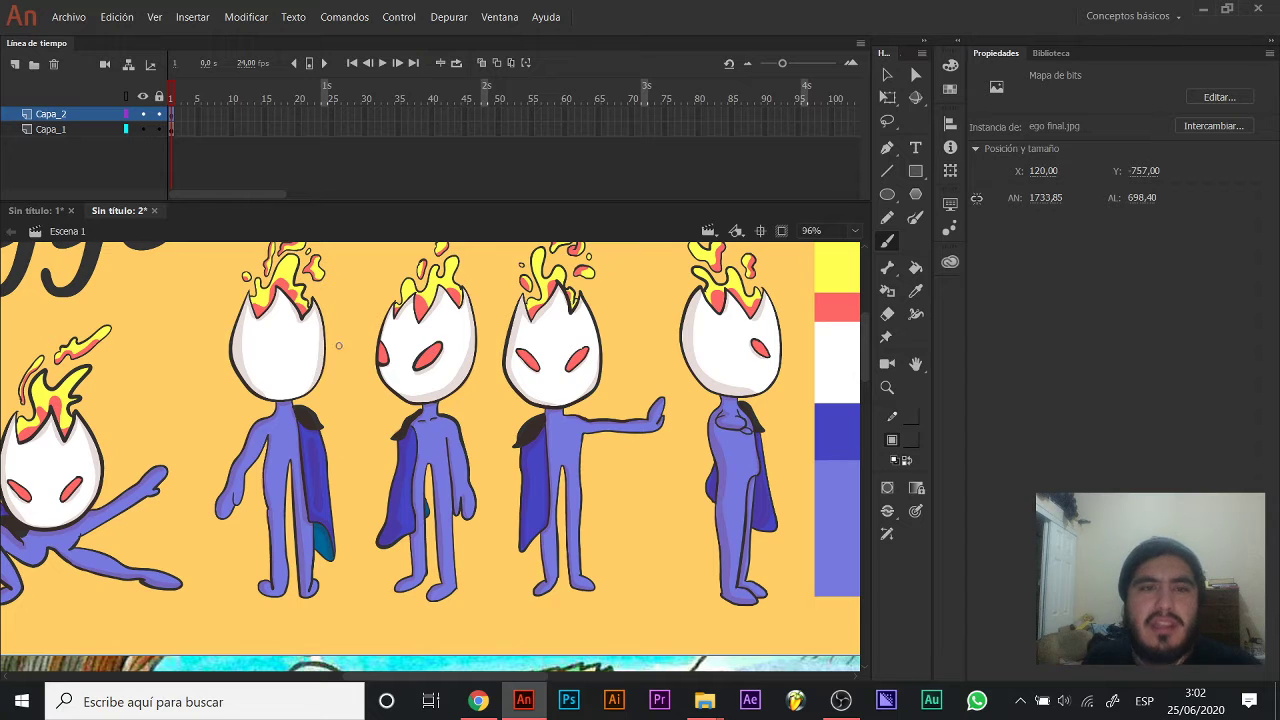
pyautogui.moveTo(508, 361); pyautogui.dragTo(535, 378)
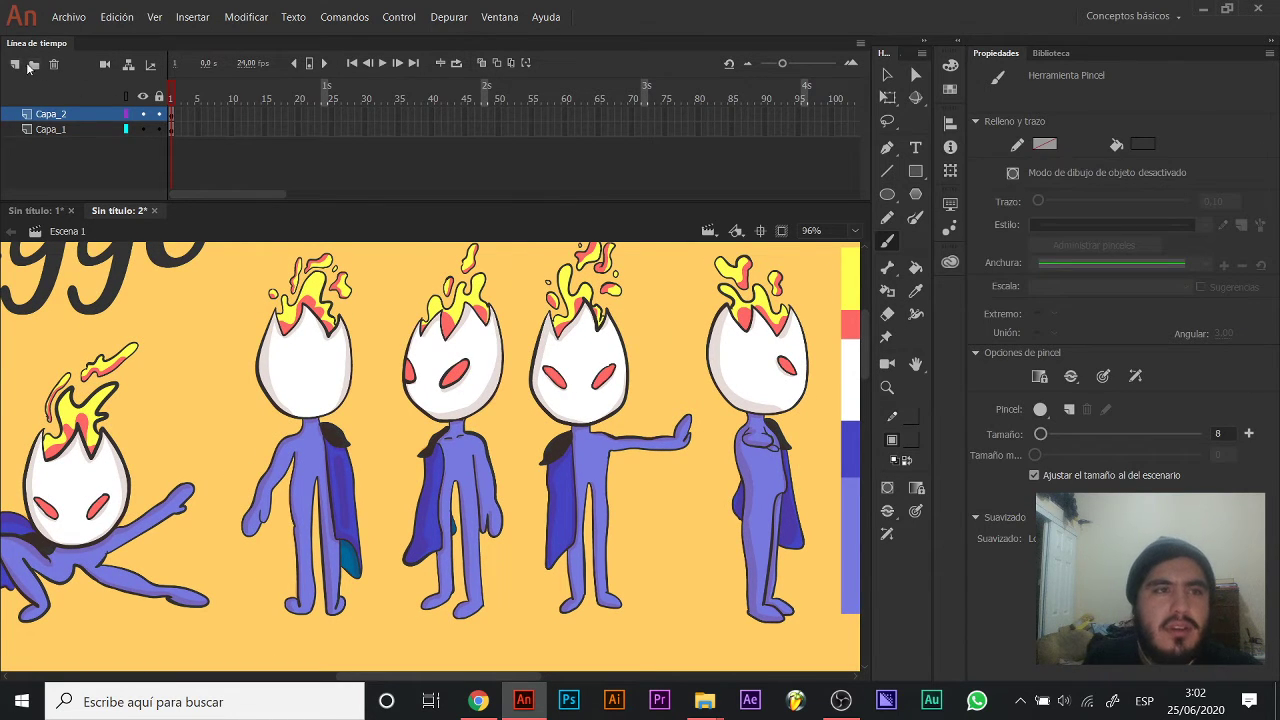
pyautogui.click(14, 64)
# Try curved vertical brush strokes over the heads of the two middle standing Eggo poses and undo them.
pyautogui.moveTo(443, 303)
pyautogui.mouseDown()
pyautogui.moveTo(425, 338)
pyautogui.moveTo(445, 430)
pyautogui.mouseUp()
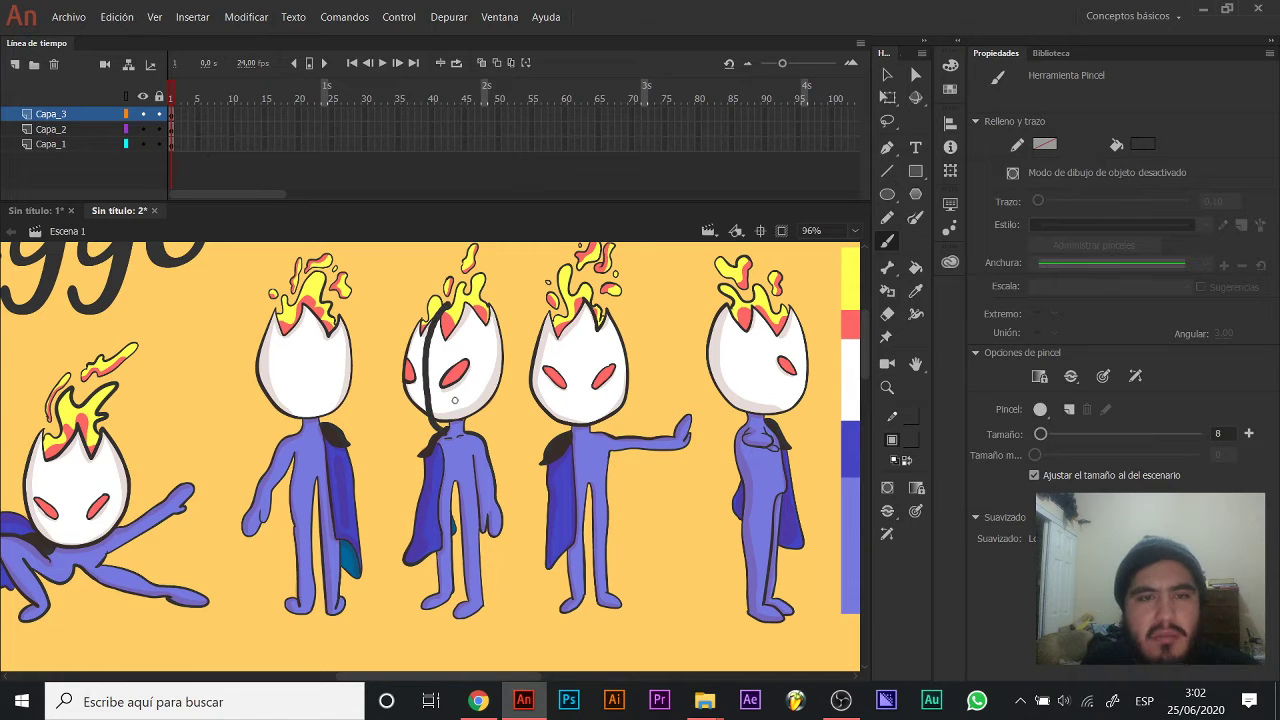
pyautogui.moveTo(495, 300); pyautogui.dragTo(497, 413)
pyautogui.moveTo(532, 304); pyautogui.dragTo(541, 416)
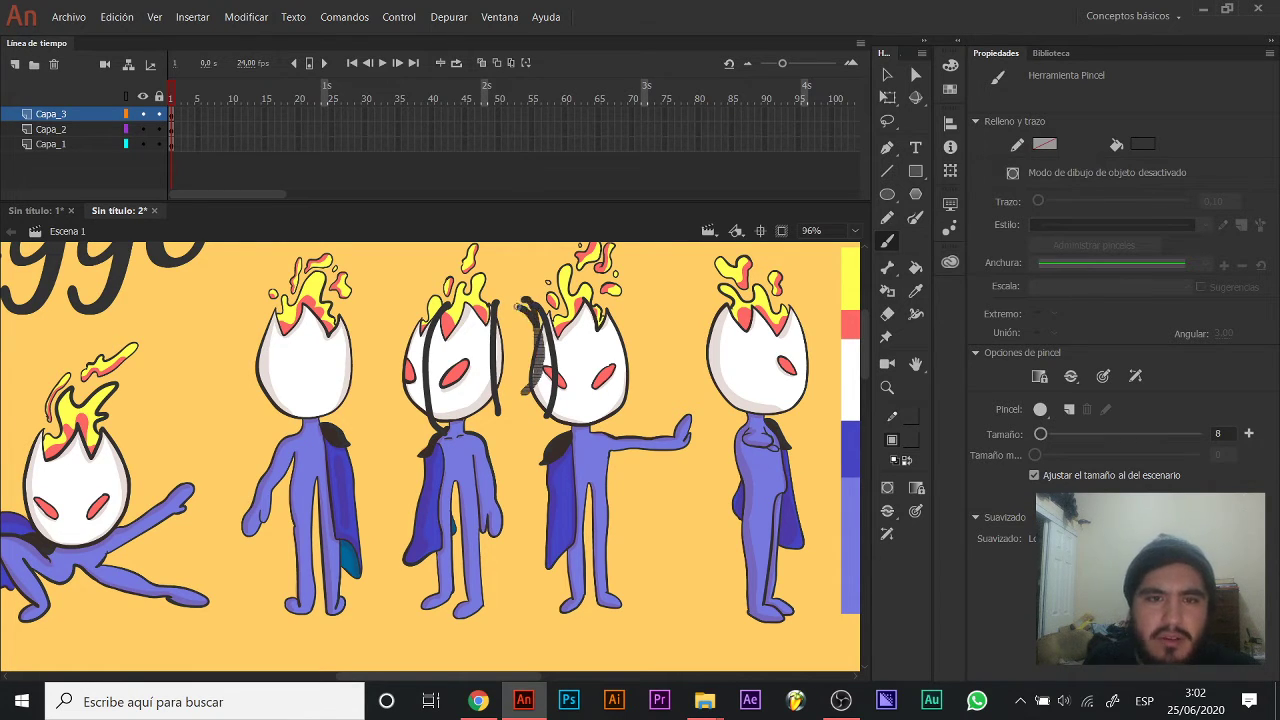
pyautogui.moveTo(548, 300); pyautogui.dragTo(600, 268)
pyautogui.hotkey('ctrl', 'z')
pyautogui.hotkey('ctrl', 'z')
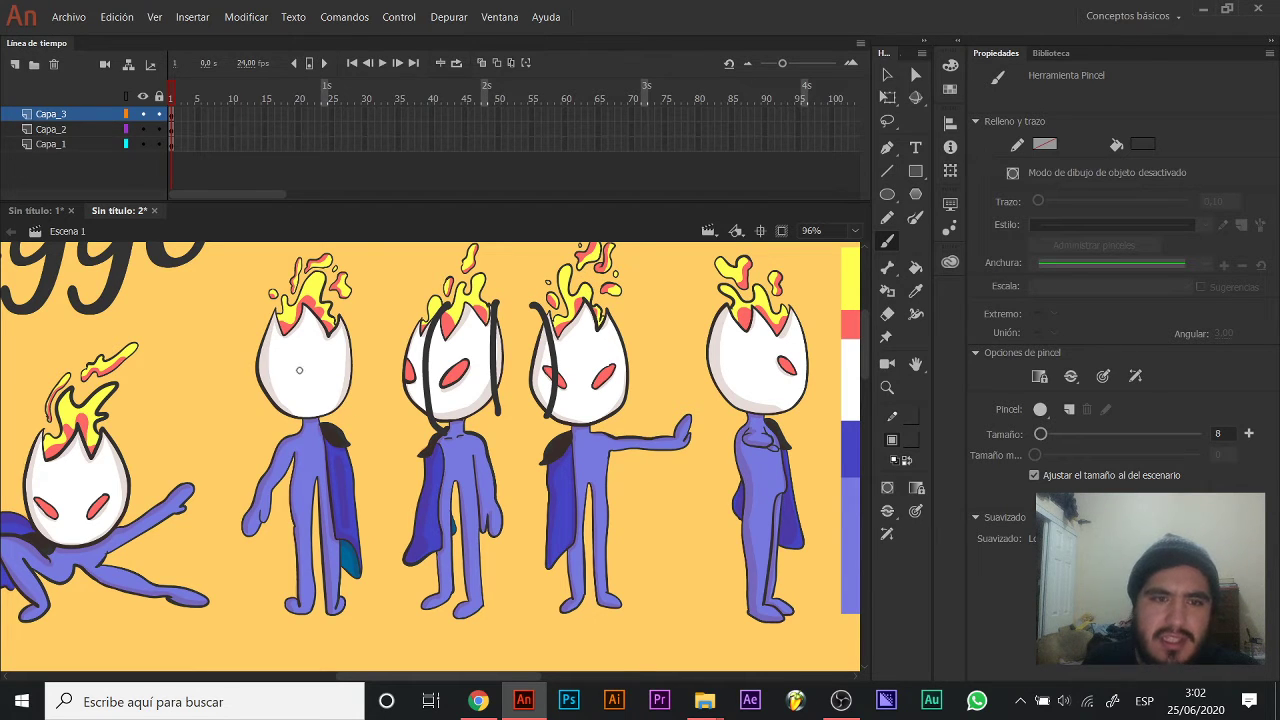
pyautogui.moveTo(423, 304); pyautogui.dragTo(418, 402)
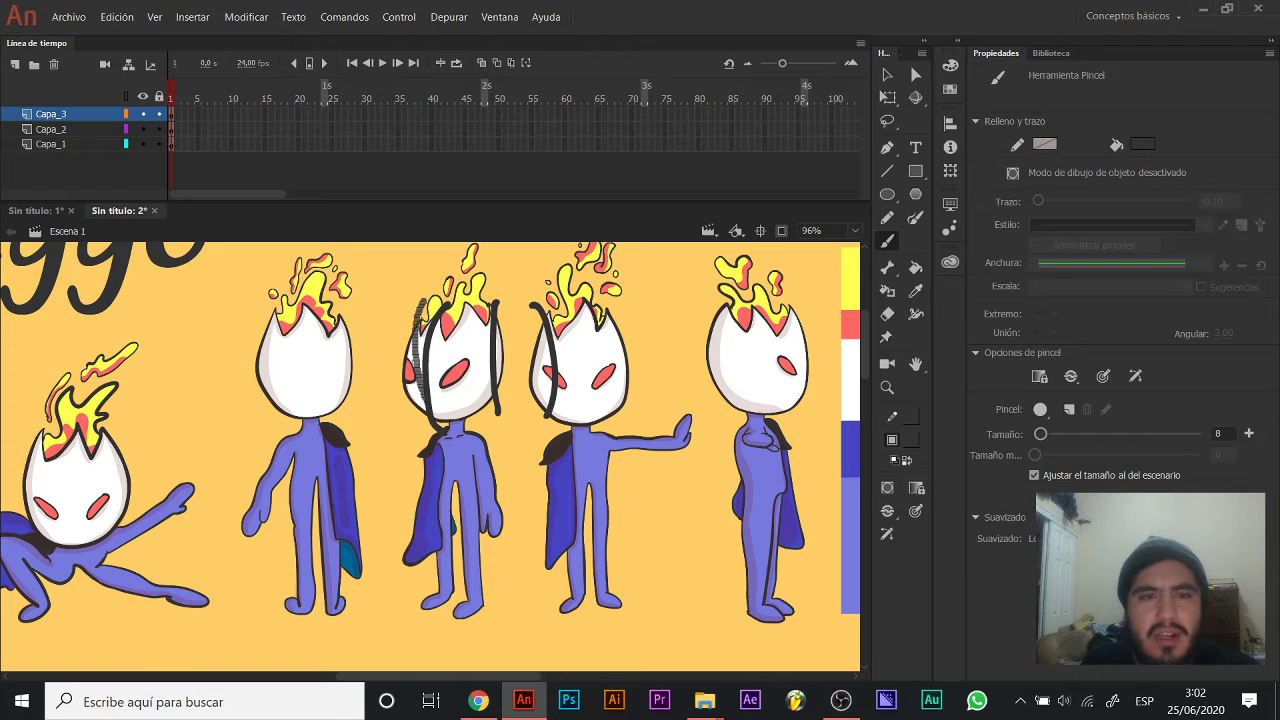
pyautogui.hotkey('ctrl', 'z')
pyautogui.moveTo(424, 304)
pyautogui.mouseDown()
pyautogui.moveTo(404, 345)
pyautogui.moveTo(410, 396)
pyautogui.mouseUp()
pyautogui.moveTo(560, 300); pyautogui.dragTo(584, 398)
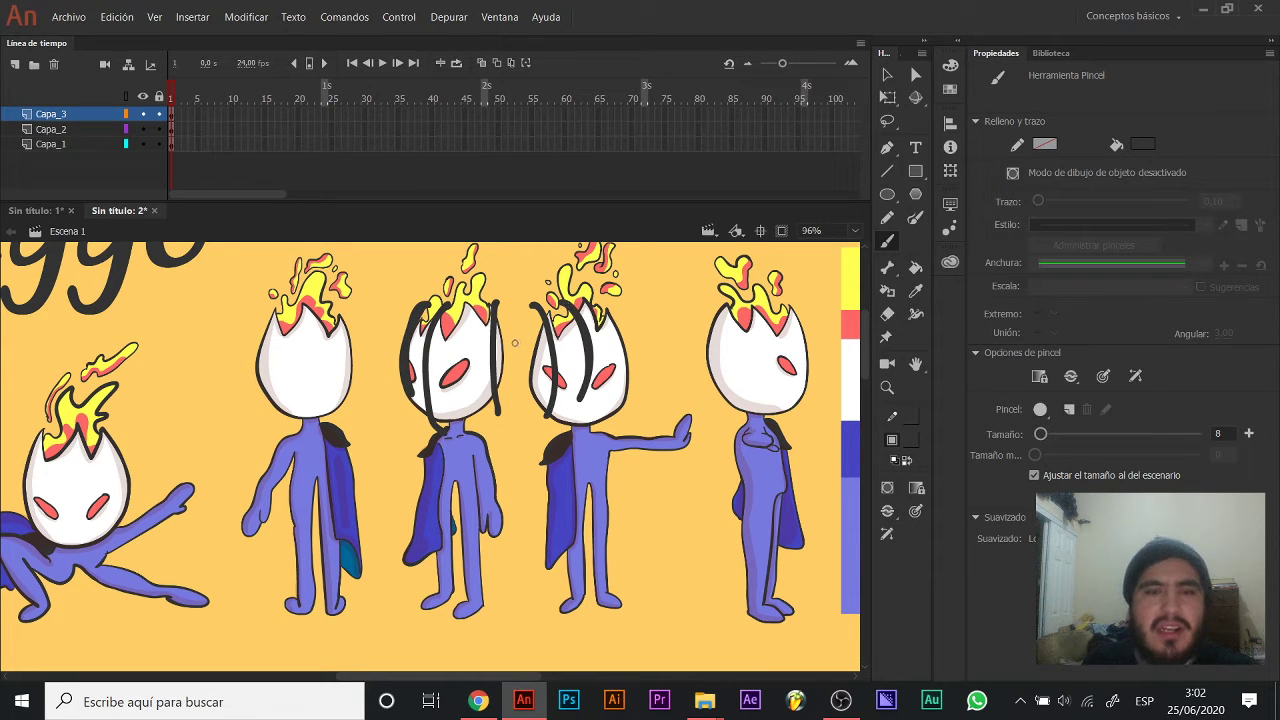
pyautogui.hotkey('ctrl', 'z')
pyautogui.hotkey('ctrl', 'z')
pyautogui.hotkey('ctrl', 'z')
pyautogui.hotkey('ctrl', 'z')
pyautogui.hotkey('ctrl', 'z')
# Try two brush strokes between the heads of the last two Eggo poses and undo them.
pyautogui.moveTo(516, 358)
pyautogui.mouseDown()
pyautogui.moveTo(590, 314)
pyautogui.moveTo(439, 362)
pyautogui.mouseUp()
pyautogui.moveTo(584, 292)
pyautogui.mouseDown()
pyautogui.moveTo(658, 340)
pyautogui.moveTo(644, 290)
pyautogui.mouseUp()
pyautogui.moveTo(644, 286); pyautogui.dragTo(632, 390)
pyautogui.hotkey('ctrl', 'z')
pyautogui.hotkey('ctrl', 'z')
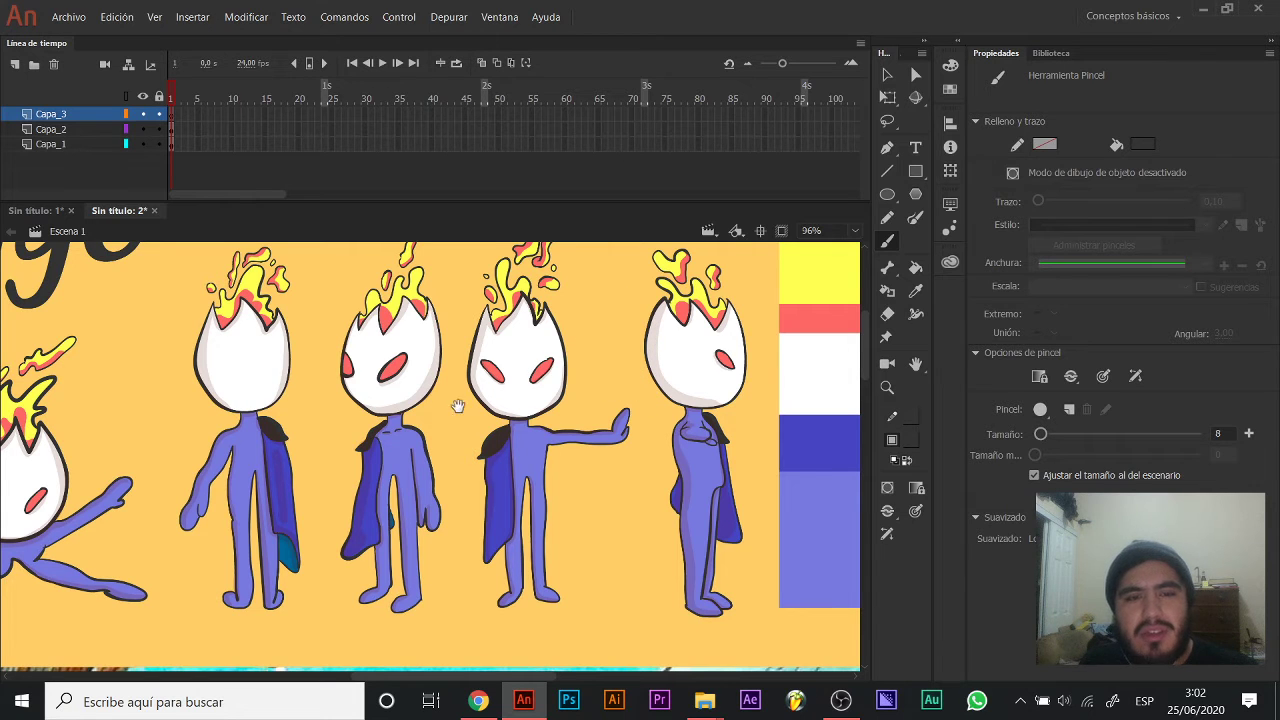
# Study the heads, flames and capes of the Eggo poses up close and compare them across the sheet.
pyautogui.moveTo(457, 405); pyautogui.dragTo(483, 399)
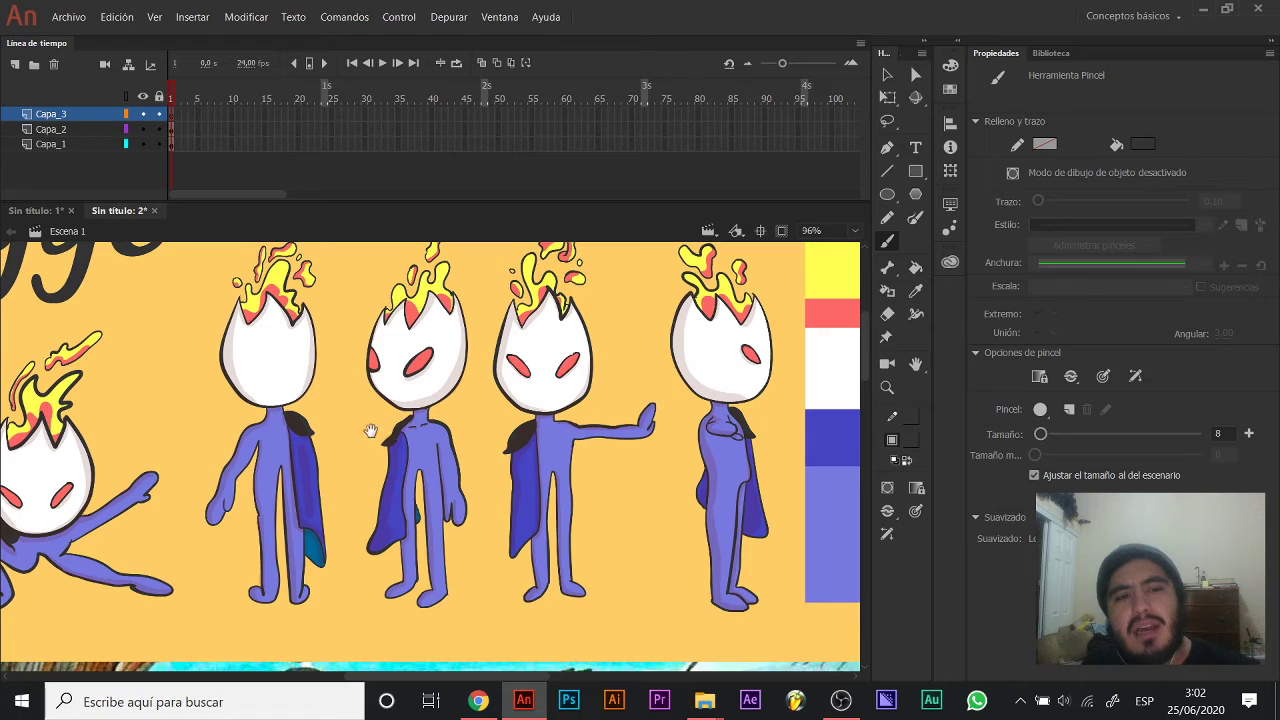
pyautogui.moveTo(371, 430); pyautogui.dragTo(543, 366)
pyautogui.moveTo(440, 346); pyautogui.dragTo(645, 307)
pyautogui.moveTo(564, 332)
pyautogui.mouseDown()
pyautogui.moveTo(598, 430)
pyautogui.moveTo(436, 468)
pyautogui.moveTo(452, 391)
pyautogui.mouseUp()
pyautogui.press('z')
pyautogui.keyDown('alt'); pyautogui.click(475, 476); pyautogui.keyUp('alt')
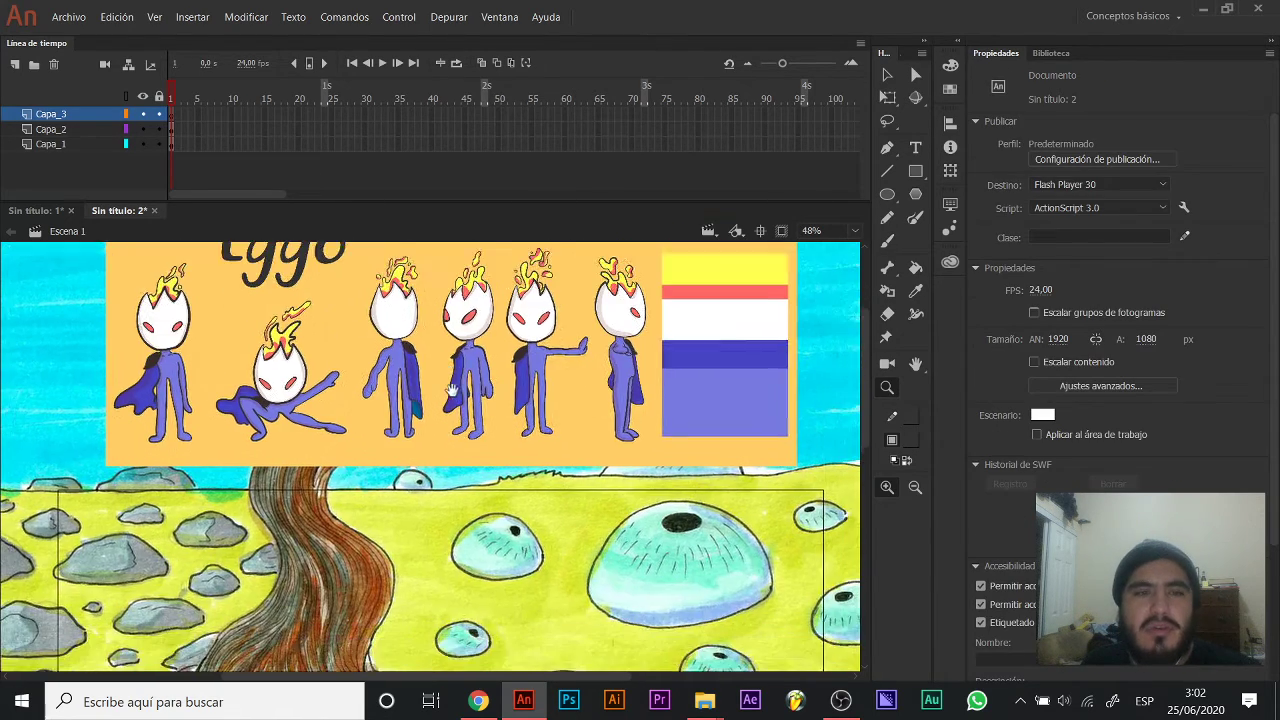
pyautogui.moveTo(490, 340); pyautogui.dragTo(505, 390)
pyautogui.click(505, 390)
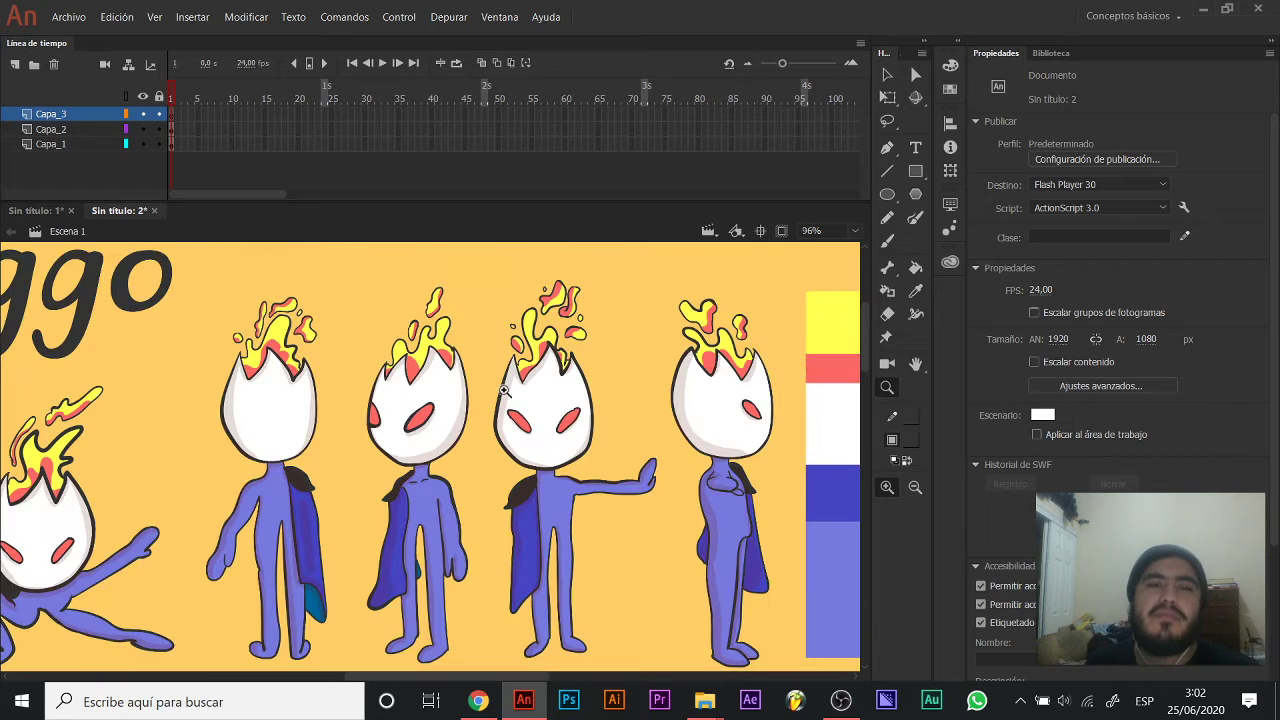
pyautogui.moveTo(479, 438); pyautogui.dragTo(571, 390)
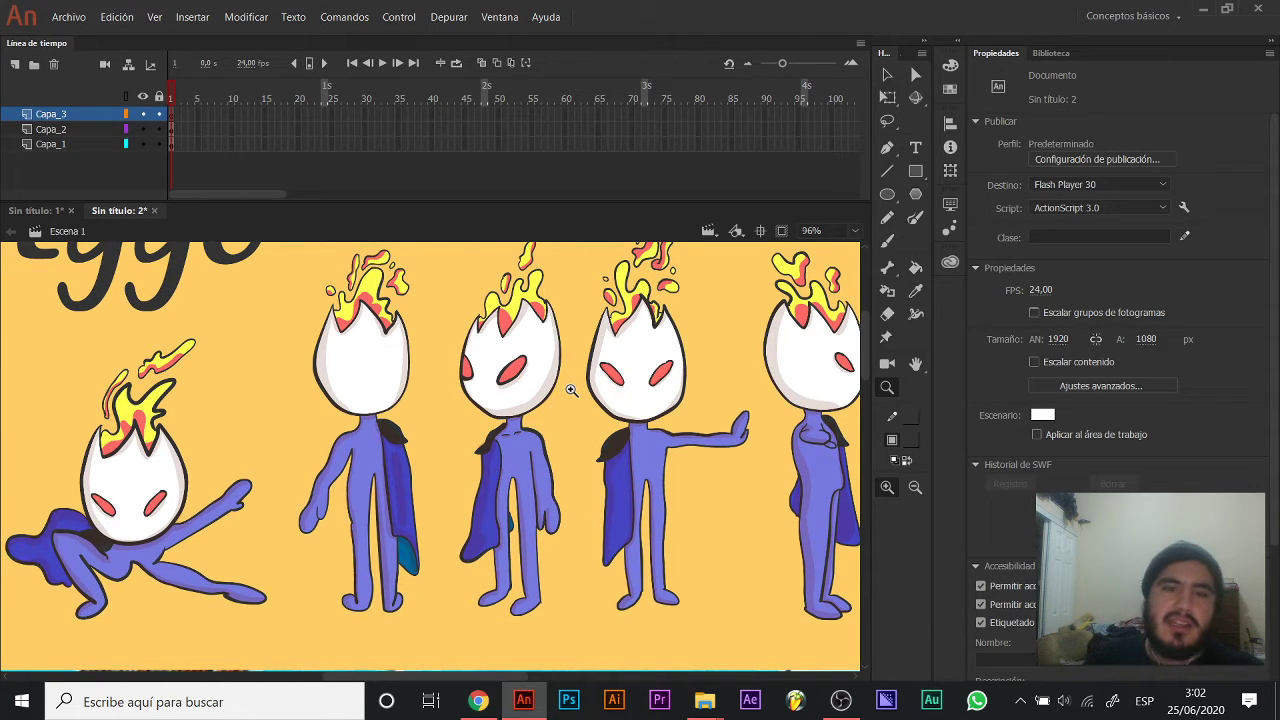
pyautogui.moveTo(578, 355); pyautogui.dragTo(548, 331)
pyautogui.press('b')
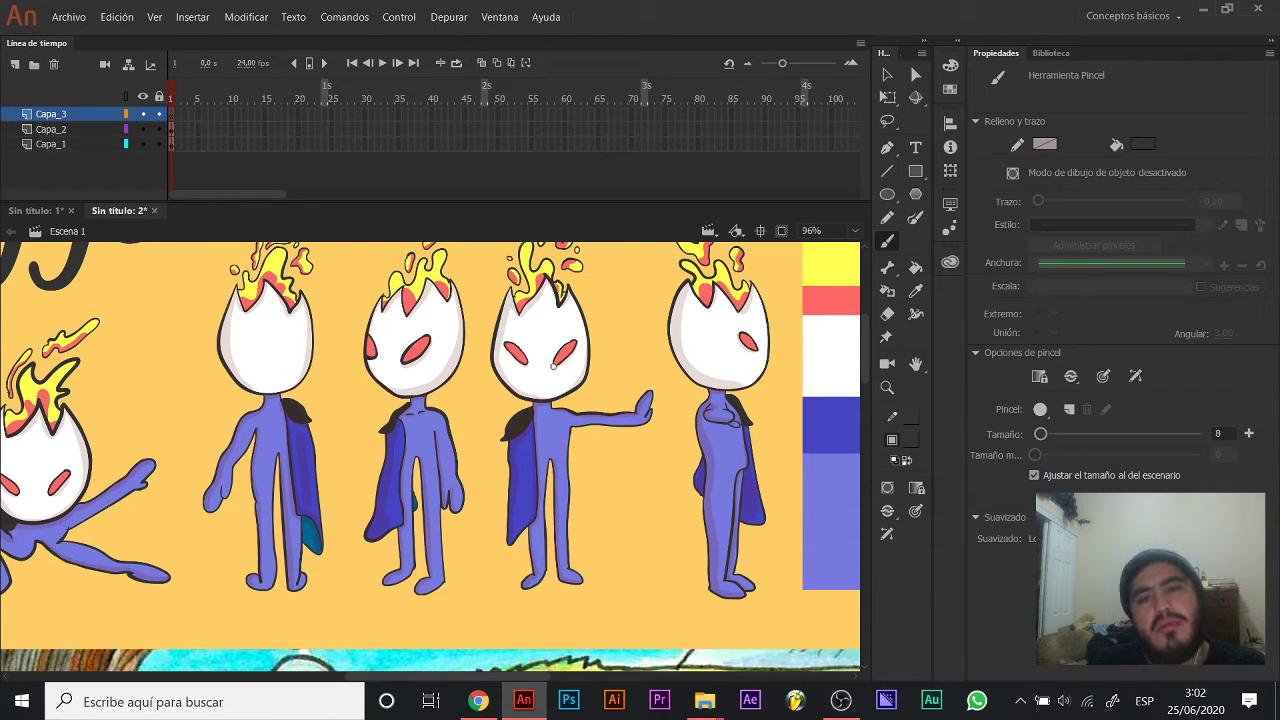
pyautogui.scroll(3, 550, 345)
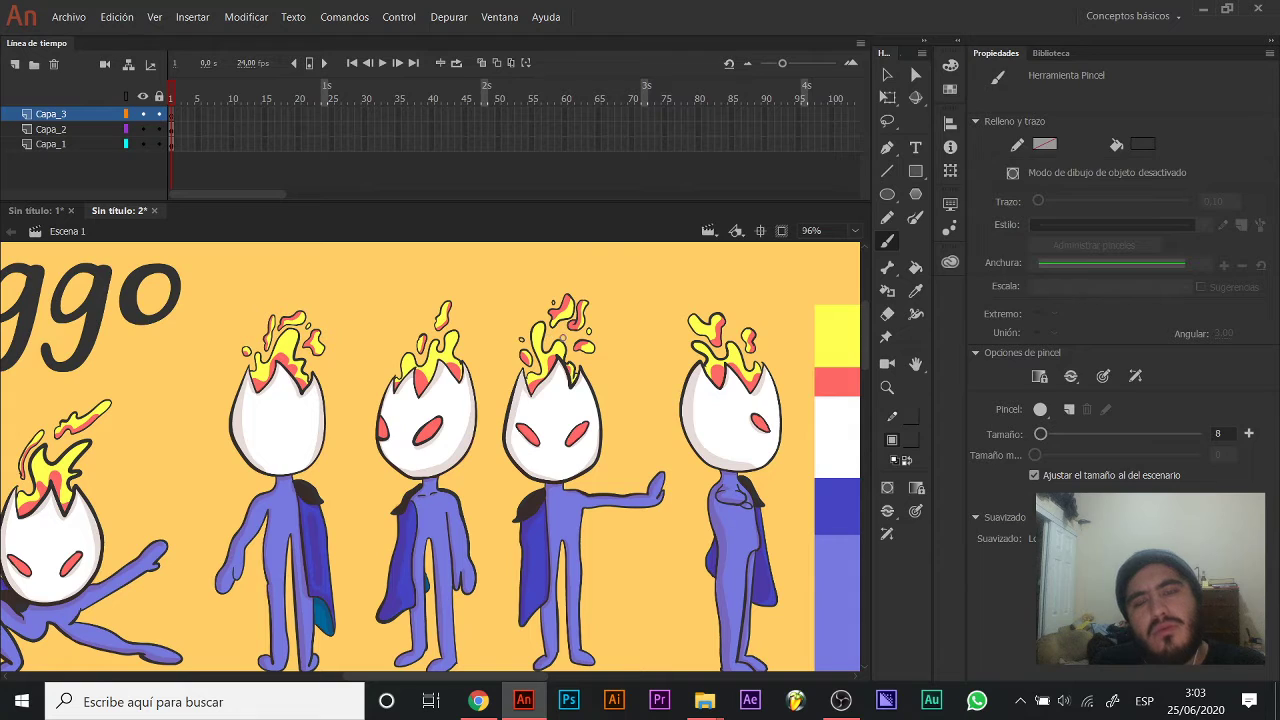
pyautogui.press('z')
pyautogui.click(552, 373)
pyautogui.keyDown('alt'); pyautogui.click(472, 448); pyautogui.keyUp('alt')
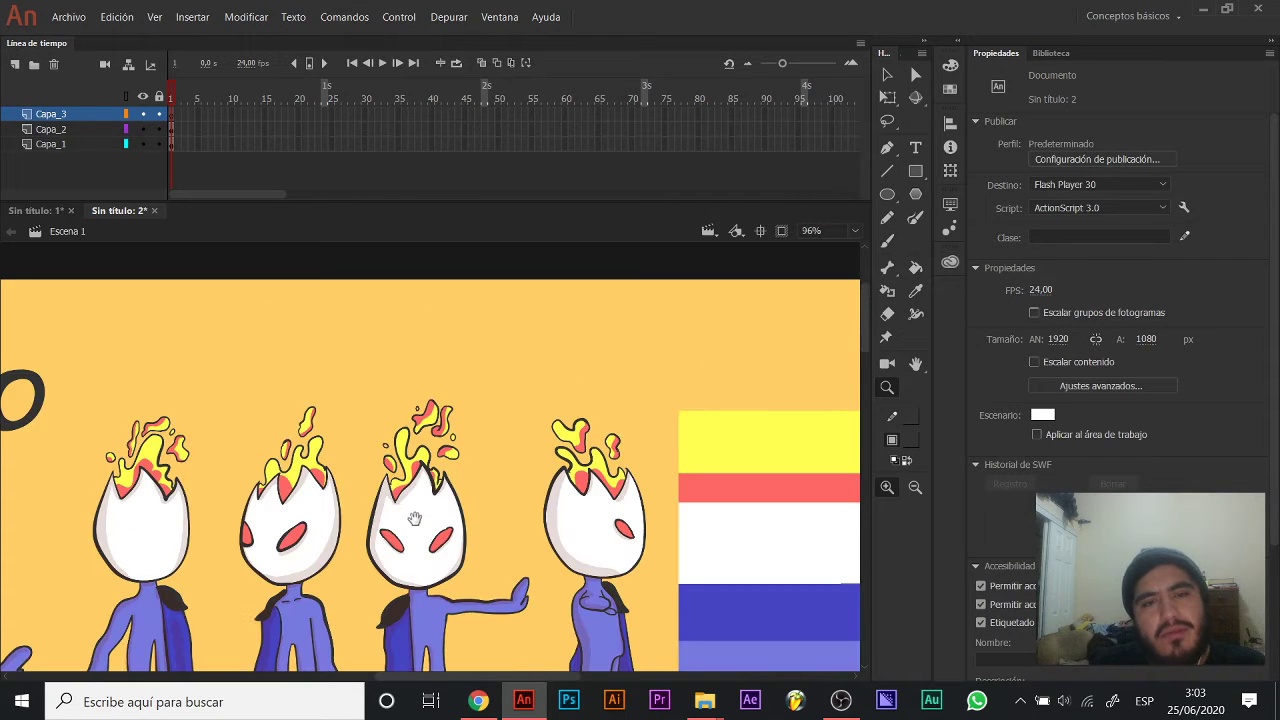
pyautogui.moveTo(417, 517); pyautogui.dragTo(530, 370)
pyautogui.keyDown('alt'); pyautogui.click(499, 377); pyautogui.keyUp('alt')
# Lock the character sheet layer Capa_2 and the background layer Capa_1.
pyautogui.scroll(-5, 500, 410)
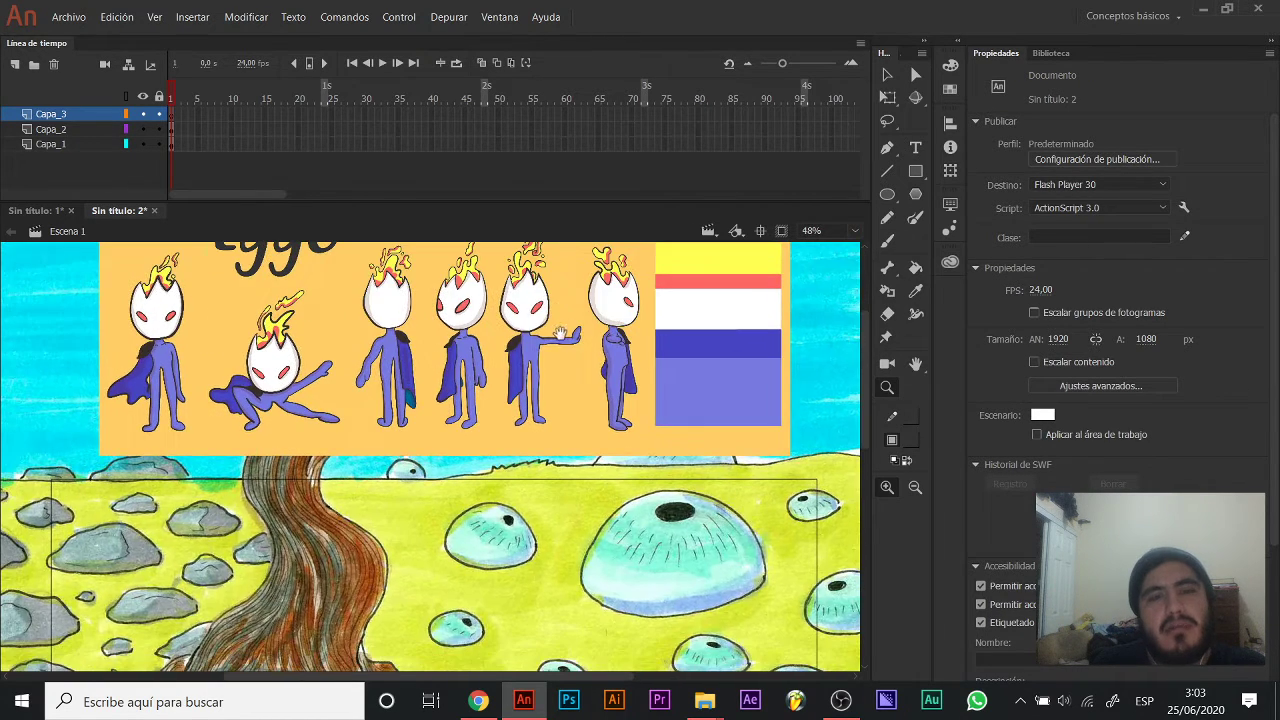
pyautogui.scroll(-2, 510, 397)
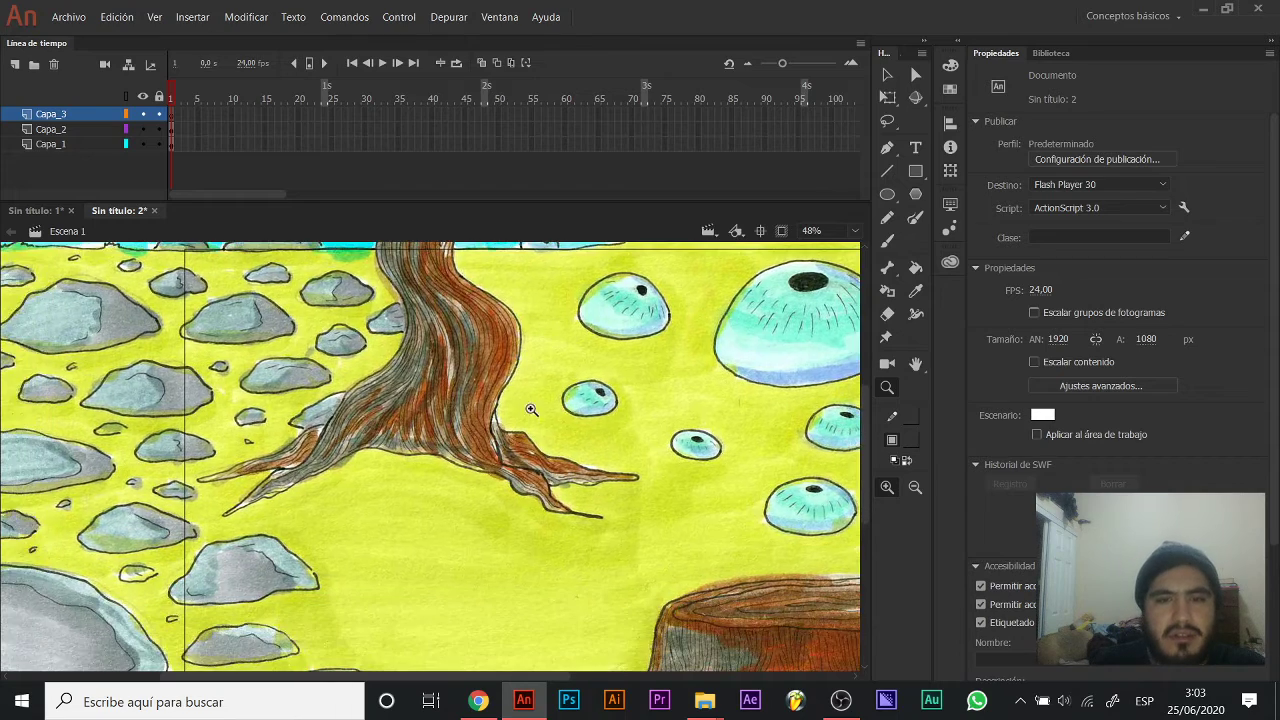
pyautogui.hscroll(3, 470, 415)
pyautogui.moveTo(445, 432); pyautogui.dragTo(447, 433)
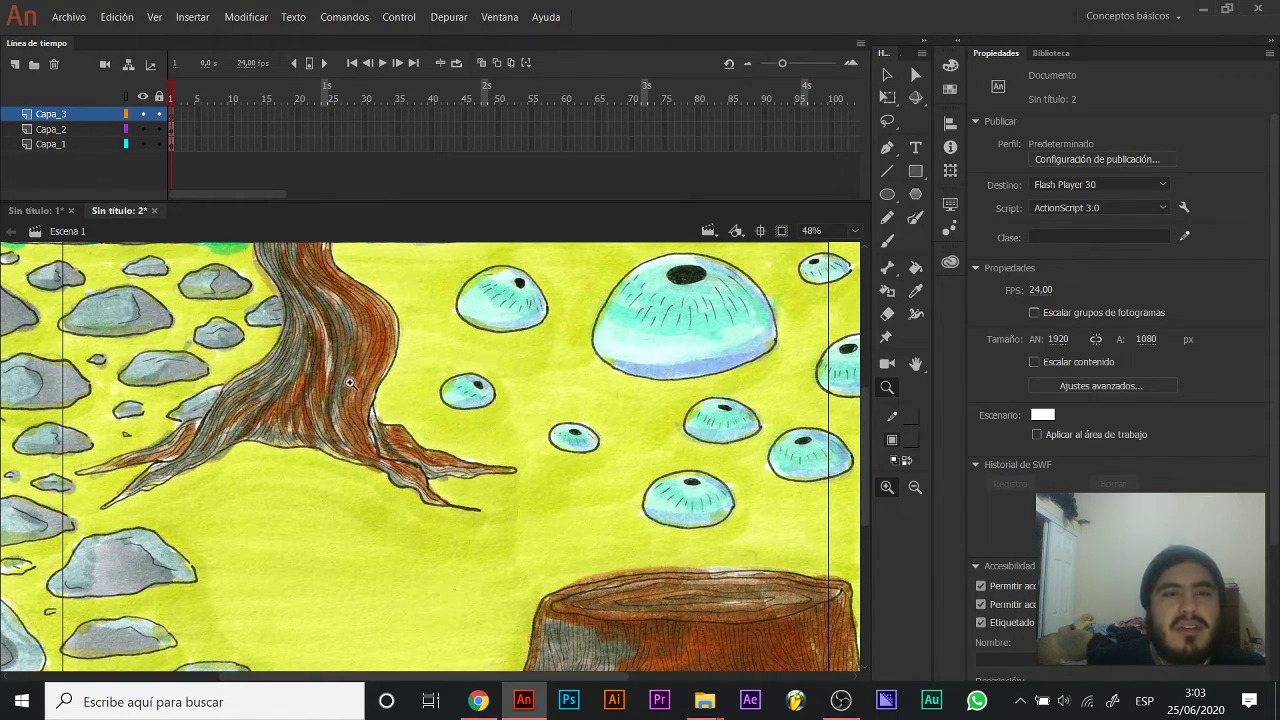
pyautogui.press('b')
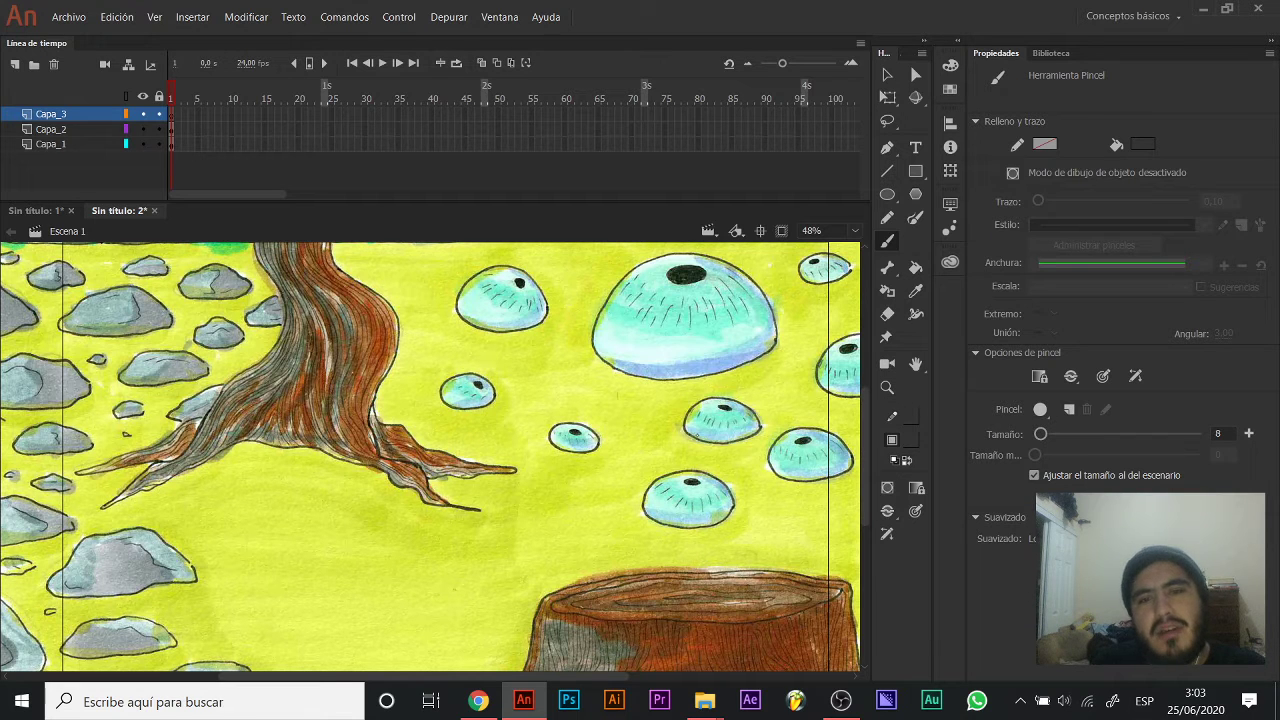
pyautogui.moveTo(161, 131); pyautogui.dragTo(162, 145)
# Extend the character sheet layer Capa_2 and the background layer Capa_1 to frame 70.
pyautogui.click(171, 142)
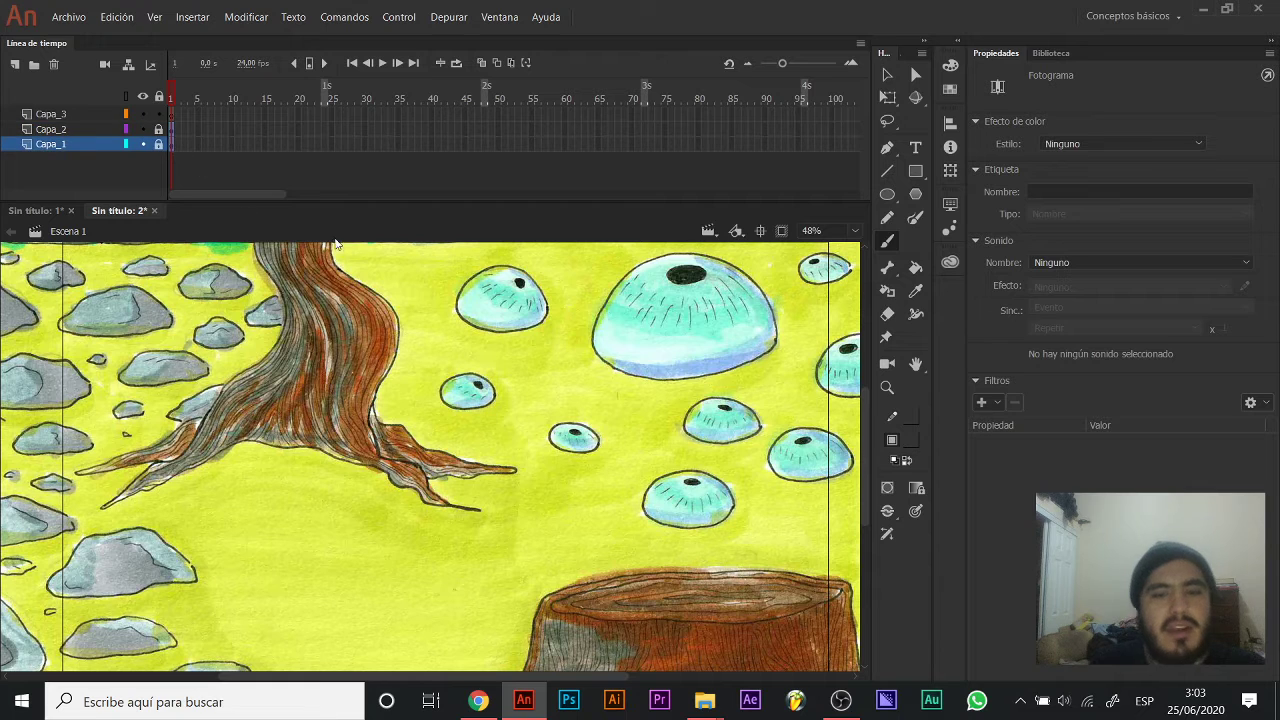
pyautogui.press('F5')
pyautogui.press('F5')
pyautogui.press('F5')
pyautogui.press('F5')
pyautogui.press('F5')
pyautogui.press('F5')
pyautogui.press('F5')
pyautogui.press('F5')
pyautogui.press('F5')
pyautogui.press('F5')
pyautogui.press('F5')
pyautogui.press('F5')
pyautogui.press('F5')
pyautogui.press('F5')
pyautogui.press('F5')
pyautogui.press('F5')
pyautogui.press('F5')
pyautogui.press('F5')
pyautogui.press('F5')
pyautogui.press('F5')
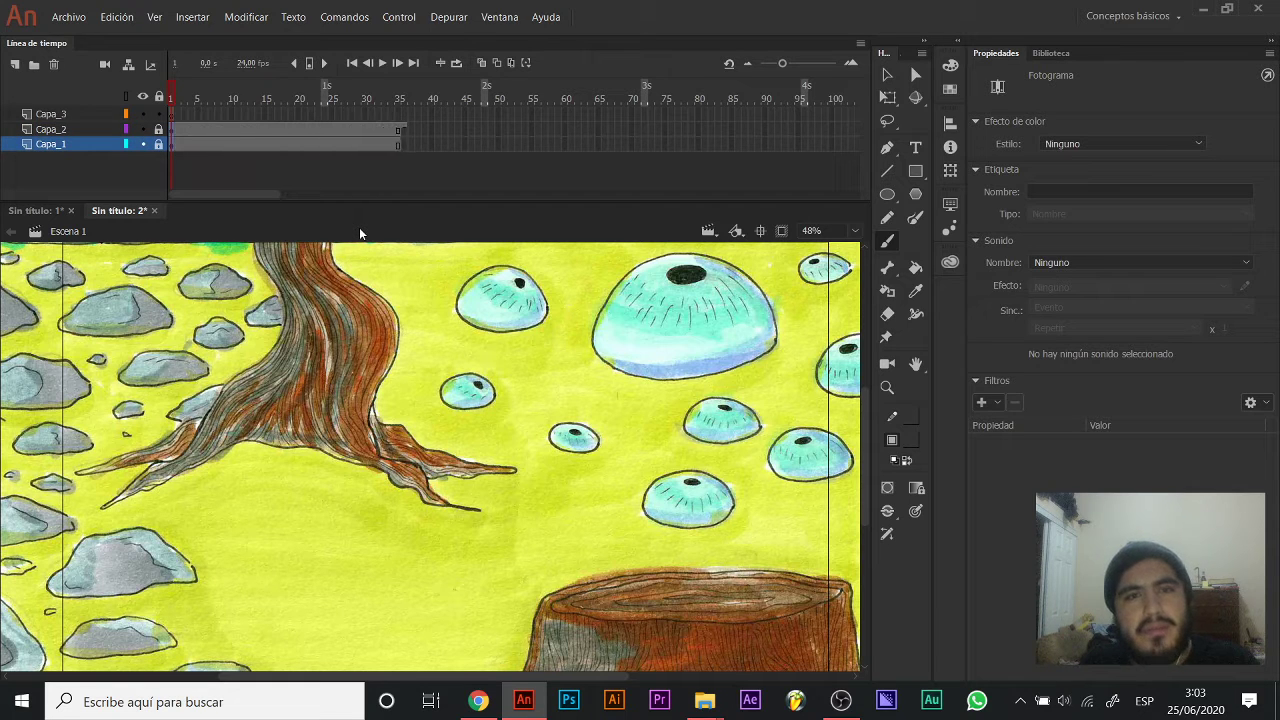
pyautogui.press('F5')
pyautogui.press('F5')
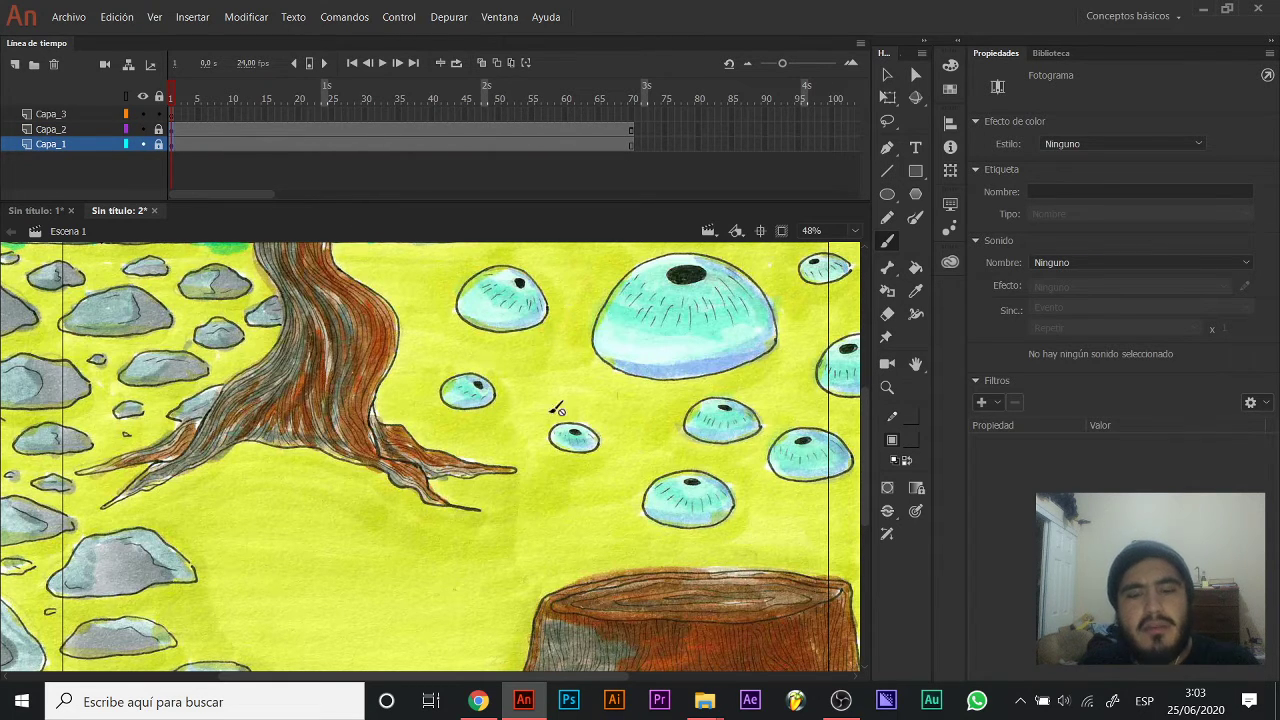
# Set the document's frame rate to 8 FPS.
pyautogui.press('v')
pyautogui.click(563, 479)
pyautogui.click(1040, 289)
pyautogui.write('8')
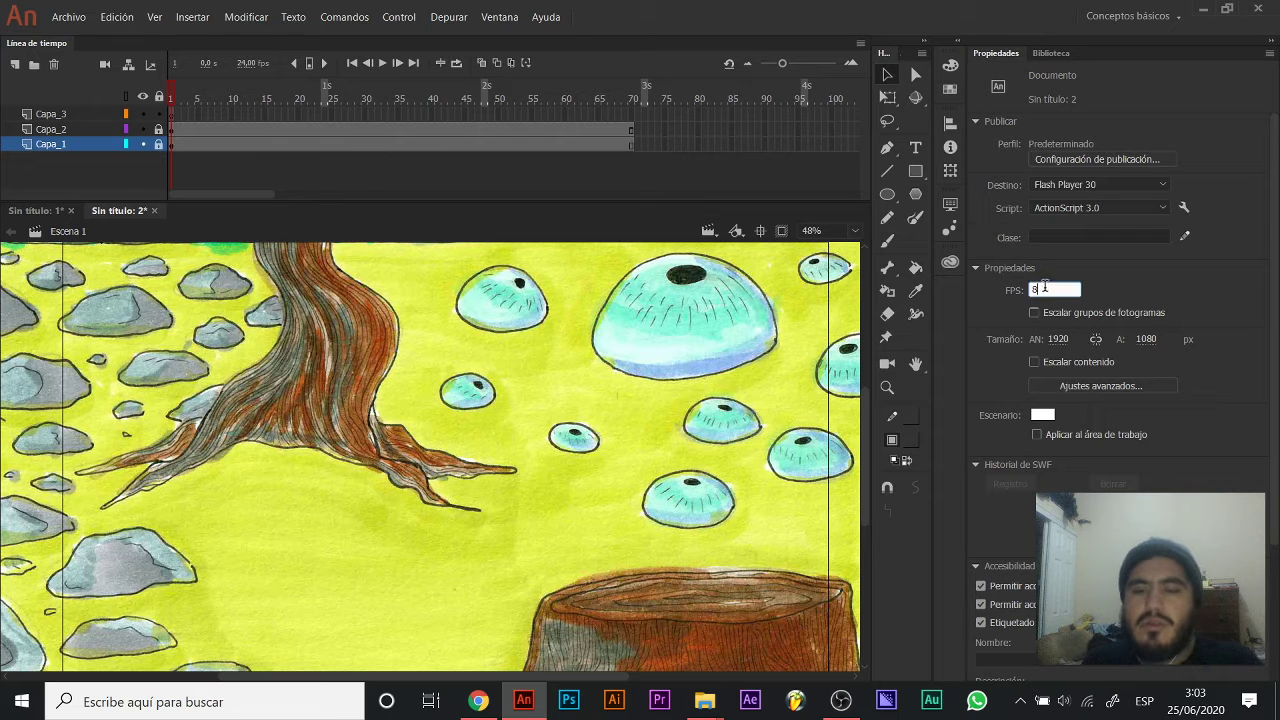
pyautogui.press('Return')
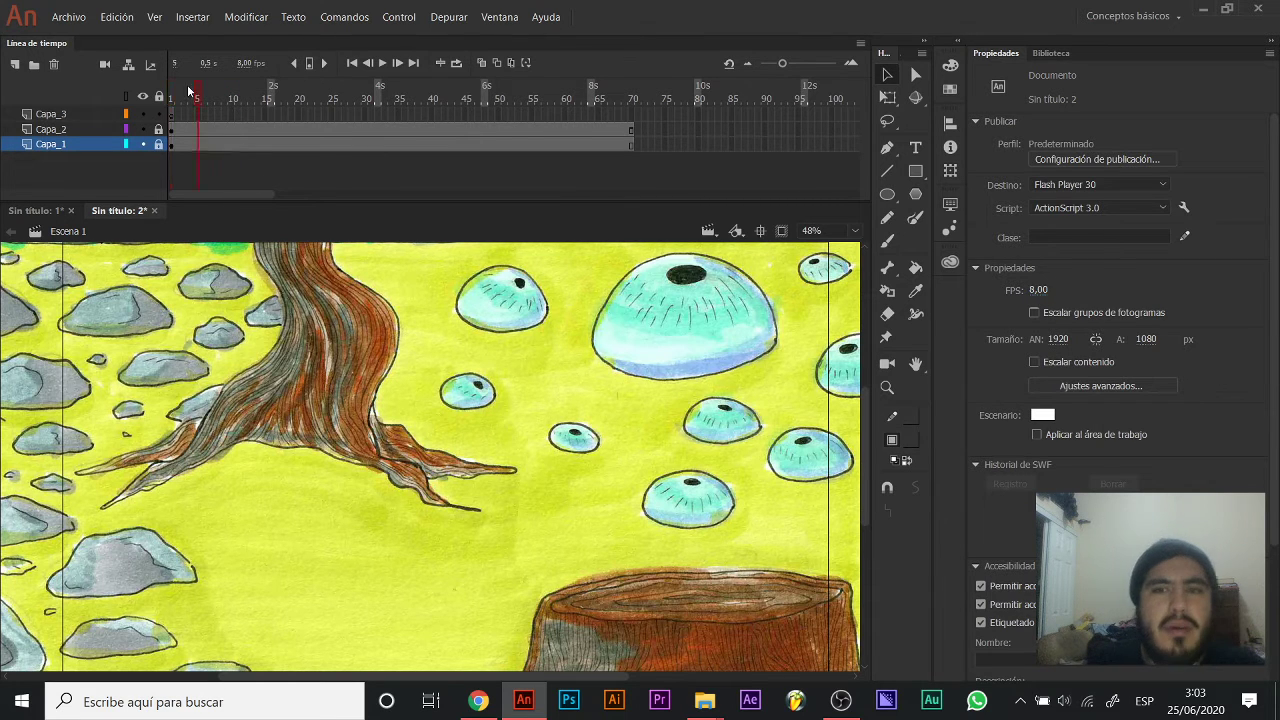
# Convert frames 1 to 70 of Capa_3 to blank keyframes and return to frame 1 with the Brush tool.
pyautogui.press('b')
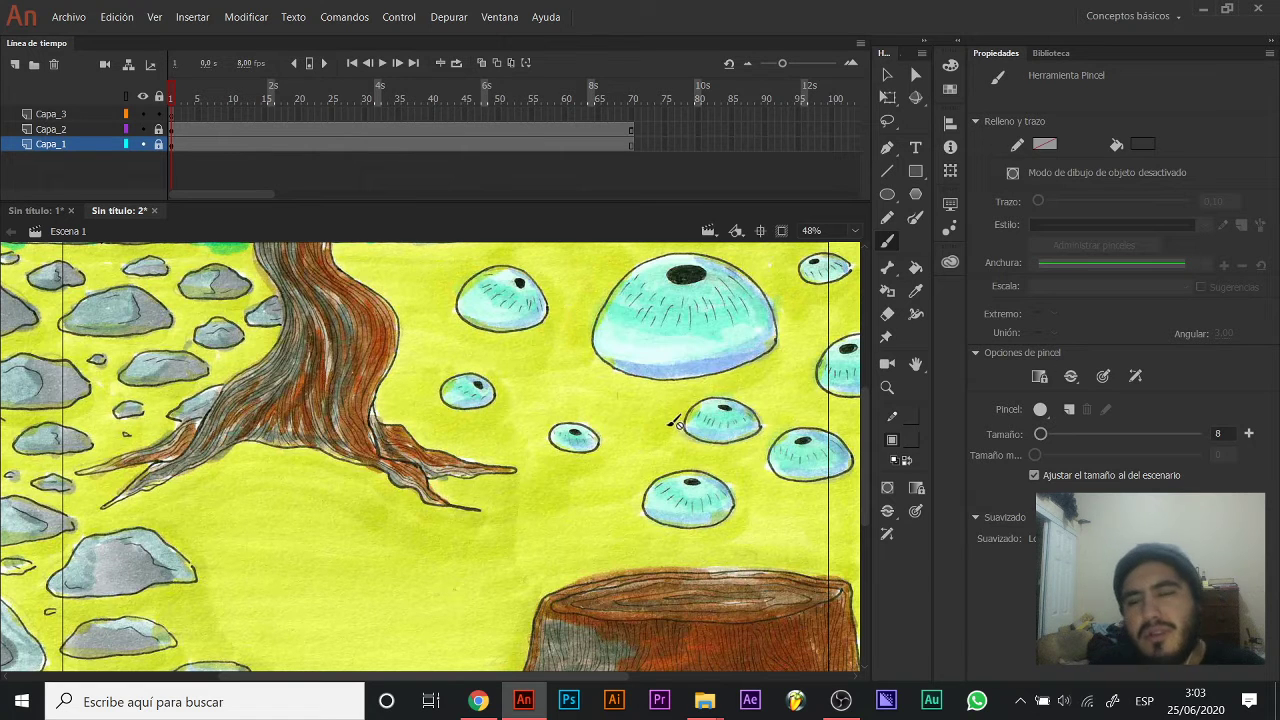
pyautogui.click(173, 117)
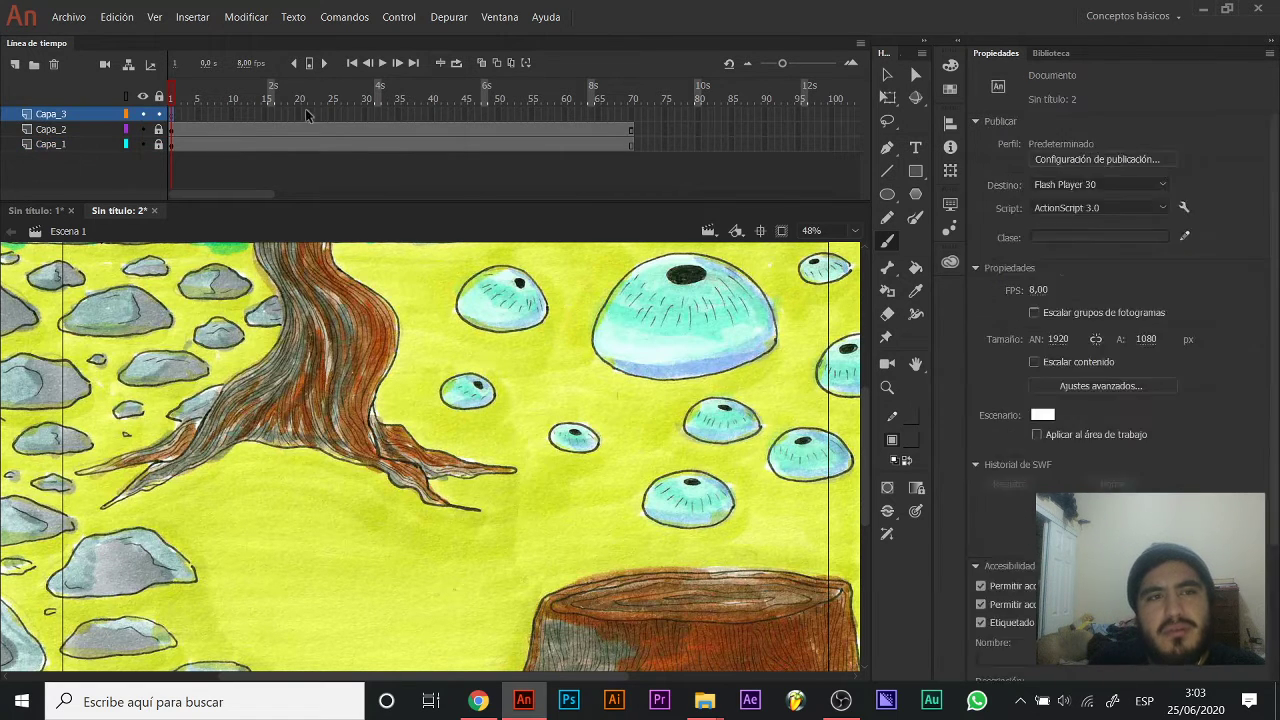
pyautogui.keyDown('shift'); pyautogui.click(630, 114); pyautogui.keyUp('shift')
pyautogui.press('F7')
pyautogui.moveTo(332, 88); pyautogui.dragTo(160, 82)
pyautogui.press('b')
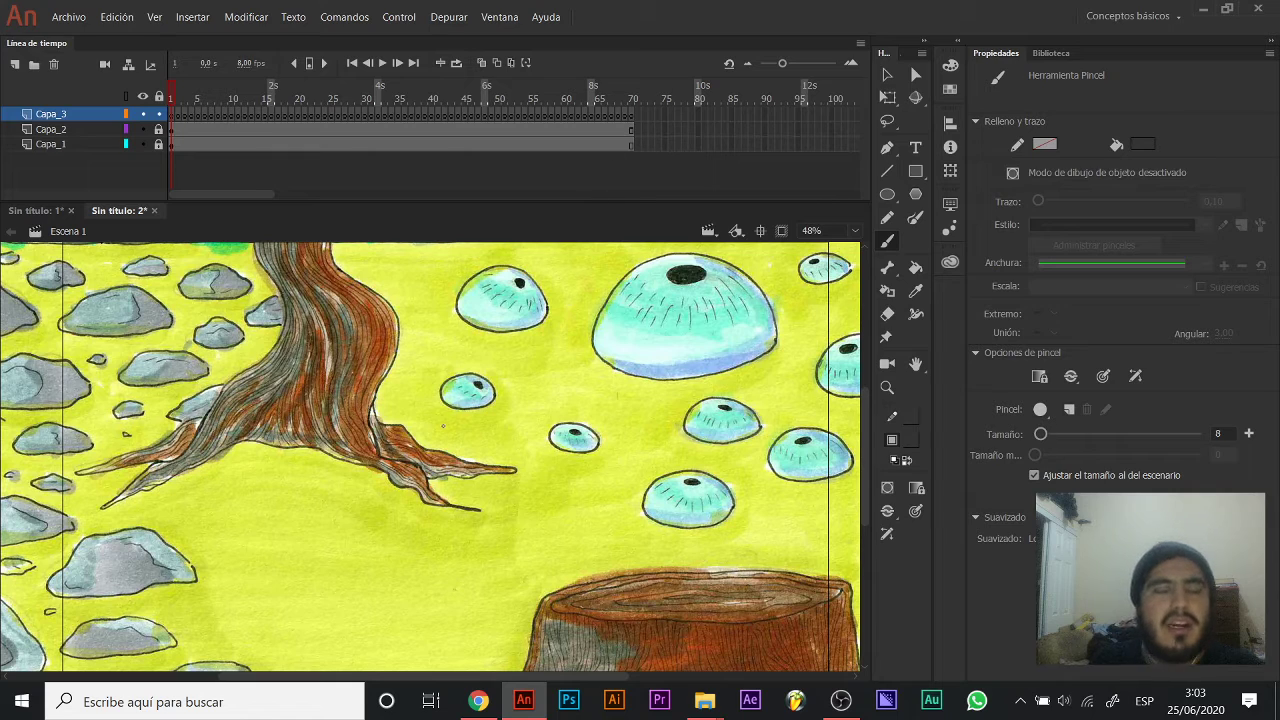
# Examine the tree trunk area of the background up close.
pyautogui.moveTo(459, 436); pyautogui.dragTo(507, 424)
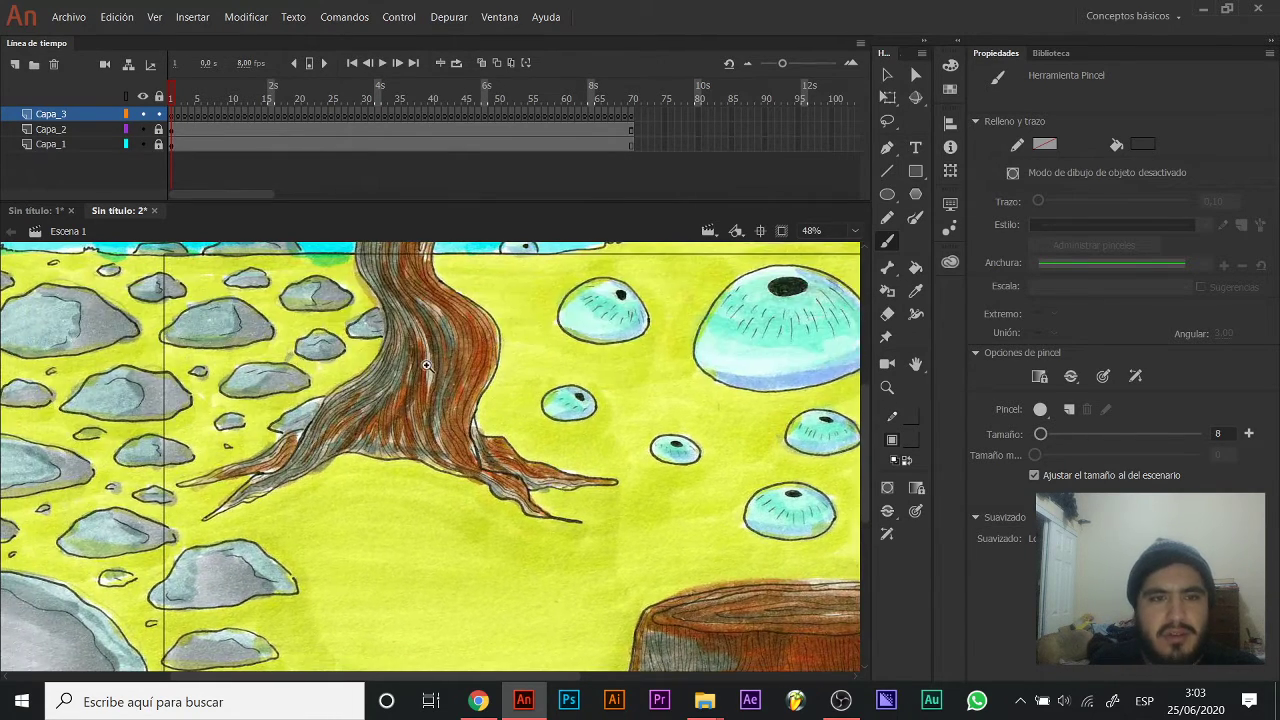
pyautogui.press('z')
pyautogui.click(425, 364)
pyautogui.moveTo(442, 468); pyautogui.dragTo(431, 380)
pyautogui.press('b')
pyautogui.moveTo(441, 304); pyautogui.dragTo(461, 398)
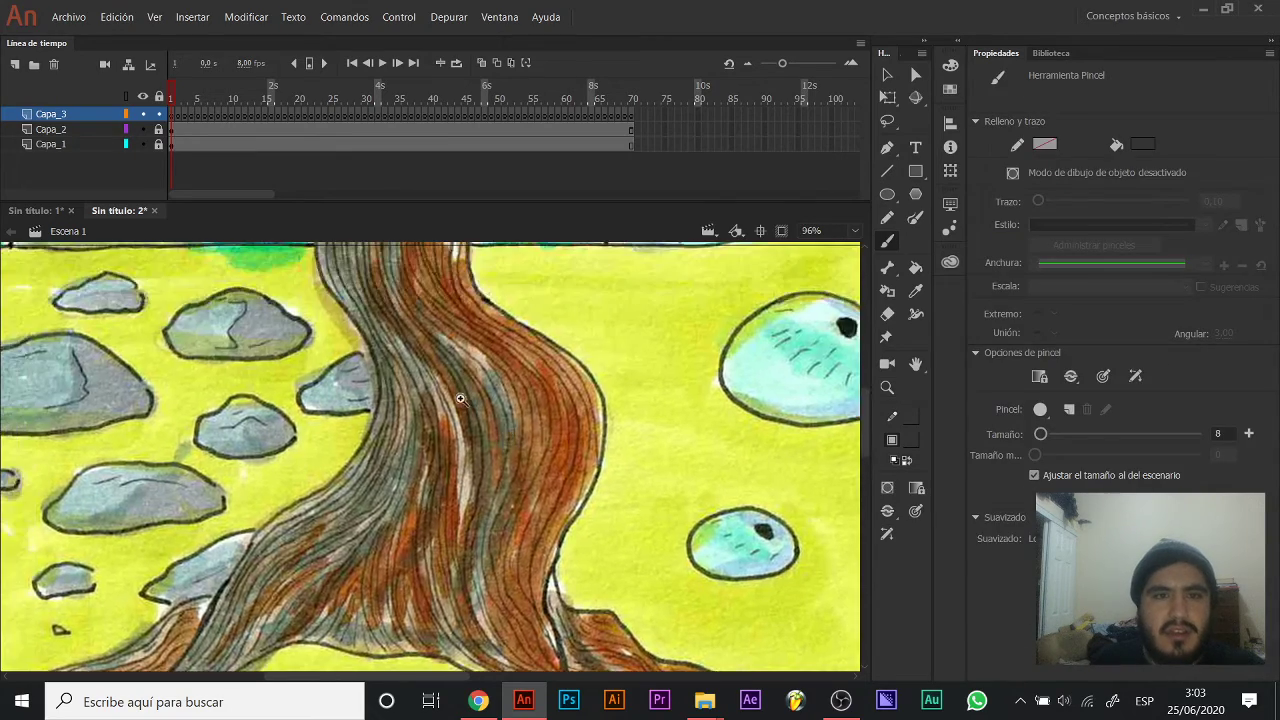
# Unlock Capa_2, reposition and resize the Eggo character sheet beside the tree trunk, and lock the layer again.
pyautogui.press('z')
pyautogui.keyDown('alt'); pyautogui.click(462, 399); pyautogui.keyUp('alt')
pyautogui.keyDown('alt'); pyautogui.click(462, 399); pyautogui.keyUp('alt')
pyautogui.click(466, 384)
pyautogui.moveTo(438, 454); pyautogui.dragTo(512, 279)
pyautogui.press('v')
pyautogui.click(160, 130)
pyautogui.moveTo(369, 317); pyautogui.dragTo(667, 543)
pyautogui.moveTo(505, 528); pyautogui.dragTo(436, 425)
pyautogui.press('q')
pyautogui.moveTo(378, 267); pyautogui.dragTo(265, 201)
pyautogui.moveTo(412, 449); pyautogui.dragTo(561, 433)
pyautogui.click(160, 130)
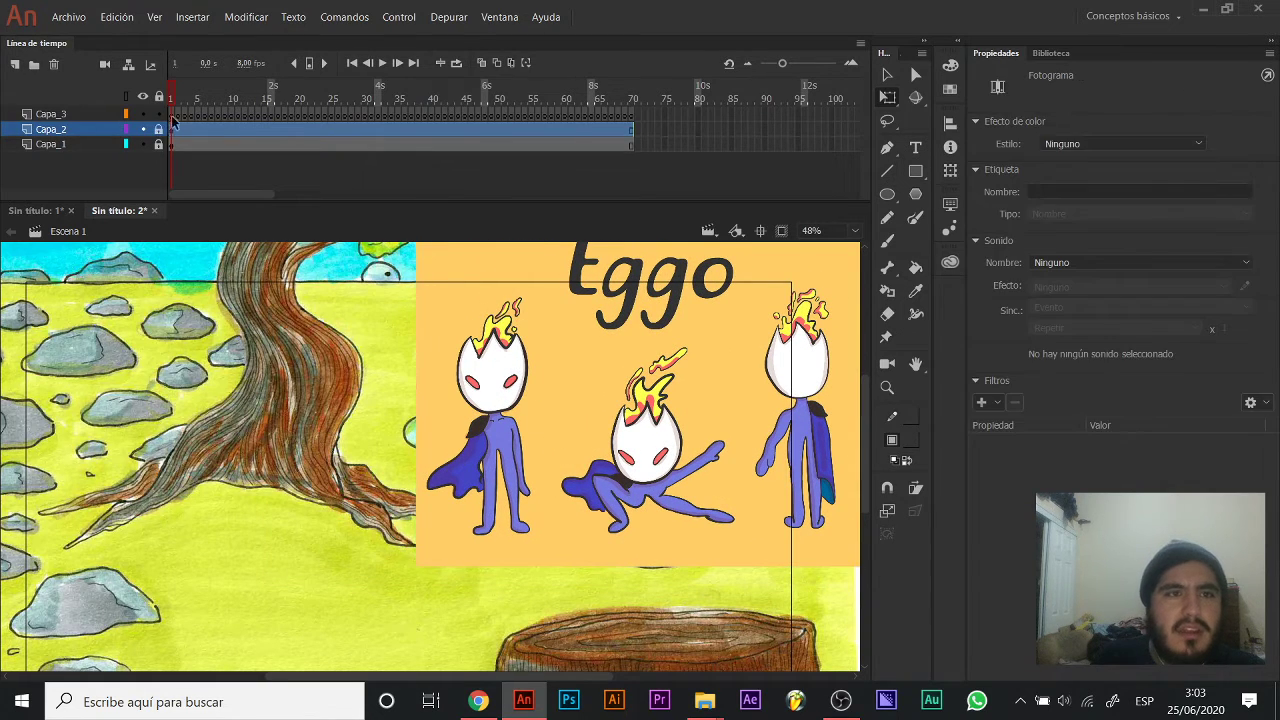
# Try a curved brush stroke on Capa_3 beside the first Eggo pose's head and undo it.
pyautogui.click(171, 115)
pyautogui.press('z')
pyautogui.click(345, 382)
pyautogui.press('b')
pyautogui.moveTo(357, 413); pyautogui.dragTo(362, 268)
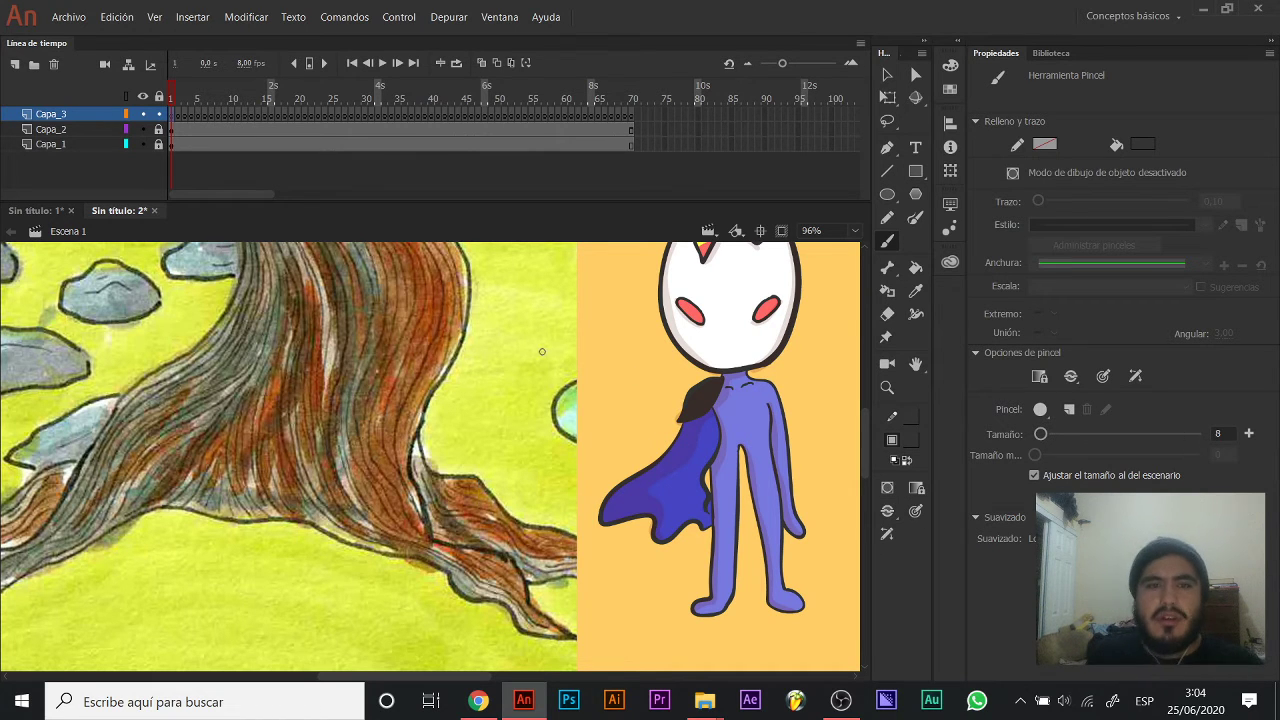
pyautogui.moveTo(514, 360); pyautogui.dragTo(510, 414)
pyautogui.moveTo(605, 331); pyautogui.dragTo(649, 434)
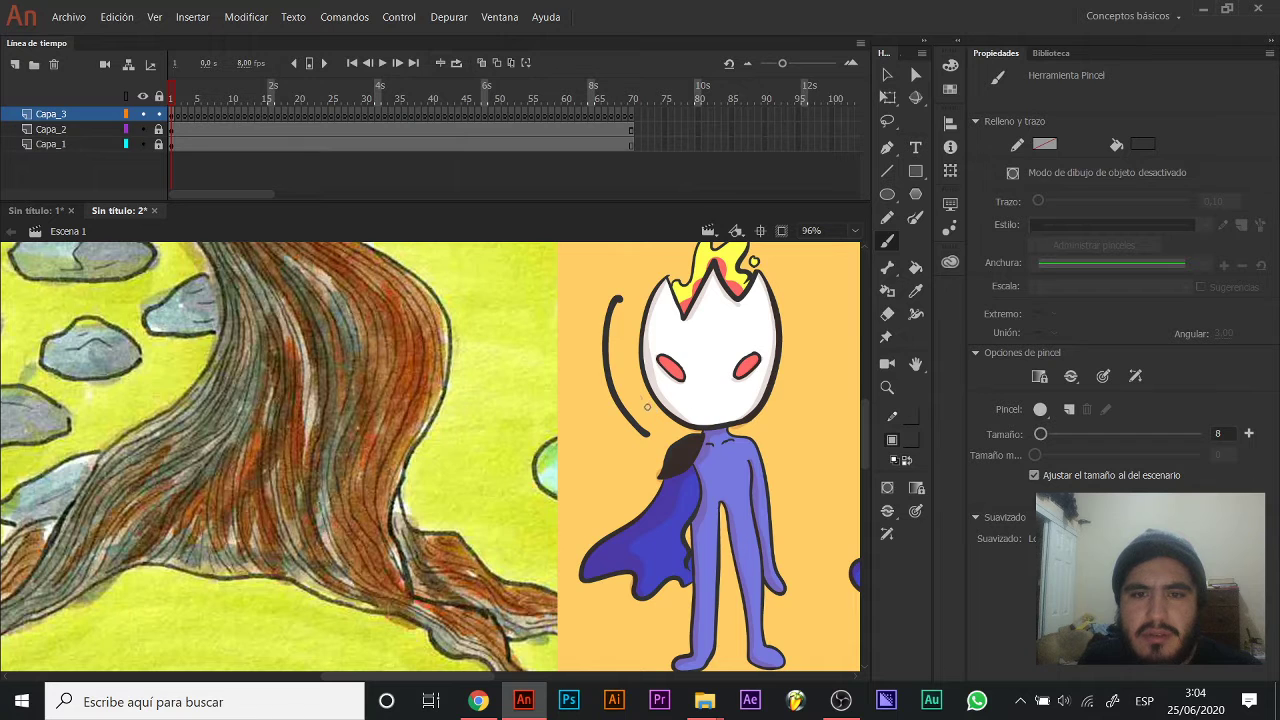
pyautogui.hotkey('ctrl', 'z')
pyautogui.moveTo(427, 390); pyautogui.dragTo(485, 352)
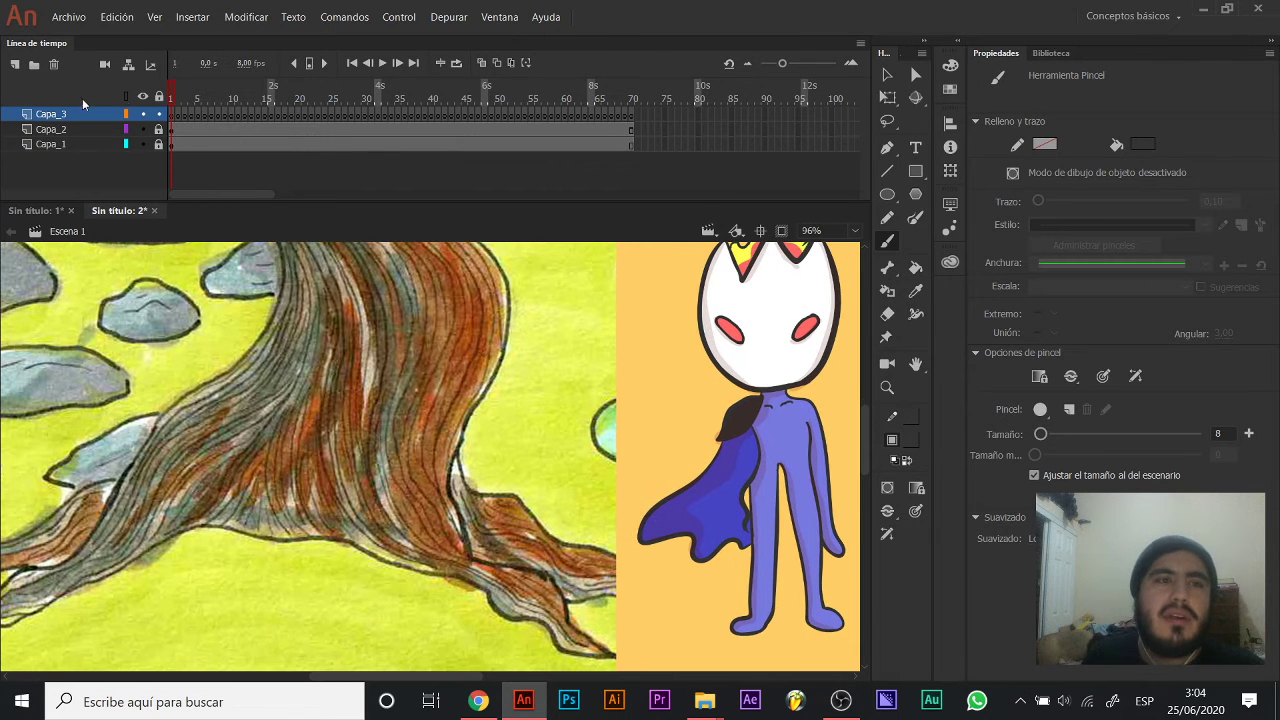
# Add a layer between Capa_2 and Capa_1 and draw a rectangle about 2144 by 1317 px covering the whole stage.
pyautogui.click(15, 64)
pyautogui.moveTo(78, 120); pyautogui.dragTo(84, 150)
pyautogui.press('z')
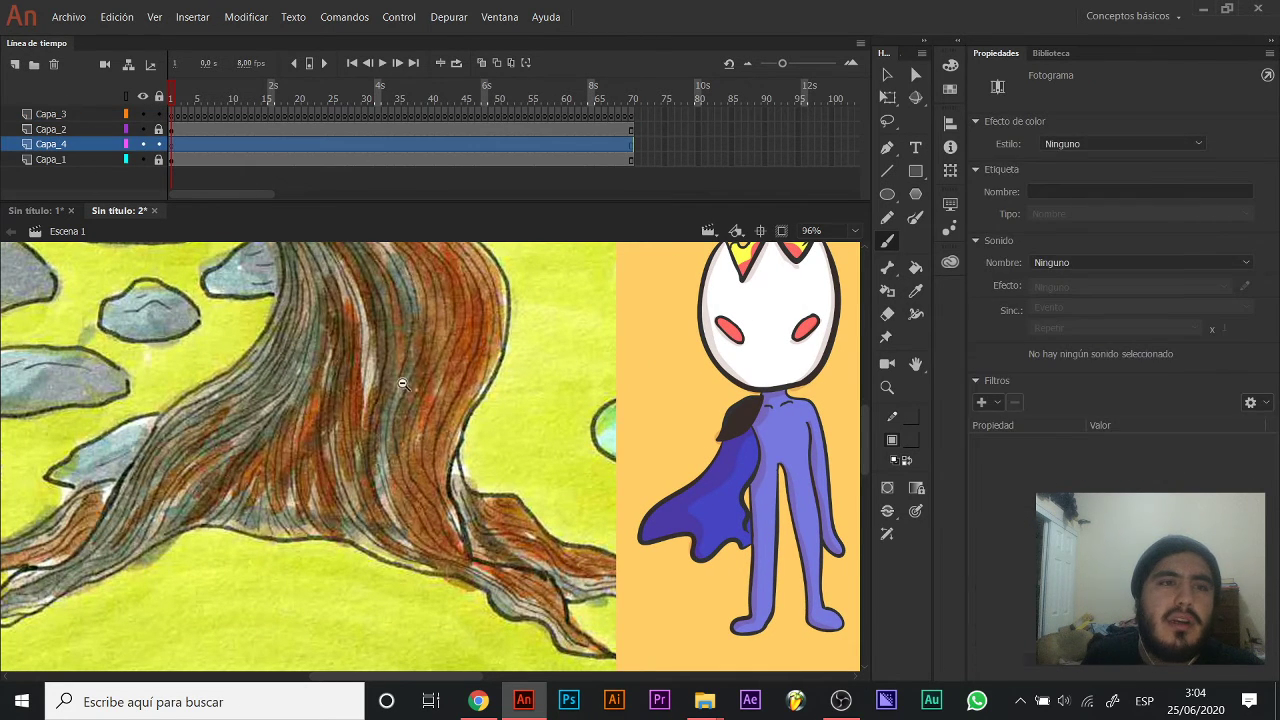
pyautogui.keyDown('alt'); pyautogui.click(421, 430); pyautogui.keyUp('alt')
pyautogui.keyDown('alt'); pyautogui.click(421, 430); pyautogui.keyUp('alt')
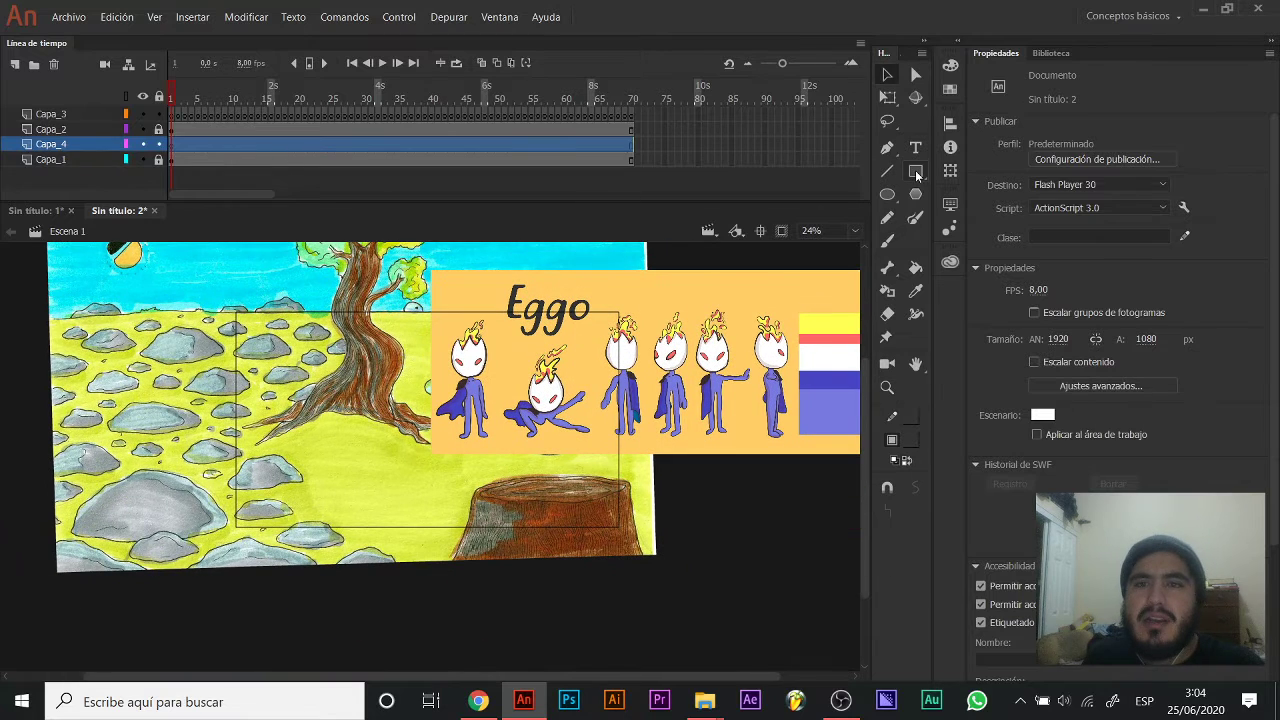
pyautogui.press('r')
pyautogui.moveTo(212, 292); pyautogui.dragTo(641, 555)
pyautogui.click(546, 502)
# Set the rectangle's fill to semi-transparent white so it veils the background.
pyautogui.click(914, 442)
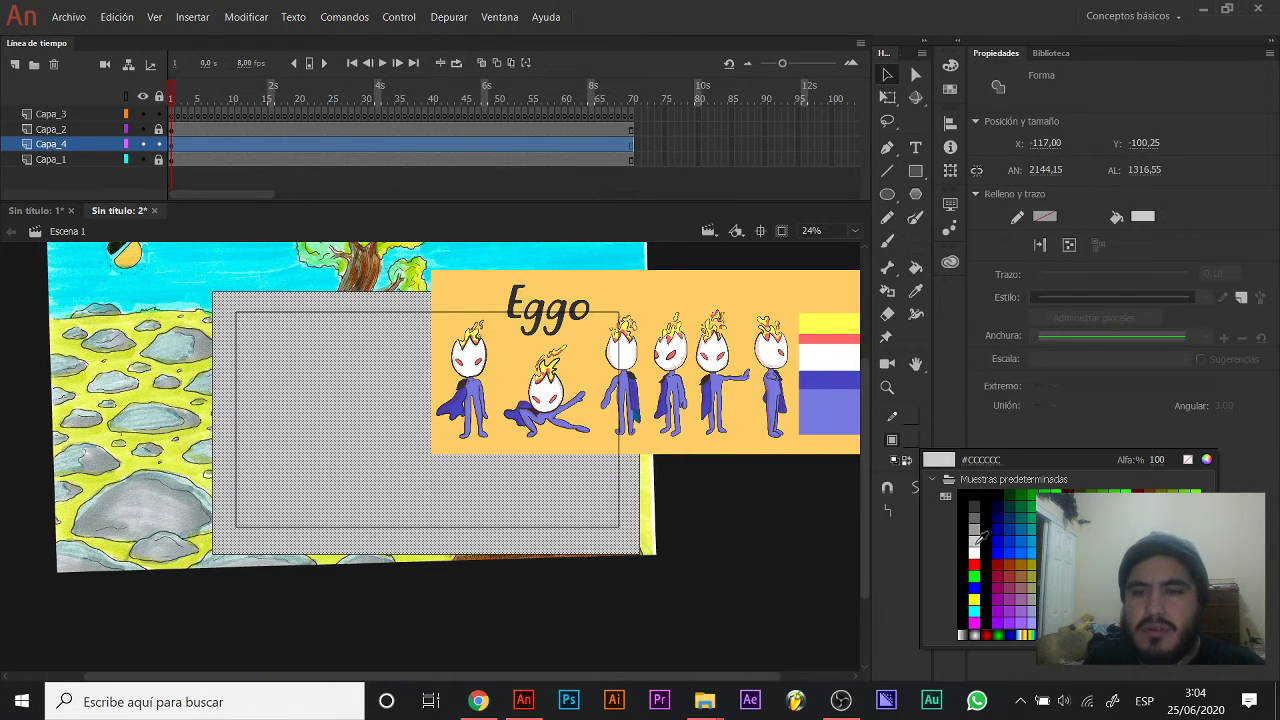
pyautogui.click(962, 560)
pyautogui.click(911, 440)
pyautogui.click(1161, 459)
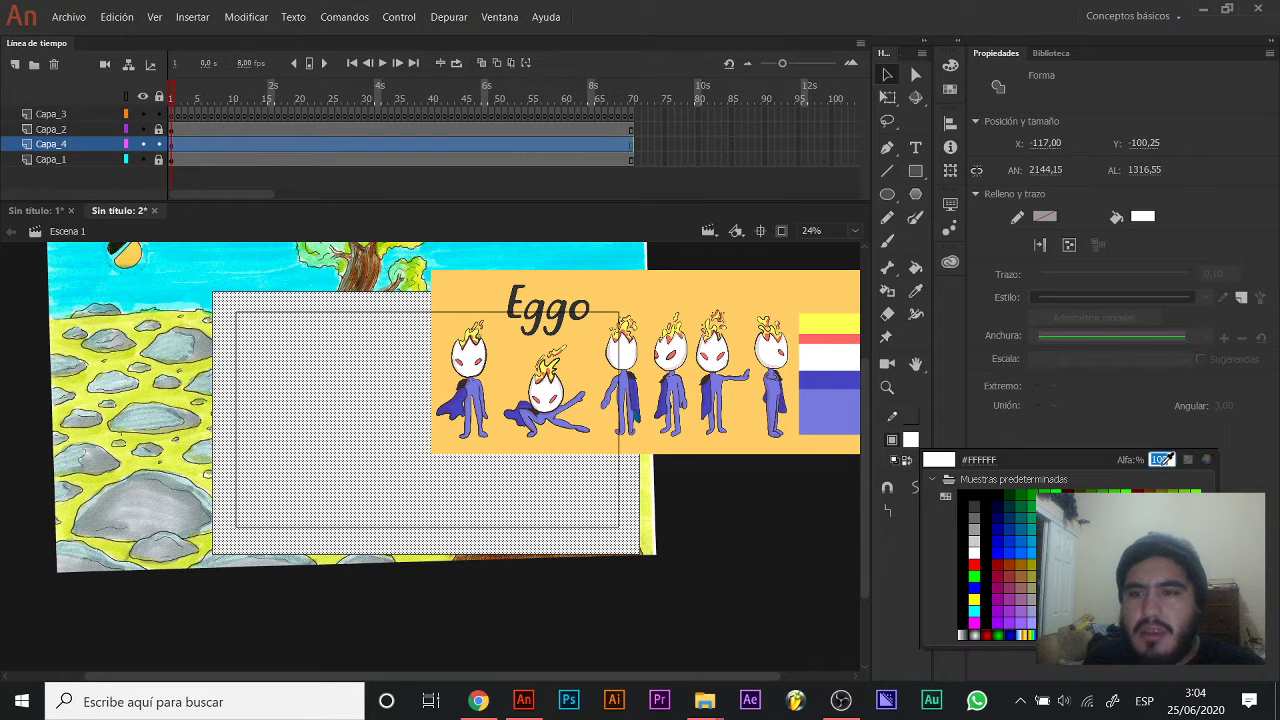
pyautogui.write('0')
pyautogui.press('Return')
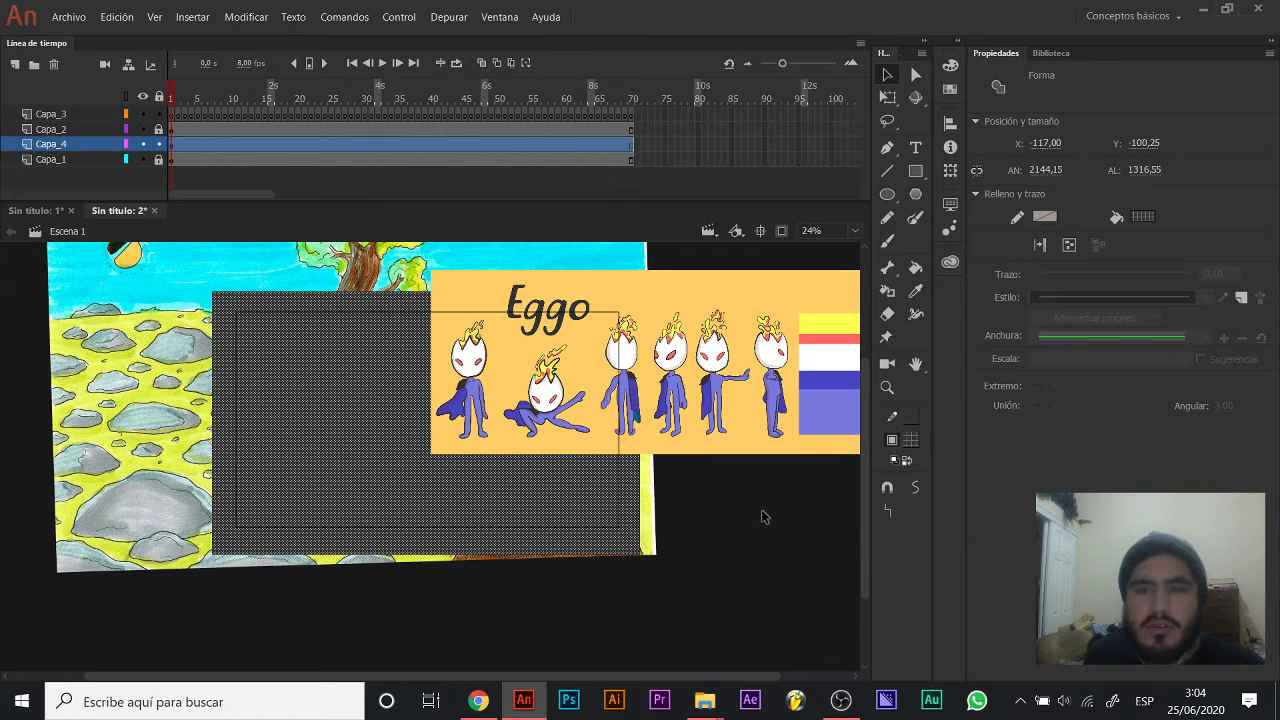
pyautogui.click(756, 524)
pyautogui.click(378, 425)
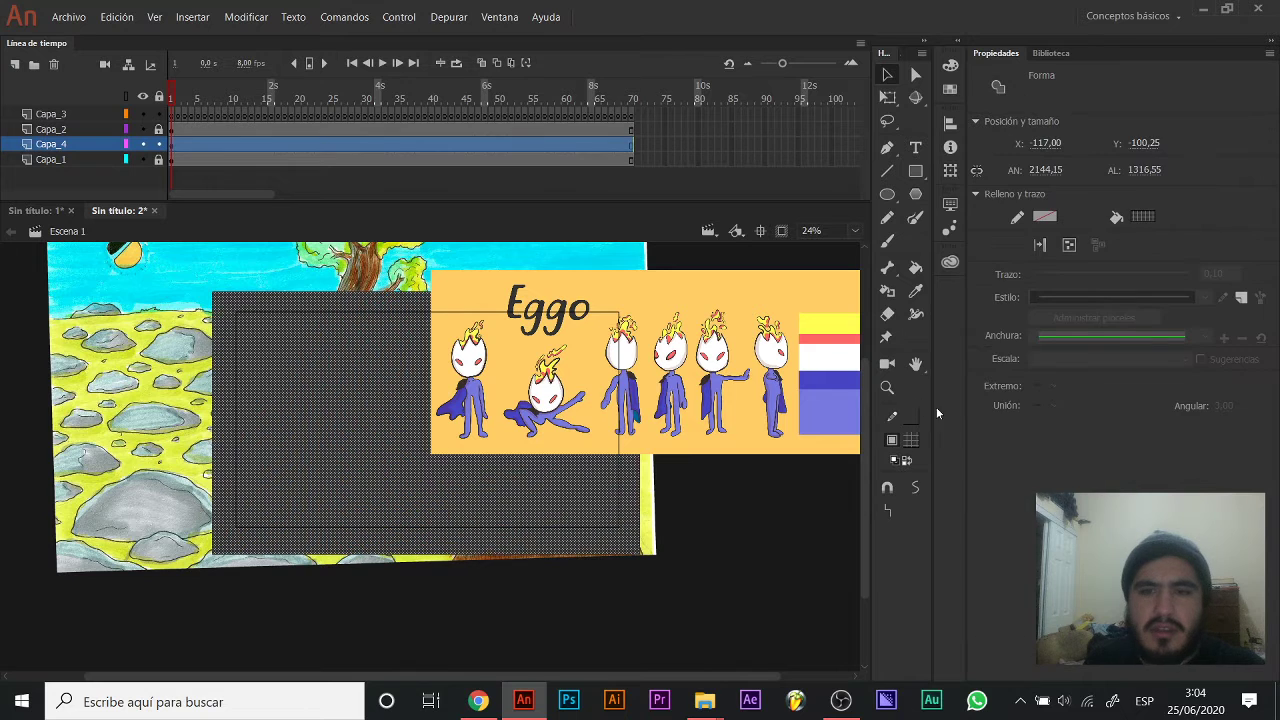
pyautogui.click(912, 441)
pyautogui.click(974, 553)
pyautogui.click(699, 566)
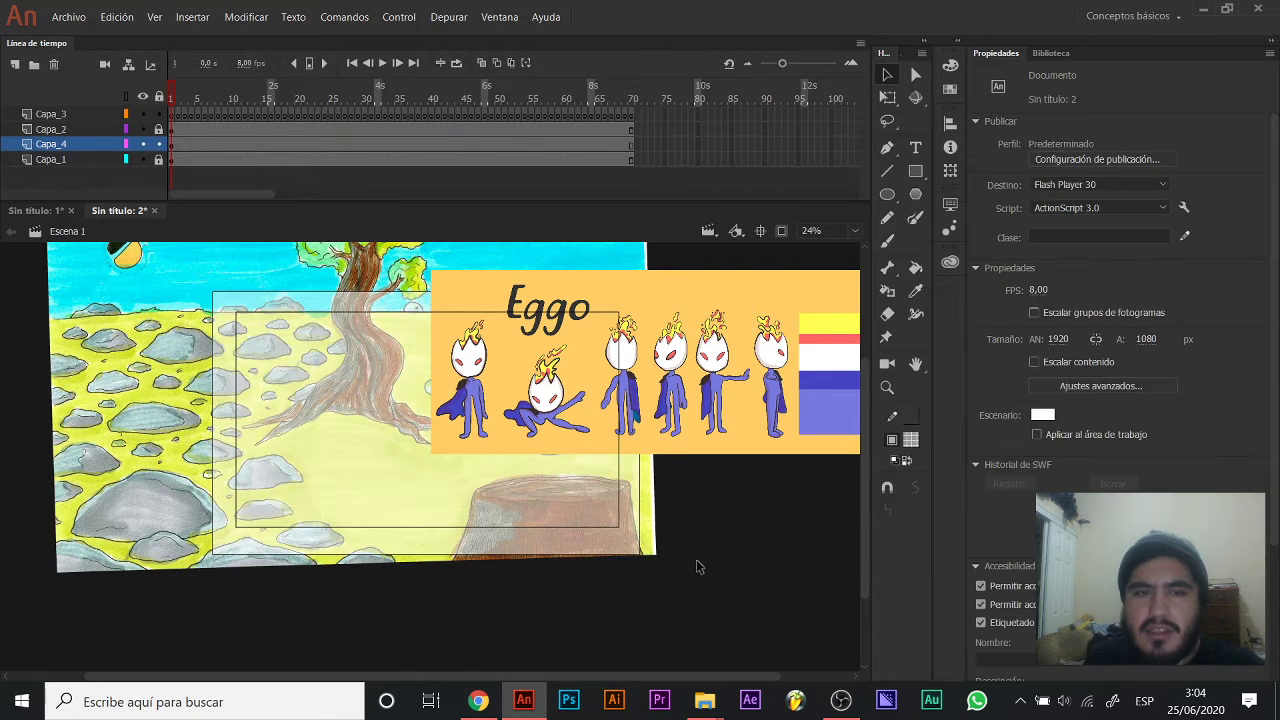
# Lock the white overlay layer Capa_4, try a brush mark on it and decline to unlock the layer.
pyautogui.press('z')
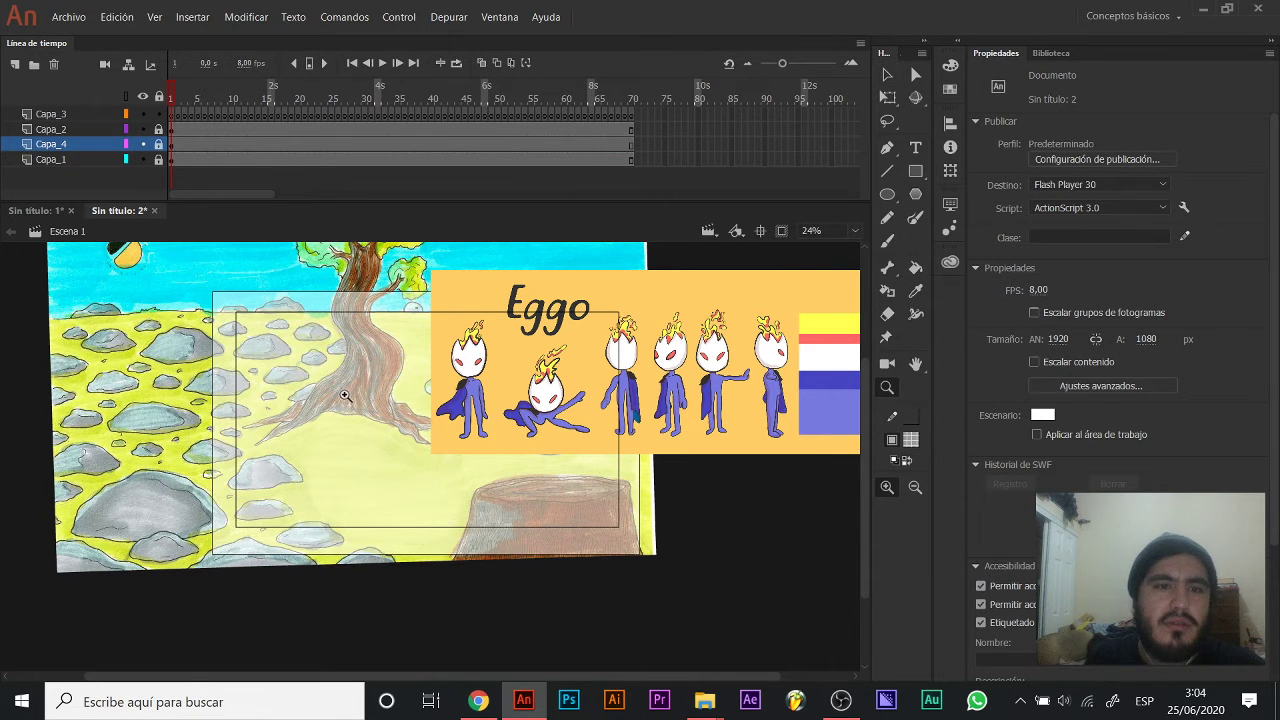
pyautogui.click(345, 396)
pyautogui.click(417, 419)
pyautogui.moveTo(453, 418); pyautogui.dragTo(346, 357)
pyautogui.press('b')
pyautogui.click(434, 441)
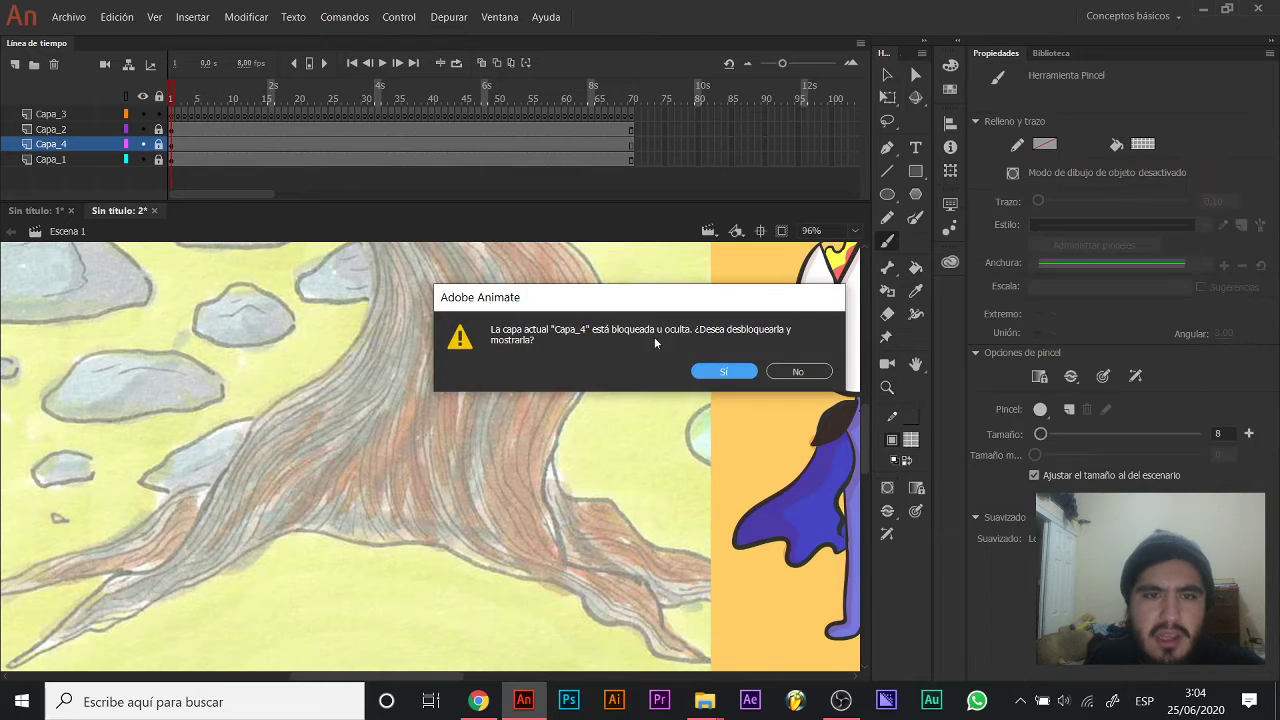
pyautogui.click(798, 372)
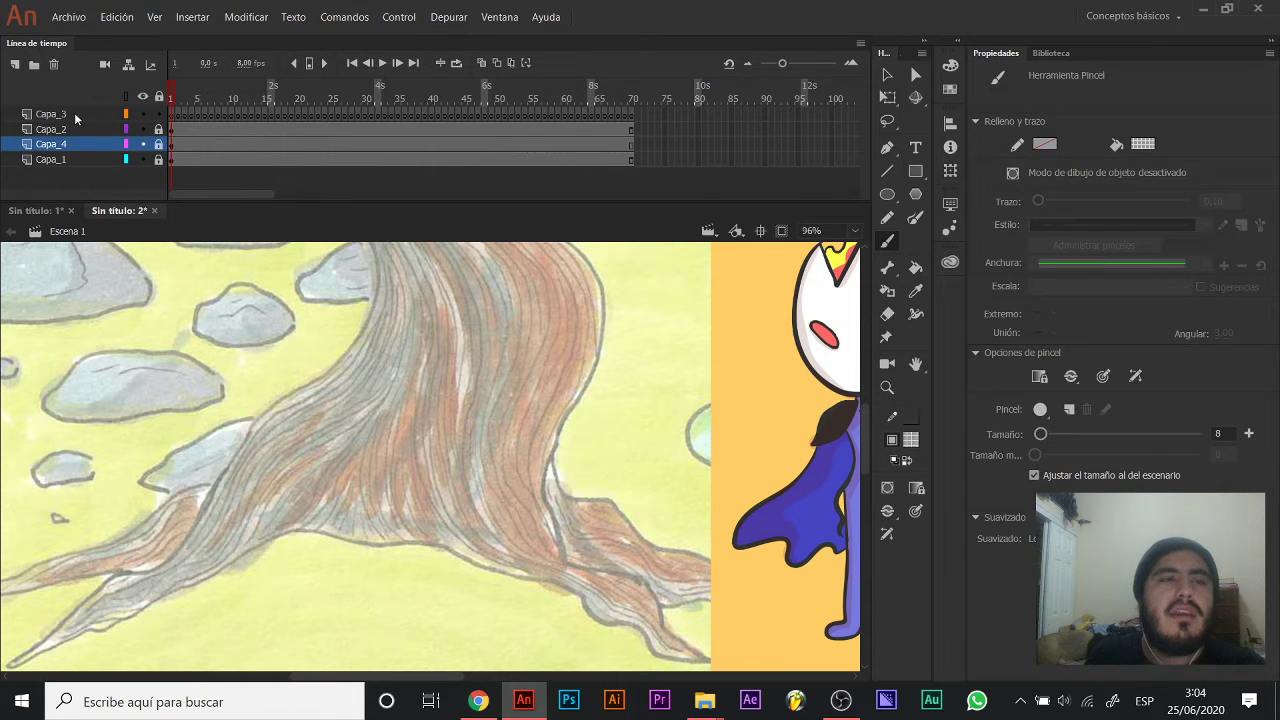
# Rename layer Capa_3 as boceto_.
pyautogui.click(70, 115)
pyautogui.doubleClick(68, 113)
pyautogui.write('boc')
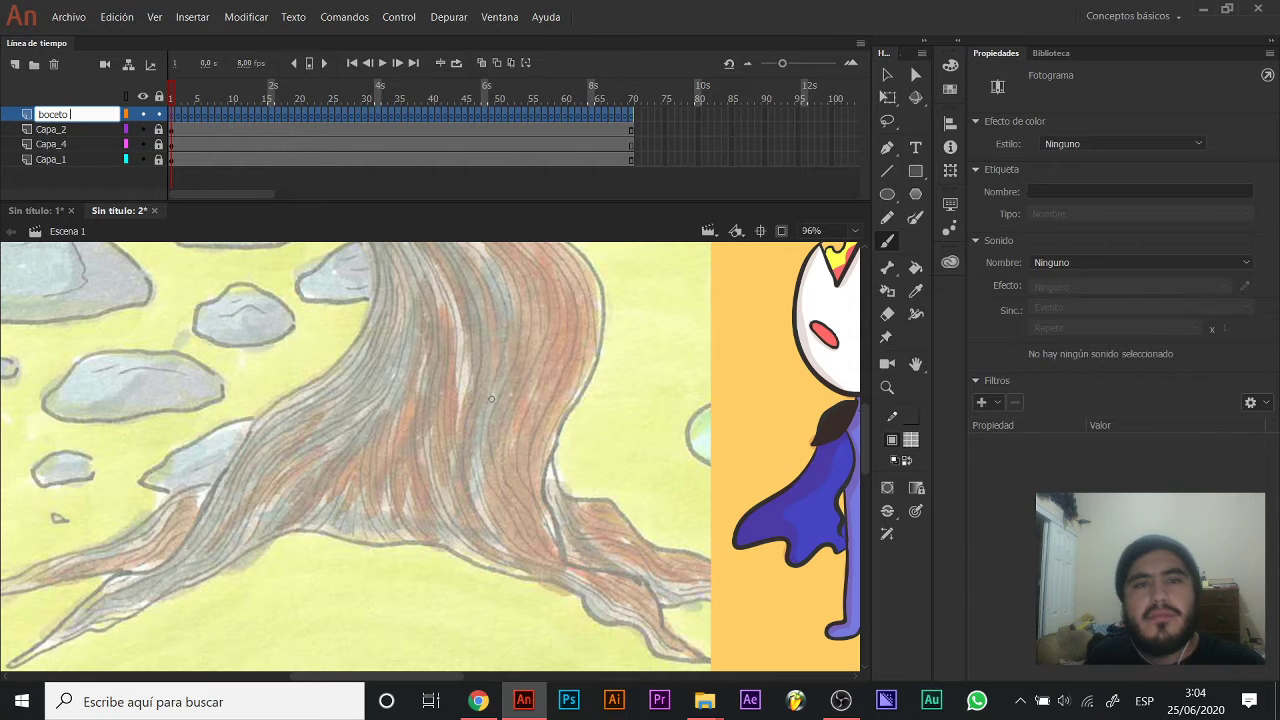
pyautogui.write('eto')
pyautogui.press('Return')
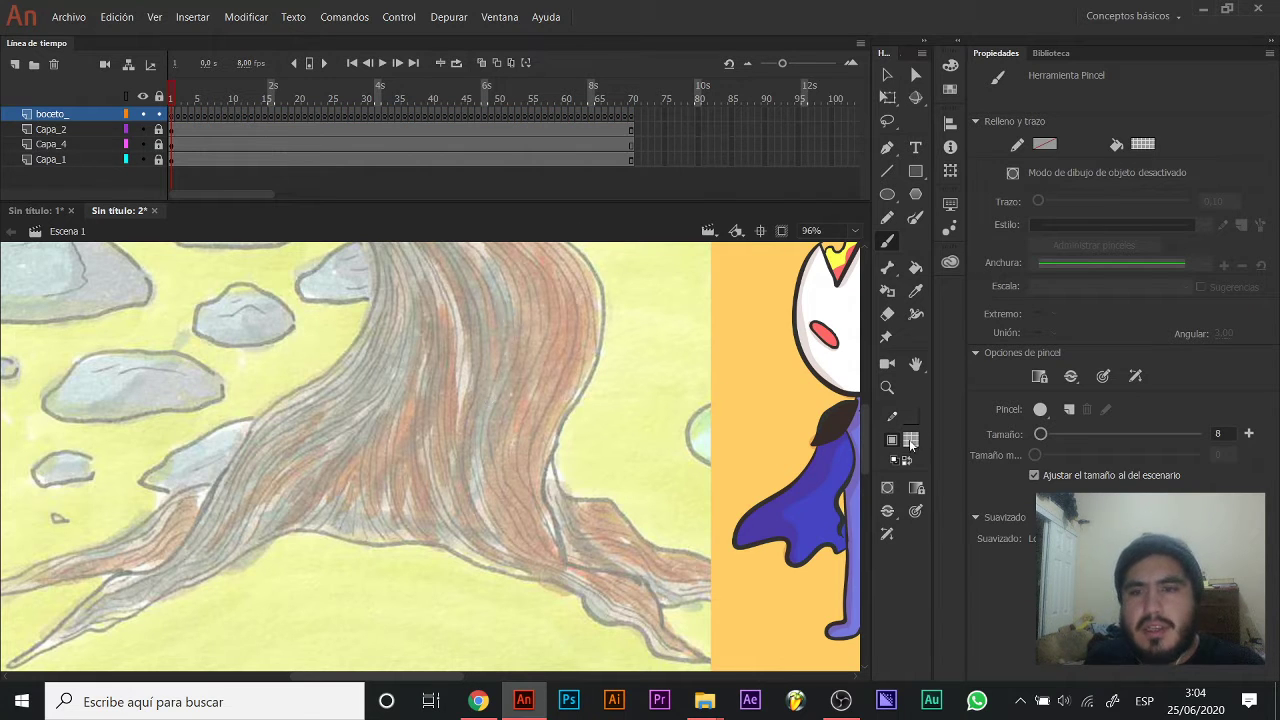
# Set the brush fill to dark grey and adjust its opacity.
pyautogui.click(910, 444)
pyautogui.click(973, 502)
pyautogui.click(913, 443)
pyautogui.click(1162, 462)
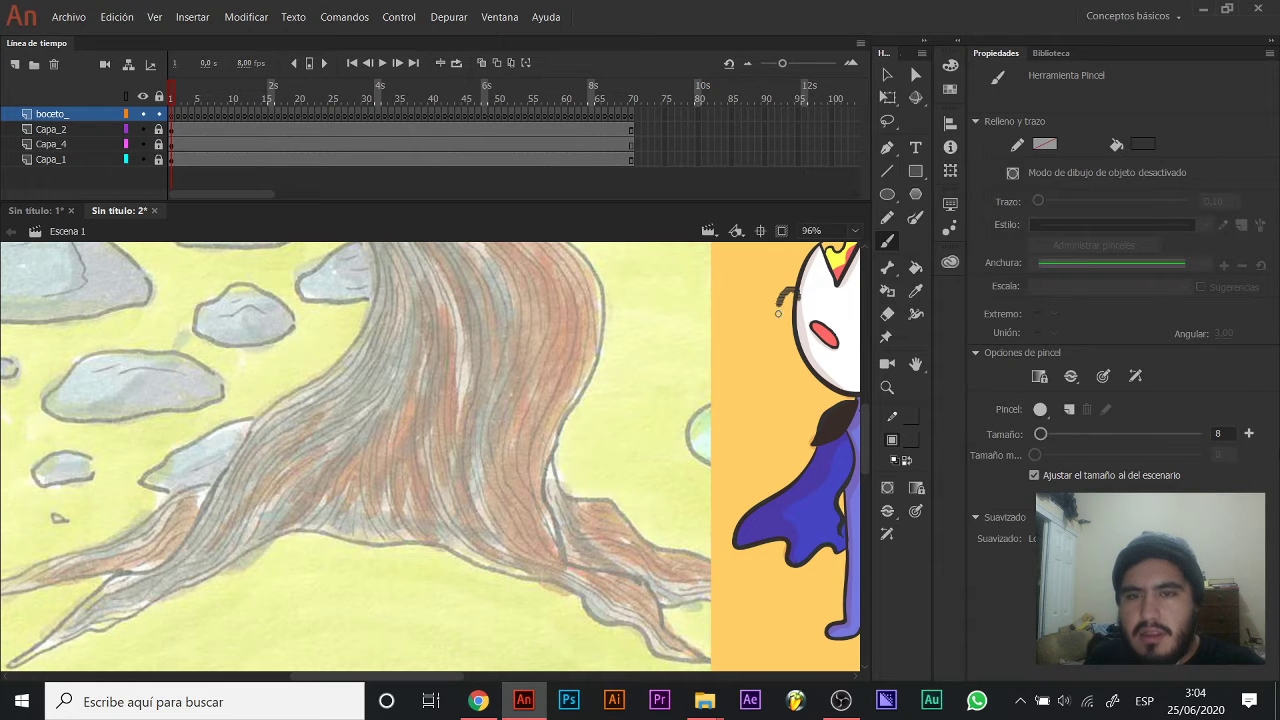
# Examine the colour palette on the character sheet and compare it with the Eggo poses.
pyautogui.moveTo(757, 394); pyautogui.dragTo(240, 394)
pyautogui.moveTo(800, 408); pyautogui.dragTo(210, 395)
pyautogui.hscroll(10, 660, 400)
pyautogui.press('z')
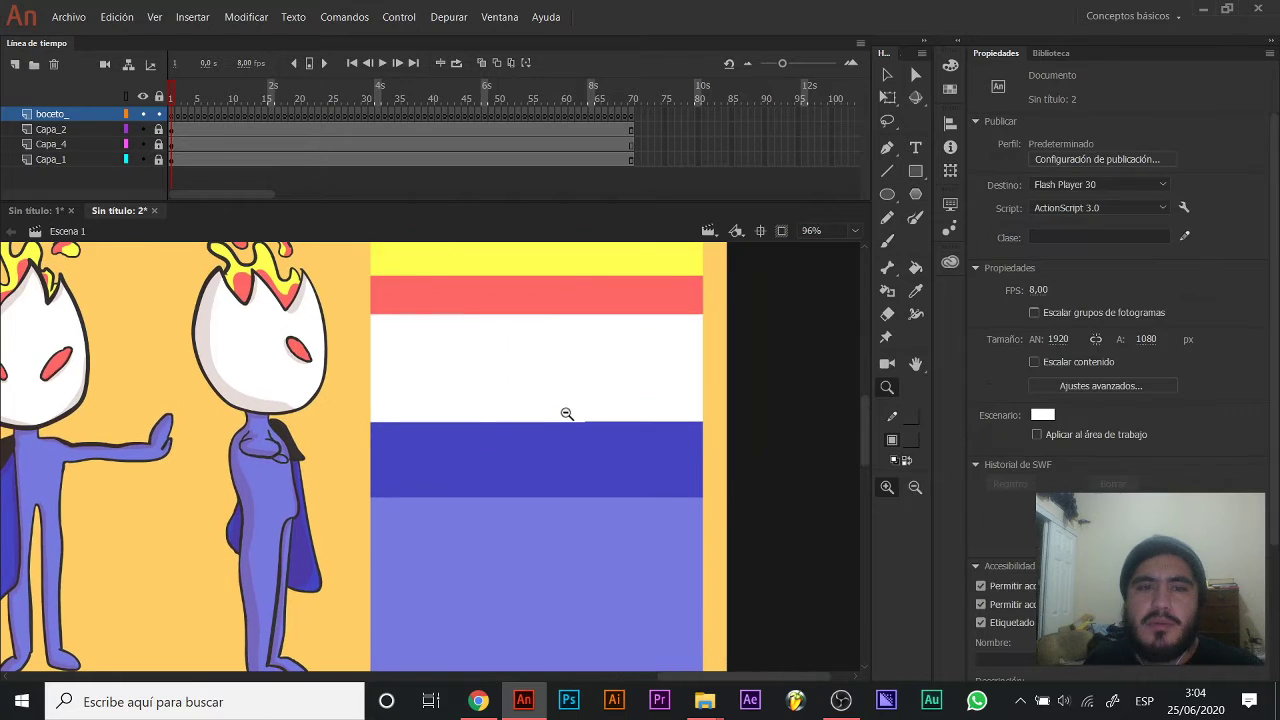
pyautogui.keyDown('alt'); pyautogui.click(566, 413); pyautogui.keyUp('alt')
pyautogui.press('v')
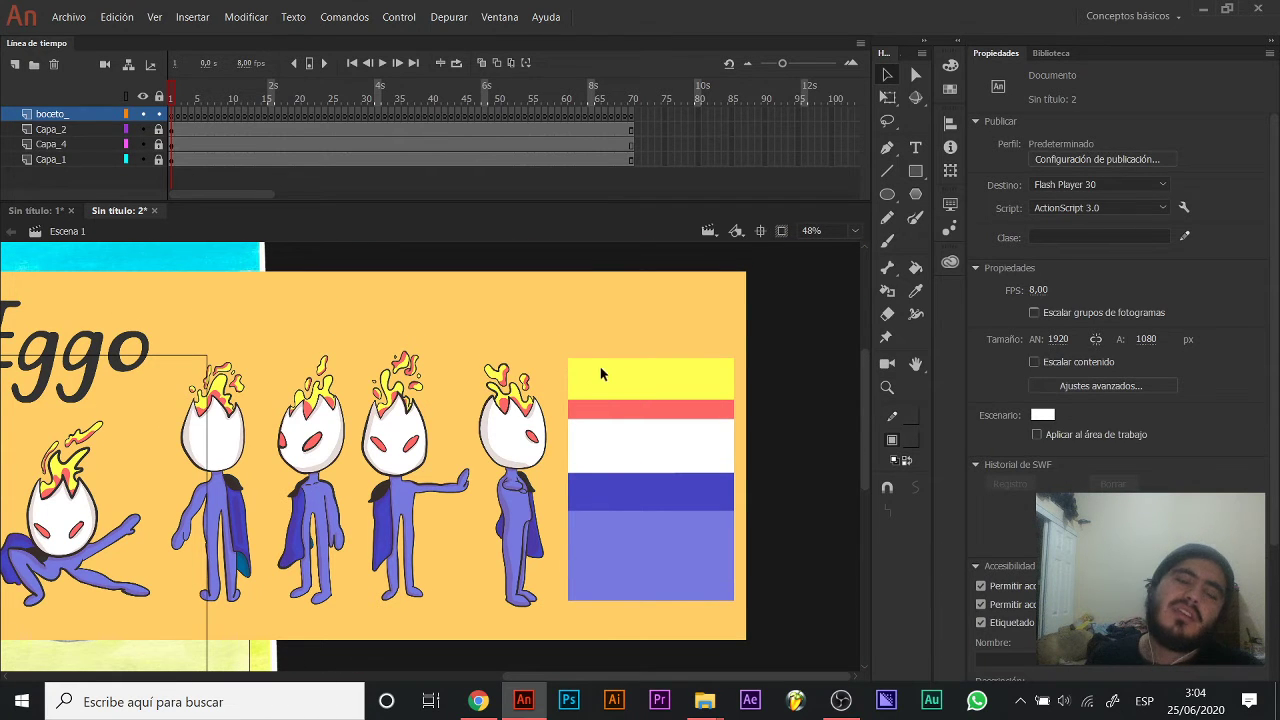
pyautogui.press('b')
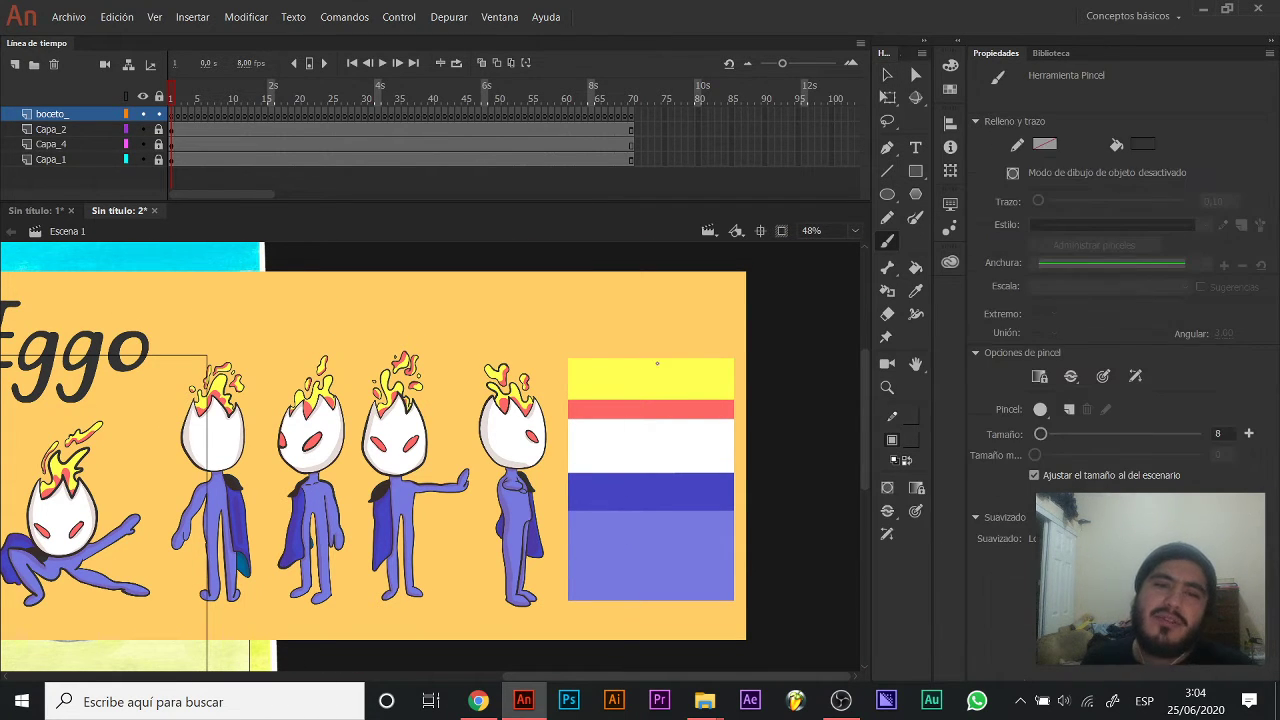
pyautogui.moveTo(560, 442); pyautogui.dragTo(562, 434)
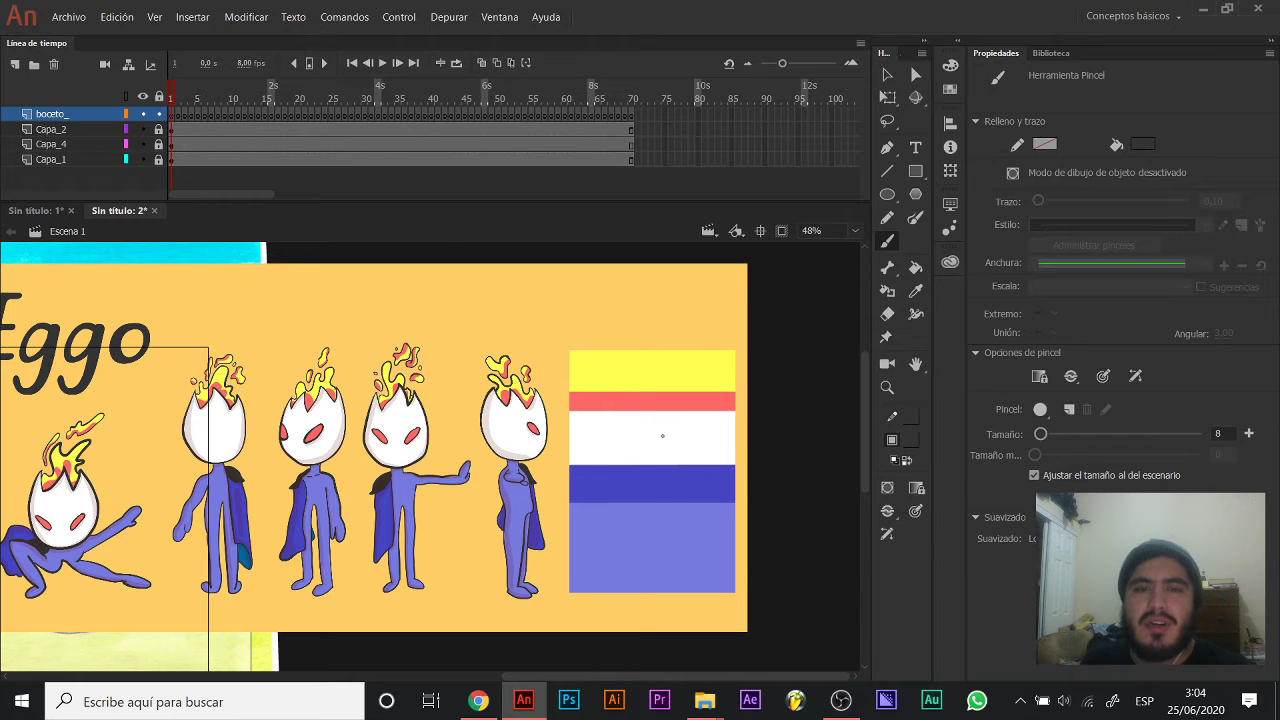
pyautogui.moveTo(557, 466); pyautogui.dragTo(610, 462)
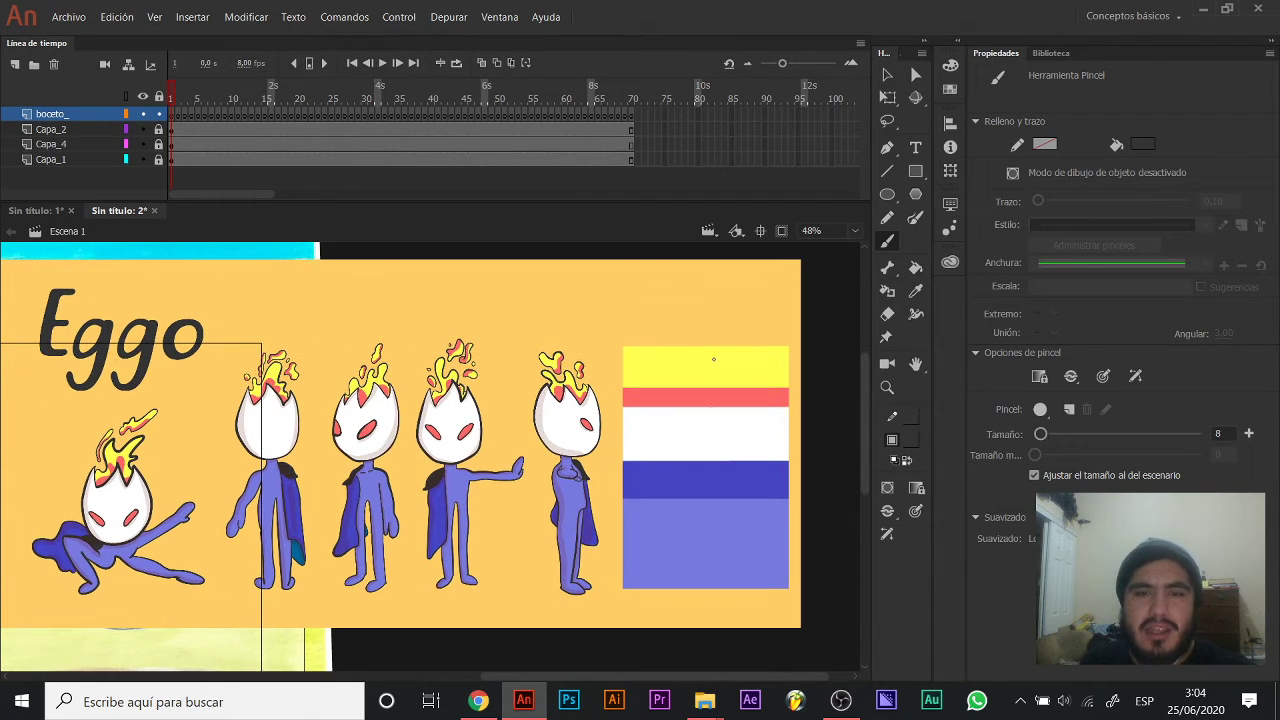
pyautogui.moveTo(346, 404); pyautogui.dragTo(562, 421)
pyautogui.moveTo(620, 466)
pyautogui.mouseDown()
pyautogui.moveTo(497, 435)
pyautogui.moveTo(364, 429)
pyautogui.mouseUp()
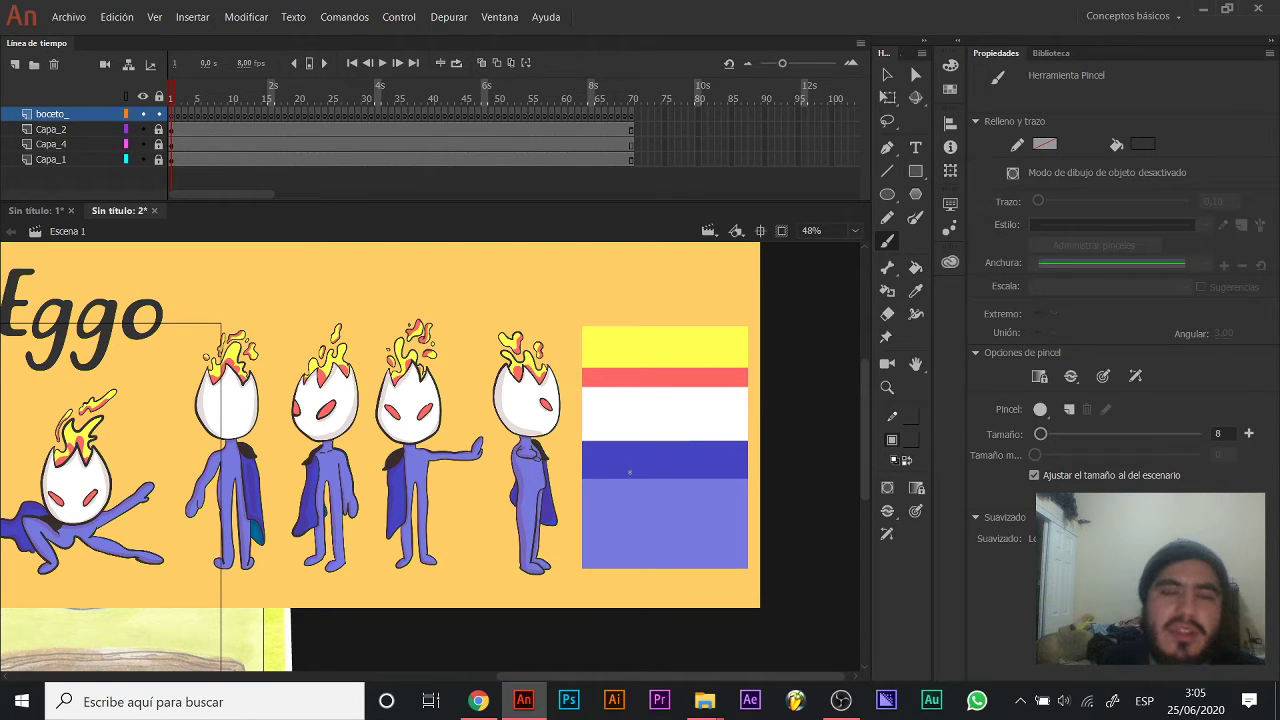
pyautogui.moveTo(442, 426); pyautogui.dragTo(500, 397)
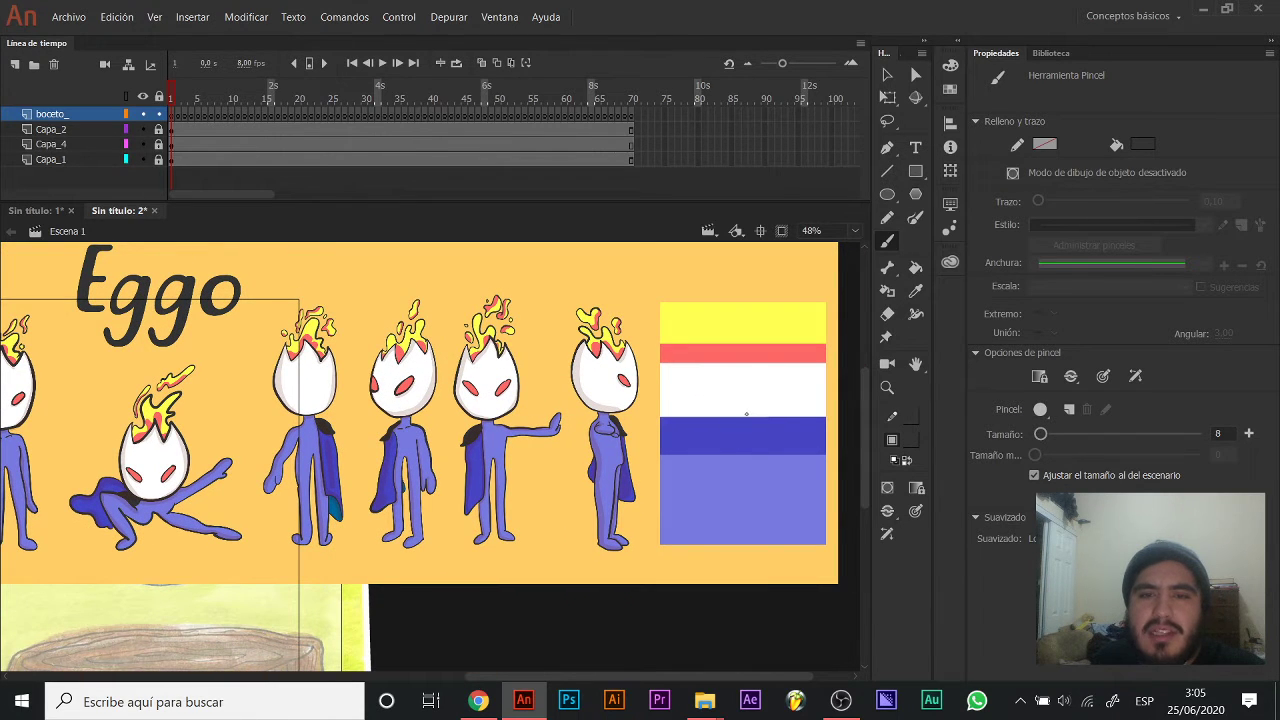
# Try a short brush stroke over the colour palette, undo it and return to the first Eggo poses.
pyautogui.moveTo(711, 422); pyautogui.dragTo(704, 451)
pyautogui.hotkey('ctrl', 'z')
pyautogui.moveTo(450, 442)
pyautogui.mouseDown()
pyautogui.moveTo(743, 409)
pyautogui.moveTo(612, 468)
pyautogui.mouseUp()
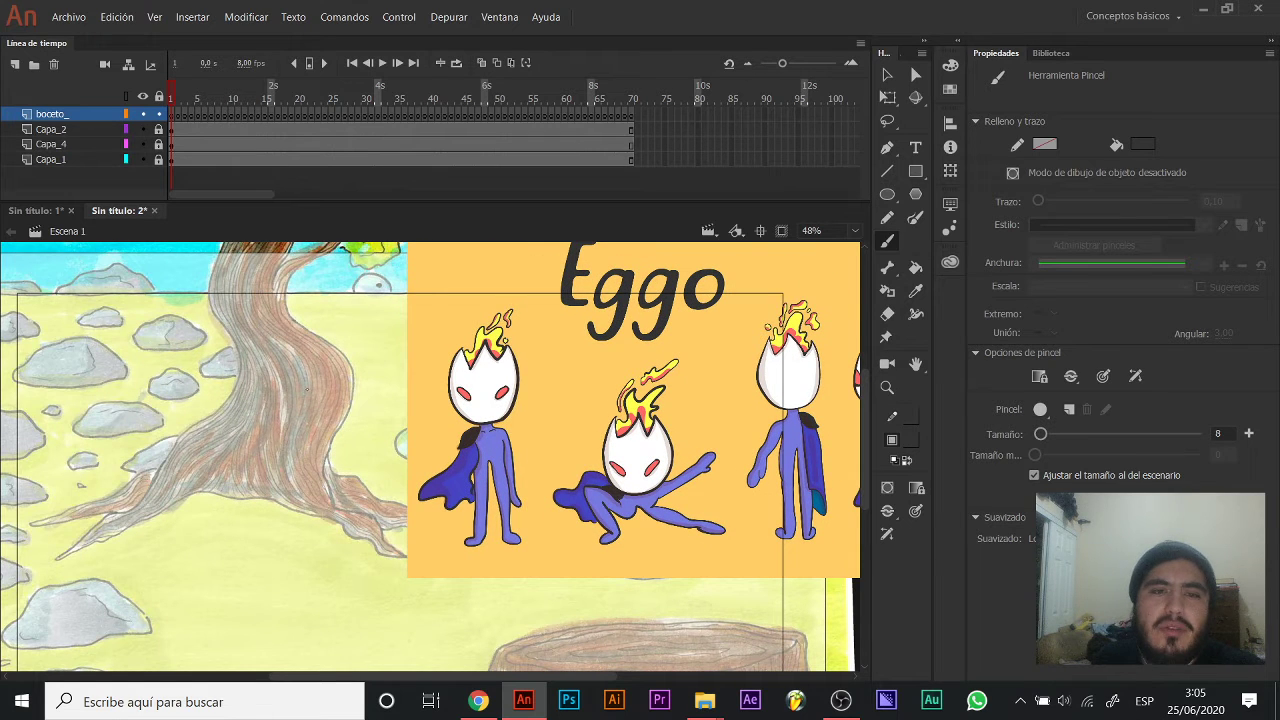
# Draw Eggo's egg-shaped head outline over the tree trunk on frame 1, undoing the failed strokes.
pyautogui.hotkey('ctrl', '=')
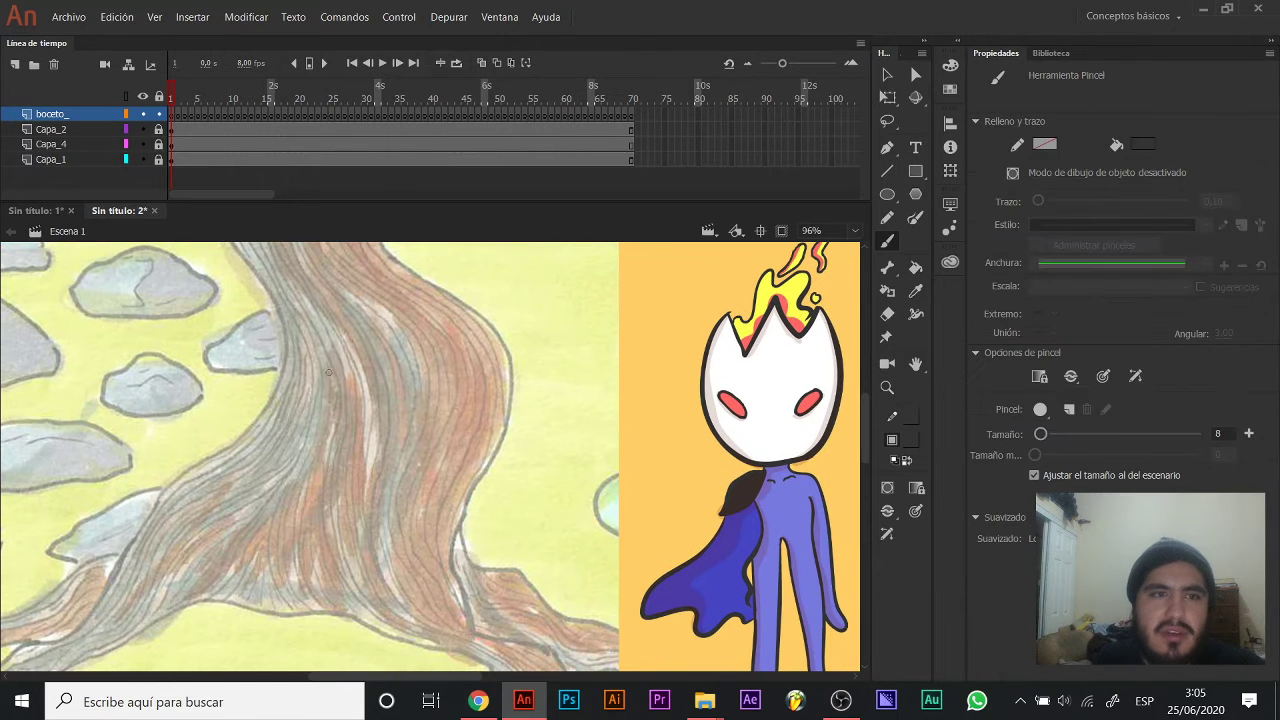
pyautogui.moveTo(355, 307)
pyautogui.mouseDown()
pyautogui.moveTo(424, 441)
pyautogui.moveTo(322, 302)
pyautogui.moveTo(358, 438)
pyautogui.moveTo(437, 354)
pyautogui.moveTo(343, 290)
pyautogui.moveTo(308, 389)
pyautogui.moveTo(426, 417)
pyautogui.moveTo(401, 269)
pyautogui.moveTo(388, 324)
pyautogui.moveTo(313, 364)
pyautogui.moveTo(344, 444)
pyautogui.moveTo(430, 433)
pyautogui.moveTo(456, 354)
pyautogui.moveTo(417, 290)
pyautogui.moveTo(357, 284)
pyautogui.mouseUp()
pyautogui.hotkey('ctrl', 'z')
pyautogui.hotkey('ctrl', 'z')
pyautogui.hotkey('ctrl', 'z')
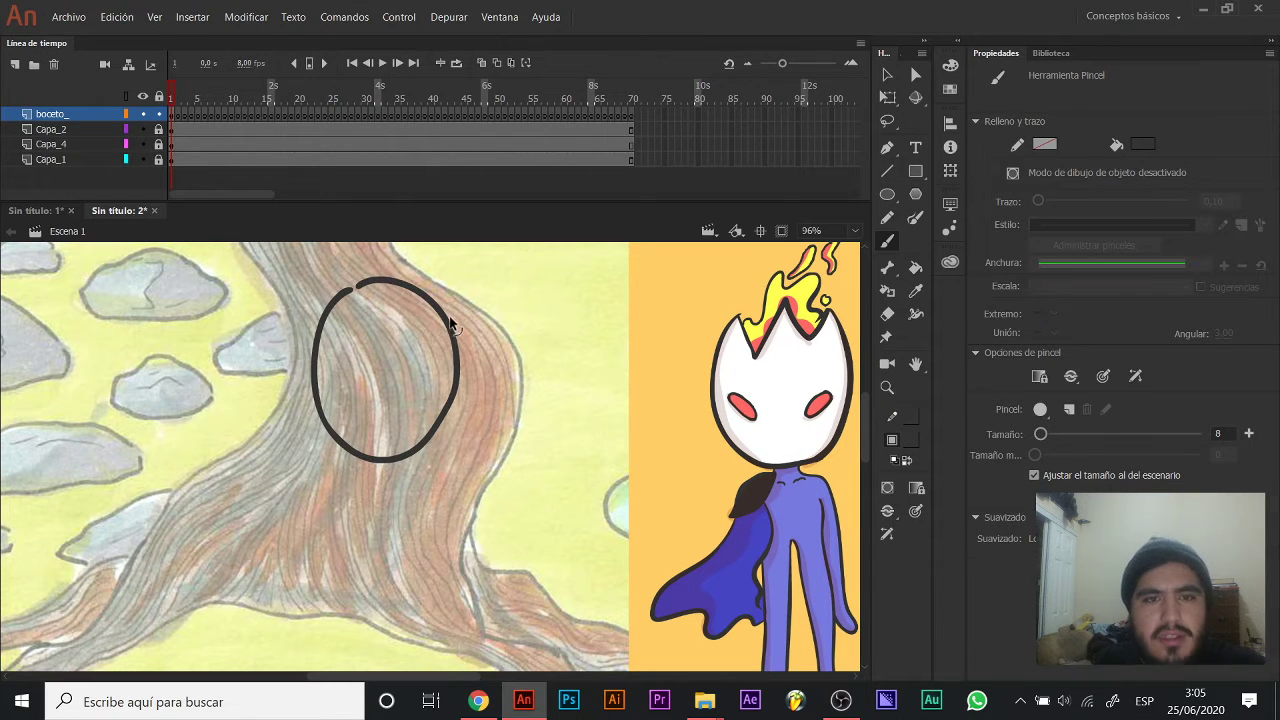
# Free-transform the head outline to a slightly smaller size and straighten it above the tree trunk.
pyautogui.press('q')
pyautogui.click(452, 325)
pyautogui.moveTo(459, 275); pyautogui.dragTo(434, 314)
pyautogui.press('b')
pyautogui.press('space')
pyautogui.moveTo(397, 399)
pyautogui.mouseDown()
pyautogui.moveTo(401, 306)
pyautogui.moveTo(409, 398)
pyautogui.moveTo(460, 361)
pyautogui.mouseUp()
pyautogui.press('v')
pyautogui.press('q')
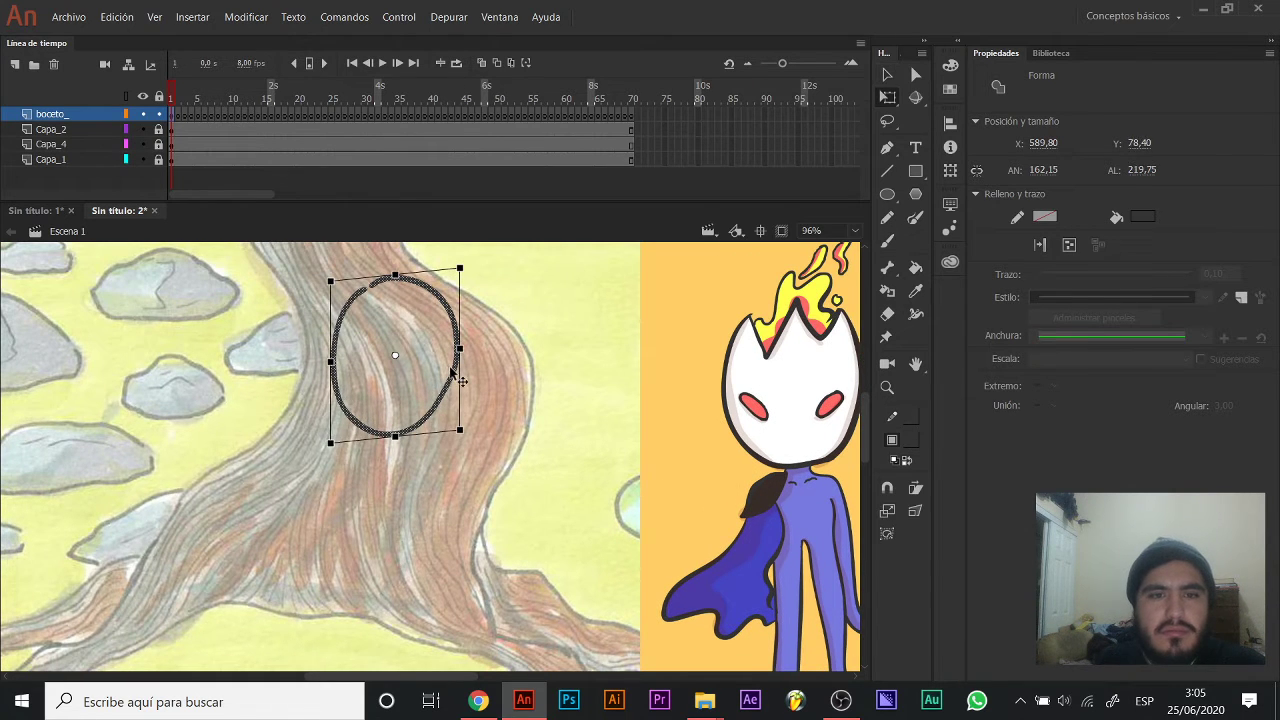
pyautogui.hotkey('ctrl', 'z')
pyautogui.moveTo(457, 433)
pyautogui.mouseDown()
pyautogui.moveTo(396, 365)
pyautogui.moveTo(393, 384)
pyautogui.moveTo(371, 383)
pyautogui.moveTo(420, 379)
pyautogui.moveTo(378, 381)
pyautogui.moveTo(376, 394)
pyautogui.moveTo(426, 382)
pyautogui.moveTo(428, 398)
pyautogui.moveTo(385, 360)
pyautogui.moveTo(365, 404)
pyautogui.mouseUp()
# Brush in the neck, round shoulders and torso line below the head, checking the other Eggo poses on the character sheet.
pyautogui.press('b')
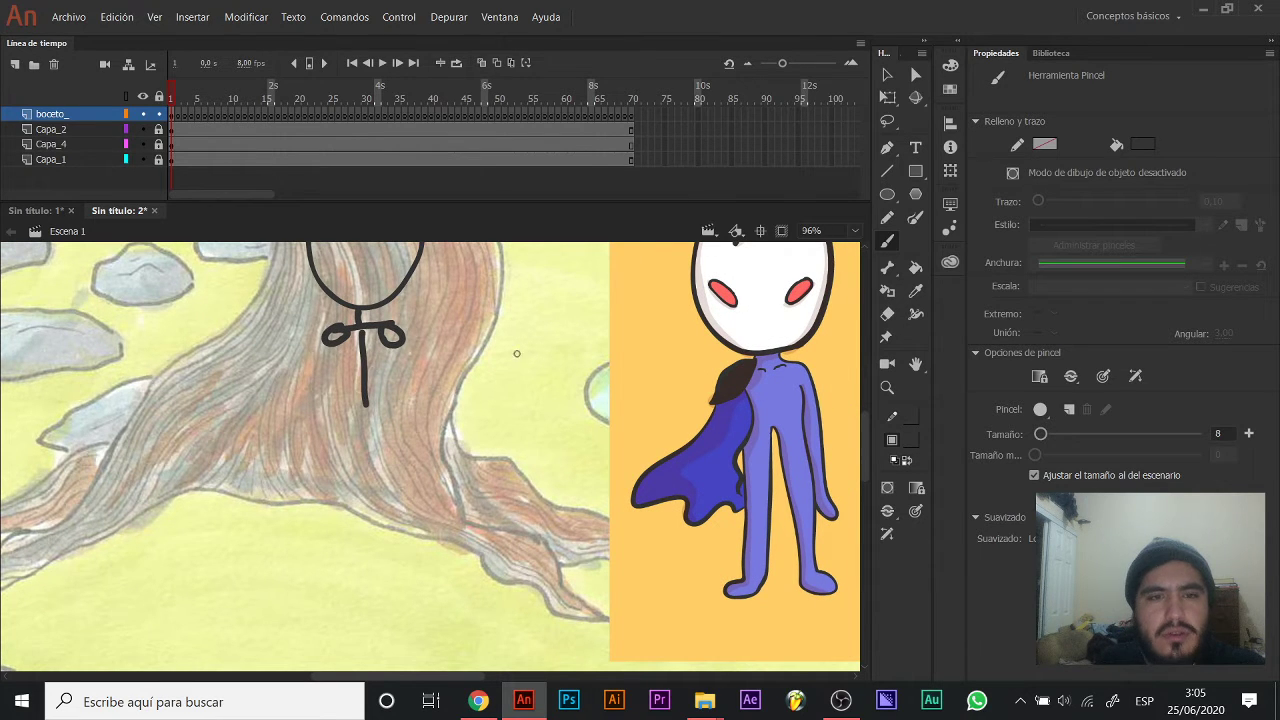
pyautogui.moveTo(673, 376); pyautogui.dragTo(607, 381)
pyautogui.moveTo(715, 423); pyautogui.dragTo(470, 408)
pyautogui.moveTo(666, 452); pyautogui.dragTo(468, 438)
pyautogui.moveTo(585, 418); pyautogui.dragTo(402, 416)
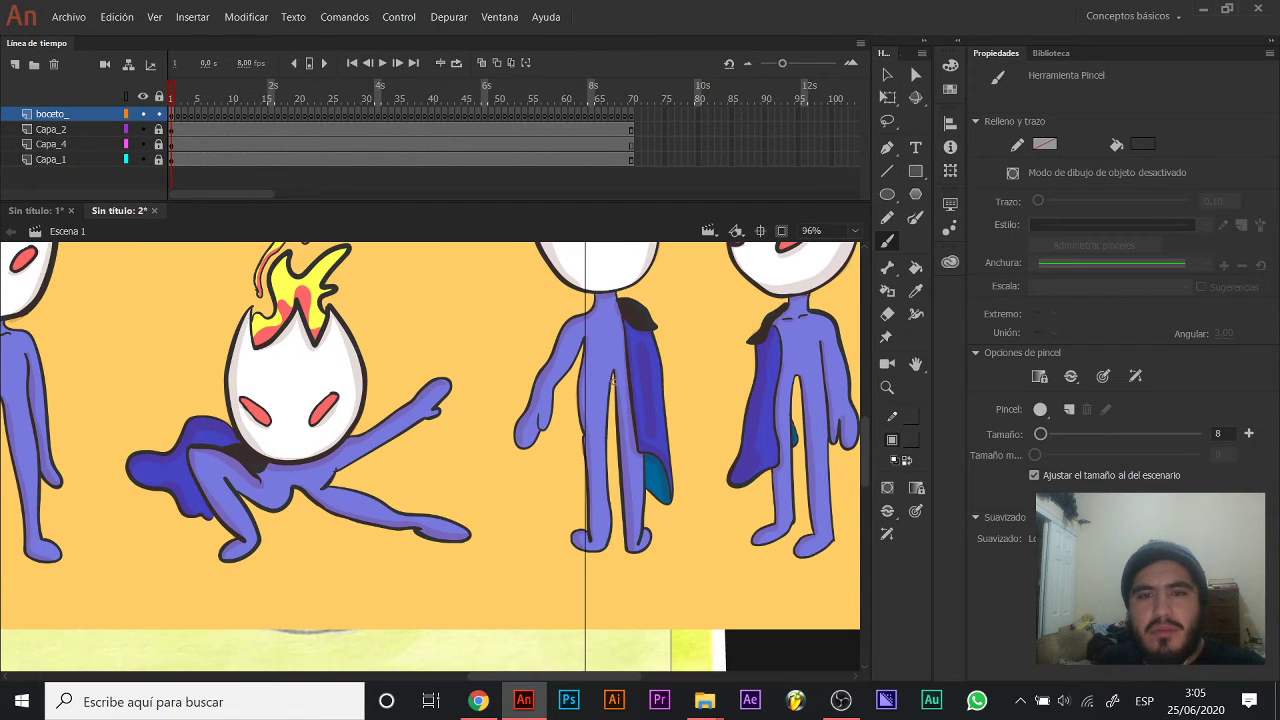
pyautogui.moveTo(133, 479); pyautogui.dragTo(588, 376)
pyautogui.moveTo(276, 440); pyautogui.dragTo(580, 432)
# Sketch the hip line and both legs with pointed feet, redrawing the failed leg strokes.
pyautogui.moveTo(378, 320); pyautogui.dragTo(387, 410)
pyautogui.moveTo(352, 357)
pyautogui.mouseDown()
pyautogui.moveTo(400, 347)
pyautogui.moveTo(391, 356)
pyautogui.moveTo(365, 329)
pyautogui.moveTo(352, 476)
pyautogui.moveTo(324, 516)
pyautogui.moveTo(366, 492)
pyautogui.moveTo(395, 335)
pyautogui.moveTo(410, 318)
pyautogui.moveTo(430, 488)
pyautogui.mouseUp()
pyautogui.hotkey('ctrl', 'z')
pyautogui.hotkey('ctrl', 'z')
pyautogui.hotkey('ctrl', 'z')
pyautogui.moveTo(400, 310); pyautogui.dragTo(410, 363)
pyautogui.hotkey('ctrl', 'z')
pyautogui.hotkey('ctrl', 'z')
pyautogui.moveTo(400, 310); pyautogui.dragTo(415, 492)
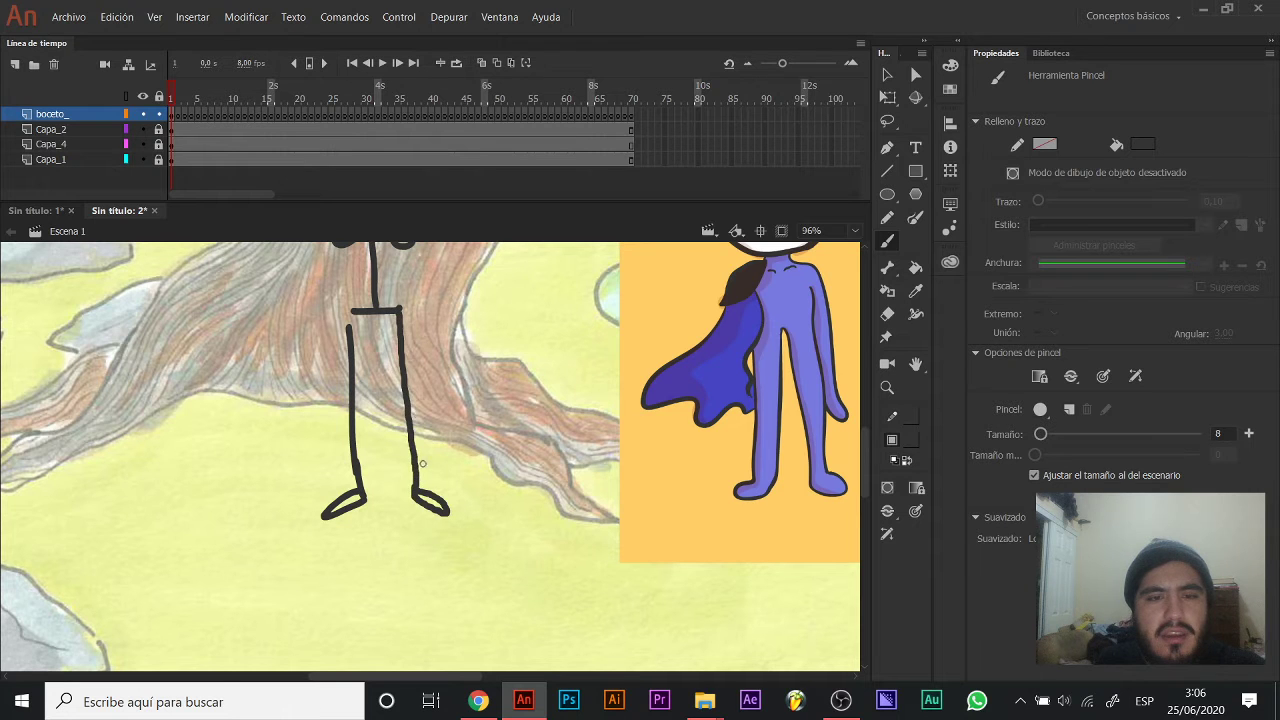
# Draw the cape flowing from Eggo's shoulder with a wavy lower edge, following the character sheet.
pyautogui.moveTo(398, 342); pyautogui.dragTo(456, 502)
pyautogui.moveTo(396, 389)
pyautogui.mouseDown()
pyautogui.moveTo(401, 358)
pyautogui.moveTo(348, 409)
pyautogui.moveTo(323, 576)
pyautogui.mouseUp()
pyautogui.hotkey('ctrl', 'z')
pyautogui.moveTo(358, 393)
pyautogui.mouseDown()
pyautogui.moveTo(281, 509)
pyautogui.moveTo(289, 532)
pyautogui.moveTo(368, 546)
pyautogui.mouseUp()
pyautogui.hotkey('ctrl', 'z')
pyautogui.moveTo(372, 397)
pyautogui.mouseDown()
pyautogui.moveTo(349, 467)
pyautogui.moveTo(285, 527)
pyautogui.moveTo(317, 557)
pyautogui.moveTo(373, 555)
pyautogui.moveTo(421, 397)
pyautogui.moveTo(273, 433)
pyautogui.moveTo(374, 414)
pyautogui.mouseUp()
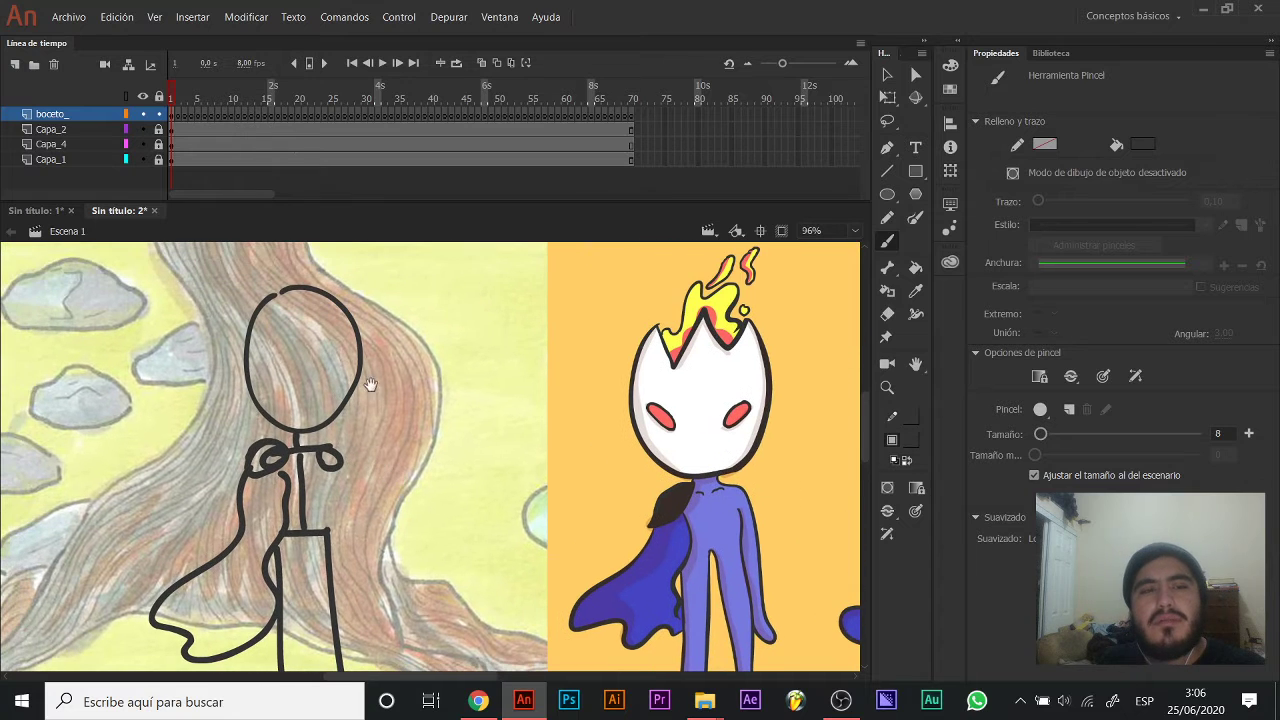
# Draw the arm on the side opposite the cape as one slightly curved line, redoing it until it fits.
pyautogui.moveTo(261, 372)
pyautogui.mouseDown()
pyautogui.moveTo(334, 375)
pyautogui.moveTo(284, 348)
pyautogui.moveTo(305, 356)
pyautogui.moveTo(318, 340)
pyautogui.moveTo(342, 357)
pyautogui.moveTo(308, 370)
pyautogui.moveTo(326, 330)
pyautogui.moveTo(338, 358)
pyautogui.moveTo(356, 345)
pyautogui.moveTo(382, 237)
pyautogui.moveTo(393, 350)
pyautogui.moveTo(362, 318)
pyautogui.moveTo(395, 314)
pyautogui.moveTo(412, 372)
pyautogui.mouseUp()
pyautogui.hotkey('ctrl', 'z')
pyautogui.moveTo(430, 421)
pyautogui.mouseDown()
pyautogui.moveTo(450, 457)
pyautogui.moveTo(434, 334)
pyautogui.moveTo(412, 347)
pyautogui.moveTo(426, 383)
pyautogui.moveTo(442, 370)
pyautogui.moveTo(420, 364)
pyautogui.moveTo(402, 389)
pyautogui.moveTo(444, 500)
pyautogui.moveTo(358, 419)
pyautogui.moveTo(377, 385)
pyautogui.moveTo(437, 414)
pyautogui.moveTo(442, 431)
pyautogui.moveTo(431, 386)
pyautogui.moveTo(402, 400)
pyautogui.moveTo(425, 514)
pyautogui.mouseUp()
pyautogui.hotkey('ctrl', 'z')
pyautogui.moveTo(398, 389); pyautogui.dragTo(437, 530)
pyautogui.hotkey('ctrl', 'z')
pyautogui.moveTo(401, 396); pyautogui.dragTo(428, 516)
pyautogui.moveTo(550, 481); pyautogui.dragTo(420, 400)
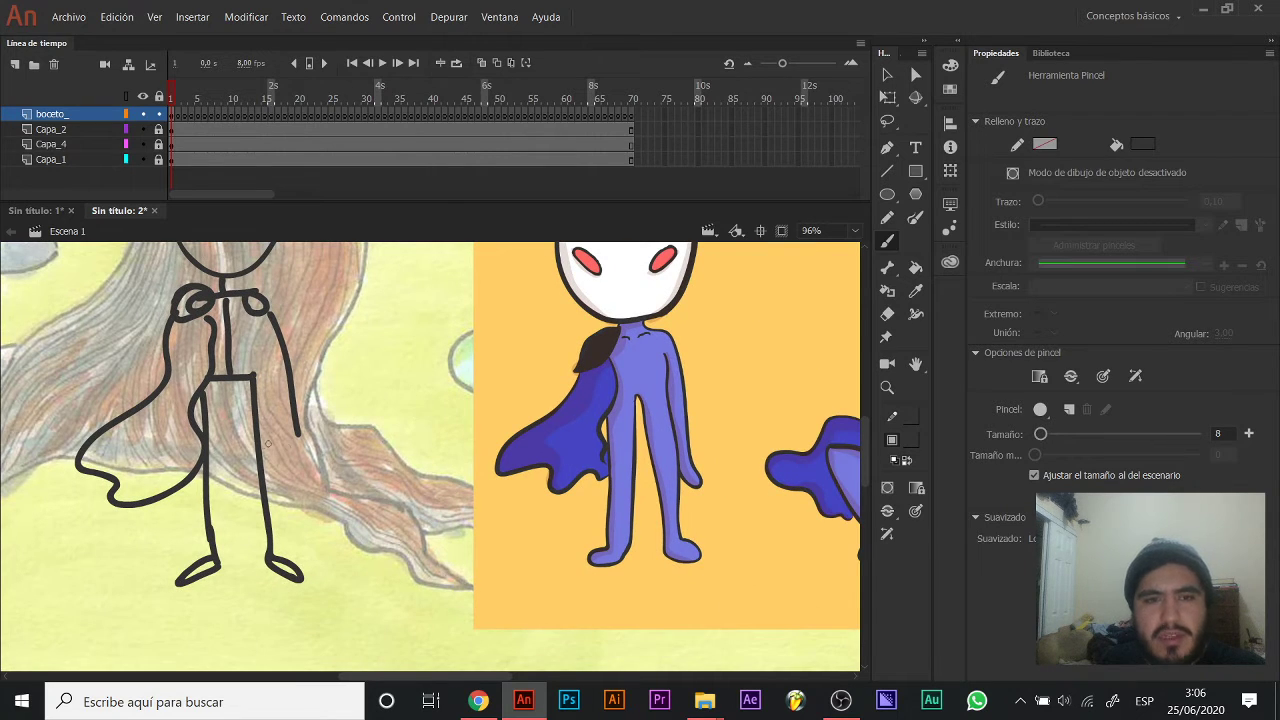
# Finish the first drawing with the hand, slanted eyes, jagged shell edge and flame on the head.
pyautogui.moveTo(290, 468)
pyautogui.mouseDown()
pyautogui.moveTo(307, 450)
pyautogui.moveTo(300, 436)
pyautogui.mouseUp()
pyautogui.moveTo(300, 370)
pyautogui.mouseDown()
pyautogui.moveTo(345, 533)
pyautogui.moveTo(396, 467)
pyautogui.moveTo(361, 396)
pyautogui.mouseUp()
pyautogui.press('z')
pyautogui.keyDown('alt'); pyautogui.click(362, 456); pyautogui.keyUp('alt')
pyautogui.click(428, 420)
pyautogui.moveTo(440, 408)
pyautogui.mouseDown()
pyautogui.moveTo(457, 350)
pyautogui.moveTo(495, 395)
pyautogui.mouseUp()
pyautogui.press('b')
# Go to frame 2 of the boceto_ layer and enable onion skinning to show the first drawing.
pyautogui.click(180, 116)
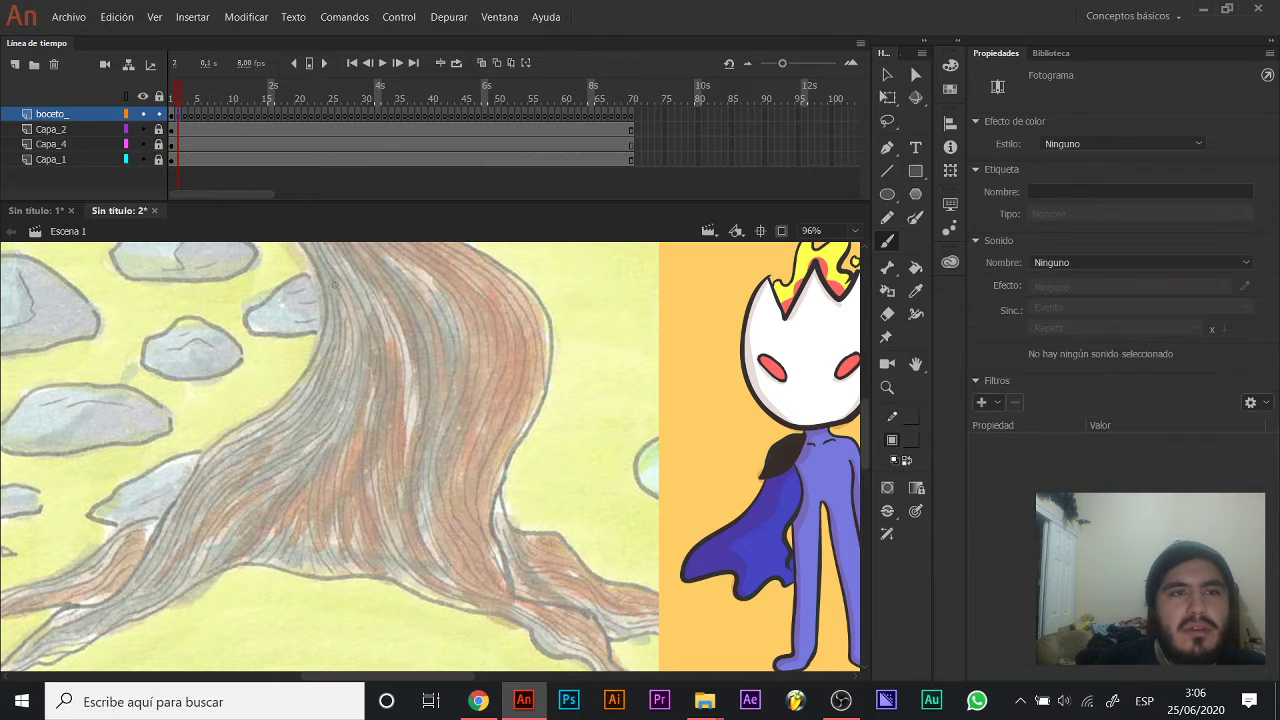
pyautogui.click(479, 63)
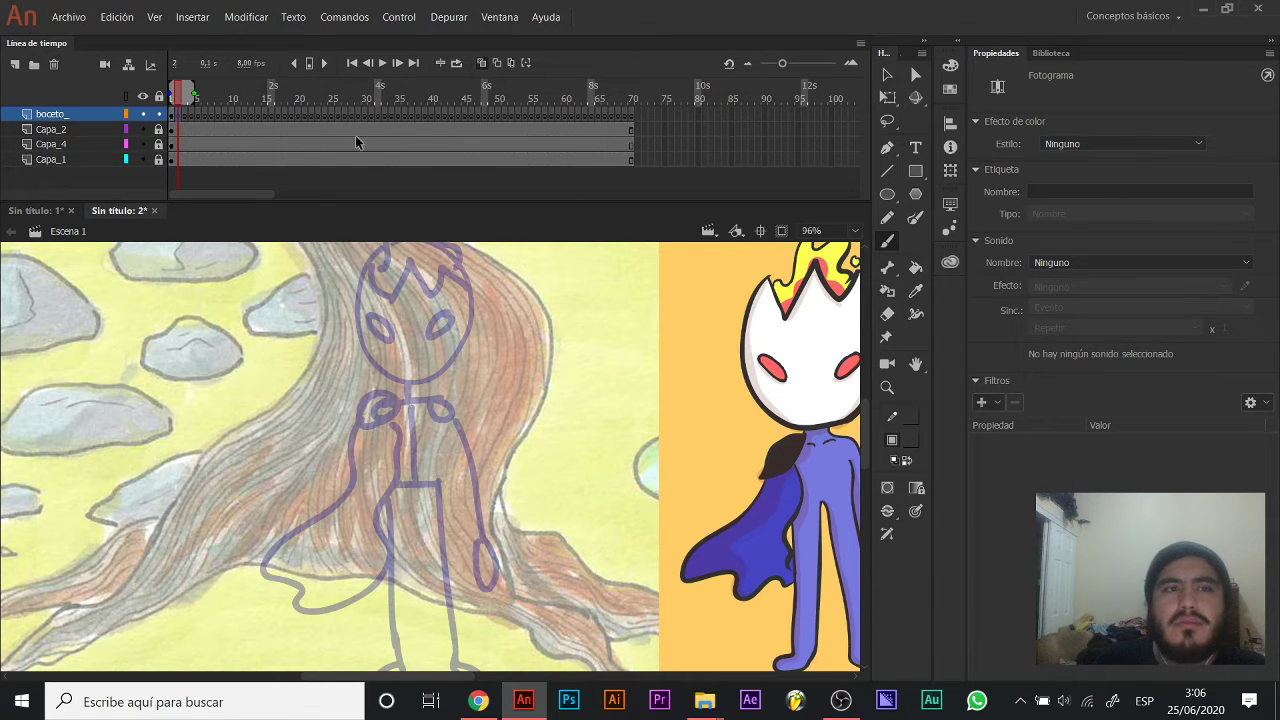
pyautogui.moveTo(443, 410)
pyautogui.mouseDown()
pyautogui.moveTo(434, 380)
pyautogui.moveTo(450, 397)
pyautogui.moveTo(446, 425)
pyautogui.mouseUp()
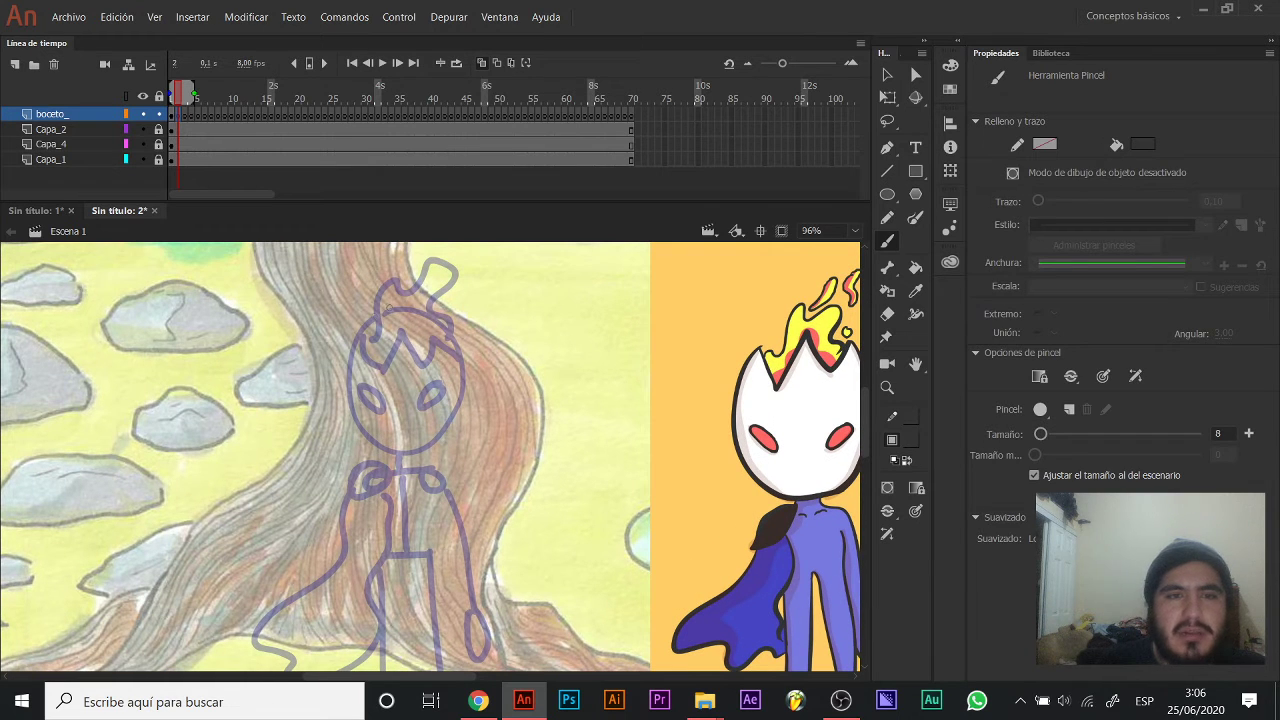
# Draw the flame leaning farther outward and begin the jagged shell edge on frame 2 over the onion skin.
pyautogui.moveTo(387, 316)
pyautogui.mouseDown()
pyautogui.moveTo(410, 287)
pyautogui.moveTo(467, 262)
pyautogui.moveTo(474, 311)
pyautogui.mouseUp()
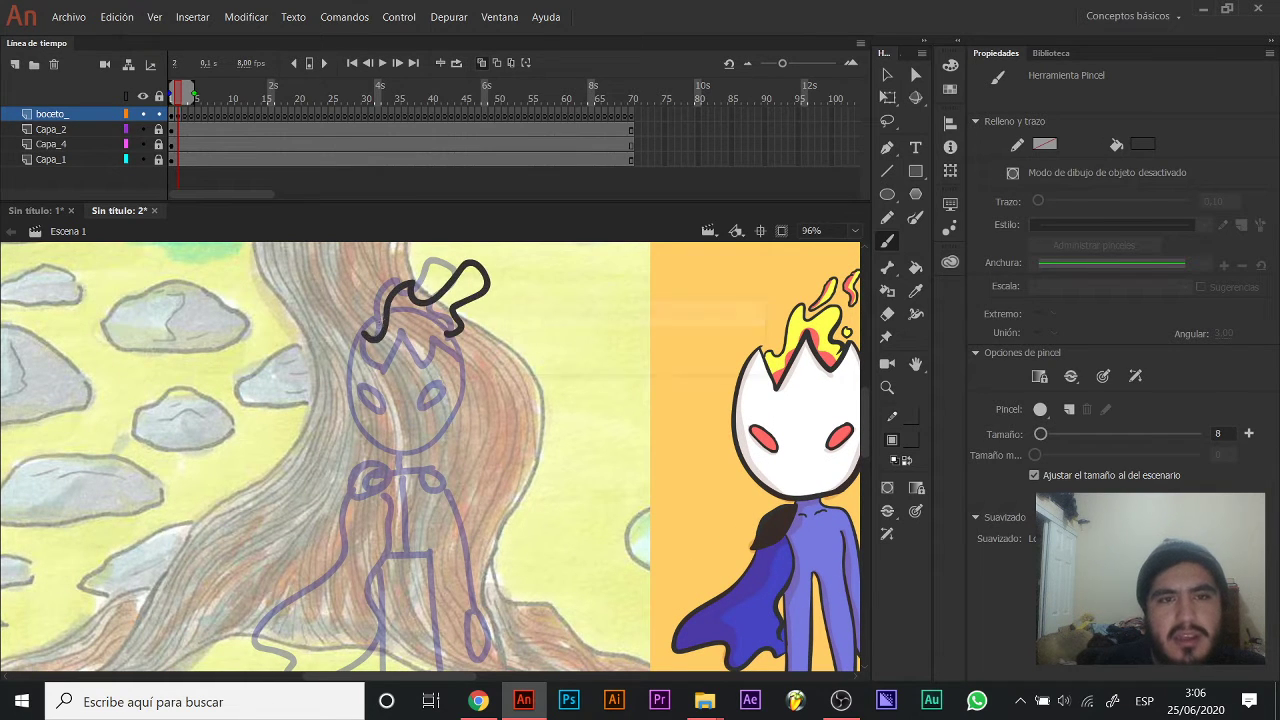
pyautogui.hotkey('ctrl', 'z')
pyautogui.moveTo(378, 338)
pyautogui.mouseDown()
pyautogui.moveTo(385, 289)
pyautogui.moveTo(406, 307)
pyautogui.moveTo(472, 289)
pyautogui.moveTo(478, 321)
pyautogui.moveTo(411, 355)
pyautogui.moveTo(426, 316)
pyautogui.moveTo(481, 292)
pyautogui.moveTo(473, 330)
pyautogui.moveTo(478, 364)
pyautogui.mouseUp()
pyautogui.hotkey('ctrl', 'z')
pyautogui.moveTo(442, 354)
pyautogui.mouseDown()
pyautogui.moveTo(472, 288)
pyautogui.moveTo(414, 443)
pyautogui.moveTo(377, 380)
pyautogui.moveTo(419, 369)
pyautogui.mouseUp()
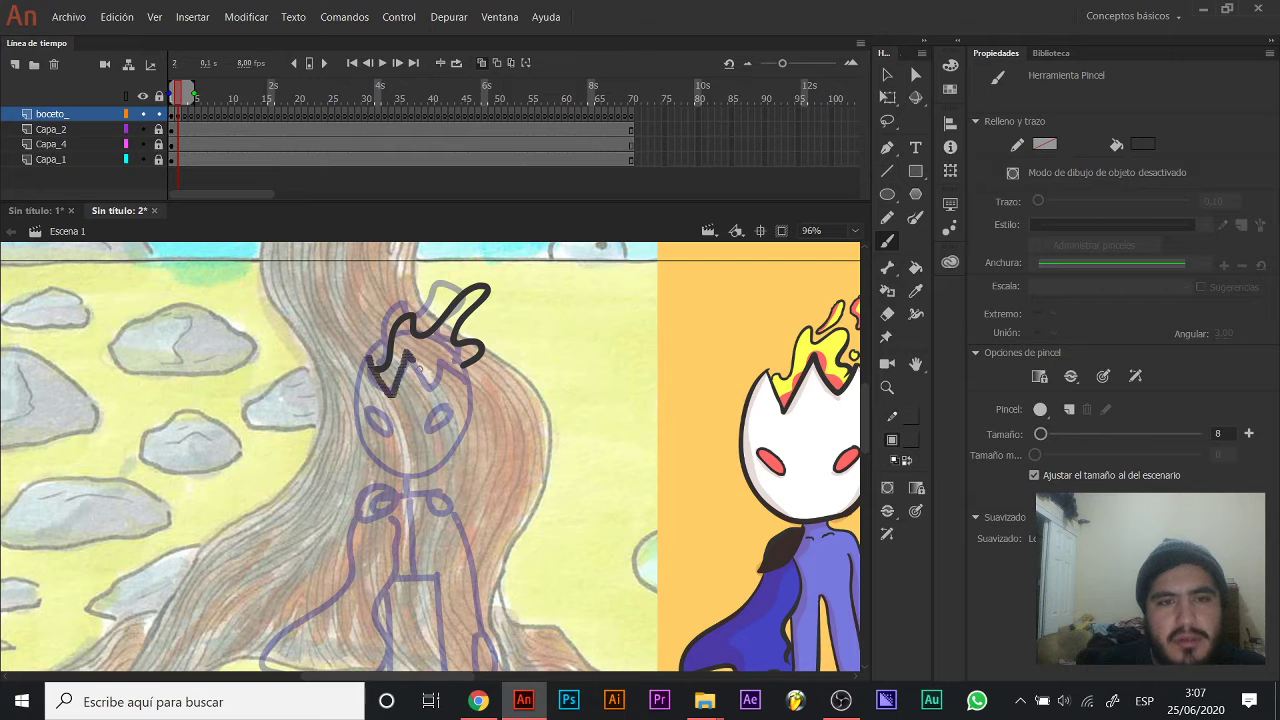
pyautogui.hotkey('ctrl', 'z')
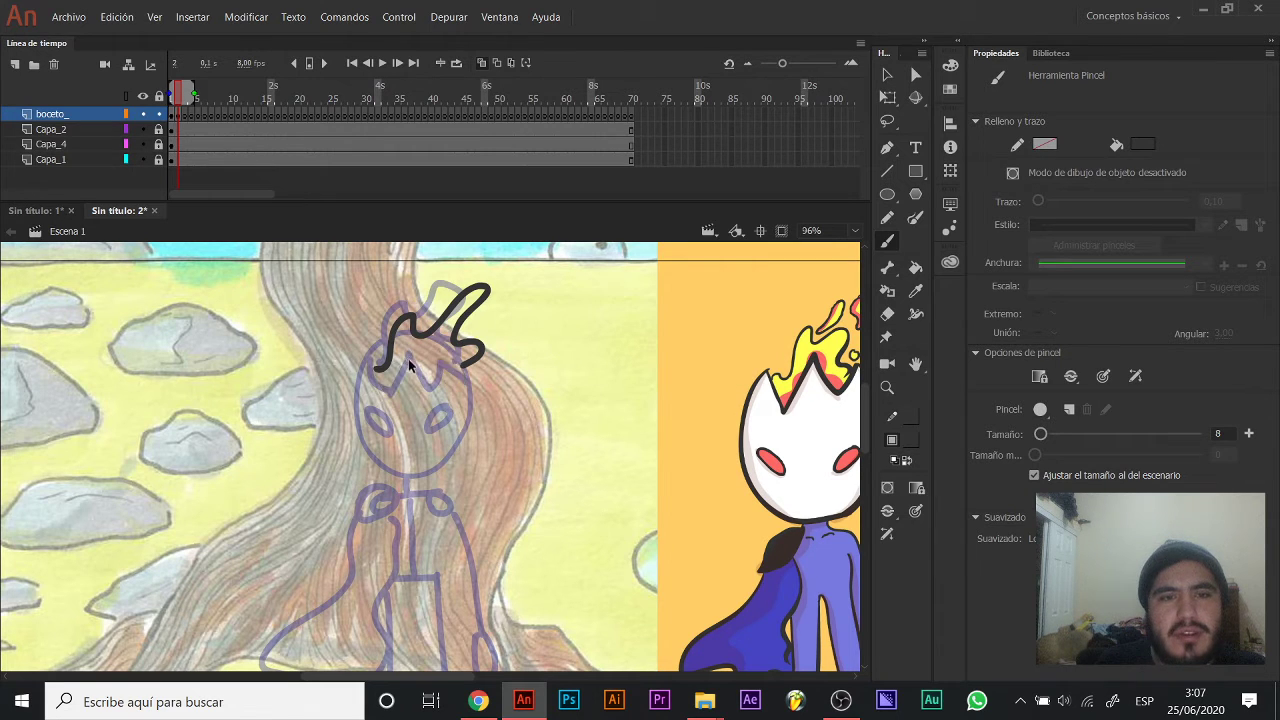
pyautogui.moveTo(398, 372); pyautogui.dragTo(403, 356)
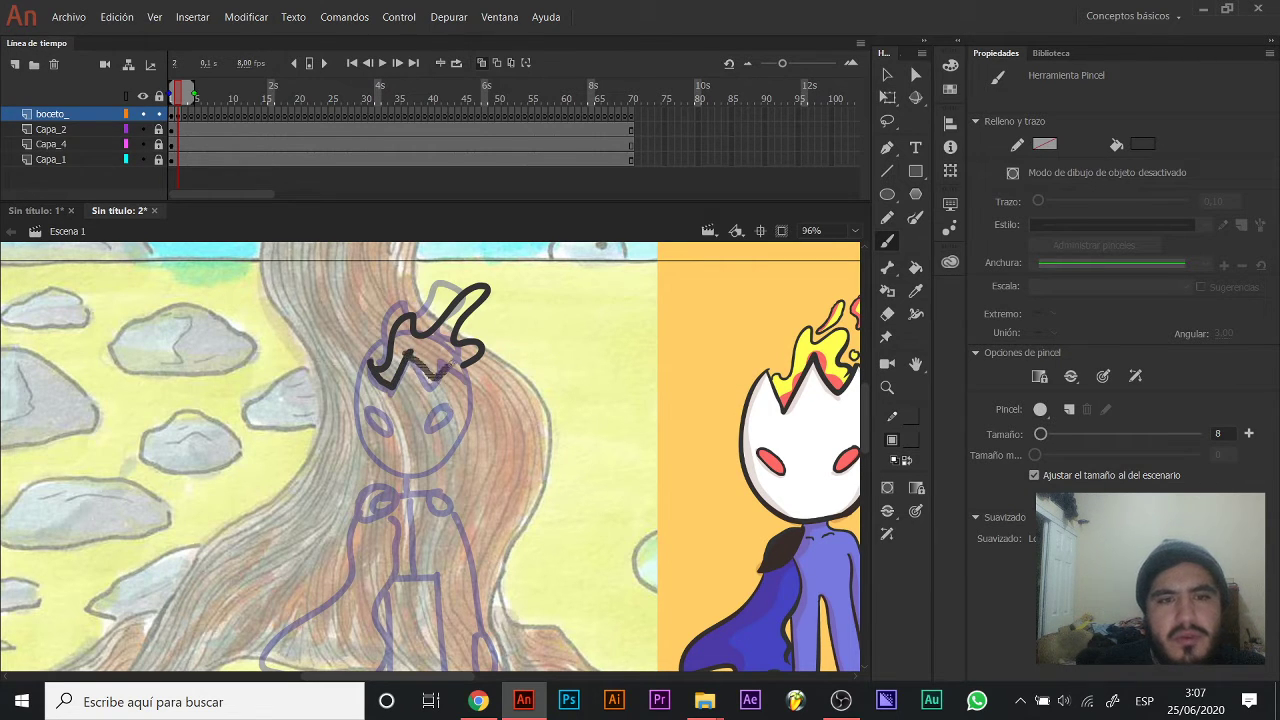
# Complete the shell edge, egg outline and slanted eyes of the head on frame 2.
pyautogui.moveTo(466, 409); pyautogui.dragTo(470, 353)
pyautogui.moveTo(374, 298)
pyautogui.mouseDown()
pyautogui.moveTo(377, 391)
pyautogui.moveTo(465, 390)
pyautogui.moveTo(474, 332)
pyautogui.mouseUp()
pyautogui.scroll(-1, 470, 360)
pyautogui.moveTo(390, 336)
pyautogui.mouseDown()
pyautogui.moveTo(372, 360)
pyautogui.moveTo(396, 340)
pyautogui.moveTo(448, 336)
pyautogui.mouseUp()
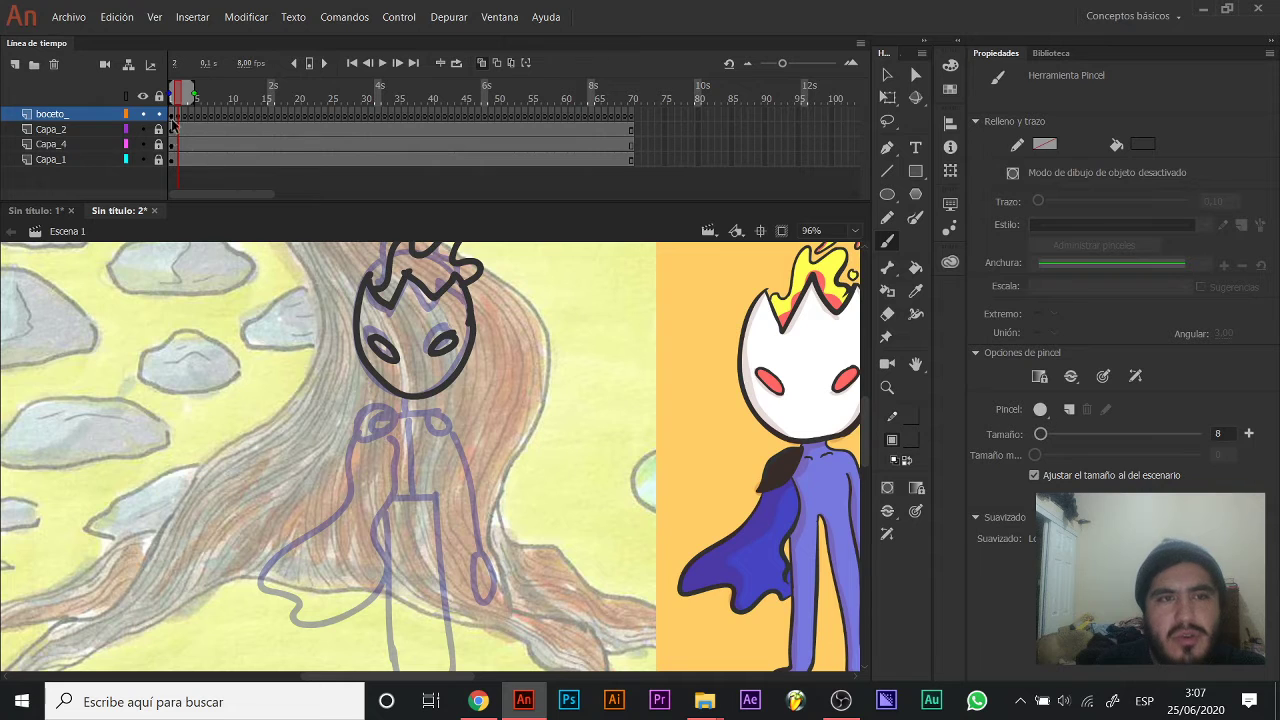
# Draw the neck, shoulders, torso, arm and a more outspread wavy cape on frame 2.
pyautogui.moveTo(386, 404)
pyautogui.mouseDown()
pyautogui.moveTo(367, 347)
pyautogui.moveTo(396, 310)
pyautogui.moveTo(422, 401)
pyautogui.mouseUp()
pyautogui.moveTo(453, 320)
pyautogui.mouseDown()
pyautogui.moveTo(480, 398)
pyautogui.moveTo(488, 468)
pyautogui.moveTo(478, 460)
pyautogui.mouseUp()
pyautogui.moveTo(405, 363)
pyautogui.mouseDown()
pyautogui.moveTo(421, 303)
pyautogui.moveTo(290, 432)
pyautogui.moveTo(345, 483)
pyautogui.mouseUp()
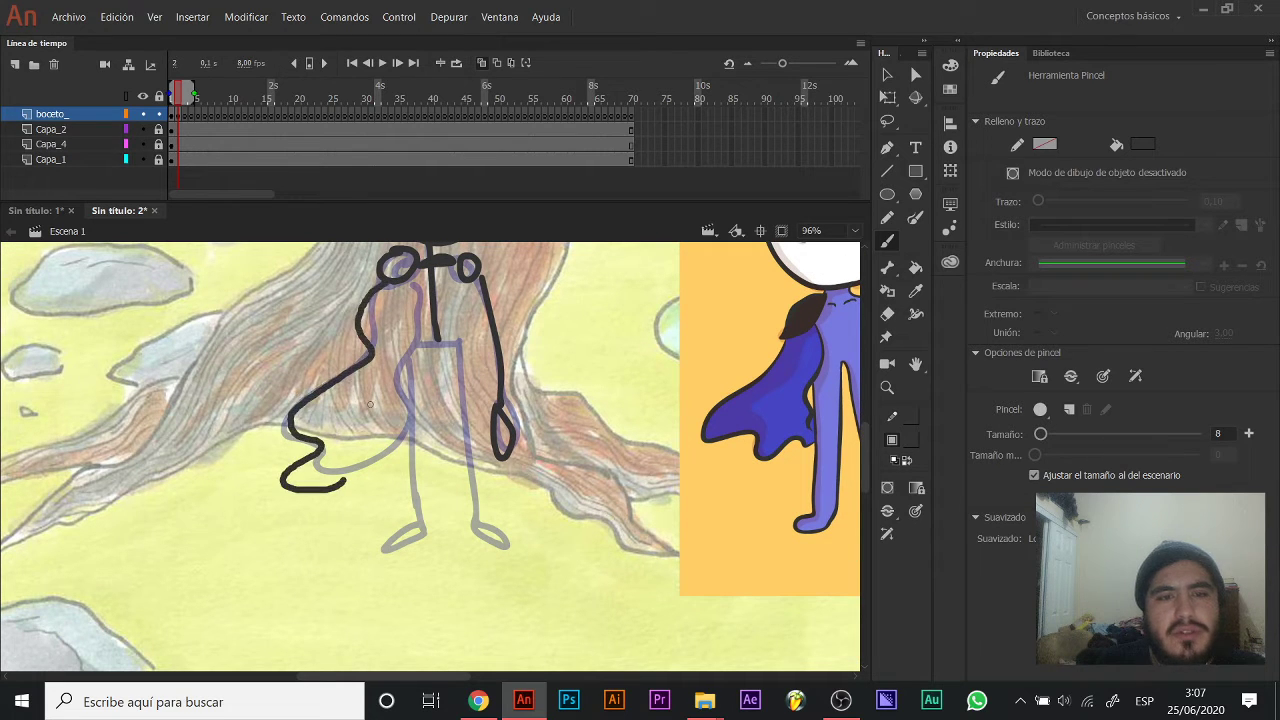
pyautogui.hotkey('ctrl', 'z')
pyautogui.moveTo(382, 283)
pyautogui.mouseDown()
pyautogui.moveTo(245, 410)
pyautogui.moveTo(368, 438)
pyautogui.moveTo(425, 294)
pyautogui.moveTo(392, 286)
pyautogui.mouseUp()
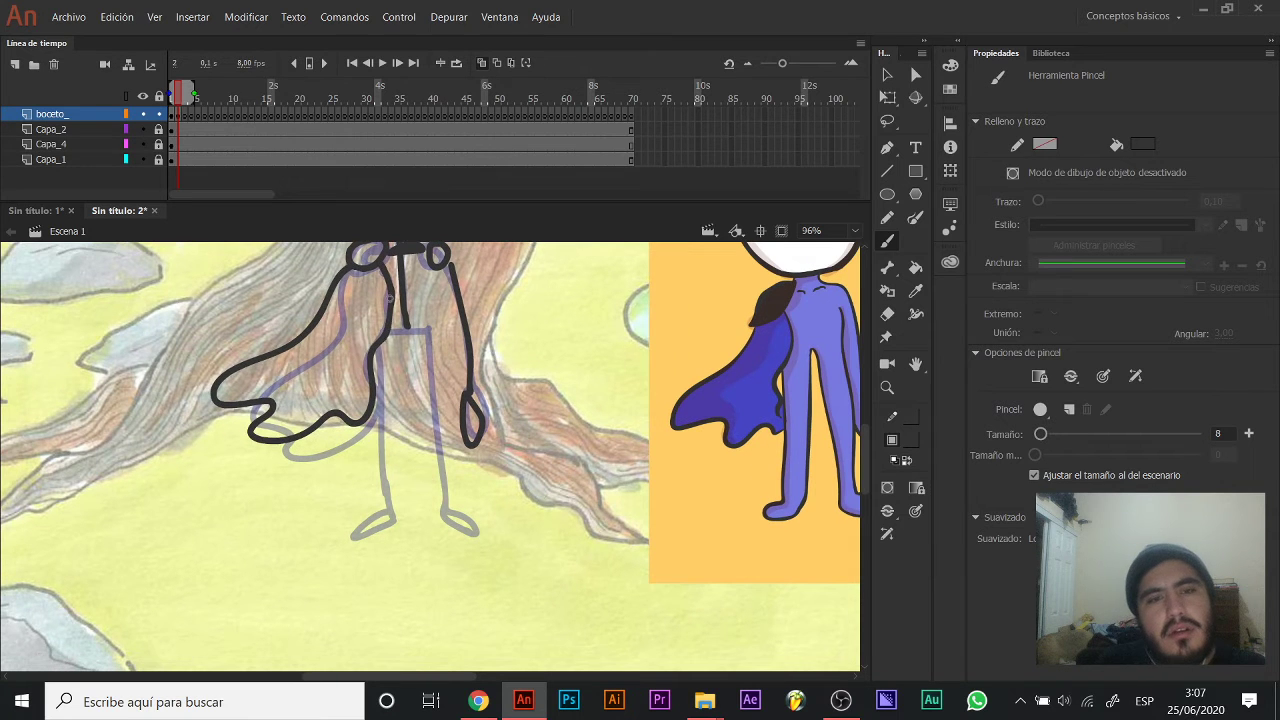
# Draw the hip line and both legs with feet on frame 2 over the previous pose.
pyautogui.moveTo(436, 338); pyautogui.dragTo(462, 527)
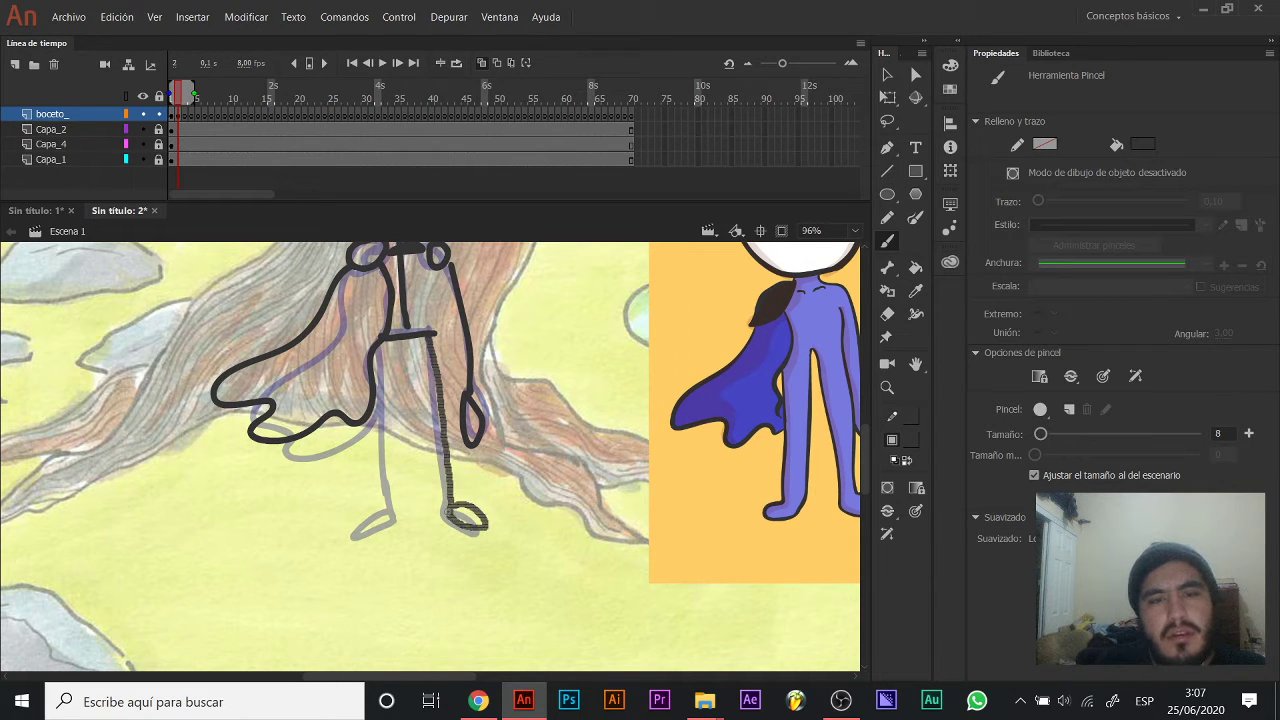
pyautogui.moveTo(380, 342)
pyautogui.mouseDown()
pyautogui.moveTo(385, 496)
pyautogui.moveTo(347, 537)
pyautogui.moveTo(394, 515)
pyautogui.mouseUp()
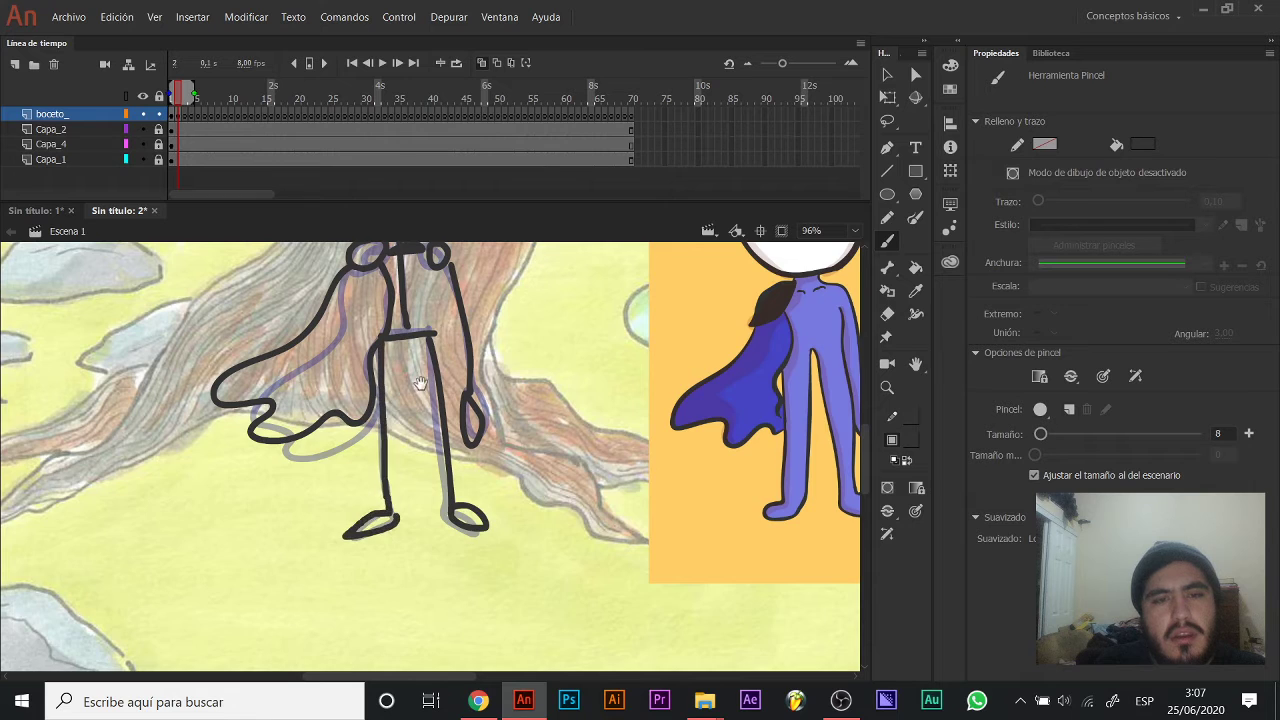
pyautogui.moveTo(422, 380); pyautogui.dragTo(404, 506)
# Advance to frame 3 and draw the head with flame and eyes, the neck, torso line and cape-side shoulder.
pyautogui.press('.')
pyautogui.moveTo(392, 346)
pyautogui.mouseDown()
pyautogui.moveTo(394, 398)
pyautogui.moveTo(378, 328)
pyautogui.moveTo(434, 340)
pyautogui.moveTo(425, 368)
pyautogui.moveTo(350, 336)
pyautogui.moveTo(424, 350)
pyautogui.mouseUp()
pyautogui.moveTo(348, 326)
pyautogui.mouseDown()
pyautogui.moveTo(338, 410)
pyautogui.moveTo(440, 445)
pyautogui.moveTo(438, 327)
pyautogui.mouseUp()
pyautogui.moveTo(360, 390)
pyautogui.mouseDown()
pyautogui.moveTo(386, 410)
pyautogui.moveTo(380, 400)
pyautogui.moveTo(416, 402)
pyautogui.mouseUp()
pyautogui.moveTo(392, 440); pyautogui.dragTo(440, 314)
pyautogui.moveTo(390, 350)
pyautogui.mouseDown()
pyautogui.moveTo(400, 340)
pyautogui.moveTo(438, 425)
pyautogui.mouseUp()
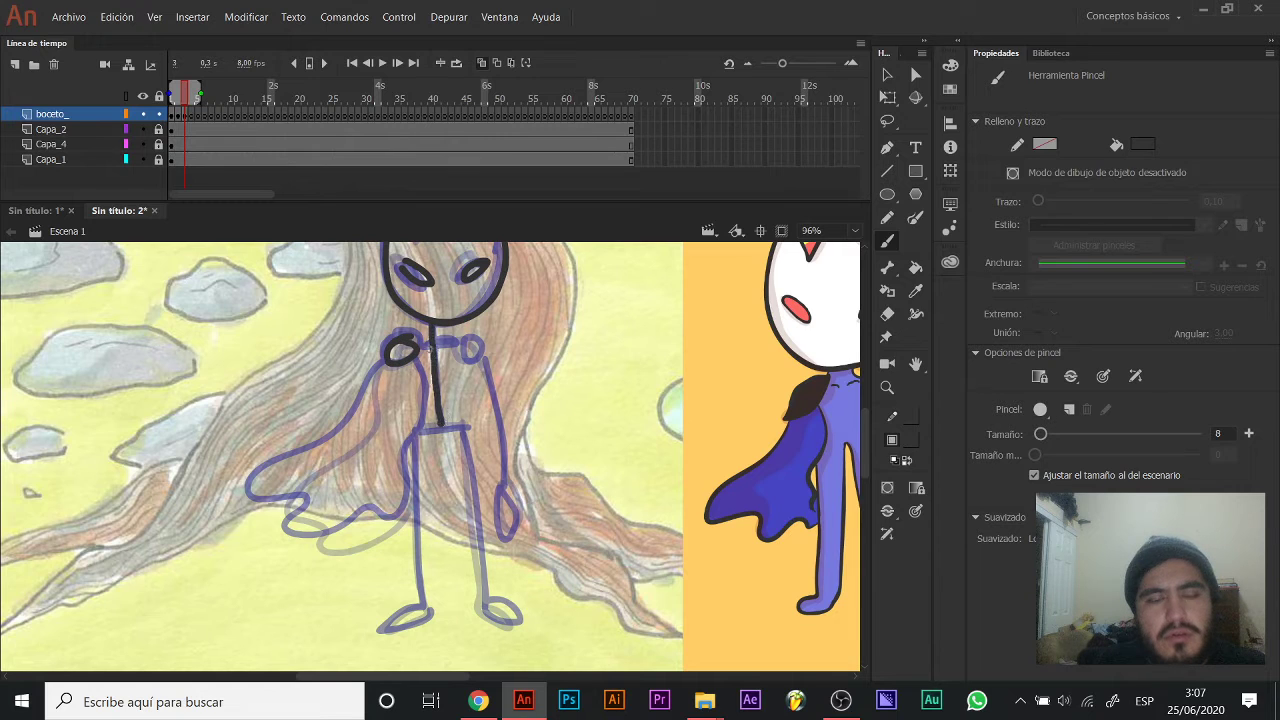
# Draw the second shoulder, the arm with hand, the hips and both legs with feet on frame 3.
pyautogui.moveTo(482, 358); pyautogui.dragTo(514, 503)
pyautogui.hotkey('ctrl', 'z')
pyautogui.moveTo(482, 360); pyautogui.dragTo(503, 530)
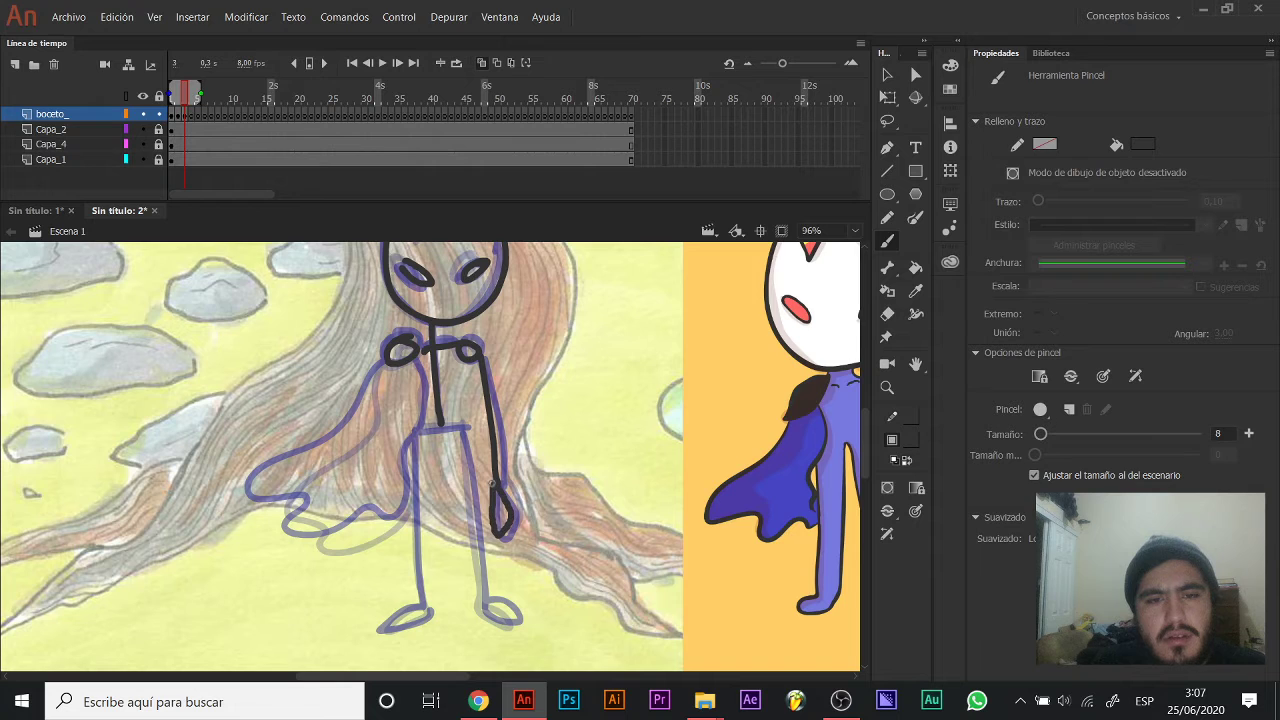
pyautogui.scroll(-2, 456, 392)
pyautogui.moveTo(460, 383); pyautogui.dragTo(482, 549)
pyautogui.moveTo(411, 370)
pyautogui.mouseDown()
pyautogui.moveTo(414, 525)
pyautogui.moveTo(370, 561)
pyautogui.moveTo(426, 543)
pyautogui.moveTo(416, 425)
pyautogui.mouseUp()
pyautogui.moveTo(415, 336)
pyautogui.mouseDown()
pyautogui.moveTo(365, 466)
pyautogui.moveTo(412, 512)
pyautogui.moveTo(446, 436)
pyautogui.mouseUp()
pyautogui.hotkey('ctrl', 'z')
pyautogui.moveTo(410, 332)
pyautogui.mouseDown()
pyautogui.moveTo(340, 500)
pyautogui.moveTo(395, 511)
pyautogui.mouseUp()
pyautogui.moveTo(441, 450); pyautogui.dragTo(431, 334)
# Draw the cape hanging closer to the body on frame 3, redoing strokes until the lower edge works.
pyautogui.moveTo(409, 399); pyautogui.dragTo(317, 443)
pyautogui.hotkey('ctrl', 'z')
pyautogui.moveTo(319, 378)
pyautogui.mouseDown()
pyautogui.moveTo(276, 450)
pyautogui.moveTo(260, 545)
pyautogui.moveTo(350, 525)
pyautogui.moveTo(356, 435)
pyautogui.mouseUp()
pyautogui.hotkey('ctrl', 'z')
pyautogui.moveTo(318, 378)
pyautogui.mouseDown()
pyautogui.moveTo(278, 452)
pyautogui.moveTo(262, 565)
pyautogui.moveTo(342, 528)
pyautogui.moveTo(363, 443)
pyautogui.moveTo(345, 386)
pyautogui.mouseUp()
pyautogui.moveTo(374, 276)
pyautogui.mouseDown()
pyautogui.moveTo(394, 366)
pyautogui.moveTo(427, 407)
pyautogui.mouseUp()
pyautogui.press('z')
pyautogui.keyDown('alt'); pyautogui.click(427, 407); pyautogui.keyUp('alt')
pyautogui.press('v')
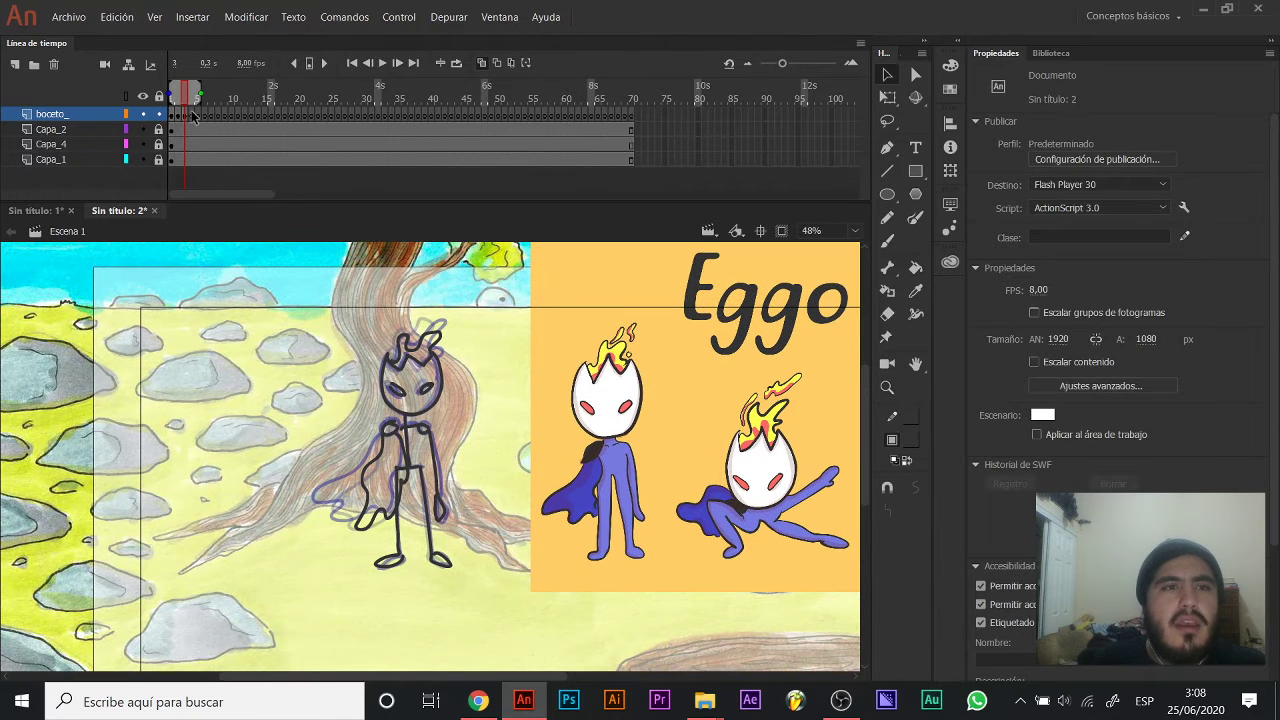
# Extend each of the three drawings on the boceto_ layer so it holds for two frames.
pyautogui.click(172, 114)
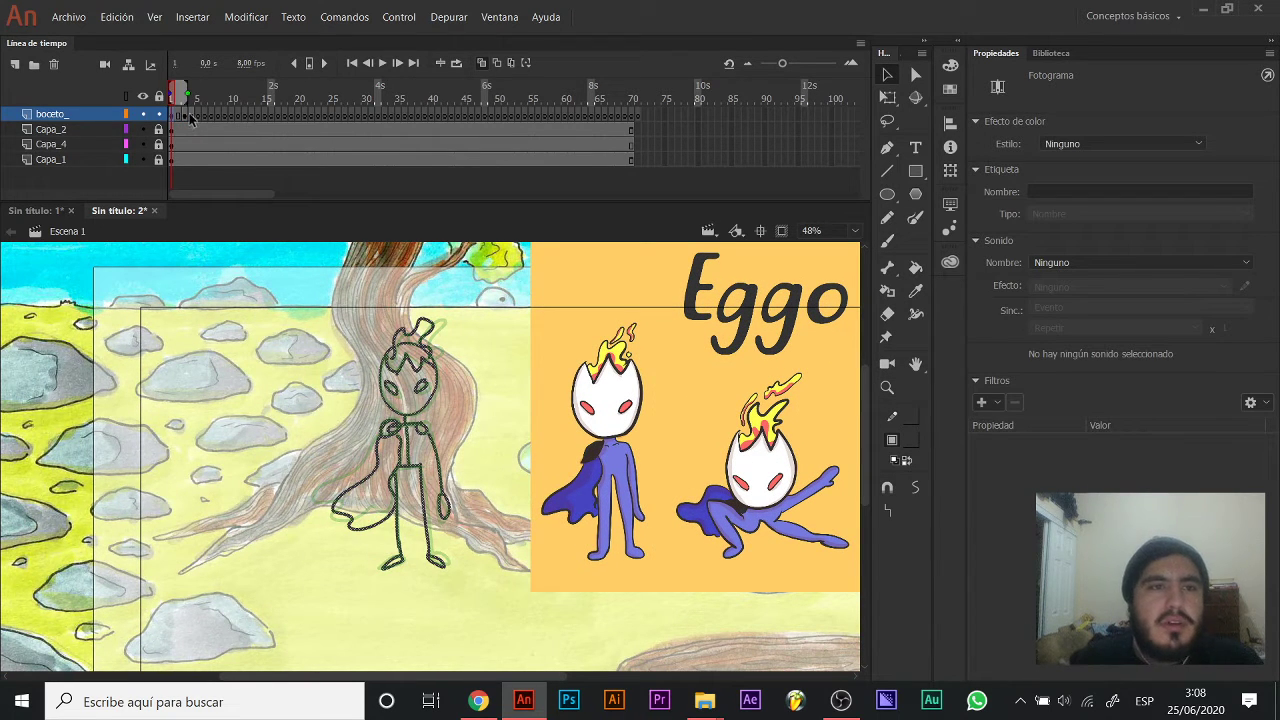
pyautogui.click(193, 115)
pyautogui.click(205, 122)
pyautogui.click(187, 118)
pyautogui.press('F5')
pyautogui.click(198, 118)
pyautogui.press('F5')
# Copy frames 1 to 6 of the boceto_ layer, paste them at frame 7 and play back the cycle.
pyautogui.click(203, 118)
pyautogui.keyDown('shift'); pyautogui.click(172, 117); pyautogui.keyUp('shift')
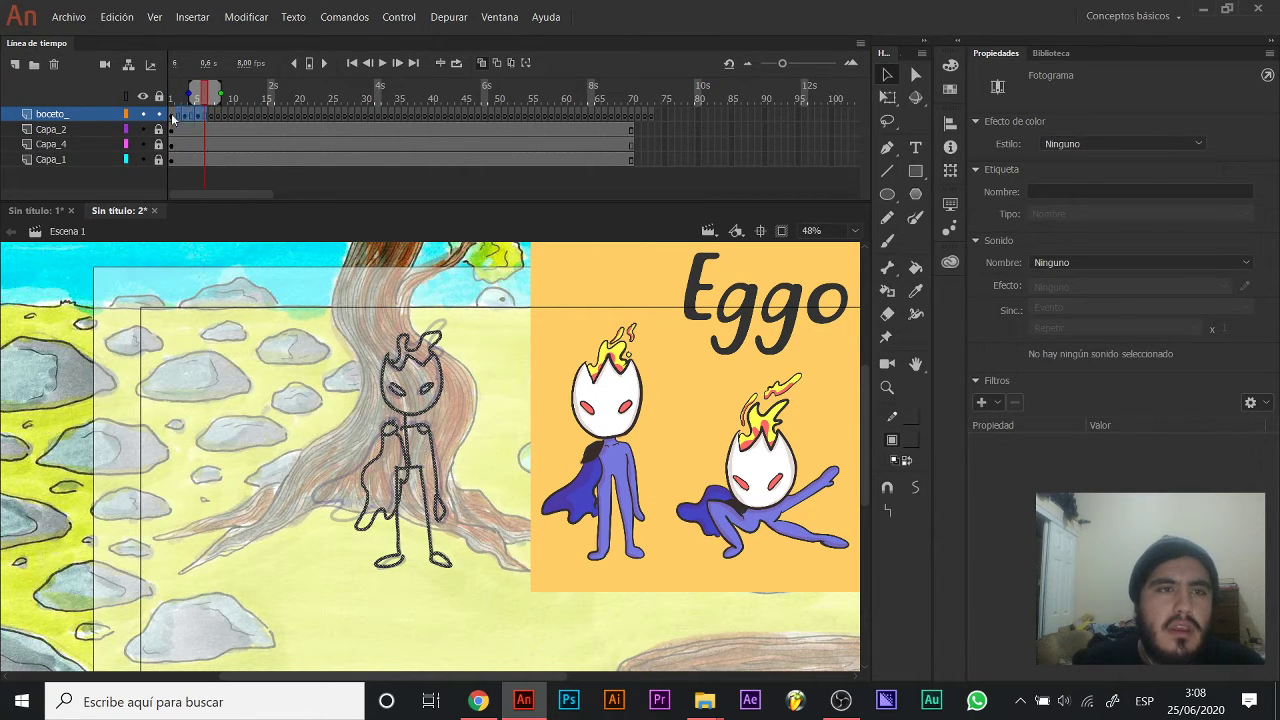
pyautogui.rightClick(191, 112)
pyautogui.click(278, 318)
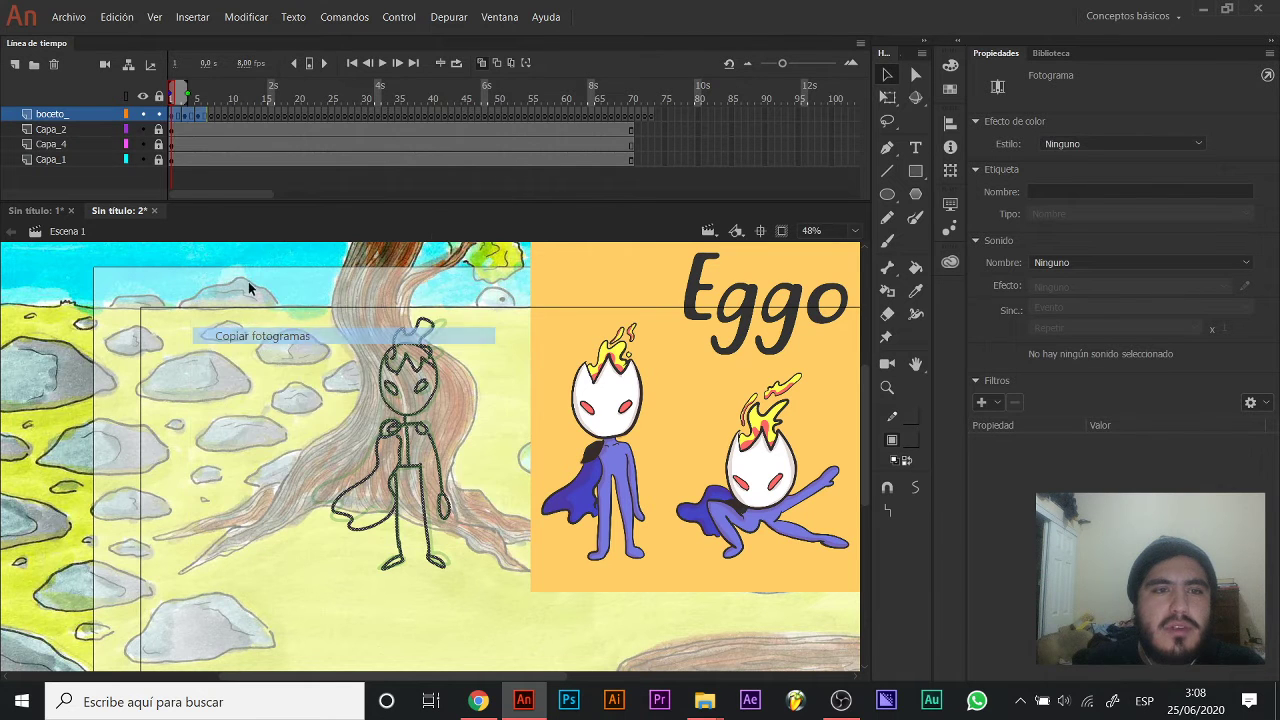
pyautogui.rightClick(212, 114)
pyautogui.click(292, 355)
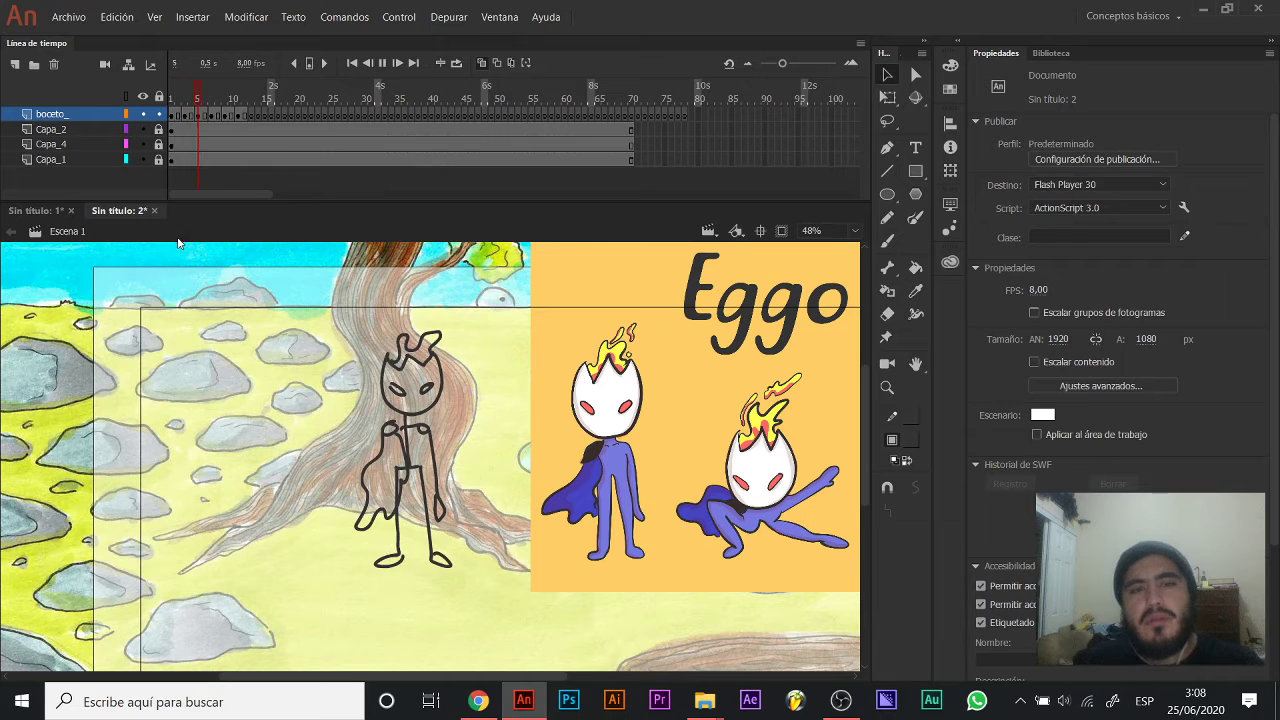
pyautogui.click(198, 83)
# Go to frame 13 and brush Eggo's raised head outline with its jagged shell edge and curled flame.
pyautogui.moveTo(225, 88)
pyautogui.mouseDown()
pyautogui.moveTo(271, 90)
pyautogui.moveTo(251, 92)
pyautogui.mouseUp()
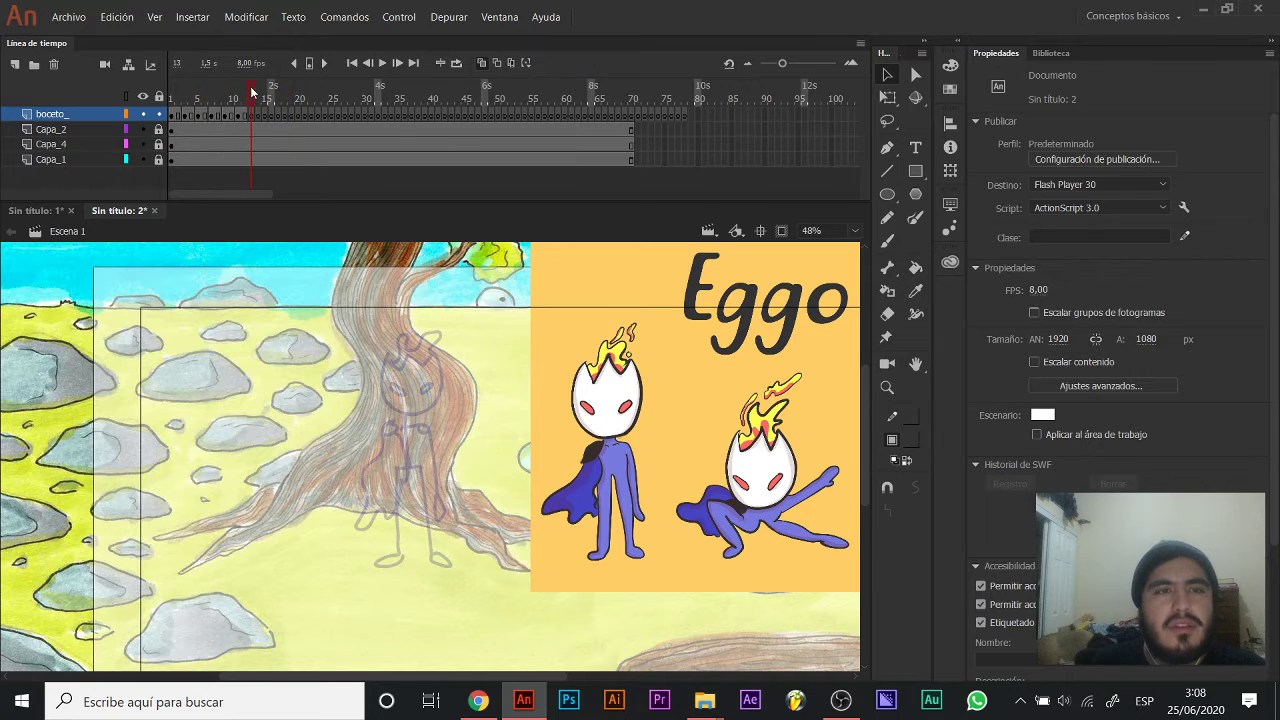
pyautogui.press('z')
pyautogui.click(422, 402)
pyautogui.scroll(-2, 426, 370)
pyautogui.press('b')
pyautogui.press('space')
pyautogui.moveTo(455, 318)
pyautogui.mouseDown()
pyautogui.moveTo(457, 262)
pyautogui.moveTo(454, 540)
pyautogui.mouseUp()
pyautogui.moveTo(451, 436); pyautogui.dragTo(447, 241)
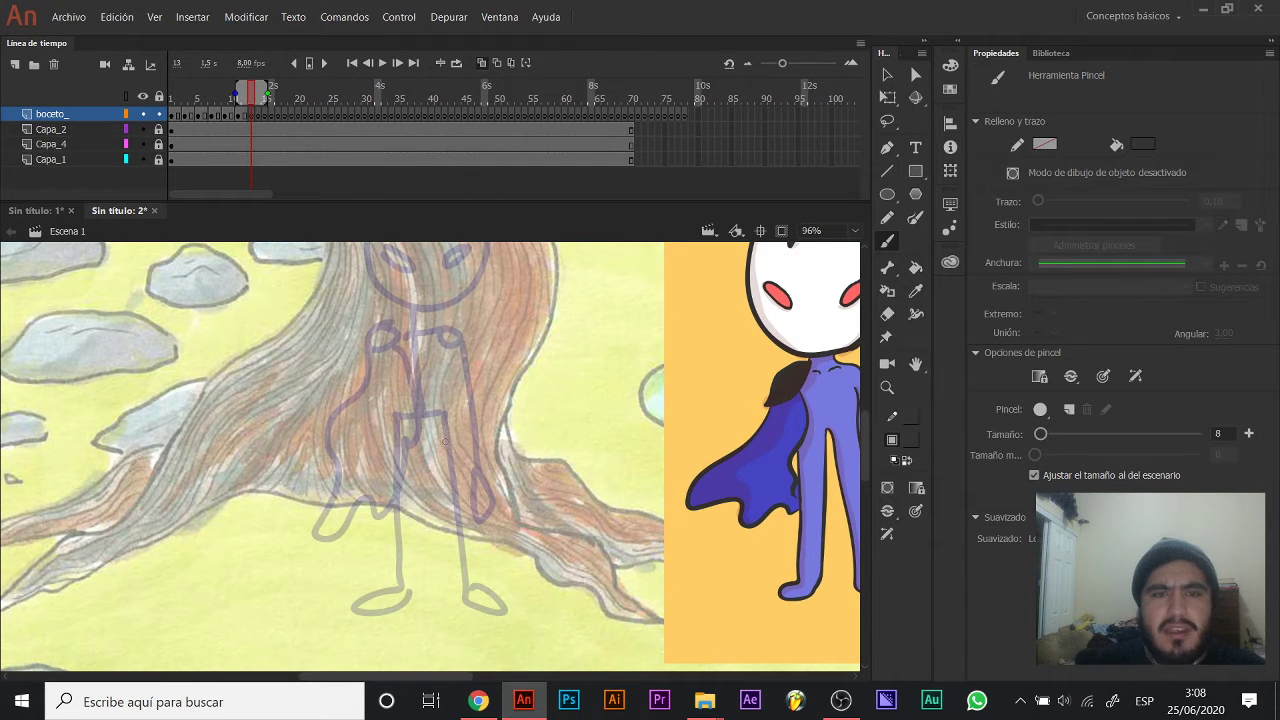
pyautogui.press('space')
pyautogui.moveTo(451, 346); pyautogui.dragTo(468, 516)
pyautogui.moveTo(431, 377)
pyautogui.mouseDown()
pyautogui.moveTo(439, 434)
pyautogui.moveTo(380, 468)
pyautogui.moveTo(476, 520)
pyautogui.moveTo(492, 405)
pyautogui.moveTo(478, 396)
pyautogui.mouseUp()
pyautogui.hotkey('ctrl', 'z')
pyautogui.moveTo(398, 408)
pyautogui.mouseDown()
pyautogui.moveTo(431, 509)
pyautogui.moveTo(504, 477)
pyautogui.moveTo(506, 415)
pyautogui.moveTo(470, 382)
pyautogui.moveTo(417, 416)
pyautogui.moveTo(431, 389)
pyautogui.moveTo(450, 402)
pyautogui.moveTo(460, 390)
pyautogui.moveTo(430, 326)
pyautogui.moveTo(415, 378)
pyautogui.moveTo(386, 384)
pyautogui.moveTo(468, 386)
pyautogui.moveTo(462, 326)
pyautogui.mouseUp()
pyautogui.moveTo(383, 346)
pyautogui.mouseDown()
pyautogui.moveTo(364, 378)
pyautogui.moveTo(376, 392)
pyautogui.mouseUp()
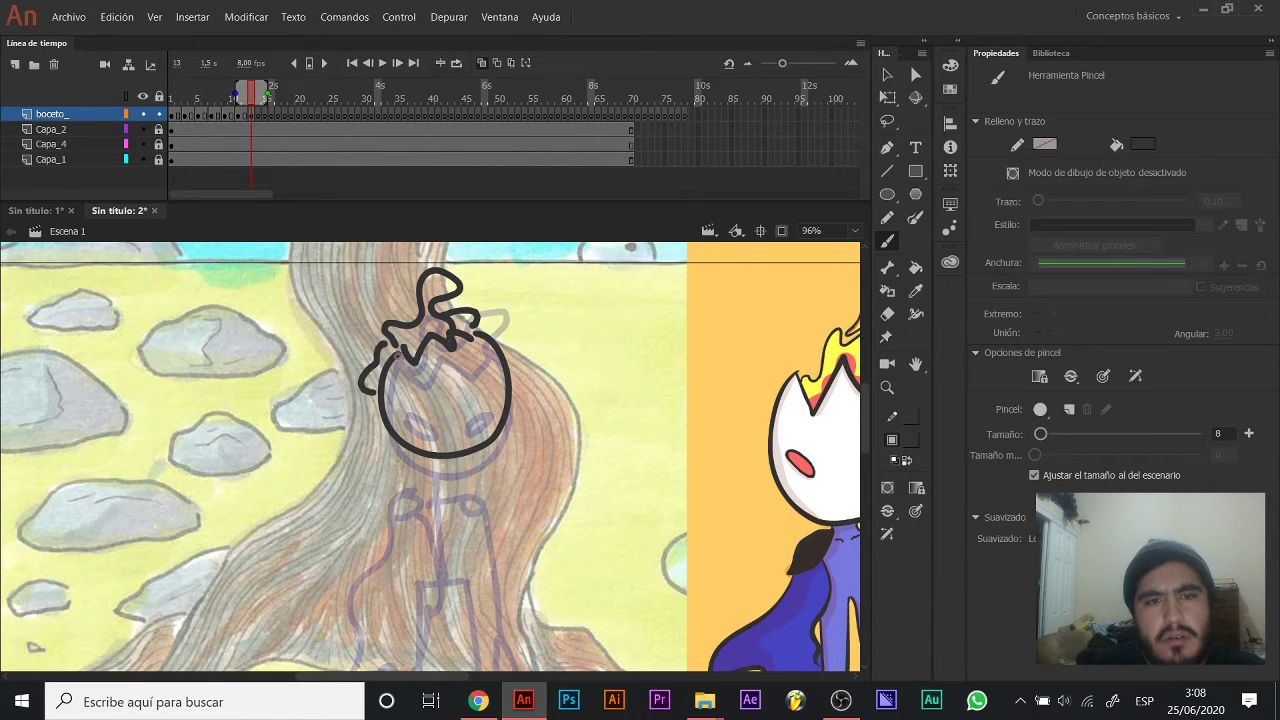
# Add the shell's side strokes and both eyes high on the head on frame 13.
pyautogui.moveTo(395, 350); pyautogui.dragTo(385, 404)
pyautogui.moveTo(474, 325); pyautogui.dragTo(506, 372)
pyautogui.moveTo(422, 382); pyautogui.dragTo(401, 381)
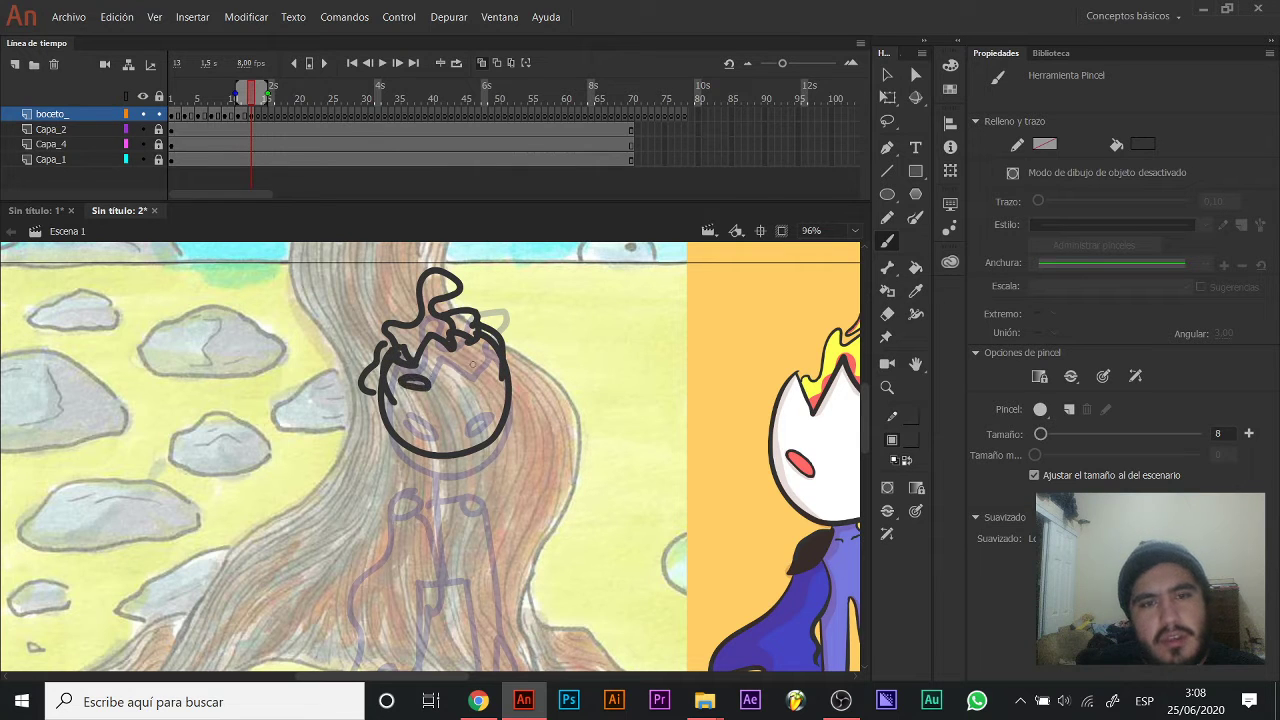
pyautogui.moveTo(485, 362); pyautogui.dragTo(478, 372)
# Draw the neck, shoulders, torso line, hips and both legs with feet on frame 13, undoing the failed strokes.
pyautogui.moveTo(456, 451)
pyautogui.mouseDown()
pyautogui.moveTo(427, 332)
pyautogui.moveTo(382, 311)
pyautogui.mouseUp()
pyautogui.hotkey('ctrl', 'z')
pyautogui.moveTo(461, 307)
pyautogui.mouseDown()
pyautogui.moveTo(370, 480)
pyautogui.moveTo(375, 500)
pyautogui.moveTo(394, 374)
pyautogui.moveTo(381, 348)
pyautogui.moveTo(376, 357)
pyautogui.moveTo(440, 350)
pyautogui.moveTo(442, 319)
pyautogui.moveTo(434, 510)
pyautogui.moveTo(354, 357)
pyautogui.moveTo(314, 434)
pyautogui.moveTo(292, 435)
pyautogui.moveTo(334, 425)
pyautogui.mouseUp()
pyautogui.hotkey('ctrl', 'z')
pyautogui.moveTo(334, 425)
pyautogui.mouseDown()
pyautogui.moveTo(352, 376)
pyautogui.moveTo(306, 540)
pyautogui.moveTo(262, 574)
pyautogui.moveTo(306, 560)
pyautogui.mouseUp()
pyautogui.moveTo(351, 380); pyautogui.dragTo(383, 556)
pyautogui.moveTo(328, 445); pyautogui.dragTo(391, 498)
# Draw the cape's wavy outer contour and its inner edge beside the torso on frame 13.
pyautogui.moveTo(317, 394)
pyautogui.mouseDown()
pyautogui.moveTo(297, 463)
pyautogui.moveTo(265, 497)
pyautogui.moveTo(353, 532)
pyautogui.mouseUp()
pyautogui.hotkey('ctrl', 'z')
pyautogui.moveTo(336, 368)
pyautogui.mouseDown()
pyautogui.moveTo(306, 408)
pyautogui.moveTo(296, 515)
pyautogui.moveTo(355, 515)
pyautogui.mouseUp()
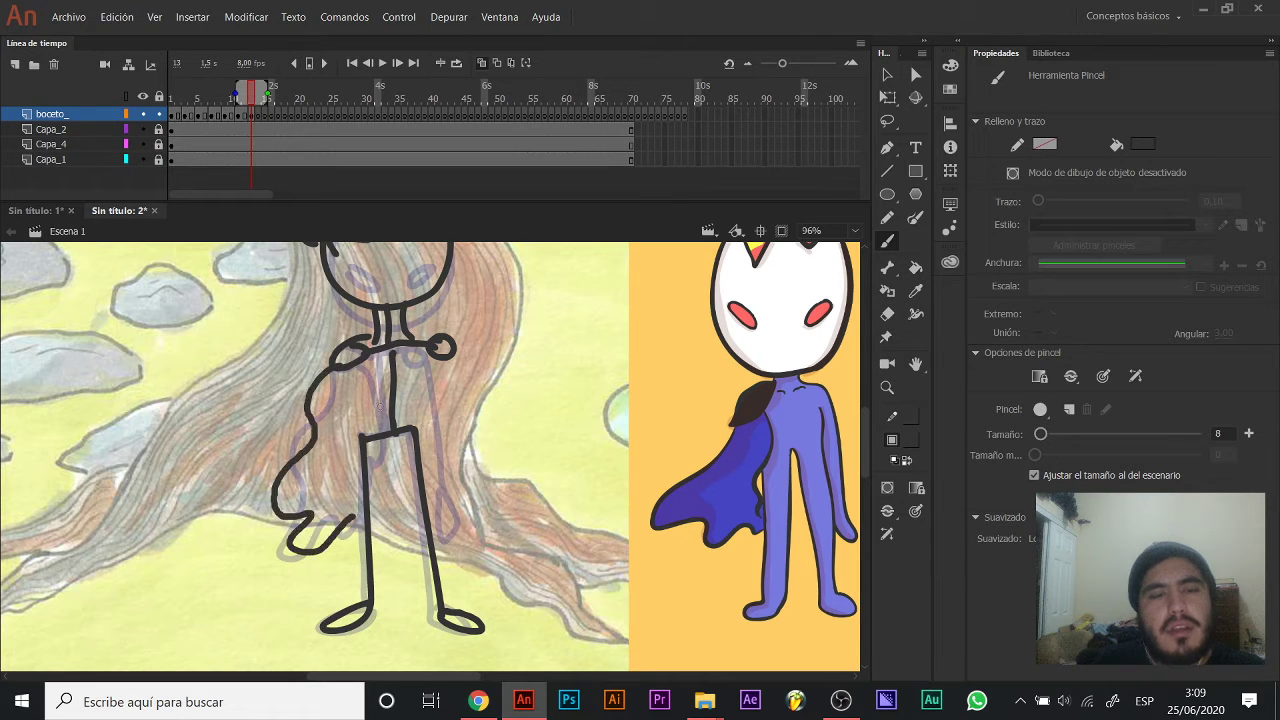
pyautogui.moveTo(363, 369); pyautogui.dragTo(377, 514)
pyautogui.moveTo(440, 392)
pyautogui.mouseDown()
pyautogui.moveTo(331, 502)
pyautogui.moveTo(374, 477)
pyautogui.moveTo(400, 605)
pyautogui.mouseUp()
# Draw the curved arm with its hand on the side opposite the cape on frame 13.
pyautogui.moveTo(389, 478)
pyautogui.mouseDown()
pyautogui.moveTo(437, 408)
pyautogui.moveTo(439, 532)
pyautogui.mouseUp()
pyautogui.hotkey('ctrl', 'z')
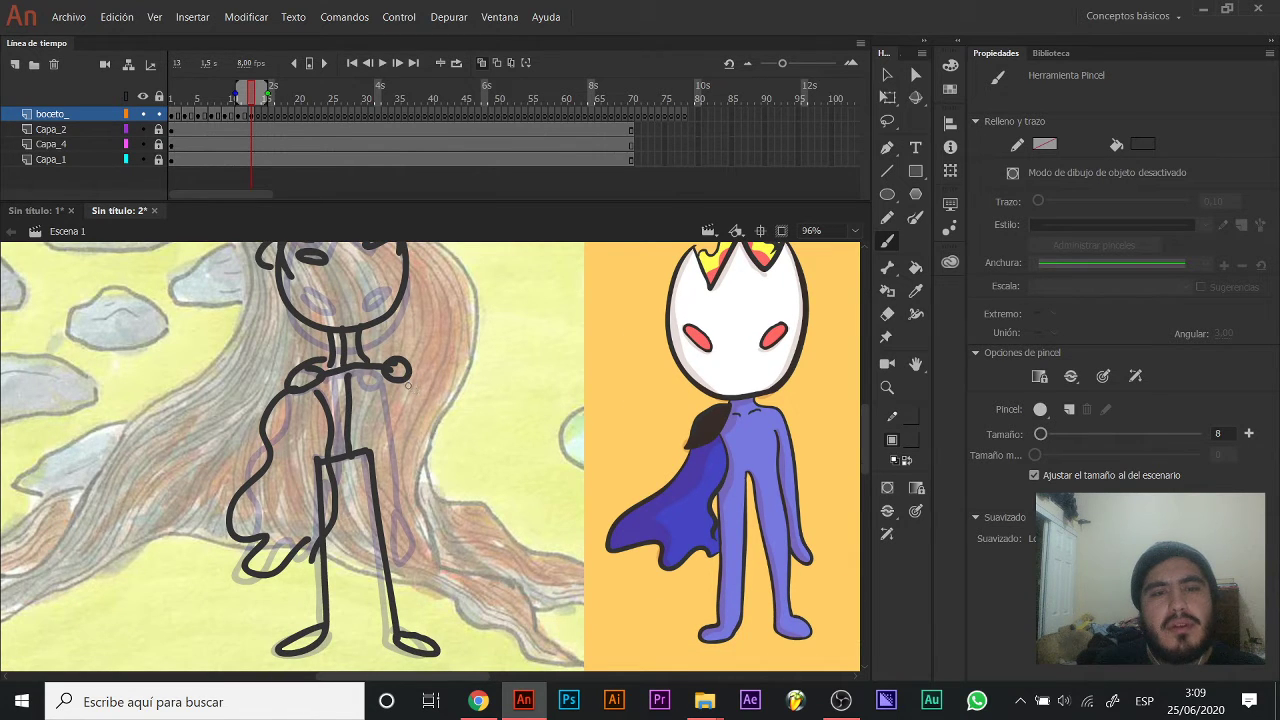
pyautogui.moveTo(408, 380); pyautogui.dragTo(424, 533)
pyautogui.moveTo(449, 390); pyautogui.dragTo(457, 511)
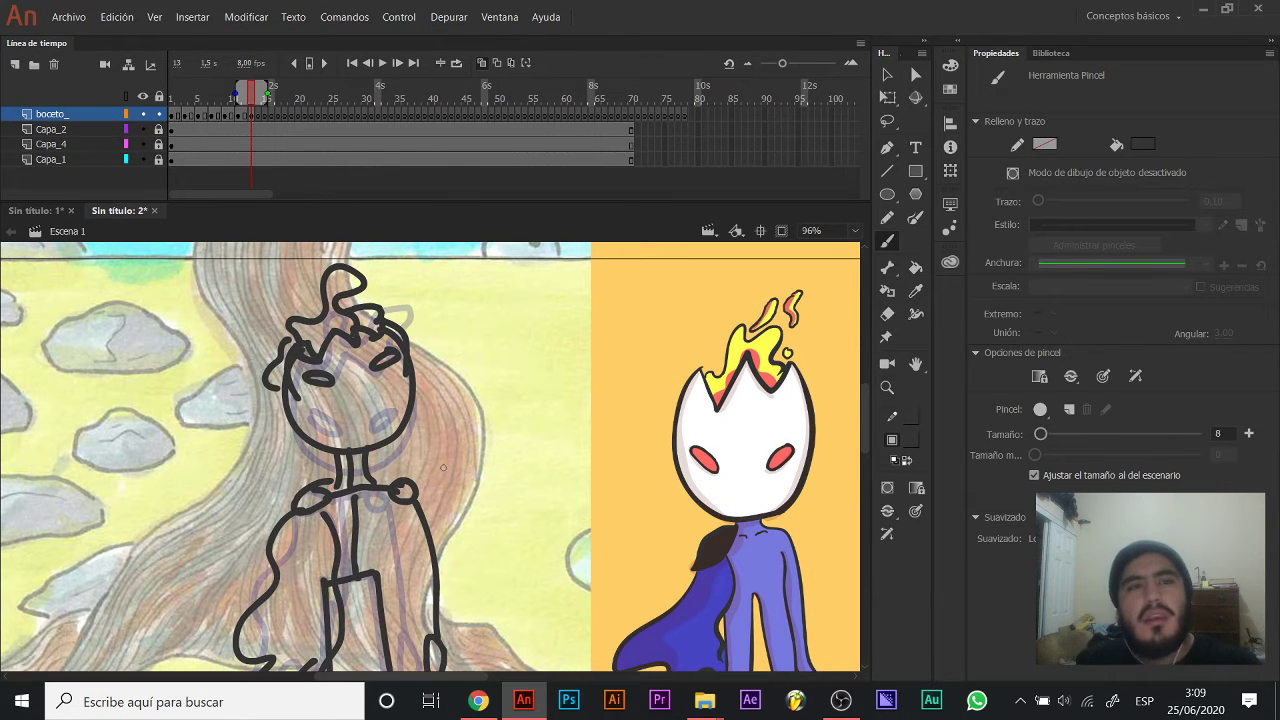
# Go to frame 14 and draw a head oval below the previous frame's head, over its torso.
pyautogui.press('.')
pyautogui.moveTo(437, 427); pyautogui.dragTo(512, 250)
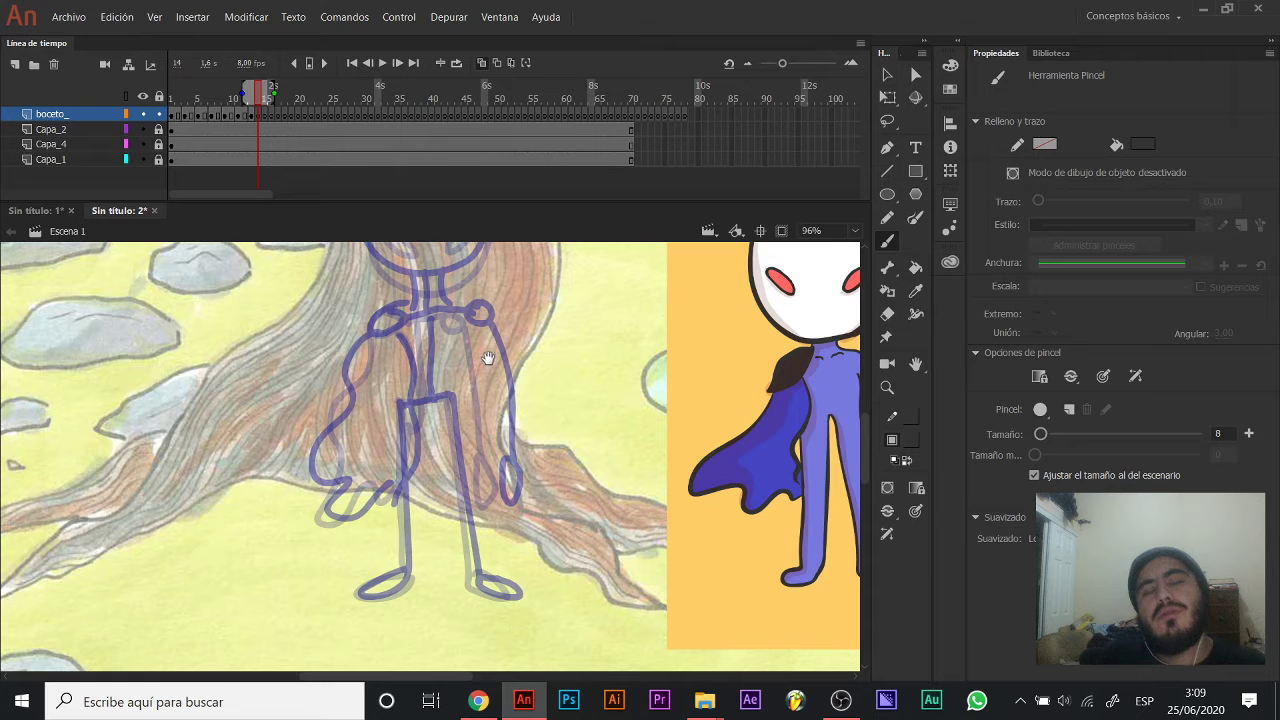
pyautogui.moveTo(473, 365); pyautogui.dragTo(478, 393)
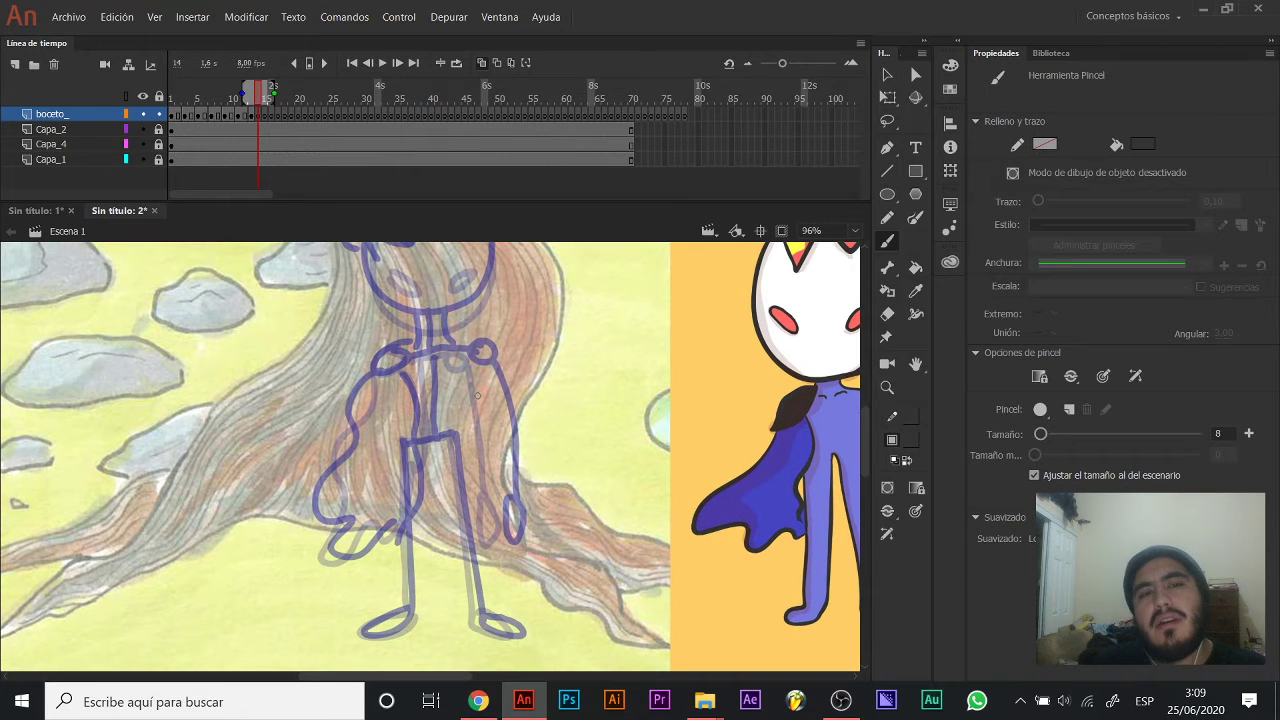
pyautogui.moveTo(466, 427)
pyautogui.mouseDown()
pyautogui.moveTo(458, 362)
pyautogui.moveTo(458, 419)
pyautogui.mouseUp()
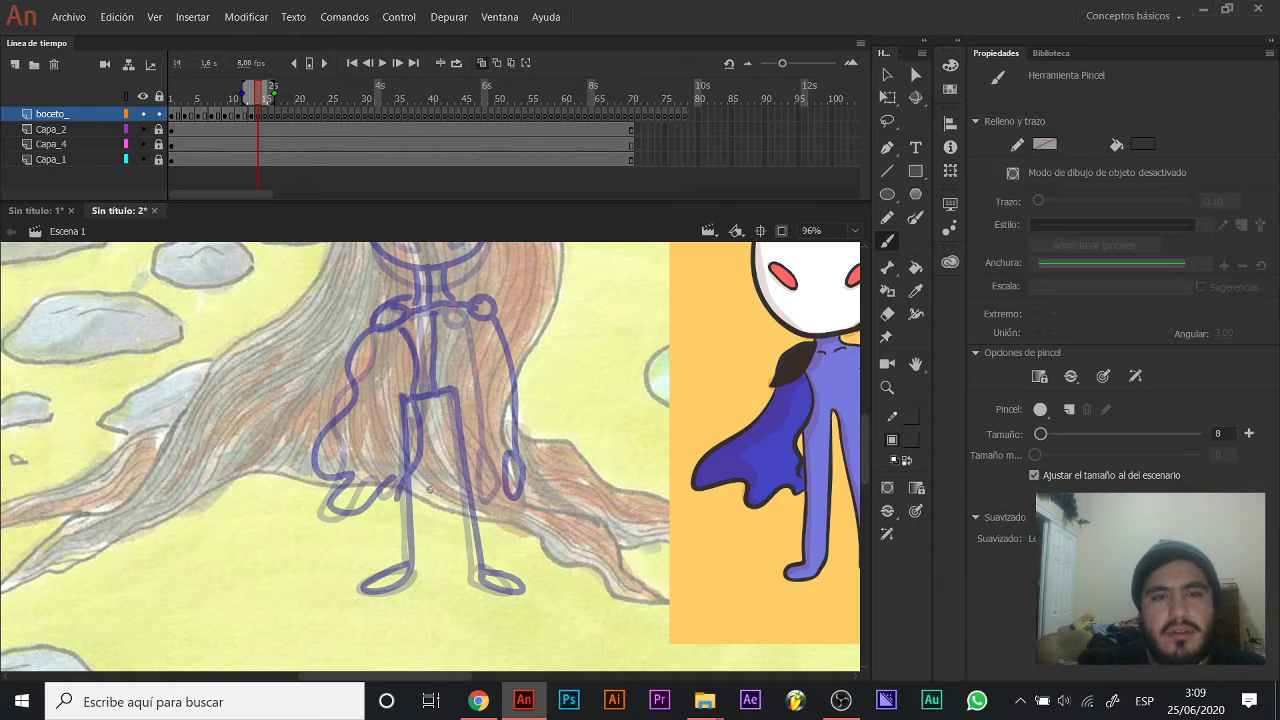
pyautogui.scroll(3, 424, 426)
pyautogui.moveTo(424, 382); pyautogui.dragTo(400, 428)
pyautogui.moveTo(330, 348)
pyautogui.mouseDown()
pyautogui.moveTo(340, 414)
pyautogui.moveTo(310, 440)
pyautogui.moveTo(418, 350)
pyautogui.moveTo(330, 322)
pyautogui.mouseUp()
# Rotate the head oval slightly and reposition it over the previous frame's torso on frame 14.
pyautogui.press('v')
pyautogui.click(422, 390)
pyautogui.moveTo(425, 392)
pyautogui.mouseDown()
pyautogui.moveTo(416, 306)
pyautogui.moveTo(404, 433)
pyautogui.moveTo(401, 398)
pyautogui.mouseUp()
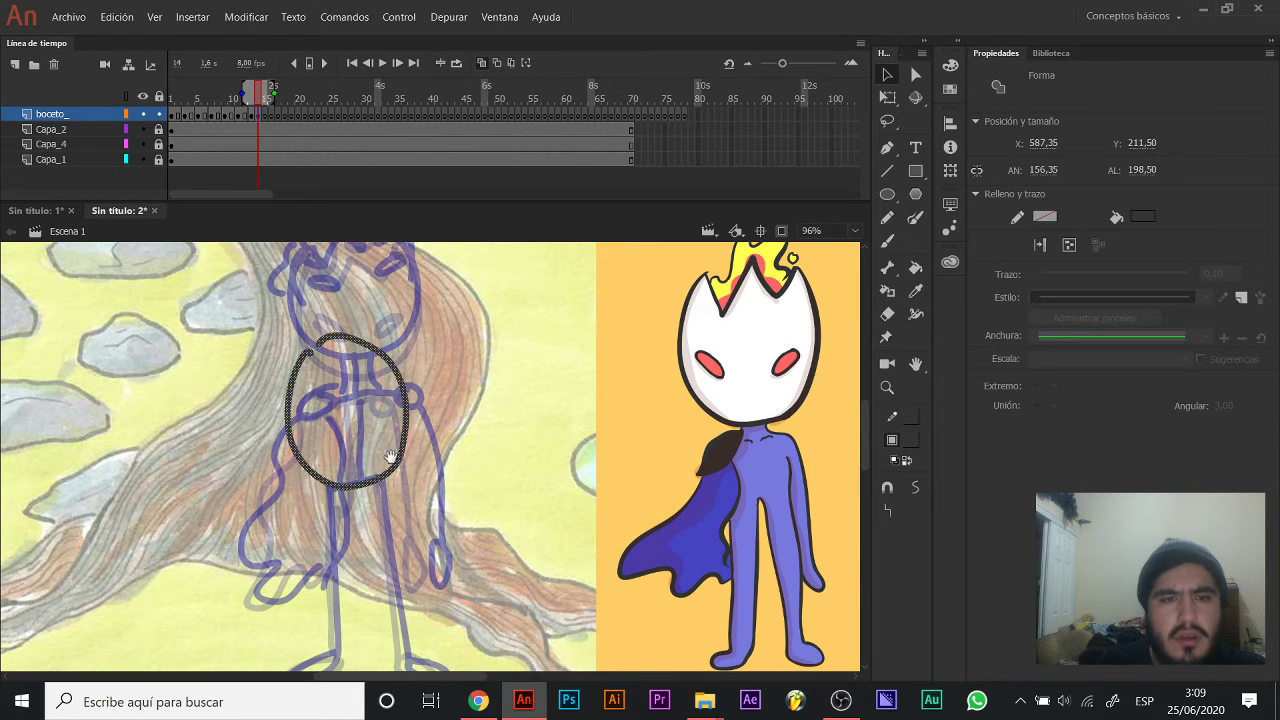
pyautogui.moveTo(391, 457); pyautogui.dragTo(386, 401)
pyautogui.press('q')
pyautogui.moveTo(410, 267); pyautogui.dragTo(418, 275)
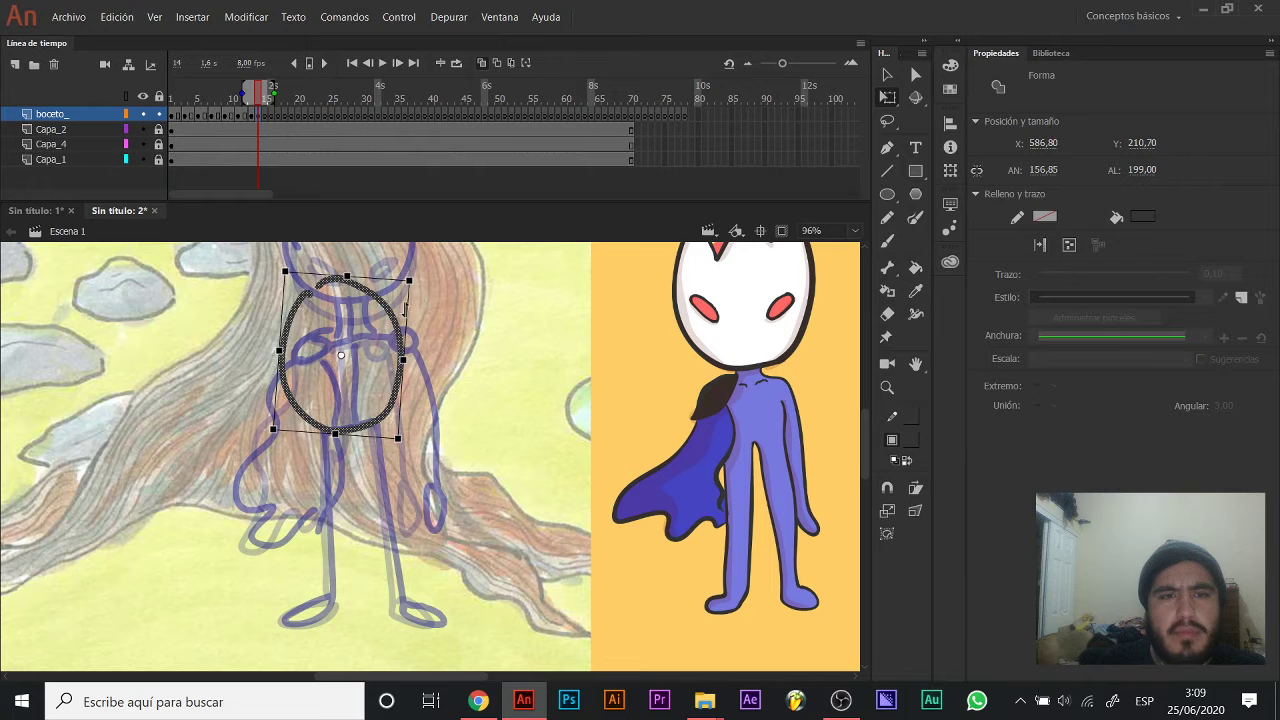
pyautogui.moveTo(391, 318); pyautogui.dragTo(399, 329)
pyautogui.press('b')
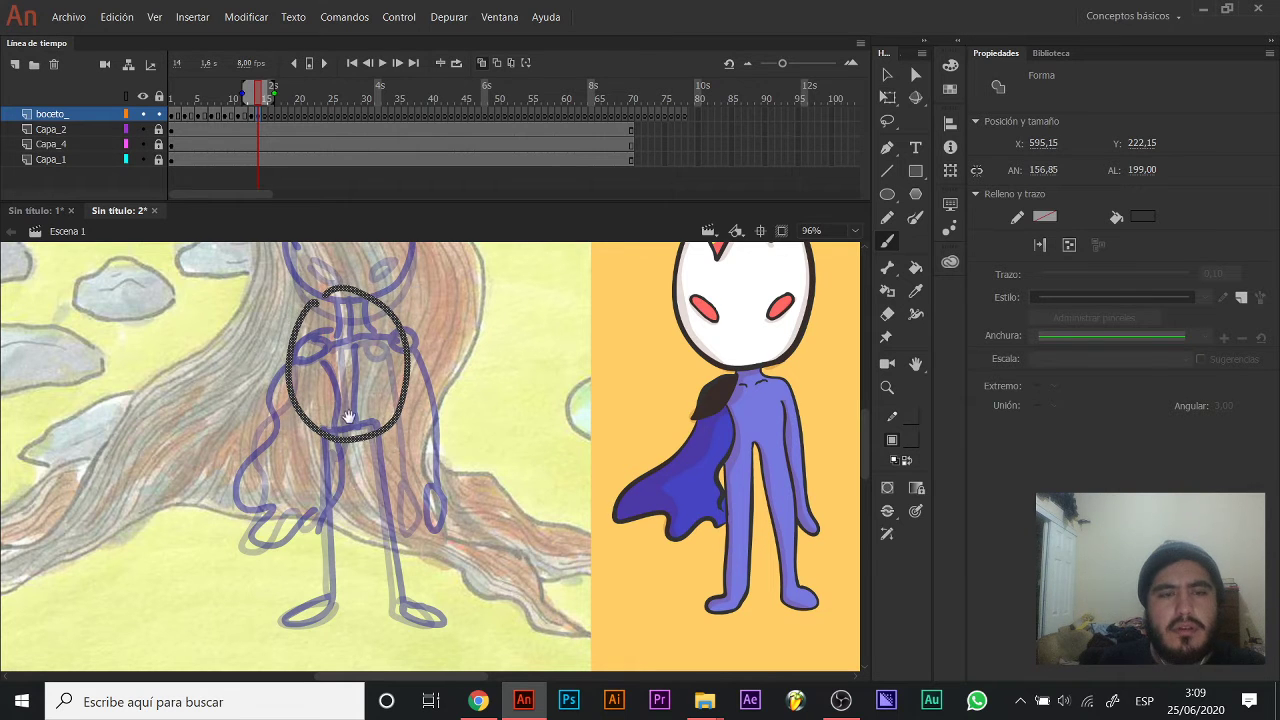
pyautogui.moveTo(348, 416); pyautogui.dragTo(361, 336)
pyautogui.press('Escape')
# Draw the neck, both shoulder circles and the torso line under the head on frame 14, undoing the failed strokes.
pyautogui.moveTo(322, 387)
pyautogui.mouseDown()
pyautogui.moveTo(398, 389)
pyautogui.moveTo(336, 384)
pyautogui.moveTo(326, 404)
pyautogui.moveTo(385, 393)
pyautogui.moveTo(295, 402)
pyautogui.moveTo(366, 379)
pyautogui.moveTo(373, 410)
pyautogui.mouseUp()
pyautogui.moveTo(371, 354)
pyautogui.mouseDown()
pyautogui.moveTo(401, 565)
pyautogui.moveTo(361, 342)
pyautogui.moveTo(275, 395)
pyautogui.mouseUp()
pyautogui.hotkey('ctrl', 'z')
pyautogui.moveTo(342, 360)
pyautogui.mouseDown()
pyautogui.moveTo(282, 378)
pyautogui.moveTo(298, 413)
pyautogui.moveTo(428, 396)
pyautogui.moveTo(395, 442)
pyautogui.moveTo(423, 391)
pyautogui.moveTo(402, 418)
pyautogui.mouseUp()
pyautogui.moveTo(390, 415)
pyautogui.mouseDown()
pyautogui.moveTo(474, 448)
pyautogui.moveTo(348, 461)
pyautogui.moveTo(438, 410)
pyautogui.moveTo(392, 479)
pyautogui.moveTo(342, 450)
pyautogui.mouseUp()
pyautogui.hotkey('ctrl', 'z')
pyautogui.hotkey('ctrl', 'z')
pyautogui.hotkey('ctrl', 'z')
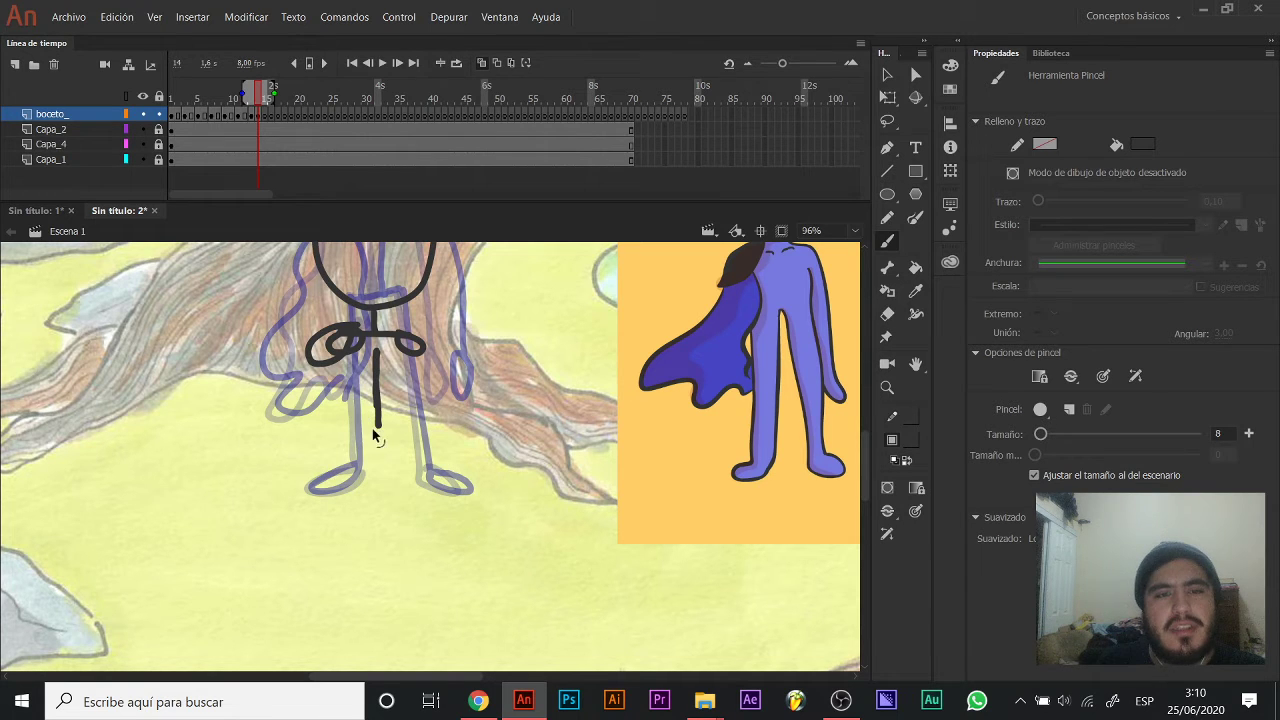
# Draw the crossed legs with feet and the cape's wavy raised outline on frame 14.
pyautogui.moveTo(368, 421)
pyautogui.mouseDown()
pyautogui.moveTo(410, 470)
pyautogui.moveTo(415, 445)
pyautogui.moveTo(390, 472)
pyautogui.moveTo(356, 474)
pyautogui.moveTo(386, 457)
pyautogui.moveTo(412, 527)
pyautogui.mouseUp()
pyautogui.moveTo(358, 410)
pyautogui.mouseDown()
pyautogui.moveTo(380, 366)
pyautogui.moveTo(292, 345)
pyautogui.moveTo(272, 470)
pyautogui.moveTo(340, 508)
pyautogui.mouseUp()
pyautogui.hotkey('ctrl', 'z')
pyautogui.moveTo(378, 377)
pyautogui.mouseDown()
pyautogui.moveTo(346, 330)
pyautogui.moveTo(266, 386)
pyautogui.moveTo(350, 474)
pyautogui.moveTo(386, 466)
pyautogui.mouseUp()
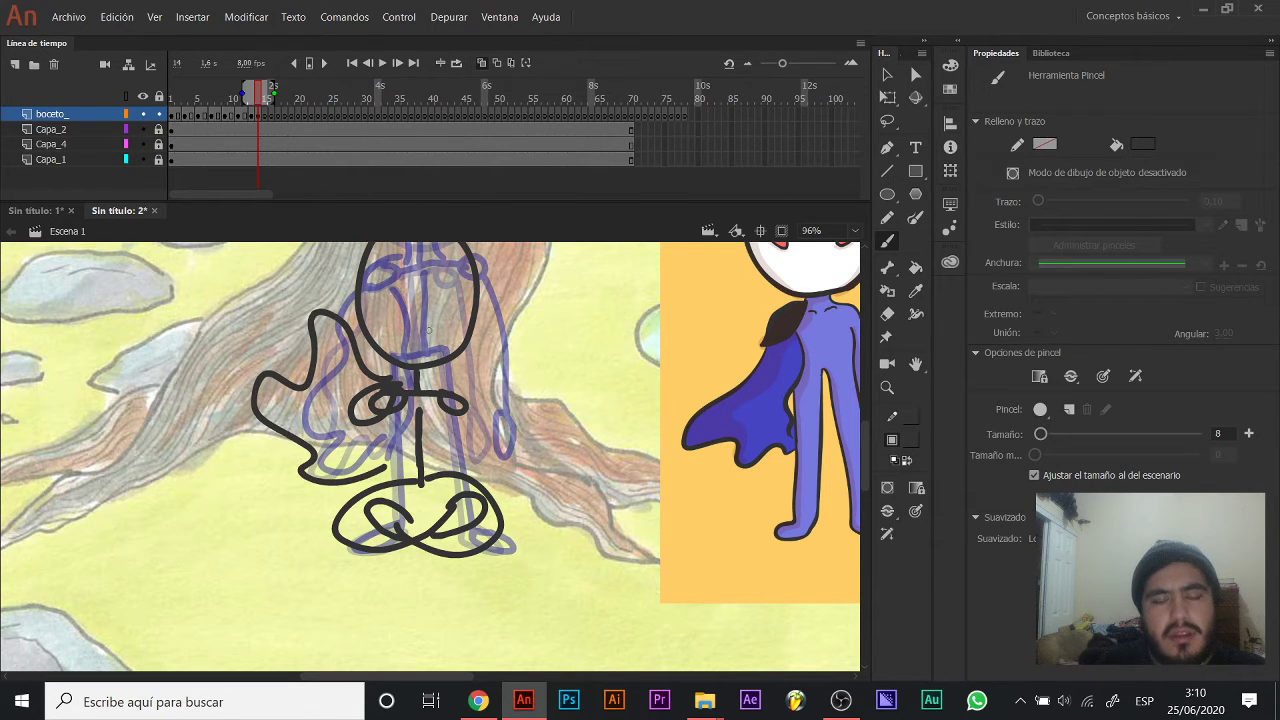
pyautogui.moveTo(401, 342); pyautogui.dragTo(387, 400)
pyautogui.moveTo(368, 529); pyautogui.dragTo(403, 472)
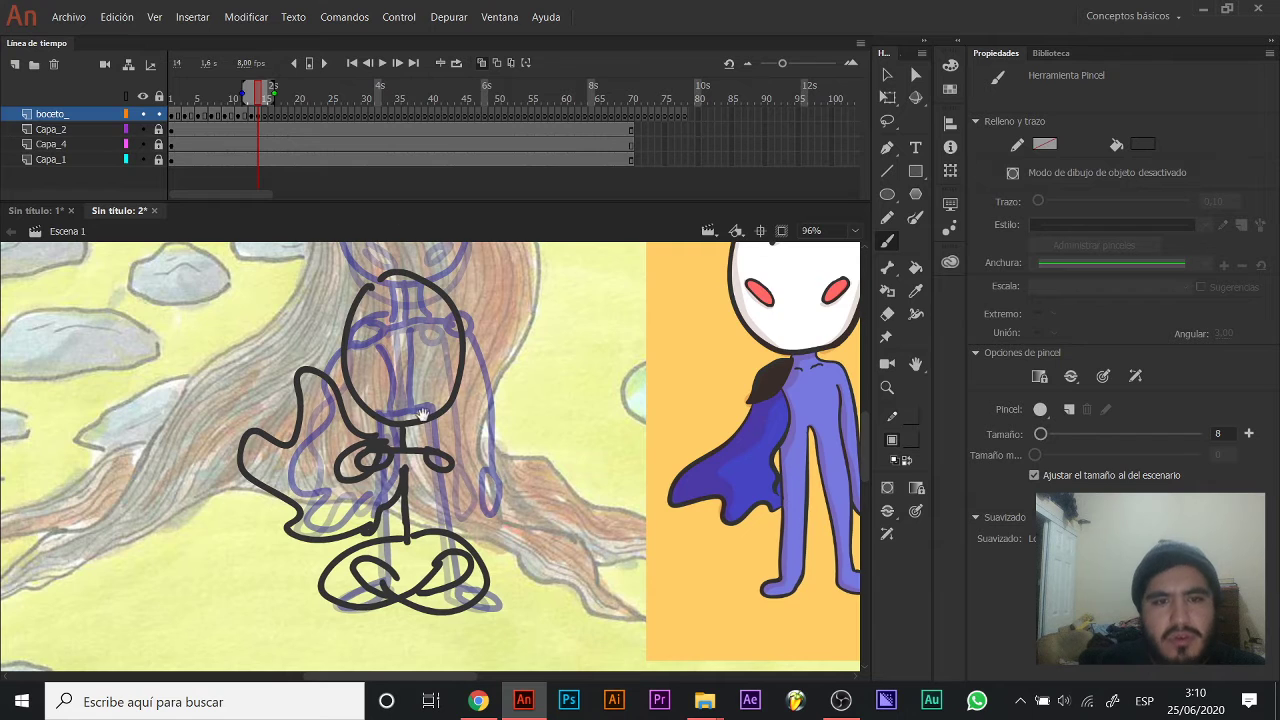
# Add the zigzag shell edge and two slanted oval eyes to the head on frame 14.
pyautogui.moveTo(423, 414); pyautogui.dragTo(419, 478)
pyautogui.moveTo(357, 424)
pyautogui.mouseDown()
pyautogui.moveTo(384, 448)
pyautogui.moveTo(431, 415)
pyautogui.moveTo(408, 395)
pyautogui.moveTo(452, 397)
pyautogui.moveTo(471, 491)
pyautogui.mouseUp()
pyautogui.moveTo(508, 535); pyautogui.dragTo(488, 390)
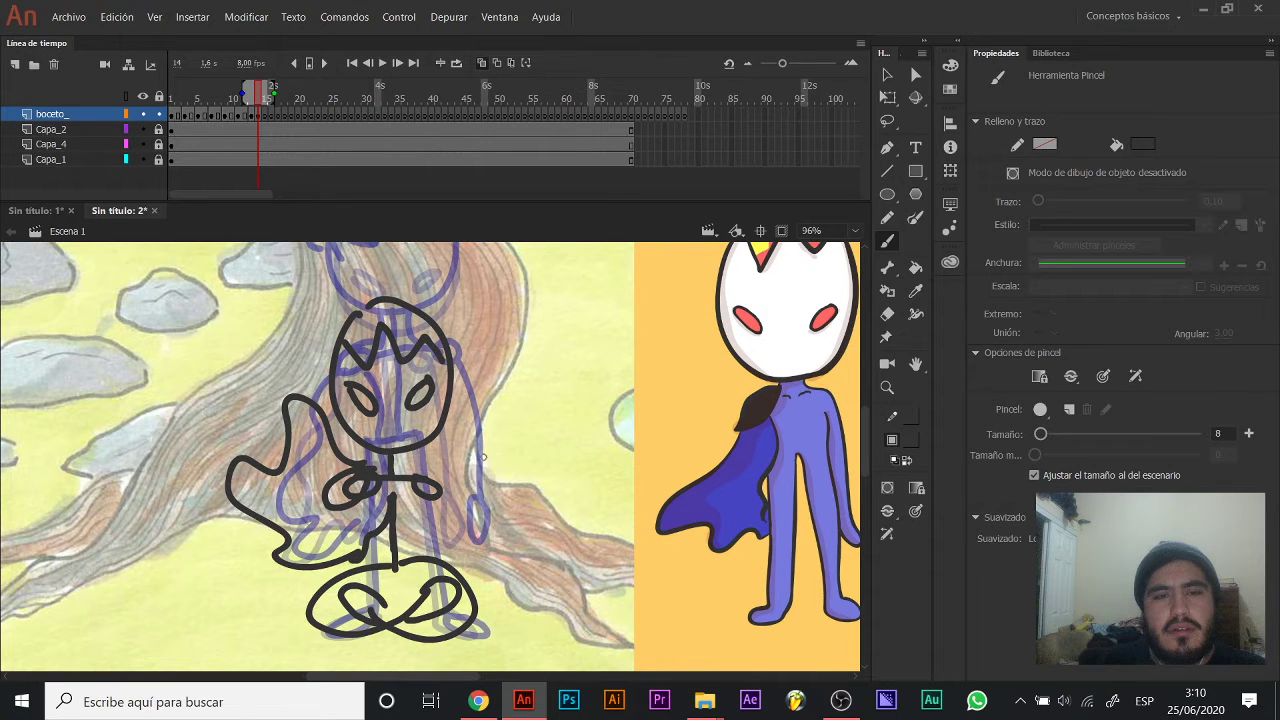
pyautogui.moveTo(468, 470)
pyautogui.mouseDown()
pyautogui.moveTo(413, 468)
pyautogui.moveTo(449, 404)
pyautogui.moveTo(486, 388)
pyautogui.mouseUp()
pyautogui.hotkey('ctrl', 'z')
pyautogui.moveTo(384, 495); pyautogui.dragTo(505, 478)
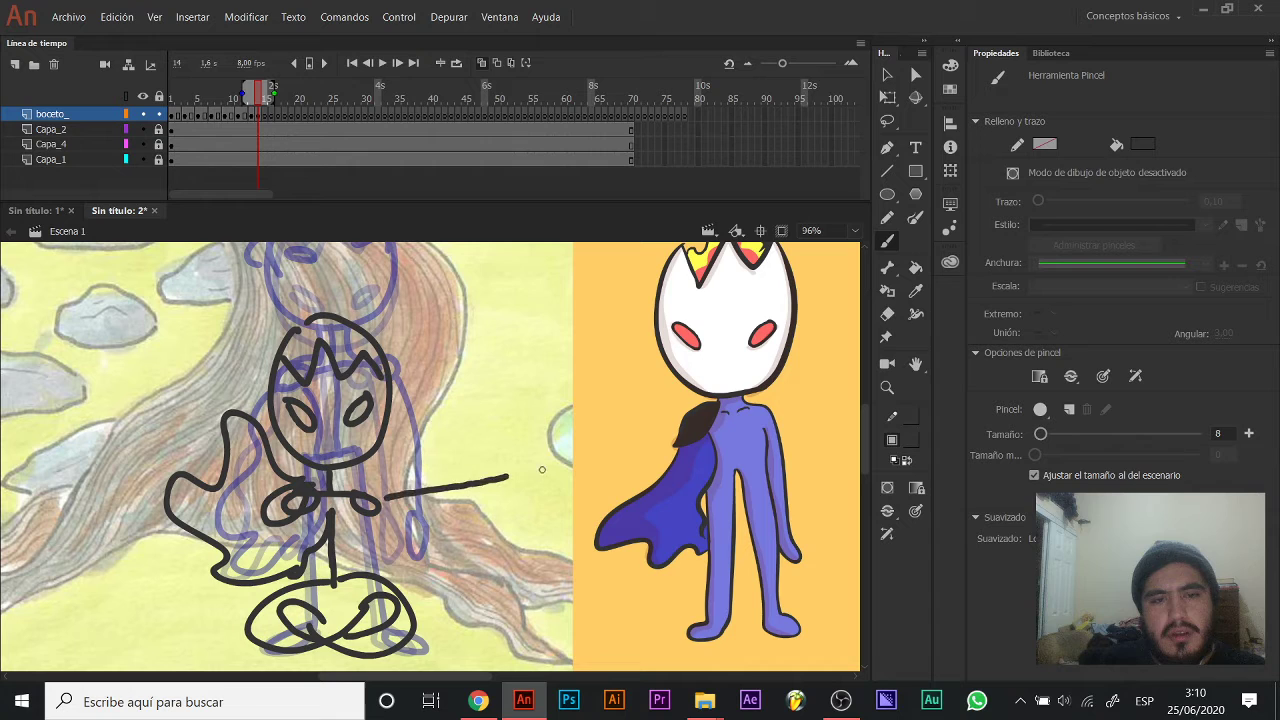
pyautogui.hotkey('ctrl', 'z')
# Remove the shoulder circle opposite the cape on frame 14 and draw a straight raised arm with an oval hand.
pyautogui.press('e')
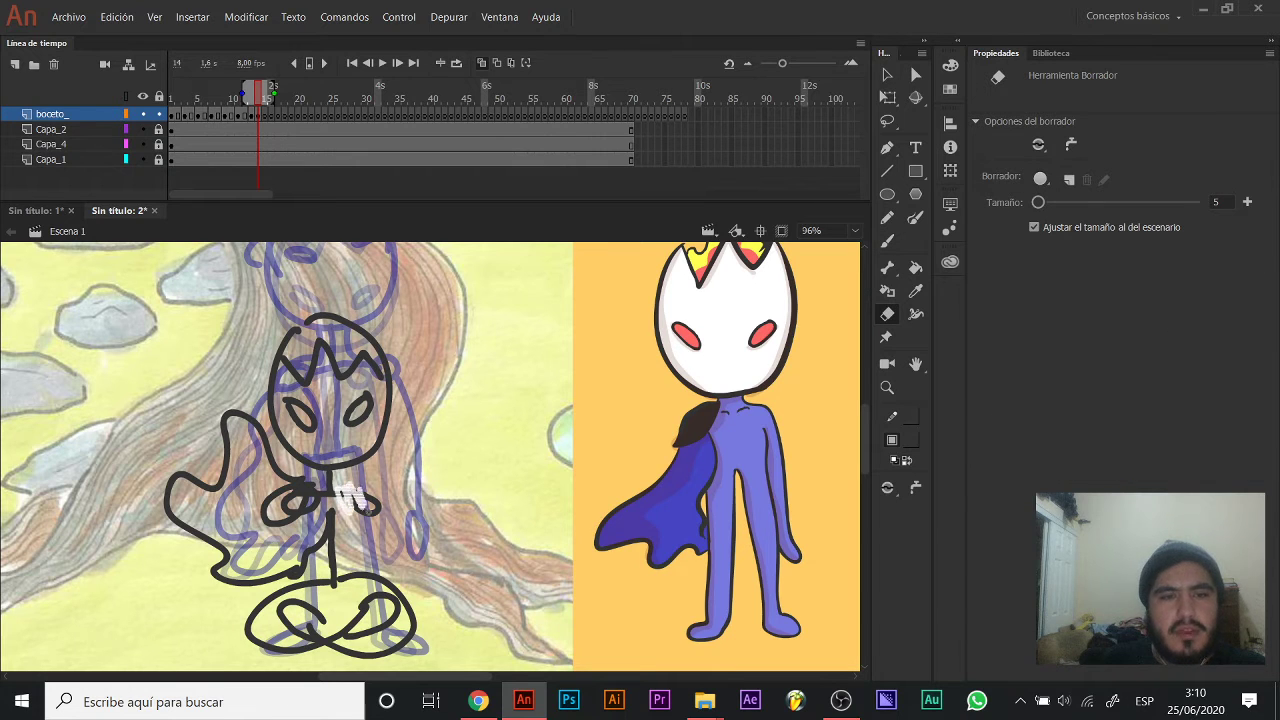
pyautogui.press('v')
pyautogui.click(364, 507)
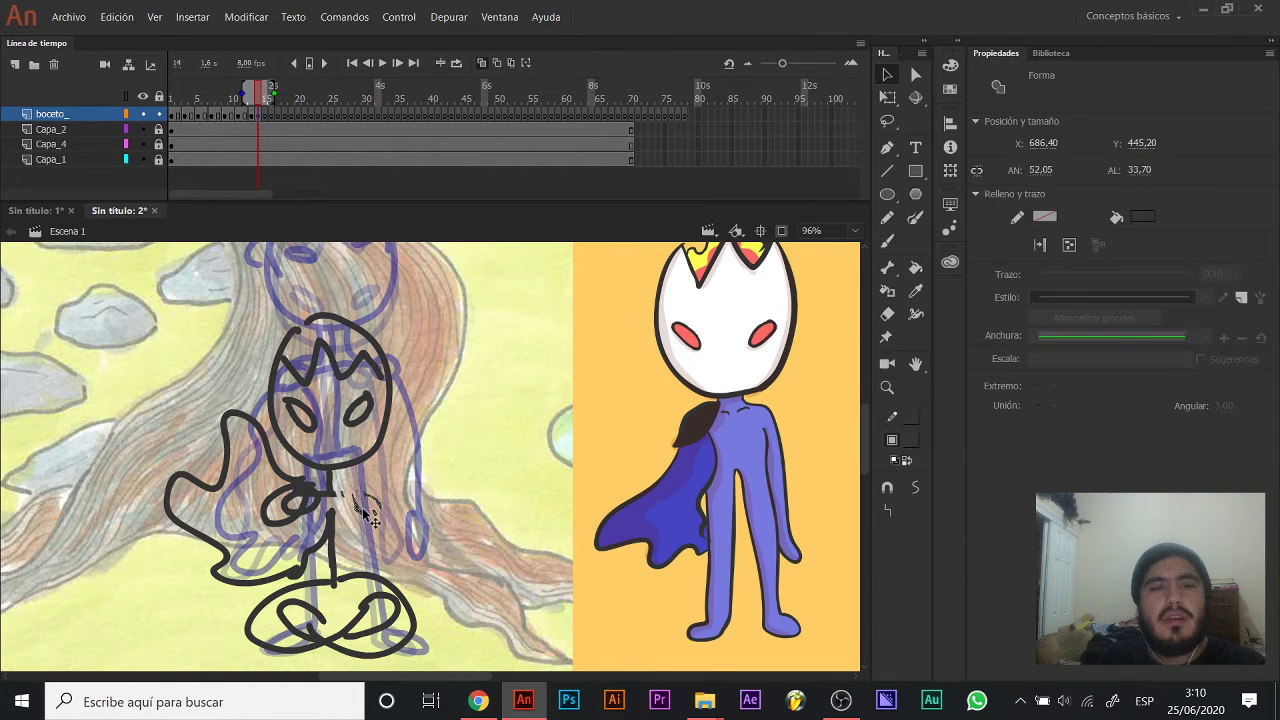
pyautogui.press('Delete')
pyautogui.press('b')
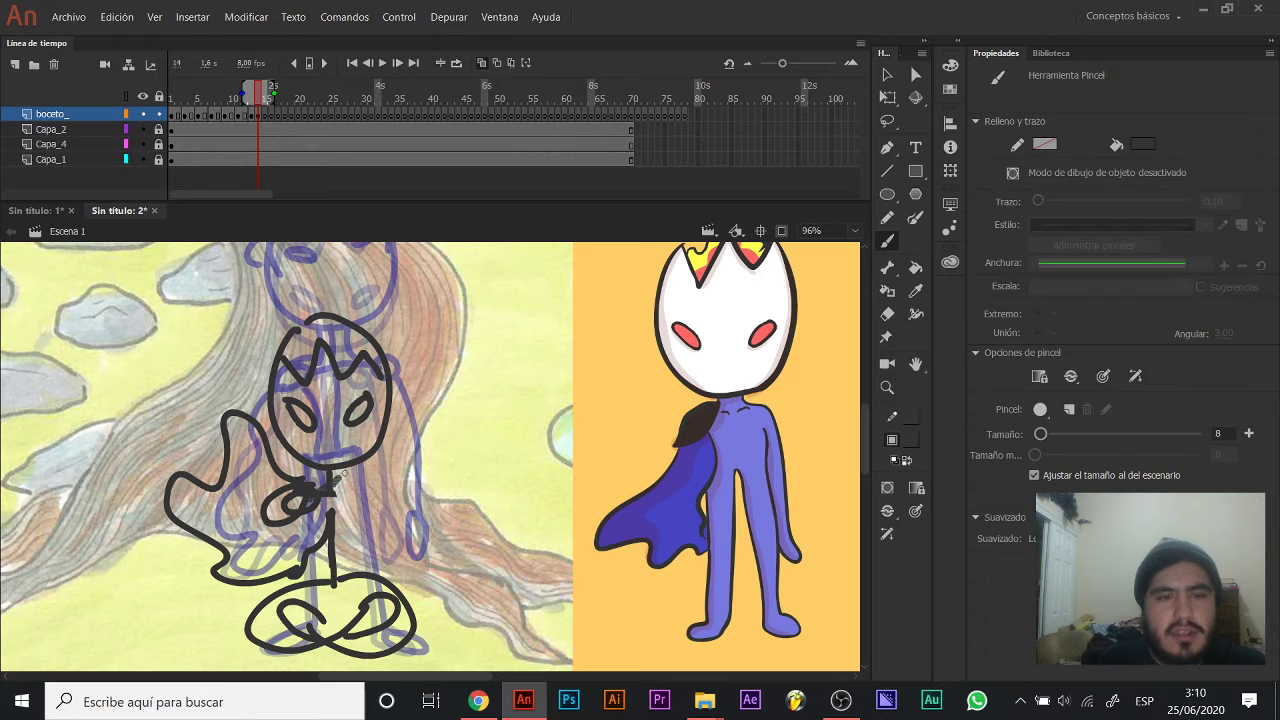
pyautogui.moveTo(362, 466); pyautogui.dragTo(468, 380)
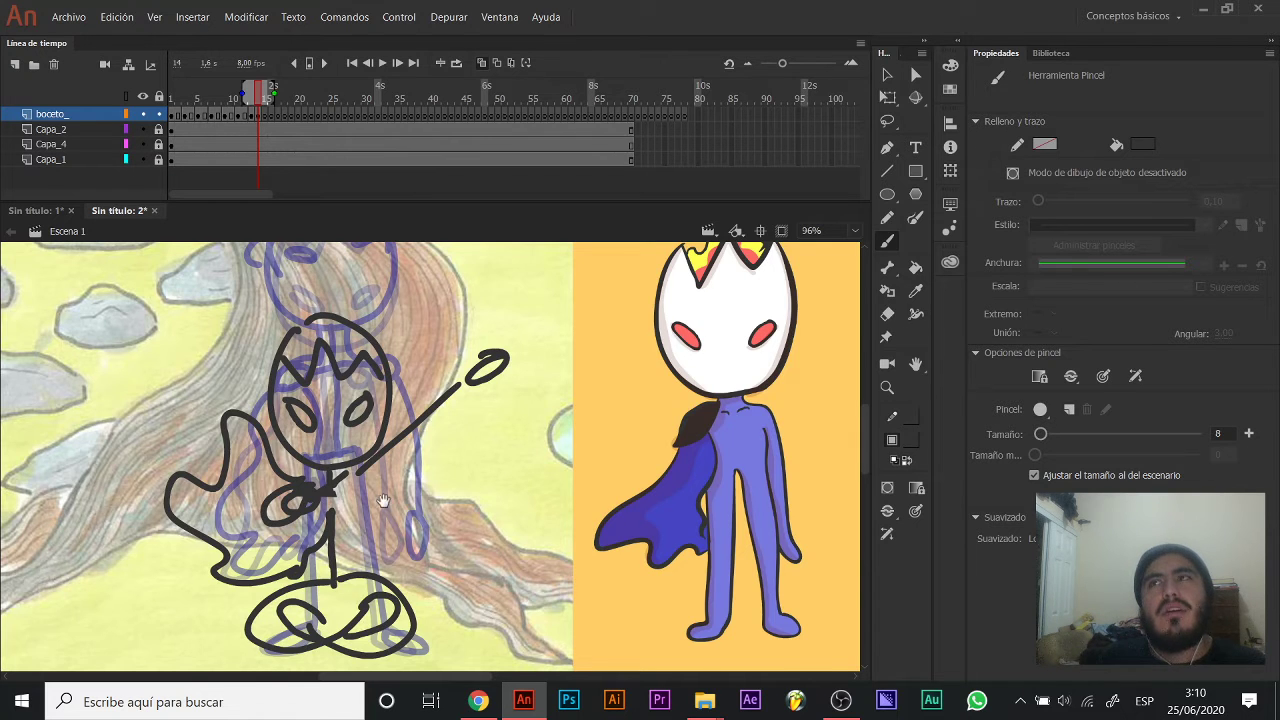
pyautogui.moveTo(383, 500); pyautogui.dragTo(316, 665)
pyautogui.moveTo(393, 350)
pyautogui.mouseDown()
pyautogui.moveTo(352, 425)
pyautogui.moveTo(400, 406)
pyautogui.mouseUp()
pyautogui.moveTo(535, 358)
pyautogui.mouseDown()
pyautogui.moveTo(458, 412)
pyautogui.moveTo(512, 410)
pyautogui.mouseUp()
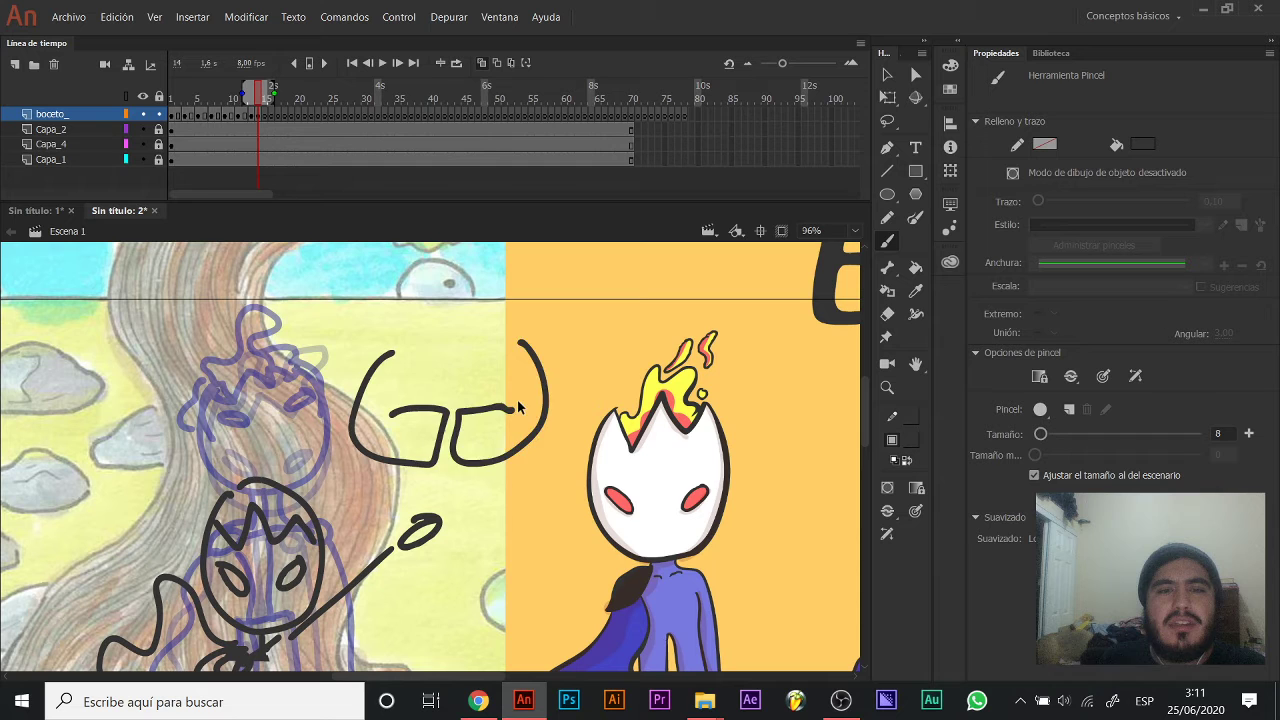
pyautogui.hotkey('ctrl', 'z')
pyautogui.hotkey('ctrl', 'z')
# Draw the tall wavy flame rising from the head on frame 14.
pyautogui.moveTo(374, 506)
pyautogui.mouseDown()
pyautogui.moveTo(466, 331)
pyautogui.moveTo(494, 341)
pyautogui.moveTo(500, 410)
pyautogui.mouseUp()
pyautogui.moveTo(344, 428)
pyautogui.mouseDown()
pyautogui.moveTo(366, 320)
pyautogui.moveTo(435, 400)
pyautogui.mouseUp()
pyautogui.moveTo(430, 356)
pyautogui.mouseDown()
pyautogui.moveTo(440, 316)
pyautogui.moveTo(437, 338)
pyautogui.mouseUp()
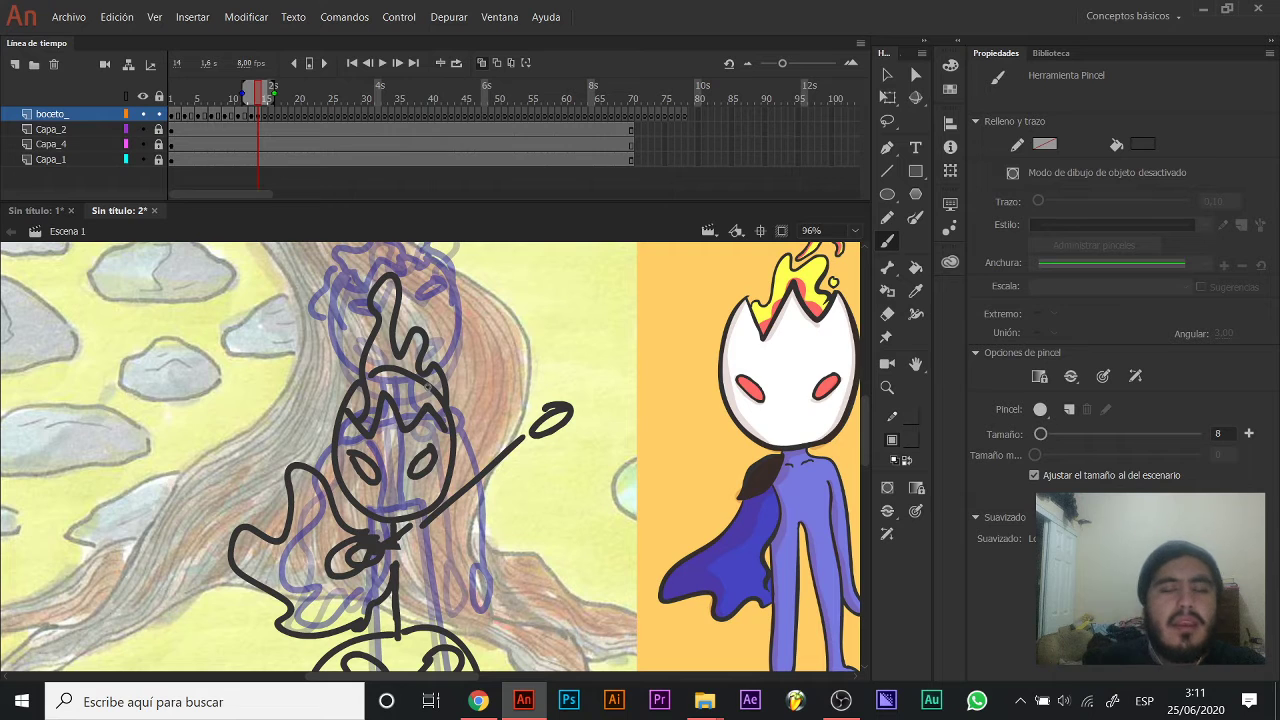
# Draw the head with its zigzag shell edge, parted flame and slanted oval eyes on frame 15.
pyautogui.press('.')
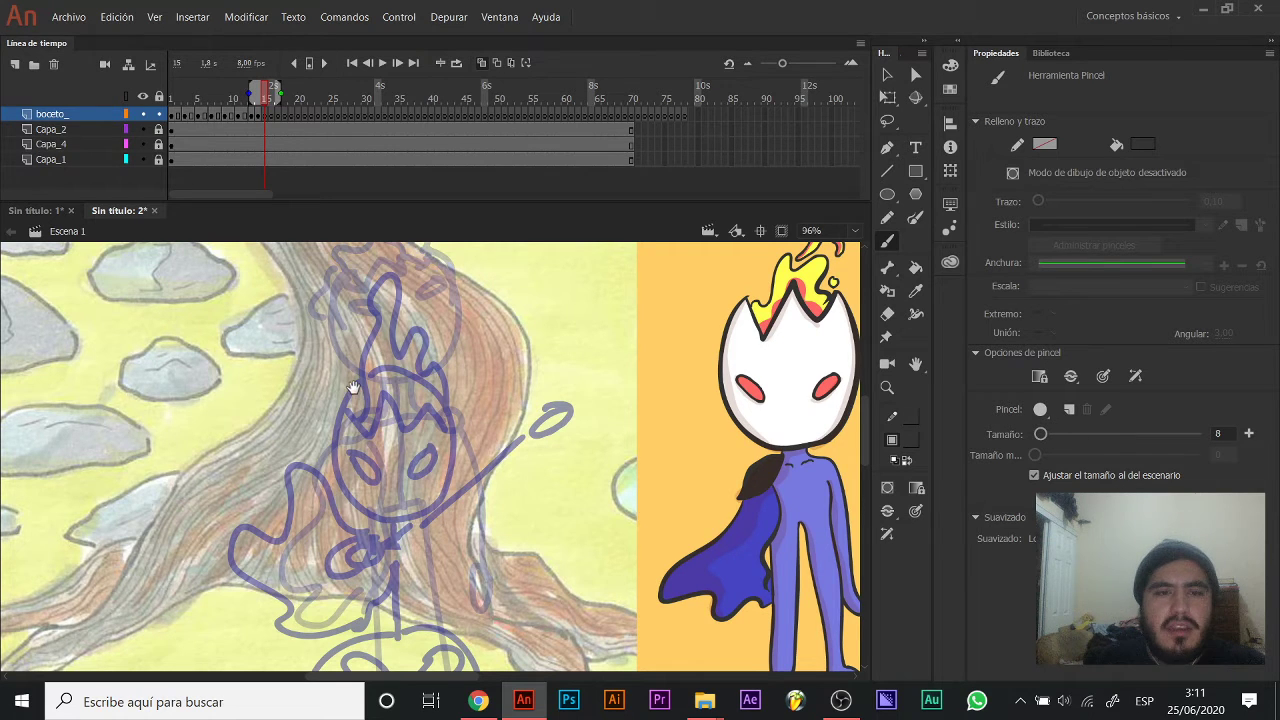
pyautogui.moveTo(353, 388)
pyautogui.mouseDown()
pyautogui.moveTo(350, 362)
pyautogui.moveTo(432, 344)
pyautogui.moveTo(455, 385)
pyautogui.moveTo(428, 390)
pyautogui.mouseUp()
pyautogui.moveTo(361, 399)
pyautogui.mouseDown()
pyautogui.moveTo(375, 365)
pyautogui.moveTo(410, 346)
pyautogui.moveTo(432, 366)
pyautogui.moveTo(465, 366)
pyautogui.moveTo(466, 396)
pyautogui.mouseUp()
pyautogui.moveTo(362, 355)
pyautogui.mouseDown()
pyautogui.moveTo(364, 450)
pyautogui.moveTo(472, 414)
pyautogui.moveTo(468, 378)
pyautogui.mouseUp()
pyautogui.moveTo(390, 396)
pyautogui.mouseDown()
pyautogui.moveTo(452, 402)
pyautogui.moveTo(438, 412)
pyautogui.mouseUp()
# Draw the torso line, crossed legs with feet and the outstretched arm with its hand on frame 15.
pyautogui.moveTo(417, 466)
pyautogui.mouseDown()
pyautogui.moveTo(430, 384)
pyautogui.moveTo(424, 496)
pyautogui.moveTo(456, 524)
pyautogui.moveTo(476, 518)
pyautogui.mouseUp()
pyautogui.moveTo(386, 530)
pyautogui.mouseDown()
pyautogui.moveTo(505, 534)
pyautogui.moveTo(426, 495)
pyautogui.moveTo(457, 536)
pyautogui.mouseUp()
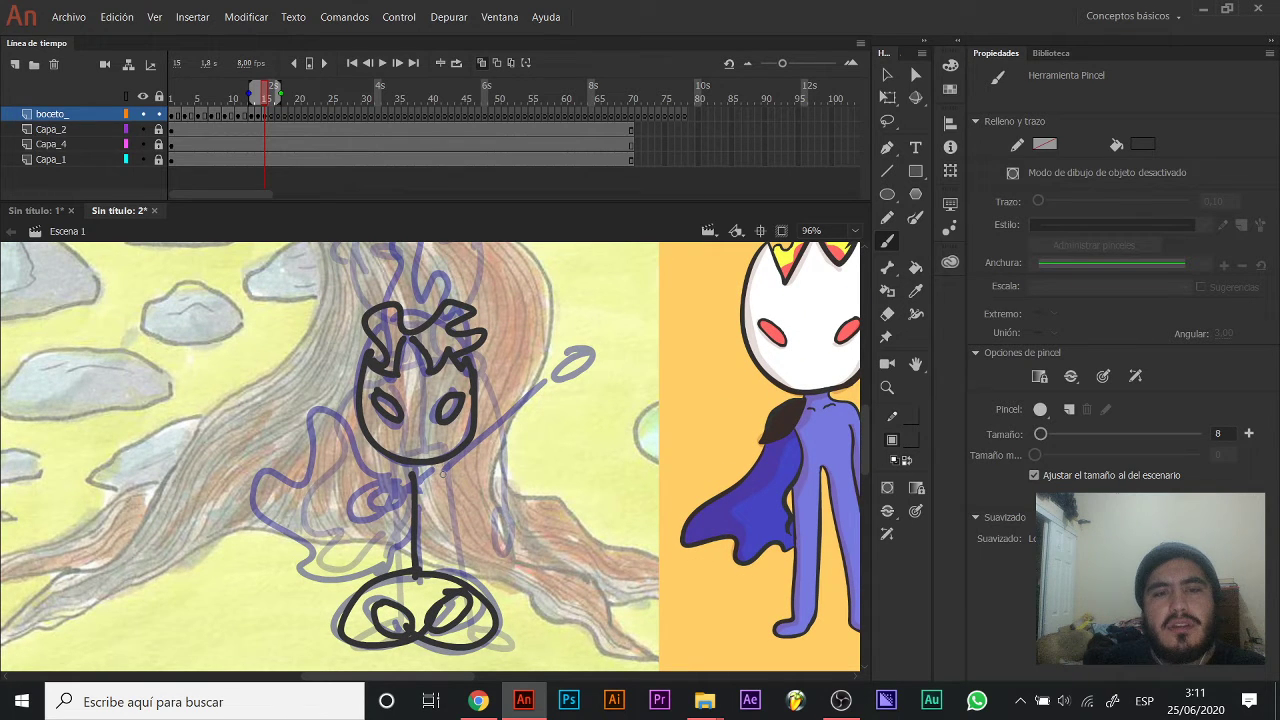
pyautogui.moveTo(426, 478); pyautogui.dragTo(572, 492)
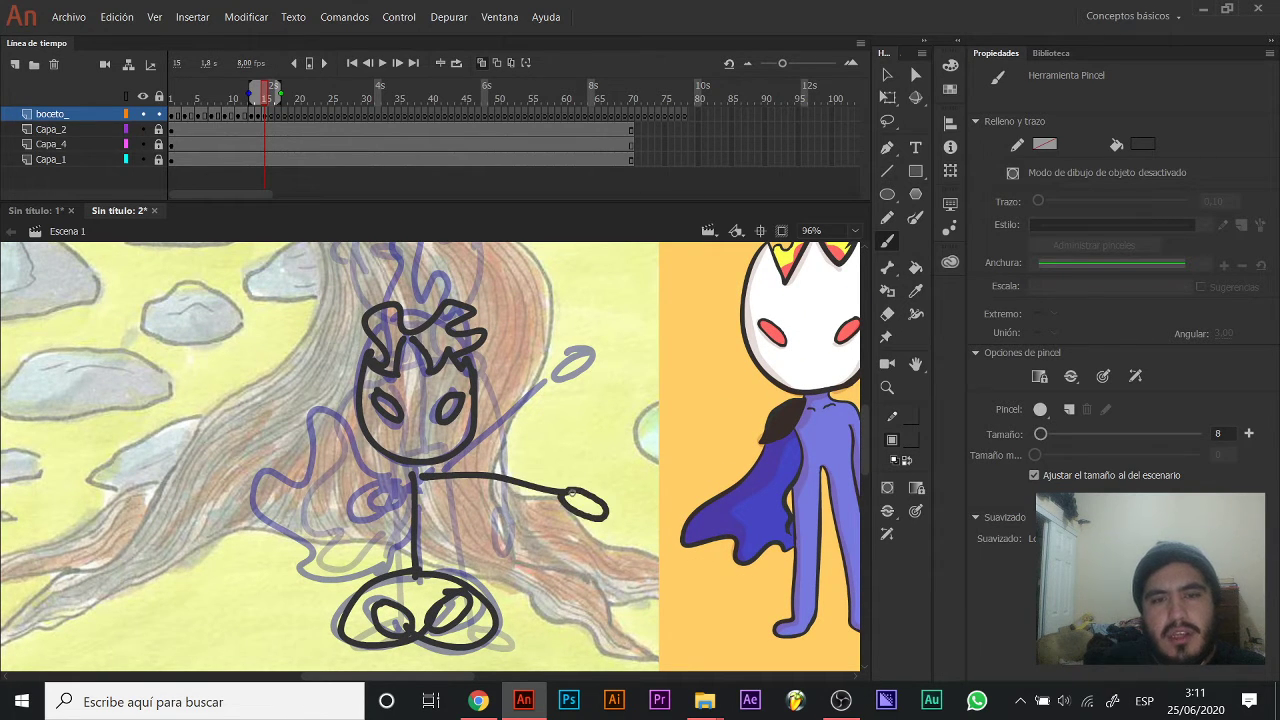
# Draw the shoulder and the falling cape on frame 15, undoing the failed strokes.
pyautogui.moveTo(361, 481)
pyautogui.mouseDown()
pyautogui.moveTo(417, 457)
pyautogui.moveTo(412, 472)
pyautogui.moveTo(466, 456)
pyautogui.moveTo(404, 470)
pyautogui.moveTo(446, 454)
pyautogui.mouseUp()
pyautogui.hotkey('ctrl', 'z')
pyautogui.moveTo(507, 436); pyautogui.dragTo(491, 451)
pyautogui.moveTo(390, 460)
pyautogui.mouseDown()
pyautogui.moveTo(440, 450)
pyautogui.moveTo(403, 389)
pyautogui.moveTo(424, 426)
pyautogui.moveTo(448, 400)
pyautogui.moveTo(318, 520)
pyautogui.moveTo(358, 548)
pyautogui.mouseUp()
pyautogui.hotkey('ctrl', 'z')
pyautogui.moveTo(403, 422)
pyautogui.mouseDown()
pyautogui.moveTo(338, 488)
pyautogui.moveTo(418, 510)
pyautogui.moveTo(466, 440)
pyautogui.moveTo(440, 457)
pyautogui.mouseUp()
# Draw the head with its zigzag shell edge, small flame and half-closed eyes on frame 16.
pyautogui.click(274, 116)
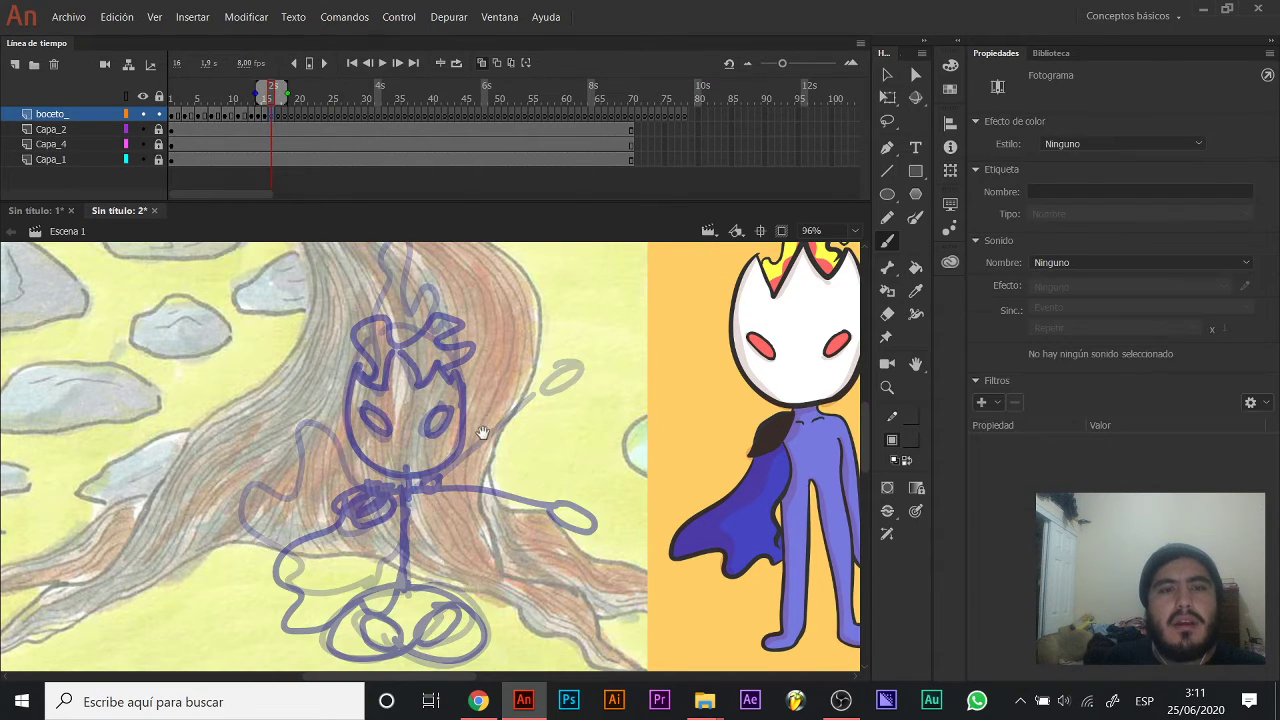
pyautogui.moveTo(363, 368)
pyautogui.mouseDown()
pyautogui.moveTo(366, 466)
pyautogui.moveTo(462, 458)
pyautogui.moveTo(440, 360)
pyautogui.mouseUp()
pyautogui.moveTo(366, 362)
pyautogui.mouseDown()
pyautogui.moveTo(385, 392)
pyautogui.moveTo(402, 350)
pyautogui.moveTo(431, 397)
pyautogui.moveTo(452, 364)
pyautogui.mouseUp()
pyautogui.moveTo(435, 432); pyautogui.dragTo(453, 412)
pyautogui.moveTo(405, 357)
pyautogui.mouseDown()
pyautogui.moveTo(407, 409)
pyautogui.moveTo(398, 388)
pyautogui.mouseUp()
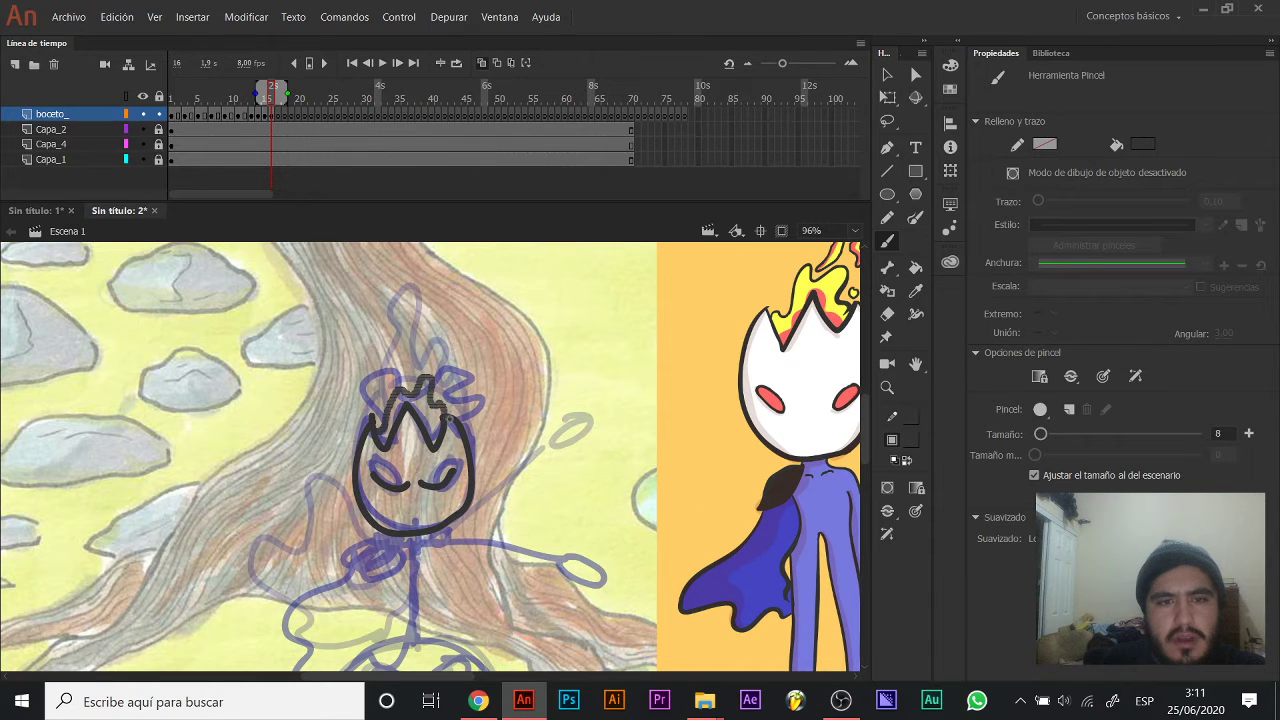
pyautogui.moveTo(450, 458); pyautogui.dragTo(440, 336)
# Draw the torso line, hanging cape, crossed legs and the curved lowered arm with its hand on frame 16.
pyautogui.moveTo(405, 418); pyautogui.dragTo(410, 526)
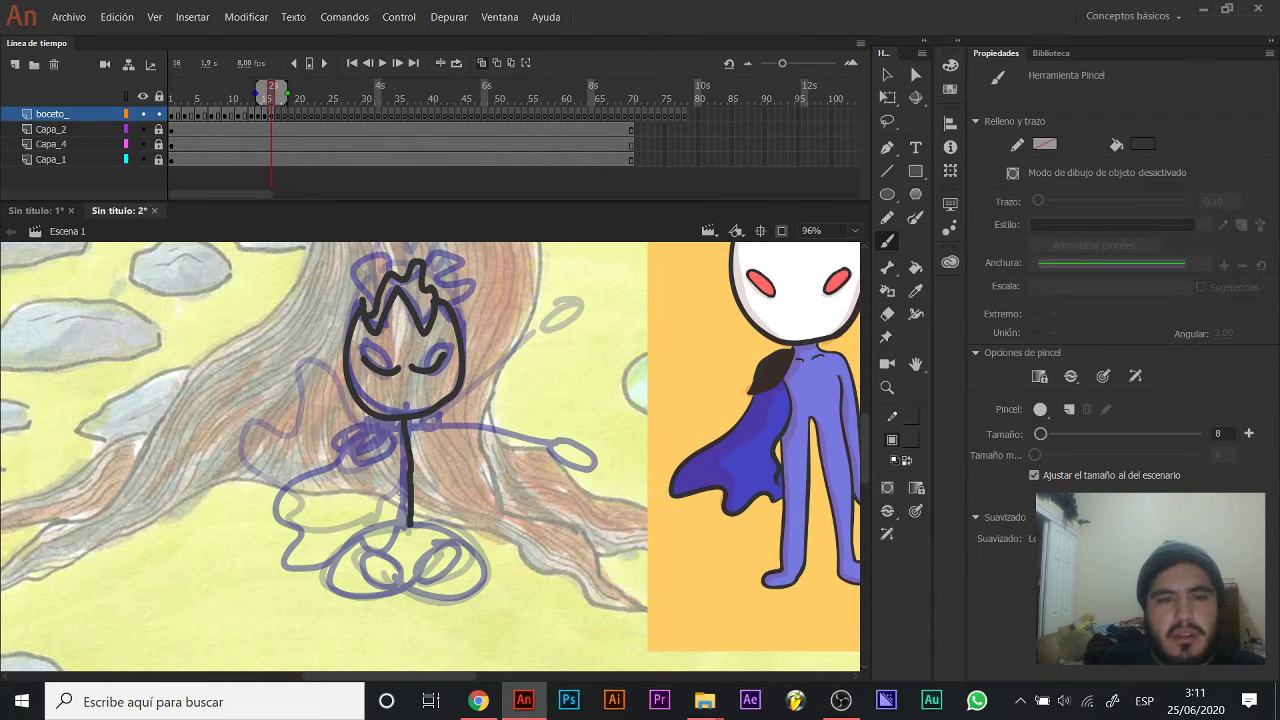
pyautogui.moveTo(368, 434)
pyautogui.mouseDown()
pyautogui.moveTo(433, 421)
pyautogui.moveTo(354, 443)
pyautogui.moveTo(316, 563)
pyautogui.moveTo(382, 559)
pyautogui.moveTo(409, 494)
pyautogui.moveTo(409, 452)
pyautogui.moveTo(452, 484)
pyautogui.moveTo(455, 524)
pyautogui.moveTo(421, 528)
pyautogui.moveTo(426, 512)
pyautogui.moveTo(374, 529)
pyautogui.moveTo(424, 554)
pyautogui.moveTo(429, 592)
pyautogui.moveTo(361, 596)
pyautogui.moveTo(332, 572)
pyautogui.moveTo(436, 570)
pyautogui.moveTo(312, 568)
pyautogui.mouseUp()
pyautogui.moveTo(314, 570)
pyautogui.mouseDown()
pyautogui.moveTo(350, 588)
pyautogui.moveTo(400, 550)
pyautogui.moveTo(275, 583)
pyautogui.mouseUp()
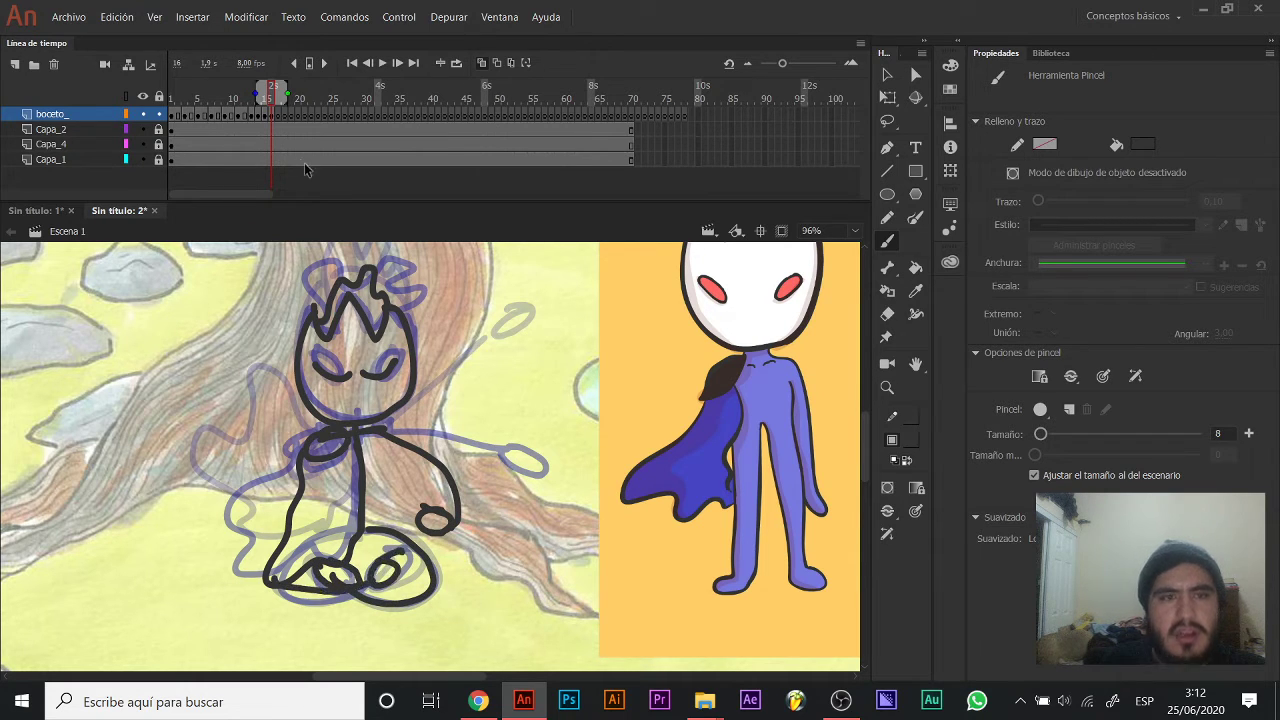
# Go to frame 17 and draw the torso line, undoing the failed strokes.
pyautogui.click(279, 114)
pyautogui.moveTo(378, 426)
pyautogui.mouseDown()
pyautogui.moveTo(434, 498)
pyautogui.moveTo(351, 510)
pyautogui.moveTo(386, 500)
pyautogui.mouseUp()
pyautogui.hotkey('ctrl', 'z')
pyautogui.moveTo(380, 424)
pyautogui.mouseDown()
pyautogui.moveTo(412, 505)
pyautogui.moveTo(352, 518)
pyautogui.moveTo(386, 500)
pyautogui.mouseUp()
pyautogui.hotkey('ctrl', 'z')
pyautogui.moveTo(380, 428)
pyautogui.mouseDown()
pyautogui.moveTo(420, 460)
pyautogui.moveTo(416, 494)
pyautogui.mouseUp()
pyautogui.hotkey('ctrl', 'z')
pyautogui.moveTo(378, 428)
pyautogui.mouseDown()
pyautogui.moveTo(434, 478)
pyautogui.moveTo(362, 484)
pyautogui.moveTo(376, 452)
pyautogui.moveTo(328, 460)
pyautogui.moveTo(306, 584)
pyautogui.moveTo(358, 578)
pyautogui.moveTo(386, 498)
pyautogui.moveTo(378, 443)
pyautogui.mouseUp()
# Draw the shoulder with the hanging cape, the crossed legs and the arm folded toward the torso on frame 17.
pyautogui.moveTo(414, 515); pyautogui.dragTo(418, 479)
pyautogui.moveTo(330, 566)
pyautogui.mouseDown()
pyautogui.moveTo(411, 549)
pyautogui.moveTo(382, 560)
pyautogui.moveTo(366, 543)
pyautogui.mouseUp()
pyautogui.moveTo(396, 571)
pyautogui.mouseDown()
pyautogui.moveTo(441, 575)
pyautogui.moveTo(394, 516)
pyautogui.mouseUp()
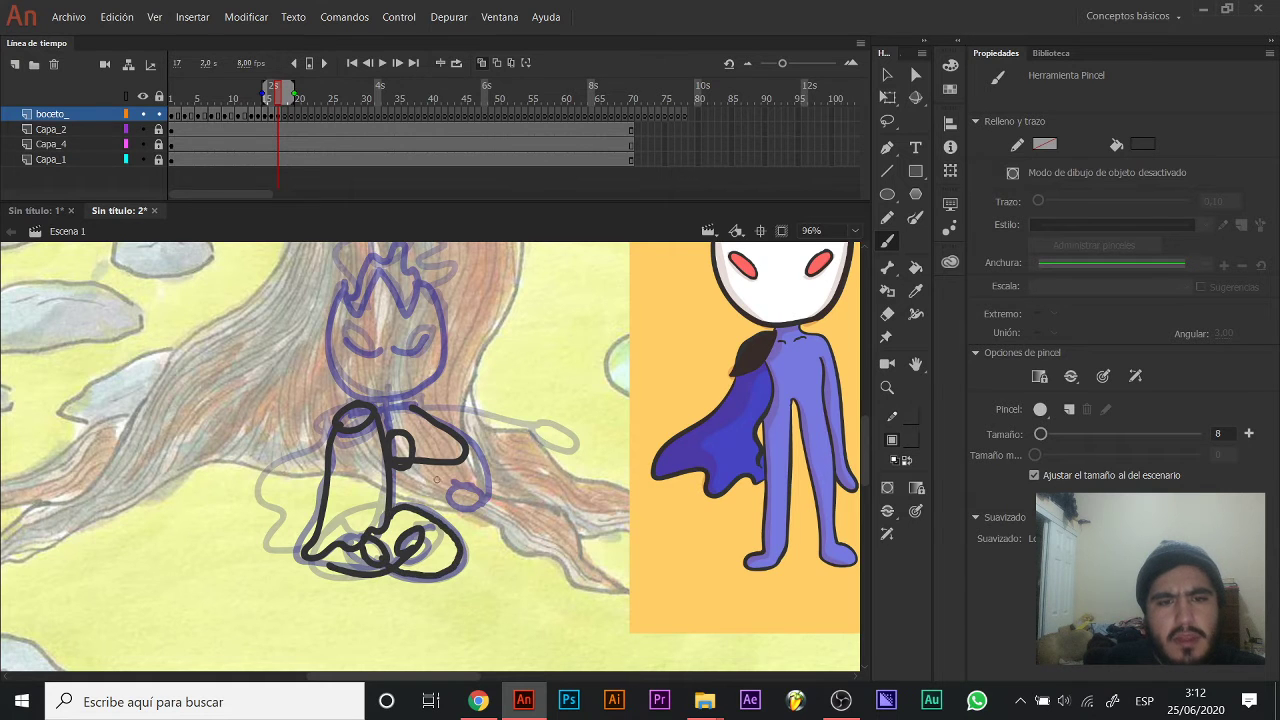
# Draw the head with its zigzag shell edge, small flame and flat closed eyes on frame 17.
pyautogui.moveTo(426, 423); pyautogui.dragTo(443, 517)
pyautogui.moveTo(362, 380)
pyautogui.mouseDown()
pyautogui.moveTo(372, 484)
pyautogui.moveTo(460, 441)
pyautogui.moveTo(440, 372)
pyautogui.moveTo(406, 403)
pyautogui.moveTo(395, 378)
pyautogui.moveTo(378, 392)
pyautogui.moveTo(413, 350)
pyautogui.moveTo(388, 375)
pyautogui.moveTo(388, 360)
pyautogui.moveTo(434, 378)
pyautogui.mouseUp()
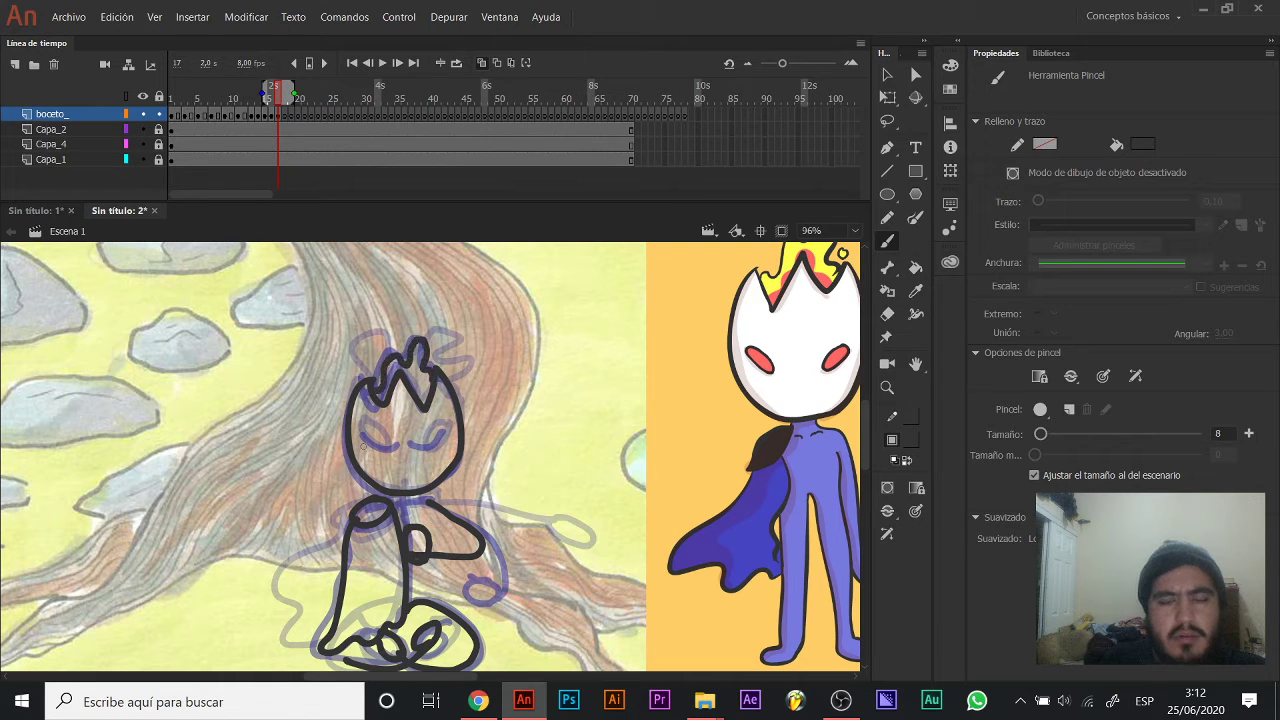
pyautogui.moveTo(408, 443); pyautogui.dragTo(448, 443)
pyautogui.hotkey('ctrl', 'z')
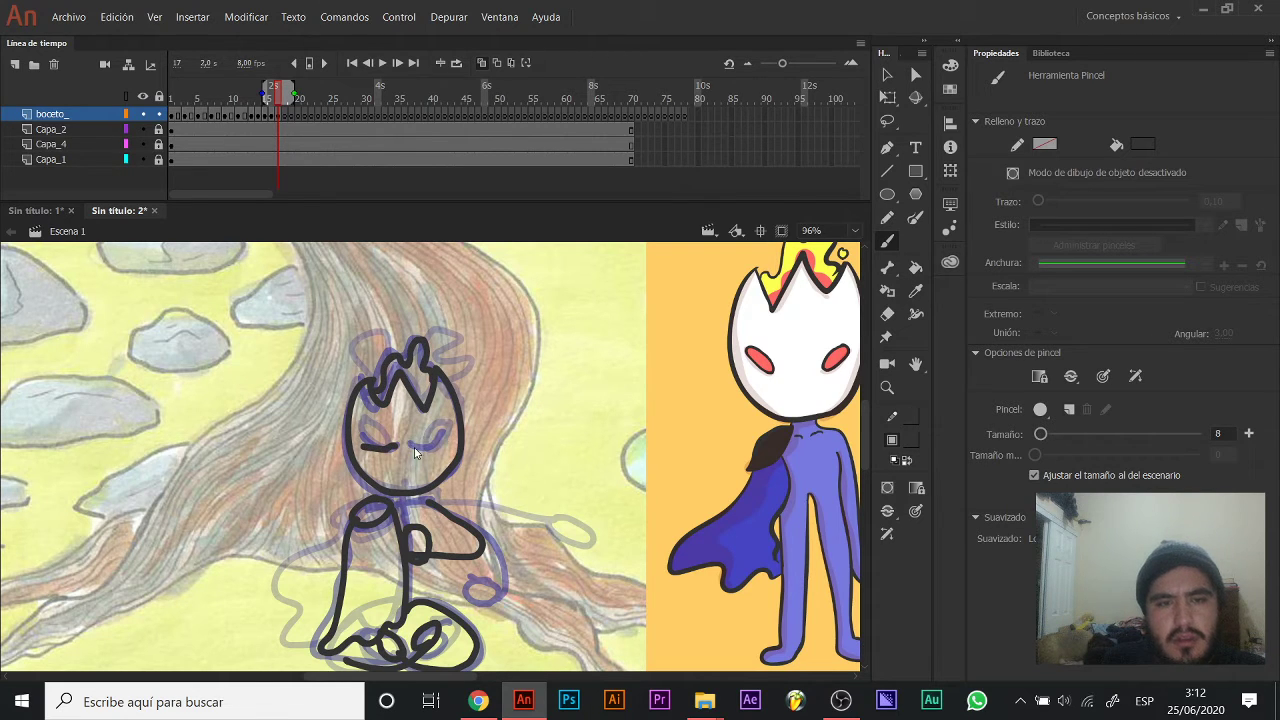
pyautogui.moveTo(392, 455)
pyautogui.mouseDown()
pyautogui.moveTo(411, 434)
pyautogui.moveTo(394, 399)
pyautogui.mouseUp()
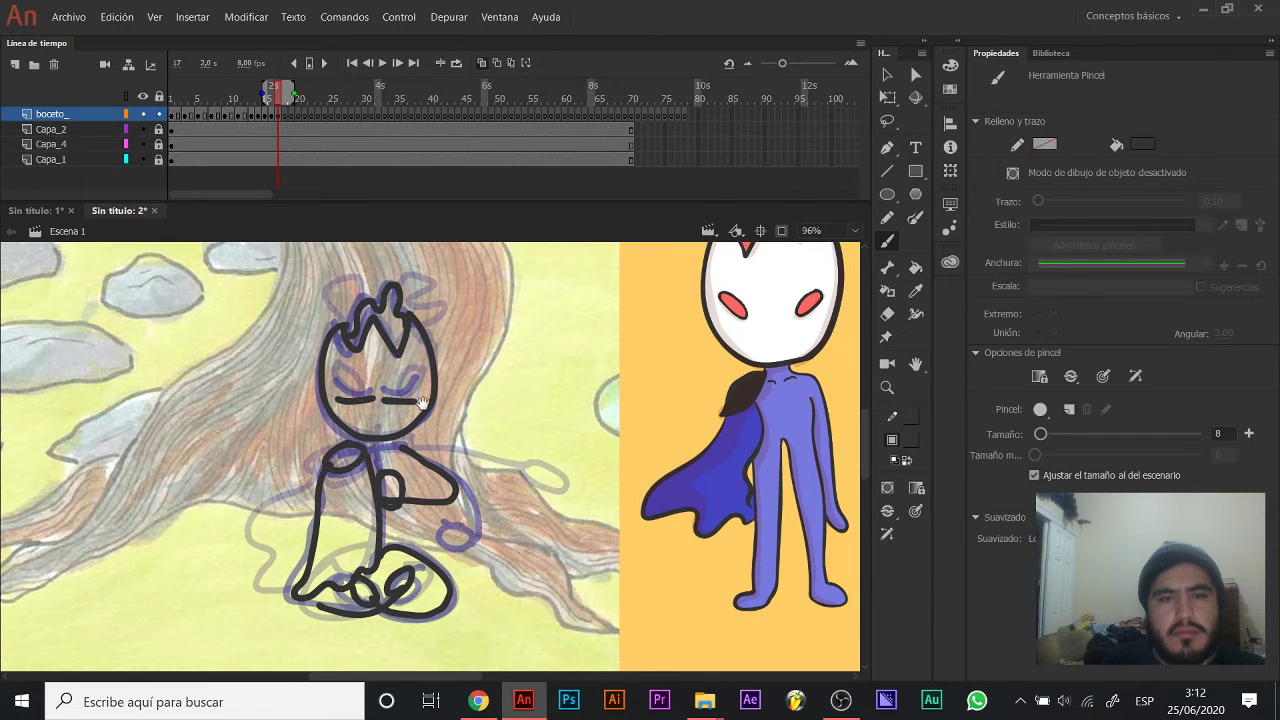
# Hold the standing pose at frame 13 longer by inserting three extra frames on all layers.
pyautogui.press('z')
pyautogui.keyDown('alt'); pyautogui.click(416, 424); pyautogui.keyUp('alt')
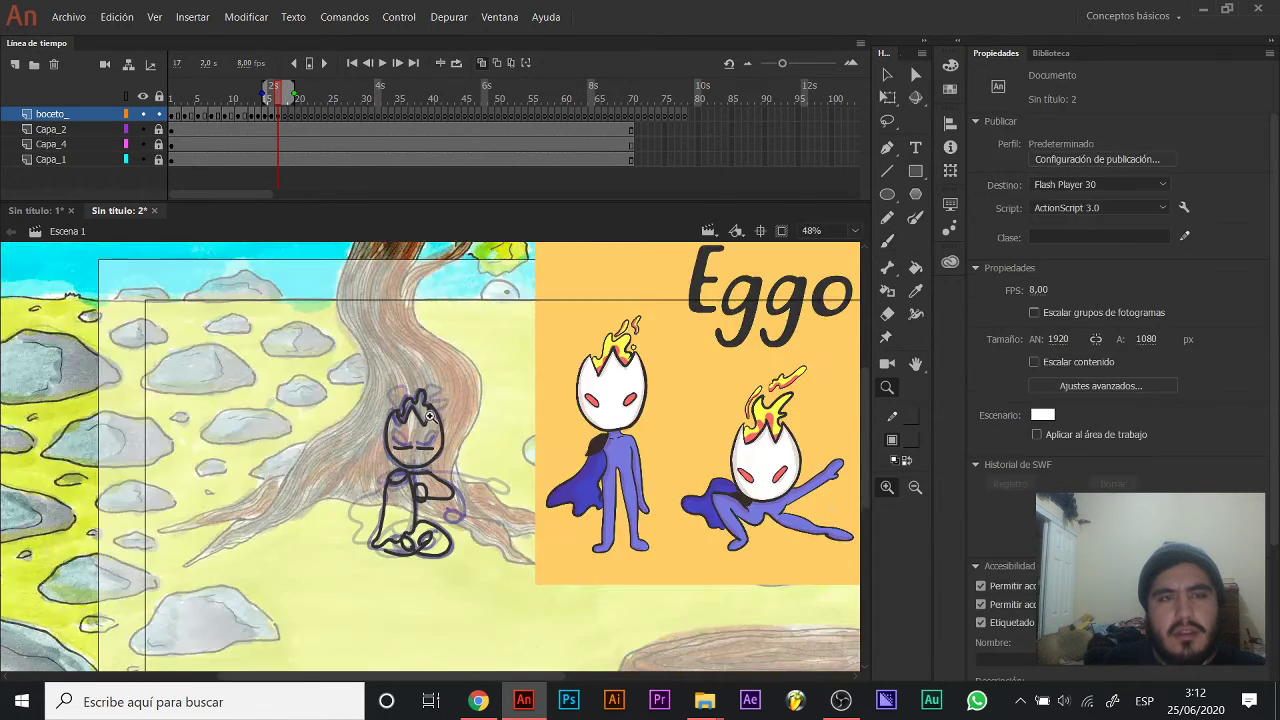
pyautogui.moveTo(454, 396); pyautogui.dragTo(416, 402)
pyautogui.press('v')
pyautogui.click(230, 95)
pyautogui.press('.')
pyautogui.press('.')
pyautogui.press('.')
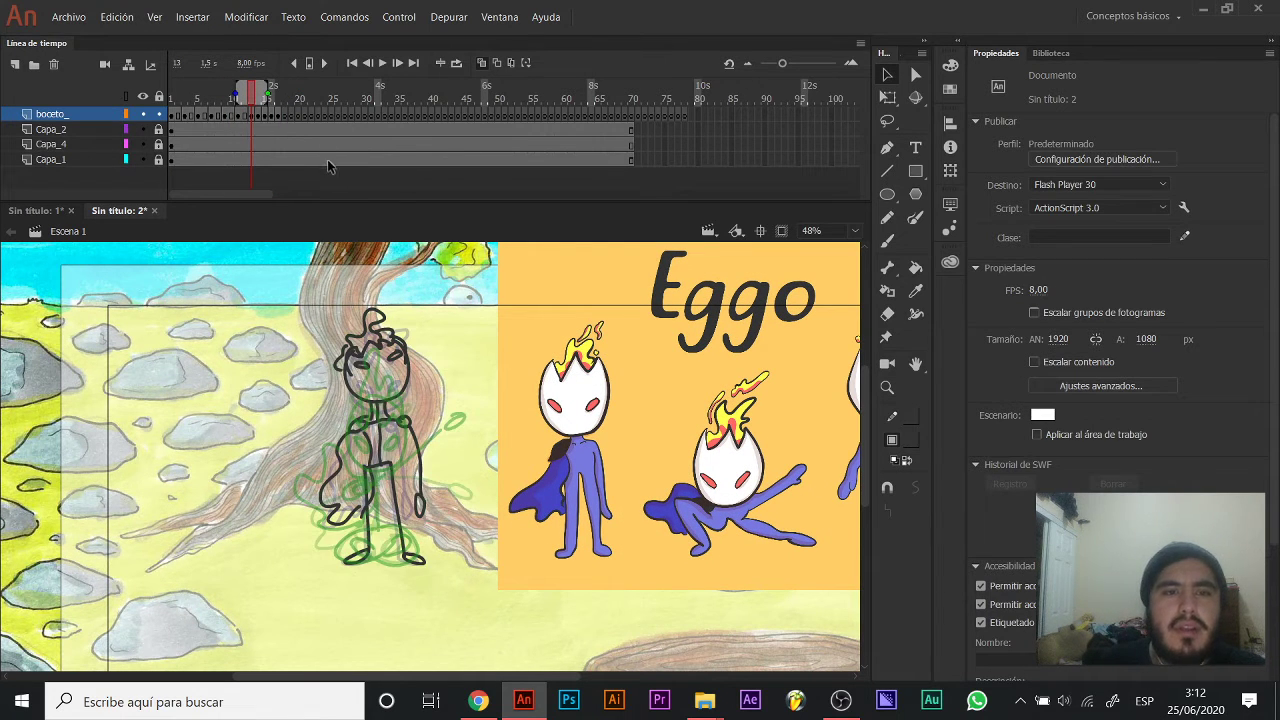
pyautogui.press('.')
pyautogui.press('.')
pyautogui.press('.')
pyautogui.press('.')
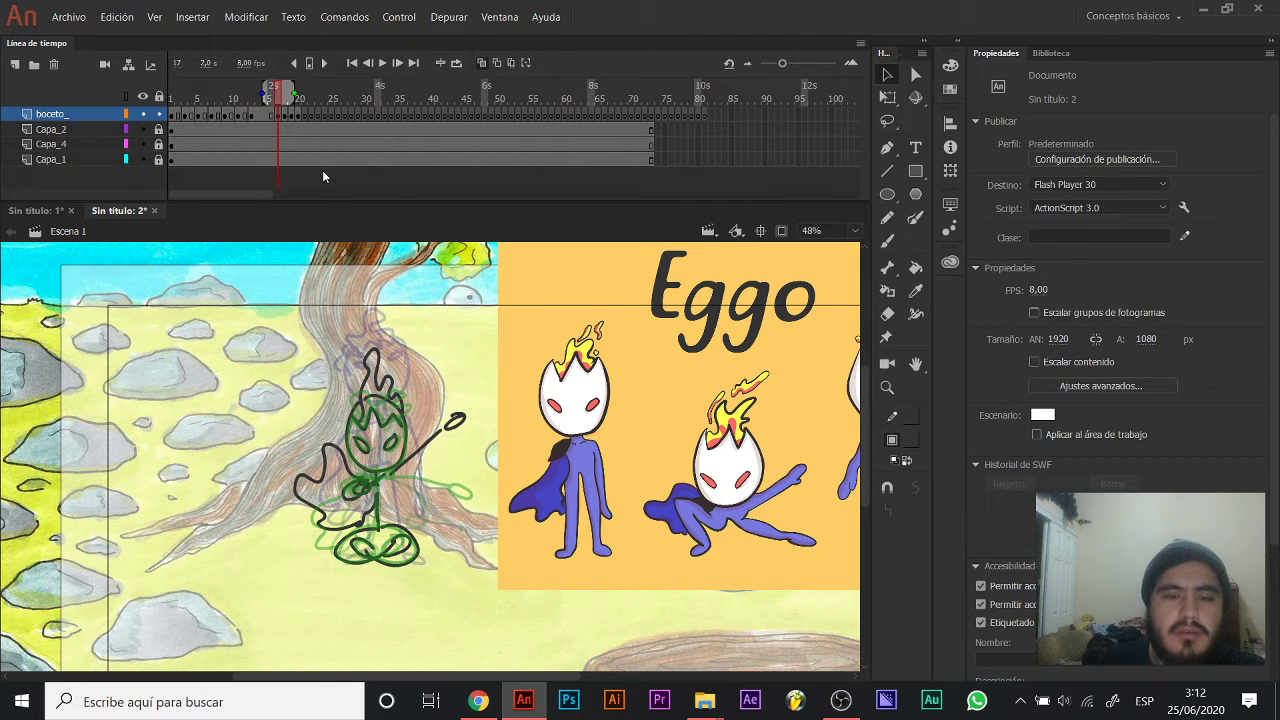
# Add hold frames to the raised-arm and outstretched-arm poses, and a longer hold to the closed-eyes pose.
pyautogui.press('.')
pyautogui.press('.')
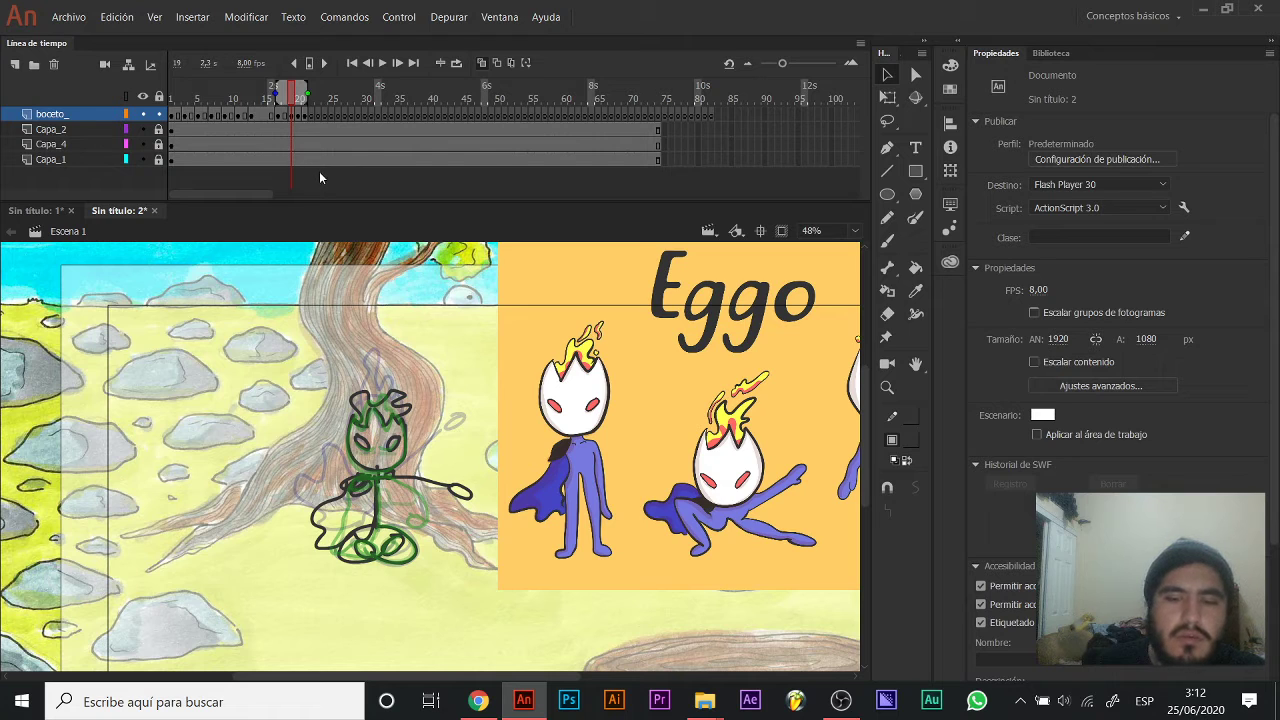
pyautogui.press('.')
pyautogui.press('.')
pyautogui.press('.')
pyautogui.press('.')
pyautogui.press('.')
pyautogui.press('.')
pyautogui.press('.')
pyautogui.press('.')
pyautogui.press('.')
pyautogui.press('.')
pyautogui.press('.')
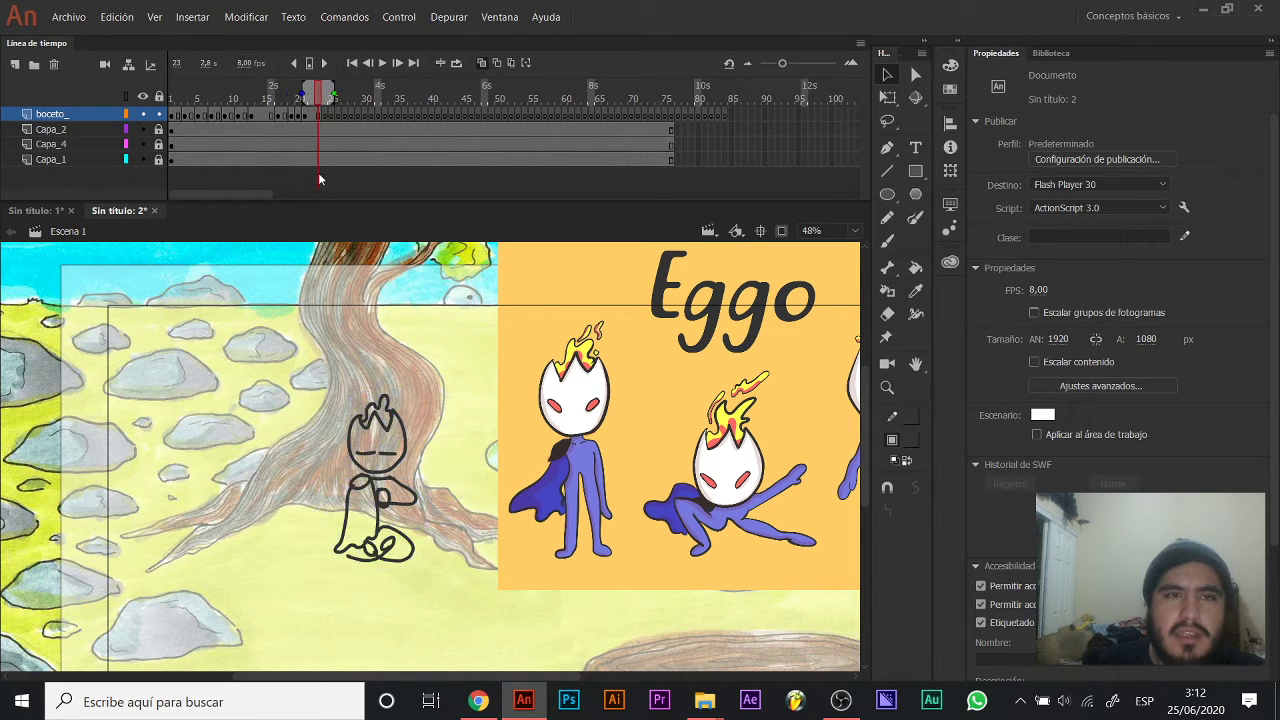
# Play the animation from frame 1 with the whole scene in view to check the timing.
pyautogui.moveTo(316, 94); pyautogui.dragTo(172, 97)
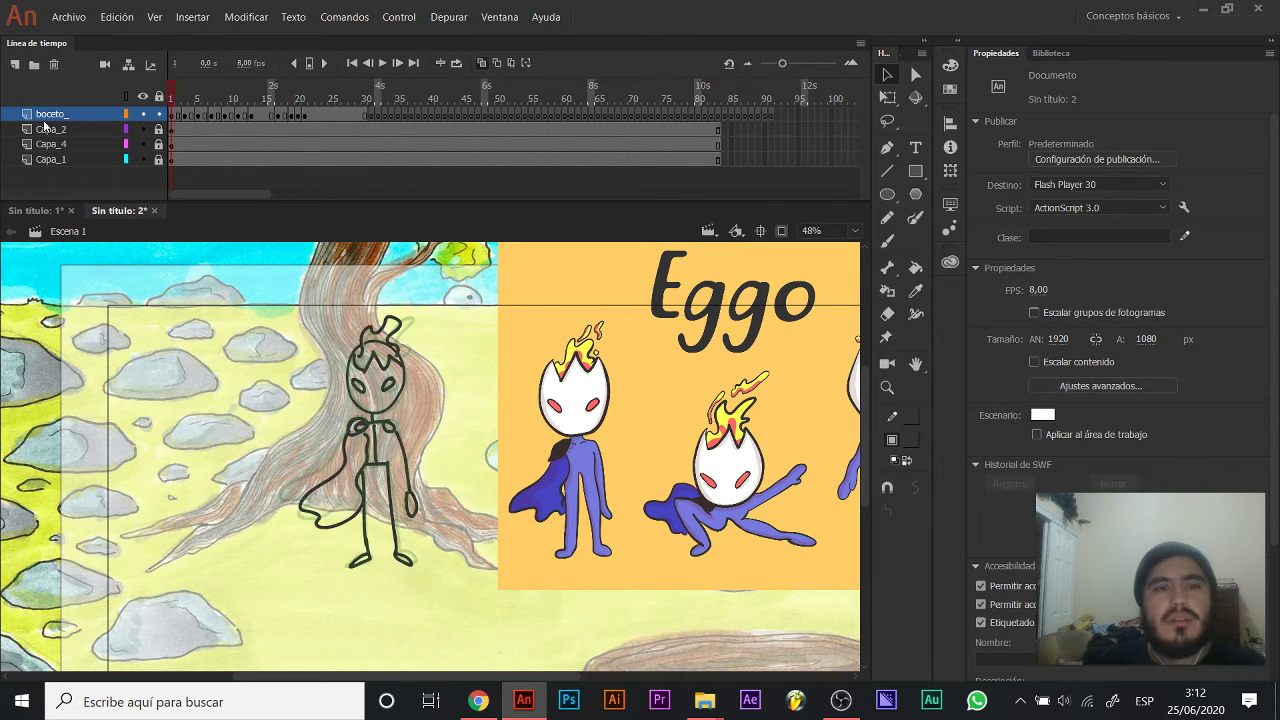
pyautogui.keyDown('ctrl'); pyautogui.keyDown('shift'); pyautogui.click(432, 387); pyautogui.keyUp('shift'); pyautogui.keyUp('ctrl')
pyautogui.moveTo(451, 420); pyautogui.dragTo(399, 382)
pyautogui.press('Return')
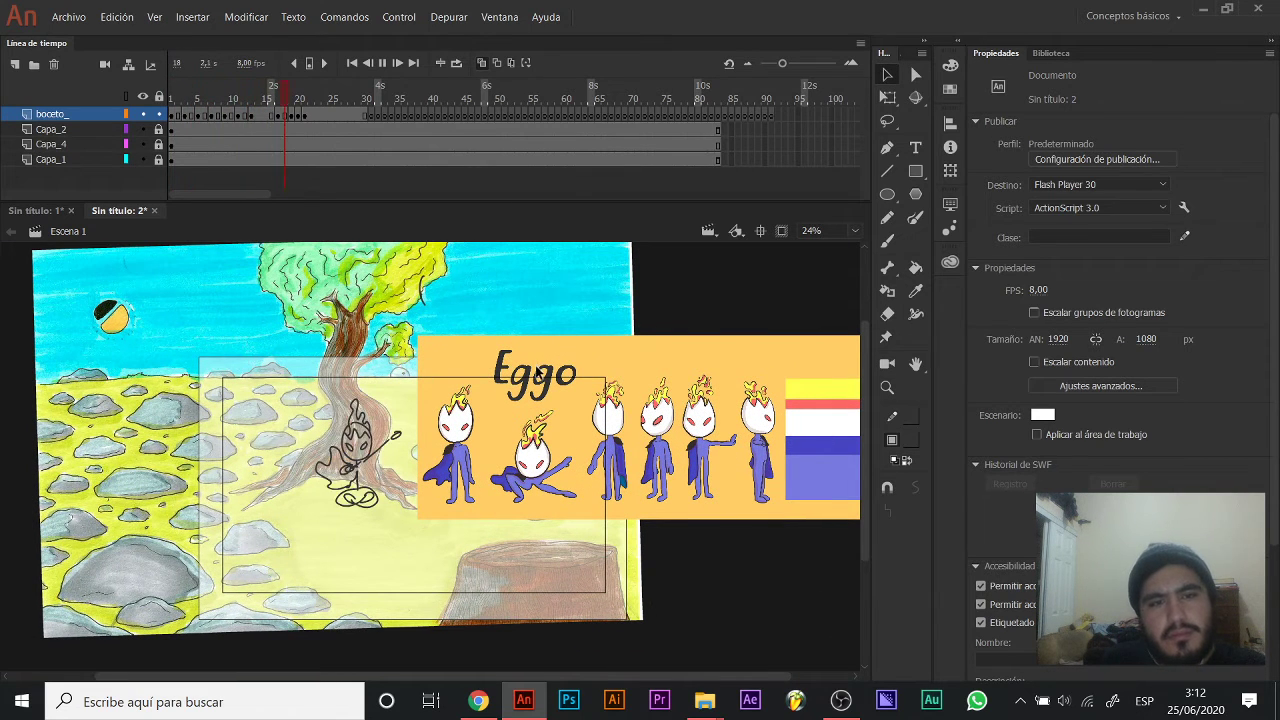
# Replay the animation from the start and stop on the standing pose at frame 14.
pyautogui.moveTo(290, 92)
pyautogui.mouseDown()
pyautogui.moveTo(258, 92)
pyautogui.moveTo(304, 92)
pyautogui.moveTo(115, 91)
pyautogui.mouseUp()
pyautogui.press('Return')
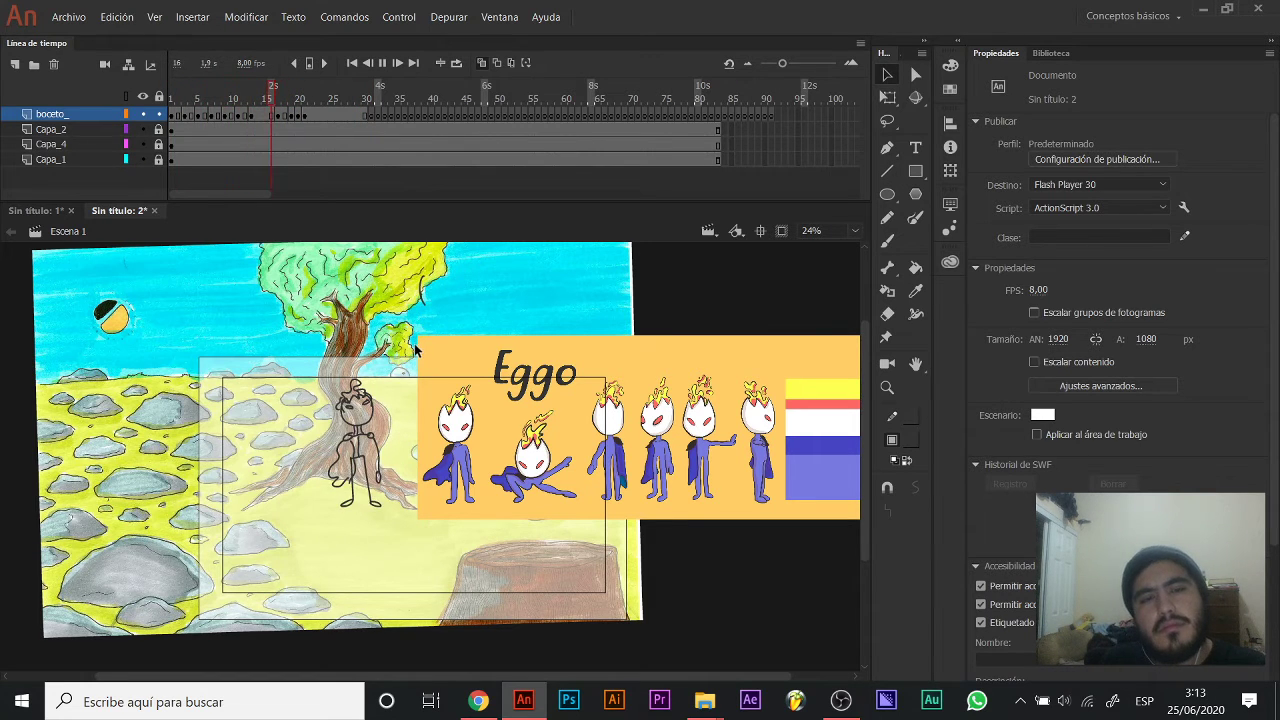
pyautogui.moveTo(280, 92); pyautogui.dragTo(258, 92)
# Insert a keyframe at frame 14 of the boceto_ layer repeating the standing pose, and return to frame 13.
pyautogui.press('z')
pyautogui.click(355, 411)
pyautogui.click(459, 462)
pyautogui.press('space')
pyautogui.moveTo(453, 486); pyautogui.dragTo(393, 388)
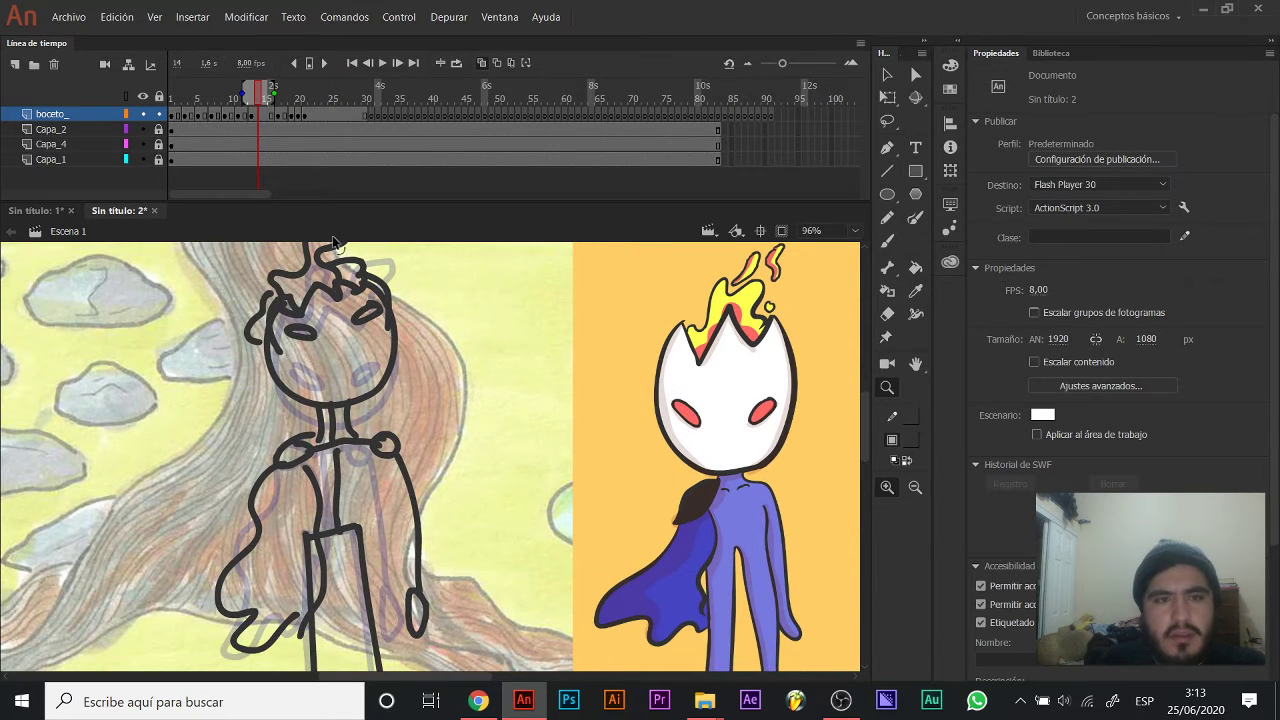
pyautogui.press('v')
pyautogui.click(252, 116)
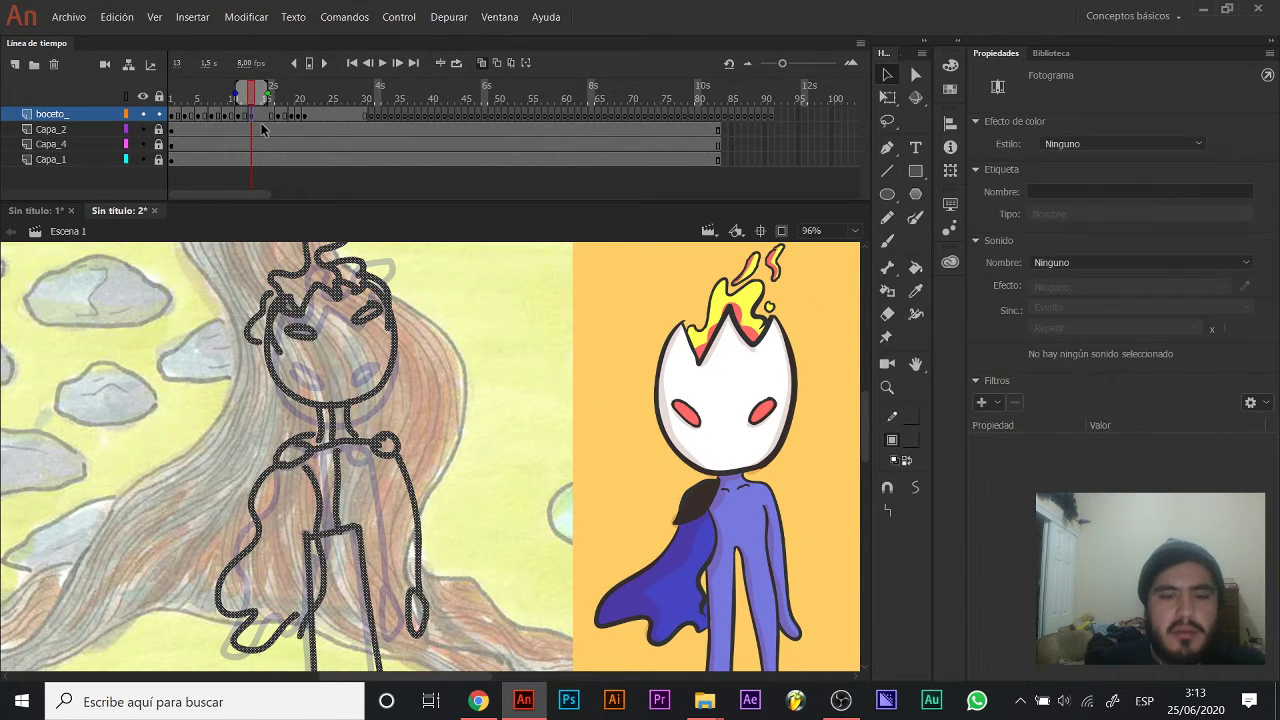
pyautogui.click(257, 118)
pyautogui.press('F6')
pyautogui.press(',')
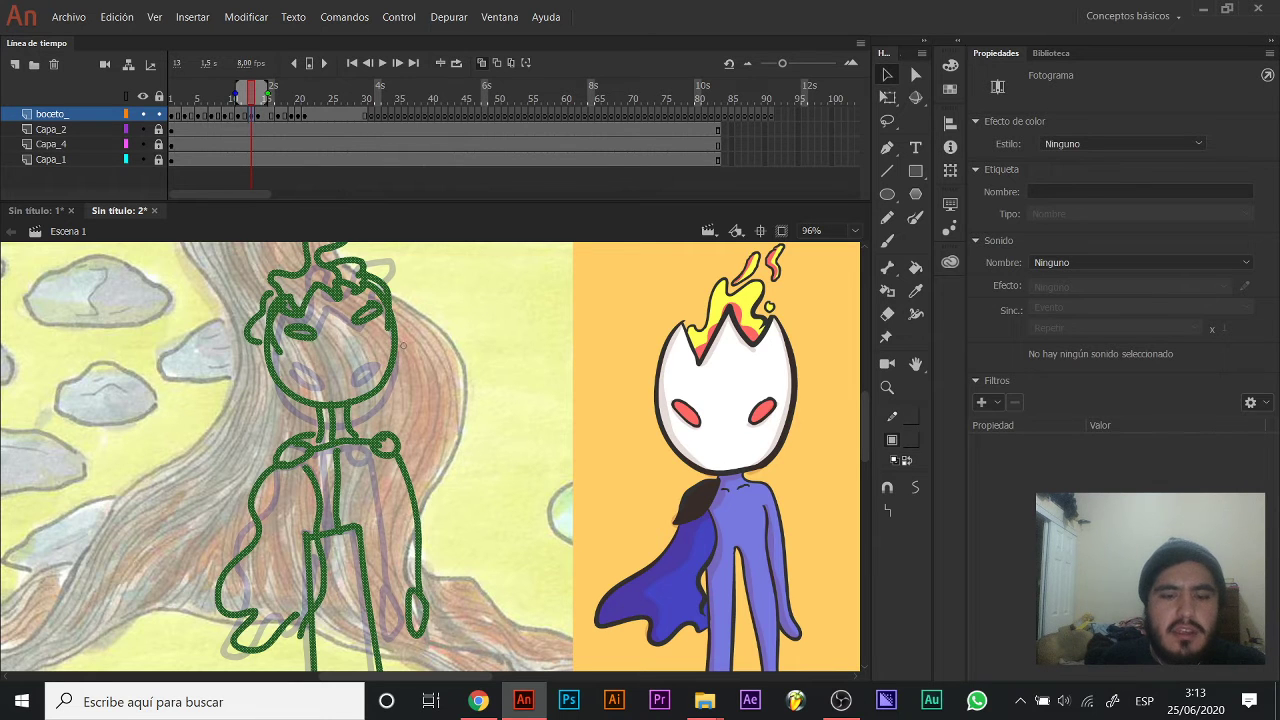
# Draw a curved upward arrow beside the head on frame 13 to mark the head's direction of movement.
pyautogui.press('b')
pyautogui.moveTo(418, 338); pyautogui.dragTo(420, 402)
pyautogui.moveTo(433, 469); pyautogui.dragTo(407, 359)
pyautogui.hotkey('ctrl', 'z')
pyautogui.moveTo(417, 462)
pyautogui.mouseDown()
pyautogui.moveTo(412, 346)
pyautogui.moveTo(411, 388)
pyautogui.mouseUp()
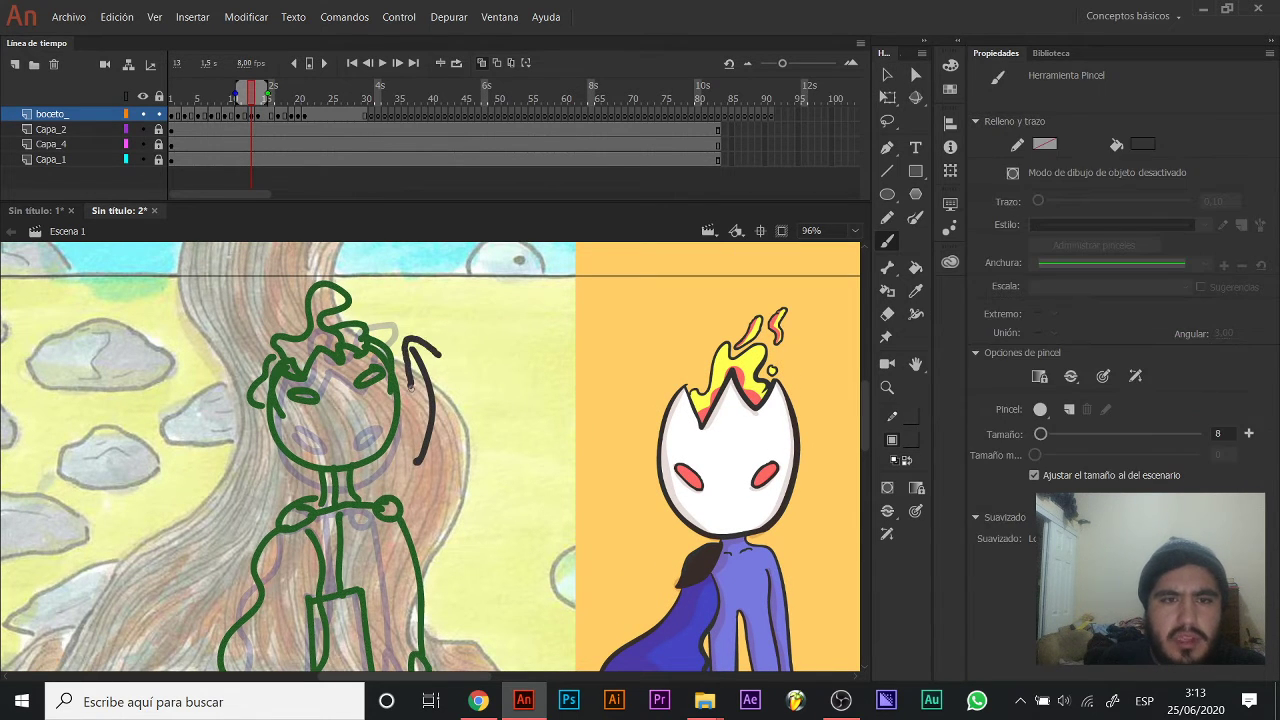
# Hold the arrow drawing one frame longer on the boceto_ layer and go to the keyframe at frame 15.
pyautogui.click(257, 116)
pyautogui.press('F2')
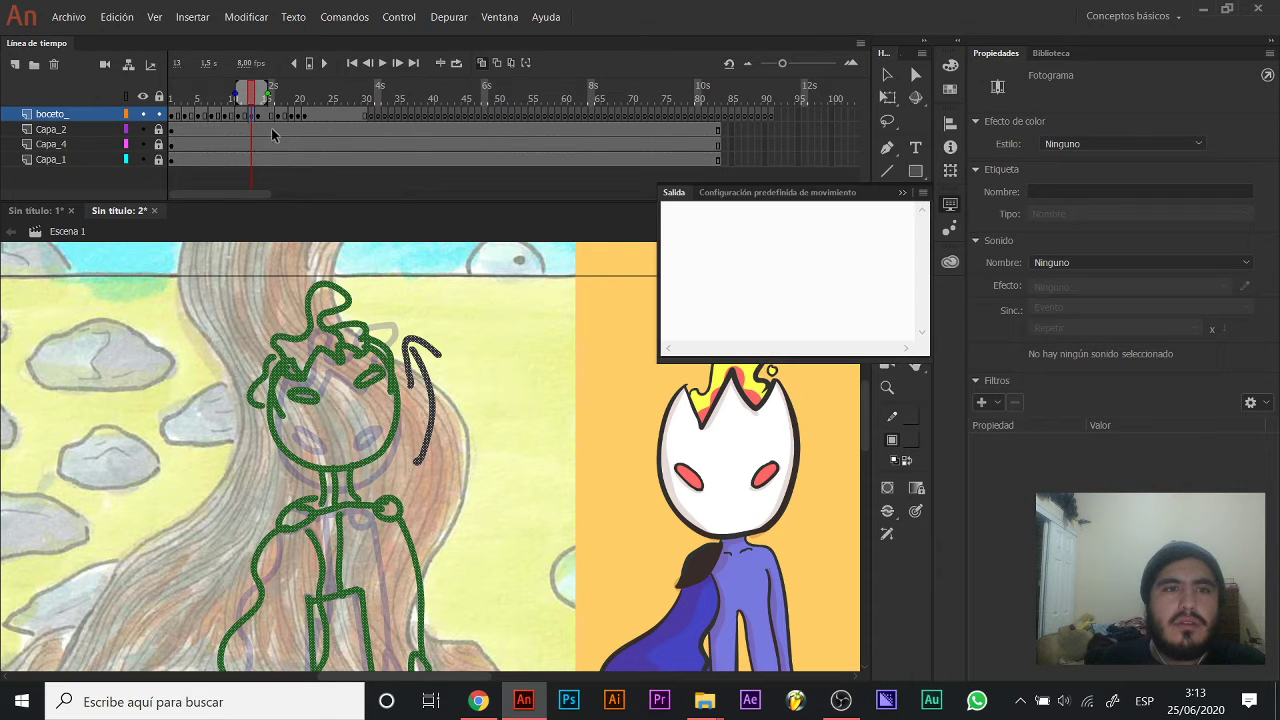
pyautogui.press('F2')
pyautogui.press('F5')
pyautogui.click(265, 124)
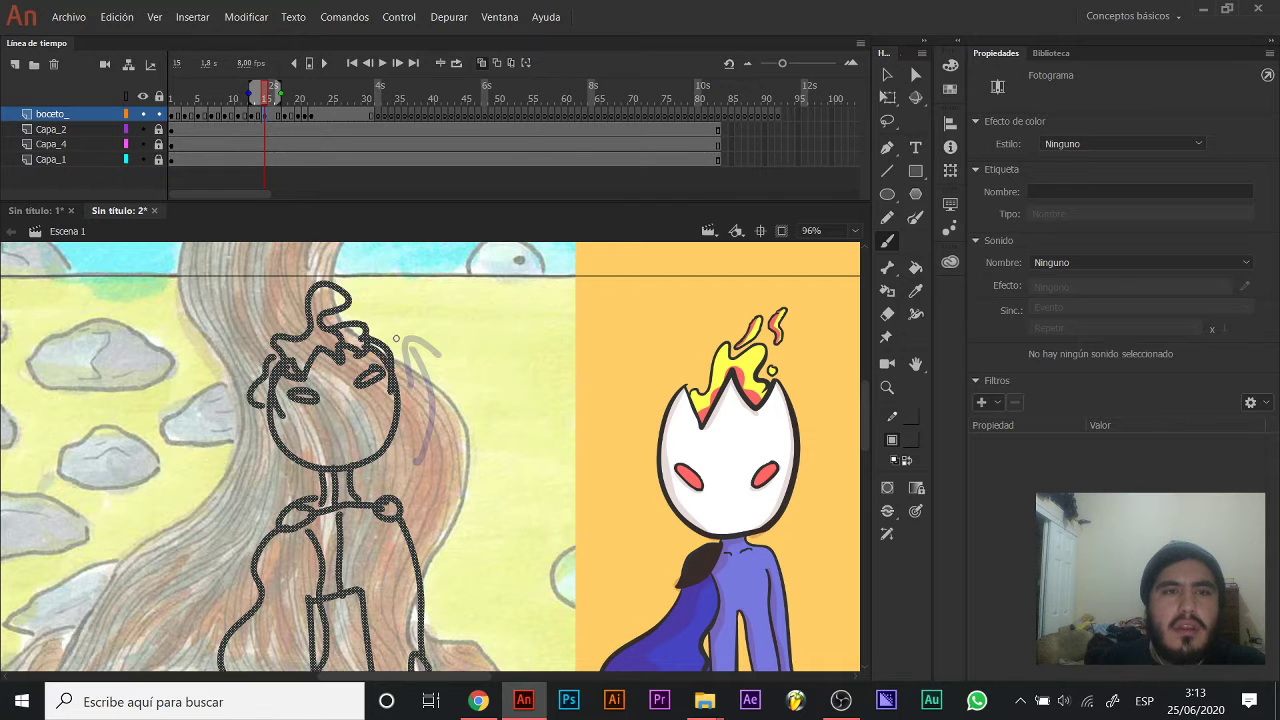
# Delete both eyes from the head on frame 15.
pyautogui.moveTo(367, 345); pyautogui.dragTo(371, 382)
pyautogui.press('e')
pyautogui.press('v')
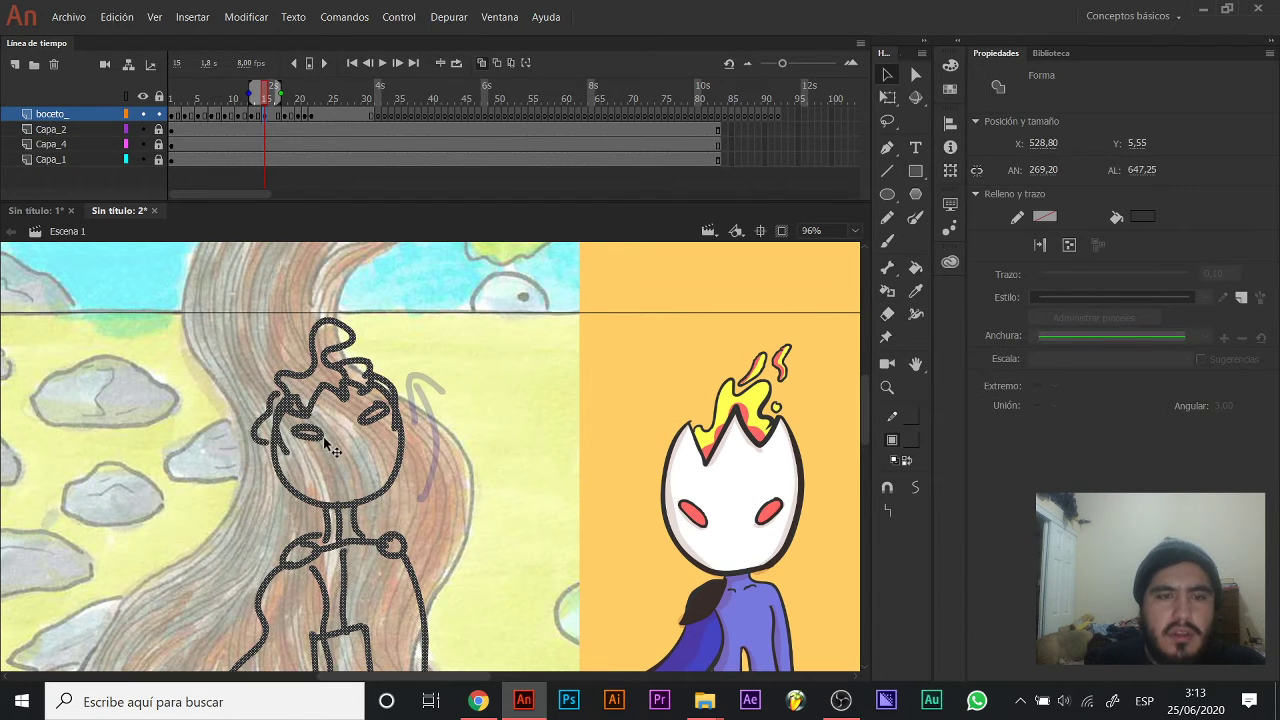
pyautogui.click(322, 440)
pyautogui.click(321, 441)
pyautogui.click(370, 417)
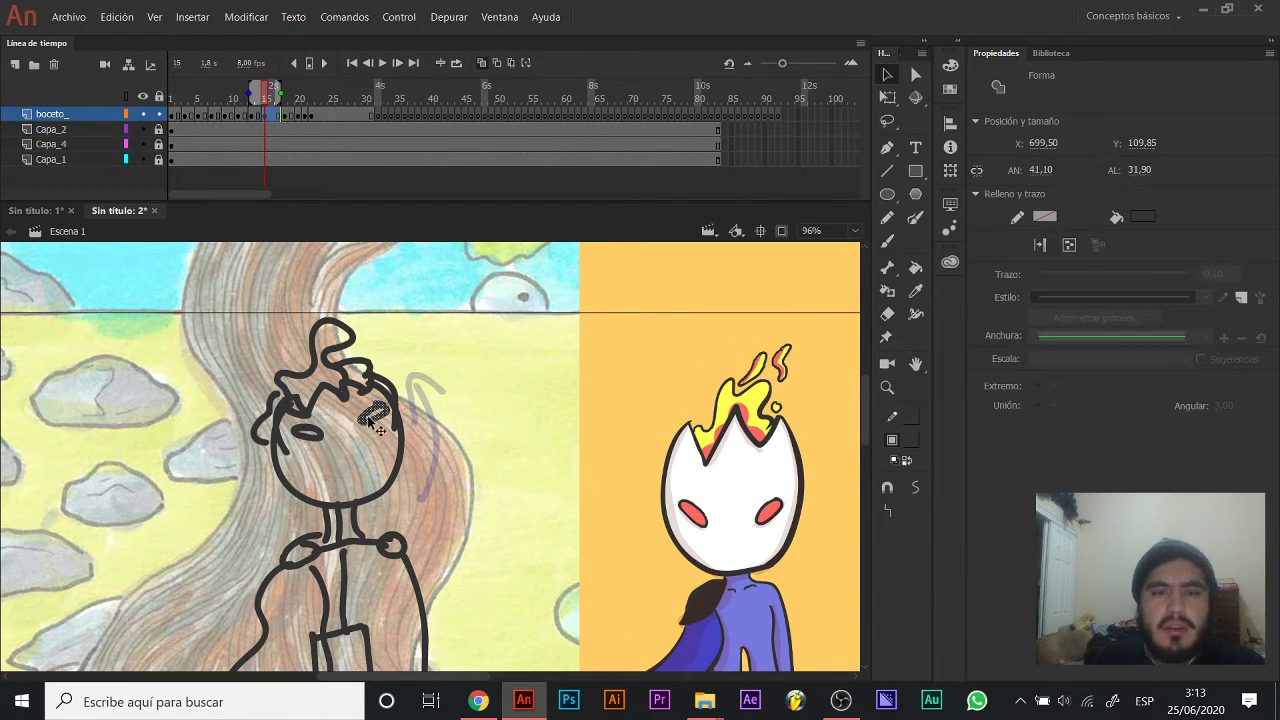
pyautogui.press('Delete')
pyautogui.click(315, 433)
pyautogui.press('Delete')
# Erase part of the shell's zigzag edge on frame 15 and redraw the eyes higher so the head looks up.
pyautogui.press('e')
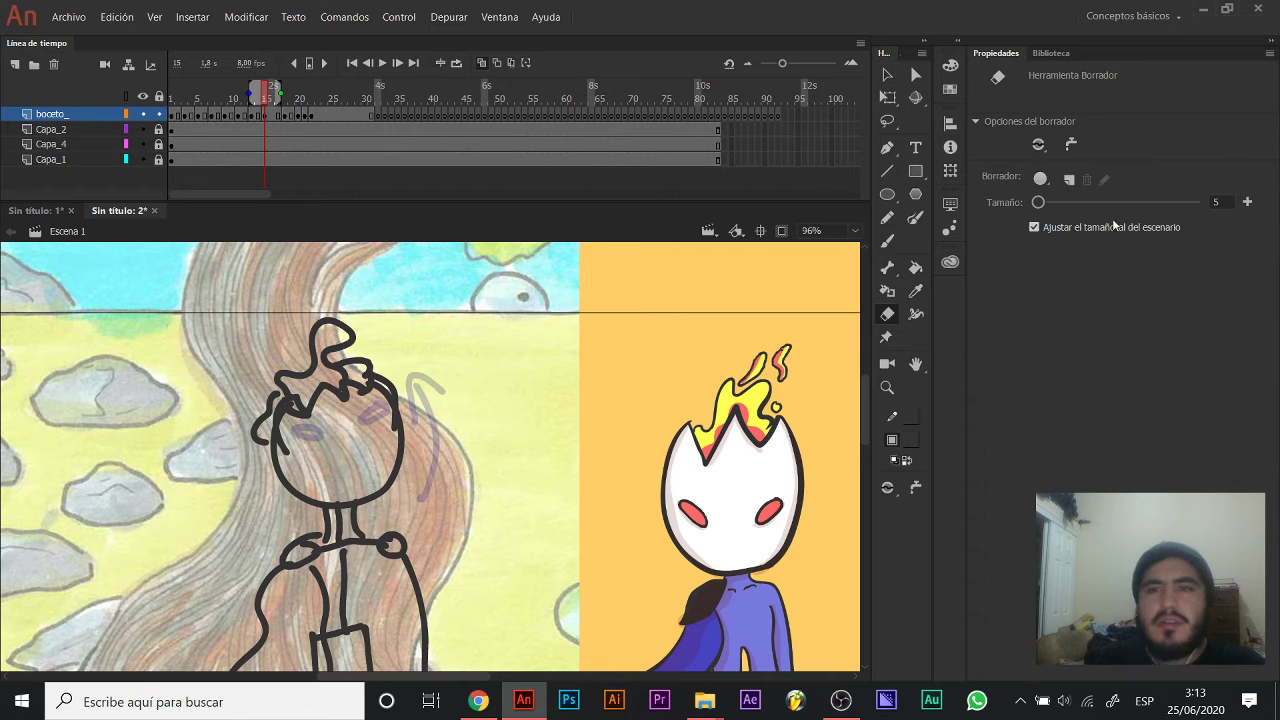
pyautogui.moveTo(292, 412)
pyautogui.mouseDown()
pyautogui.moveTo(343, 394)
pyautogui.moveTo(357, 368)
pyautogui.moveTo(374, 397)
pyautogui.moveTo(367, 371)
pyautogui.moveTo(324, 367)
pyautogui.mouseUp()
pyautogui.press('b')
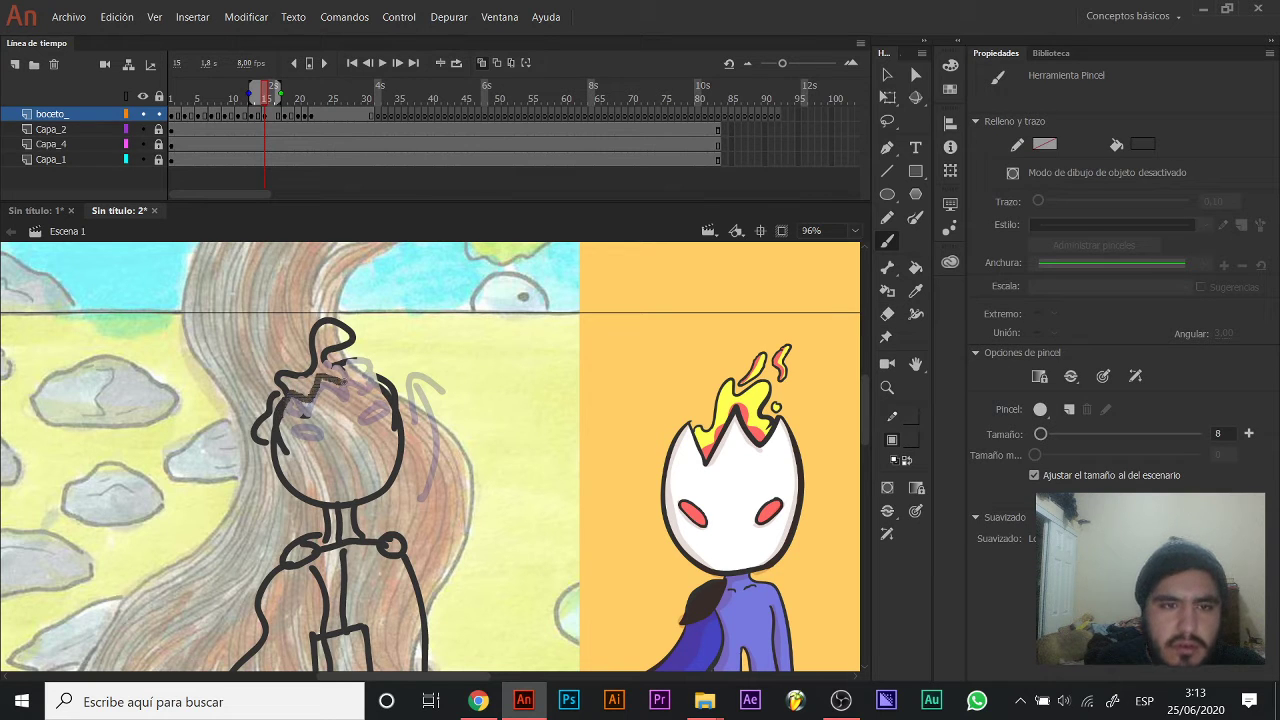
pyautogui.moveTo(374, 386); pyautogui.dragTo(377, 389)
pyautogui.moveTo(304, 407); pyautogui.dragTo(353, 394)
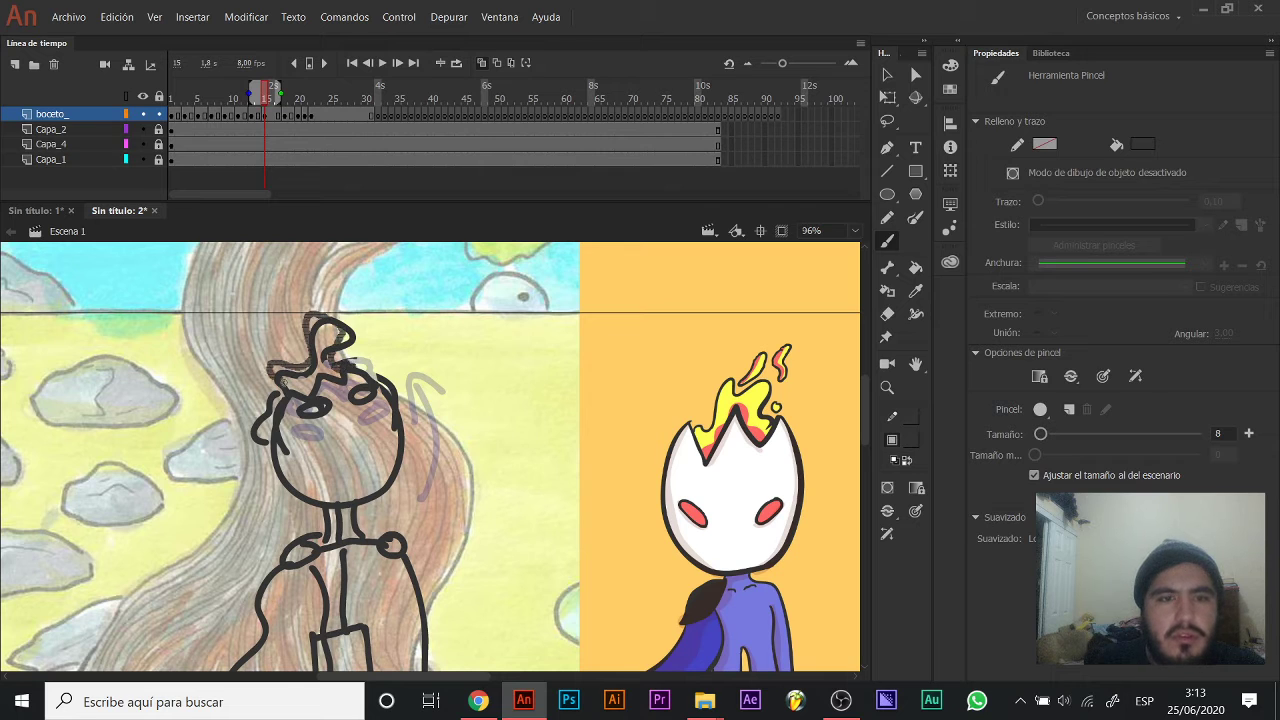
pyautogui.moveTo(362, 457); pyautogui.dragTo(347, 307)
pyautogui.moveTo(425, 329)
pyautogui.mouseDown()
pyautogui.moveTo(436, 439)
pyautogui.moveTo(397, 426)
pyautogui.moveTo(389, 390)
pyautogui.mouseUp()
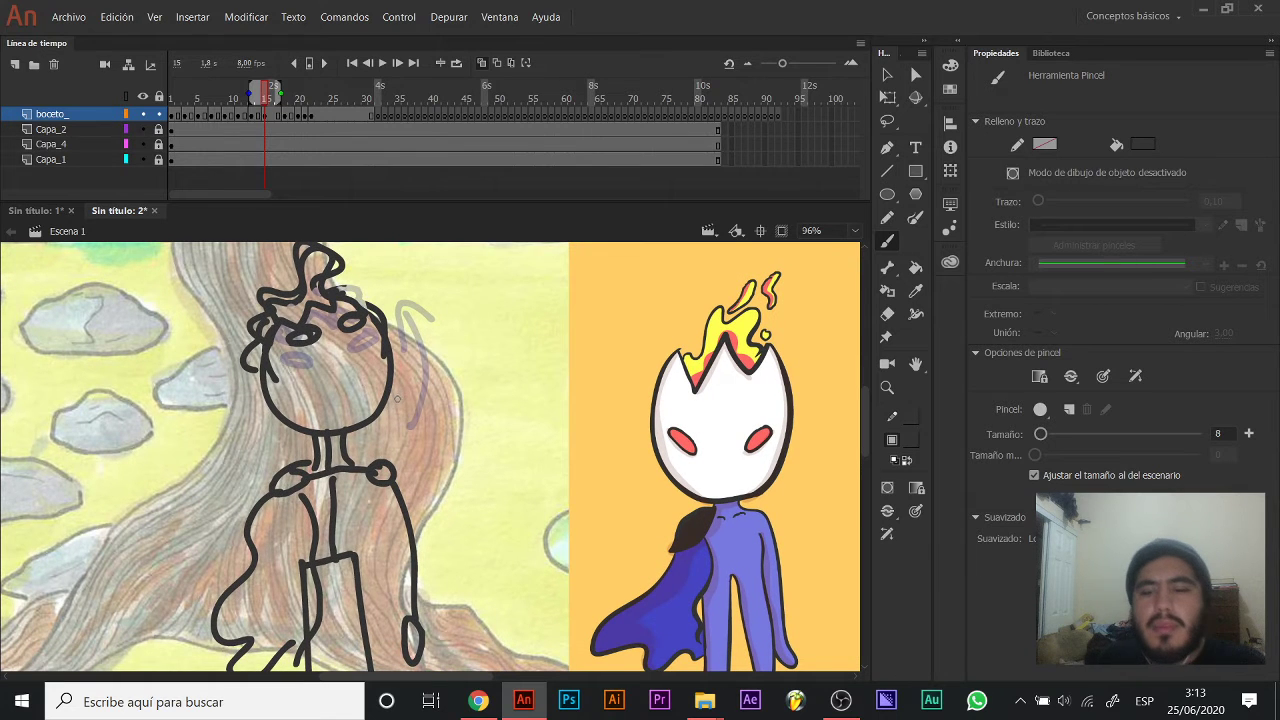
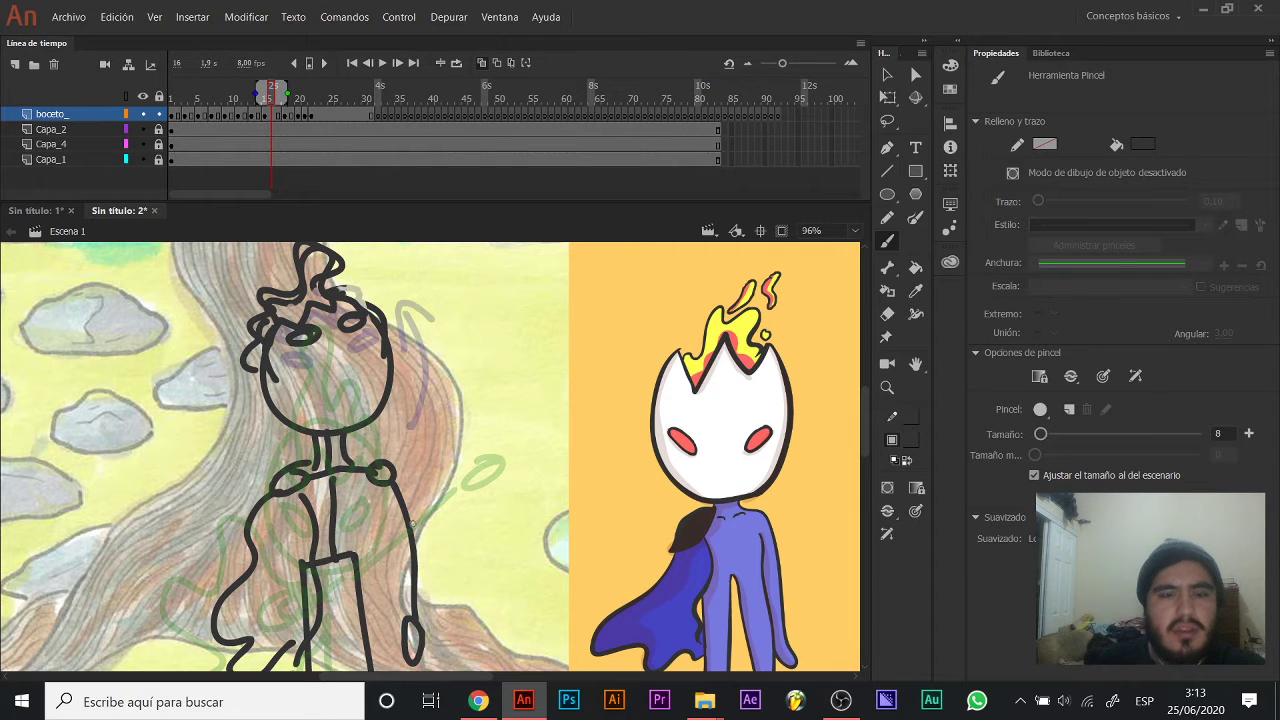
# On a new keyframe at frame 18, remove the hanging arm beside the tree trunk and redraw its shoulder higher with a joint circle.
pyautogui.click(285, 117)
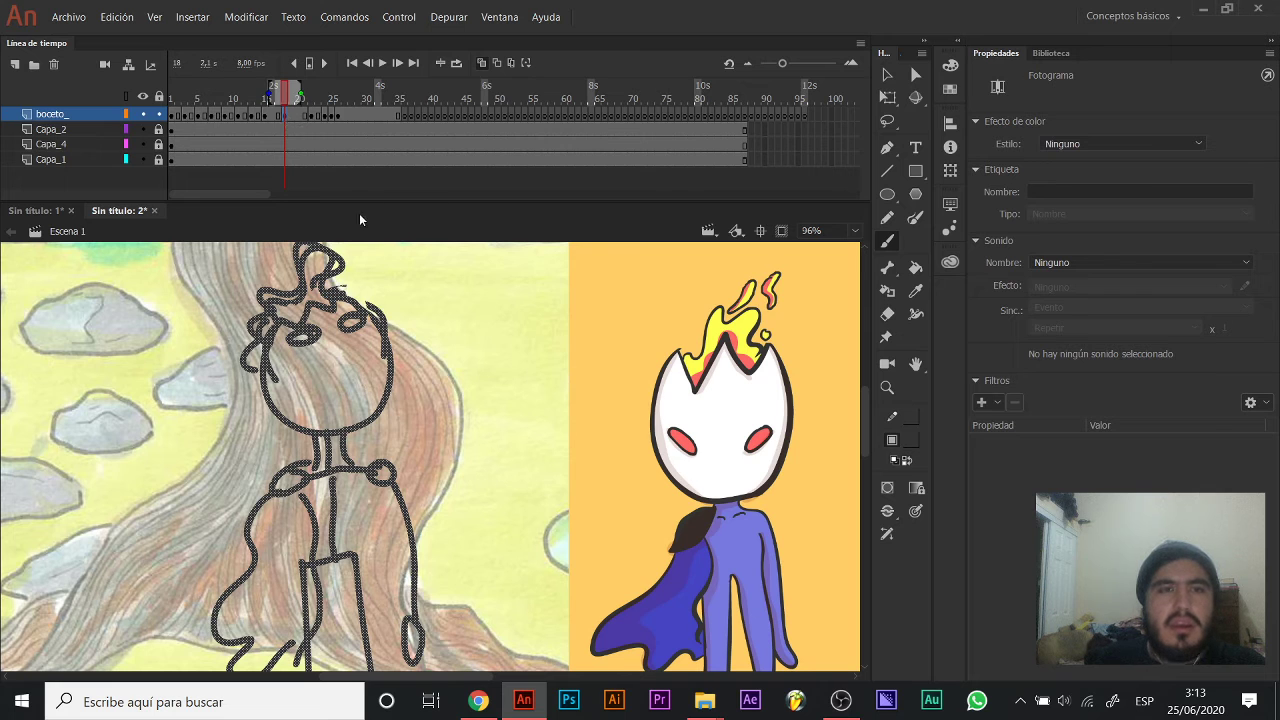
pyautogui.moveTo(426, 496); pyautogui.dragTo(426, 426)
pyautogui.moveTo(359, 388); pyautogui.dragTo(355, 428)
pyautogui.press('v')
pyautogui.click(378, 405)
pyautogui.press('e')
pyautogui.hotkey('ctrl', 'z')
pyautogui.hotkey('ctrl', 'z')
pyautogui.press('b')
pyautogui.moveTo(350, 382)
pyautogui.mouseDown()
pyautogui.moveTo(380, 366)
pyautogui.moveTo(360, 386)
pyautogui.mouseUp()
pyautogui.moveTo(336, 429); pyautogui.dragTo(346, 497)
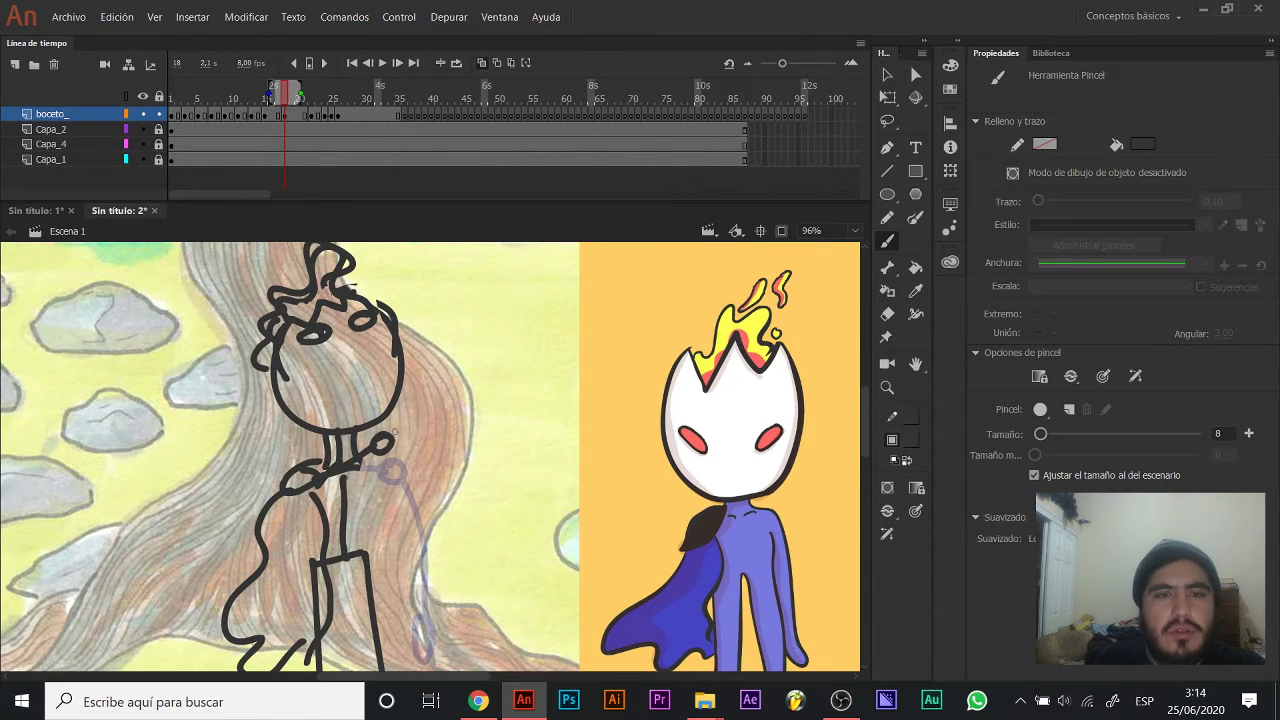
pyautogui.moveTo(392, 438); pyautogui.dragTo(520, 408)
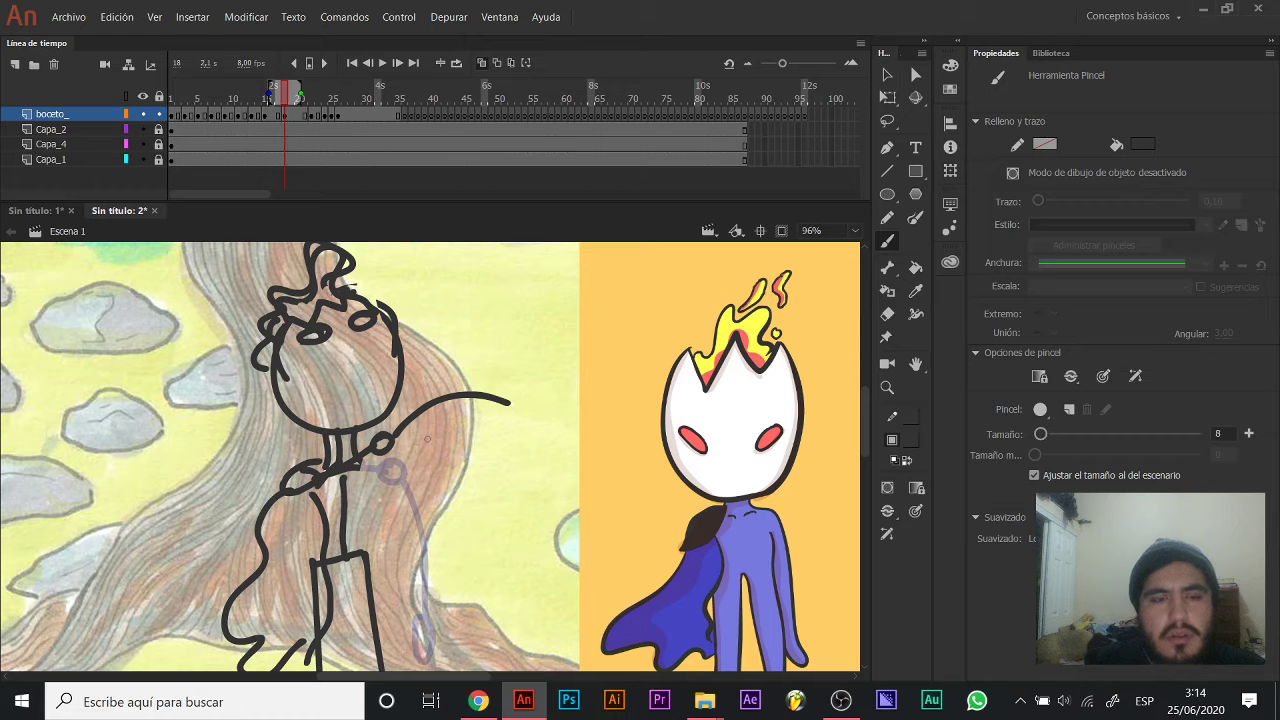
pyautogui.hotkey('ctrl', 'z')
pyautogui.moveTo(392, 436); pyautogui.dragTo(458, 254)
pyautogui.hotkey('ctrl', 'z')
# Draw the arm on frame 18 curving outward and down from the raised shoulder, ending in an oval hand.
pyautogui.moveTo(442, 350)
pyautogui.mouseDown()
pyautogui.moveTo(454, 304)
pyautogui.moveTo(449, 328)
pyautogui.mouseUp()
pyautogui.moveTo(460, 377)
pyautogui.mouseDown()
pyautogui.moveTo(361, 396)
pyautogui.moveTo(421, 488)
pyautogui.moveTo(410, 545)
pyautogui.mouseUp()
pyautogui.hotkey('ctrl', 'z')
pyautogui.moveTo(358, 392)
pyautogui.mouseDown()
pyautogui.moveTo(425, 436)
pyautogui.moveTo(420, 522)
pyautogui.mouseUp()
pyautogui.hotkey('ctrl', 'z')
pyautogui.moveTo(356, 392)
pyautogui.mouseDown()
pyautogui.moveTo(396, 528)
pyautogui.moveTo(415, 524)
pyautogui.mouseUp()
pyautogui.moveTo(443, 394); pyautogui.dragTo(490, 343)
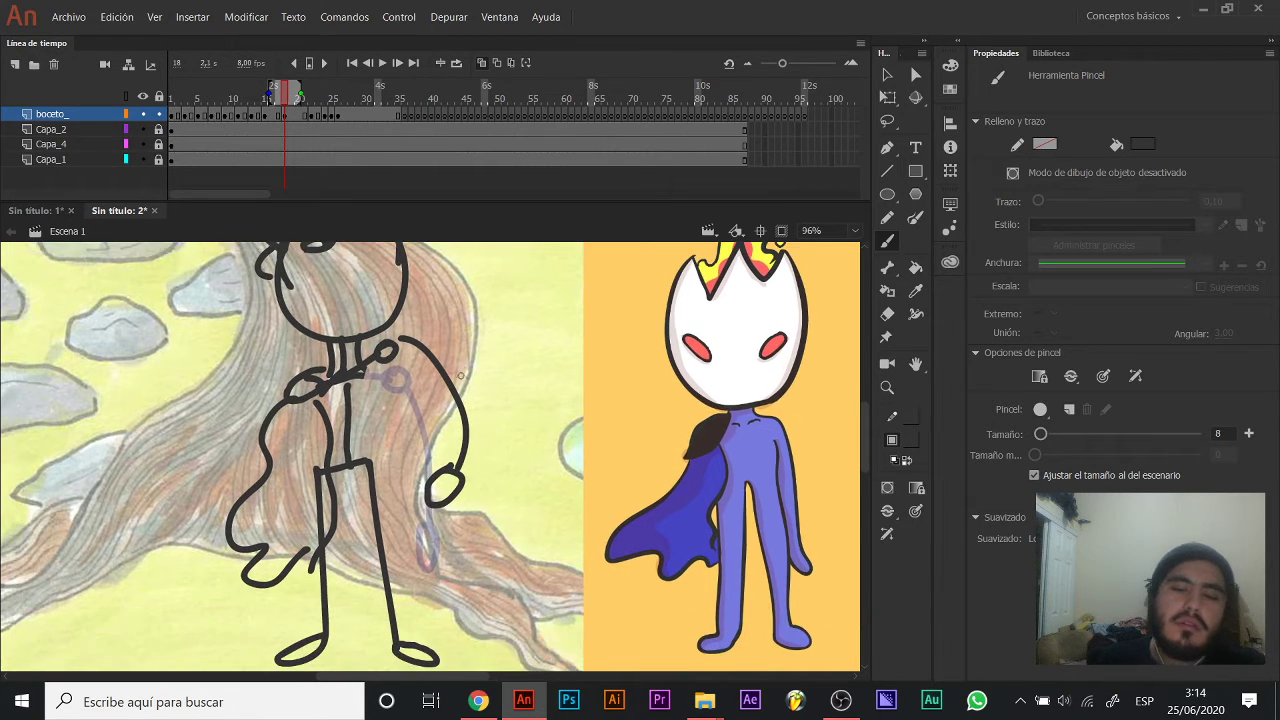
# Move ahead to the crouching pose and open the frame commands for frame 21 of the boceto_ layer.
pyautogui.press('.')
pyautogui.press('.')
pyautogui.press('.')
pyautogui.press('.')
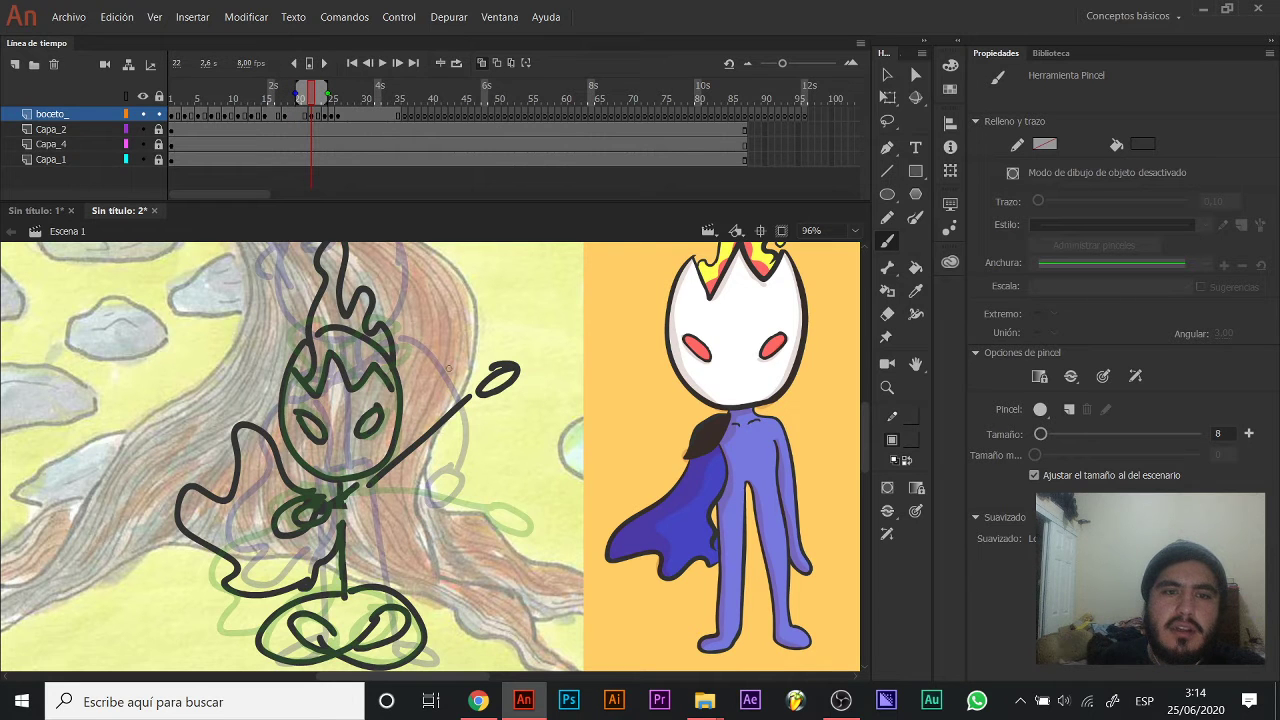
pyautogui.rightClick(303, 117)
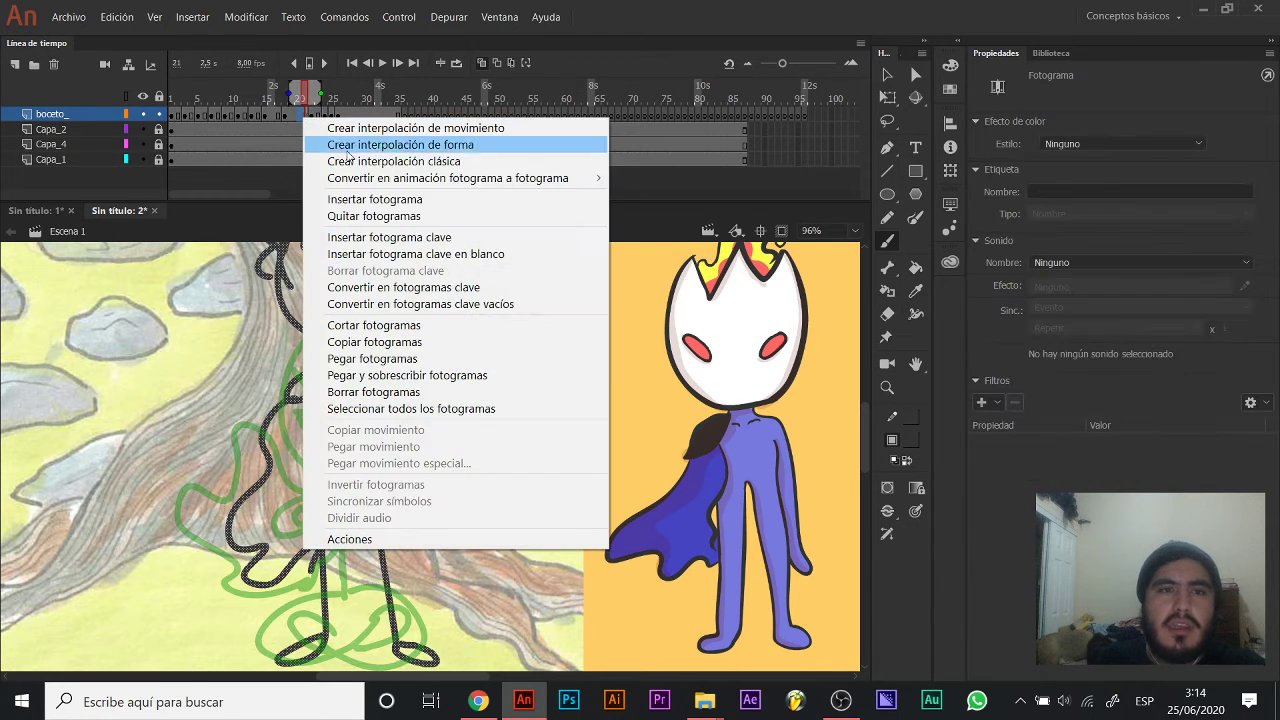
# Remove the selected frame near frame 21 on the boceto_ layer and extend the pose's exposure at frame 17.
pyautogui.click(372, 217)
pyautogui.click(279, 116)
pyautogui.press('F5')
pyautogui.press('F5')
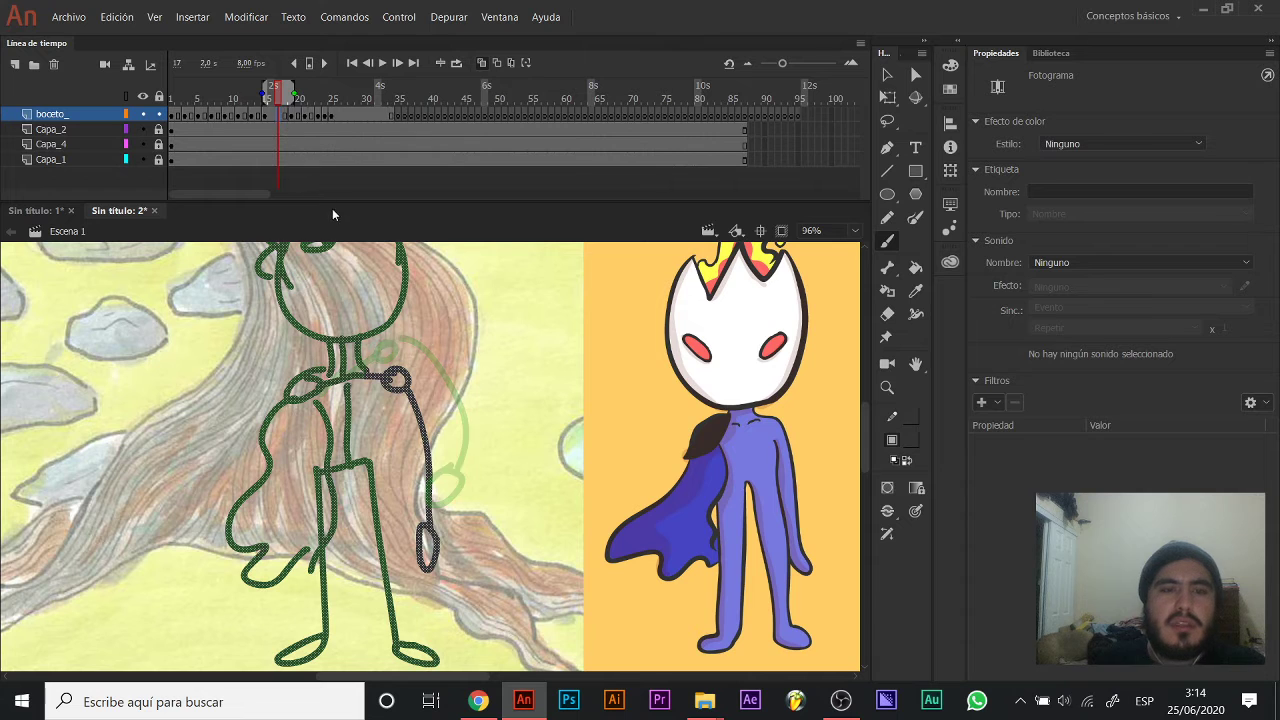
# Play back the rough animation from the first frame to review its timing.
pyautogui.press('z')
pyautogui.keyDown('alt'); pyautogui.click(367, 390); pyautogui.keyUp('alt')
pyautogui.moveTo(434, 394); pyautogui.dragTo(398, 408)
pyautogui.press('v')
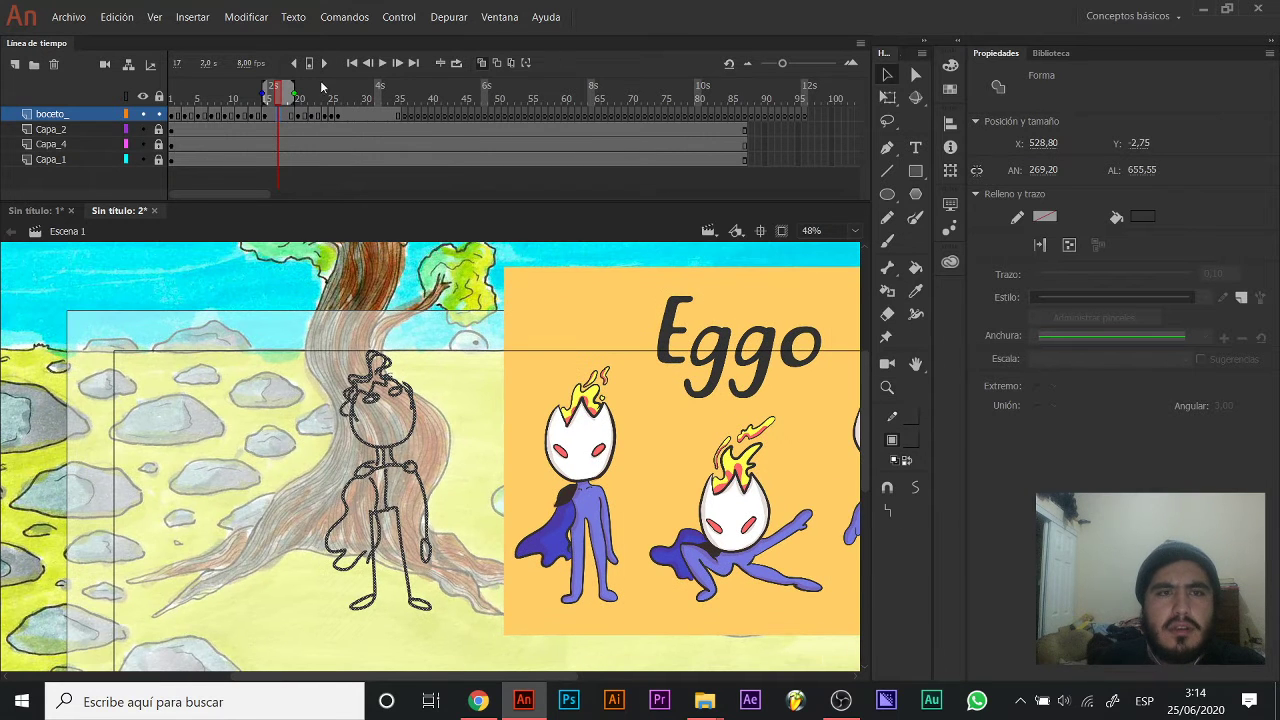
pyautogui.moveTo(278, 97); pyautogui.dragTo(110, 106)
pyautogui.press('Return')
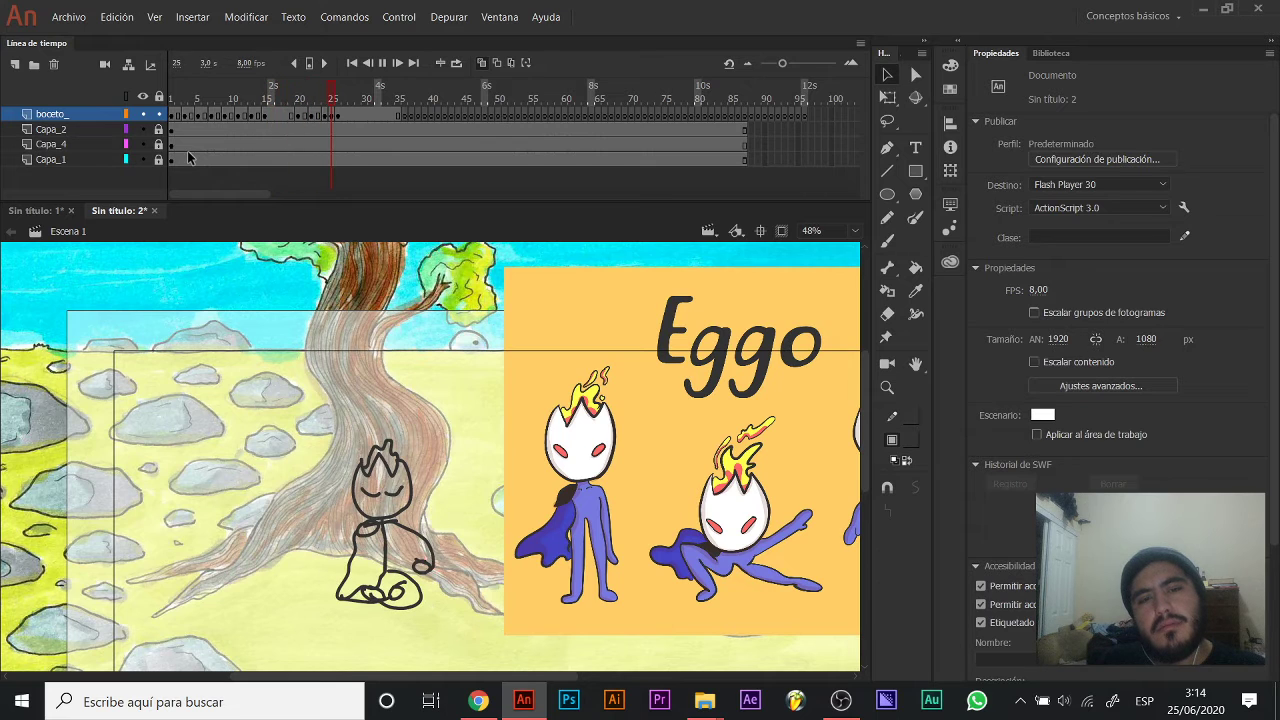
# Move the playhead to frame 32 and add a new layer above boceto_.
pyautogui.moveTo(364, 93)
pyautogui.mouseDown()
pyautogui.moveTo(300, 88)
pyautogui.moveTo(376, 84)
pyautogui.moveTo(309, 88)
pyautogui.moveTo(364, 86)
pyautogui.mouseUp()
pyautogui.moveTo(480, 431); pyautogui.dragTo(216, 310)
pyautogui.press('b')
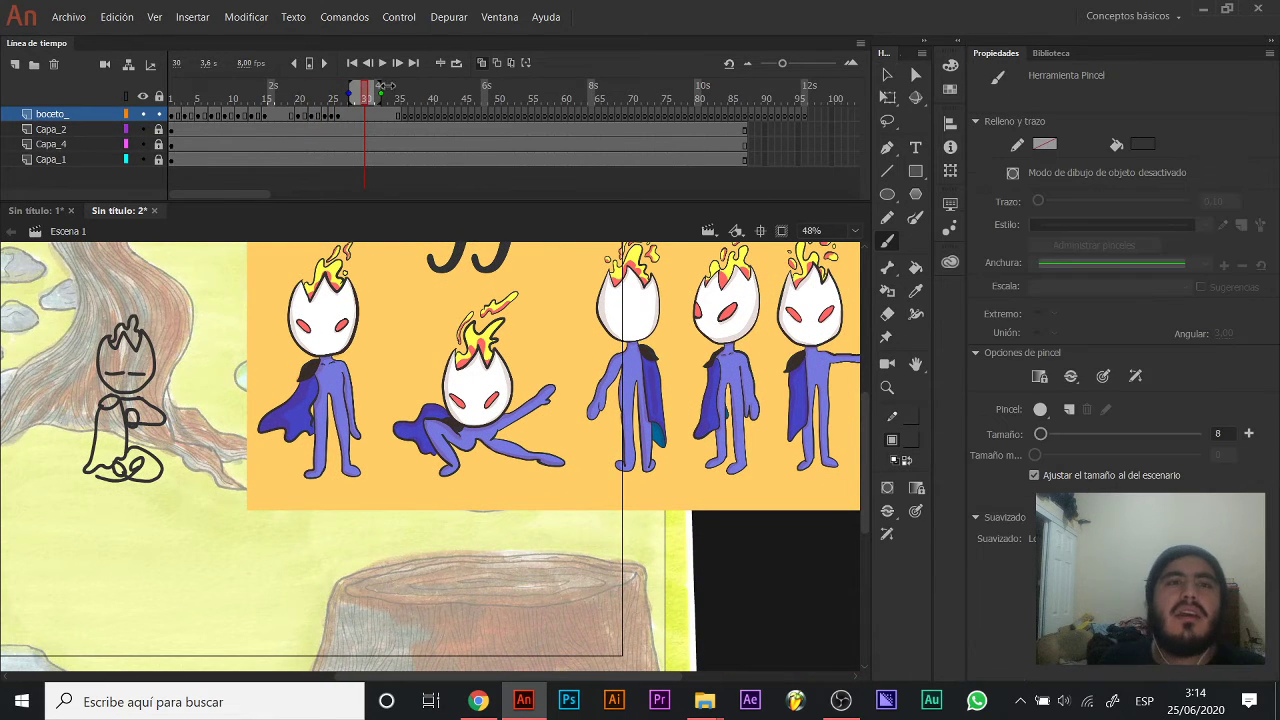
pyautogui.click(405, 97)
pyautogui.moveTo(405, 97); pyautogui.dragTo(378, 99)
pyautogui.click(14, 64)
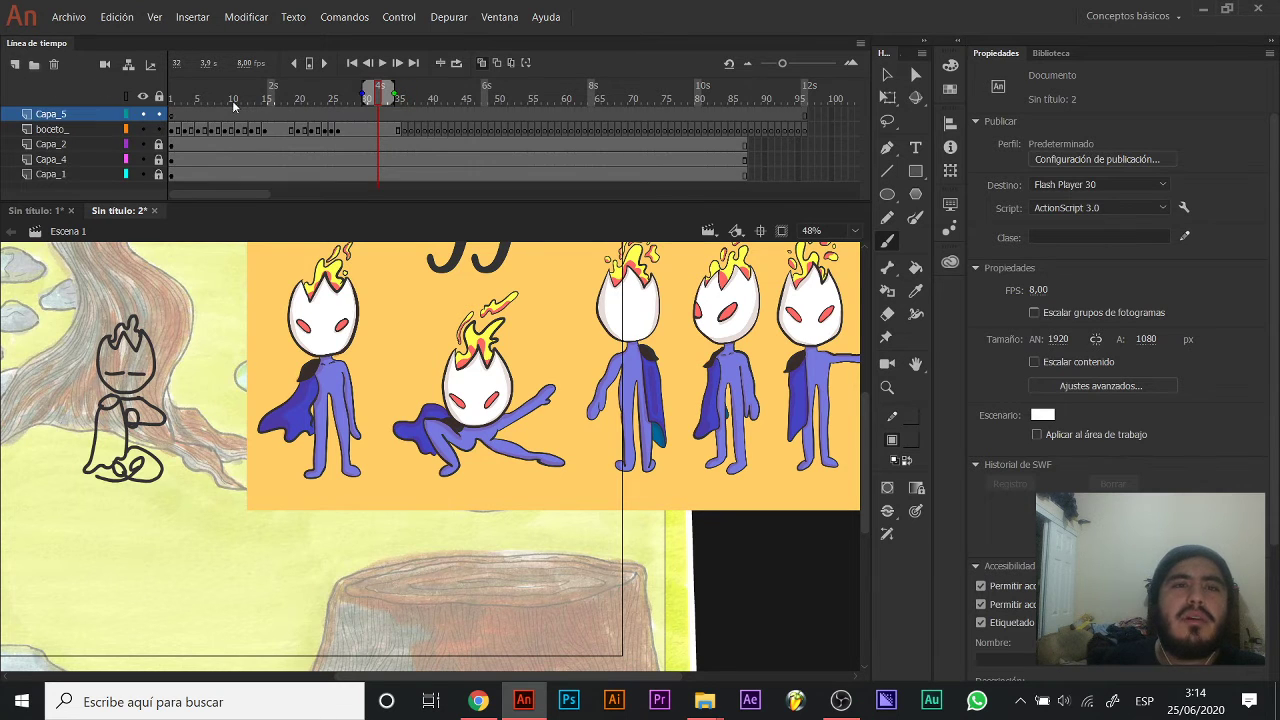
# Extend the seated pose on boceto_ to about frame 42 and insert a run of blank keyframes on Capa_5 from frame 43.
pyautogui.click(378, 130)
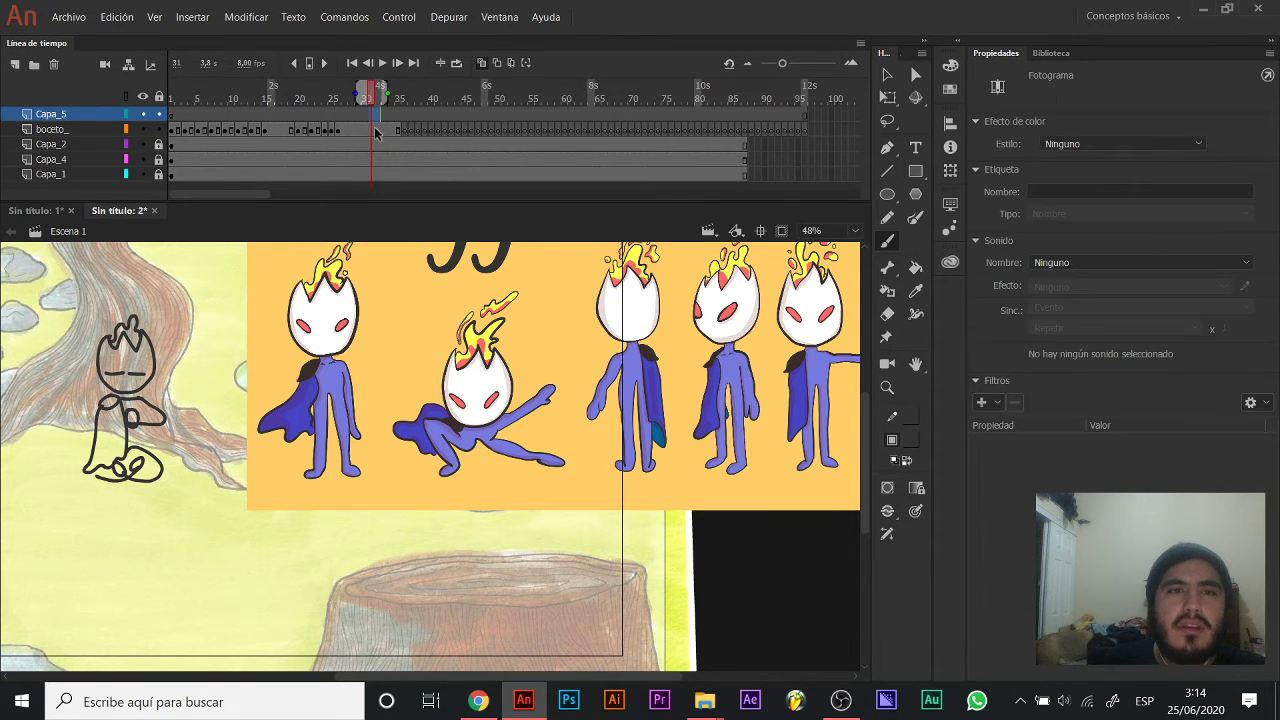
pyautogui.moveTo(383, 148); pyautogui.dragTo(420, 121)
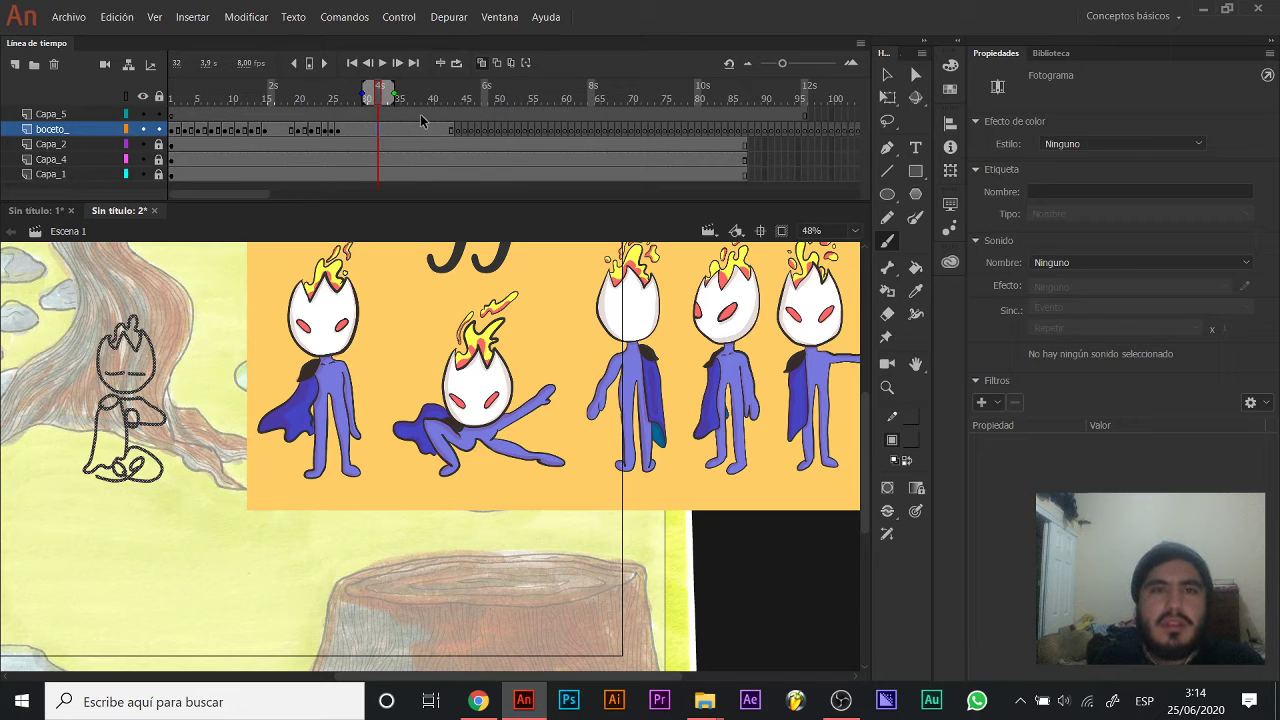
pyautogui.click(451, 116)
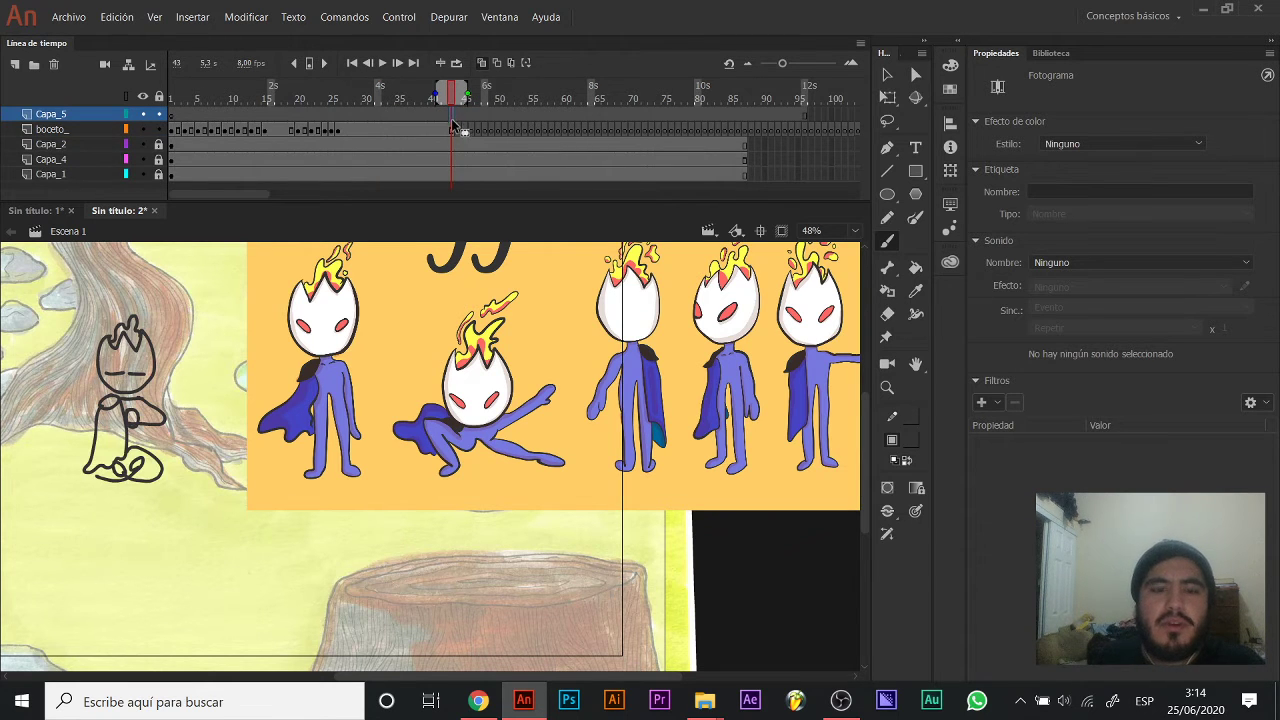
pyautogui.press('Return')
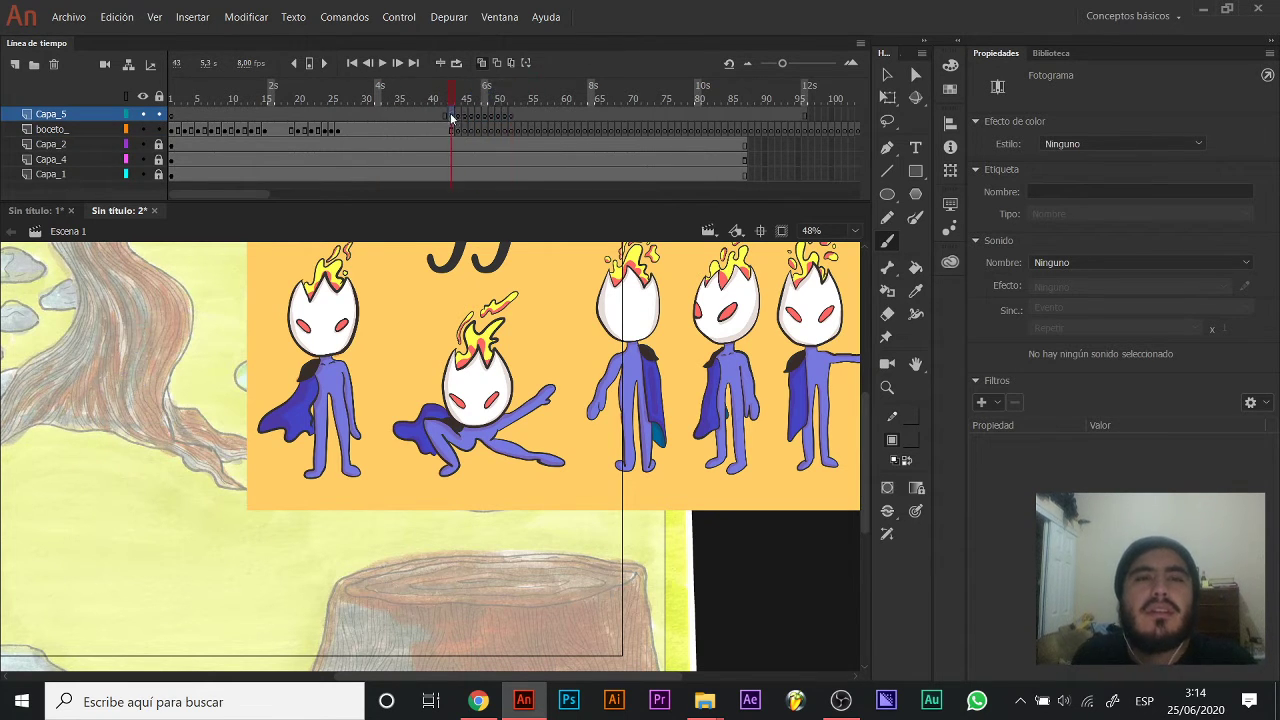
pyautogui.press('b')
pyautogui.moveTo(460, 478); pyautogui.dragTo(427, 430)
pyautogui.moveTo(476, 363)
pyautogui.mouseDown()
pyautogui.moveTo(407, 479)
pyautogui.moveTo(506, 381)
pyautogui.moveTo(476, 364)
pyautogui.mouseUp()
pyautogui.hotkey('ctrl', 'z')
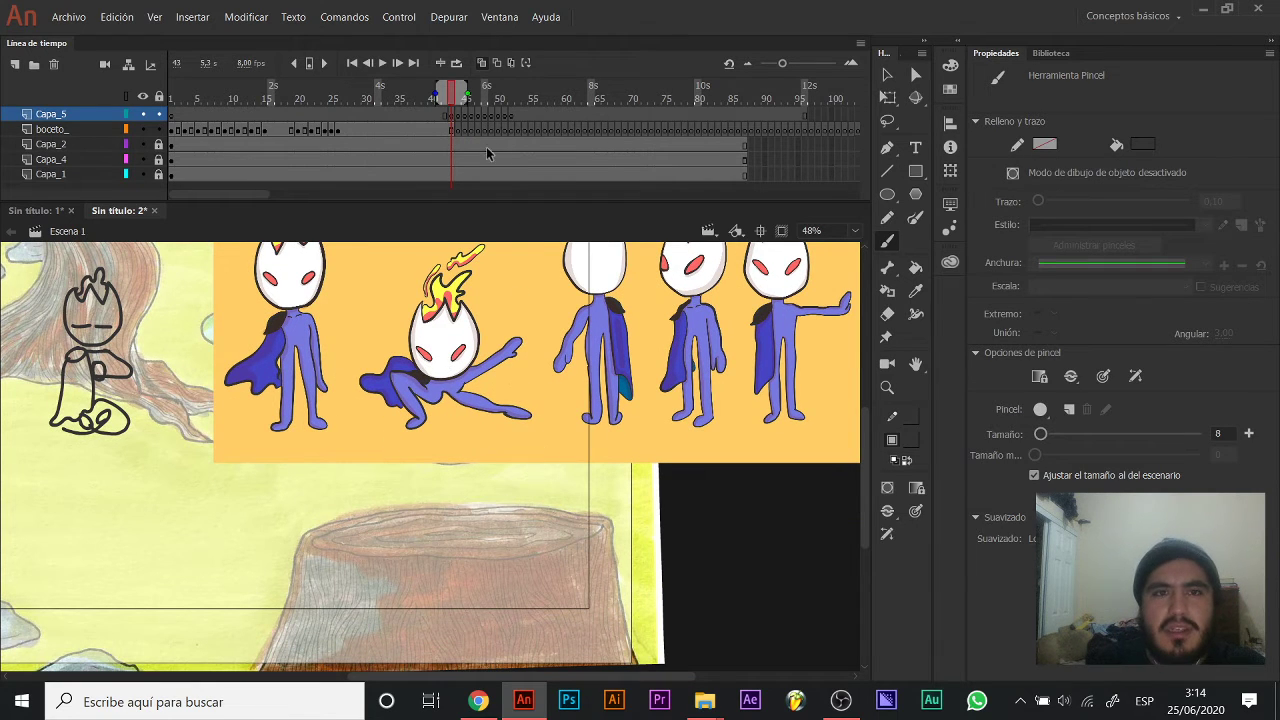
# Brush a large round monster head with two eyes and a mouth line above the stump on frame 43 of Capa_5.
pyautogui.moveTo(486, 160); pyautogui.dragTo(497, 174)
pyautogui.click(463, 114)
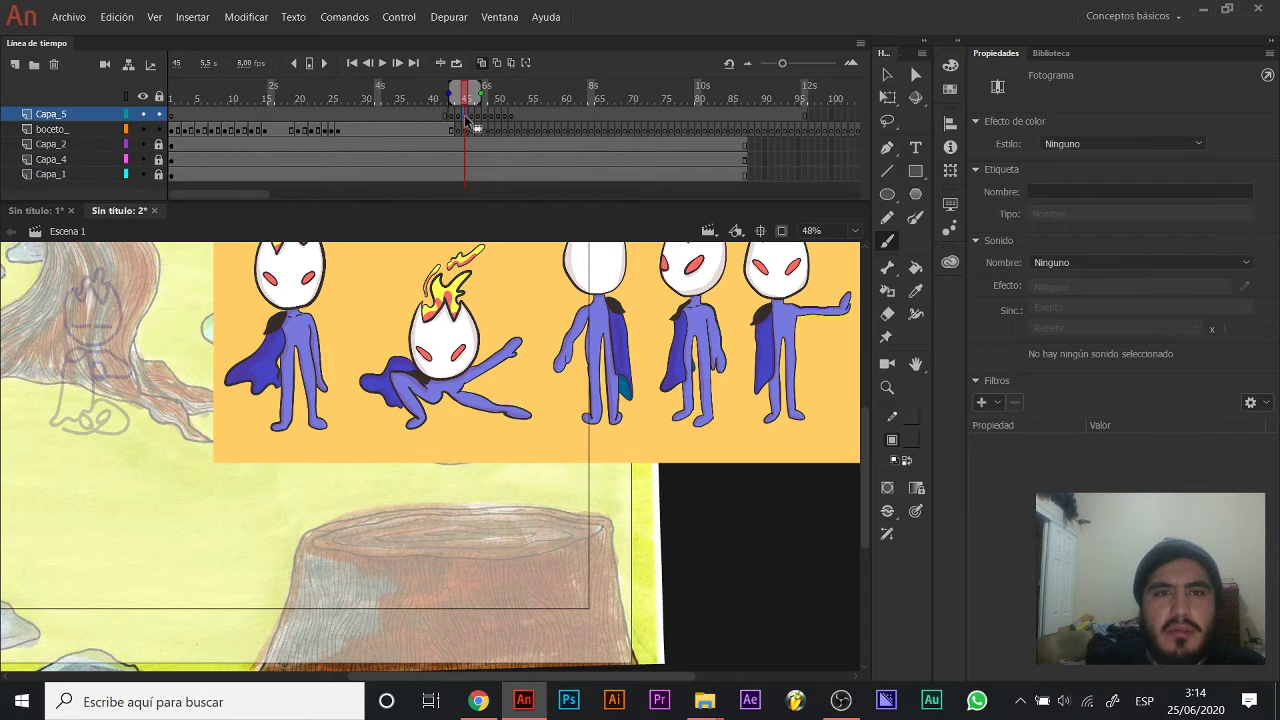
pyautogui.click(451, 116)
pyautogui.moveTo(456, 352)
pyautogui.mouseDown()
pyautogui.moveTo(400, 478)
pyautogui.moveTo(455, 355)
pyautogui.mouseUp()
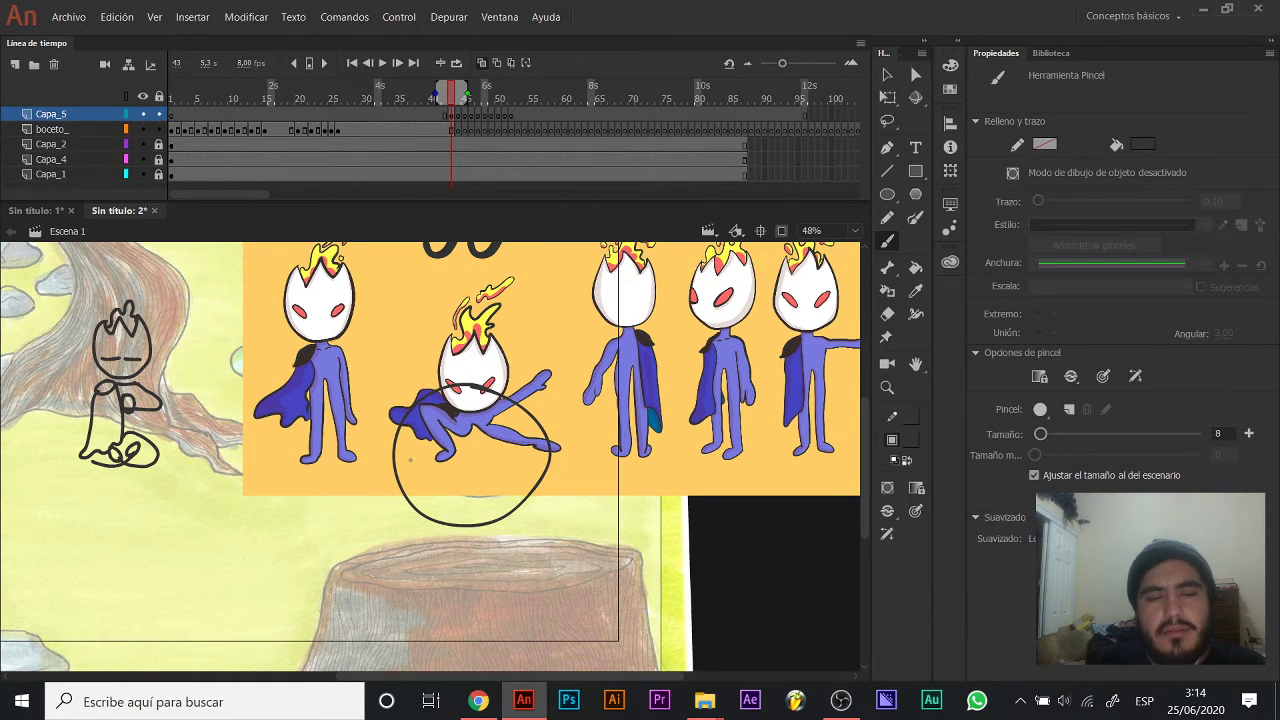
pyautogui.moveTo(404, 447); pyautogui.dragTo(412, 425)
pyautogui.moveTo(495, 415)
pyautogui.mouseDown()
pyautogui.moveTo(528, 462)
pyautogui.moveTo(510, 440)
pyautogui.mouseUp()
pyautogui.moveTo(409, 472); pyautogui.dragTo(518, 472)
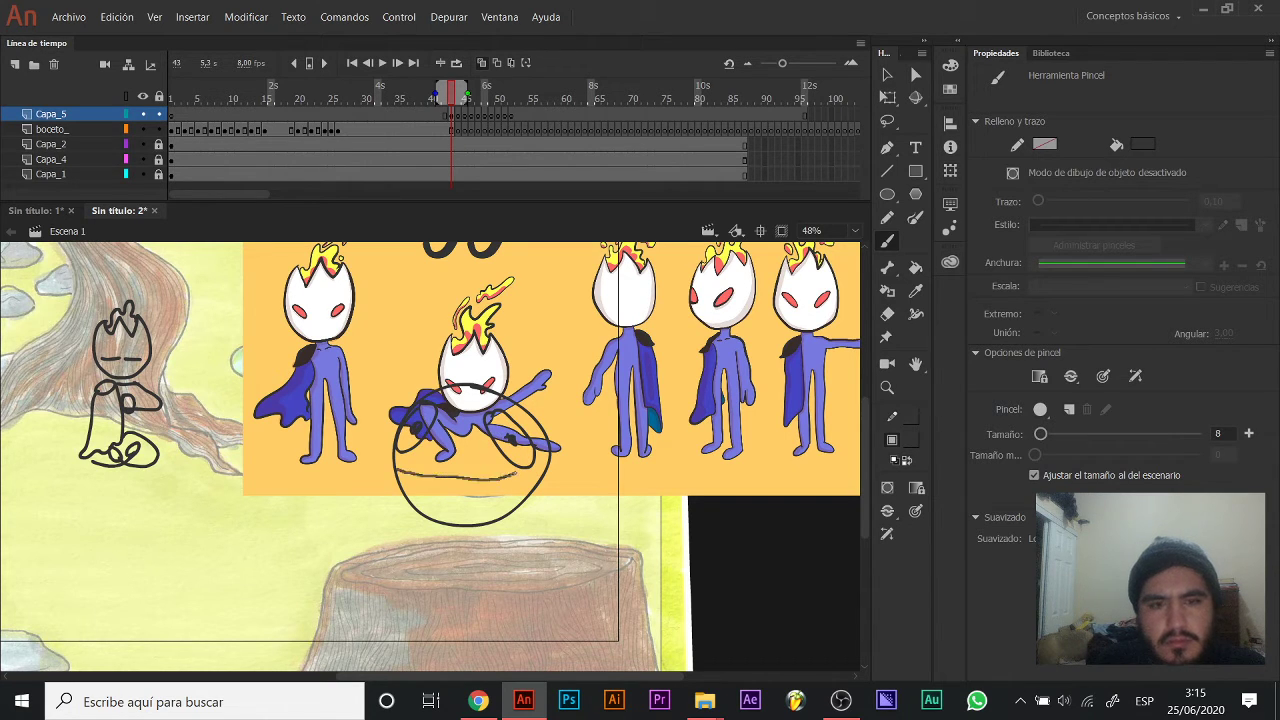
# Undo the mouth and the last eye strokes, and redraw the monster's two oval eyes with pupils.
pyautogui.scroll(-1, 474, 434)
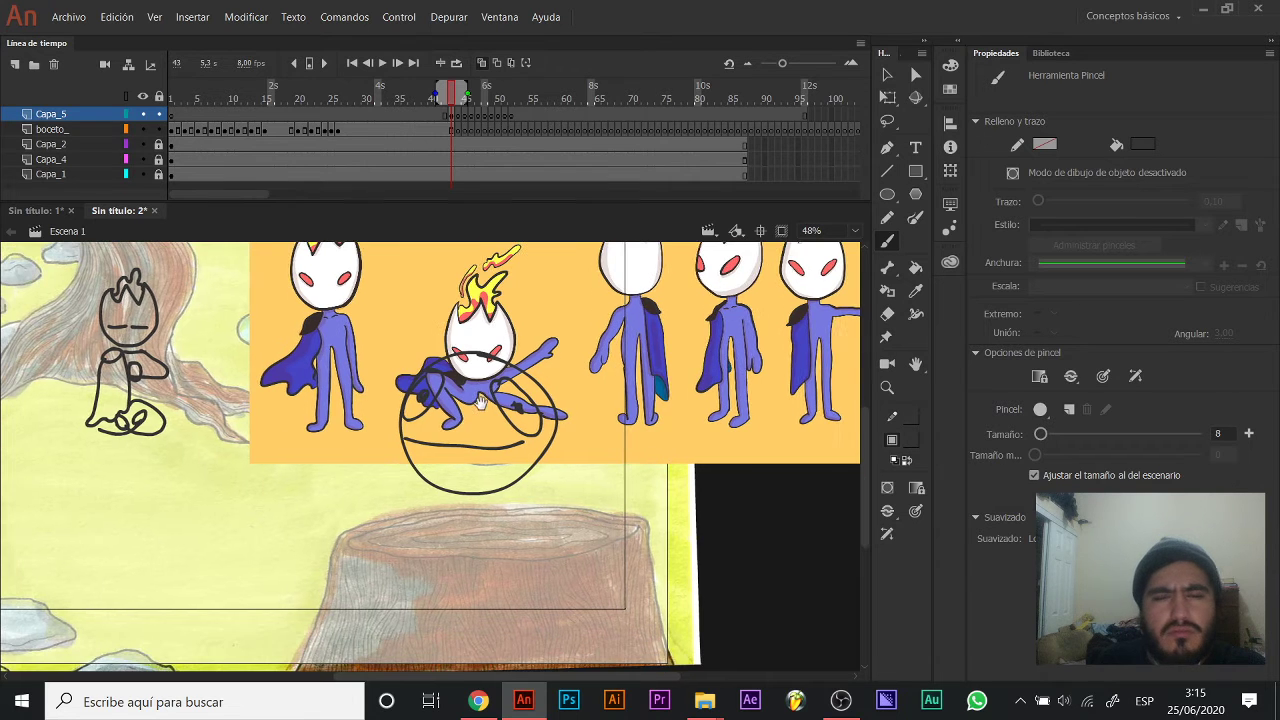
pyautogui.hotkey('ctrl', 'z')
pyautogui.hotkey('ctrl', 'z')
pyautogui.hotkey('ctrl', 'z')
pyautogui.hotkey('ctrl', 'z')
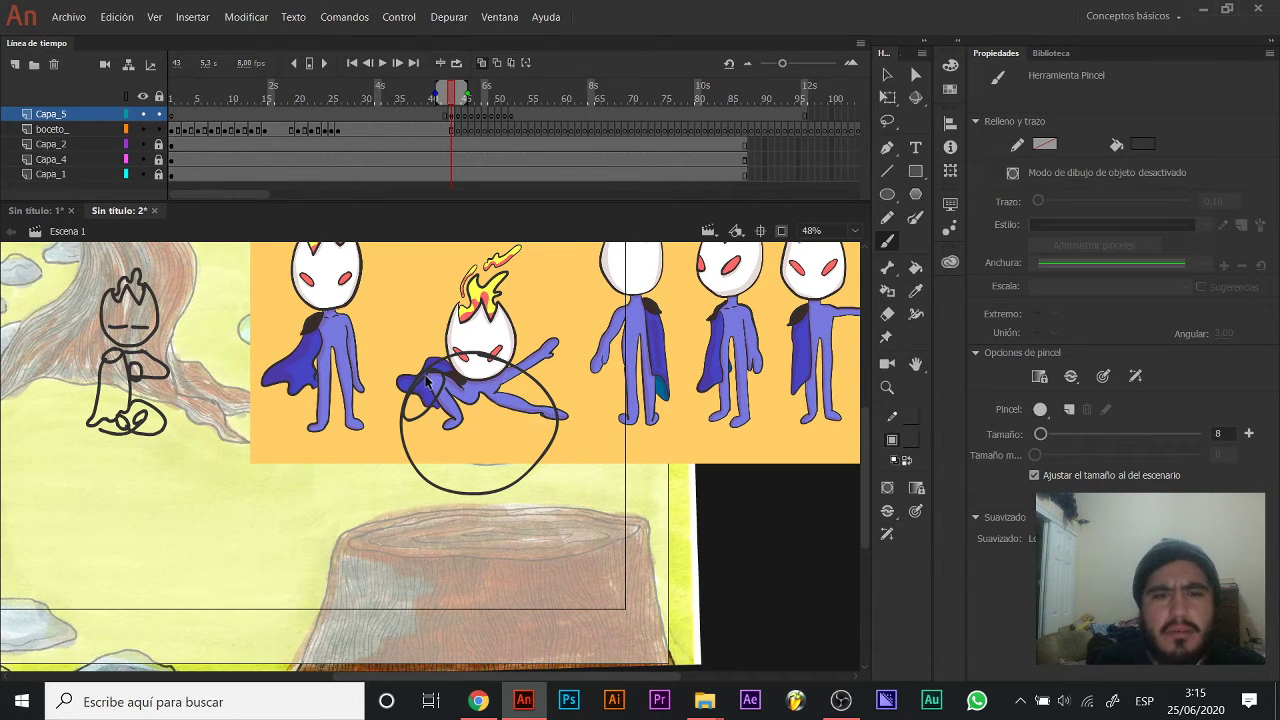
pyautogui.moveTo(391, 393)
pyautogui.mouseDown()
pyautogui.moveTo(423, 366)
pyautogui.moveTo(404, 394)
pyautogui.mouseUp()
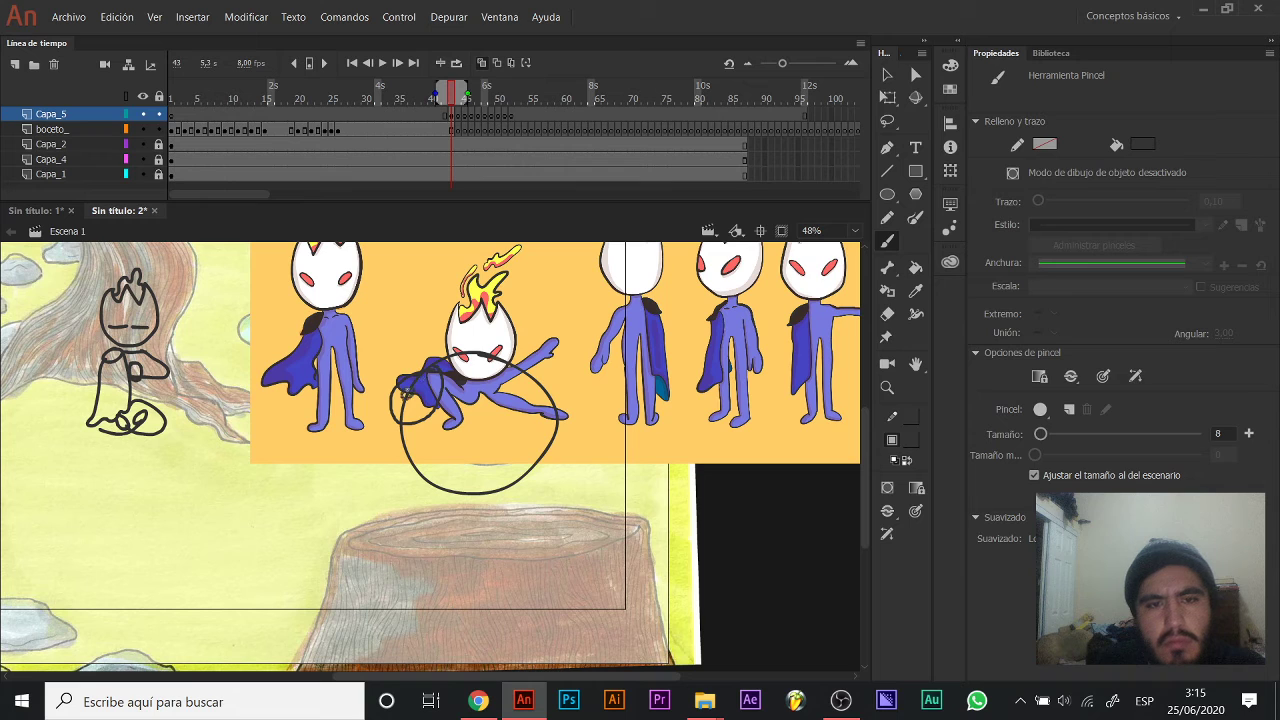
pyautogui.moveTo(490, 382)
pyautogui.mouseDown()
pyautogui.moveTo(538, 412)
pyautogui.moveTo(516, 397)
pyautogui.mouseUp()
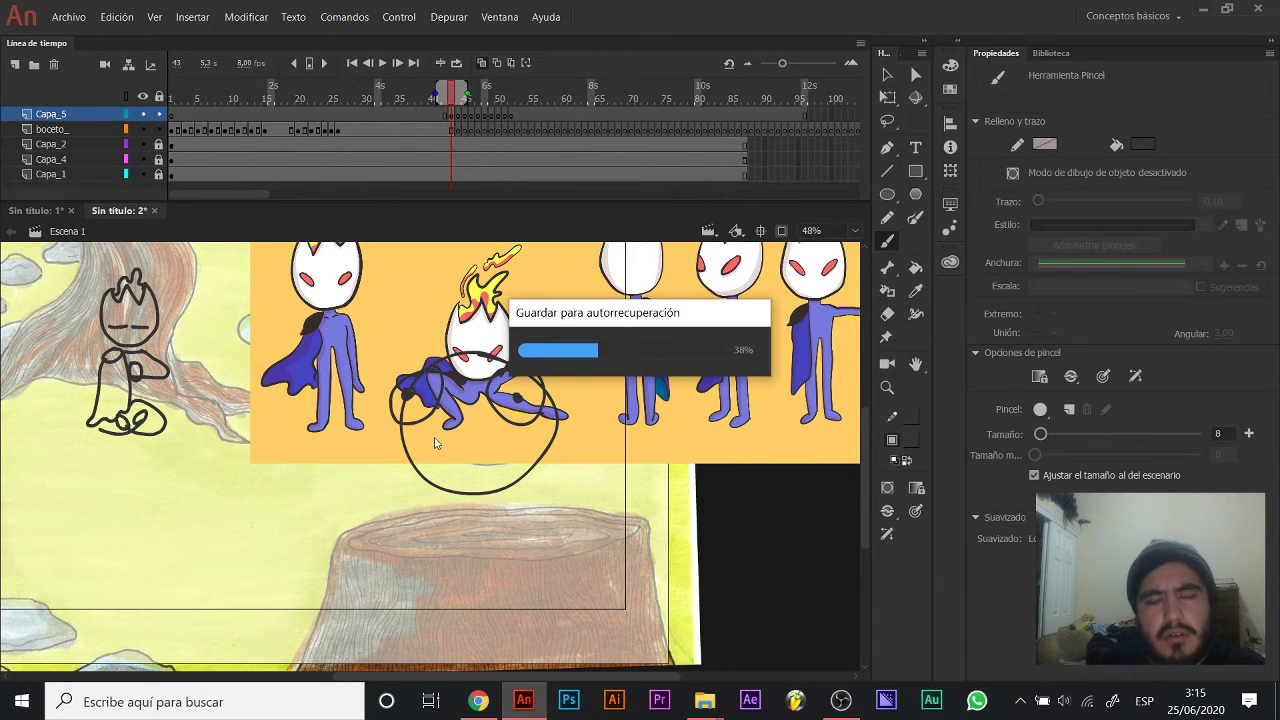
# Draw the monster's mouth with two fangs and two bent legs with clawed feet standing on the stump.
pyautogui.moveTo(481, 440)
pyautogui.mouseDown()
pyautogui.moveTo(518, 432)
pyautogui.moveTo(492, 476)
pyautogui.moveTo(512, 432)
pyautogui.mouseUp()
pyautogui.moveTo(420, 487); pyautogui.dragTo(430, 438)
pyautogui.moveTo(540, 442)
pyautogui.mouseDown()
pyautogui.moveTo(604, 399)
pyautogui.moveTo(573, 507)
pyautogui.mouseUp()
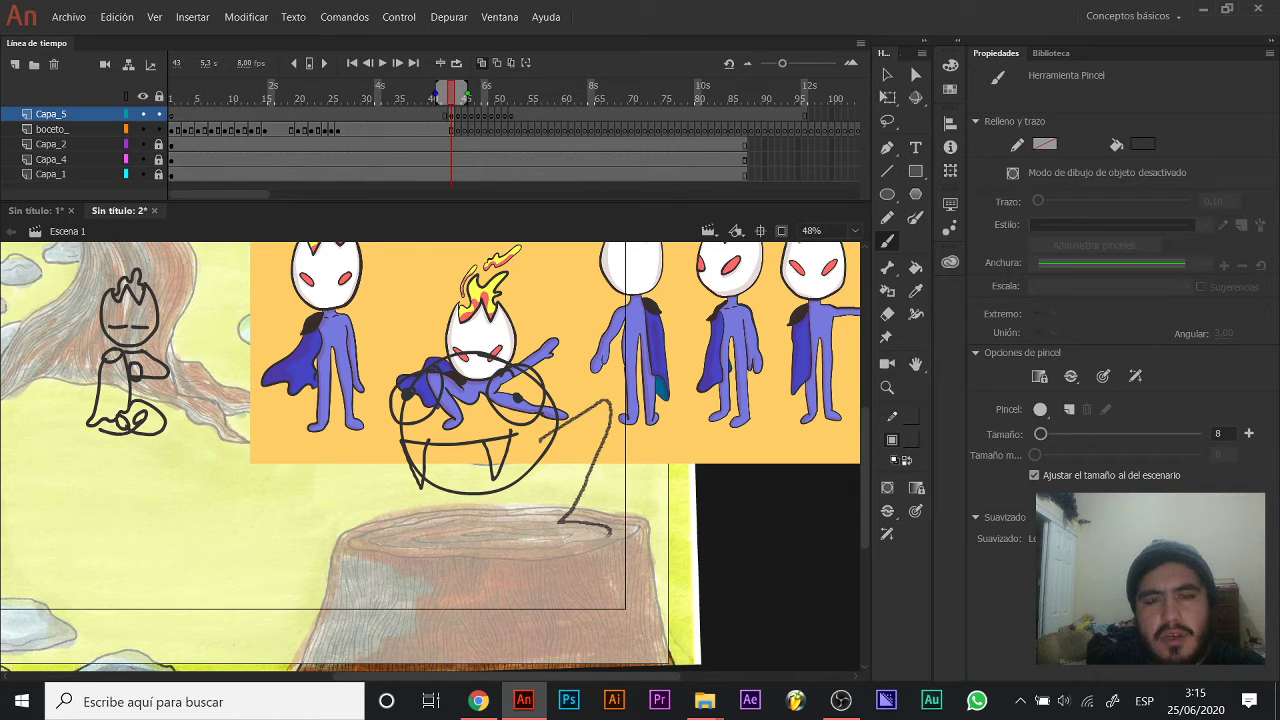
pyautogui.moveTo(548, 528)
pyautogui.mouseDown()
pyautogui.moveTo(584, 436)
pyautogui.moveTo(530, 453)
pyautogui.mouseUp()
pyautogui.moveTo(424, 428)
pyautogui.mouseDown()
pyautogui.moveTo(444, 460)
pyautogui.moveTo(387, 502)
pyautogui.moveTo(422, 548)
pyautogui.moveTo(406, 494)
pyautogui.moveTo(425, 487)
pyautogui.mouseUp()
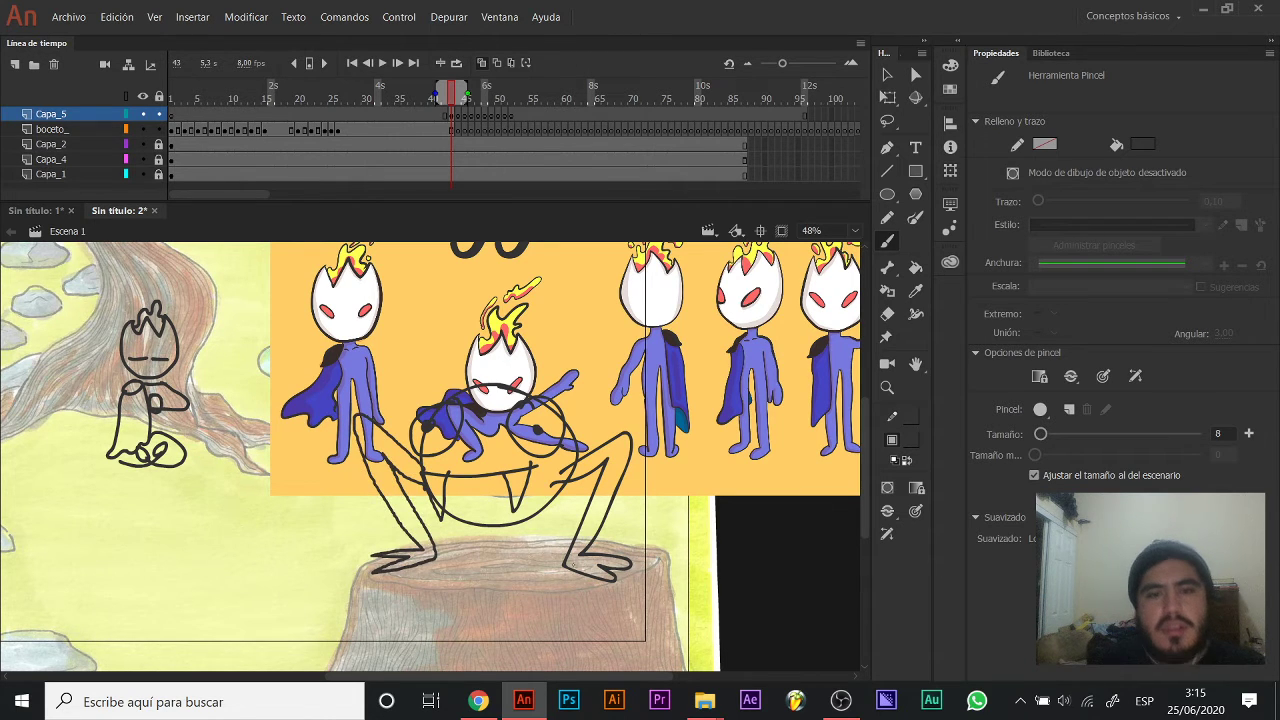
# Erase the monster's foot on the right side of the stump and redraw its toes with the brush.
pyautogui.press('e')
pyautogui.moveTo(602, 550); pyautogui.dragTo(552, 571)
pyautogui.press('v')
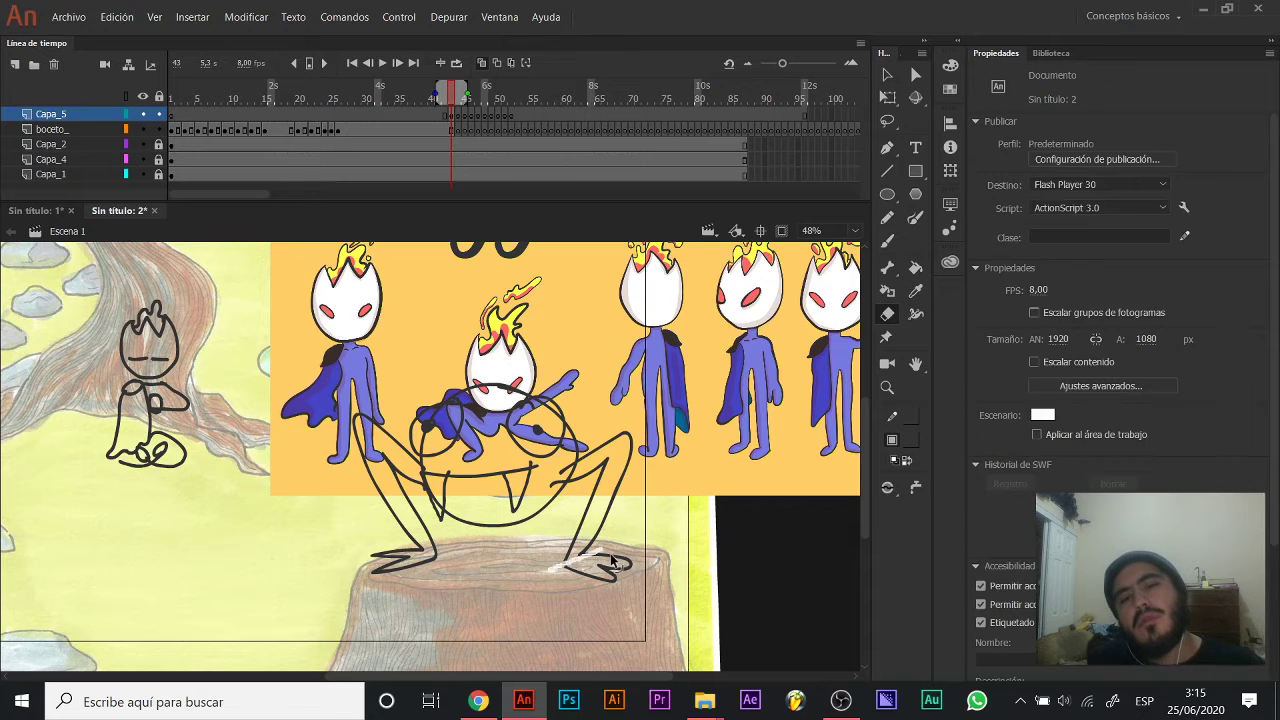
pyautogui.press('b')
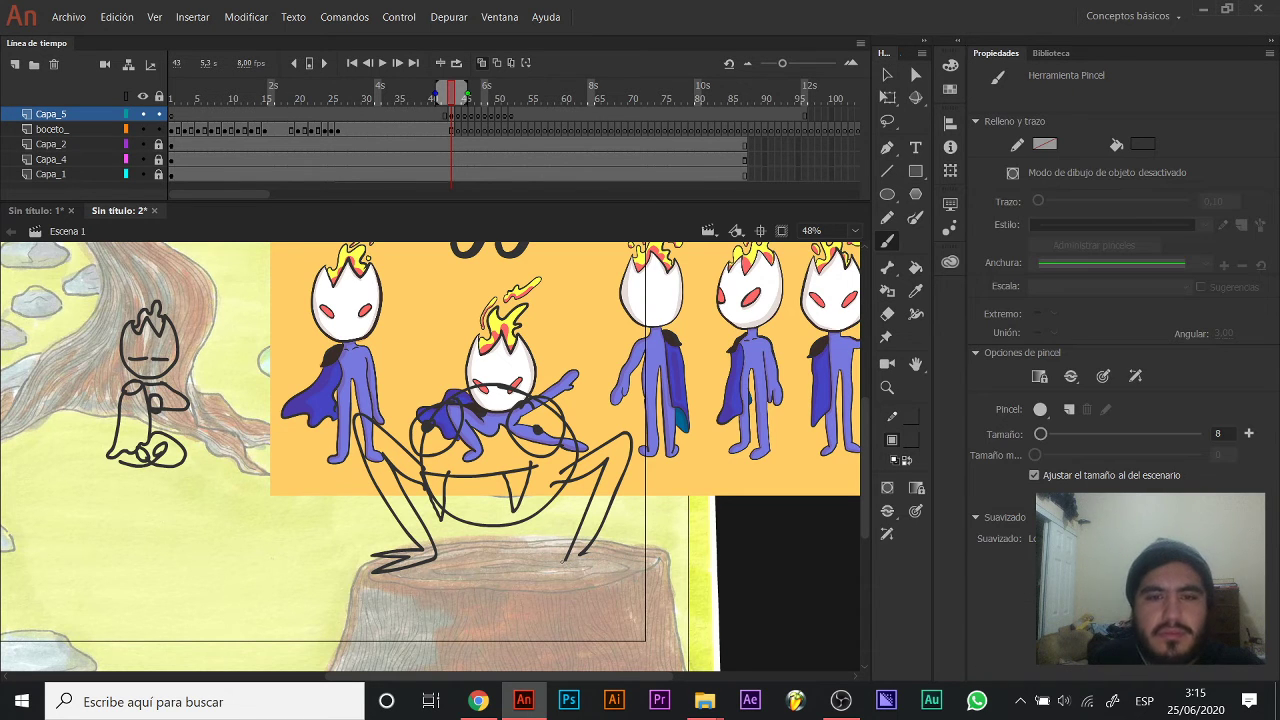
pyautogui.moveTo(591, 557); pyautogui.dragTo(584, 553)
# Unlock Capa_2 and move the Eggo reference sheet up so it clears the monster sketch.
pyautogui.moveTo(480, 420)
pyautogui.mouseDown()
pyautogui.moveTo(575, 374)
pyautogui.moveTo(555, 385)
pyautogui.mouseUp()
pyautogui.press('z')
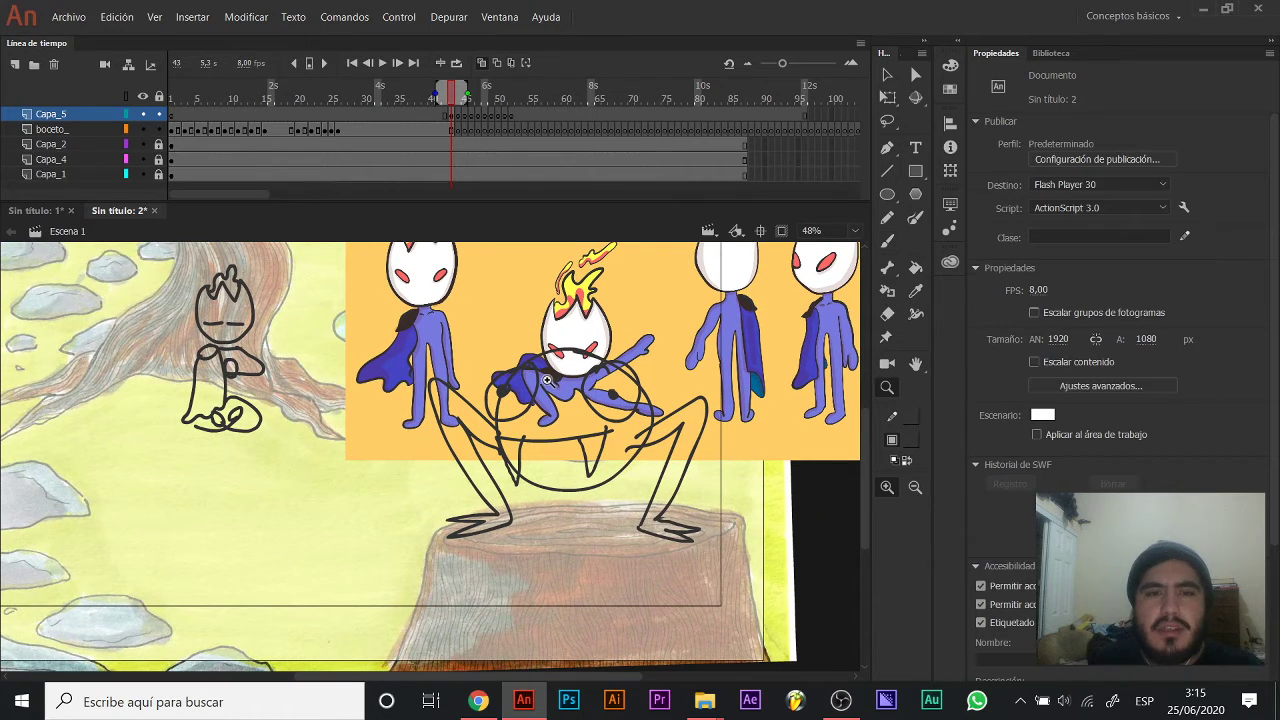
pyautogui.keyDown('alt'); pyautogui.click(547, 378); pyautogui.keyUp('alt')
pyautogui.press('v')
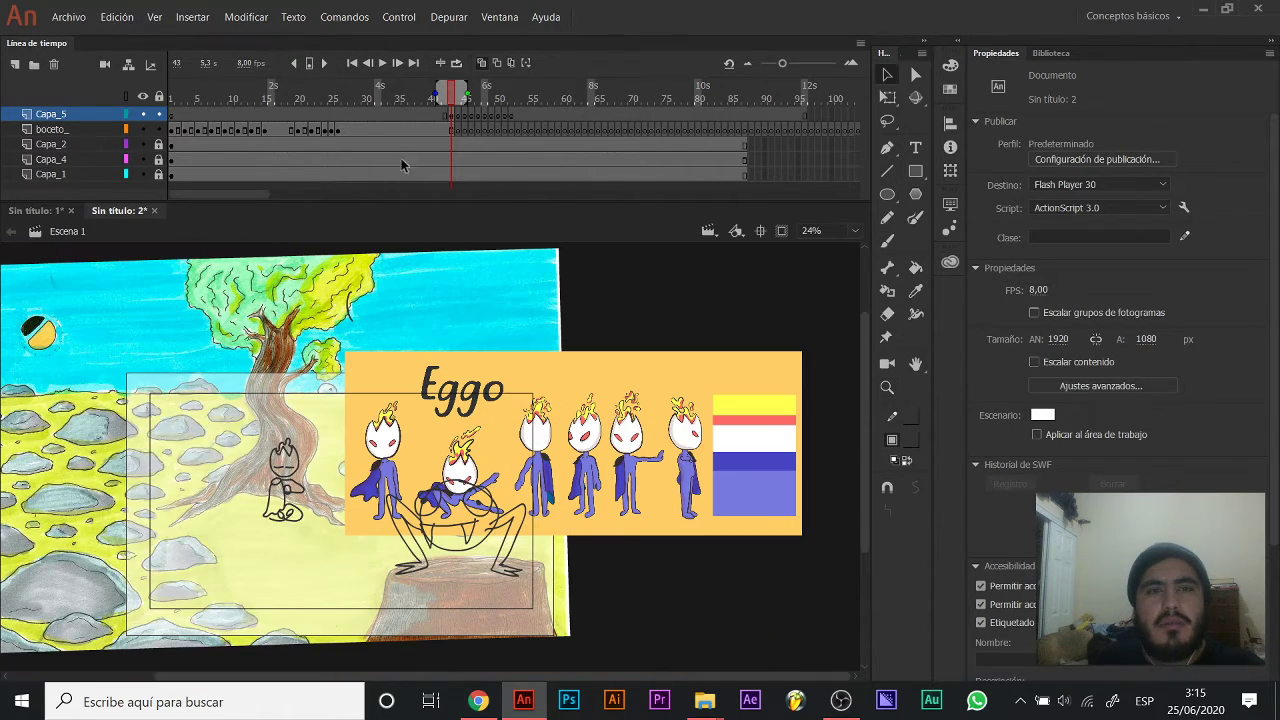
pyautogui.click(160, 160)
pyautogui.moveTo(416, 398); pyautogui.dragTo(425, 216)
pyautogui.hotkey('ctrl', 'z')
pyautogui.click(158, 161)
pyautogui.click(466, 363)
# Extend the exposure of the monster drawing at frame 43 on Capa_5 with additional frames.
pyautogui.click(452, 116)
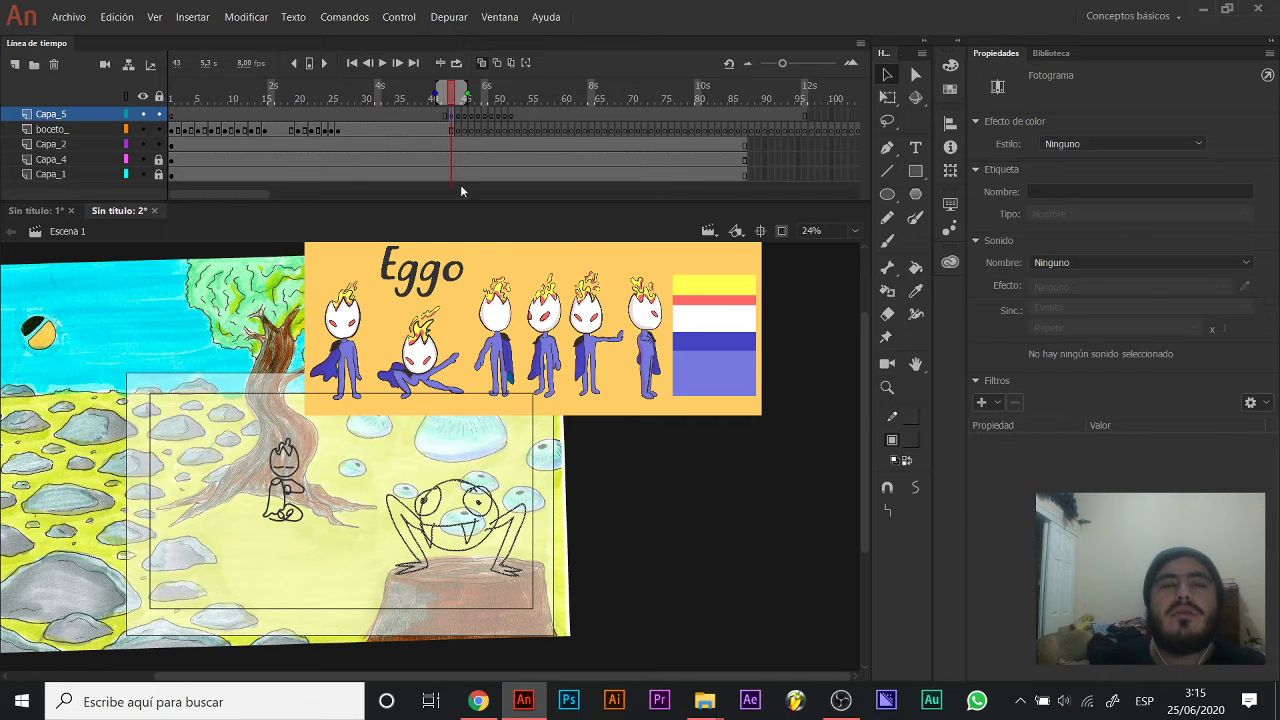
pyautogui.press('F5')
pyautogui.press('F5')
pyautogui.press('F5')
pyautogui.press('F5')
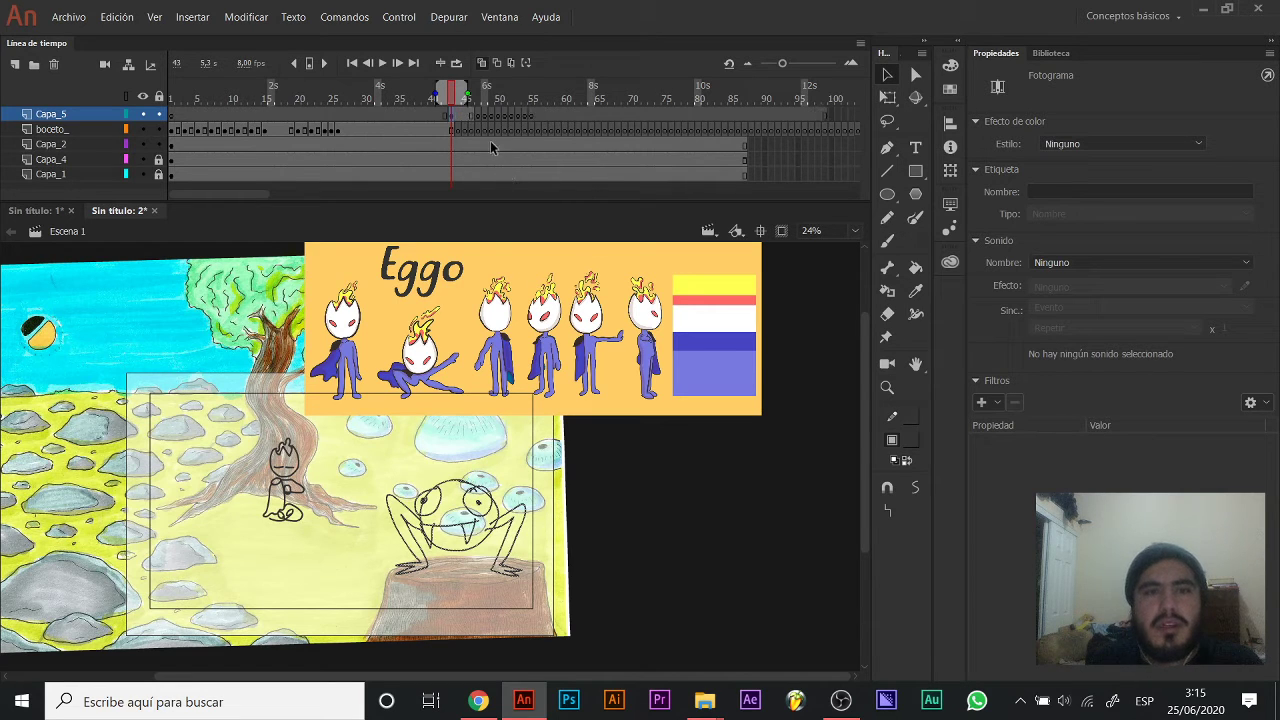
pyautogui.click(466, 116)
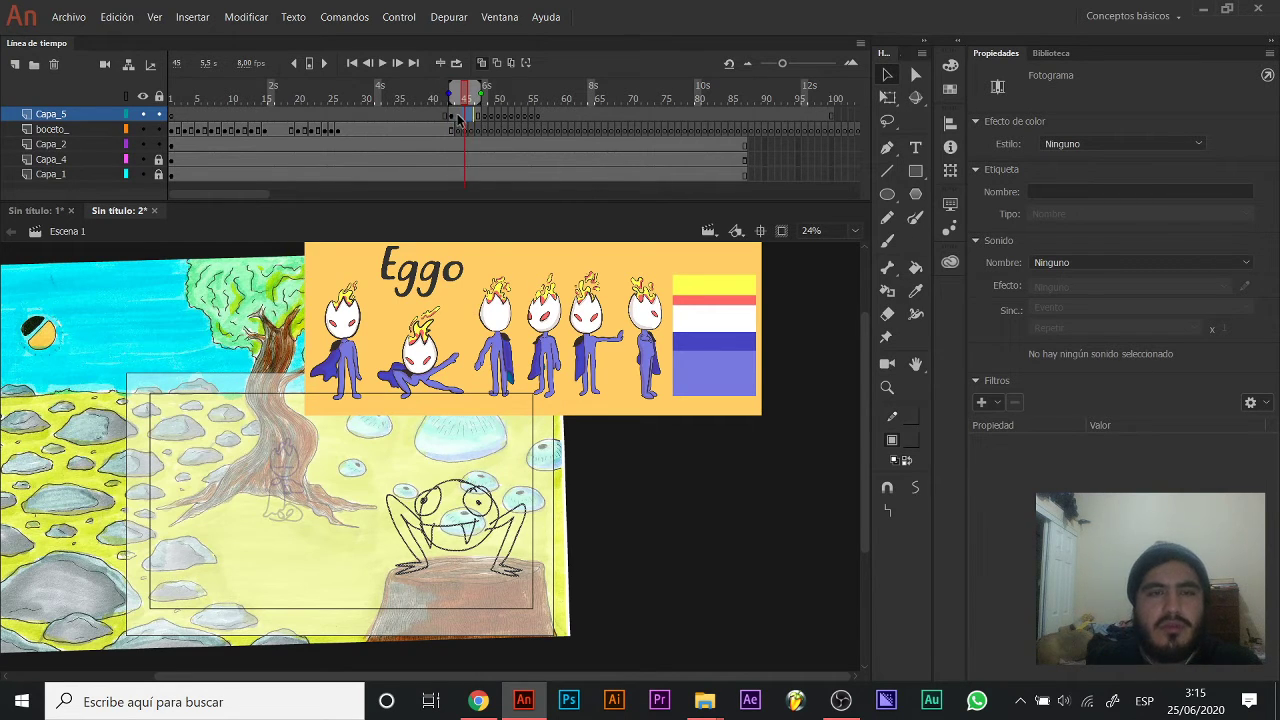
pyautogui.hotkey('ctrl', 'z')
# Insert four frames at frame 42 of Capa_5 to shift the monster keyframe to frame 47.
pyautogui.click(447, 115)
pyautogui.press('F5')
pyautogui.press('F5')
pyautogui.press('F5')
pyautogui.press('F5')
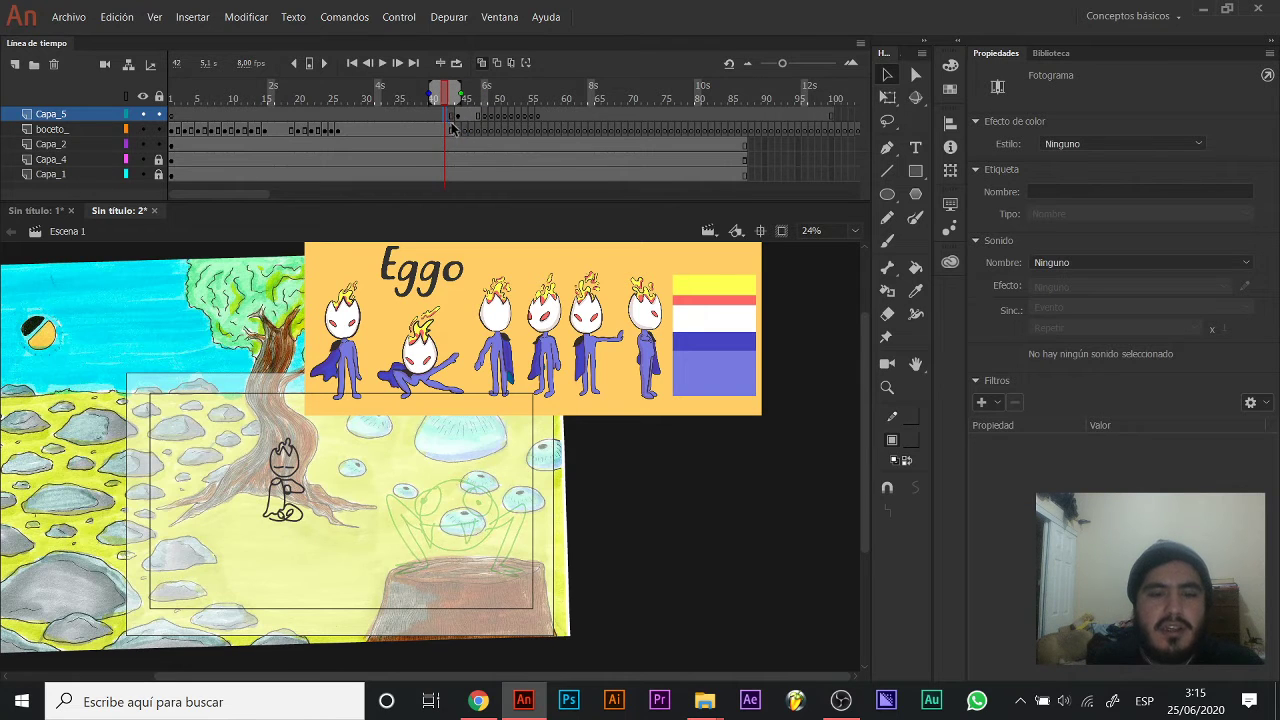
# Insert blank keyframes at frames 44 to 46 on Capa_5 and extend the seated pose on boceto_ beyond frame 43.
pyautogui.press('.')
pyautogui.press('.')
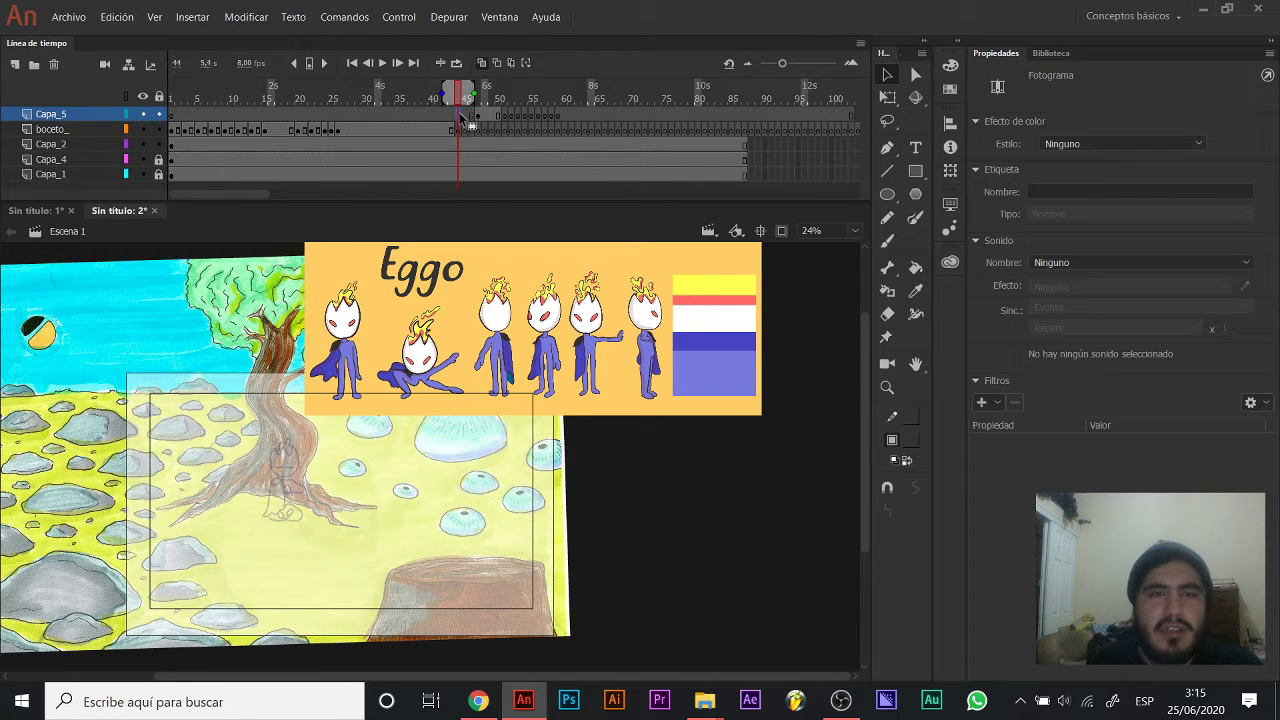
pyautogui.press('.')
pyautogui.press('.')
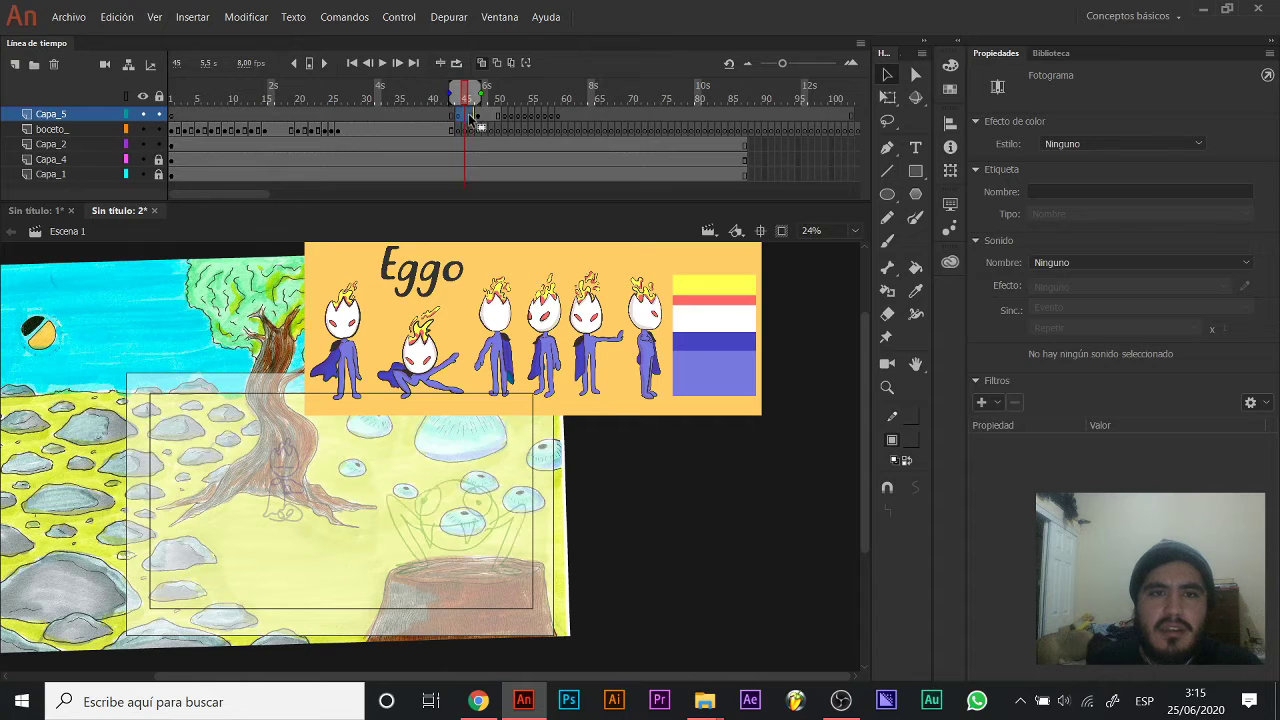
pyautogui.press('b')
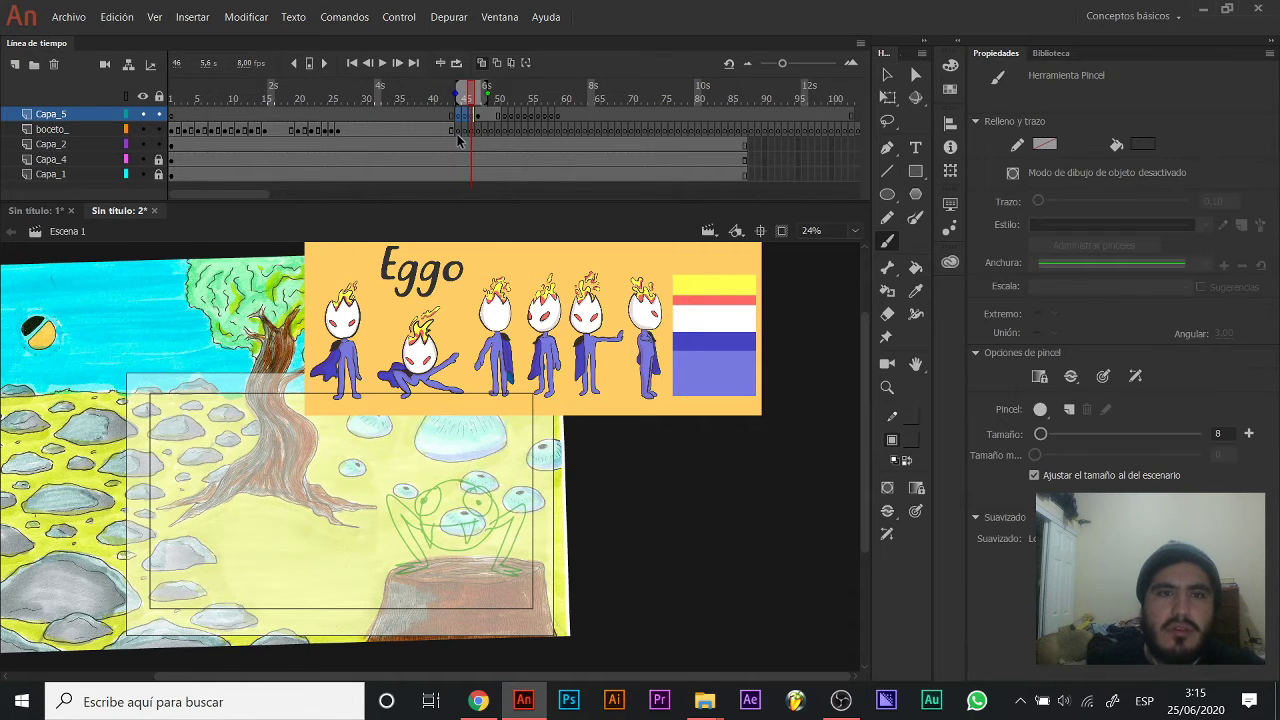
pyautogui.click(451, 131)
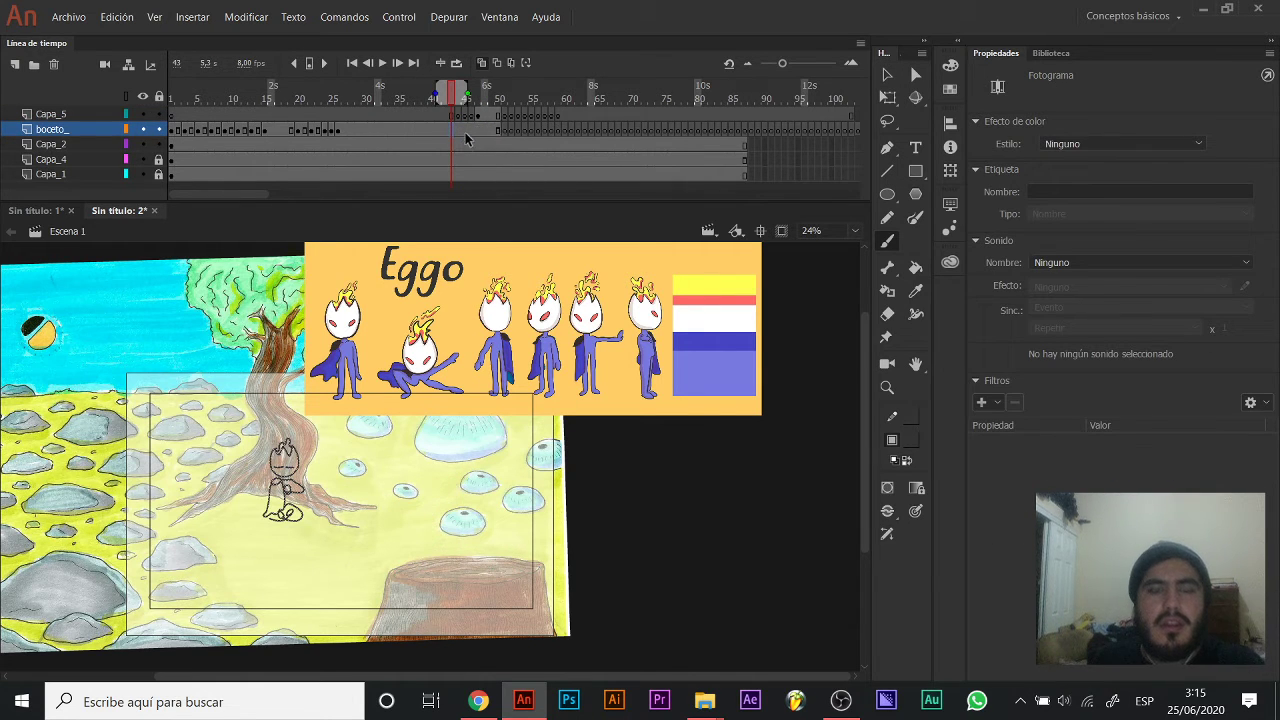
# Draw the monster's two legs and feet dropping in high above the stump on frame 44 of Capa_5.
pyautogui.click(463, 116)
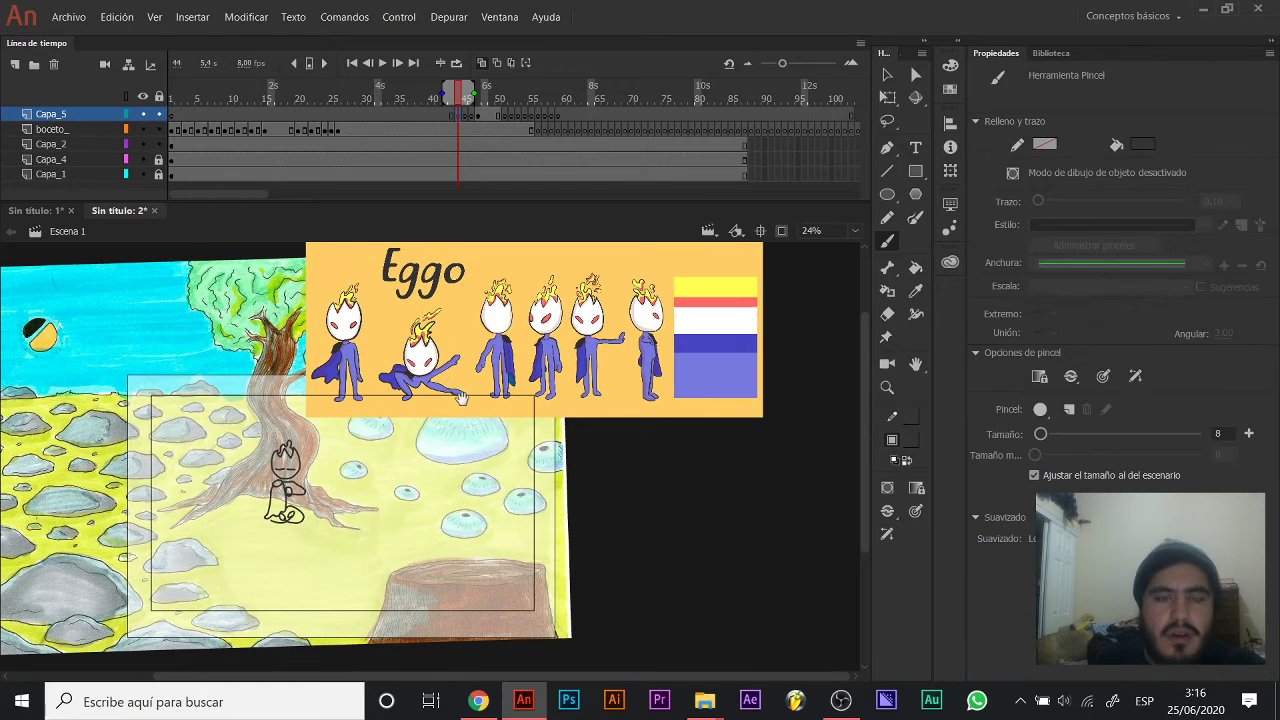
pyautogui.moveTo(444, 434); pyautogui.dragTo(450, 466)
pyautogui.hotkey('ctrl', 'z')
pyautogui.moveTo(441, 352)
pyautogui.mouseDown()
pyautogui.moveTo(444, 435)
pyautogui.moveTo(452, 362)
pyautogui.moveTo(516, 424)
pyautogui.mouseUp()
pyautogui.moveTo(516, 340); pyautogui.dragTo(522, 434)
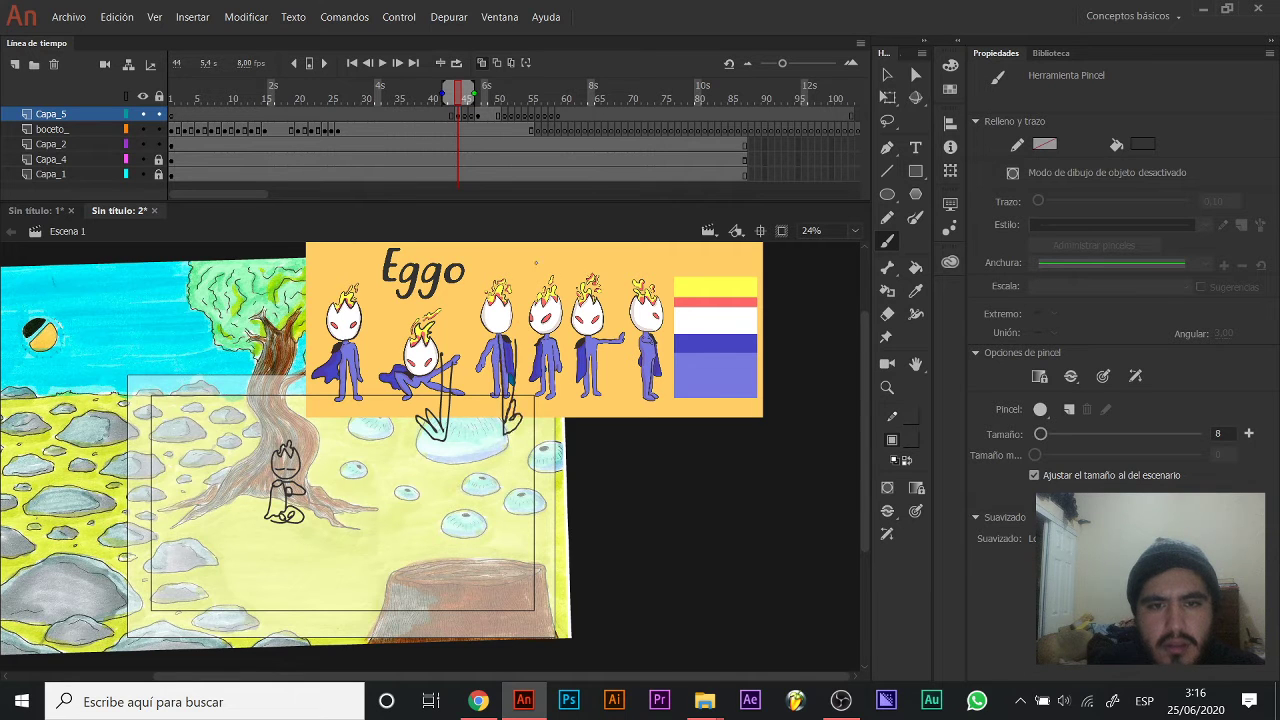
# On frame 45 of Capa_5, draw a squashed oval monster head low over the stump, with two eyes and pupils.
pyautogui.click(465, 118)
pyautogui.press('z')
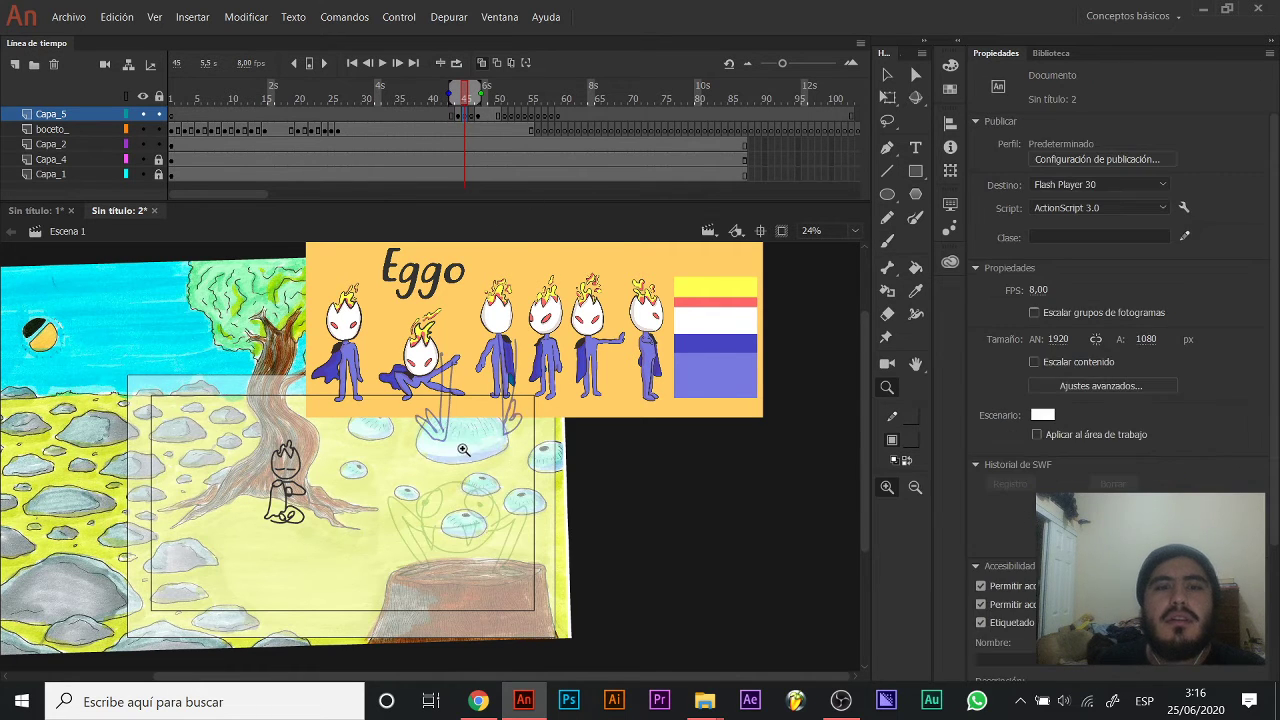
pyautogui.click(478, 487)
pyautogui.press('b')
pyautogui.moveTo(415, 435); pyautogui.dragTo(454, 393)
pyautogui.moveTo(458, 471)
pyautogui.mouseDown()
pyautogui.moveTo(376, 470)
pyautogui.moveTo(482, 474)
pyautogui.moveTo(420, 461)
pyautogui.moveTo(338, 487)
pyautogui.moveTo(466, 467)
pyautogui.mouseUp()
pyautogui.hotkey('ctrl', 'z')
pyautogui.moveTo(370, 469)
pyautogui.mouseDown()
pyautogui.moveTo(394, 439)
pyautogui.moveTo(340, 480)
pyautogui.moveTo(392, 452)
pyautogui.mouseUp()
pyautogui.moveTo(505, 462)
pyautogui.mouseDown()
pyautogui.moveTo(526, 426)
pyautogui.moveTo(545, 478)
pyautogui.mouseUp()
pyautogui.moveTo(356, 459); pyautogui.dragTo(354, 464)
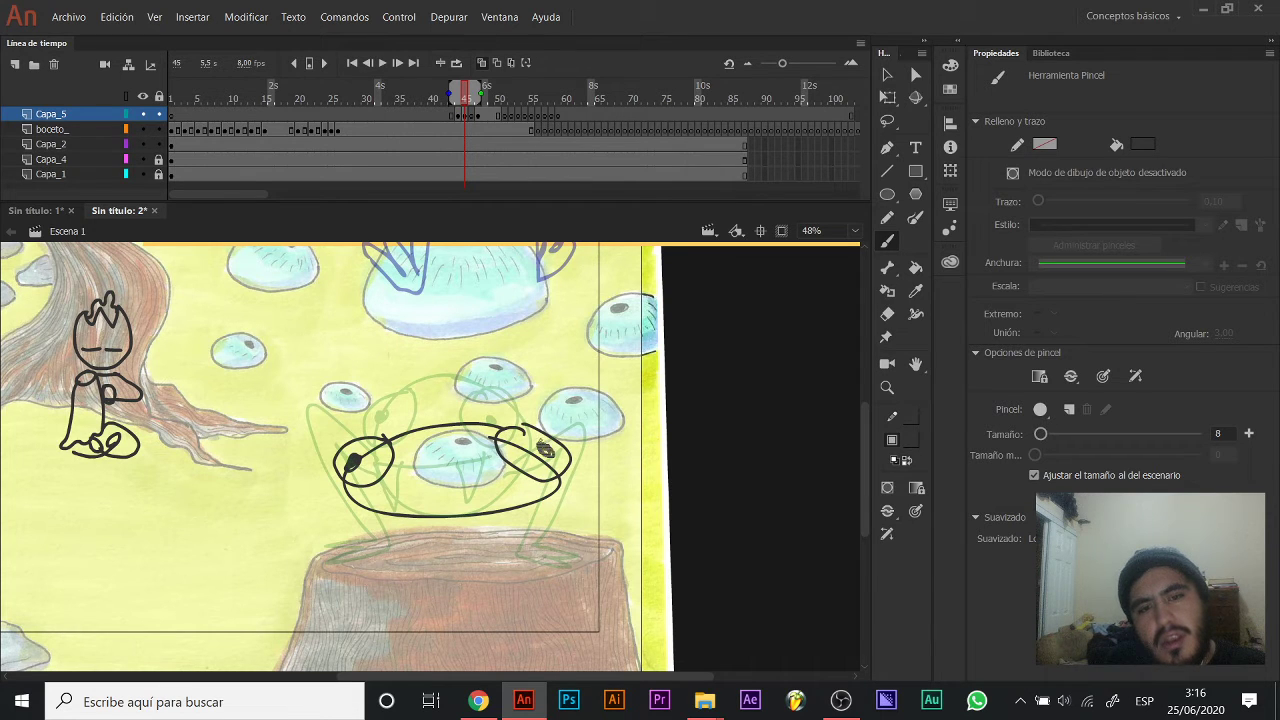
# On frame 45 of Capa_5, add the squashed monster's mouth line, two fangs and splayed legs reaching the stump.
pyautogui.moveTo(373, 491)
pyautogui.mouseDown()
pyautogui.moveTo(426, 491)
pyautogui.moveTo(503, 468)
pyautogui.mouseUp()
pyautogui.moveTo(377, 495); pyautogui.dragTo(402, 492)
pyautogui.moveTo(490, 488)
pyautogui.mouseDown()
pyautogui.moveTo(506, 516)
pyautogui.moveTo(514, 468)
pyautogui.mouseUp()
pyautogui.moveTo(350, 497)
pyautogui.mouseDown()
pyautogui.moveTo(262, 487)
pyautogui.moveTo(350, 541)
pyautogui.moveTo(370, 542)
pyautogui.moveTo(331, 507)
pyautogui.moveTo(385, 521)
pyautogui.mouseUp()
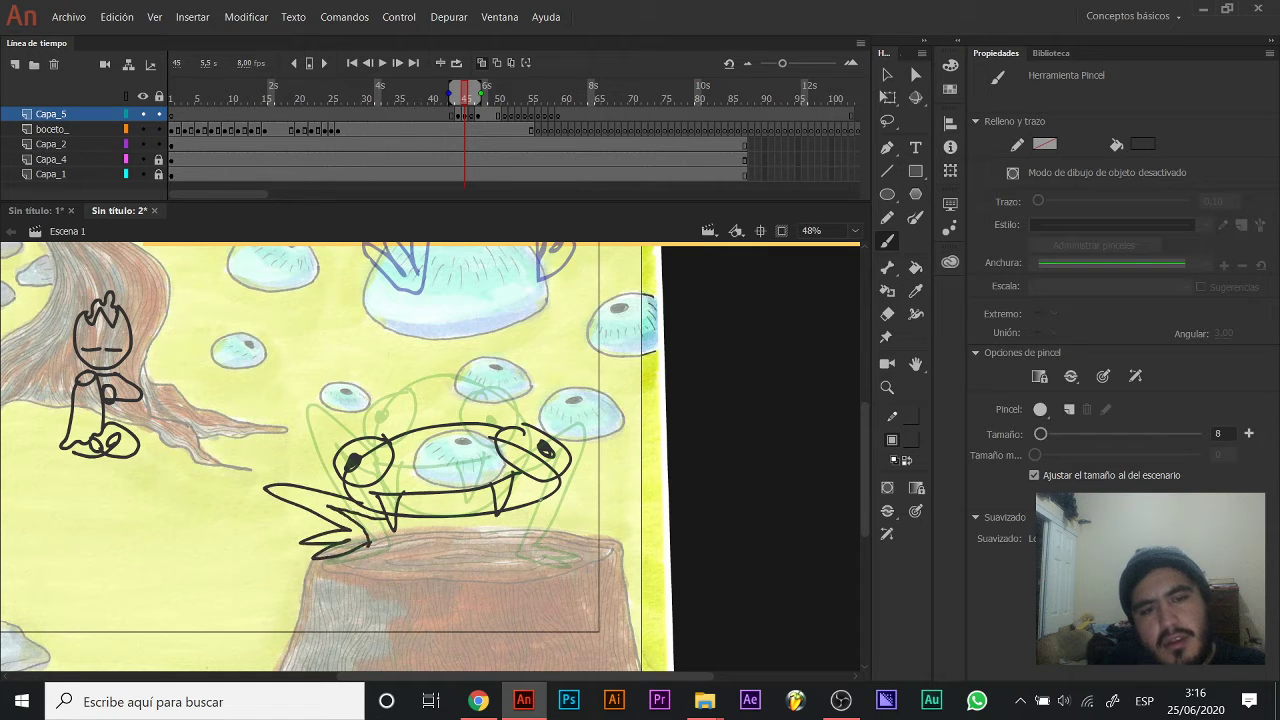
pyautogui.moveTo(576, 483)
pyautogui.mouseDown()
pyautogui.moveTo(585, 508)
pyautogui.moveTo(556, 538)
pyautogui.mouseUp()
pyautogui.moveTo(606, 490)
pyautogui.mouseDown()
pyautogui.moveTo(570, 522)
pyautogui.moveTo(612, 487)
pyautogui.mouseUp()
# On frame 46 of Capa_5, draw the monster's tall stretched head with two narrow eyes, a mouth line and two fangs.
pyautogui.click(471, 116)
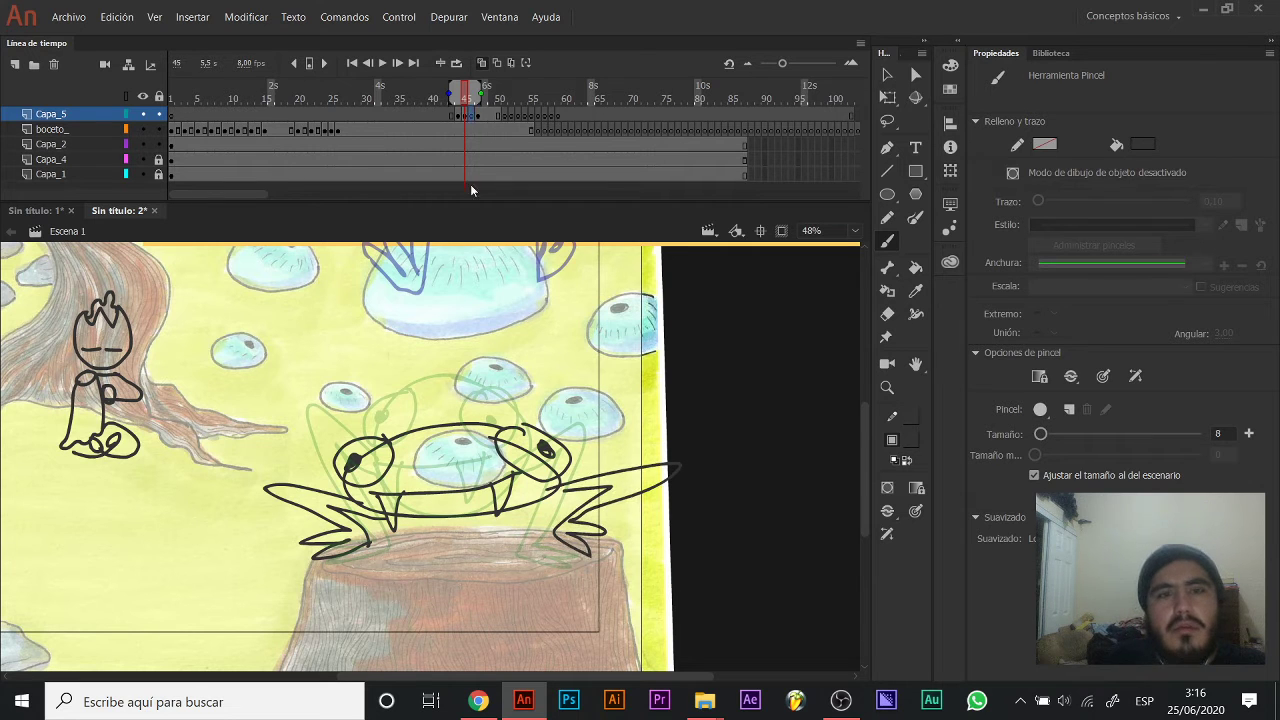
pyautogui.moveTo(474, 350)
pyautogui.mouseDown()
pyautogui.moveTo(433, 398)
pyautogui.moveTo(380, 424)
pyautogui.moveTo(472, 498)
pyautogui.moveTo(426, 348)
pyautogui.moveTo(384, 392)
pyautogui.moveTo(445, 499)
pyautogui.moveTo(442, 313)
pyautogui.moveTo(388, 382)
pyautogui.moveTo(432, 486)
pyautogui.moveTo(472, 302)
pyautogui.moveTo(385, 320)
pyautogui.moveTo(378, 392)
pyautogui.moveTo(407, 382)
pyautogui.moveTo(383, 347)
pyautogui.moveTo(492, 338)
pyautogui.mouseUp()
pyautogui.hotkey('ctrl', 'z')
pyautogui.hotkey('ctrl', 'z')
pyautogui.click(383, 342)
pyautogui.moveTo(446, 398)
pyautogui.mouseDown()
pyautogui.moveTo(437, 366)
pyautogui.moveTo(419, 358)
pyautogui.moveTo(500, 347)
pyautogui.mouseUp()
pyautogui.moveTo(408, 363); pyautogui.dragTo(424, 356)
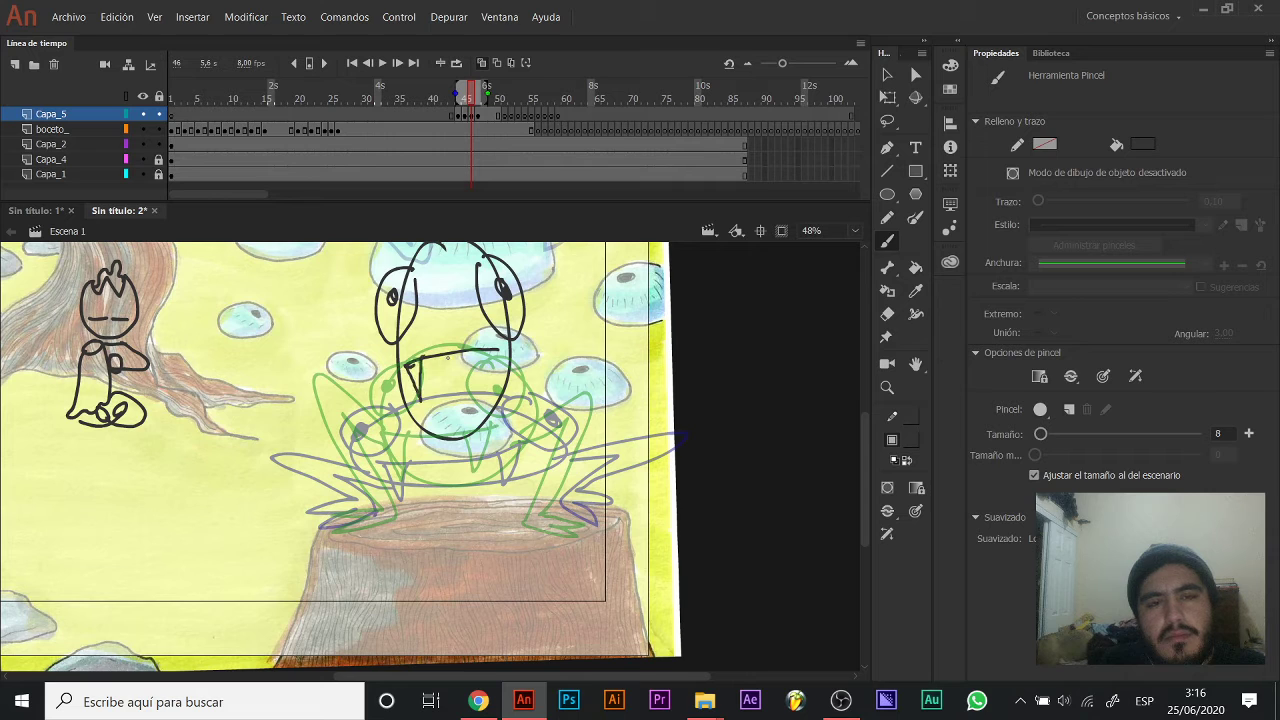
pyautogui.moveTo(477, 390); pyautogui.dragTo(486, 347)
pyautogui.moveTo(428, 396); pyautogui.dragTo(426, 347)
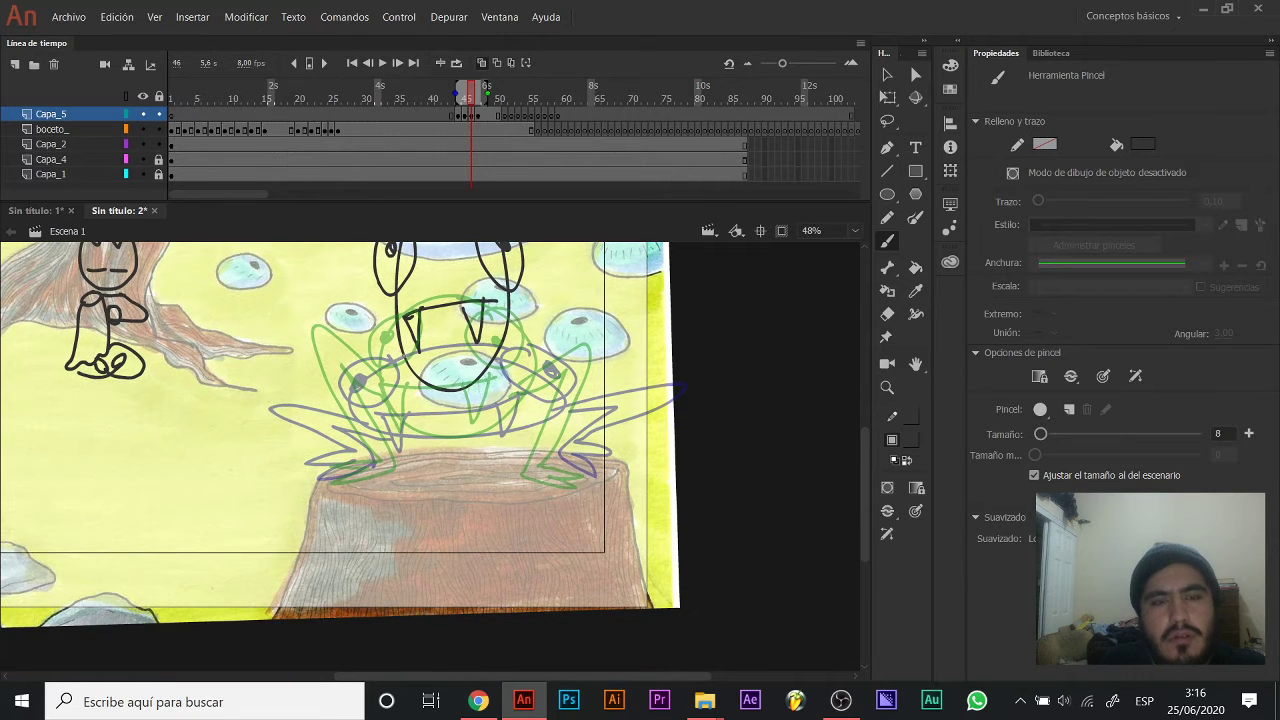
# Draw the stretched monster's two bent legs on frame 46, with both feet planted on the stump.
pyautogui.moveTo(408, 350)
pyautogui.mouseDown()
pyautogui.moveTo(334, 350)
pyautogui.moveTo(378, 450)
pyautogui.mouseUp()
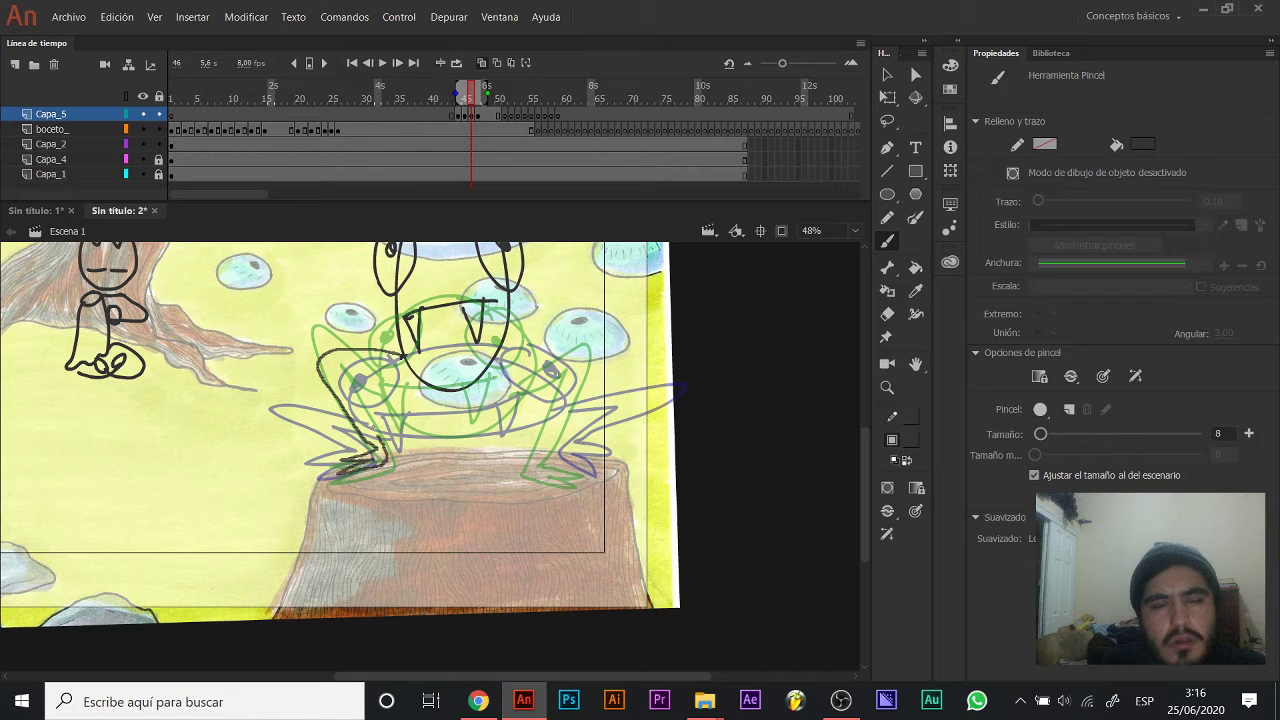
pyautogui.moveTo(503, 343)
pyautogui.mouseDown()
pyautogui.moveTo(588, 352)
pyautogui.moveTo(558, 451)
pyautogui.mouseUp()
pyautogui.hotkey('ctrl', 'z')
pyautogui.moveTo(498, 354)
pyautogui.mouseDown()
pyautogui.moveTo(590, 343)
pyautogui.moveTo(563, 459)
pyautogui.moveTo(575, 362)
pyautogui.moveTo(502, 356)
pyautogui.mouseUp()
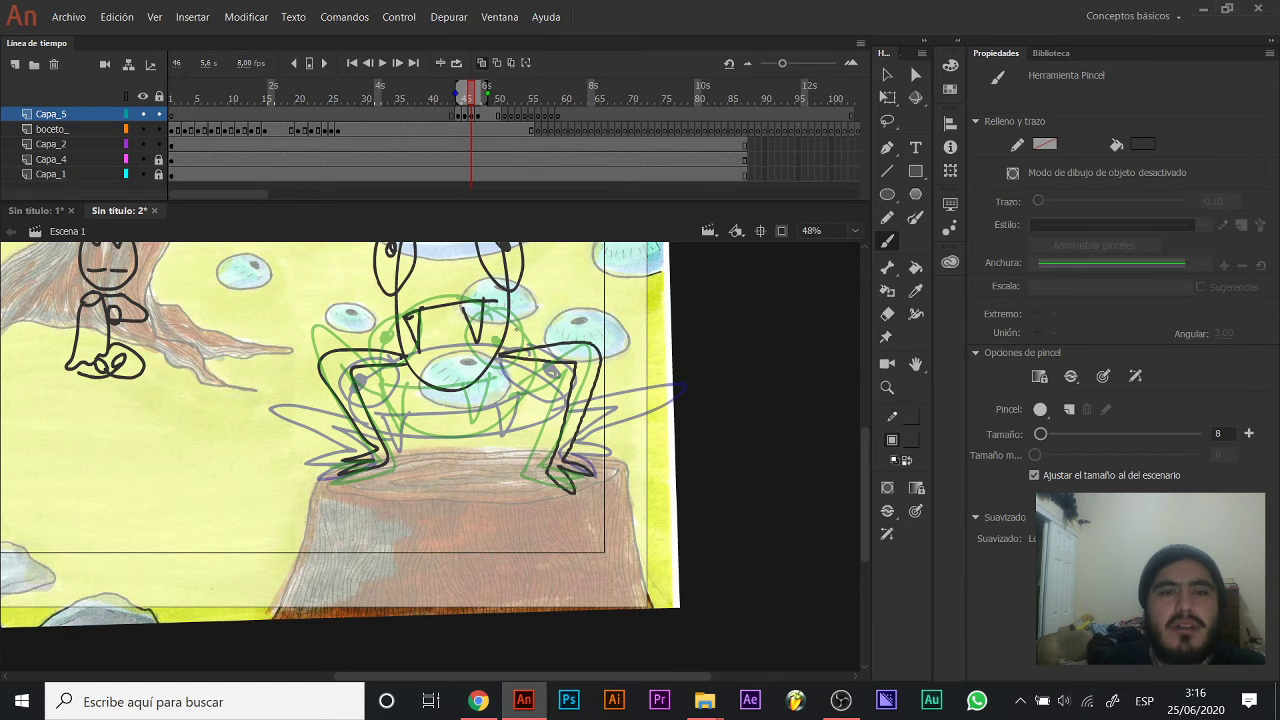
# Play back the animation from about frame 20 to review the timing of the monster's drop and landing.
pyautogui.moveTo(474, 300); pyautogui.dragTo(504, 392)
pyautogui.press('z')
pyautogui.keyDown('alt'); pyautogui.click(506, 450); pyautogui.keyUp('alt')
pyautogui.press('v')
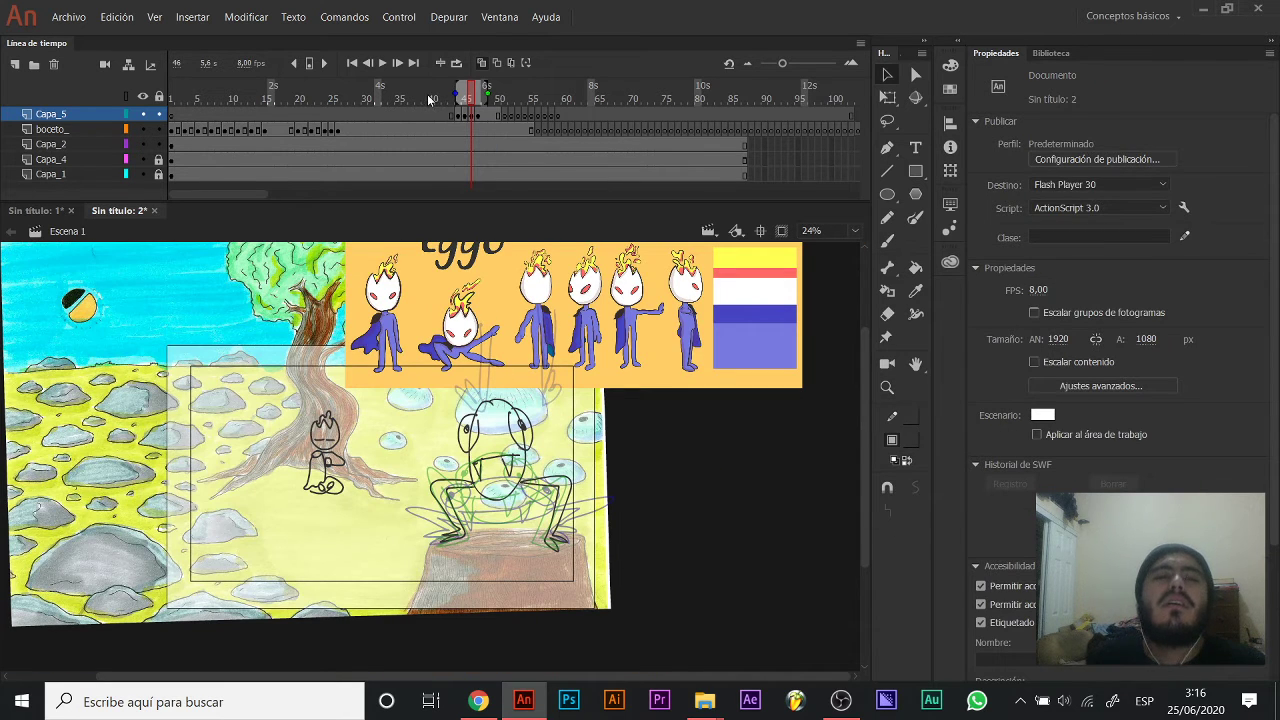
pyautogui.click(300, 97)
pyautogui.press('Return')
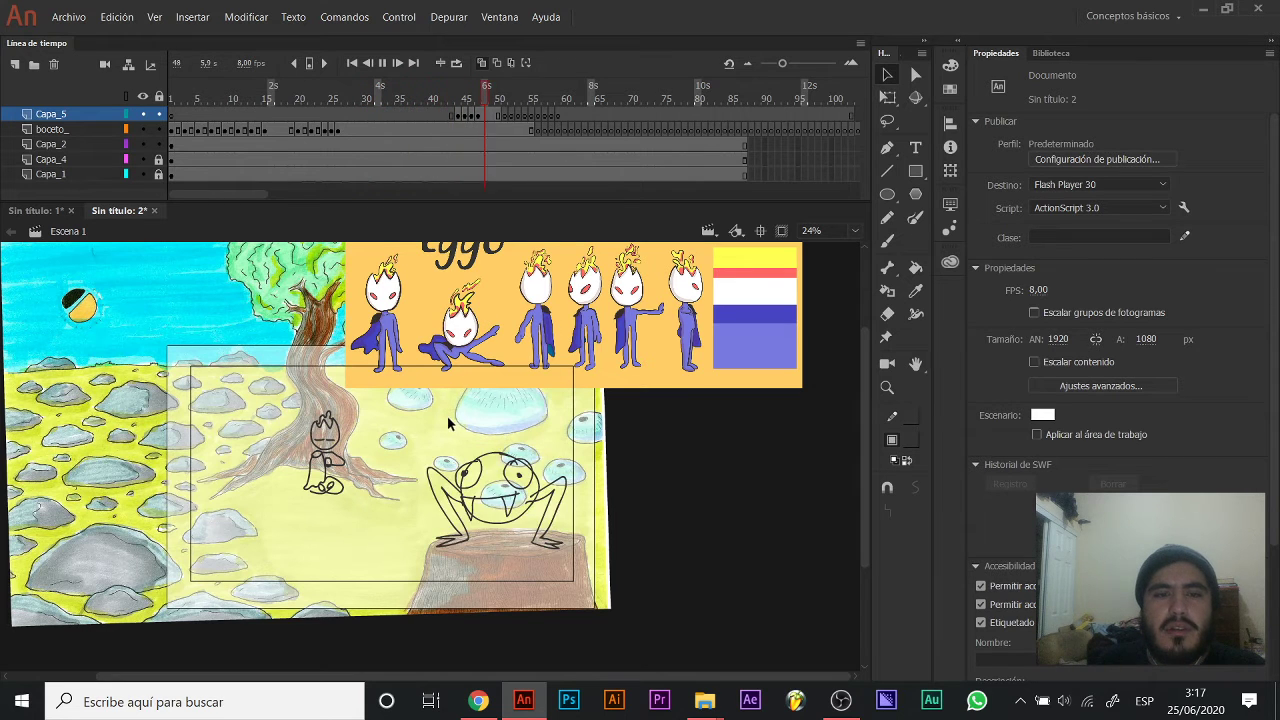
pyautogui.click(452, 88)
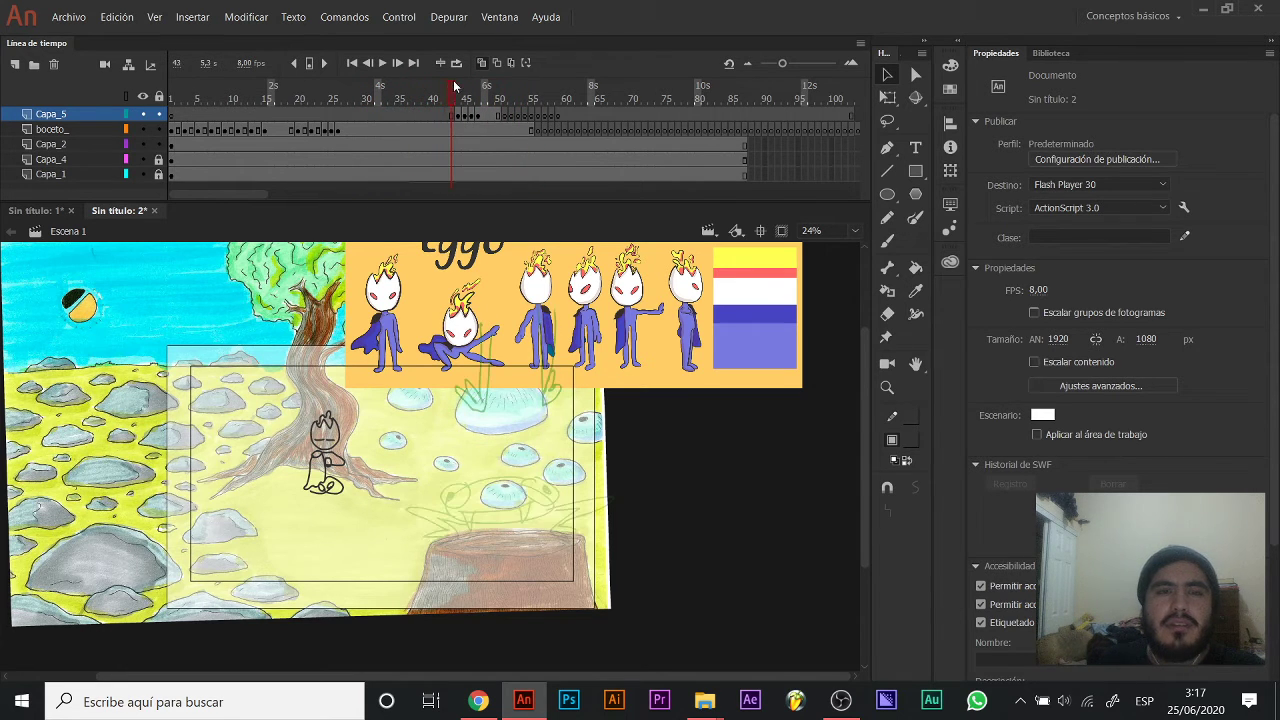
# Remove four frames around frame 40 of Capa_5 so the monster drops in earlier.
pyautogui.click(433, 114)
pyautogui.rightClick(436, 115)
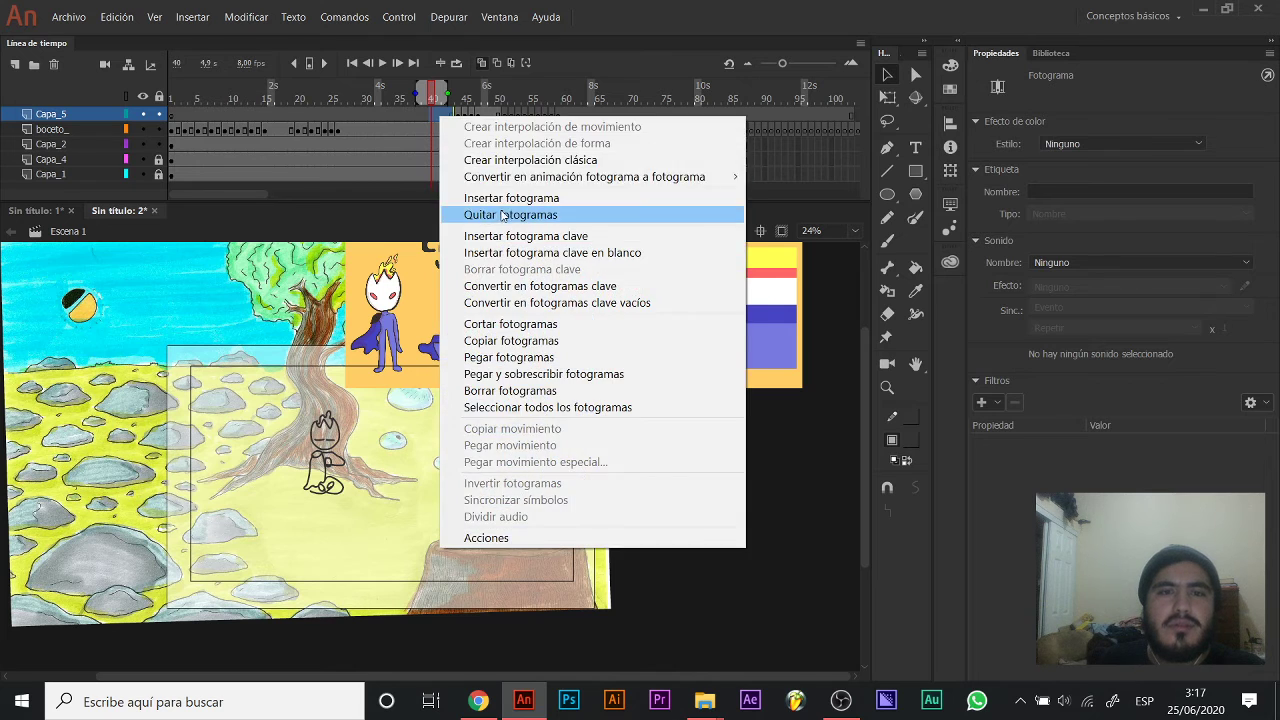
pyautogui.click(503, 215)
# Play and scrub through the shifted landing poses on Capa_5, examining the onion-skinned drawings up to frame 46.
pyautogui.press('Return')
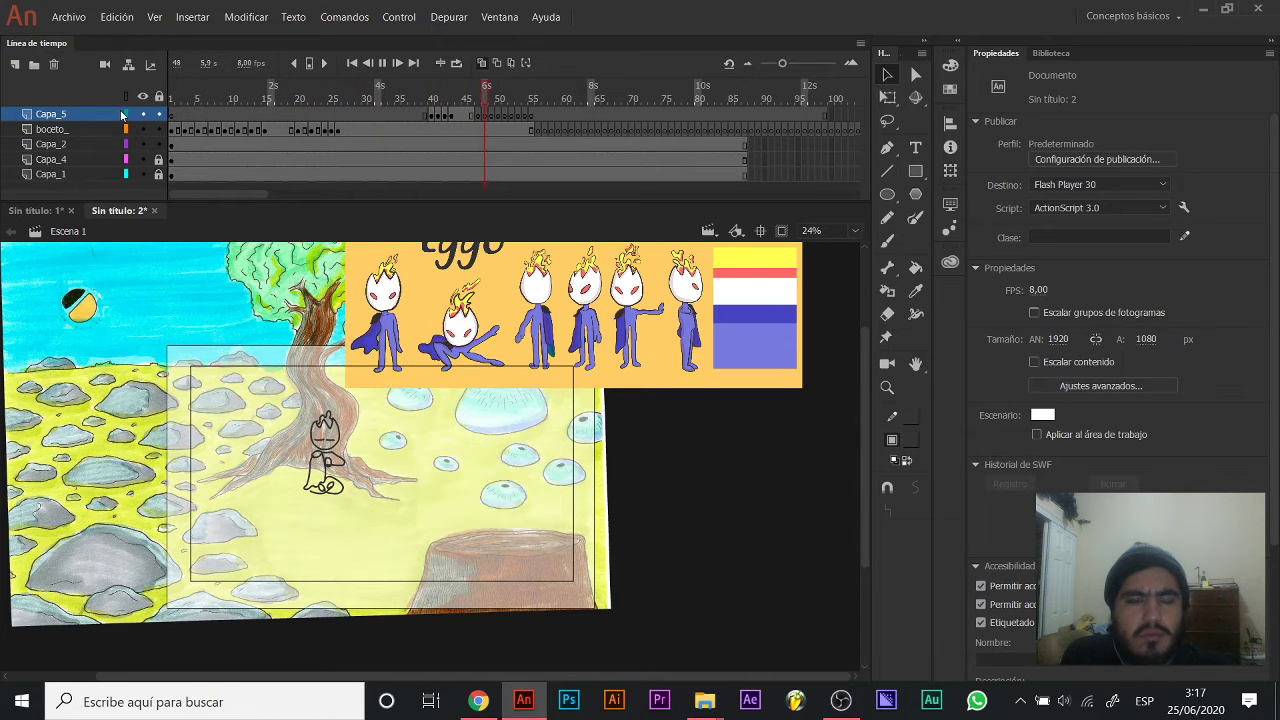
pyautogui.click(474, 97)
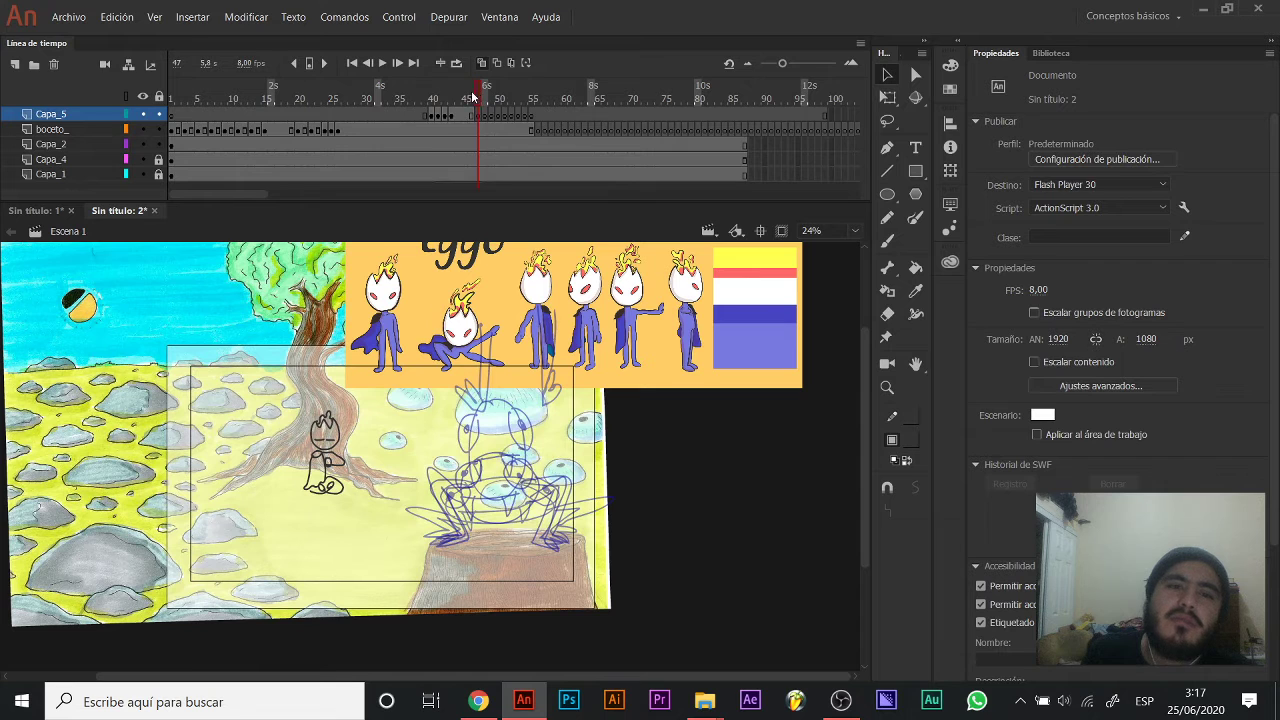
pyautogui.moveTo(474, 97); pyautogui.dragTo(440, 94)
pyautogui.press('z')
pyautogui.click(505, 446)
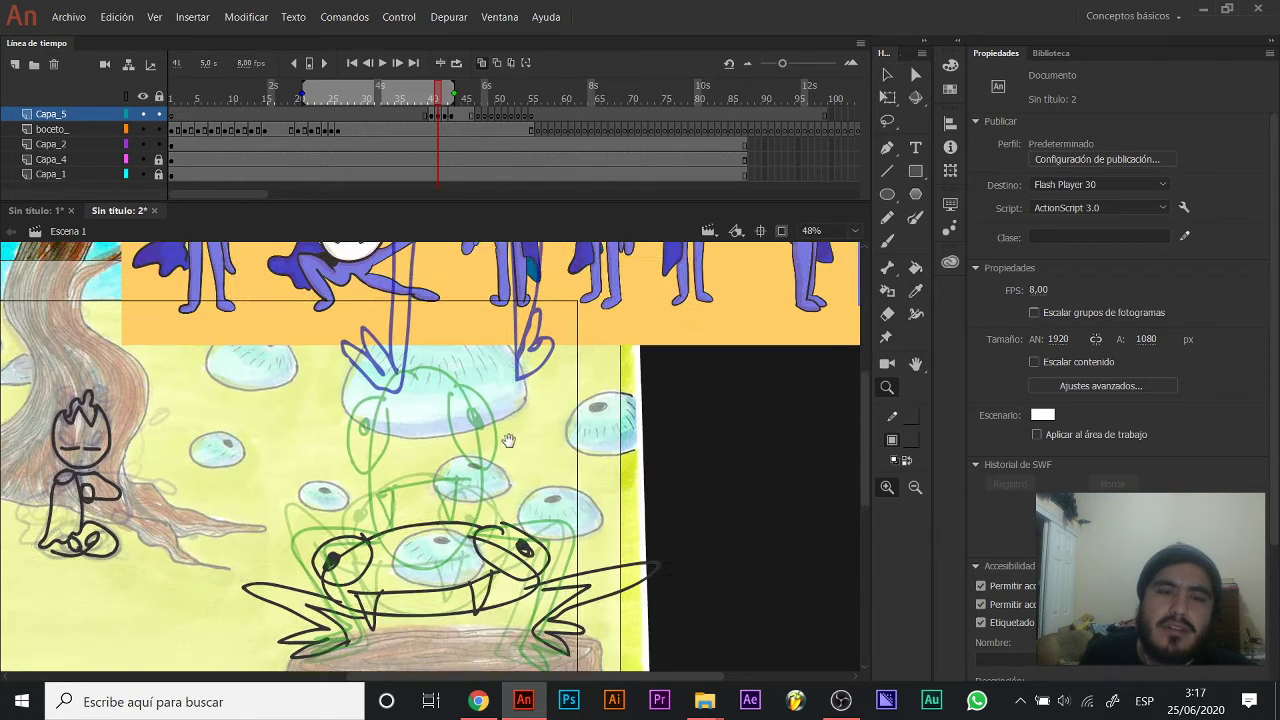
pyautogui.moveTo(508, 440); pyautogui.dragTo(521, 344)
pyautogui.press('v')
pyautogui.moveTo(440, 98)
pyautogui.mouseDown()
pyautogui.moveTo(421, 100)
pyautogui.moveTo(484, 88)
pyautogui.moveTo(470, 97)
pyautogui.mouseUp()
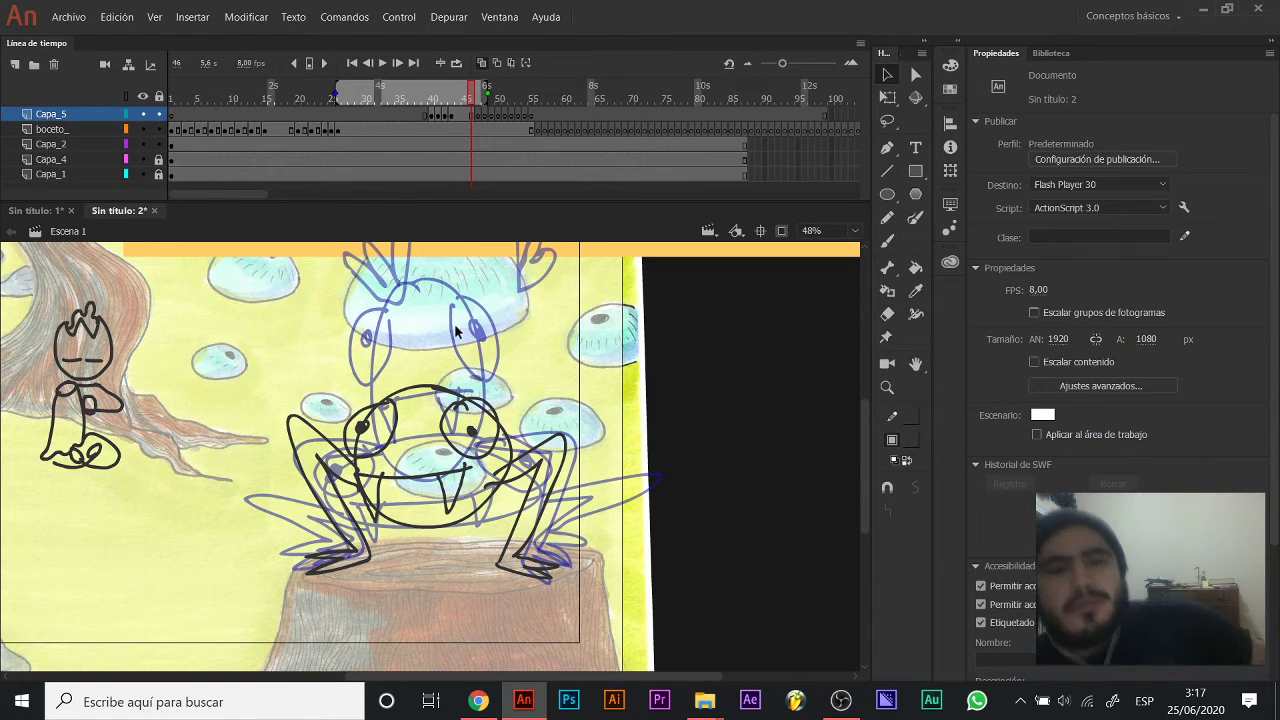
# Hold the monster's stretched pose at frame 42 of Capa_5 for one extra frame.
pyautogui.click(445, 114)
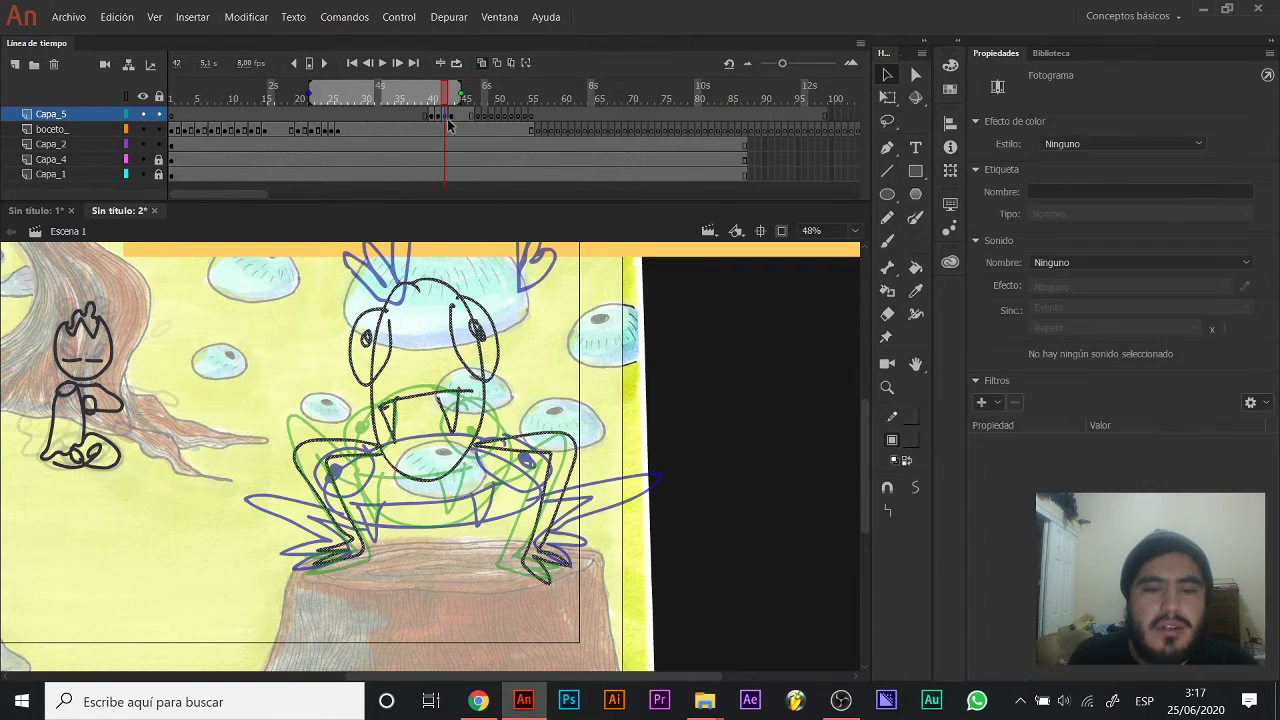
pyautogui.click(452, 116)
pyautogui.moveTo(454, 96)
pyautogui.mouseDown()
pyautogui.moveTo(434, 97)
pyautogui.moveTo(486, 100)
pyautogui.mouseUp()
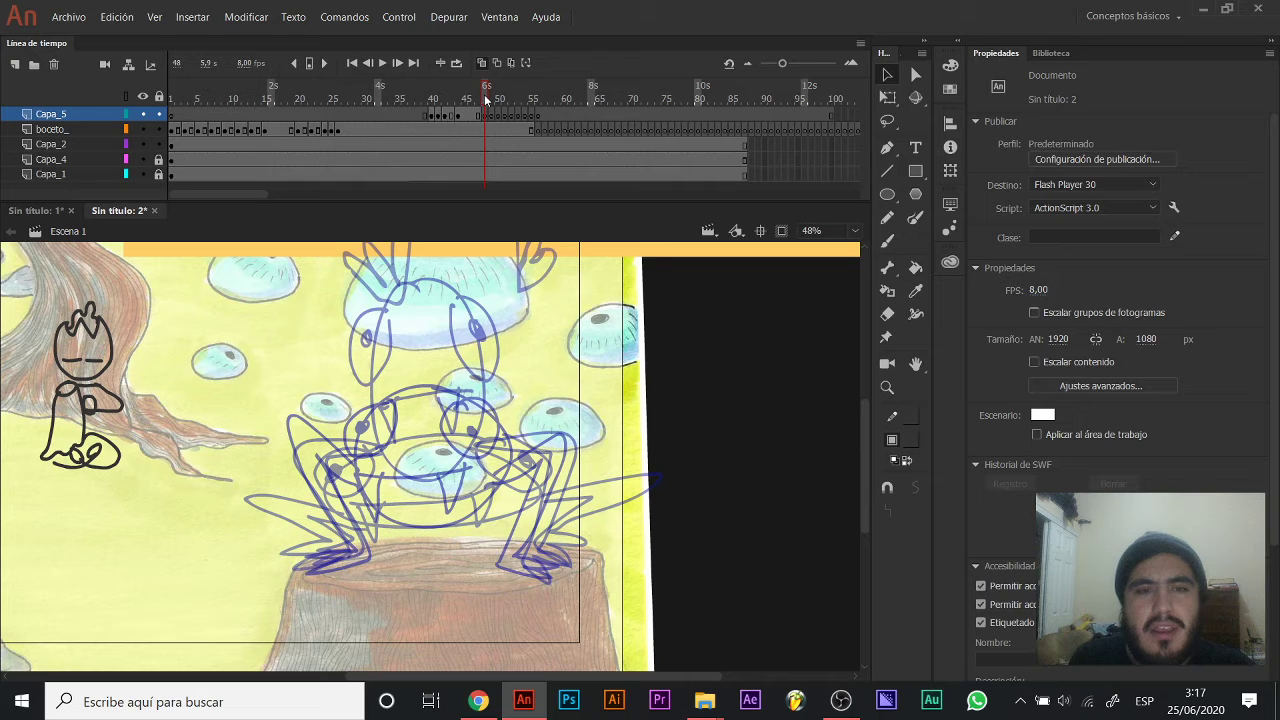
# On frame 48, narrow the onion-skin range and draw the monster's round head turned away from Eggo, with eyes, mouth and fangs.
pyautogui.press('b')
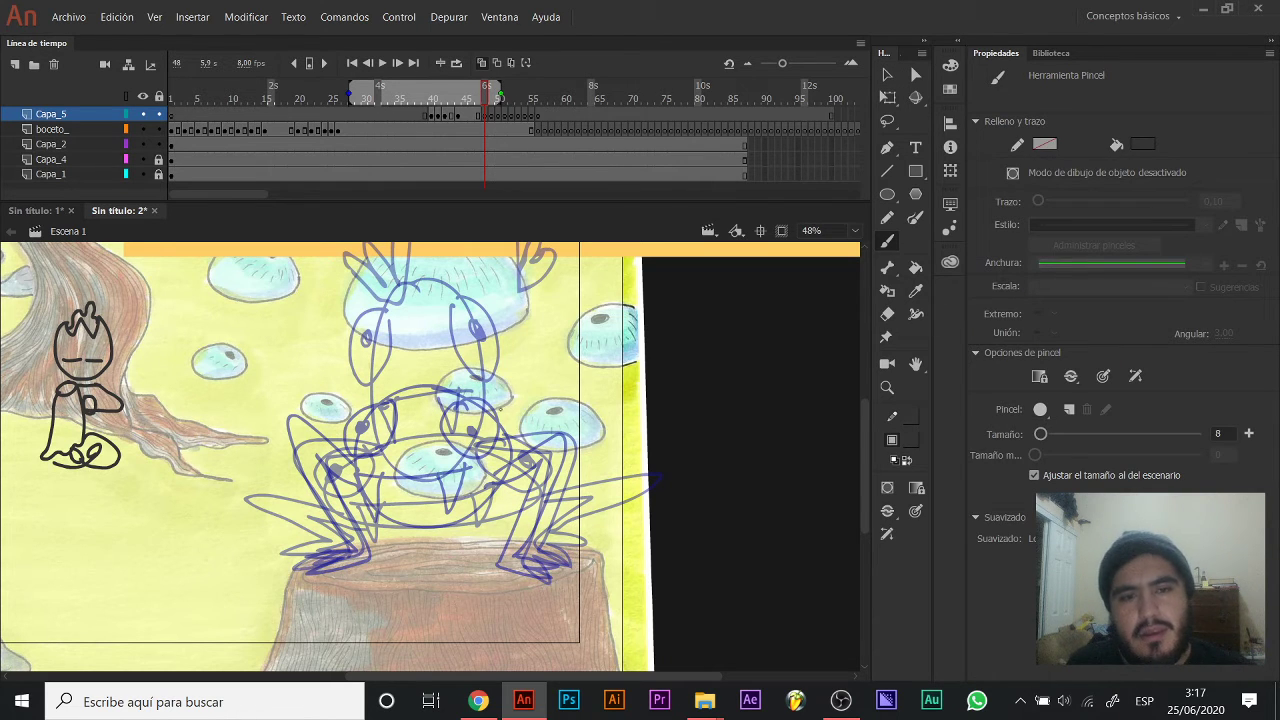
pyautogui.moveTo(370, 93); pyautogui.dragTo(468, 98)
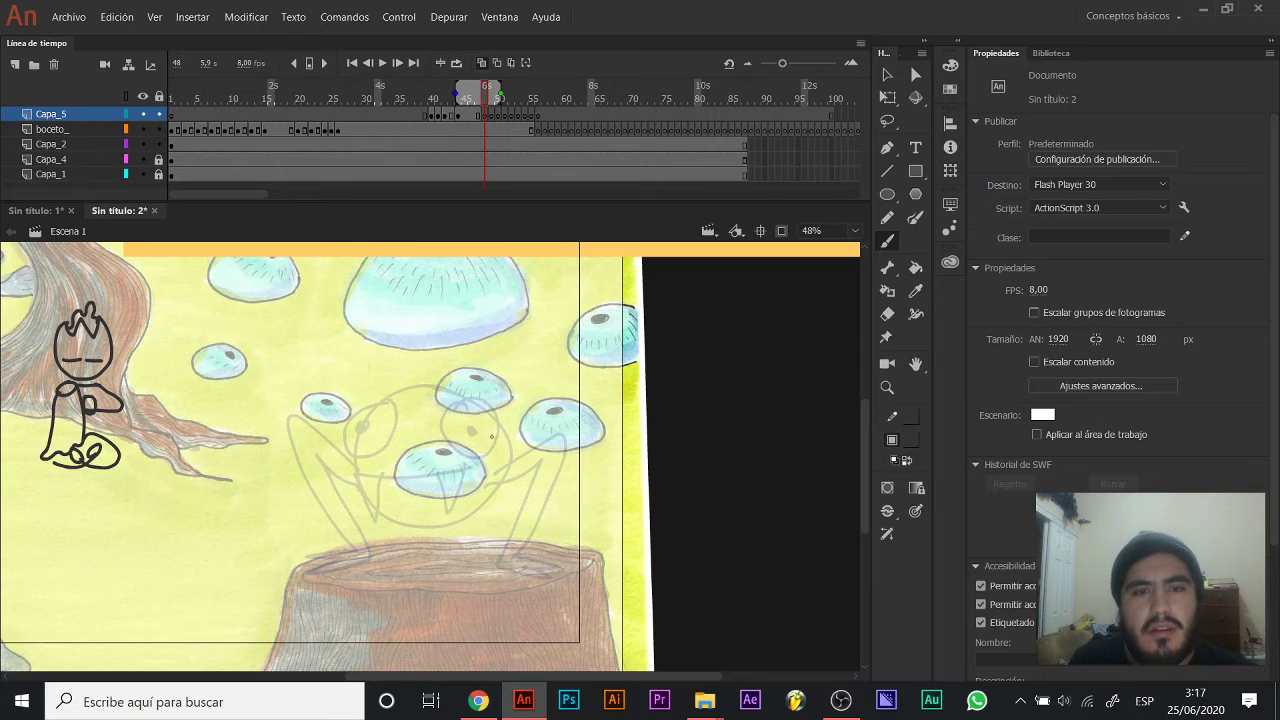
pyautogui.moveTo(464, 432)
pyautogui.mouseDown()
pyautogui.moveTo(600, 478)
pyautogui.moveTo(512, 432)
pyautogui.moveTo(476, 517)
pyautogui.moveTo(468, 457)
pyautogui.moveTo(464, 490)
pyautogui.mouseUp()
pyautogui.moveTo(578, 438)
pyautogui.mouseDown()
pyautogui.moveTo(606, 472)
pyautogui.moveTo(580, 457)
pyautogui.mouseUp()
pyautogui.moveTo(478, 521)
pyautogui.mouseDown()
pyautogui.moveTo(589, 497)
pyautogui.moveTo(511, 522)
pyautogui.moveTo(578, 468)
pyautogui.moveTo(458, 508)
pyautogui.mouseUp()
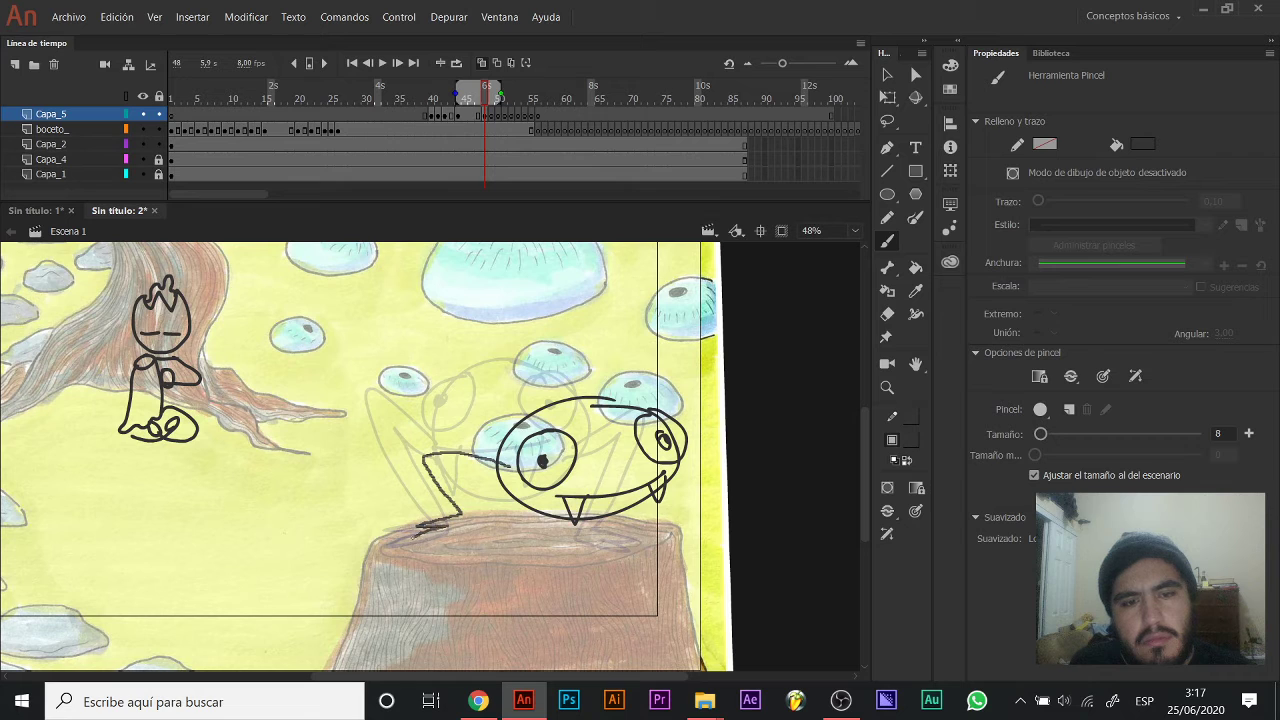
# Complete the turned monster's legs on frame 48, with feet on the stump and a raised knee behind the head.
pyautogui.moveTo(497, 468); pyautogui.dragTo(468, 518)
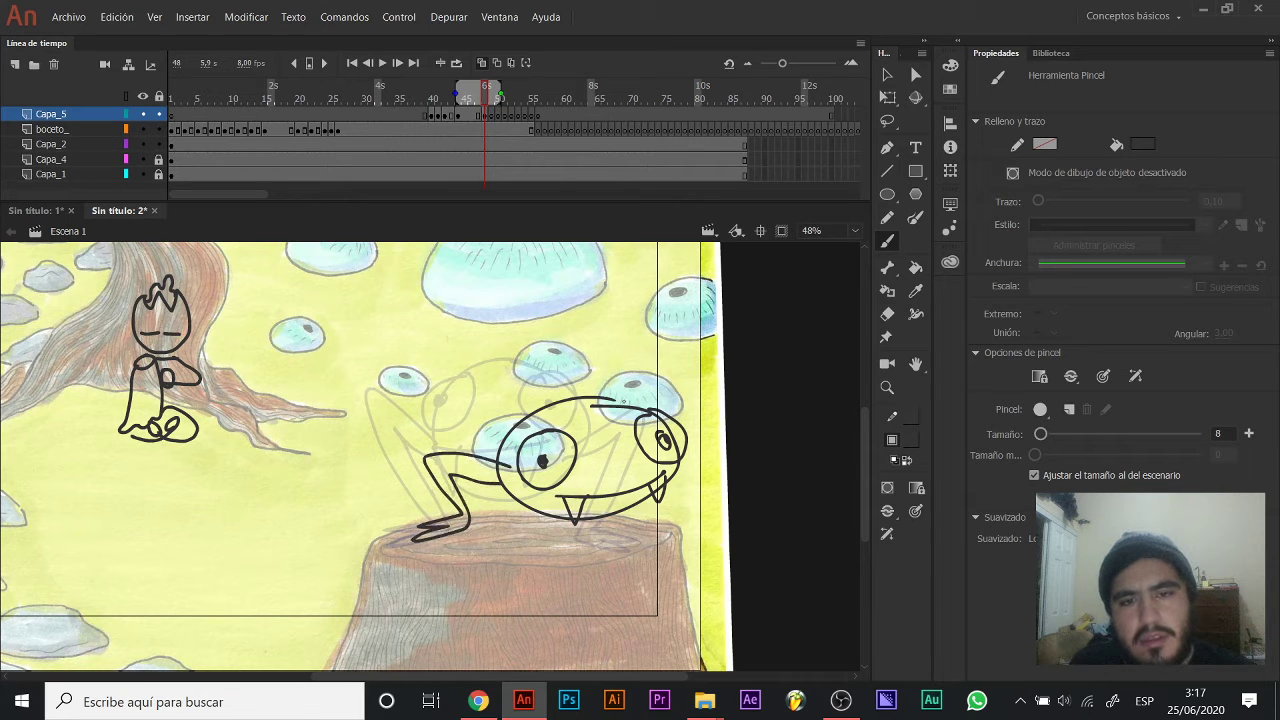
pyautogui.moveTo(650, 389); pyautogui.dragTo(653, 408)
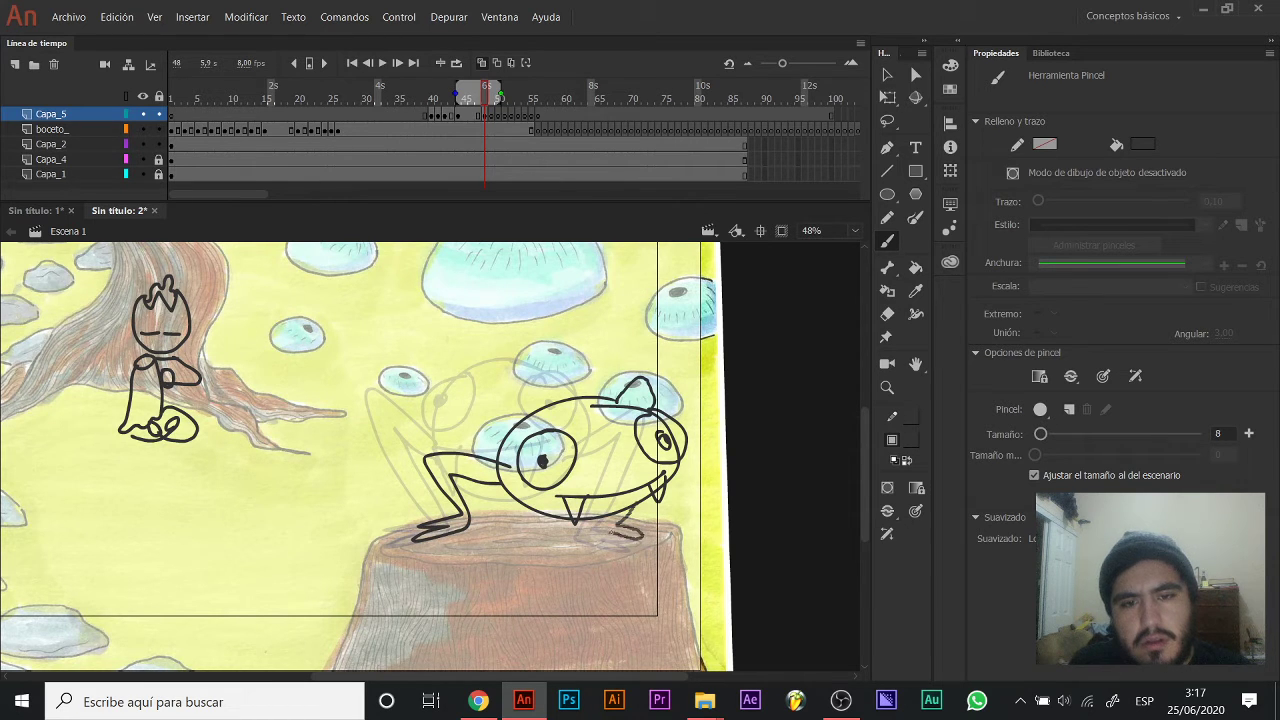
pyautogui.moveTo(601, 511); pyautogui.dragTo(628, 546)
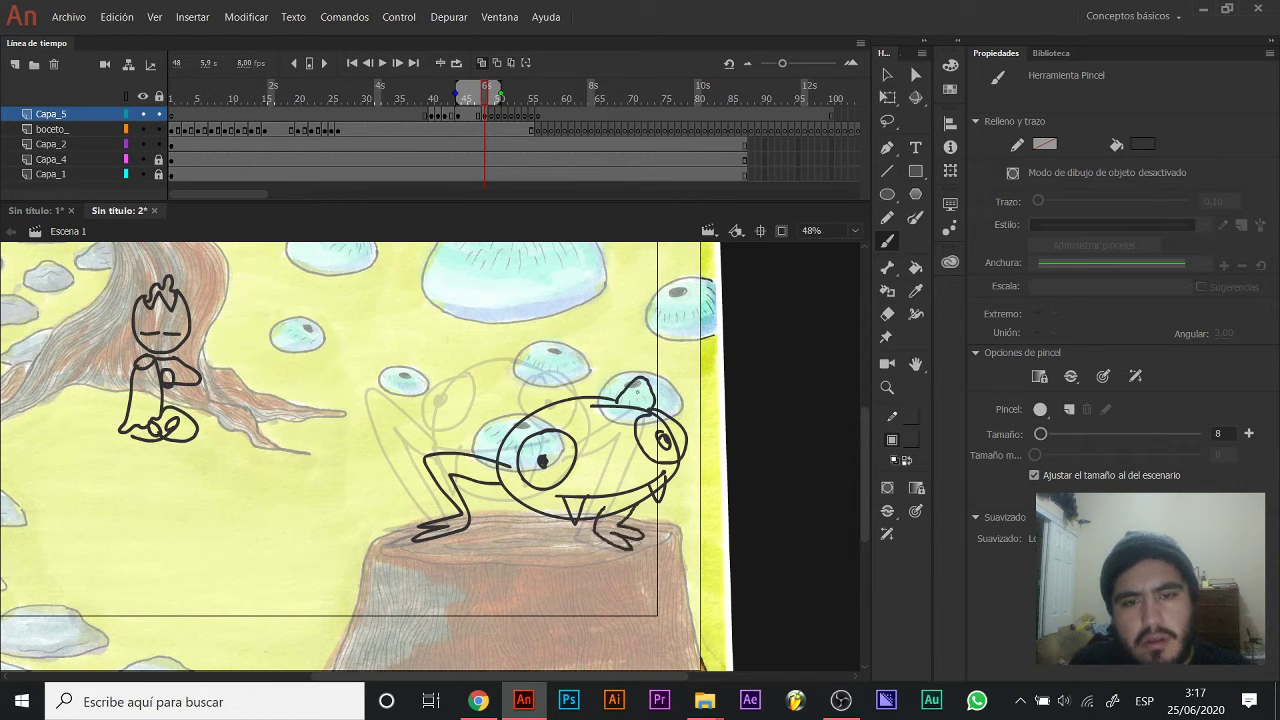
# Extend the turned pose on Capa_5 through frame 50 and the blank keyframe at 51 through frame 54.
pyautogui.click(480, 116)
pyautogui.click(486, 114)
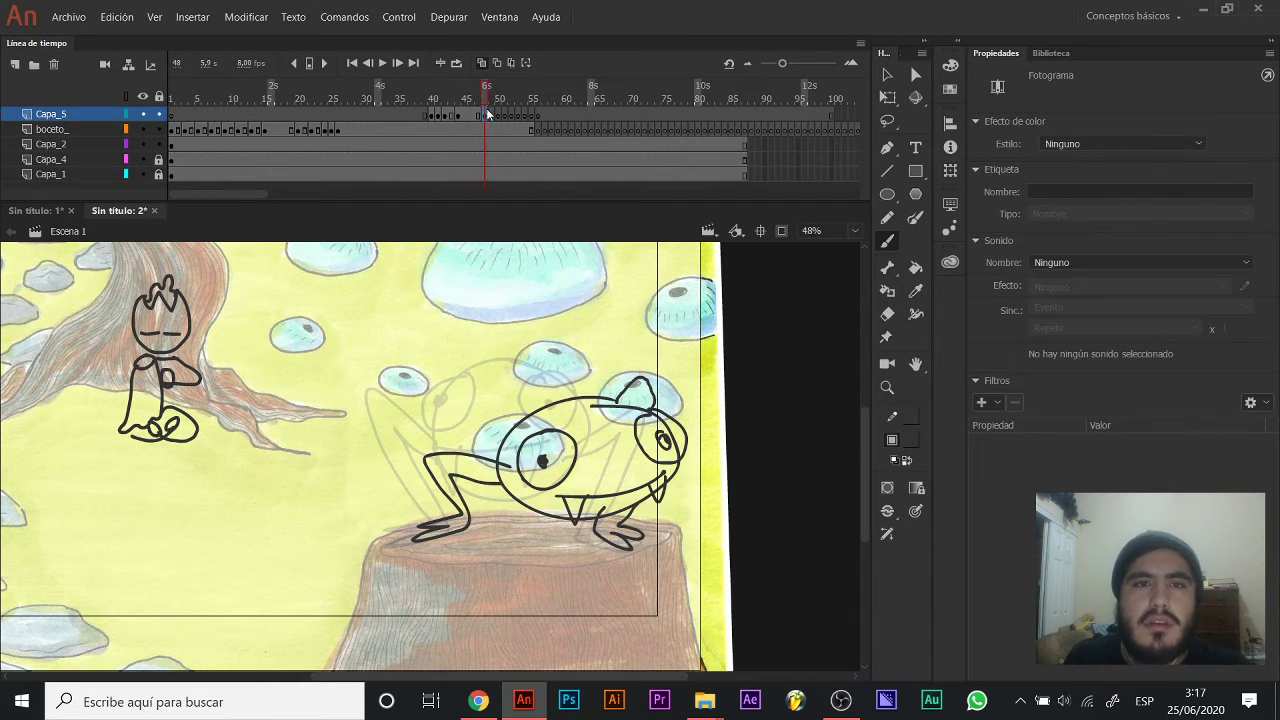
pyautogui.press('F5')
pyautogui.press('F5')
pyautogui.click(525, 118)
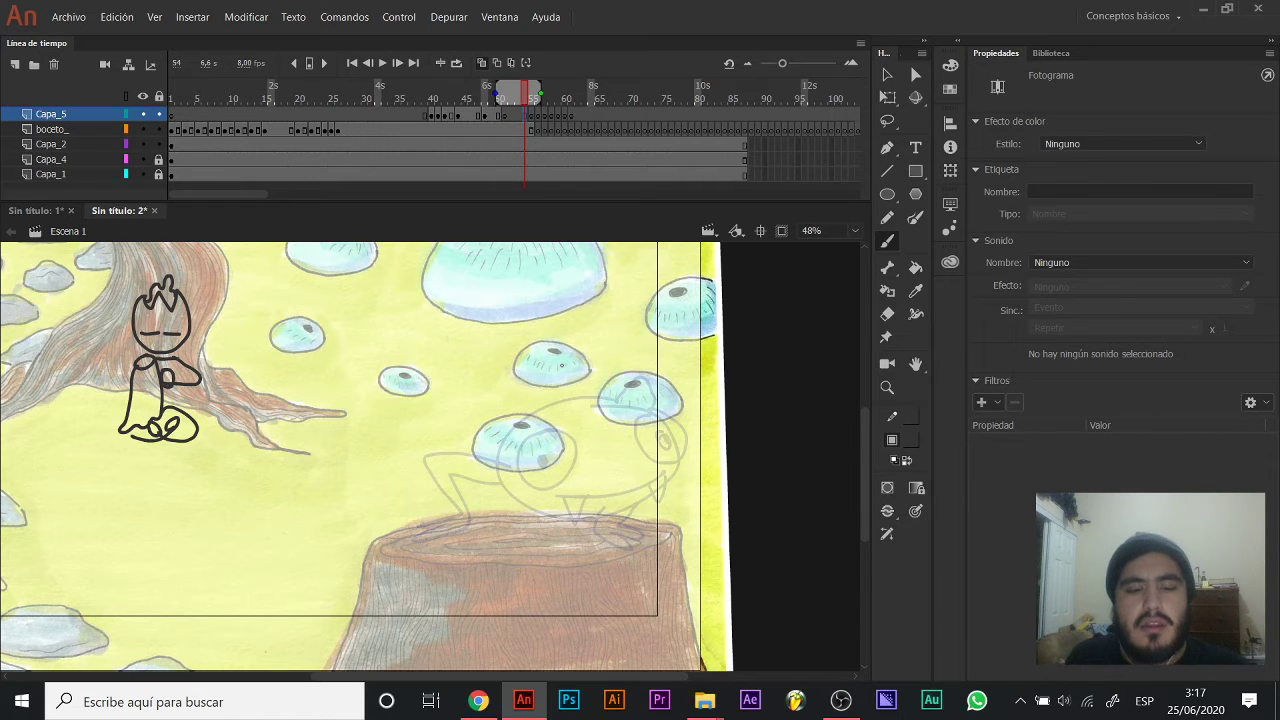
pyautogui.press('space')
pyautogui.moveTo(504, 423); pyautogui.dragTo(531, 385)
pyautogui.moveTo(430, 372)
pyautogui.mouseDown()
pyautogui.moveTo(368, 402)
pyautogui.moveTo(462, 432)
pyautogui.moveTo(440, 375)
pyautogui.moveTo(510, 480)
pyautogui.moveTo(450, 365)
pyautogui.moveTo(480, 492)
pyautogui.moveTo(432, 370)
pyautogui.moveTo(369, 413)
pyautogui.moveTo(528, 420)
pyautogui.moveTo(440, 374)
pyautogui.moveTo(371, 455)
pyautogui.moveTo(528, 429)
pyautogui.moveTo(440, 362)
pyautogui.moveTo(398, 387)
pyautogui.moveTo(528, 430)
pyautogui.moveTo(435, 365)
pyautogui.mouseUp()
pyautogui.hotkey('ctrl', 'z')
pyautogui.hotkey('ctrl', 'z')
pyautogui.hotkey('ctrl', 'z')
pyautogui.hotkey('ctrl', 'z')
pyautogui.hotkey('ctrl', 'z')
pyautogui.hotkey('ctrl', 'z')
# Step back and forth through the frames of Capa_5 to compare the monster's earlier poses around frame 51.
pyautogui.press(',')
pyautogui.press(',')
pyautogui.press(',')
pyautogui.press(',')
pyautogui.press(',')
pyautogui.press(',')
pyautogui.press(',')
pyautogui.press(',')
pyautogui.press('.')
pyautogui.press('.')
pyautogui.press('.')
pyautogui.press('.')
pyautogui.press('.')
# On frame 51 of Capa_5, draw the monster's round head turned toward Eggo, with two eyes, a mouth line and two fangs.
pyautogui.moveTo(452, 372)
pyautogui.mouseDown()
pyautogui.moveTo(384, 420)
pyautogui.moveTo(526, 432)
pyautogui.moveTo(450, 360)
pyautogui.moveTo(412, 366)
pyautogui.mouseUp()
pyautogui.moveTo(359, 417); pyautogui.dragTo(394, 451)
pyautogui.moveTo(396, 383); pyautogui.dragTo(398, 438)
pyautogui.moveTo(490, 391)
pyautogui.mouseDown()
pyautogui.moveTo(518, 418)
pyautogui.moveTo(484, 392)
pyautogui.mouseUp()
pyautogui.moveTo(491, 411); pyautogui.dragTo(491, 419)
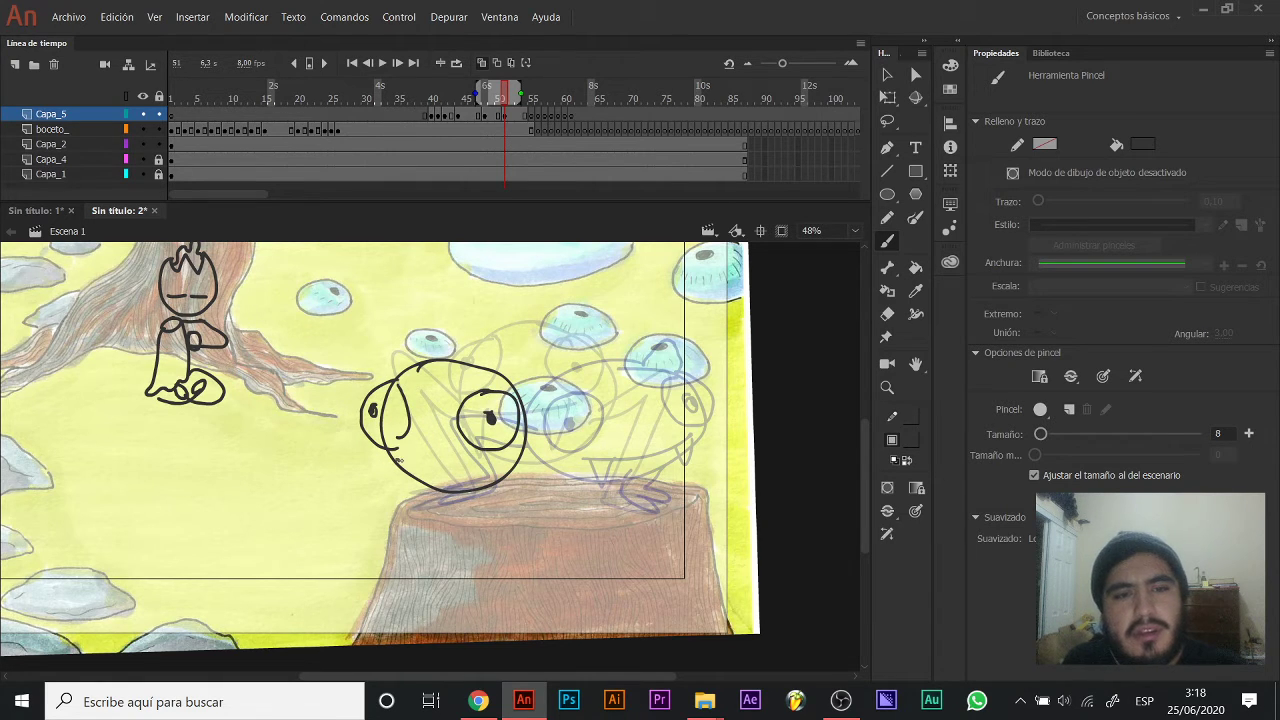
pyautogui.moveTo(398, 459)
pyautogui.mouseDown()
pyautogui.moveTo(494, 466)
pyautogui.moveTo(482, 462)
pyautogui.mouseUp()
pyautogui.moveTo(398, 462); pyautogui.dragTo(416, 464)
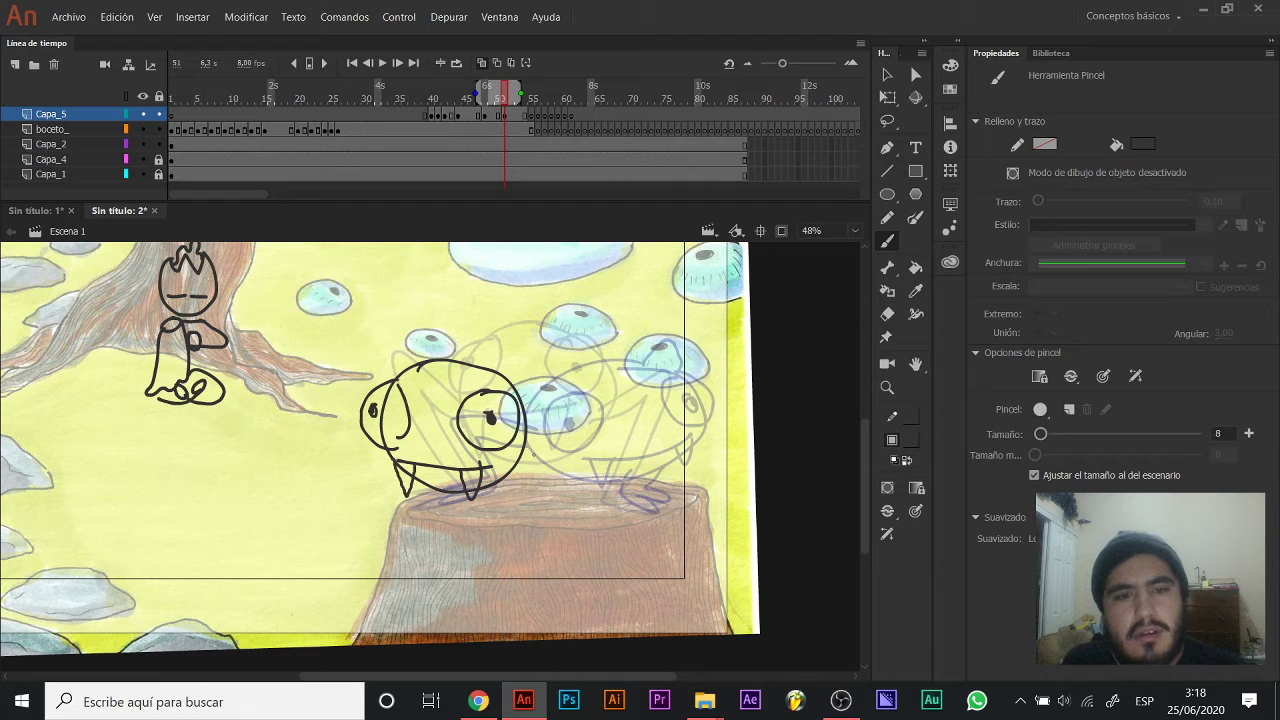
# Draw the frame 51 monster's bent rear leg, the far knee above the head and the front foot on the stump.
pyautogui.moveTo(526, 436)
pyautogui.mouseDown()
pyautogui.moveTo(589, 398)
pyautogui.moveTo(610, 505)
pyautogui.moveTo(594, 502)
pyautogui.moveTo(586, 420)
pyautogui.moveTo(528, 446)
pyautogui.mouseUp()
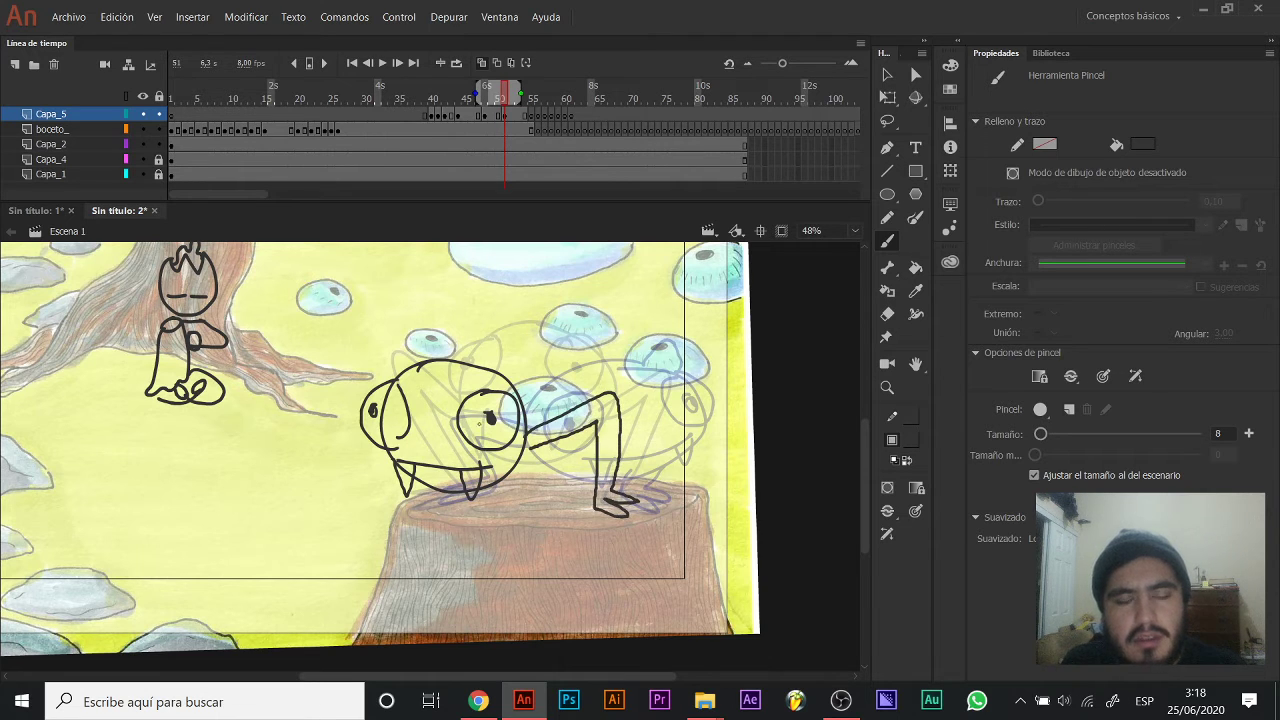
pyautogui.moveTo(410, 362)
pyautogui.mouseDown()
pyautogui.moveTo(396, 340)
pyautogui.moveTo(390, 385)
pyautogui.mouseUp()
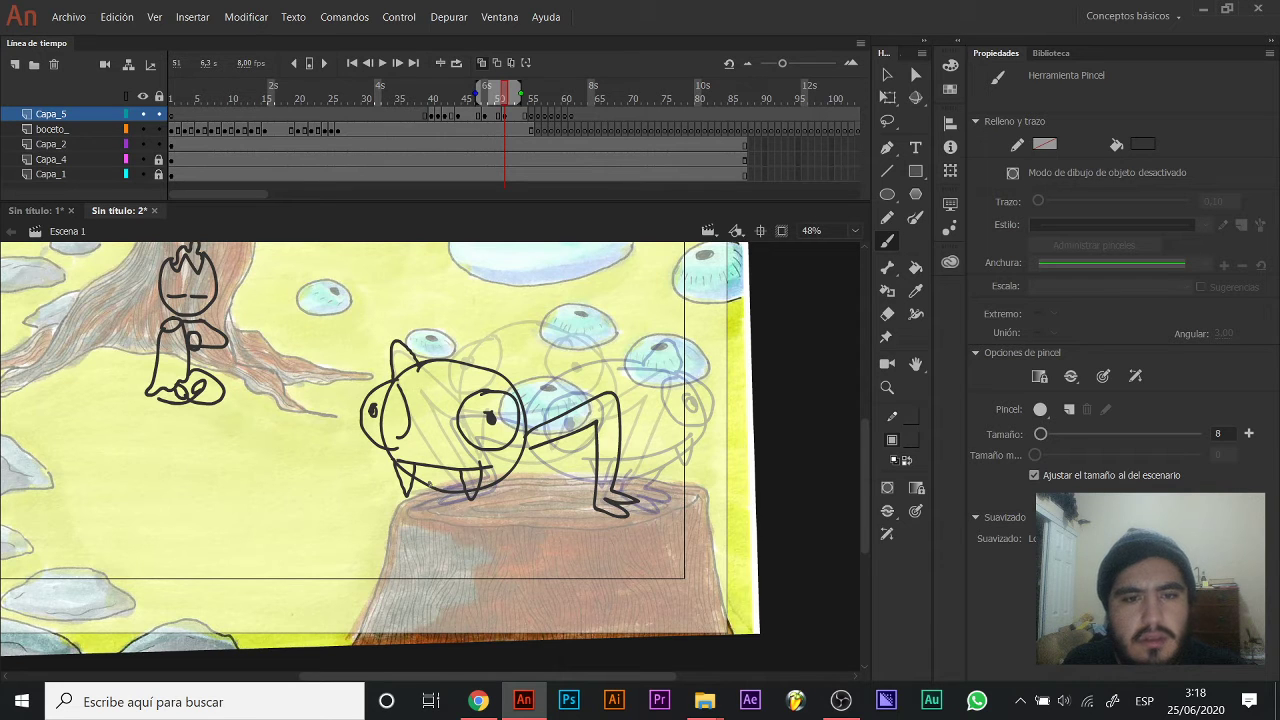
pyautogui.moveTo(434, 497); pyautogui.dragTo(452, 500)
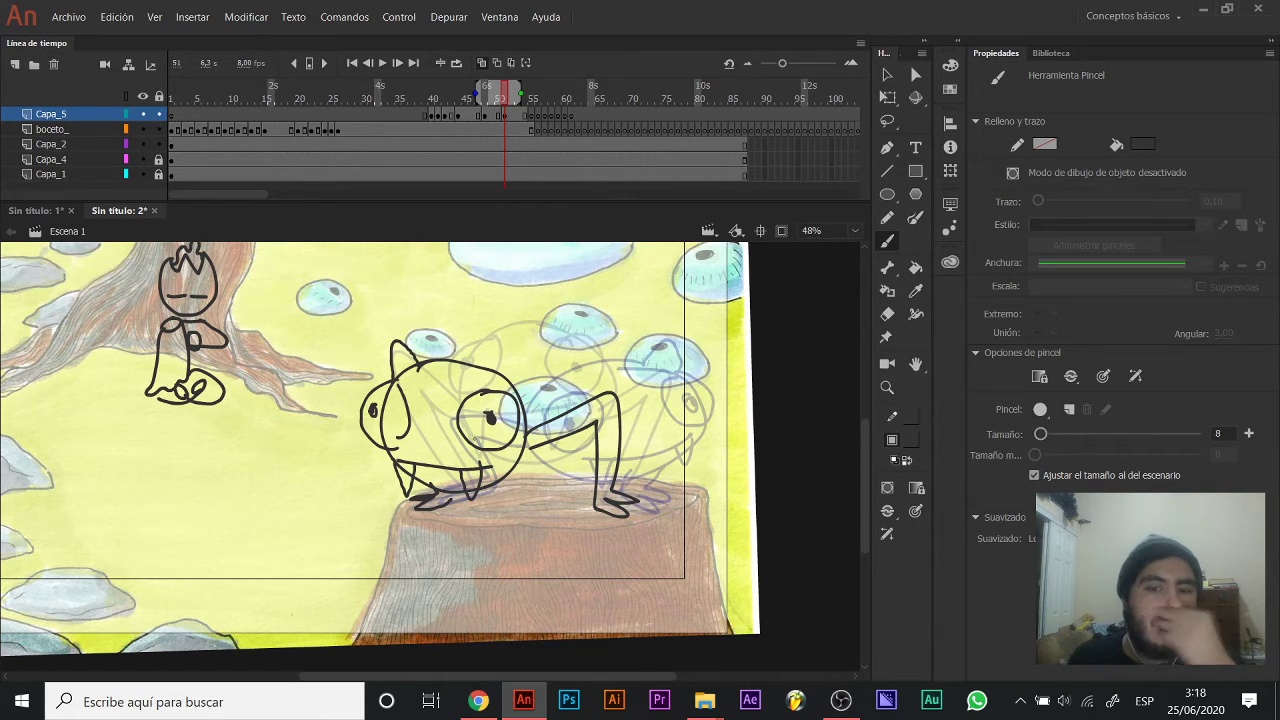
# On frame 55 of Capa_5, draw a flattened oval monster head leaning toward Eggo, with two eyes, a mouth and fangs.
pyautogui.press('.')
pyautogui.press('.')
pyautogui.press('.')
pyautogui.press('.')
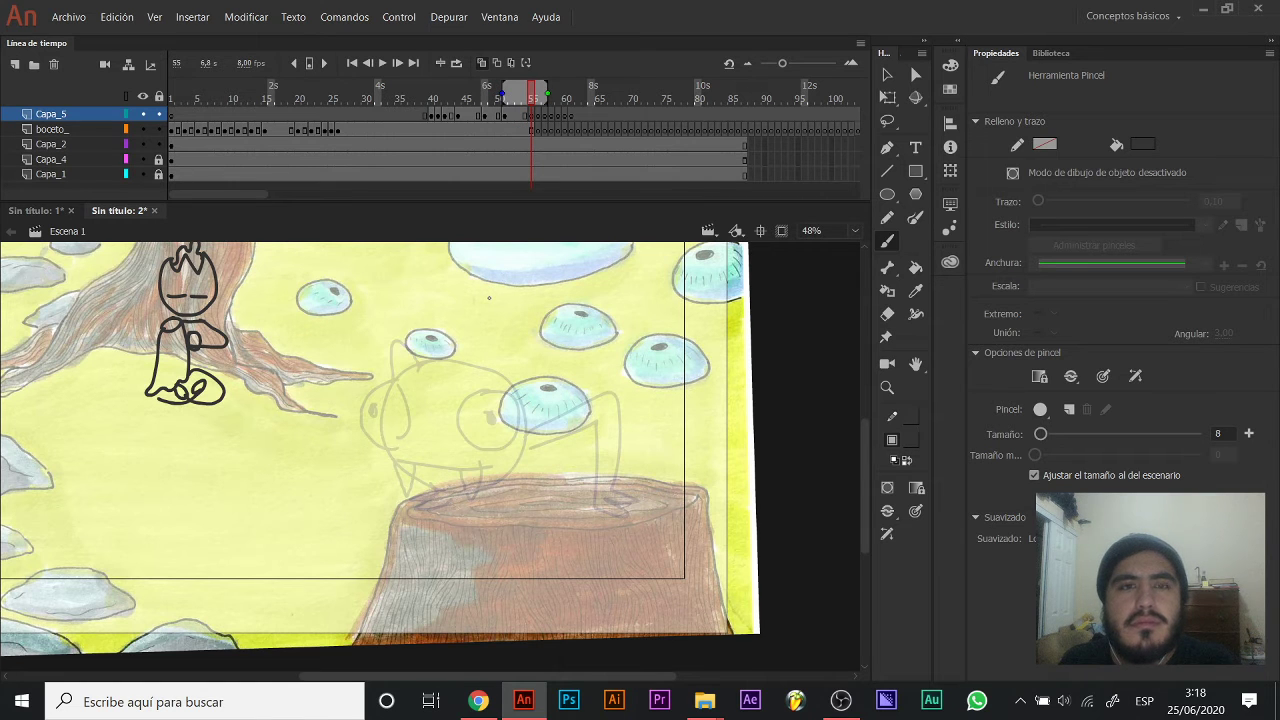
pyautogui.moveTo(420, 418)
pyautogui.mouseDown()
pyautogui.moveTo(490, 502)
pyautogui.moveTo(406, 417)
pyautogui.moveTo(362, 414)
pyautogui.moveTo(385, 434)
pyautogui.mouseUp()
pyautogui.click(332, 433)
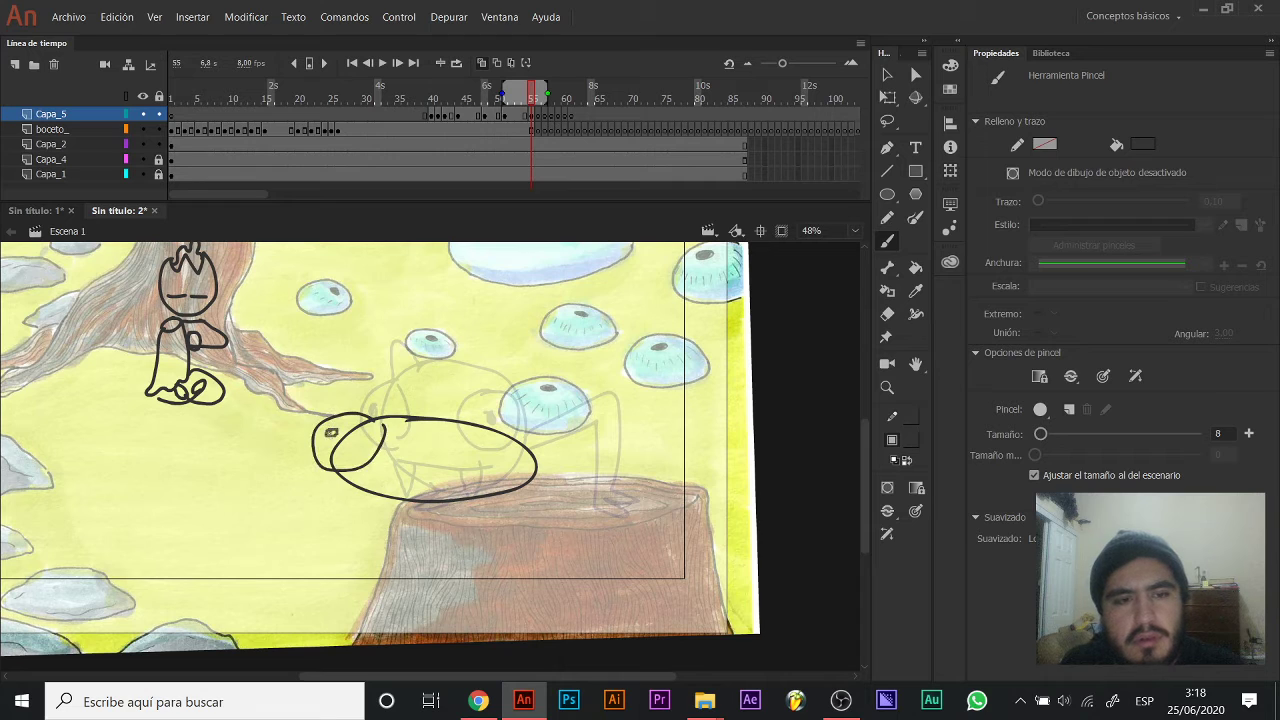
pyautogui.moveTo(500, 418)
pyautogui.mouseDown()
pyautogui.moveTo(470, 474)
pyautogui.moveTo(500, 418)
pyautogui.moveTo(500, 452)
pyautogui.mouseUp()
pyautogui.moveTo(364, 471); pyautogui.dragTo(479, 485)
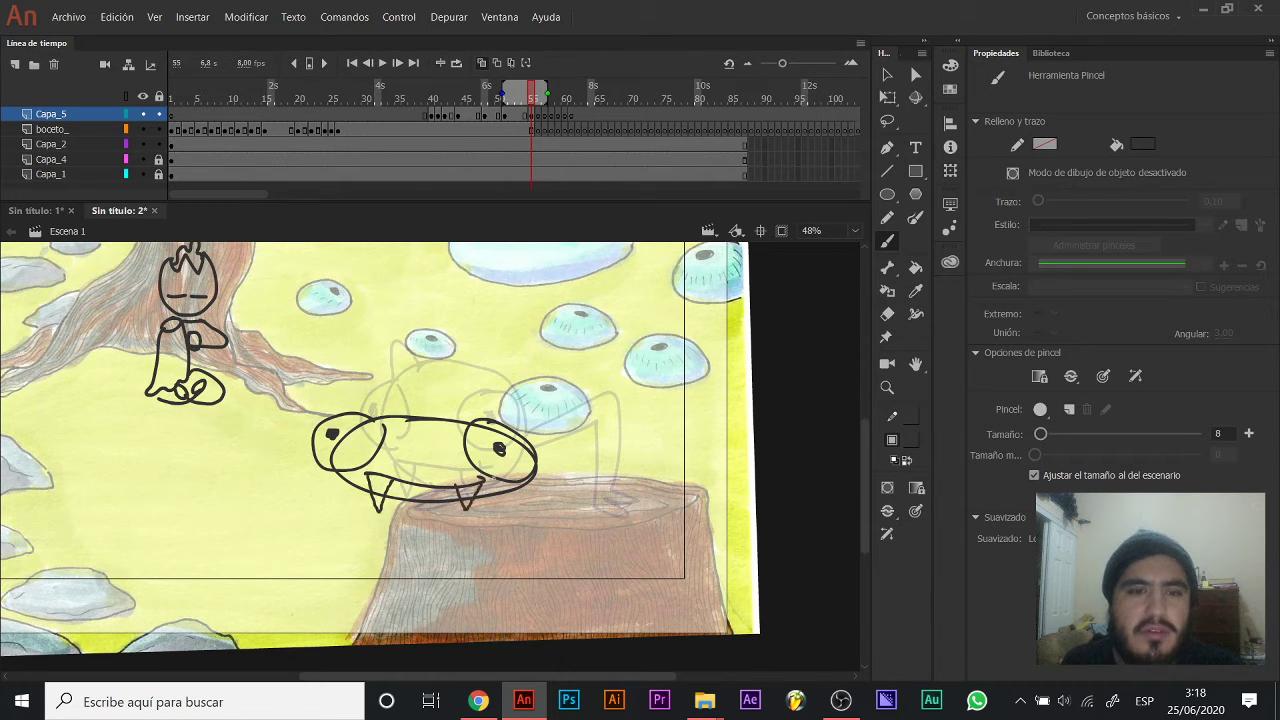
# Draw the leaning monster's bent rear leg, pointed far knee and front foot on the stump at frame 55.
pyautogui.moveTo(537, 456)
pyautogui.mouseDown()
pyautogui.moveTo(636, 415)
pyautogui.moveTo(611, 486)
pyautogui.moveTo(640, 498)
pyautogui.moveTo(618, 513)
pyautogui.moveTo(597, 483)
pyautogui.moveTo(615, 433)
pyautogui.moveTo(540, 464)
pyautogui.mouseUp()
pyautogui.moveTo(421, 417)
pyautogui.mouseDown()
pyautogui.moveTo(408, 392)
pyautogui.moveTo(385, 418)
pyautogui.mouseUp()
pyautogui.moveTo(416, 500)
pyautogui.mouseDown()
pyautogui.moveTo(390, 512)
pyautogui.moveTo(440, 520)
pyautogui.mouseUp()
# Play back the animation from about frame 34 and scrub to frame 55 to review the monster's head turns.
pyautogui.click(439, 98)
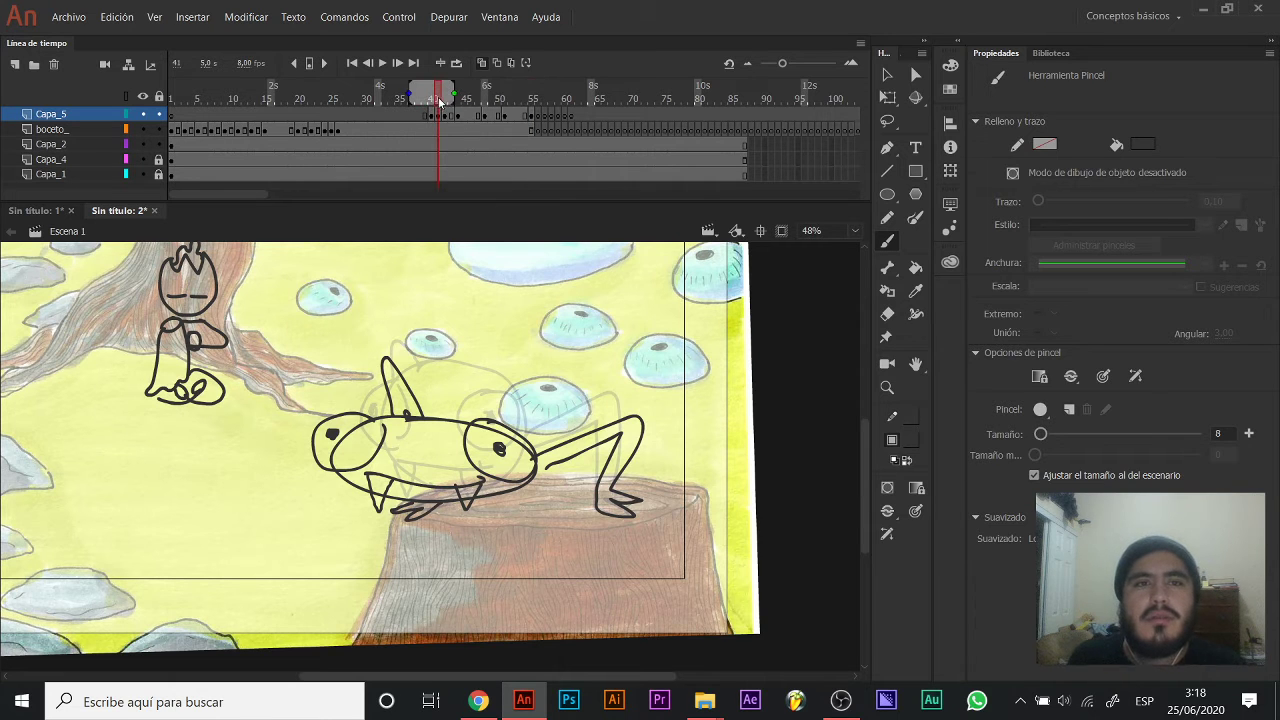
pyautogui.click(392, 98)
pyautogui.press('Return')
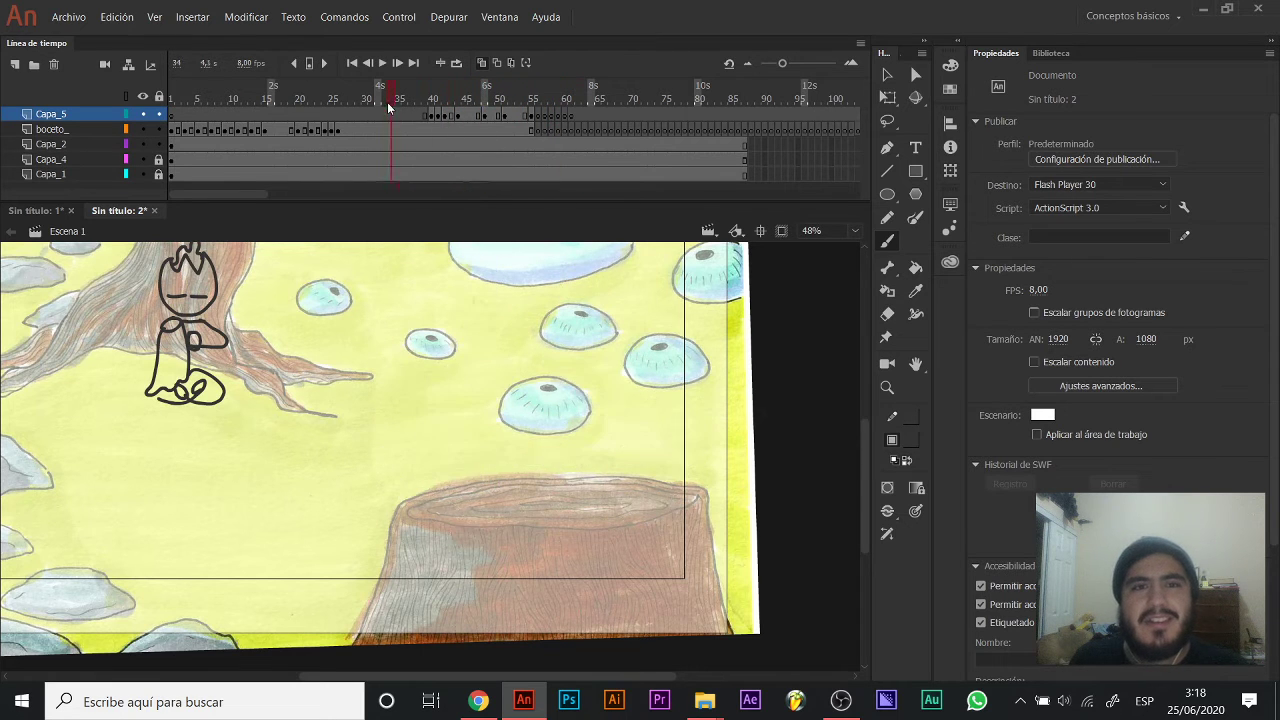
pyautogui.click(508, 97)
pyautogui.moveTo(511, 96); pyautogui.dragTo(532, 97)
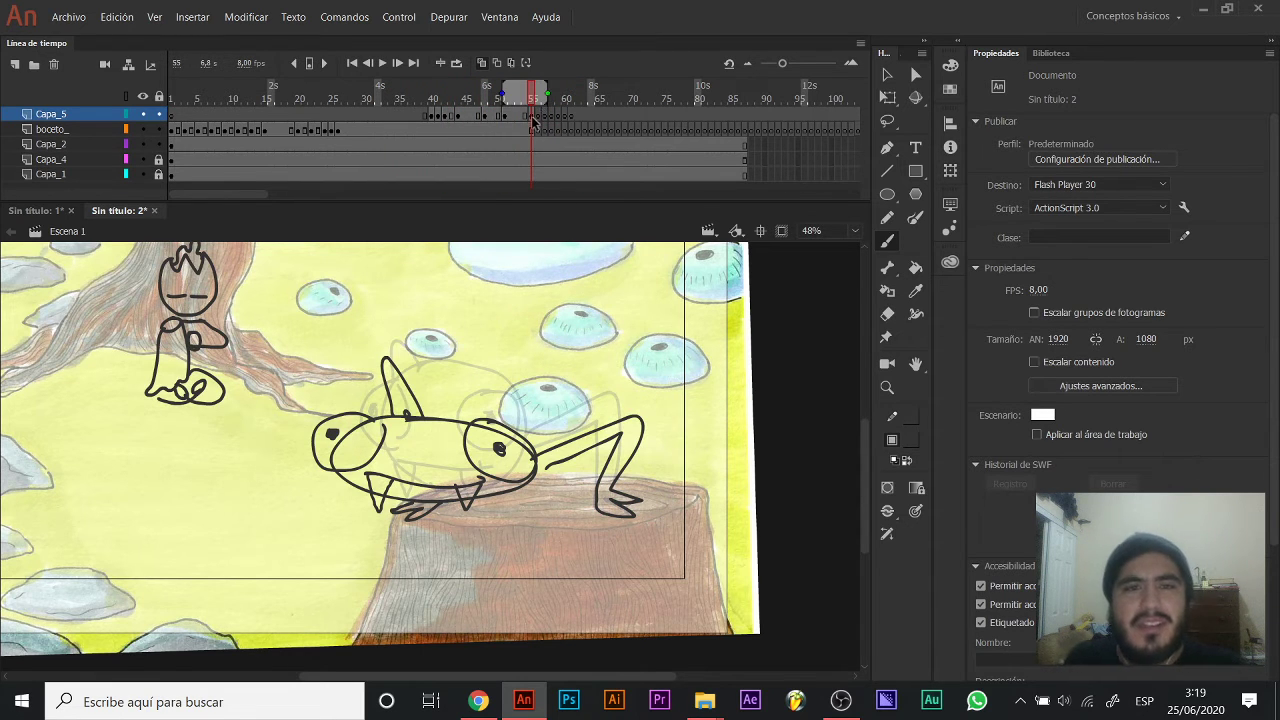
# On frame 58 of Capa_5, draw the monster rising with a round two-eyed head, one leg flung up toward Eggo and the other on the stump.
pyautogui.click(533, 115)
pyautogui.click(552, 115)
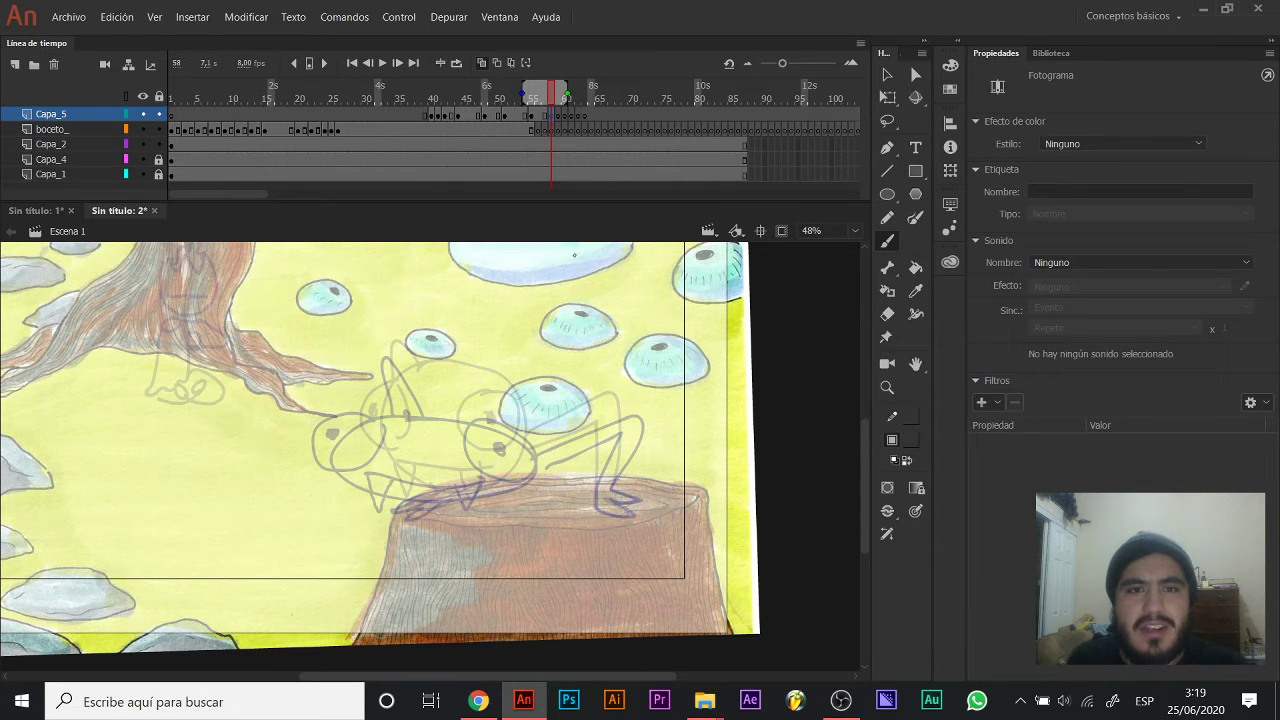
pyautogui.scroll(2, 576, 402)
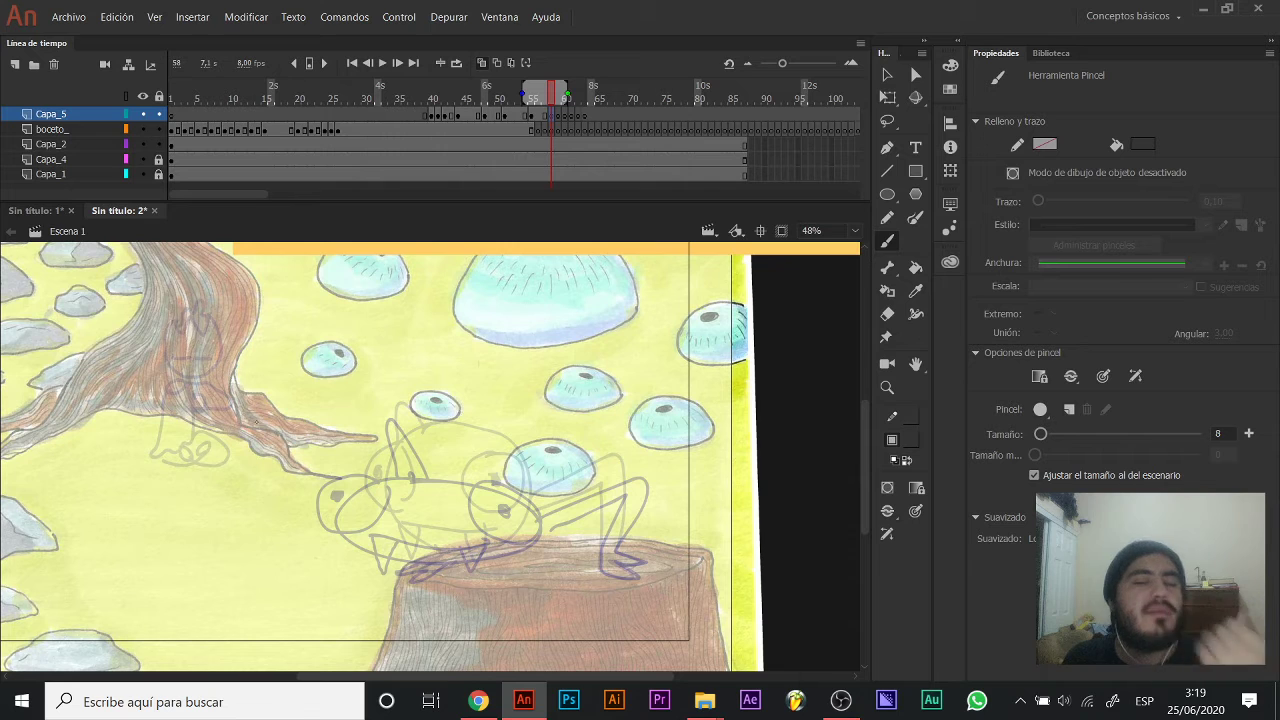
pyautogui.moveTo(560, 309)
pyautogui.mouseDown()
pyautogui.moveTo(523, 320)
pyautogui.moveTo(592, 446)
pyautogui.moveTo(569, 305)
pyautogui.mouseUp()
pyautogui.moveTo(612, 432)
pyautogui.mouseDown()
pyautogui.moveTo(660, 434)
pyautogui.moveTo(638, 554)
pyautogui.moveTo(655, 567)
pyautogui.mouseUp()
pyautogui.hotkey('ctrl', 'z')
pyautogui.moveTo(657, 436)
pyautogui.mouseDown()
pyautogui.moveTo(627, 546)
pyautogui.moveTo(656, 566)
pyautogui.moveTo(609, 558)
pyautogui.moveTo(658, 448)
pyautogui.moveTo(606, 452)
pyautogui.mouseUp()
pyautogui.moveTo(500, 376)
pyautogui.mouseDown()
pyautogui.moveTo(458, 244)
pyautogui.moveTo(428, 338)
pyautogui.moveTo(375, 335)
pyautogui.moveTo(428, 352)
pyautogui.moveTo(484, 348)
pyautogui.moveTo(528, 424)
pyautogui.moveTo(531, 405)
pyautogui.moveTo(503, 378)
pyautogui.moveTo(542, 373)
pyautogui.moveTo(519, 391)
pyautogui.mouseUp()
pyautogui.moveTo(617, 399)
pyautogui.mouseDown()
pyautogui.moveTo(596, 429)
pyautogui.moveTo(612, 400)
pyautogui.mouseUp()
pyautogui.click(620, 426)
# Draw the frame 58 monster's open mouth with two fangs and a filled-pupil eye inside it.
pyautogui.moveTo(506, 420); pyautogui.dragTo(610, 470)
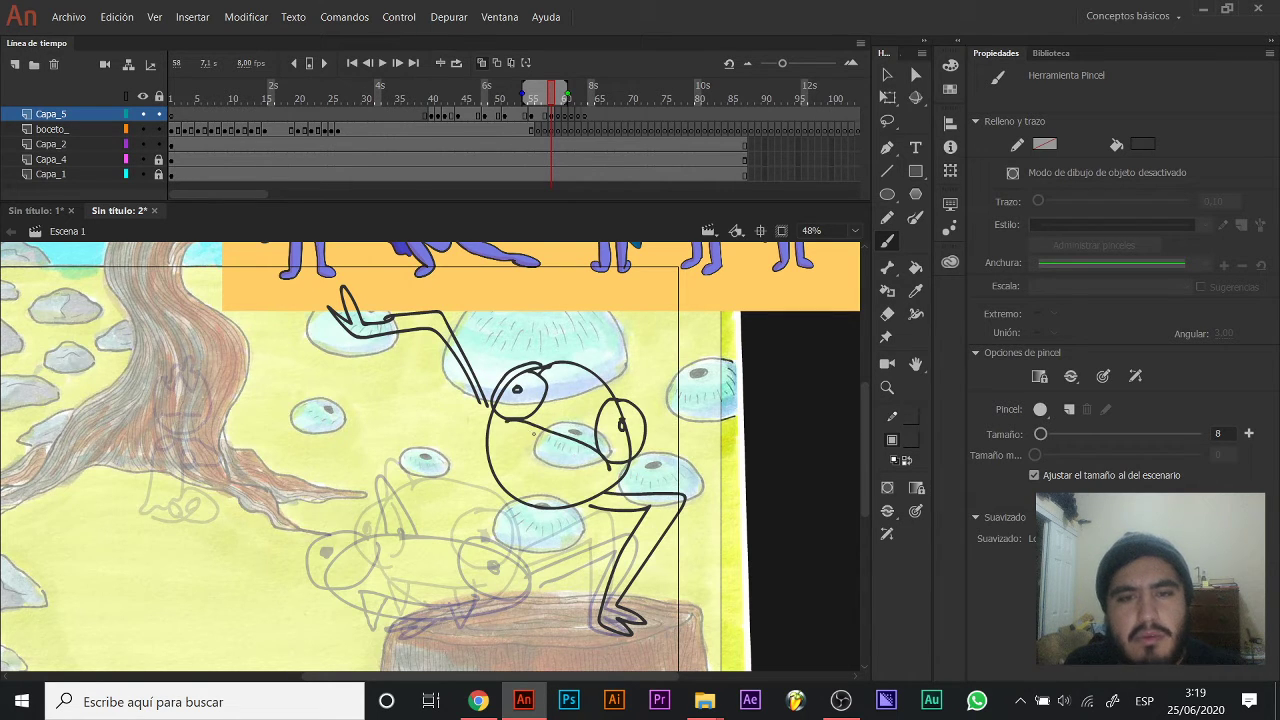
pyautogui.moveTo(506, 420)
pyautogui.mouseDown()
pyautogui.moveTo(602, 485)
pyautogui.moveTo(608, 474)
pyautogui.moveTo(502, 479)
pyautogui.moveTo(539, 427)
pyautogui.moveTo(584, 496)
pyautogui.moveTo(612, 460)
pyautogui.mouseUp()
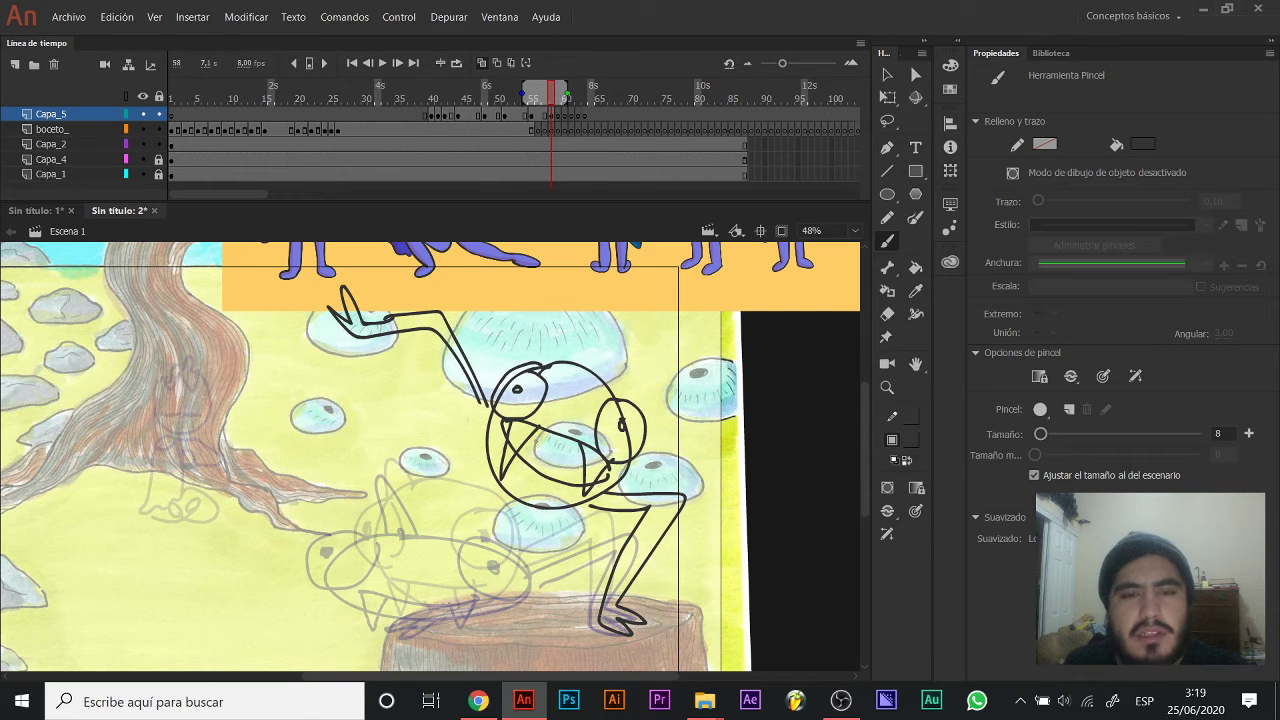
pyautogui.moveTo(534, 442)
pyautogui.mouseDown()
pyautogui.moveTo(571, 460)
pyautogui.moveTo(542, 438)
pyautogui.moveTo(572, 460)
pyautogui.moveTo(530, 446)
pyautogui.mouseUp()
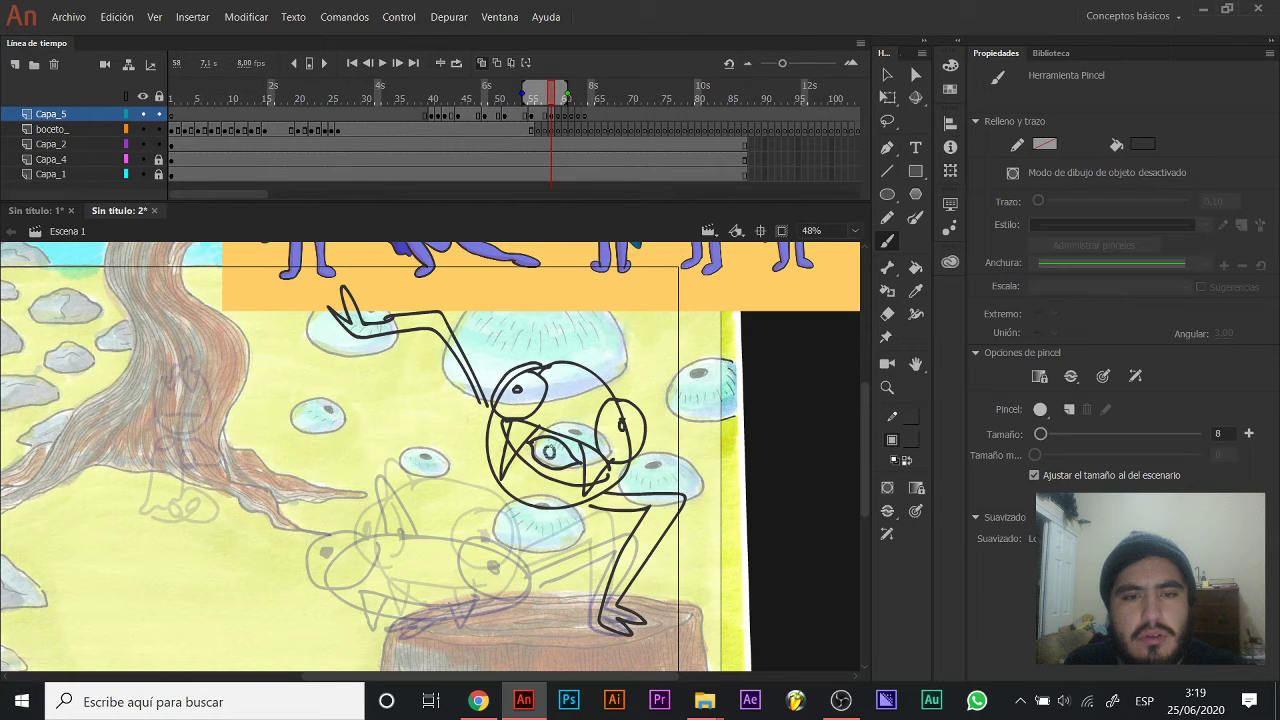
pyautogui.click(549, 452)
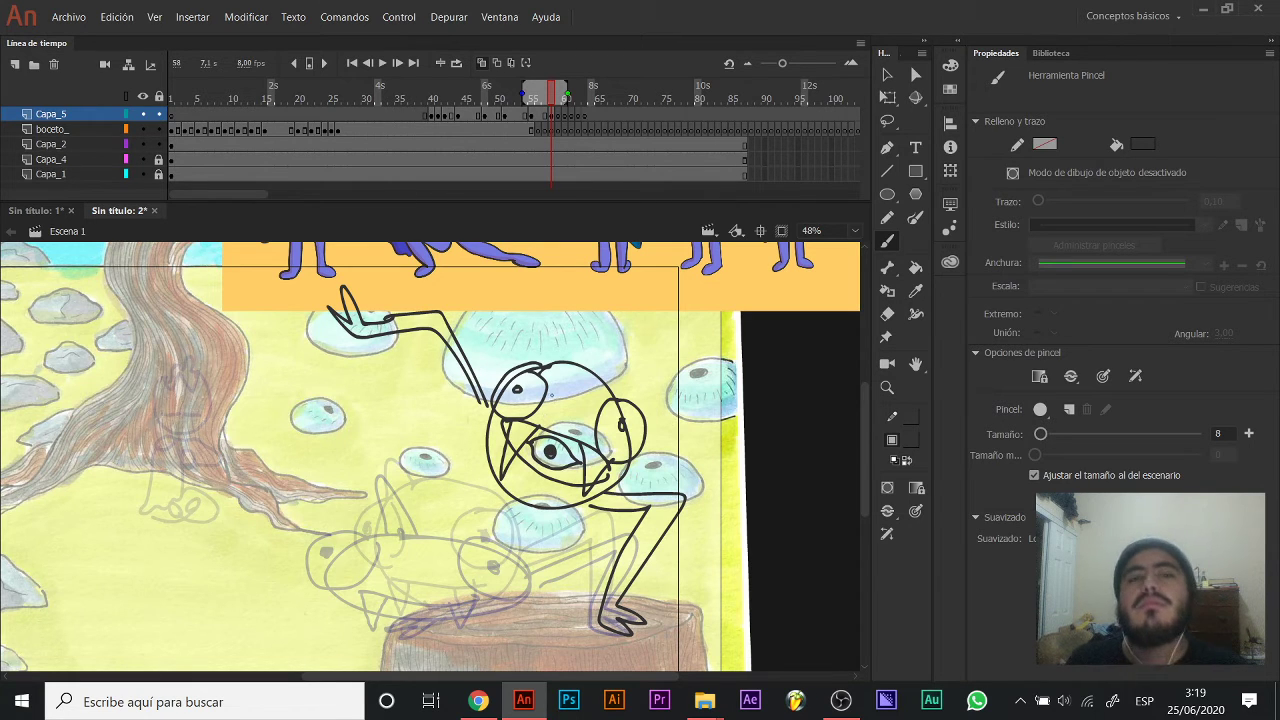
# Extend the exposure of the frame 58 pose and move to the empty frame 61 of Capa_5.
pyautogui.click(572, 115)
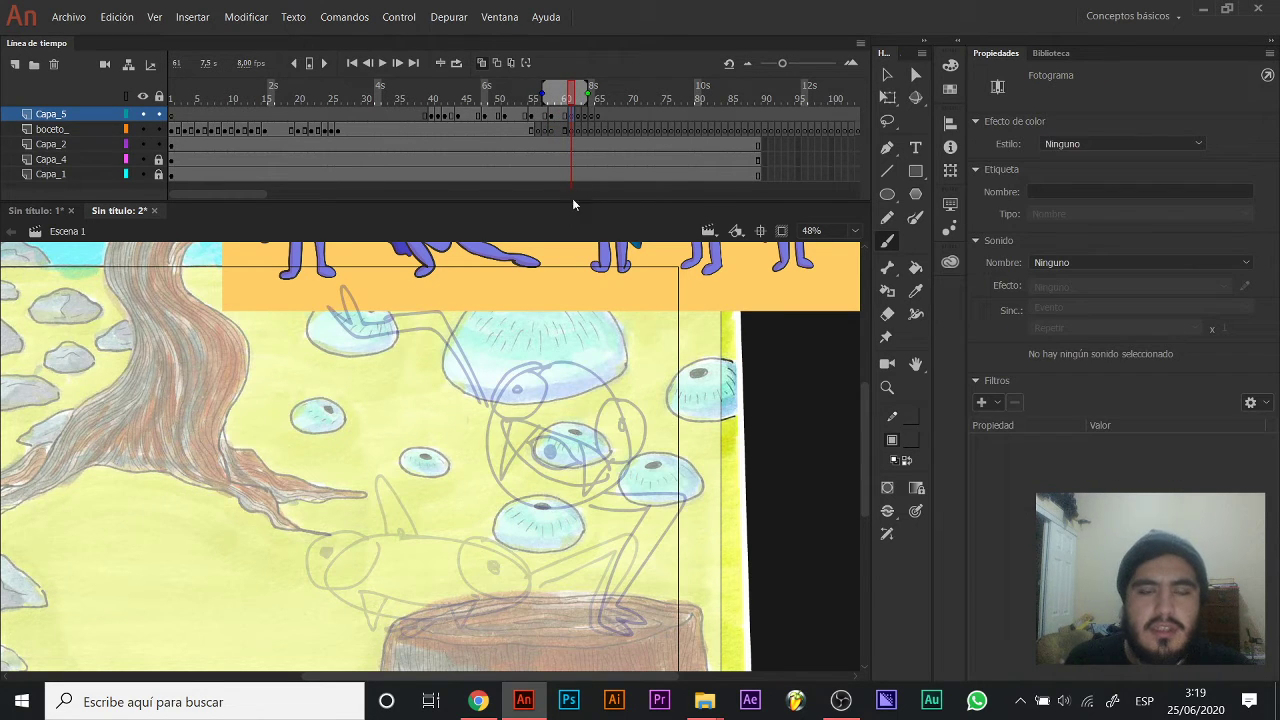
pyautogui.moveTo(611, 382); pyautogui.dragTo(612, 379)
pyautogui.moveTo(505, 369)
pyautogui.mouseDown()
pyautogui.moveTo(479, 354)
pyautogui.moveTo(450, 477)
pyautogui.moveTo(558, 398)
pyautogui.moveTo(440, 398)
pyautogui.moveTo(503, 496)
pyautogui.moveTo(558, 396)
pyautogui.moveTo(525, 347)
pyautogui.moveTo(420, 426)
pyautogui.moveTo(526, 487)
pyautogui.moveTo(565, 393)
pyautogui.moveTo(495, 362)
pyautogui.moveTo(479, 366)
pyautogui.moveTo(477, 482)
pyautogui.moveTo(585, 442)
pyautogui.moveTo(505, 362)
pyautogui.mouseUp()
pyautogui.hotkey('ctrl', 'z')
pyautogui.hotkey('ctrl', 'z')
pyautogui.hotkey('ctrl', 'z')
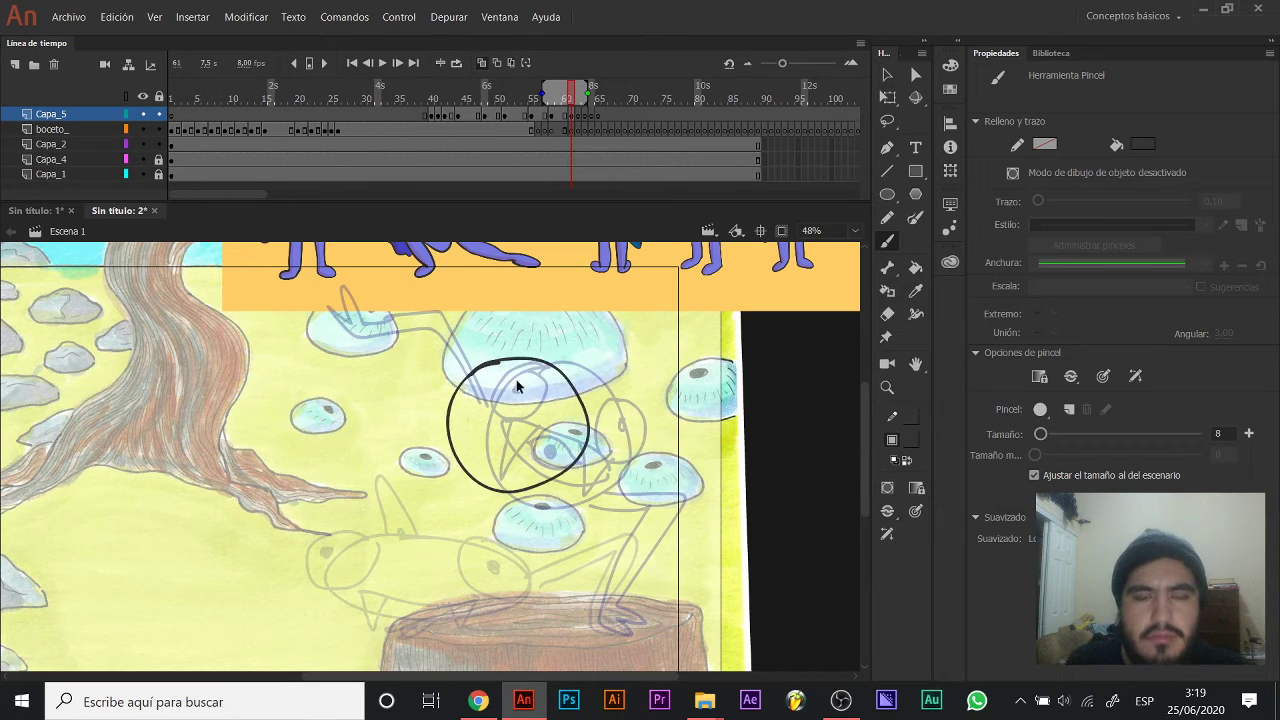
pyautogui.hotkey('ctrl', 'z')
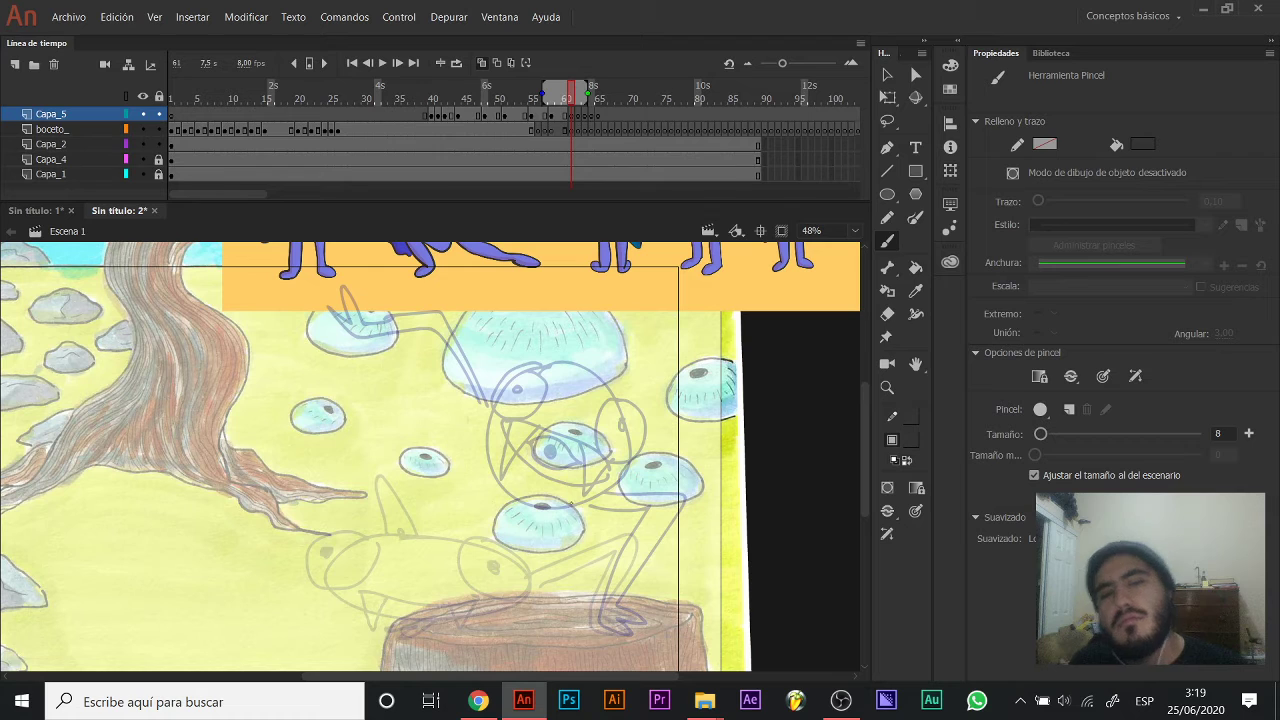
# On frame 61, draw the upright monster's round head with one top eye, a wide open mouth, a fang and an eye inside the mouth.
pyautogui.moveTo(590, 372)
pyautogui.mouseDown()
pyautogui.moveTo(533, 384)
pyautogui.moveTo(559, 514)
pyautogui.moveTo(657, 438)
pyautogui.moveTo(588, 372)
pyautogui.mouseUp()
pyautogui.moveTo(508, 422)
pyautogui.mouseDown()
pyautogui.moveTo(626, 426)
pyautogui.moveTo(531, 502)
pyautogui.mouseUp()
pyautogui.moveTo(540, 433)
pyautogui.mouseDown()
pyautogui.moveTo(546, 520)
pyautogui.moveTo(580, 428)
pyautogui.moveTo(520, 504)
pyautogui.moveTo(531, 477)
pyautogui.mouseUp()
pyautogui.hotkey('ctrl', 'z')
pyautogui.moveTo(585, 397)
pyautogui.mouseDown()
pyautogui.moveTo(565, 411)
pyautogui.moveTo(615, 425)
pyautogui.moveTo(571, 387)
pyautogui.moveTo(586, 409)
pyautogui.moveTo(484, 389)
pyautogui.moveTo(486, 418)
pyautogui.mouseUp()
pyautogui.hotkey('ctrl', 'z')
pyautogui.hotkey('ctrl', 'z')
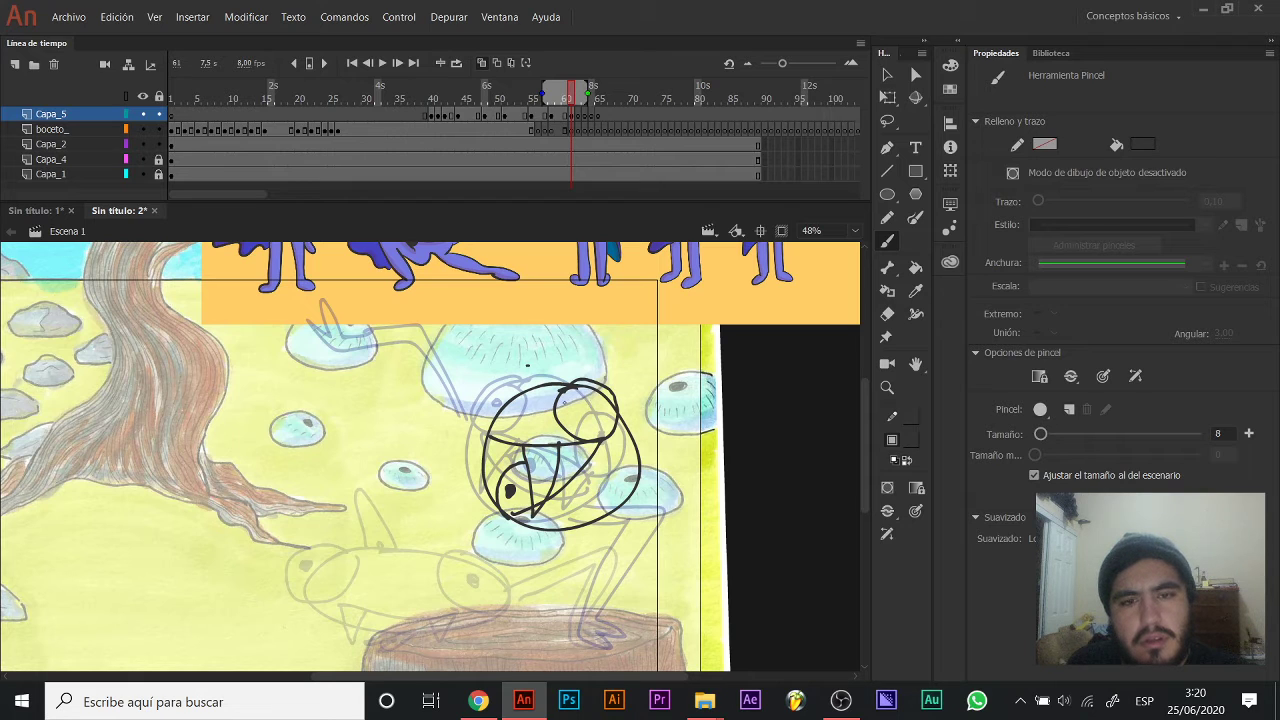
# Add the frame 61 monster's second top eye, both pupils and a fang on the mouth side nearest Eggo.
pyautogui.moveTo(534, 384)
pyautogui.mouseDown()
pyautogui.moveTo(476, 415)
pyautogui.moveTo(486, 428)
pyautogui.mouseUp()
pyautogui.click(491, 394)
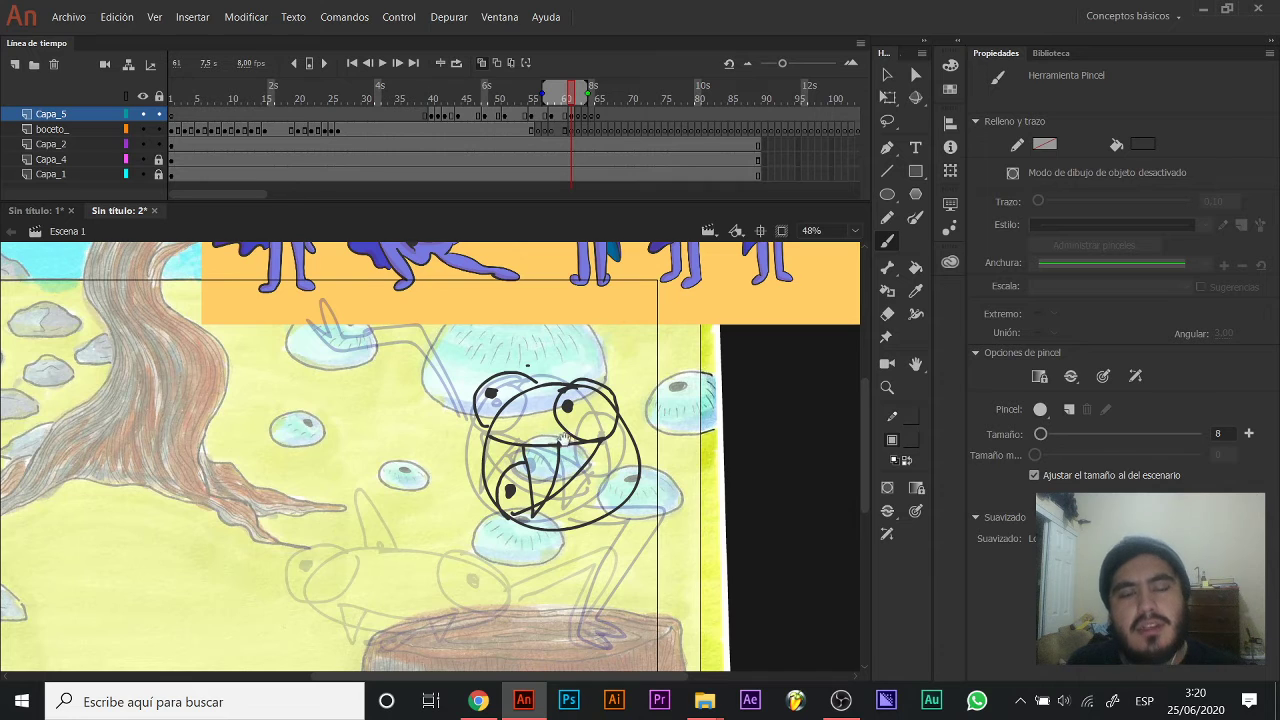
pyautogui.moveTo(563, 447); pyautogui.dragTo(567, 417)
pyautogui.moveTo(488, 406); pyautogui.dragTo(486, 476)
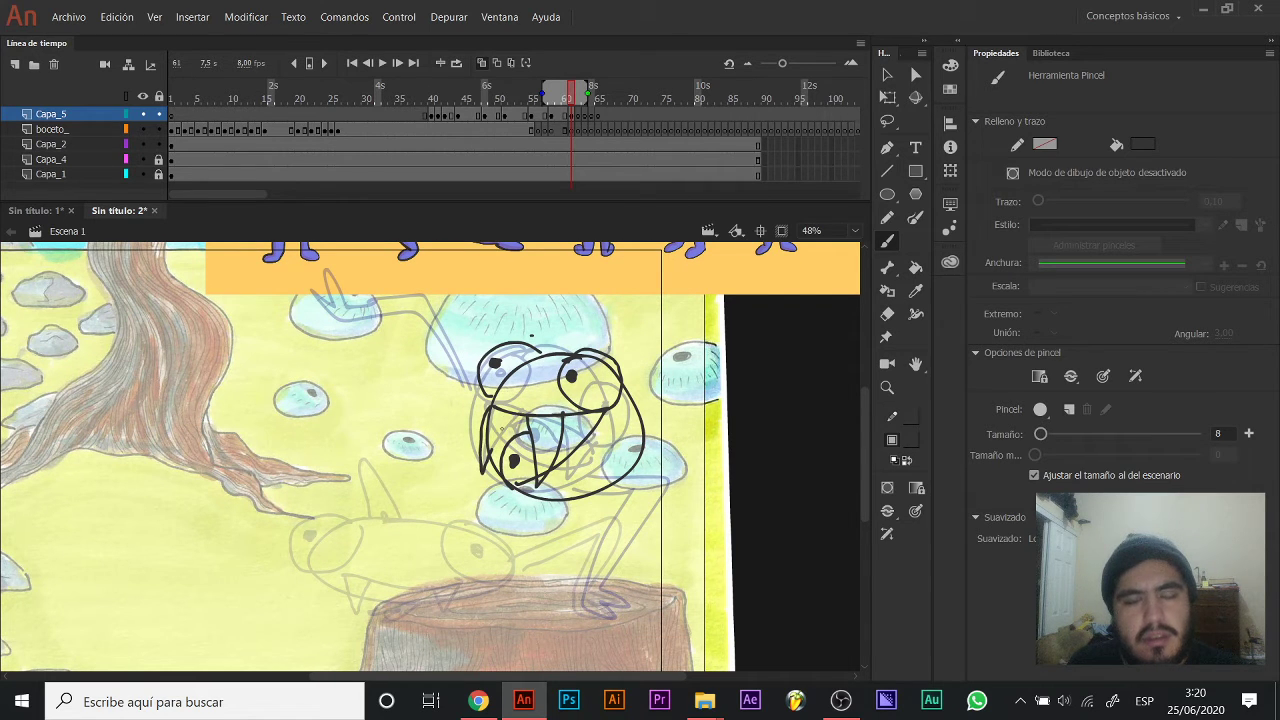
pyautogui.hotkey('ctrl', 'z')
pyautogui.moveTo(488, 406)
pyautogui.mouseDown()
pyautogui.moveTo(492, 465)
pyautogui.moveTo(513, 411)
pyautogui.mouseUp()
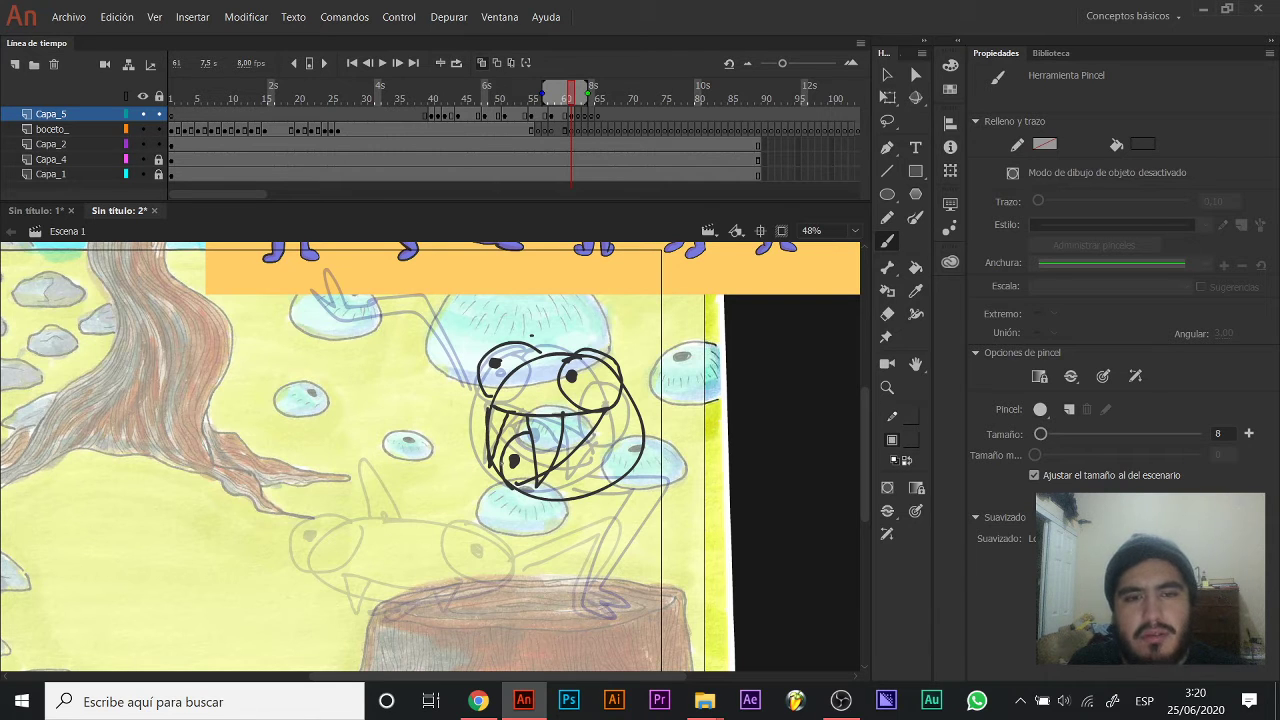
# Draw the frame 61 monster's two bent legs with clawed feet planted on the stump.
pyautogui.moveTo(575, 455)
pyautogui.mouseDown()
pyautogui.moveTo(555, 457)
pyautogui.moveTo(566, 596)
pyautogui.moveTo(586, 626)
pyautogui.moveTo(603, 612)
pyautogui.moveTo(622, 490)
pyautogui.moveTo(588, 462)
pyautogui.mouseUp()
pyautogui.moveTo(463, 418)
pyautogui.mouseDown()
pyautogui.moveTo(496, 423)
pyautogui.moveTo(461, 483)
pyautogui.moveTo(517, 572)
pyautogui.mouseUp()
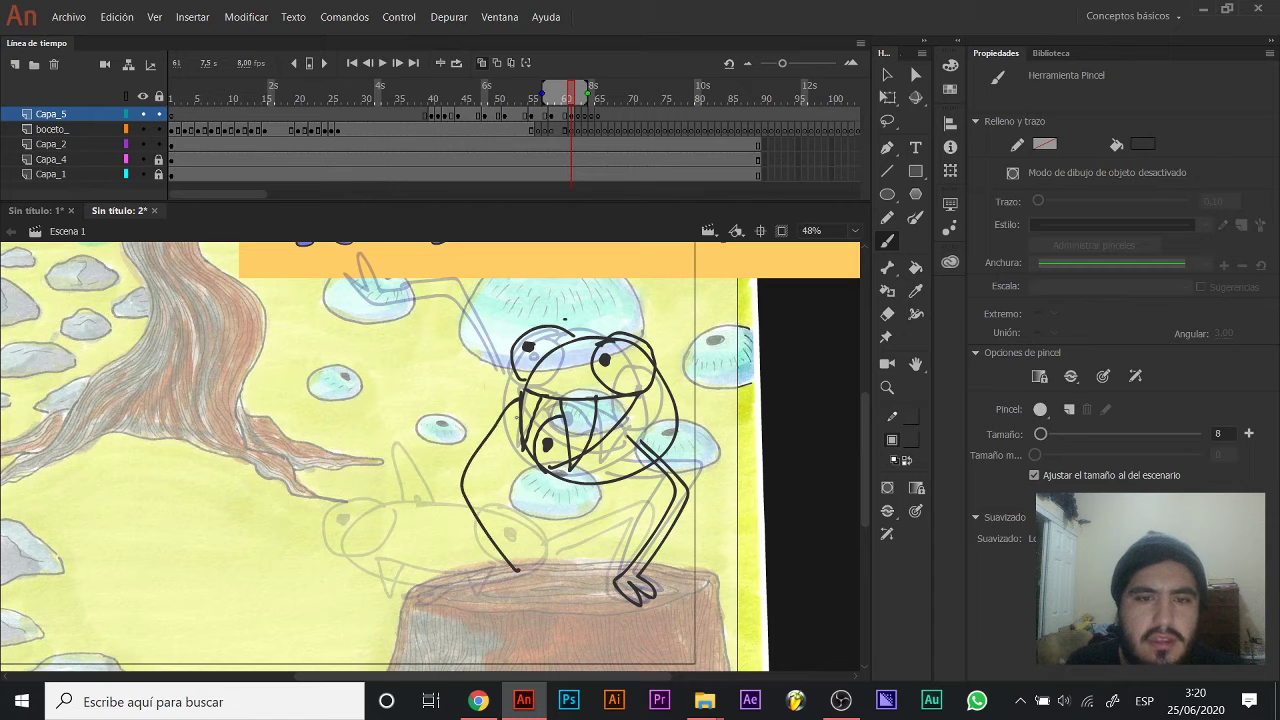
pyautogui.hotkey('ctrl', 'z')
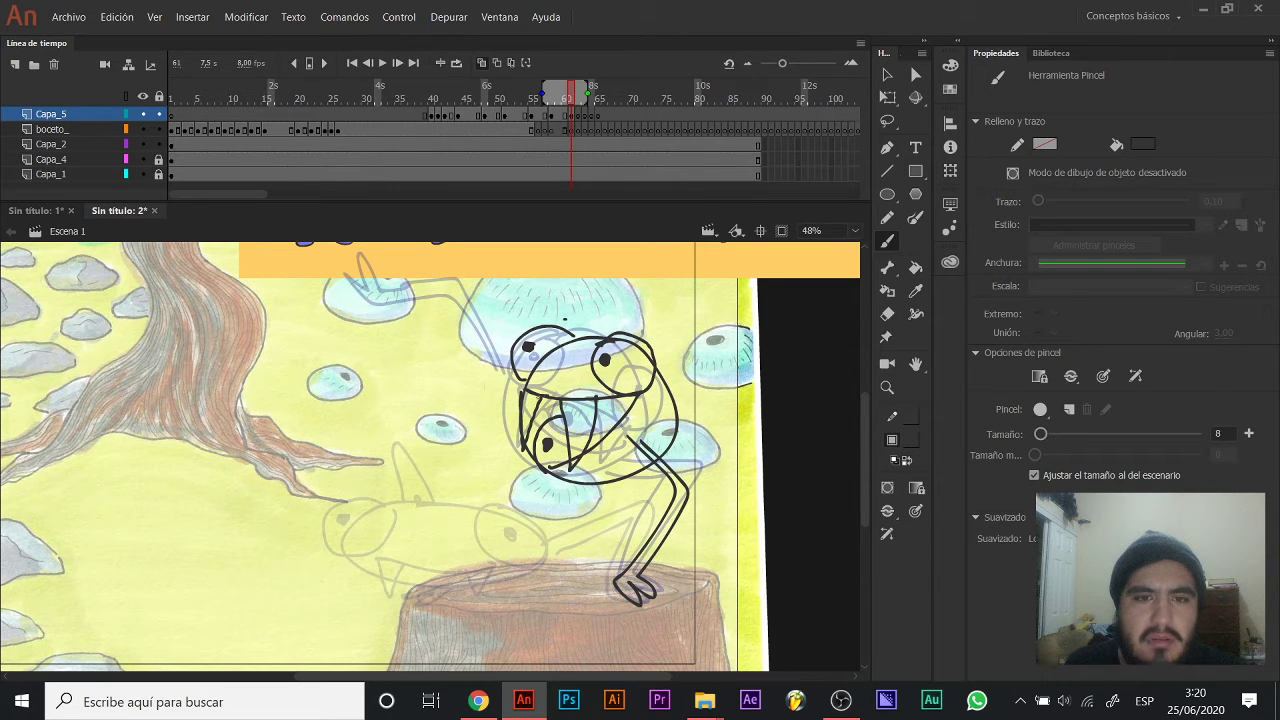
pyautogui.moveTo(531, 452); pyautogui.dragTo(540, 557)
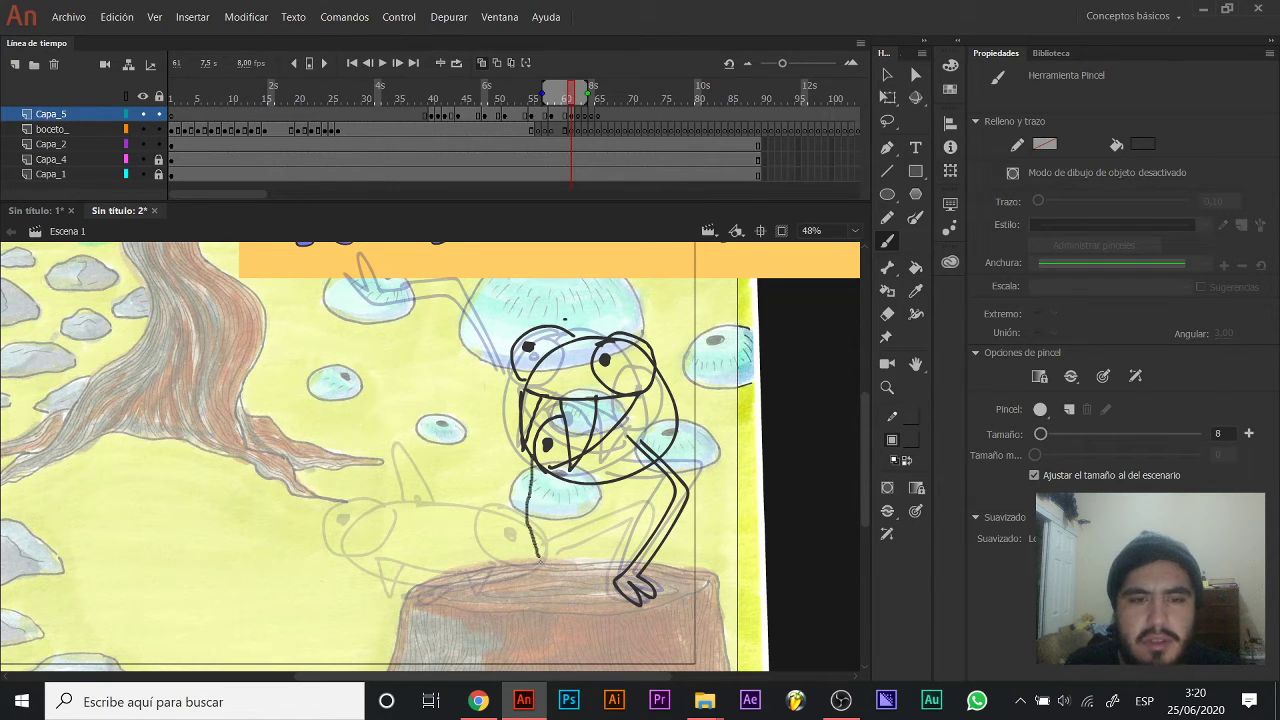
pyautogui.hotkey('ctrl', 'z')
pyautogui.moveTo(524, 466); pyautogui.dragTo(514, 495)
pyautogui.hotkey('ctrl', 'z')
pyautogui.moveTo(523, 432)
pyautogui.mouseDown()
pyautogui.moveTo(488, 484)
pyautogui.moveTo(545, 556)
pyautogui.mouseUp()
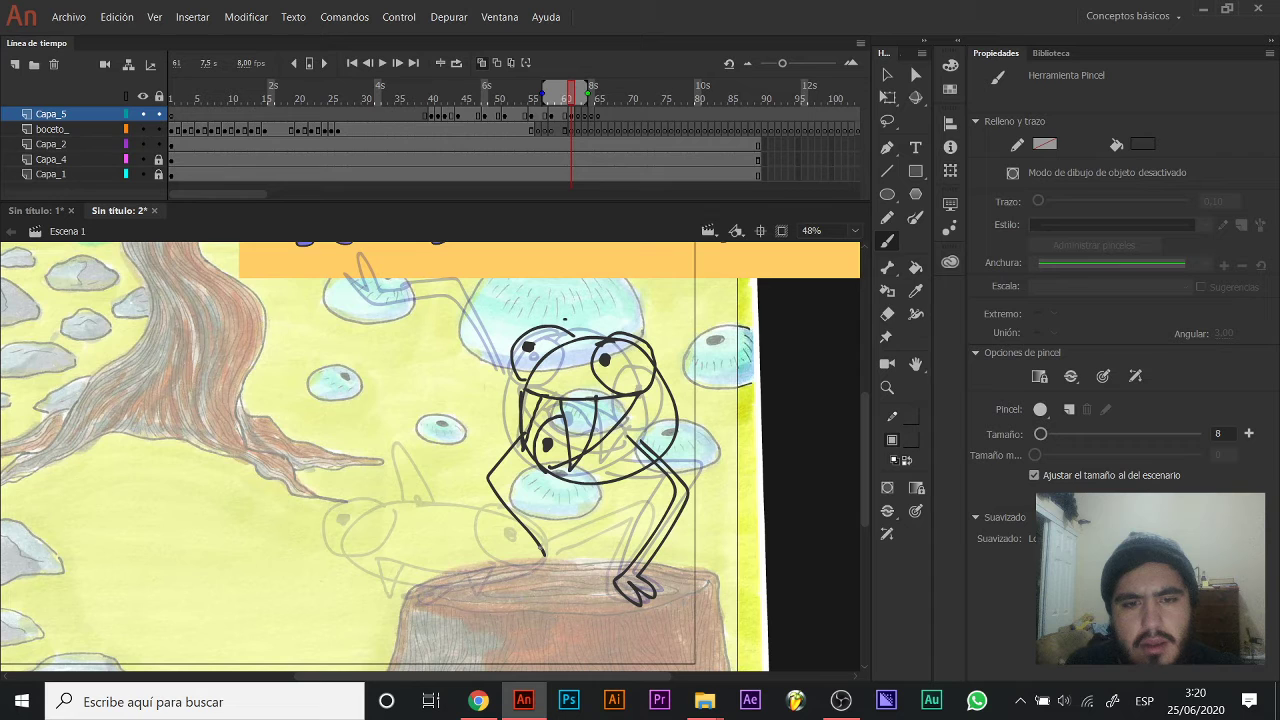
pyautogui.moveTo(506, 468); pyautogui.dragTo(560, 575)
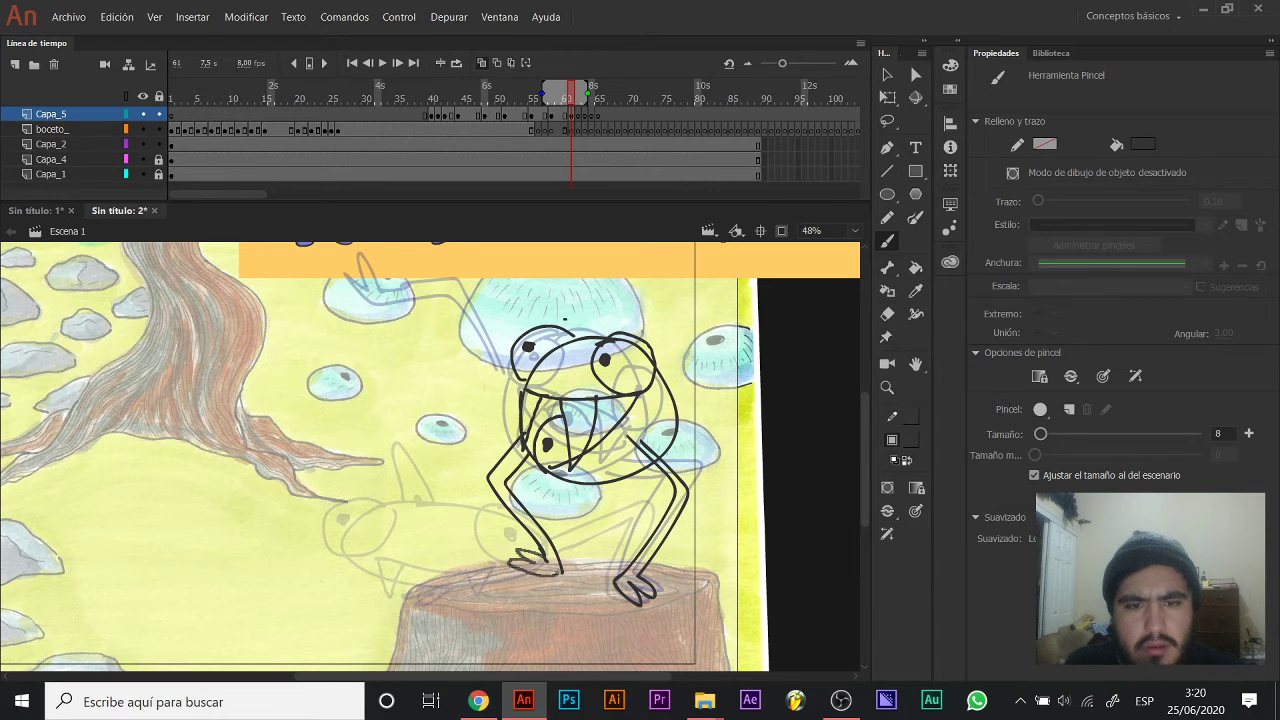
# Play back the animation from about frame 36 and scrub through to the frame 61 pose to review the motion.
pyautogui.moveTo(531, 487)
pyautogui.mouseDown()
pyautogui.moveTo(549, 464)
pyautogui.moveTo(570, 480)
pyautogui.mouseUp()
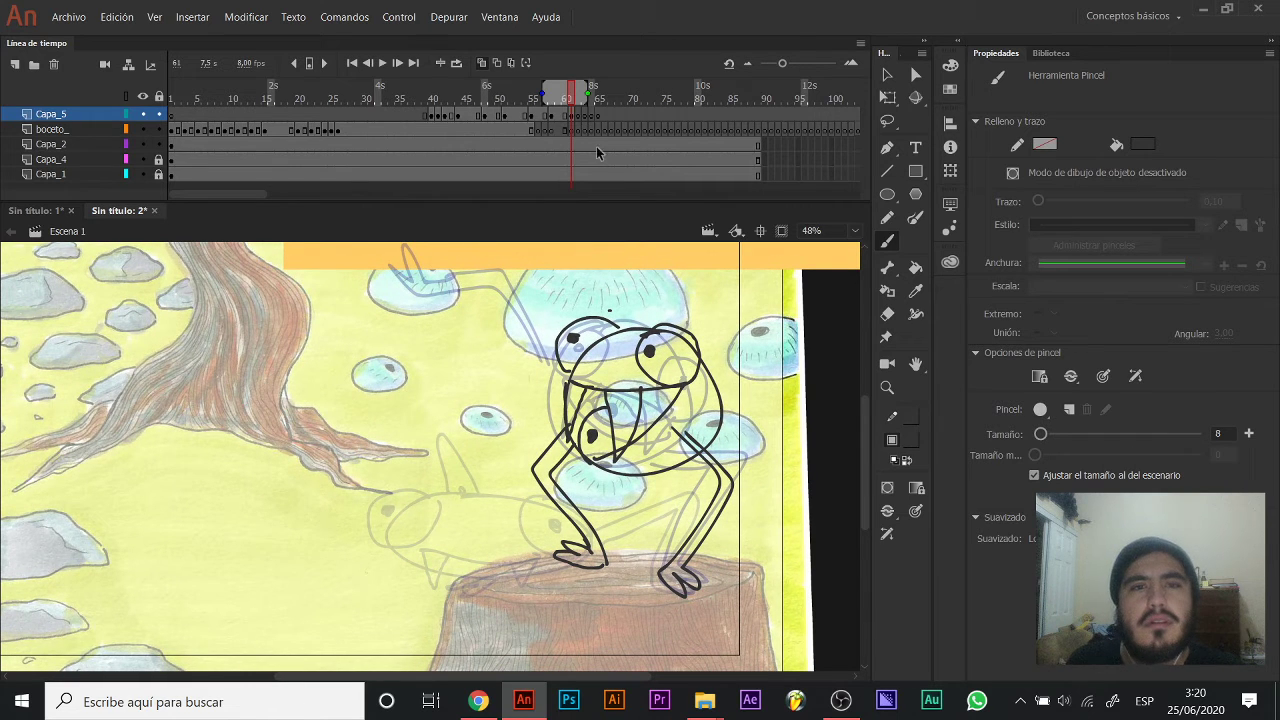
pyautogui.moveTo(563, 97); pyautogui.dragTo(418, 98)
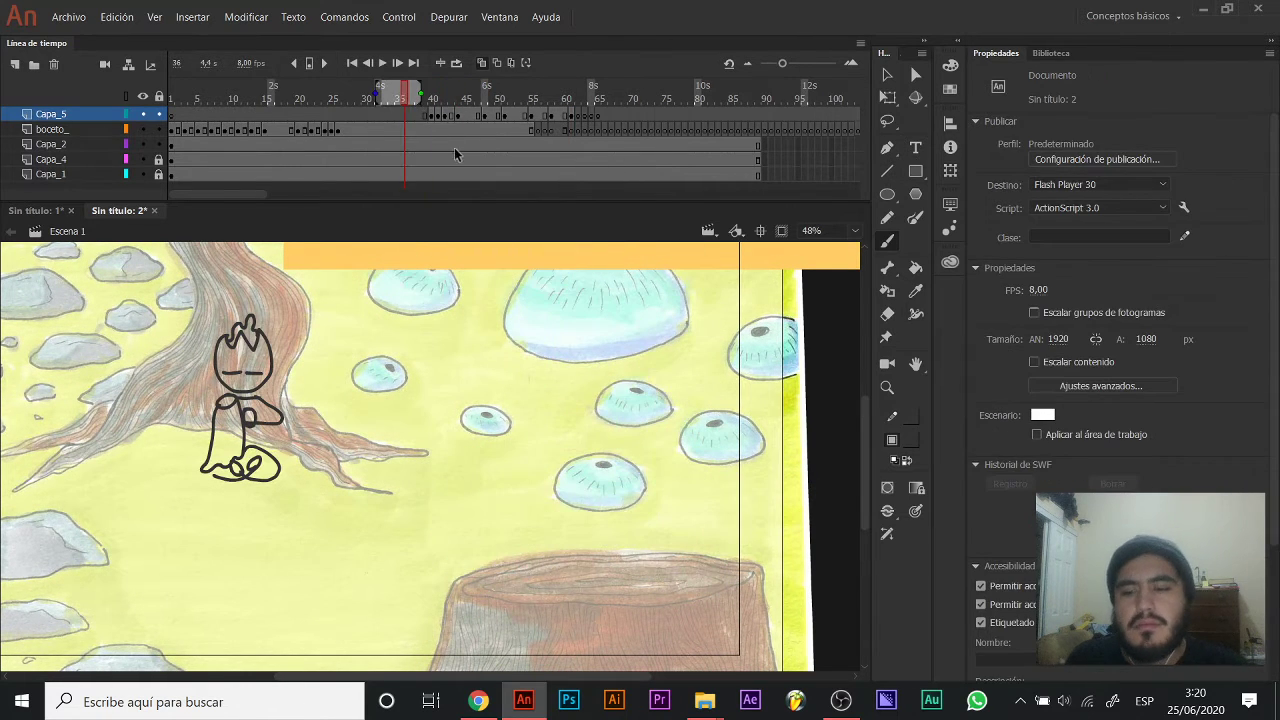
pyautogui.press('Return')
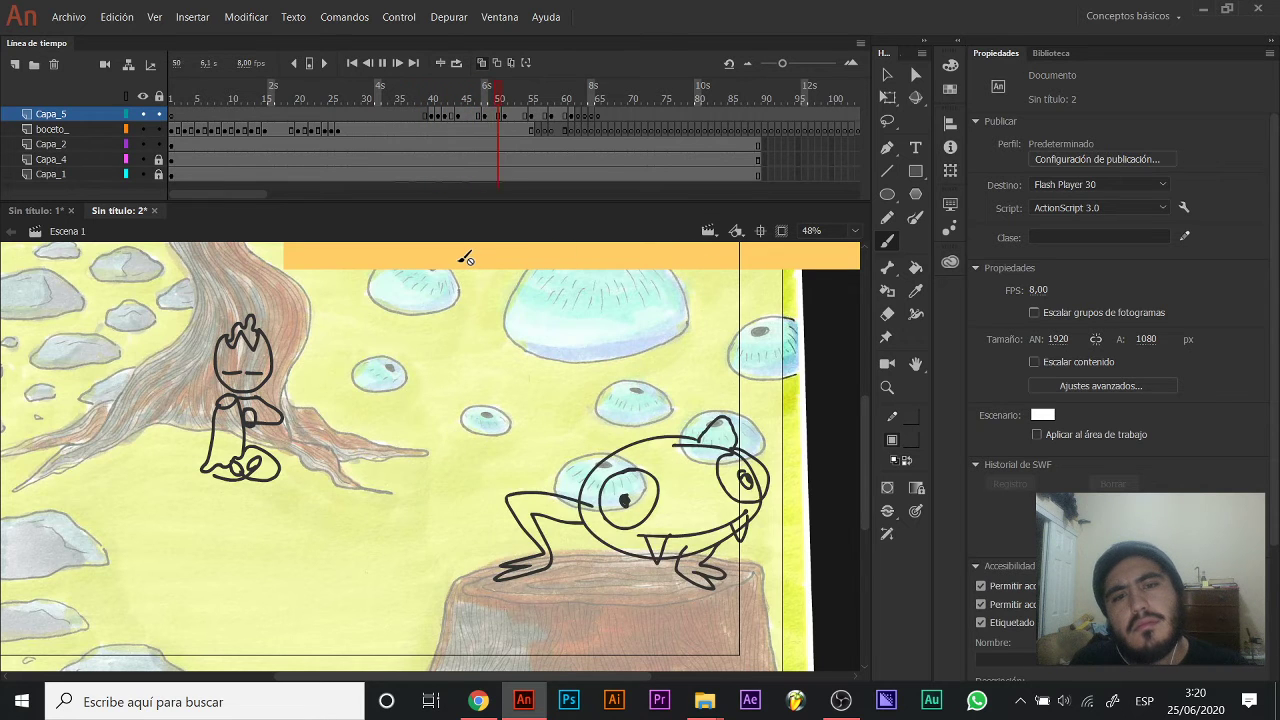
pyautogui.click(535, 88)
pyautogui.moveTo(535, 88); pyautogui.dragTo(577, 120)
# On frame 64 of Capa_5, draw the monster's round head shifted toward Eggo, with two eyes at its upper front.
pyautogui.click(590, 118)
pyautogui.hotkey('alt', 'shift', 'o')
pyautogui.press('b')
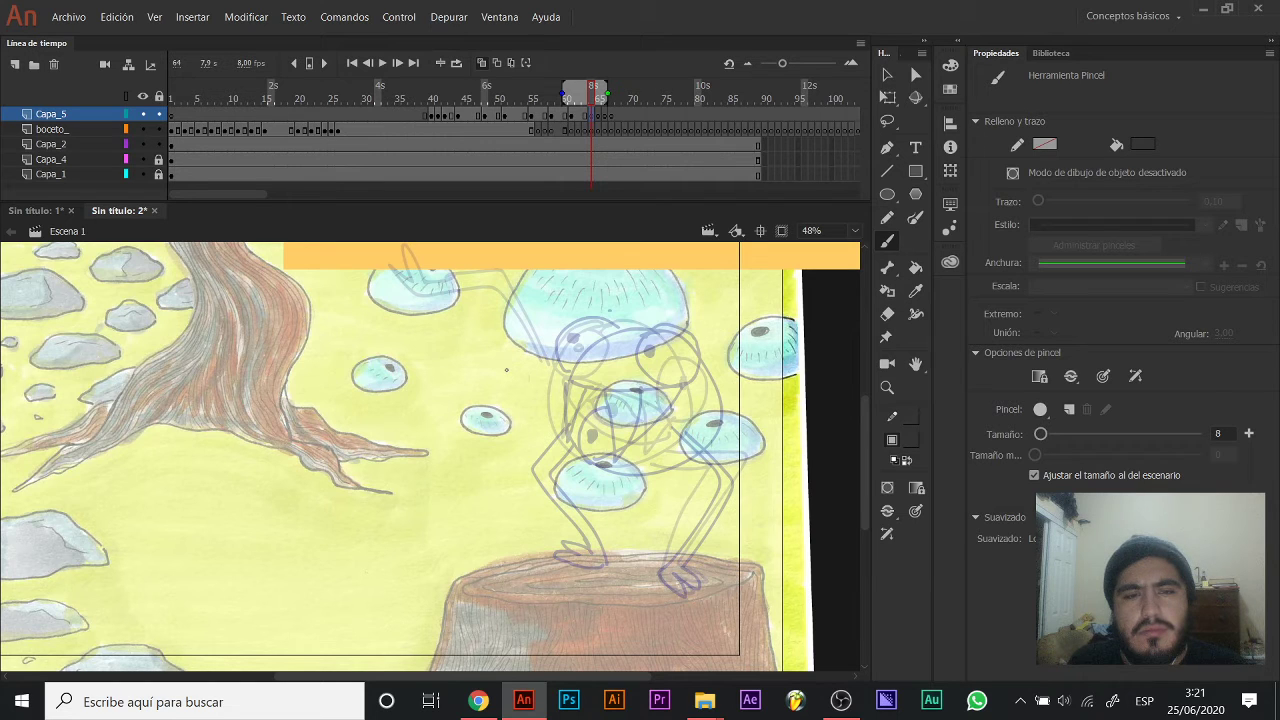
pyautogui.moveTo(545, 317)
pyautogui.mouseDown()
pyautogui.moveTo(500, 414)
pyautogui.moveTo(590, 315)
pyautogui.moveTo(550, 318)
pyautogui.moveTo(483, 365)
pyautogui.moveTo(628, 388)
pyautogui.moveTo(545, 318)
pyautogui.moveTo(490, 365)
pyautogui.moveTo(555, 348)
pyautogui.moveTo(530, 322)
pyautogui.moveTo(580, 320)
pyautogui.moveTo(530, 314)
pyautogui.mouseUp()
pyautogui.hotkey('ctrl', 'z')
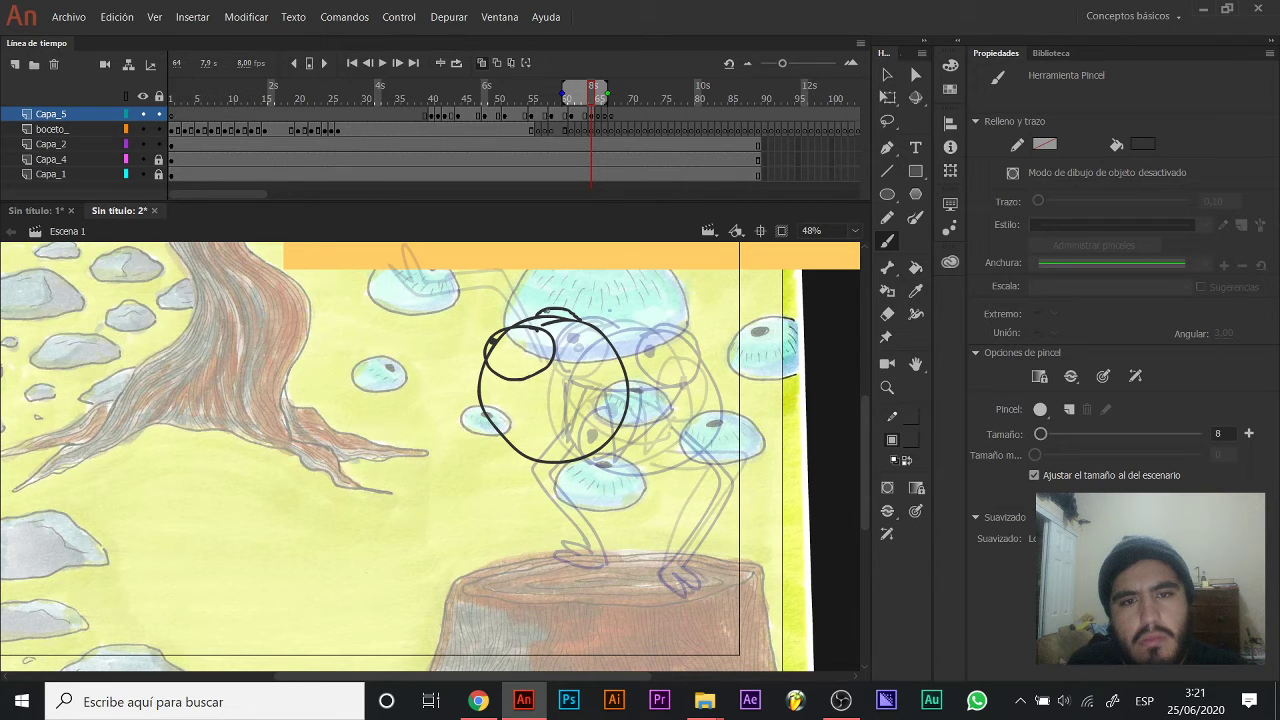
# Draw the frame 64 monster's open mouth with a fang and an inner eye, and erase the head outline crossing the mouth opening.
pyautogui.moveTo(480, 392)
pyautogui.mouseDown()
pyautogui.moveTo(520, 395)
pyautogui.moveTo(548, 428)
pyautogui.moveTo(512, 440)
pyautogui.moveTo(492, 422)
pyautogui.moveTo(525, 403)
pyautogui.mouseUp()
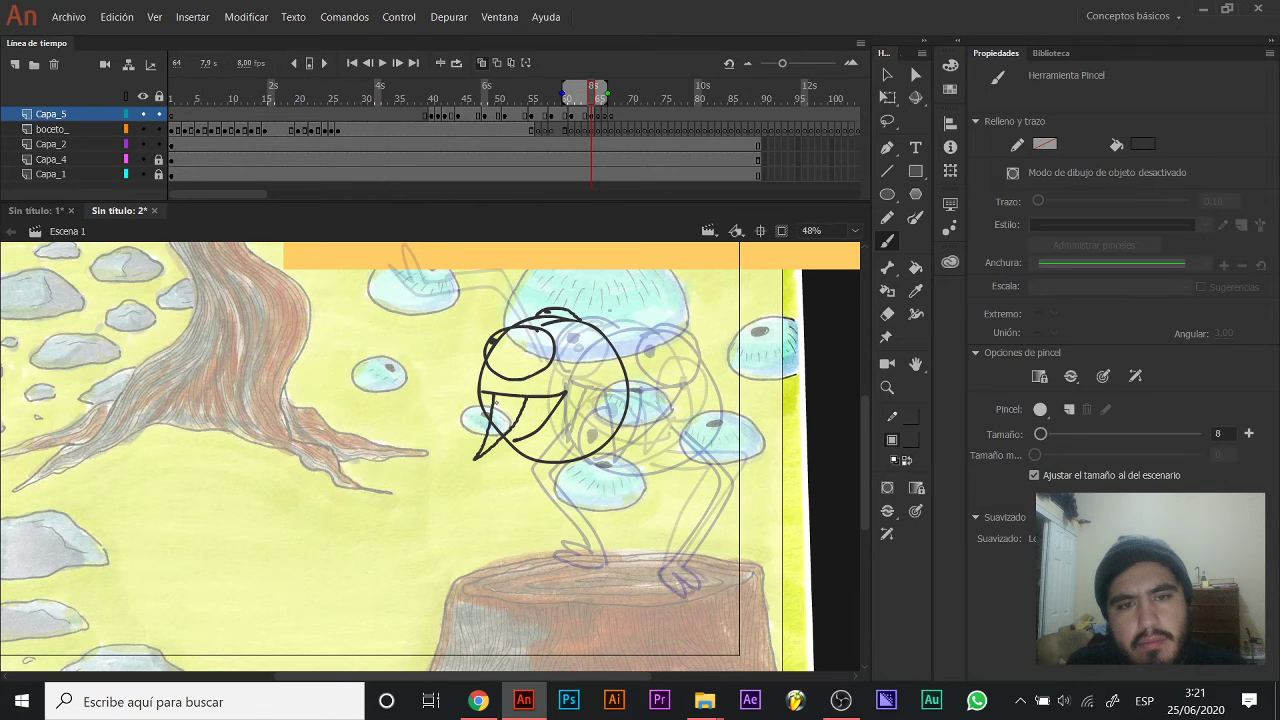
pyautogui.hotkey('ctrl', 'z')
pyautogui.hotkey('ctrl', 'z')
pyautogui.moveTo(486, 376)
pyautogui.mouseDown()
pyautogui.moveTo(543, 434)
pyautogui.moveTo(487, 453)
pyautogui.moveTo(524, 393)
pyautogui.moveTo(522, 453)
pyautogui.mouseUp()
pyautogui.moveTo(522, 425); pyautogui.dragTo(522, 430)
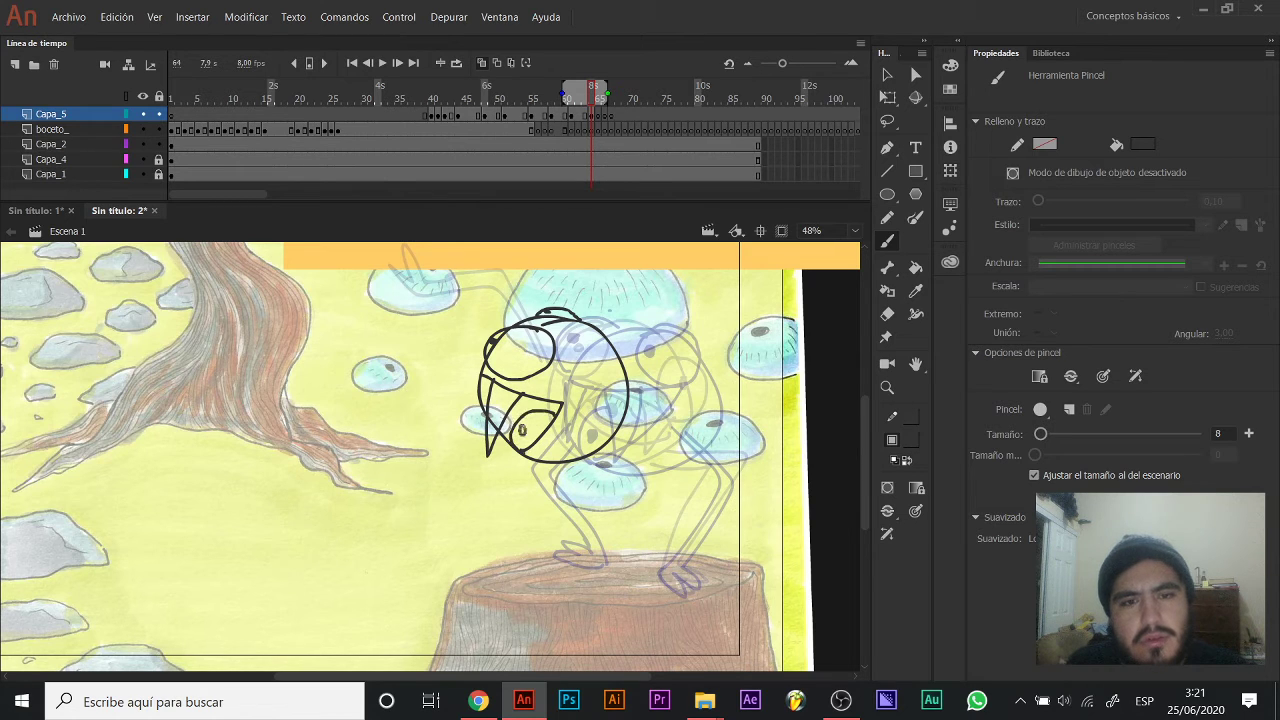
pyautogui.press('e')
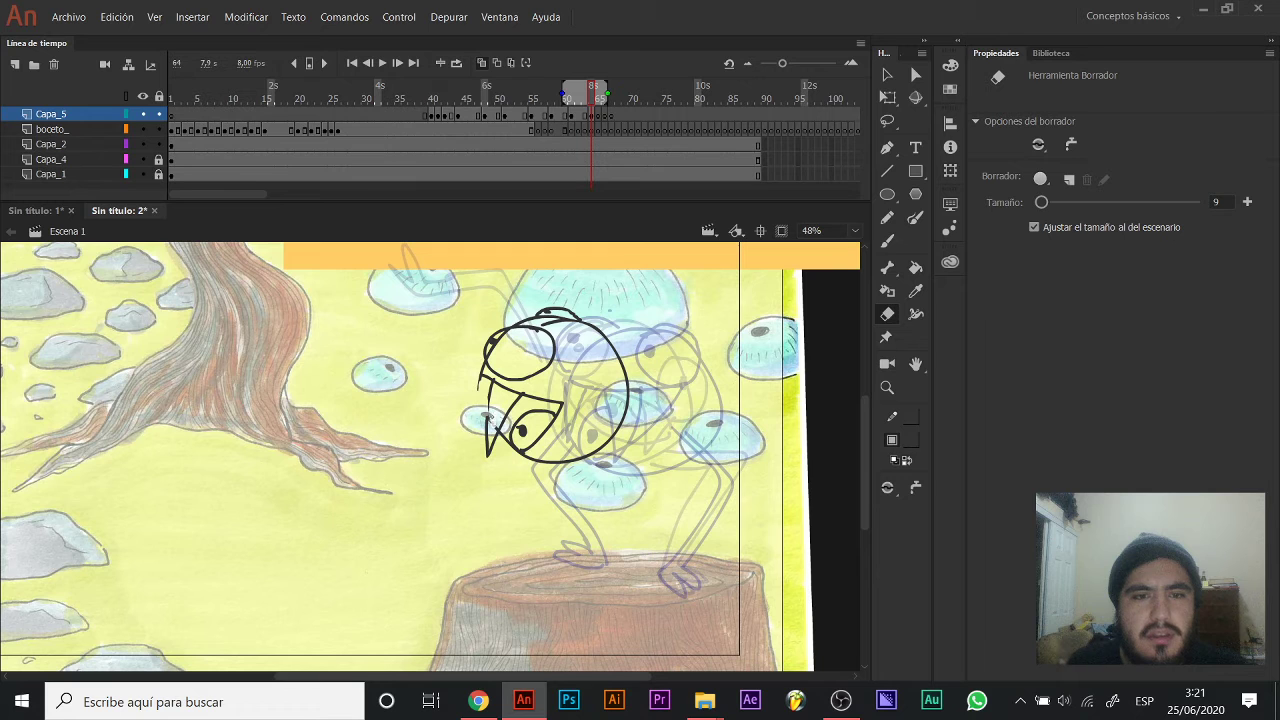
pyautogui.press('b')
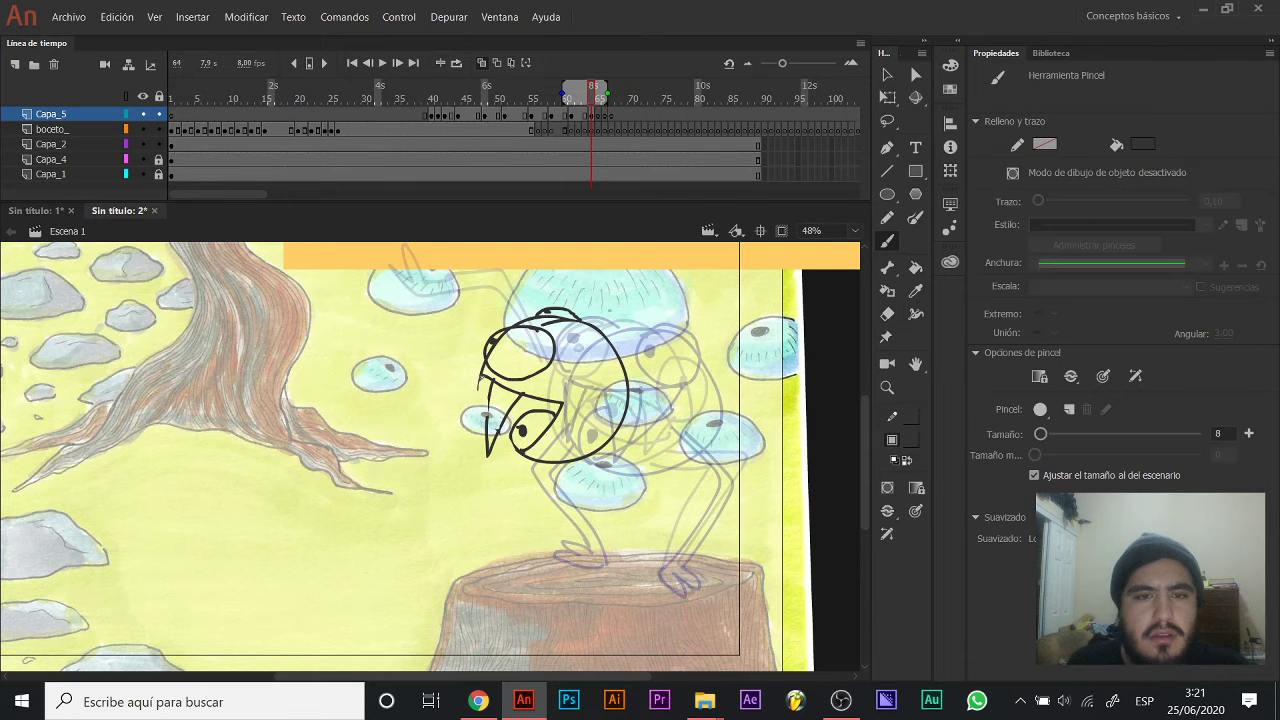
# Draw the frame 64 monster's long stretched leg slanting back from the body, with a clawed foot on the stump.
pyautogui.moveTo(538, 434)
pyautogui.mouseDown()
pyautogui.moveTo(502, 436)
pyautogui.moveTo(558, 417)
pyautogui.moveTo(560, 466)
pyautogui.moveTo(634, 559)
pyautogui.mouseUp()
pyautogui.hotkey('ctrl', 'z')
pyautogui.moveTo(546, 399); pyautogui.dragTo(619, 486)
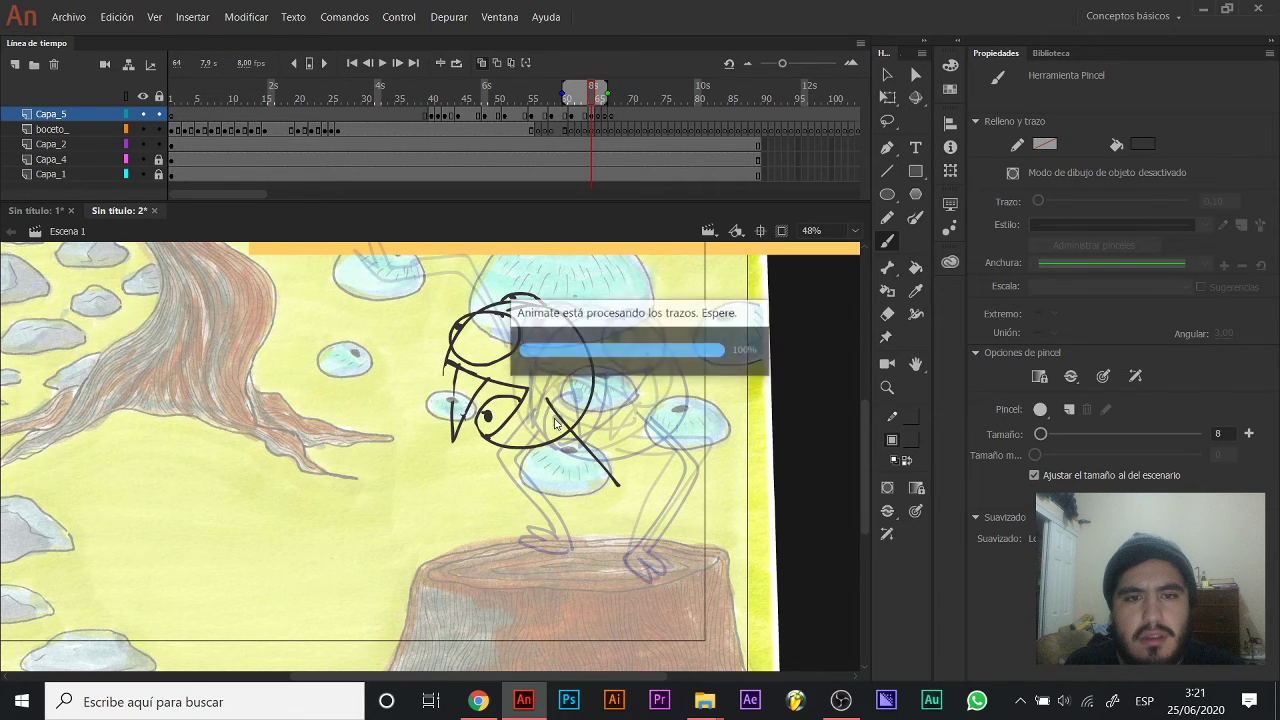
pyautogui.hotkey('ctrl', 'z')
pyautogui.moveTo(551, 400); pyautogui.dragTo(643, 555)
pyautogui.moveTo(544, 408); pyautogui.dragTo(630, 560)
pyautogui.moveTo(628, 556)
pyautogui.mouseDown()
pyautogui.moveTo(637, 591)
pyautogui.moveTo(648, 585)
pyautogui.moveTo(647, 554)
pyautogui.mouseUp()
pyautogui.moveTo(575, 440); pyautogui.dragTo(619, 438)
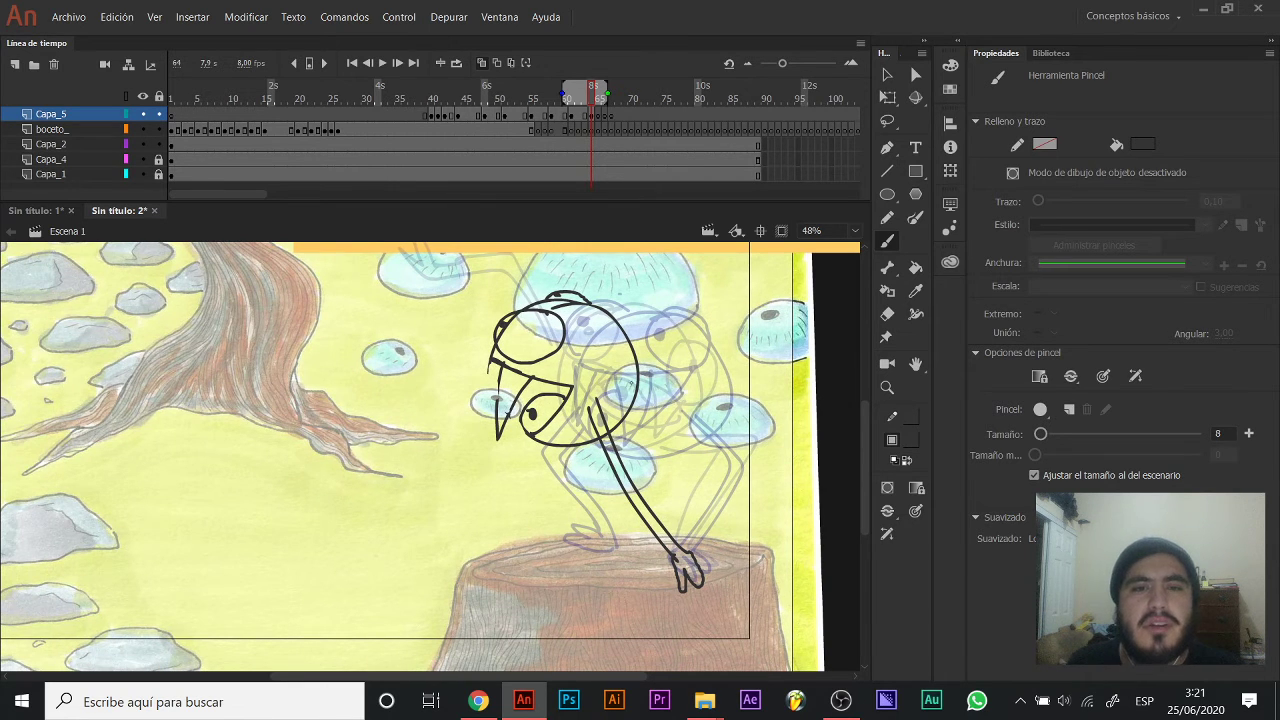
# Draw the frame 64 monster's shorter second leg and foot on the stump, and add a toe to the stretched leg's foot.
pyautogui.moveTo(588, 438); pyautogui.dragTo(607, 541)
pyautogui.hotkey('ctrl', 'z')
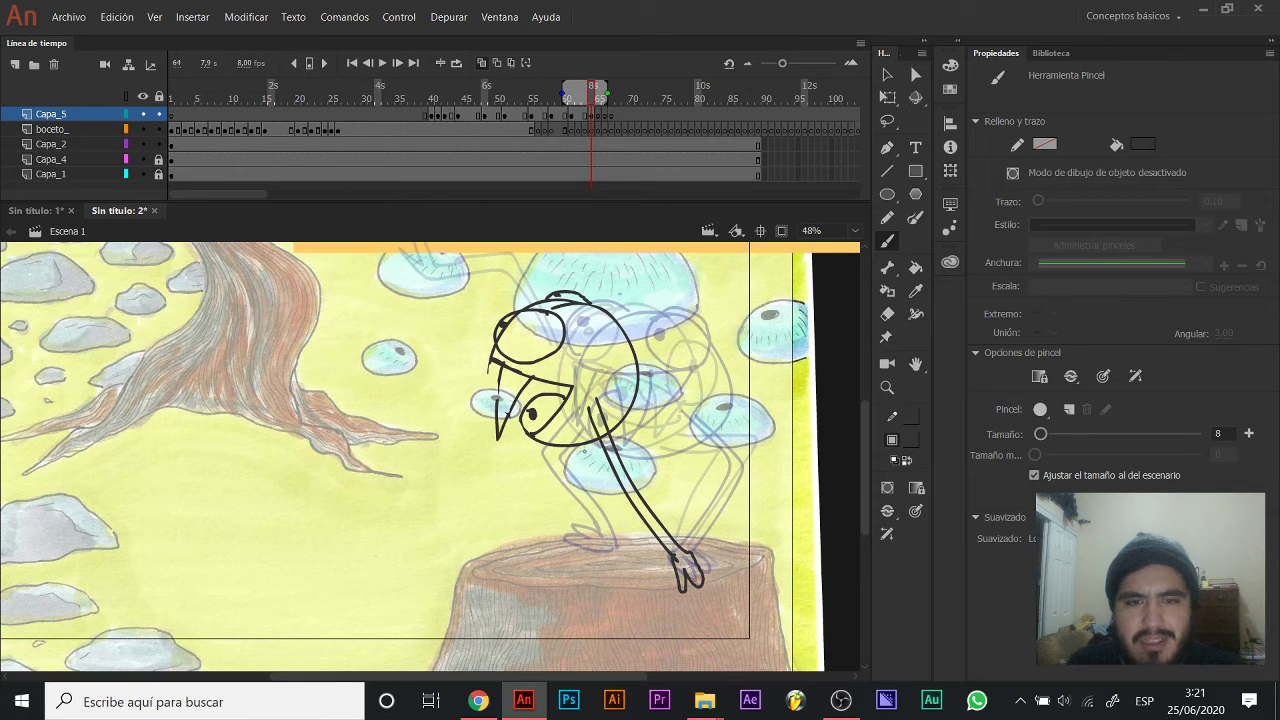
pyautogui.moveTo(583, 441)
pyautogui.mouseDown()
pyautogui.moveTo(595, 541)
pyautogui.moveTo(626, 542)
pyautogui.moveTo(595, 550)
pyautogui.mouseUp()
pyautogui.moveTo(596, 446); pyautogui.dragTo(613, 538)
pyautogui.moveTo(610, 417); pyautogui.dragTo(630, 447)
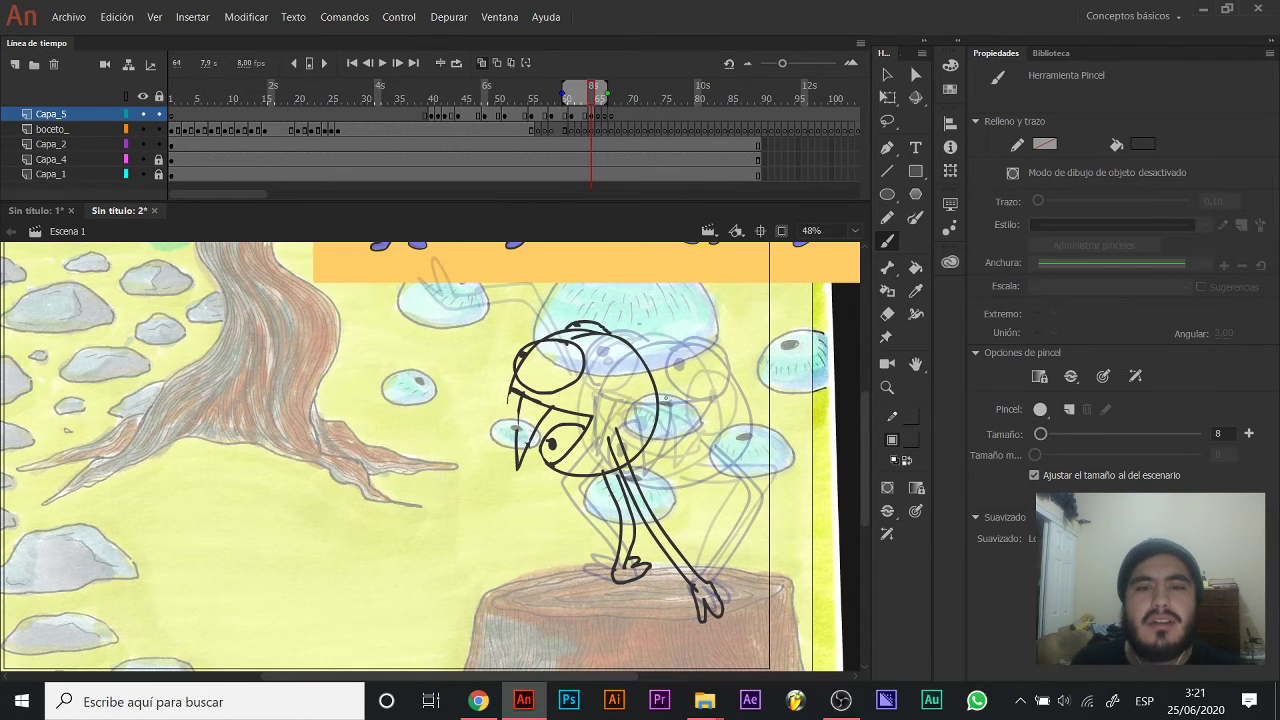
pyautogui.moveTo(704, 585); pyautogui.dragTo(732, 625)
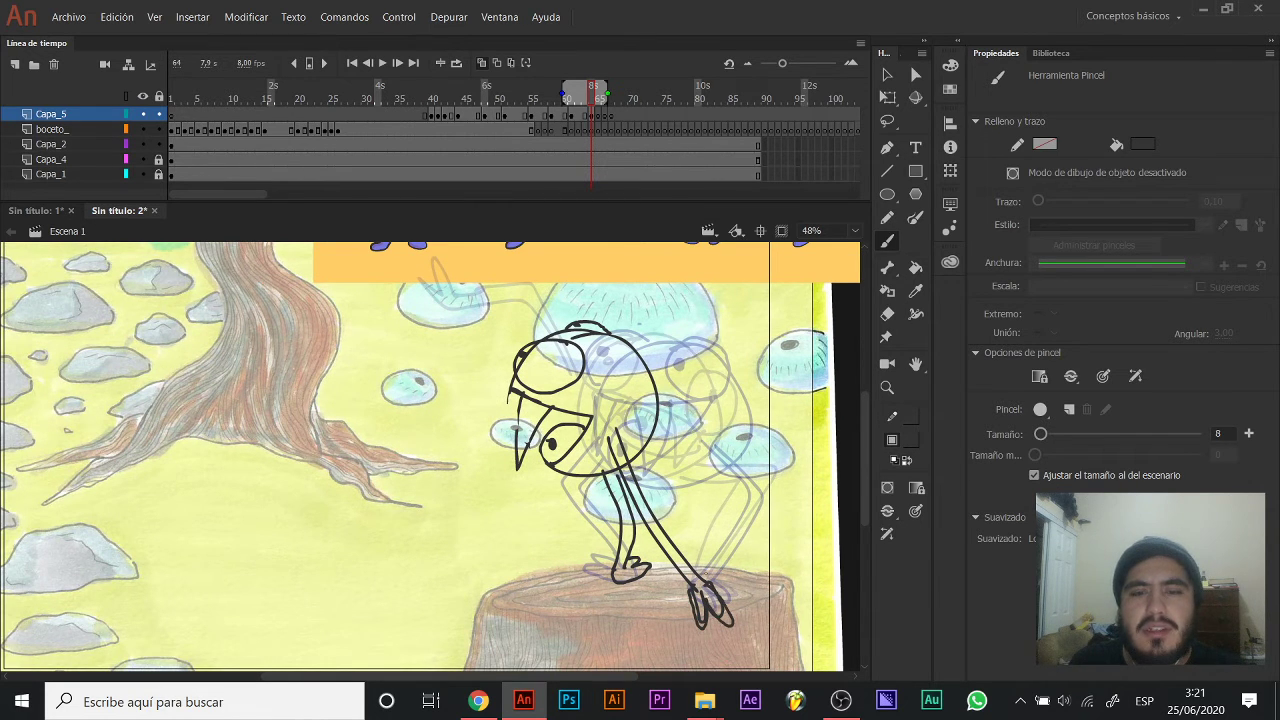
# Hold the frame 64 drawing through frame 65, and on frame 66 draw the monster's tilted head with two eyes, gaping fanged mouth and inner eye.
pyautogui.moveTo(620, 390); pyautogui.dragTo(679, 365)
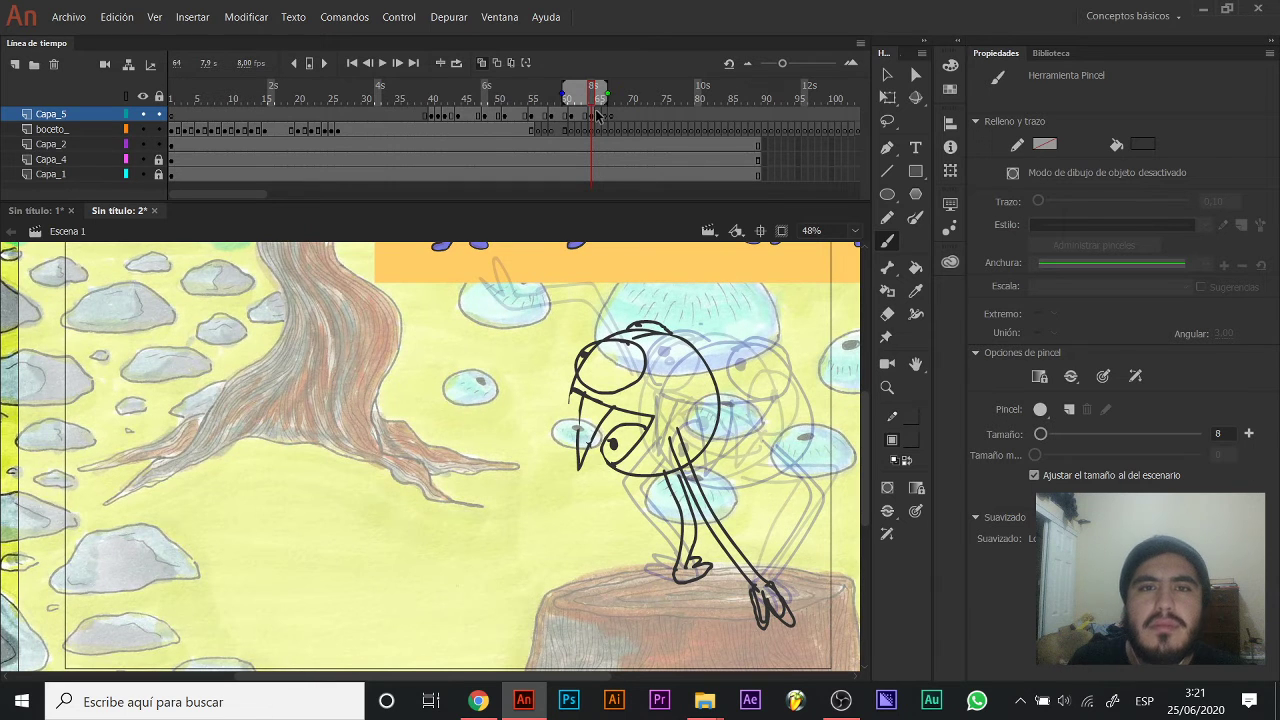
pyautogui.press('.')
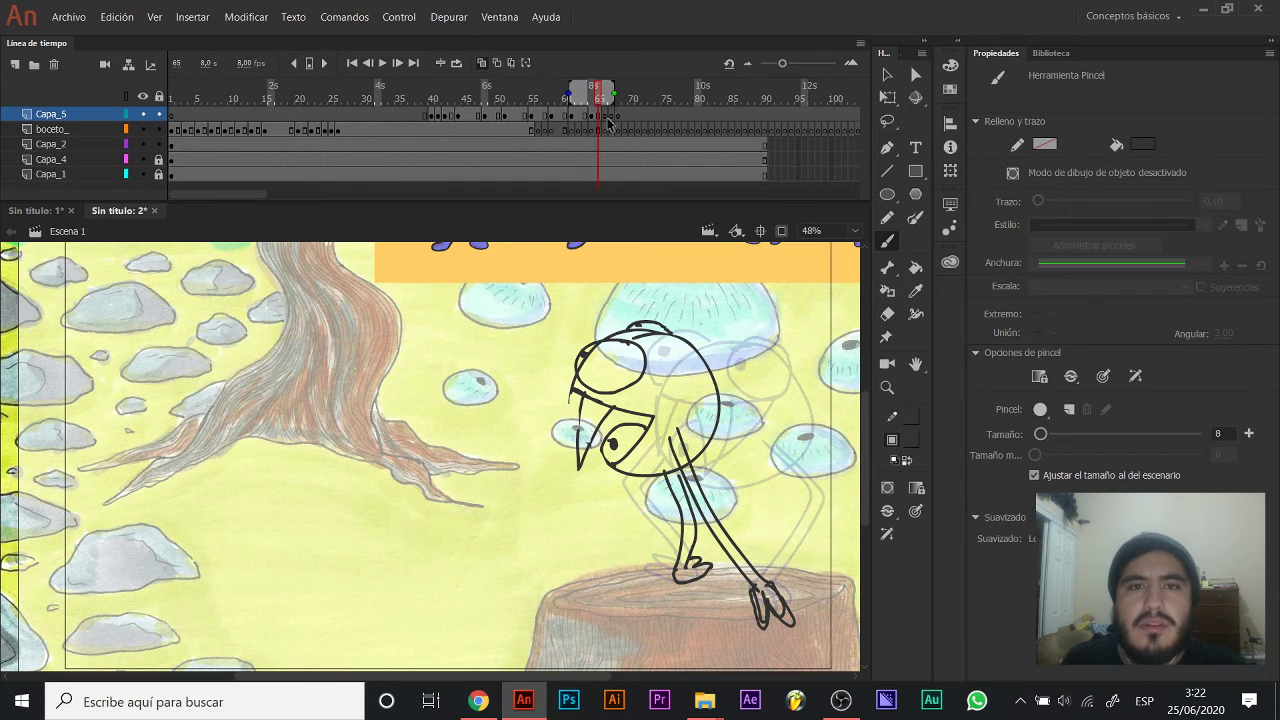
pyautogui.click(604, 117)
pyautogui.moveTo(670, 378)
pyautogui.mouseDown()
pyautogui.moveTo(611, 425)
pyautogui.moveTo(546, 364)
pyautogui.mouseUp()
pyautogui.moveTo(614, 427)
pyautogui.mouseDown()
pyautogui.moveTo(548, 356)
pyautogui.moveTo(634, 320)
pyautogui.moveTo(655, 458)
pyautogui.moveTo(557, 486)
pyautogui.moveTo(611, 430)
pyautogui.moveTo(562, 476)
pyautogui.mouseUp()
pyautogui.moveTo(548, 368)
pyautogui.mouseDown()
pyautogui.moveTo(536, 454)
pyautogui.moveTo(570, 390)
pyautogui.moveTo(518, 445)
pyautogui.moveTo(568, 388)
pyautogui.moveTo(601, 384)
pyautogui.moveTo(562, 374)
pyautogui.moveTo(669, 379)
pyautogui.moveTo(636, 342)
pyautogui.moveTo(611, 345)
pyautogui.moveTo(596, 411)
pyautogui.moveTo(629, 378)
pyautogui.mouseUp()
pyautogui.hotkey('ctrl', 'z')
pyautogui.hotkey('ctrl', 'z')
# Draw the frame 66 monster's long slanted leg and shorter second leg with their feet on the stump.
pyautogui.moveTo(698, 425)
pyautogui.mouseDown()
pyautogui.moveTo(696, 391)
pyautogui.moveTo(752, 541)
pyautogui.moveTo(675, 405)
pyautogui.mouseUp()
pyautogui.moveTo(712, 460)
pyautogui.mouseDown()
pyautogui.moveTo(686, 454)
pyautogui.moveTo(651, 524)
pyautogui.mouseUp()
pyautogui.moveTo(652, 428)
pyautogui.mouseDown()
pyautogui.moveTo(682, 518)
pyautogui.moveTo(661, 523)
pyautogui.moveTo(678, 515)
pyautogui.mouseUp()
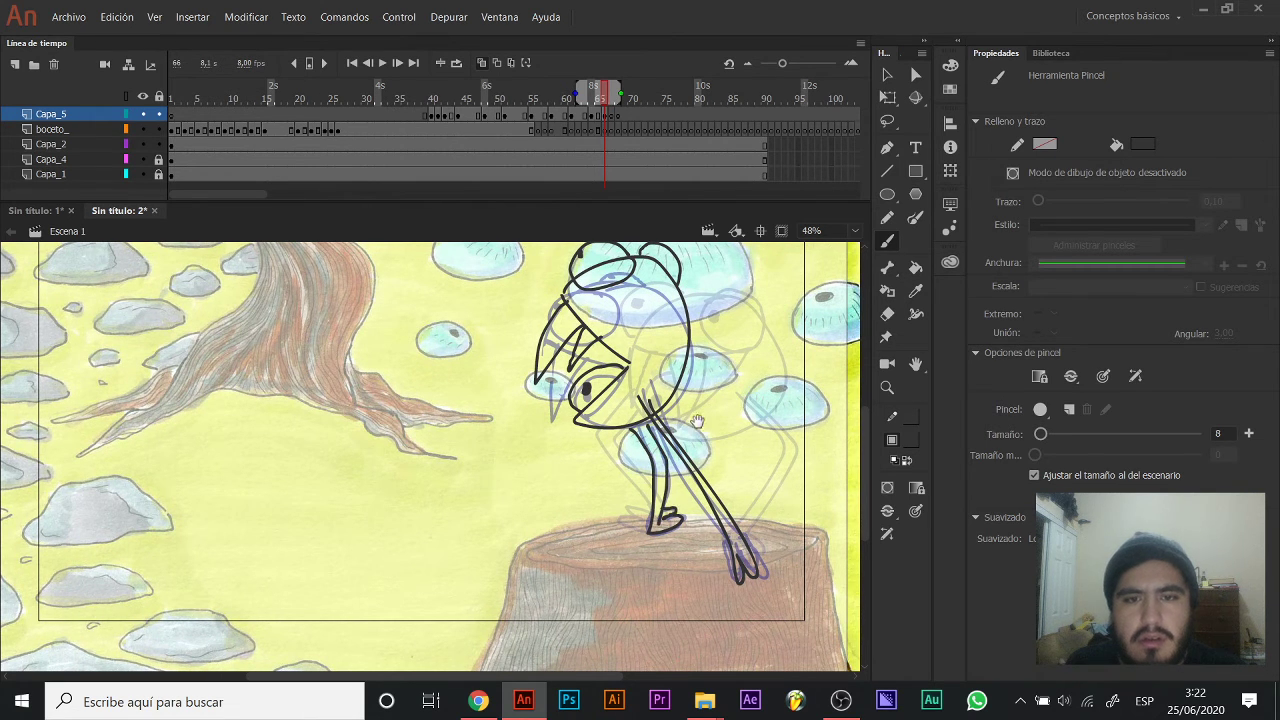
# Hold the frame 66 monster drawing on Capa_5 and Eggo's seated sketch on the boceto_ layer through frame 70.
pyautogui.moveTo(678, 347); pyautogui.dragTo(706, 409)
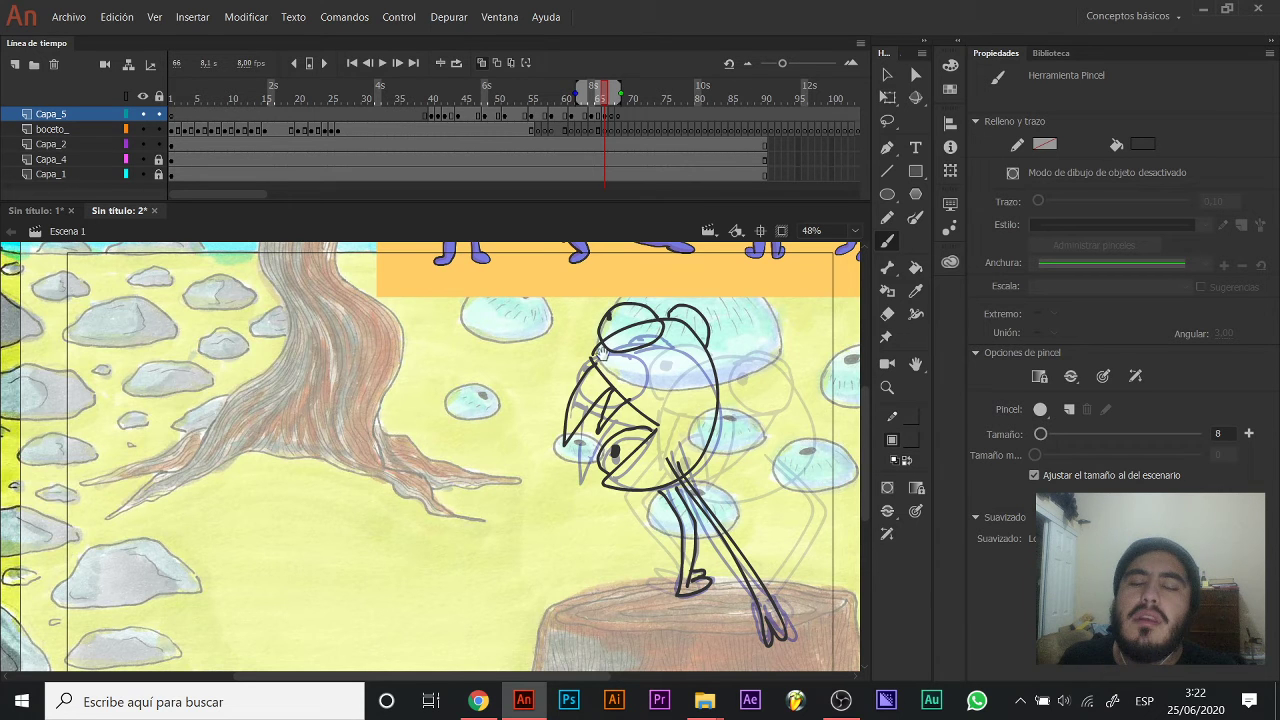
pyautogui.moveTo(603, 352); pyautogui.dragTo(625, 374)
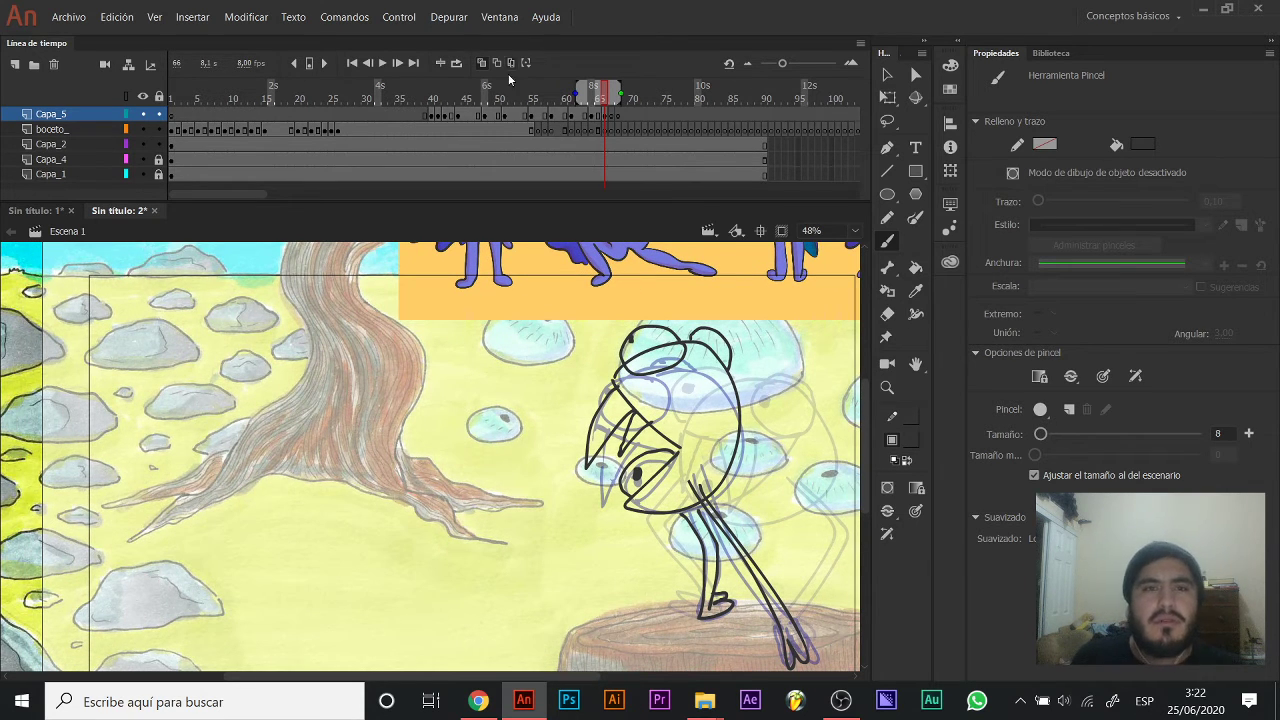
pyautogui.click(531, 130)
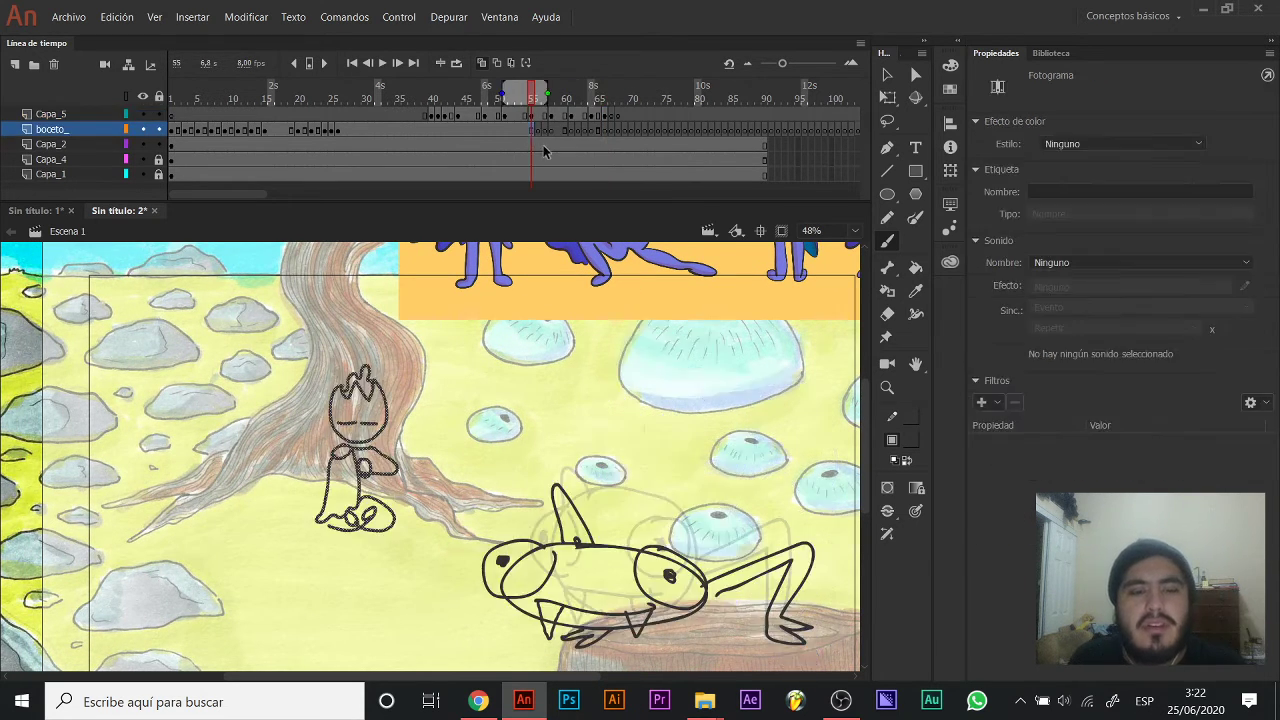
pyautogui.moveTo(563, 88)
pyautogui.mouseDown()
pyautogui.moveTo(604, 88)
pyautogui.moveTo(624, 124)
pyautogui.mouseUp()
pyautogui.click(606, 121)
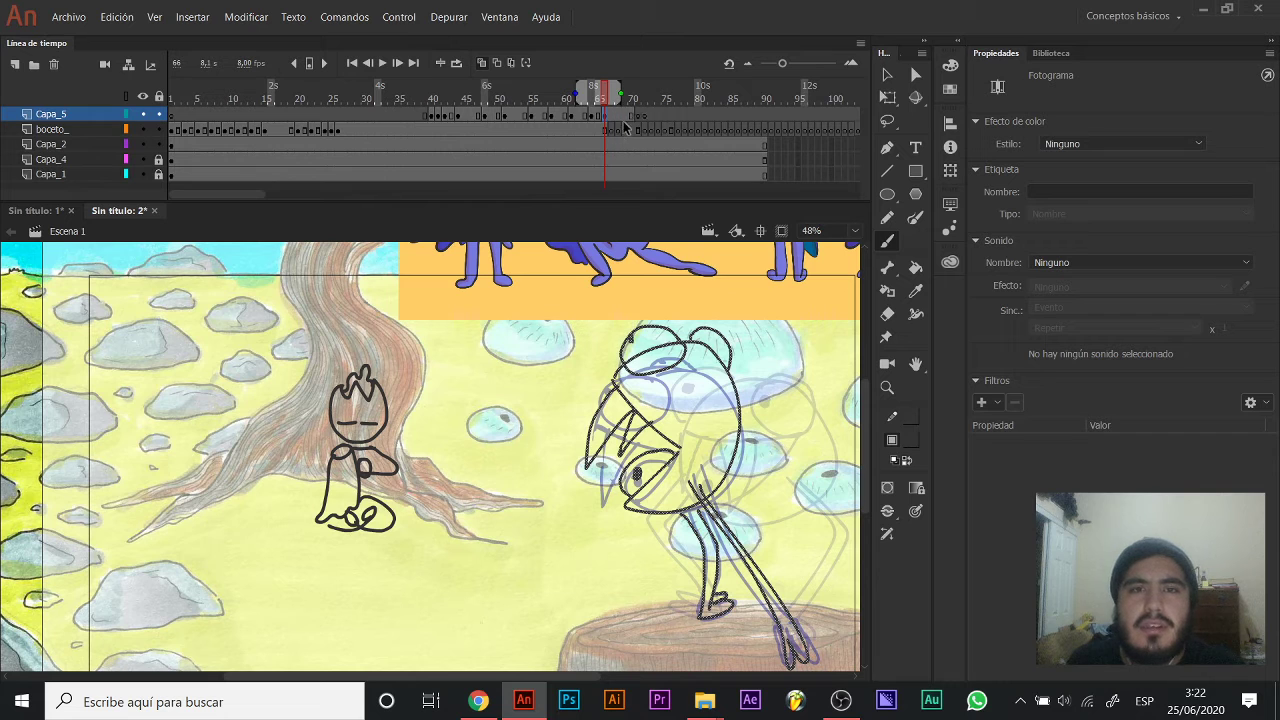
pyautogui.click(608, 130)
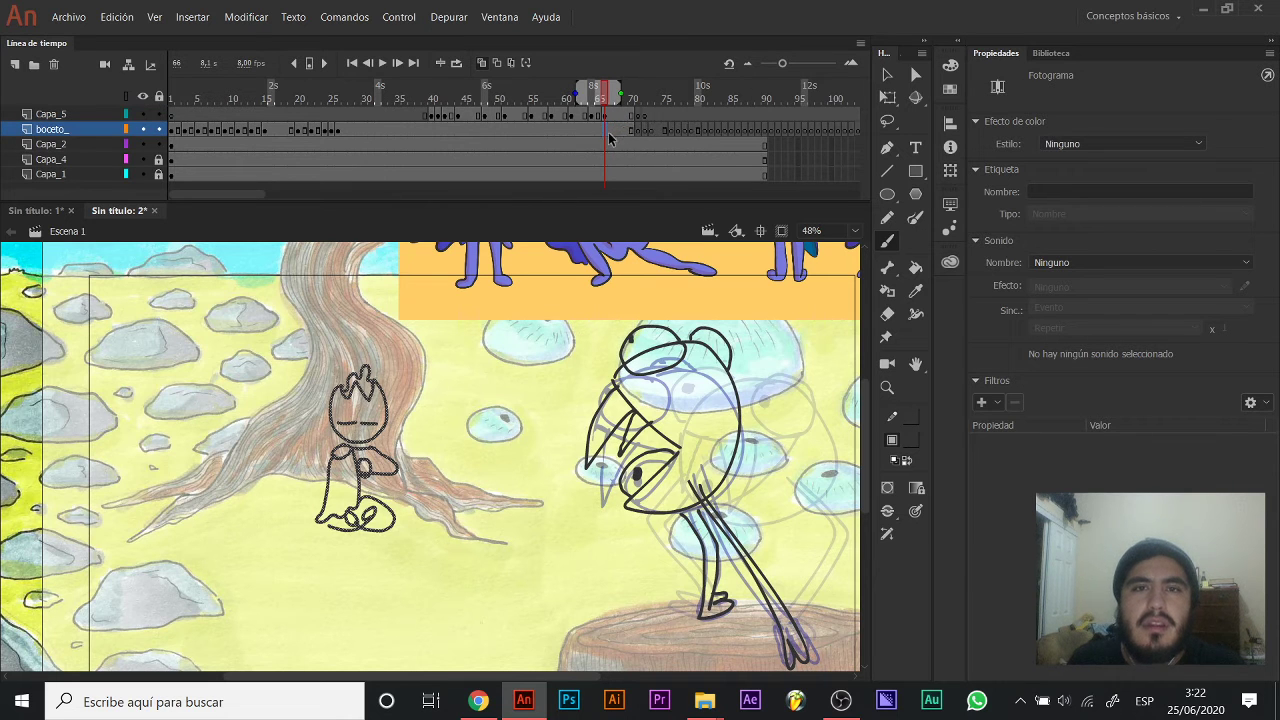
# Insert a keyframe at frame 61 on the boceto_ layer and delete Eggo's two closed-eye lines.
pyautogui.moveTo(567, 92)
pyautogui.mouseDown()
pyautogui.moveTo(529, 90)
pyautogui.moveTo(574, 92)
pyautogui.mouseUp()
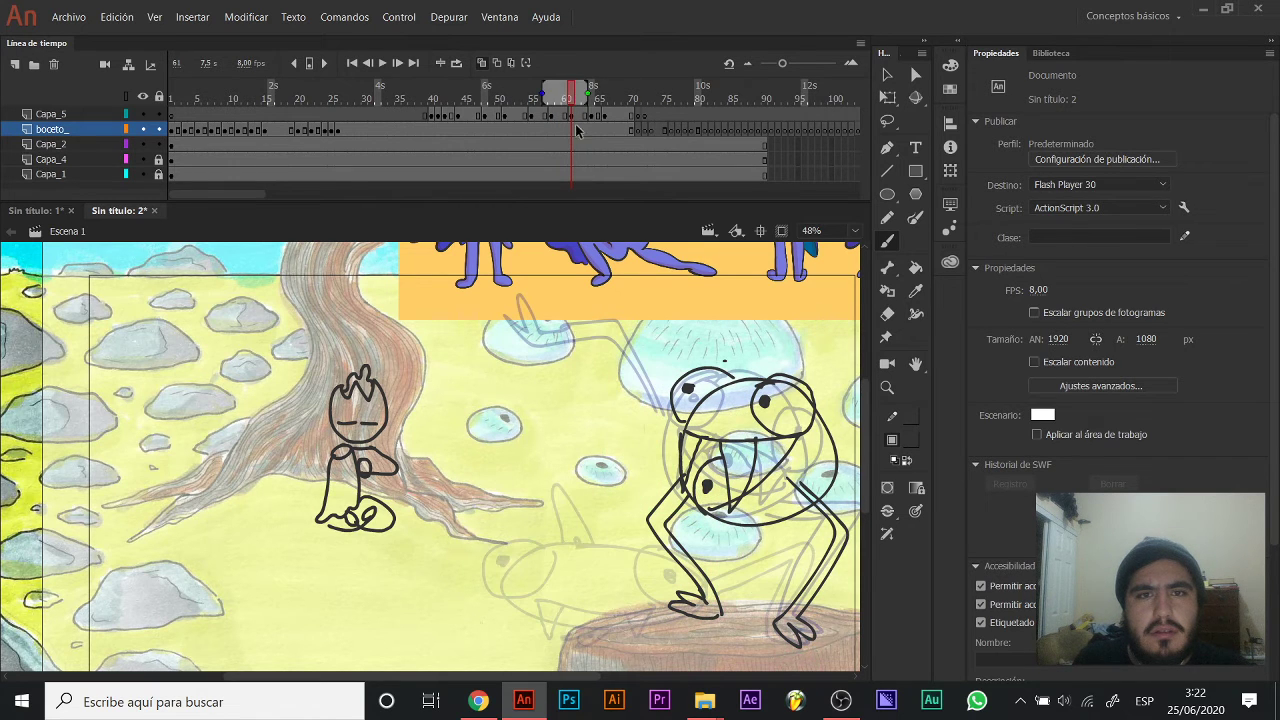
pyautogui.click(572, 135)
pyautogui.press('F6')
pyautogui.press('z')
pyautogui.click(354, 432)
pyautogui.click(391, 409)
pyautogui.moveTo(467, 387); pyautogui.dragTo(433, 314)
pyautogui.press('v')
pyautogui.click(481, 400)
pyautogui.click(487, 436)
pyautogui.press('Delete')
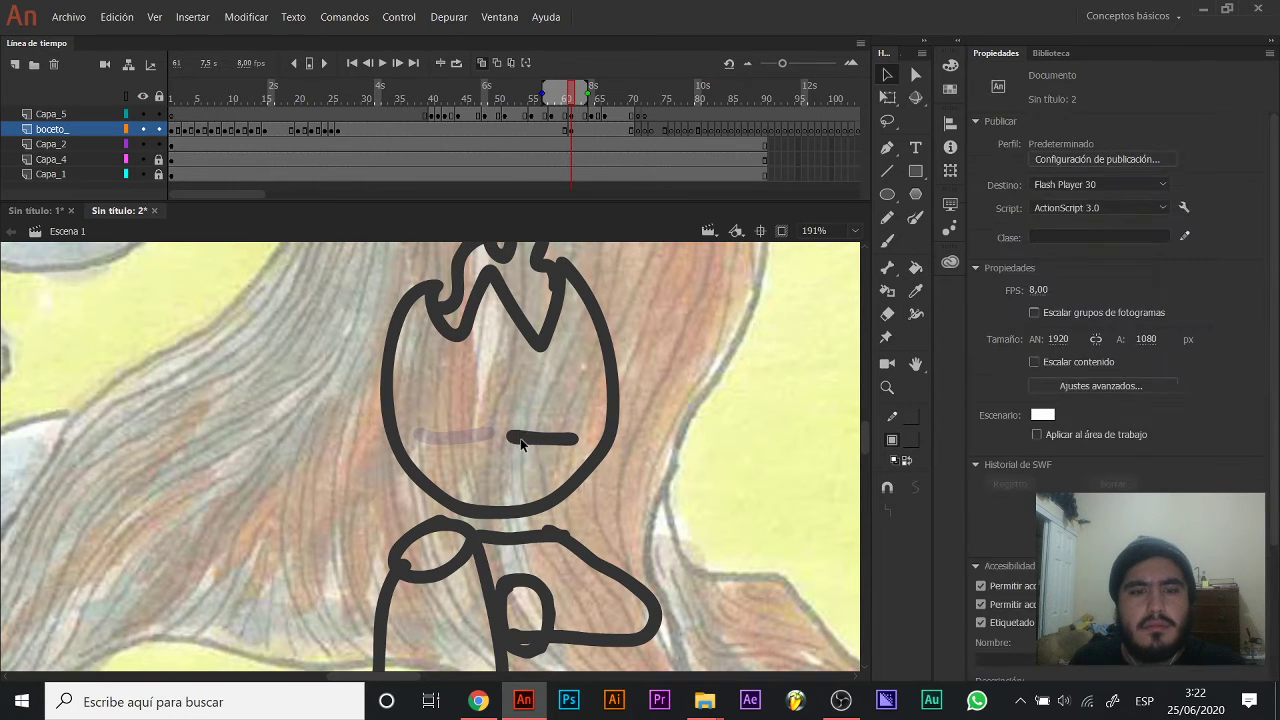
pyautogui.click(524, 439)
pyautogui.press('Delete')
# Draw two open slanted eyes on Eggo's face and a taller flame above the head on frame 61.
pyautogui.press('y')
pyautogui.moveTo(423, 403)
pyautogui.mouseDown()
pyautogui.moveTo(454, 421)
pyautogui.moveTo(424, 403)
pyautogui.mouseUp()
pyautogui.moveTo(556, 411)
pyautogui.mouseDown()
pyautogui.moveTo(566, 416)
pyautogui.moveTo(550, 411)
pyautogui.mouseUp()
pyautogui.moveTo(521, 246)
pyautogui.mouseDown()
pyautogui.moveTo(532, 432)
pyautogui.moveTo(460, 480)
pyautogui.moveTo(490, 410)
pyautogui.moveTo(541, 460)
pyautogui.moveTo(540, 375)
pyautogui.moveTo(465, 440)
pyautogui.mouseUp()
pyautogui.press('e')
pyautogui.press('y')
pyautogui.moveTo(455, 490)
pyautogui.mouseDown()
pyautogui.moveTo(477, 348)
pyautogui.moveTo(503, 345)
pyautogui.moveTo(546, 400)
pyautogui.moveTo(562, 476)
pyautogui.mouseUp()
pyautogui.press('z')
pyautogui.keyDown('alt'); pyautogui.click(511, 462); pyautogui.keyUp('alt')
pyautogui.moveTo(495, 552); pyautogui.dragTo(501, 370)
pyautogui.keyDown('alt'); pyautogui.click(495, 431); pyautogui.keyUp('alt')
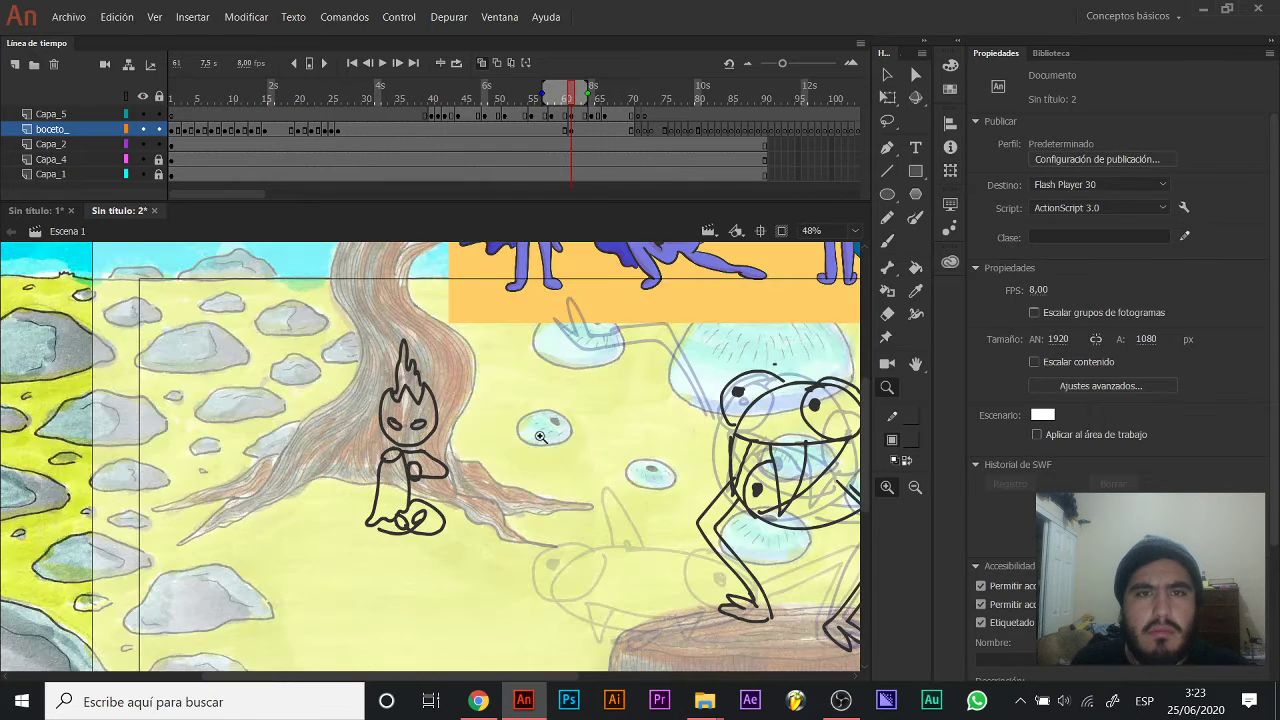
# Play back the animation and insert one extra frame at frame 60 across all layers, delaying Eggo's open-eyed pose.
pyautogui.moveTo(525, 432); pyautogui.dragTo(445, 446)
pyautogui.press('v')
pyautogui.moveTo(475, 106); pyautogui.dragTo(381, 107)
pyautogui.press('Return')
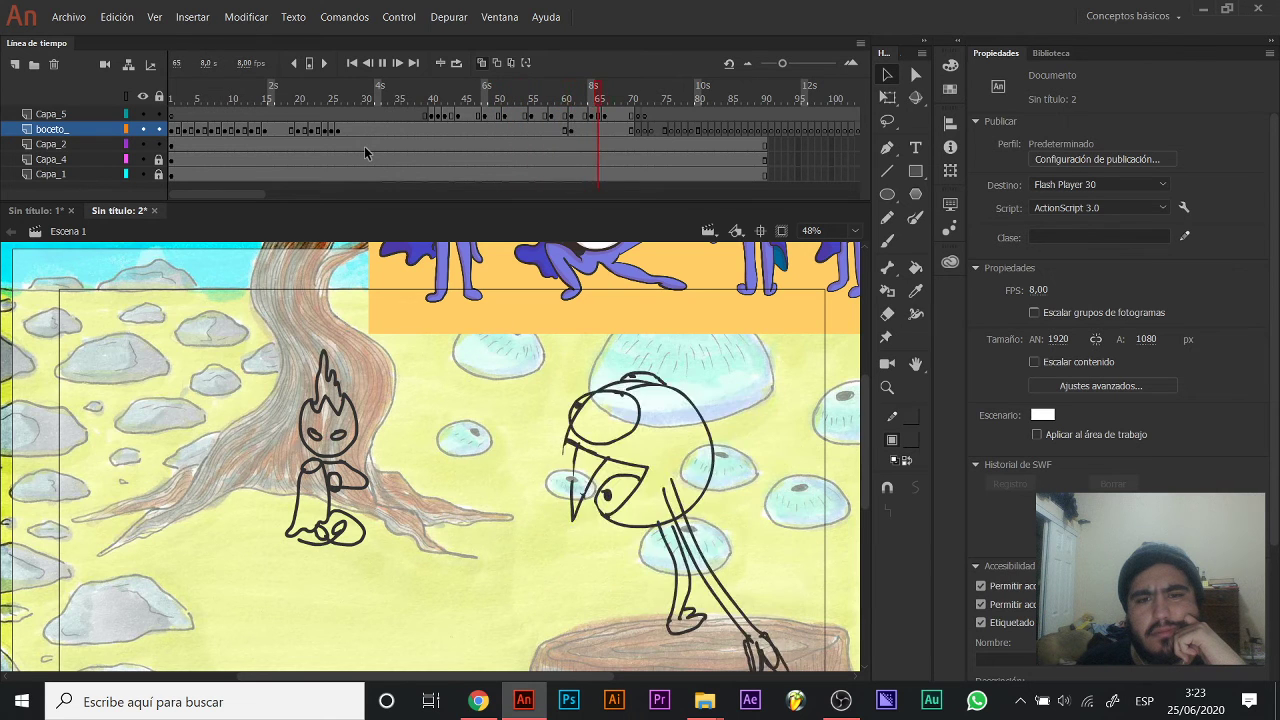
pyautogui.moveTo(562, 95); pyautogui.dragTo(566, 138)
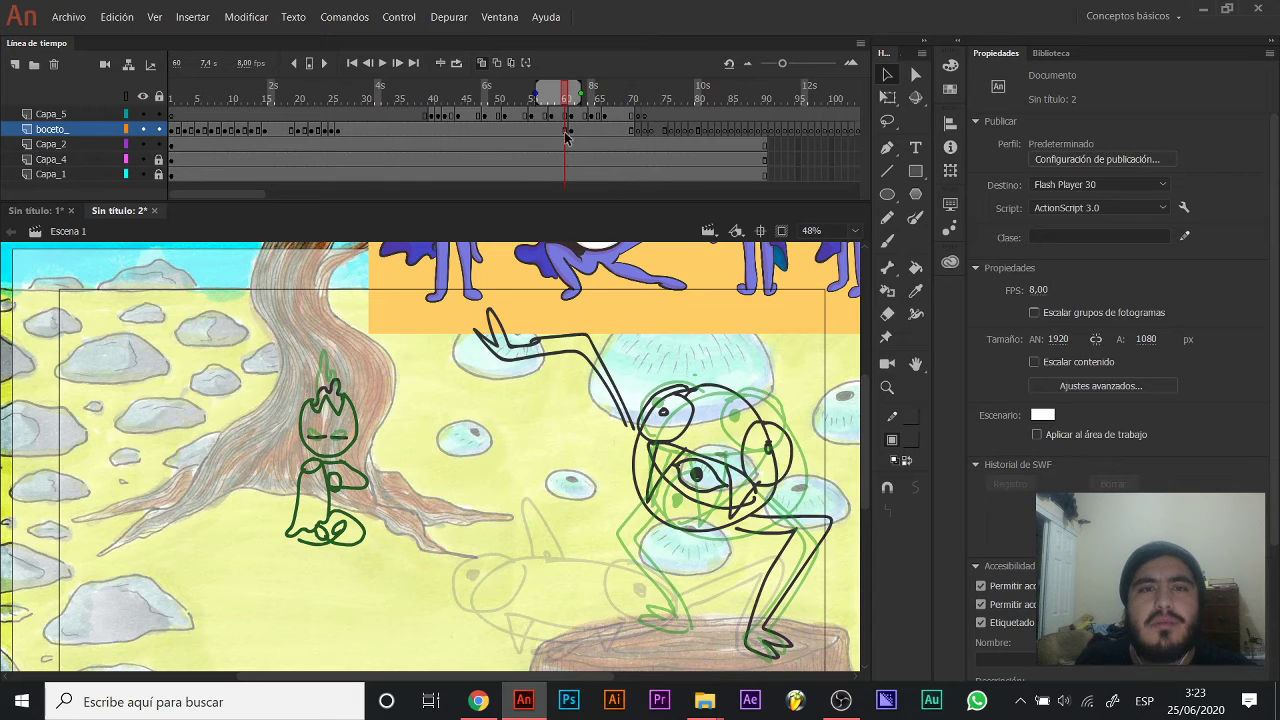
pyautogui.press('F5')
pyautogui.press('F5')
pyautogui.press('F5')
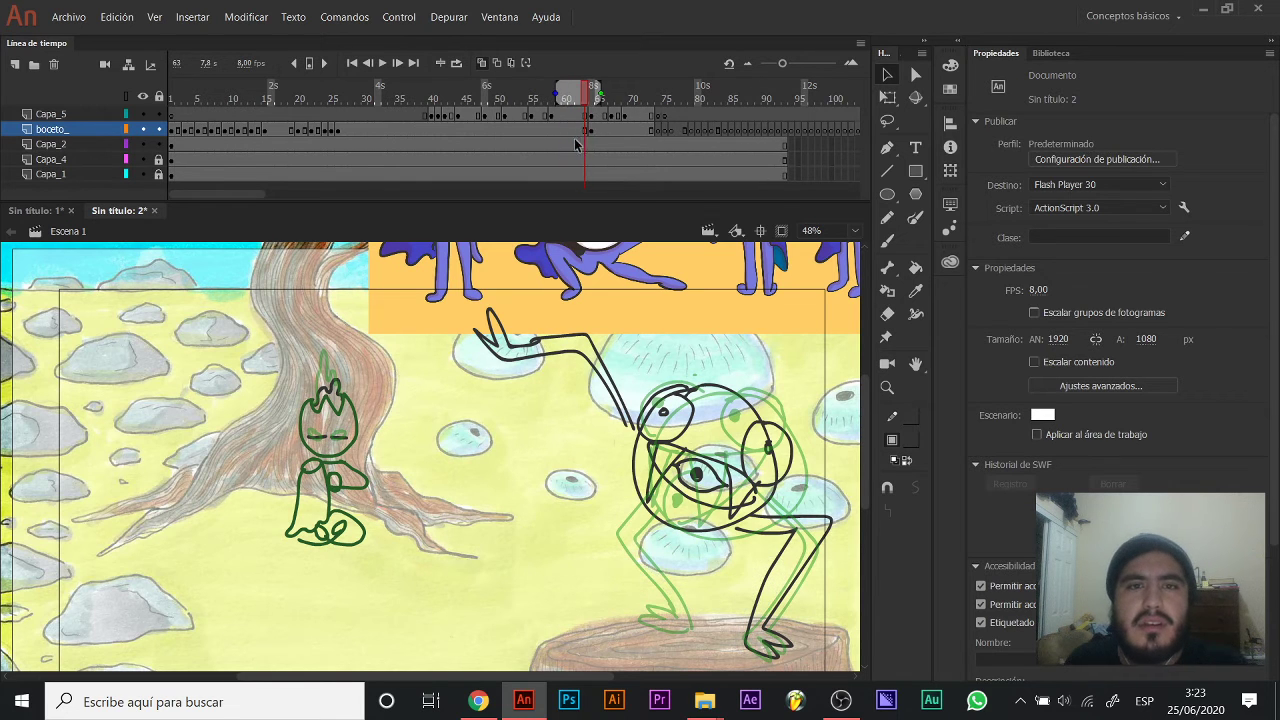
pyautogui.click(581, 130)
pyautogui.click(572, 131)
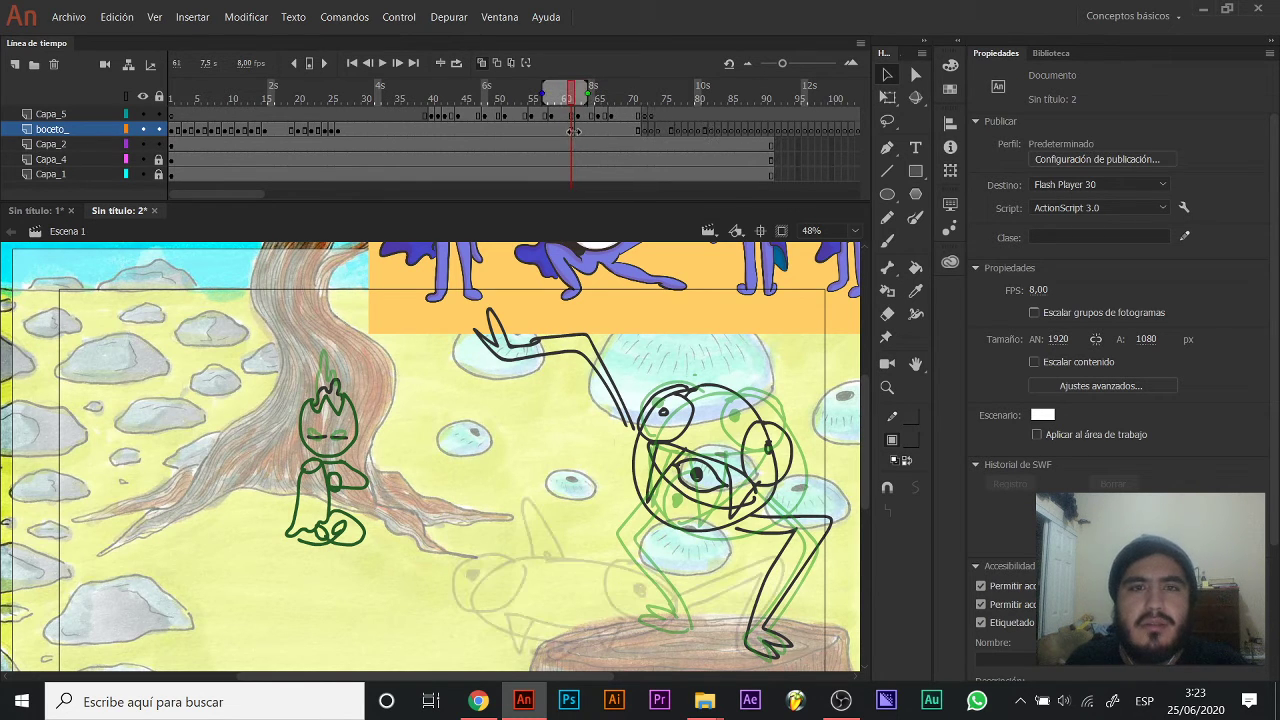
# Extend Eggo's closed-eye drawing on the boceto_ layer through frame 75.
pyautogui.moveTo(574, 138); pyautogui.dragTo(643, 142)
pyautogui.press('F5')
pyautogui.press('F5')
pyautogui.press('F5')
pyautogui.press('F5')
# Hold the monster's final leaning drawing on Capa_5 through frame 80 and play back the timing.
pyautogui.click(639, 117)
pyautogui.press('F5')
pyautogui.press('F5')
pyautogui.press('F5')
pyautogui.press('F5')
pyautogui.press('F5')
pyautogui.press('F5')
pyautogui.press('F5')
pyautogui.press('F5')
pyautogui.press('F5')
pyautogui.moveTo(573, 98); pyautogui.dragTo(430, 78)
pyautogui.press('Return')
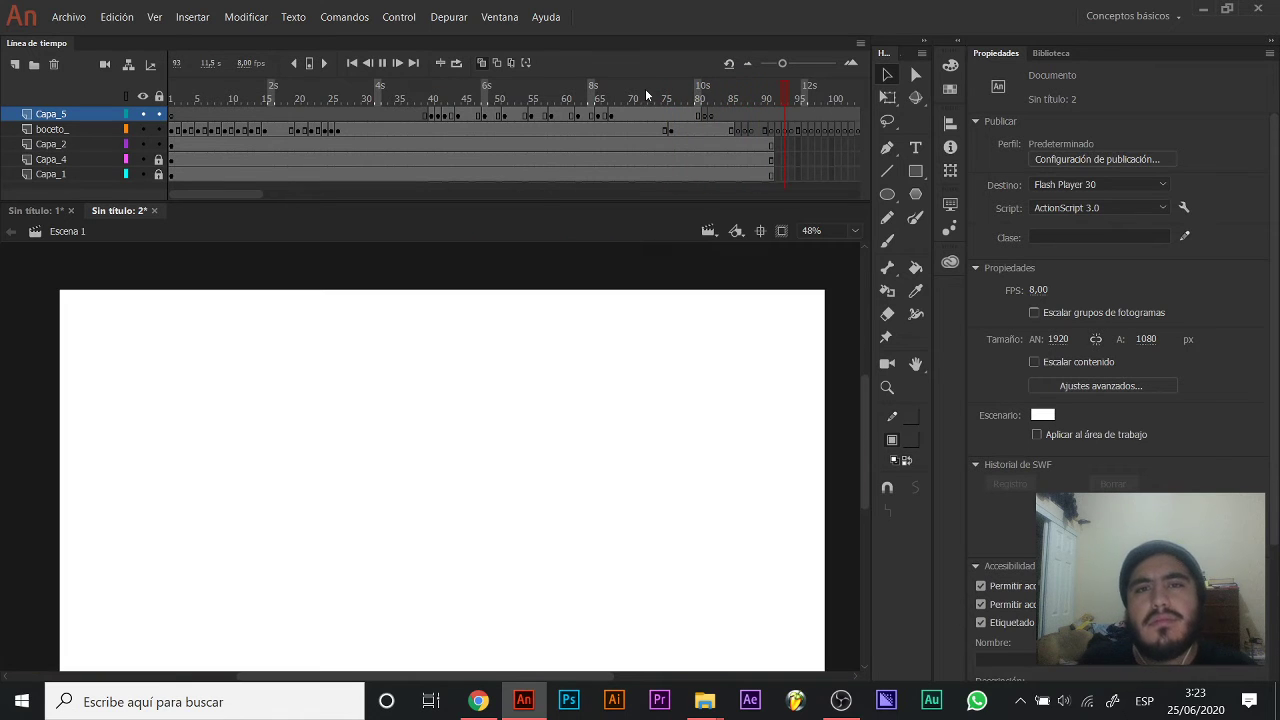
# Extend the monster's held drawing on Capa_5 to frame 87 and Eggo's open-eyed sketch on boceto_ to frame 88.
pyautogui.click(668, 93)
pyautogui.moveTo(668, 93); pyautogui.dragTo(705, 95)
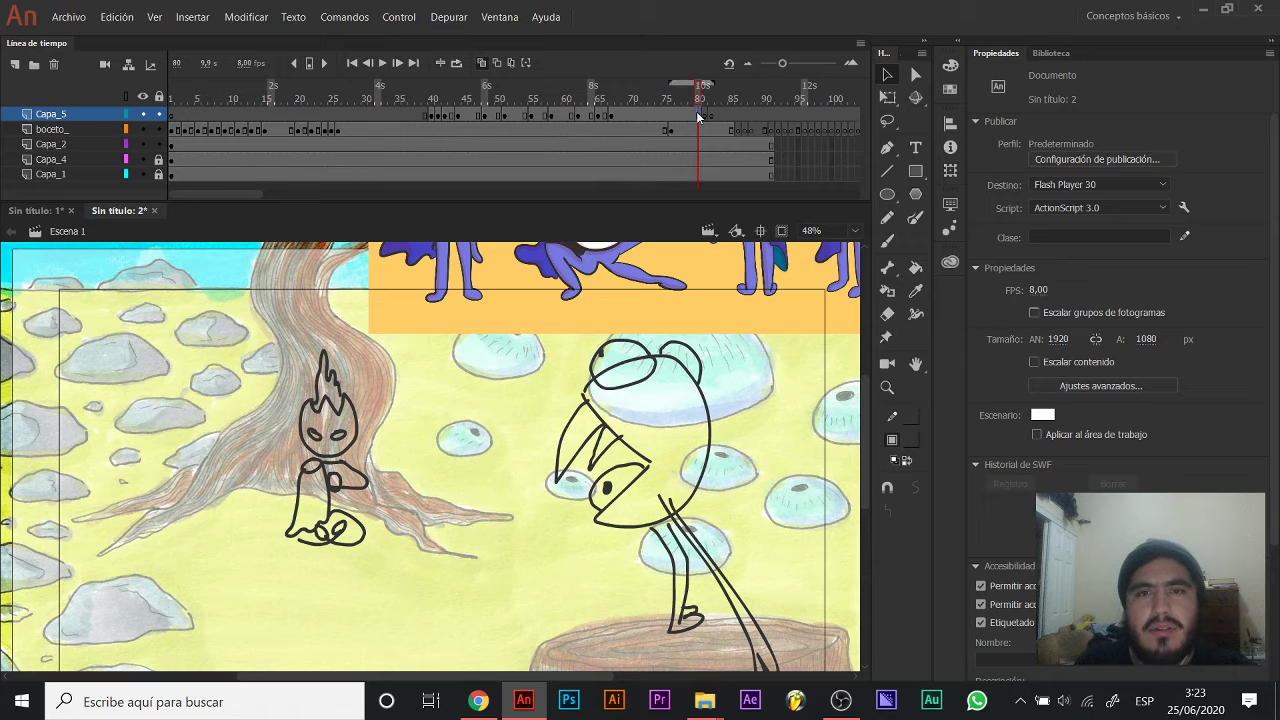
pyautogui.click(697, 114)
pyautogui.press('F5')
pyautogui.press('F5')
pyautogui.press('F5')
pyautogui.press('F5')
pyautogui.press('F5')
pyautogui.click(731, 131)
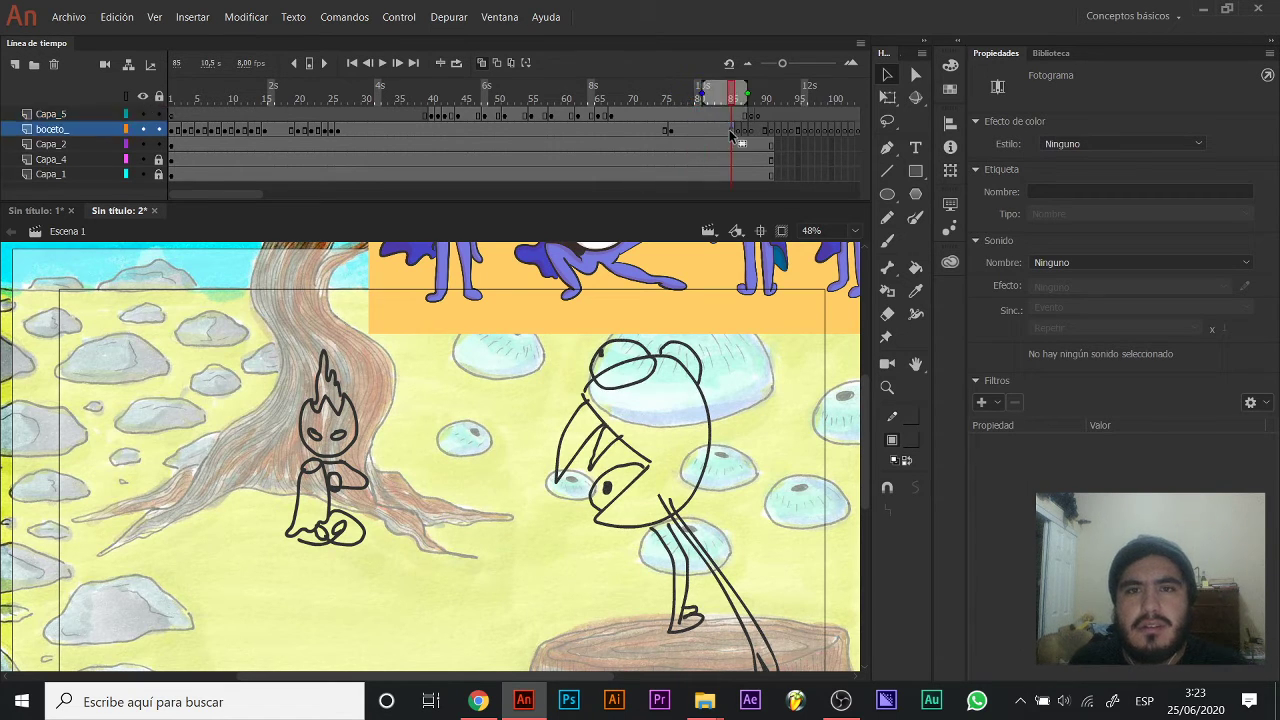
pyautogui.click(684, 412)
pyautogui.moveTo(684, 412); pyautogui.dragTo(604, 392)
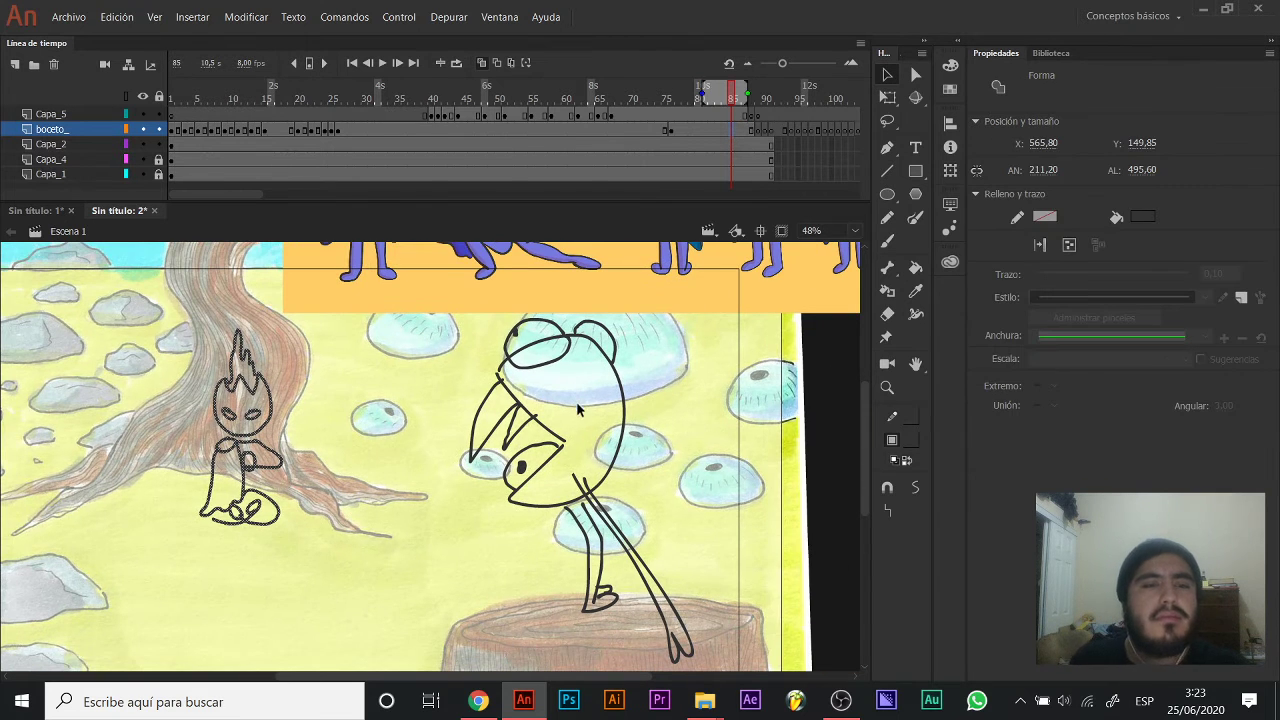
# Insert a keyframe at frame 83 on the boceto_ layer and erase Eggo's bent arm.
pyautogui.press('b')
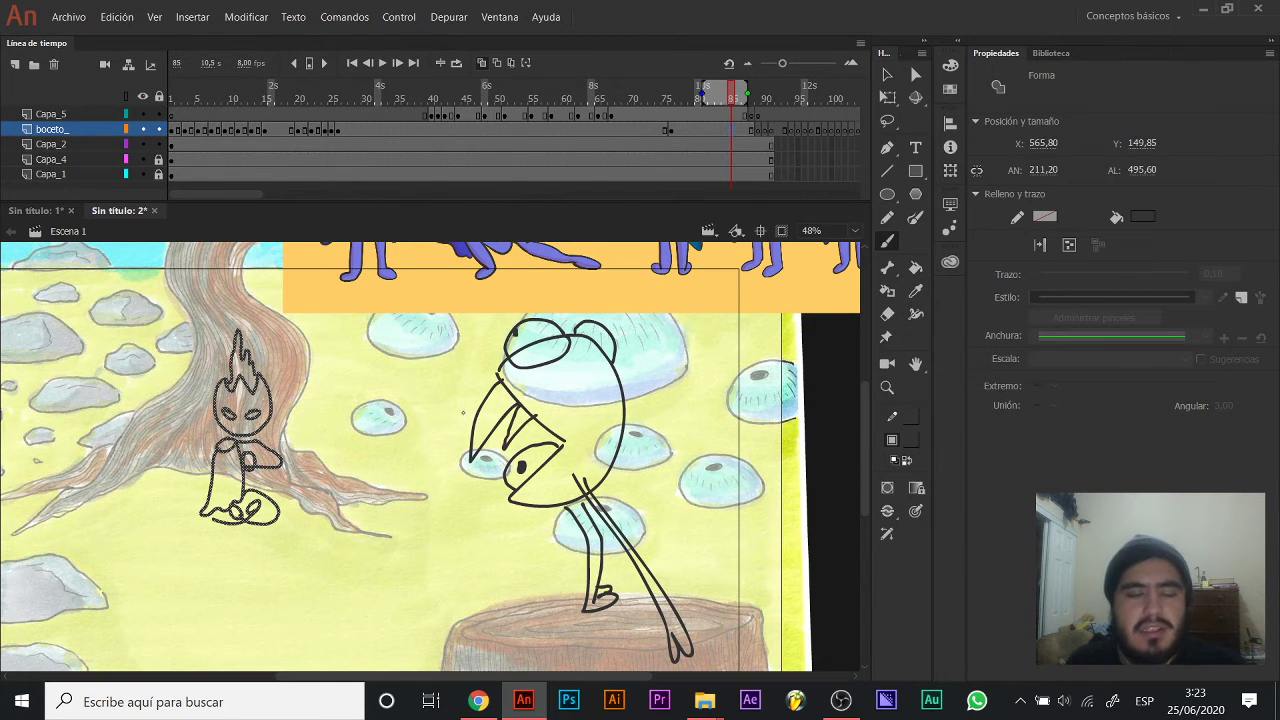
pyautogui.moveTo(412, 412); pyautogui.dragTo(458, 416)
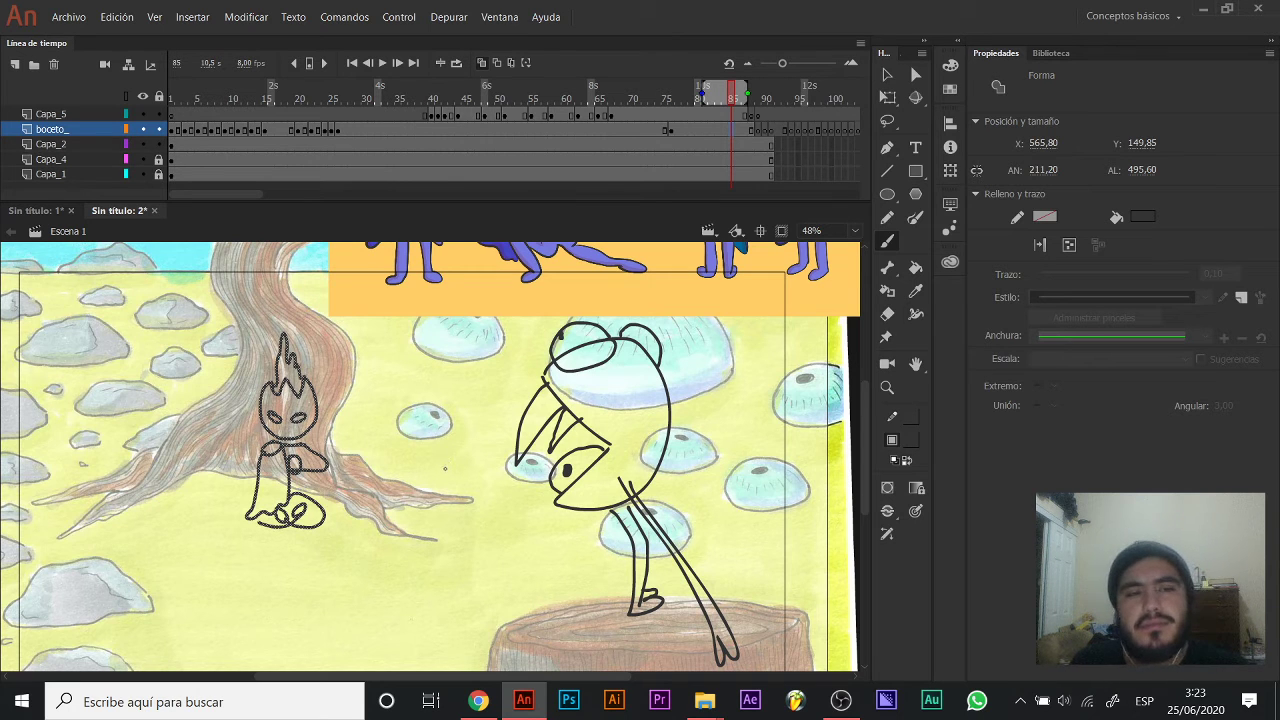
pyautogui.moveTo(702, 344); pyautogui.dragTo(658, 352)
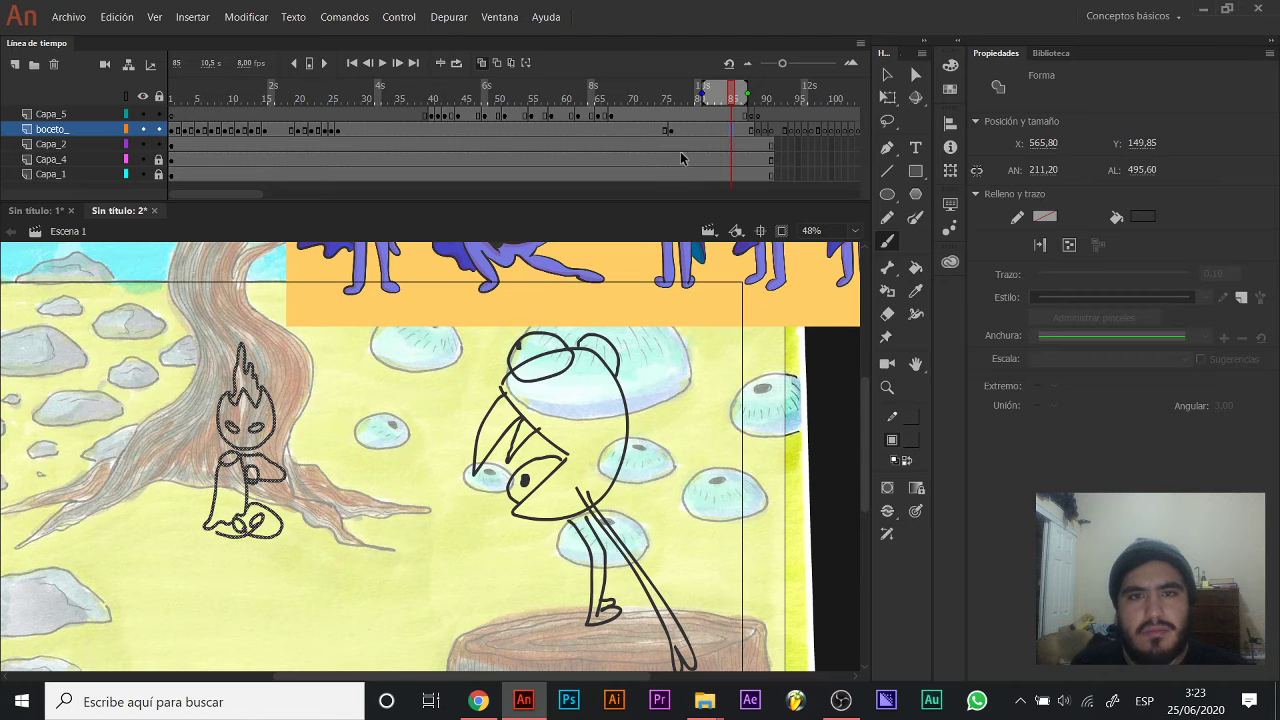
pyautogui.click(727, 132)
pyautogui.moveTo(714, 134)
pyautogui.mouseDown()
pyautogui.moveTo(616, 87)
pyautogui.moveTo(711, 95)
pyautogui.moveTo(716, 135)
pyautogui.mouseUp()
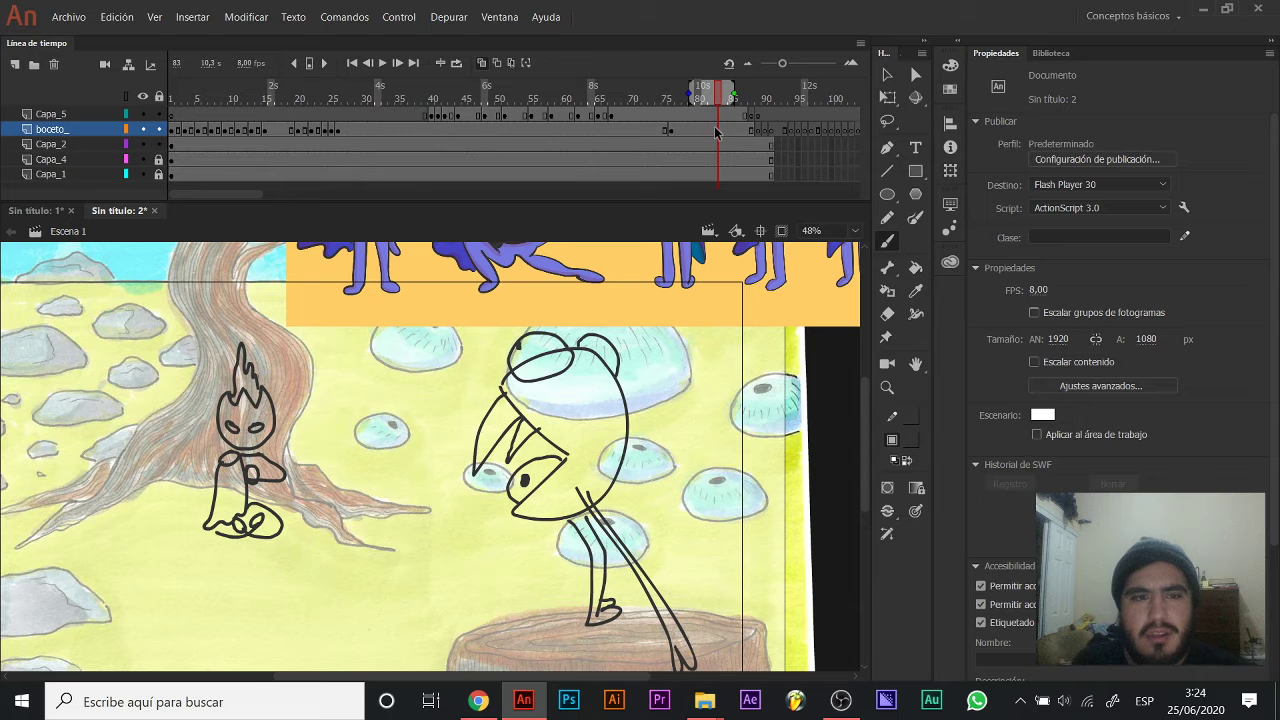
pyautogui.click(716, 133)
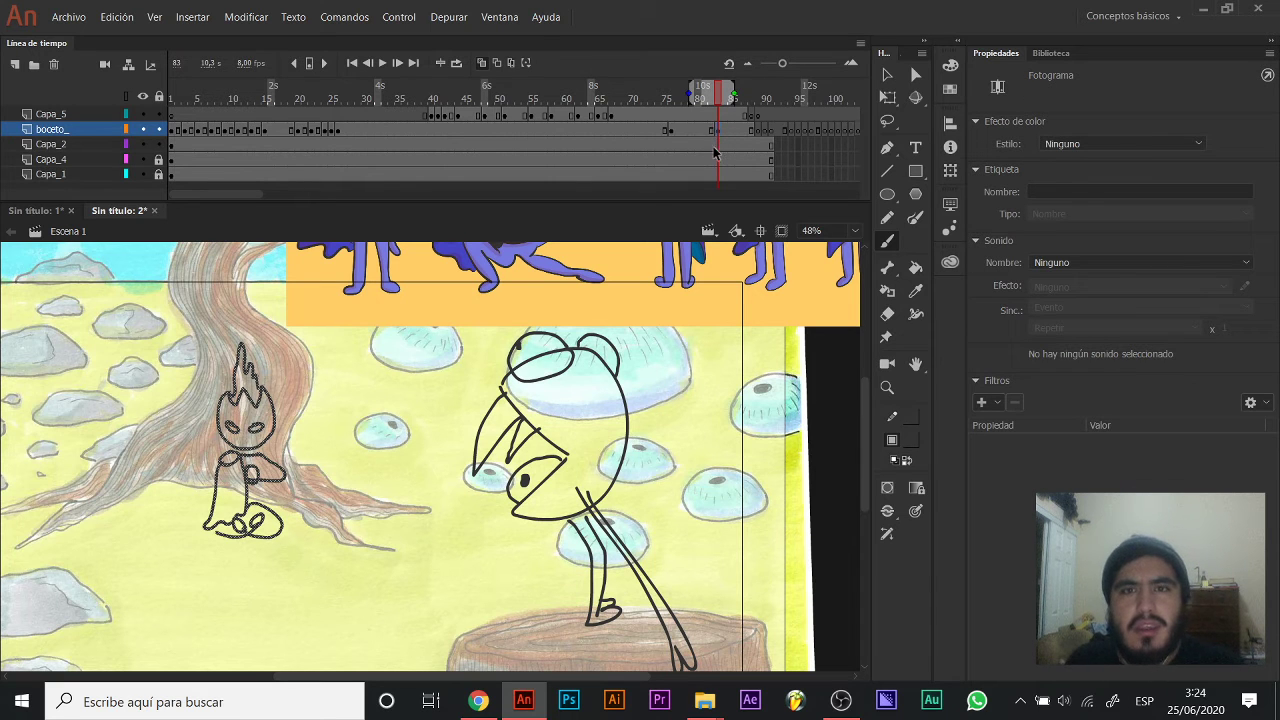
pyautogui.click(327, 479)
pyautogui.press('e')
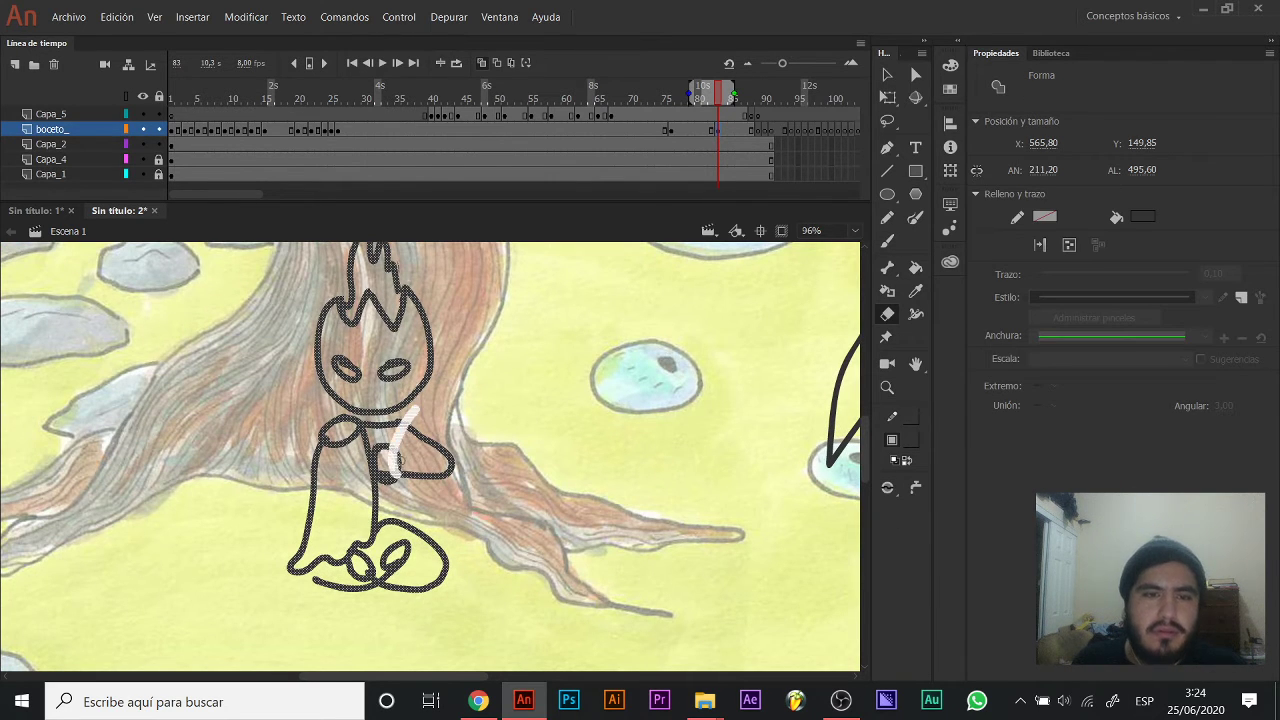
pyautogui.moveTo(383, 465)
pyautogui.mouseDown()
pyautogui.moveTo(405, 441)
pyautogui.moveTo(400, 477)
pyautogui.moveTo(380, 450)
pyautogui.moveTo(394, 493)
pyautogui.moveTo(422, 416)
pyautogui.moveTo(411, 449)
pyautogui.moveTo(433, 438)
pyautogui.moveTo(431, 479)
pyautogui.moveTo(458, 464)
pyautogui.moveTo(430, 452)
pyautogui.moveTo(441, 462)
pyautogui.moveTo(413, 480)
pyautogui.moveTo(450, 471)
pyautogui.moveTo(407, 454)
pyautogui.moveTo(413, 429)
pyautogui.moveTo(375, 446)
pyautogui.moveTo(385, 485)
pyautogui.moveTo(400, 422)
pyautogui.moveTo(519, 444)
pyautogui.moveTo(517, 379)
pyautogui.moveTo(515, 456)
pyautogui.mouseUp()
# Draw Eggo's arm stretched toward the monster with a raised hand, and complete the torso line on frame 83.
pyautogui.press('b')
pyautogui.moveTo(581, 374)
pyautogui.mouseDown()
pyautogui.moveTo(351, 374)
pyautogui.moveTo(439, 400)
pyautogui.mouseUp()
pyautogui.hotkey('ctrl', 'z')
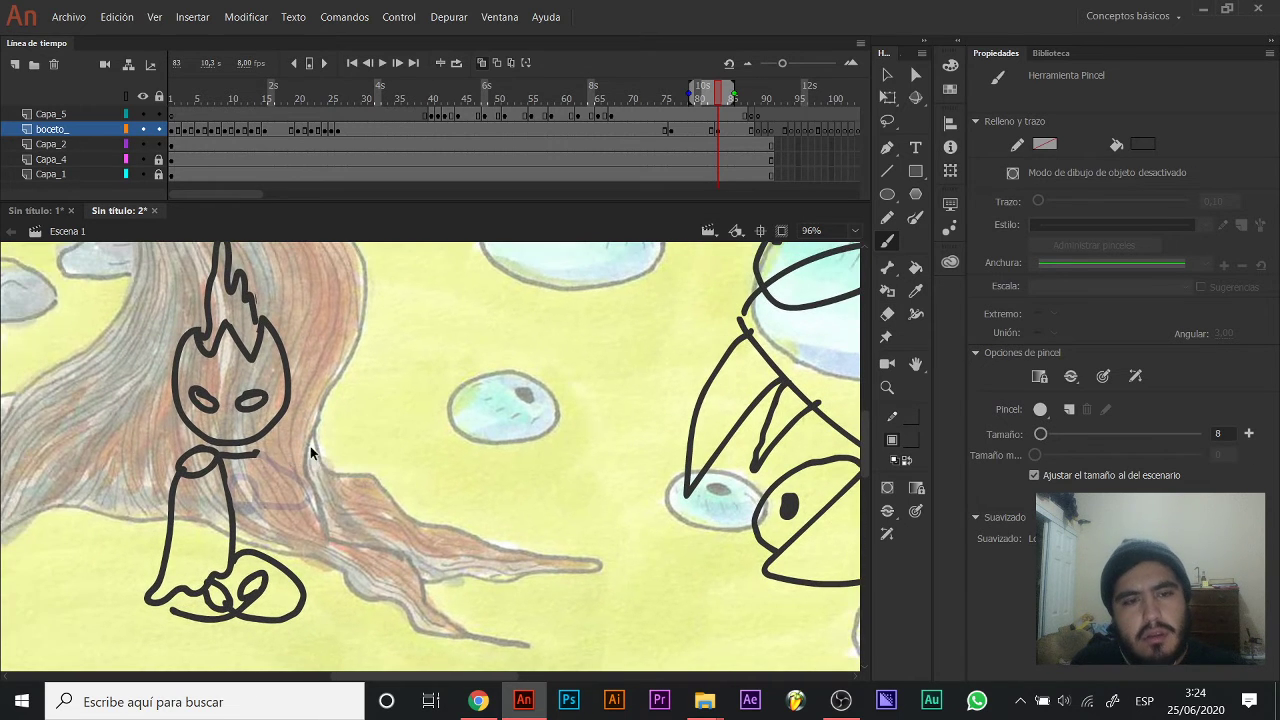
pyautogui.moveTo(278, 462)
pyautogui.mouseDown()
pyautogui.moveTo(352, 491)
pyautogui.moveTo(344, 500)
pyautogui.moveTo(336, 439)
pyautogui.moveTo(355, 439)
pyautogui.moveTo(346, 500)
pyautogui.mouseUp()
pyautogui.moveTo(335, 438)
pyautogui.mouseDown()
pyautogui.moveTo(500, 316)
pyautogui.moveTo(531, 356)
pyautogui.mouseUp()
pyautogui.moveTo(435, 373); pyautogui.dragTo(443, 458)
pyautogui.moveTo(442, 349); pyautogui.dragTo(443, 409)
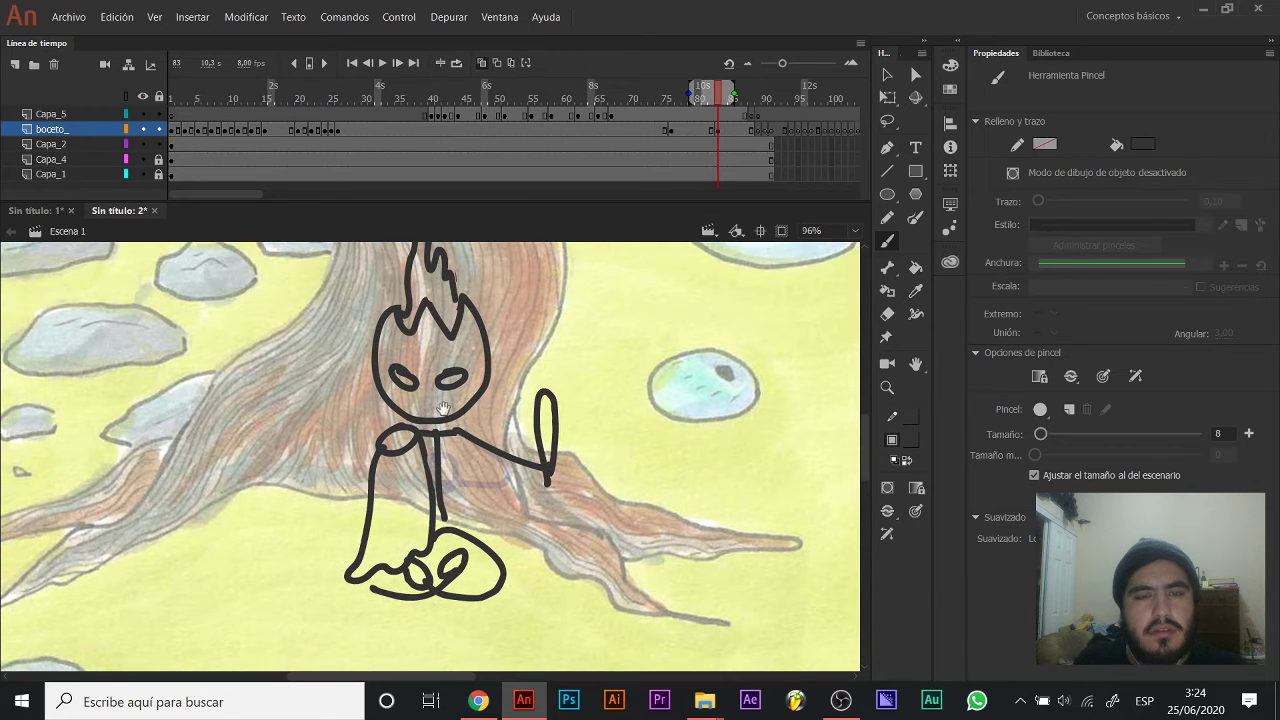
# Delete Eggo's flame on frame 83 and redraw it rising in a tall, jagged shape from the head.
pyautogui.moveTo(424, 296); pyautogui.dragTo(401, 418)
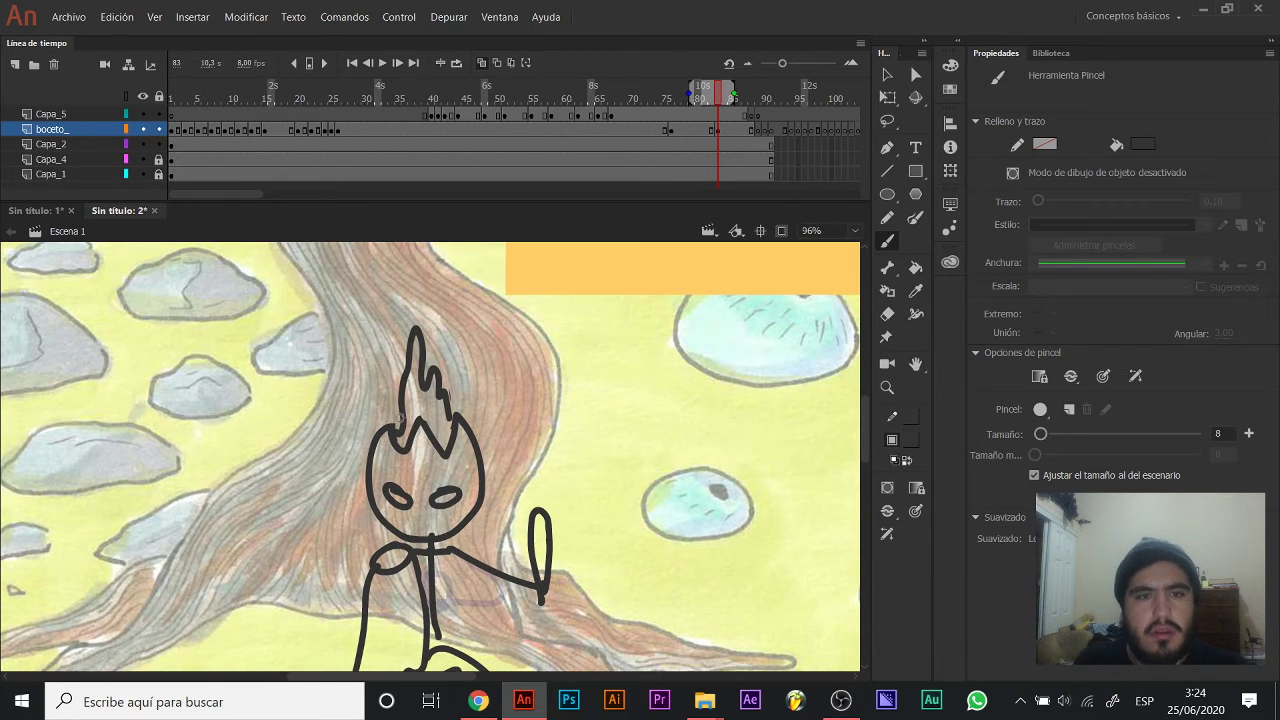
pyautogui.press('e')
pyautogui.press('v')
pyautogui.click(420, 365)
pyautogui.press('Delete')
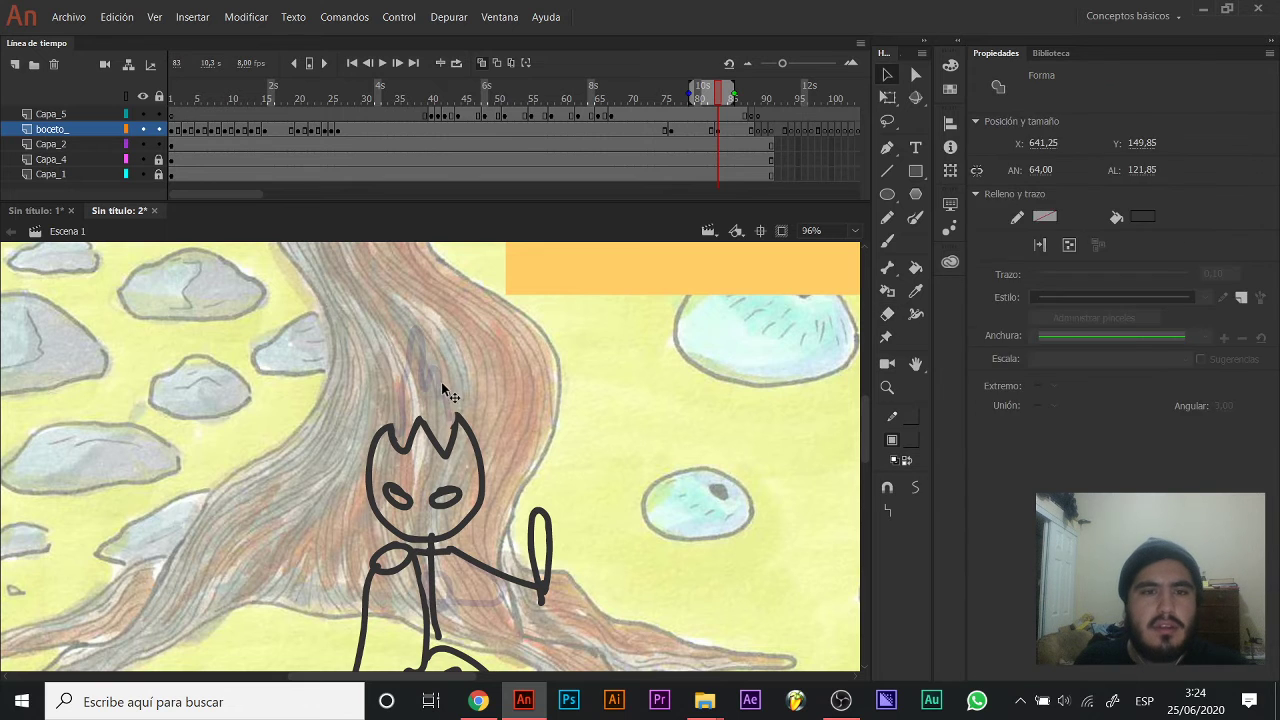
pyautogui.press('b')
pyautogui.moveTo(395, 436)
pyautogui.mouseDown()
pyautogui.moveTo(420, 305)
pyautogui.moveTo(458, 416)
pyautogui.moveTo(440, 335)
pyautogui.mouseUp()
pyautogui.press('z')
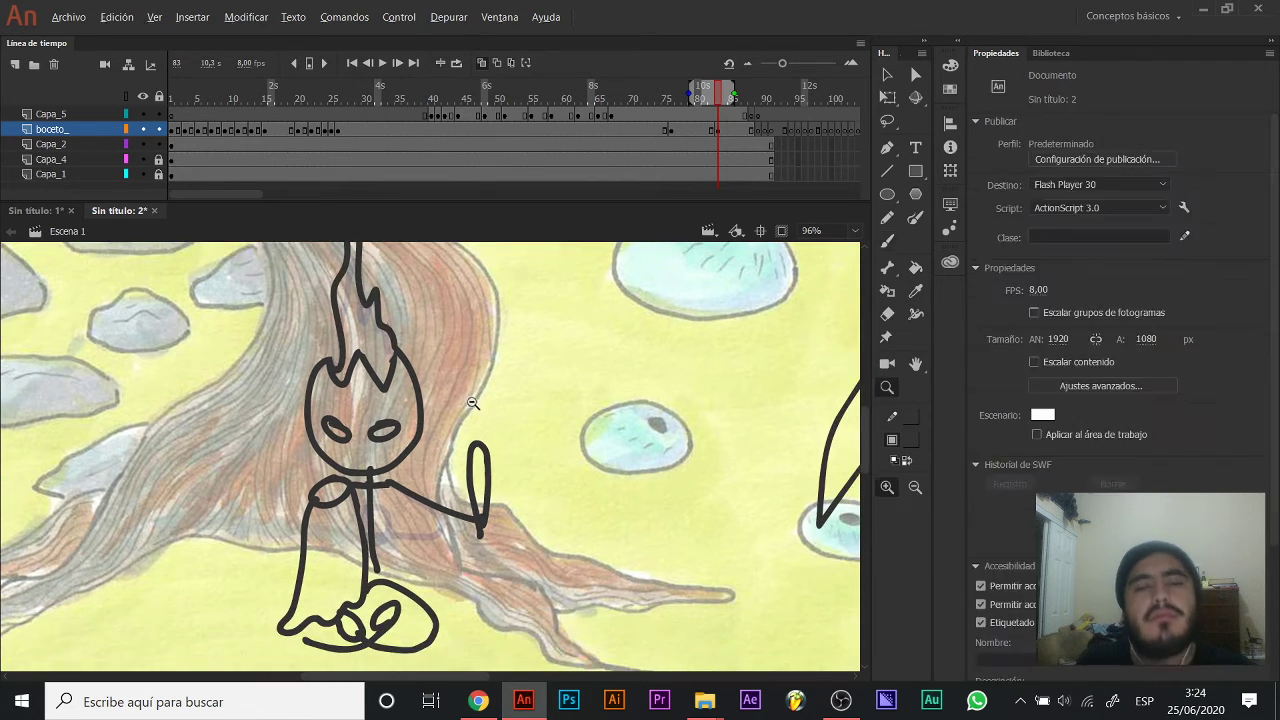
pyautogui.keyDown('alt'); pyautogui.click(465, 402); pyautogui.keyUp('alt')
pyautogui.moveTo(467, 468); pyautogui.dragTo(442, 398)
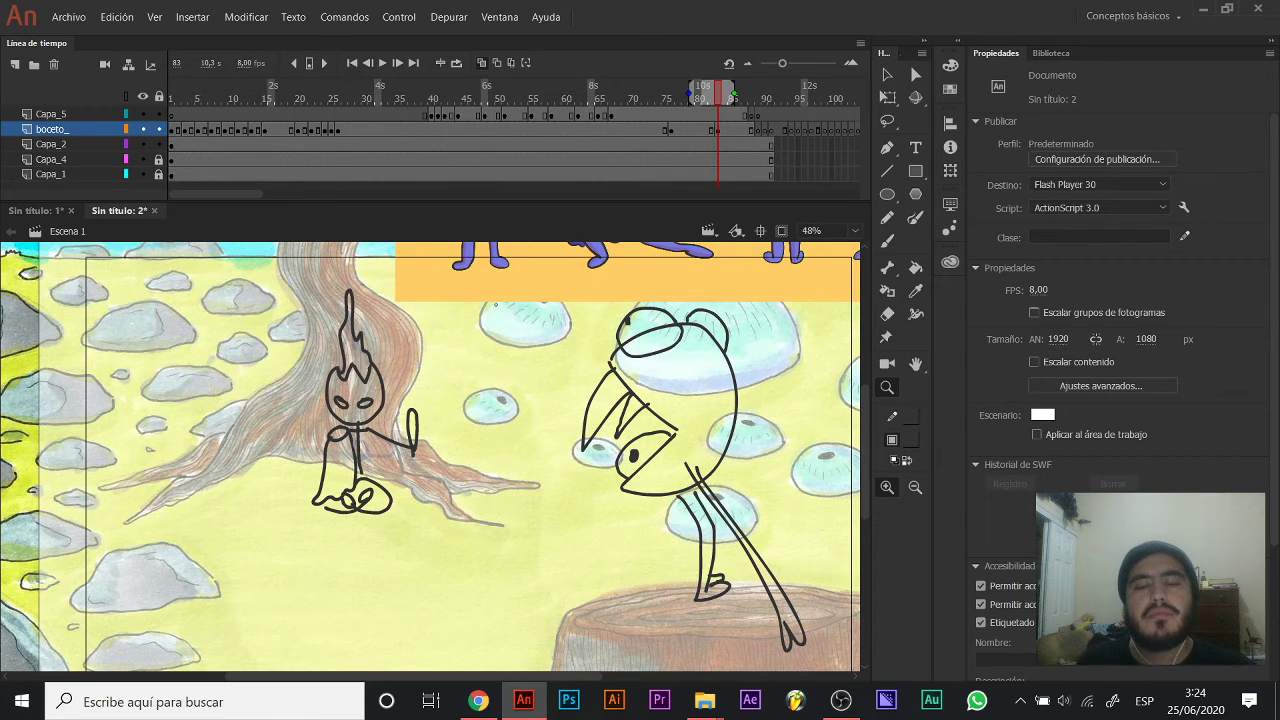
# Extend Capa_5 and boceto_ to frame 92 and insert a keyframe at frame 88 on both layers.
pyautogui.press('b')
pyautogui.click(746, 116)
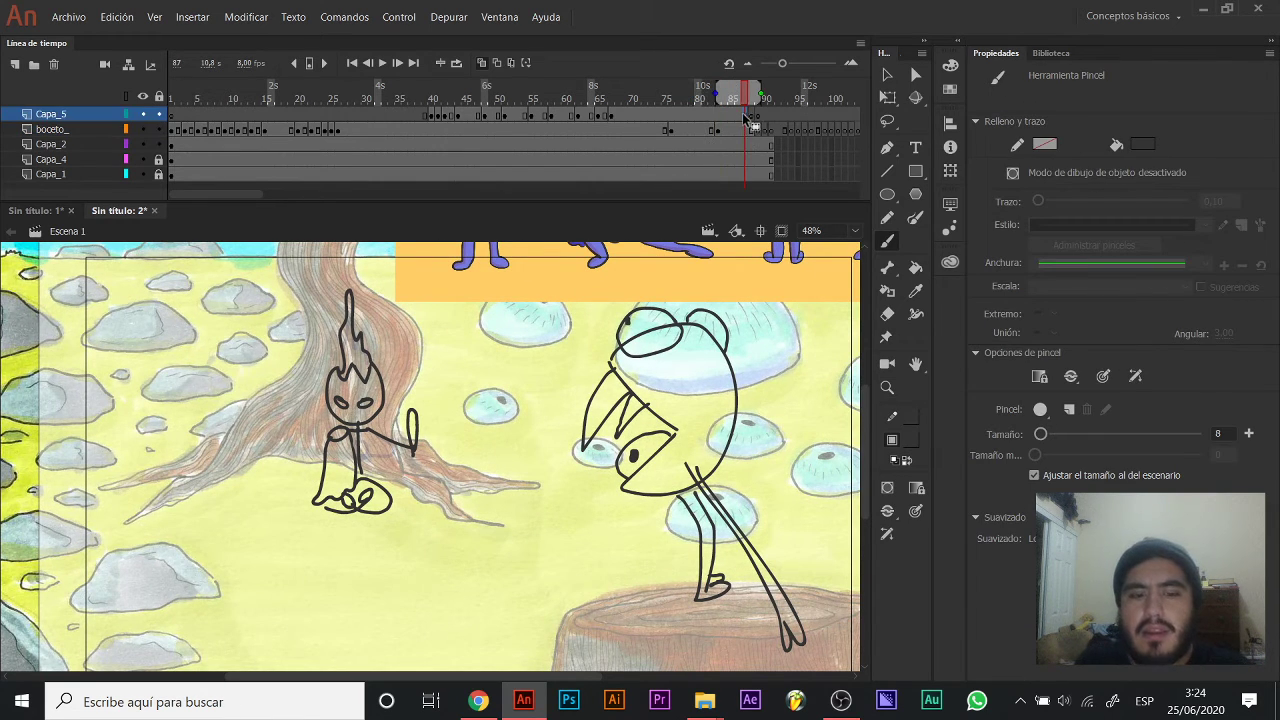
pyautogui.click(752, 130)
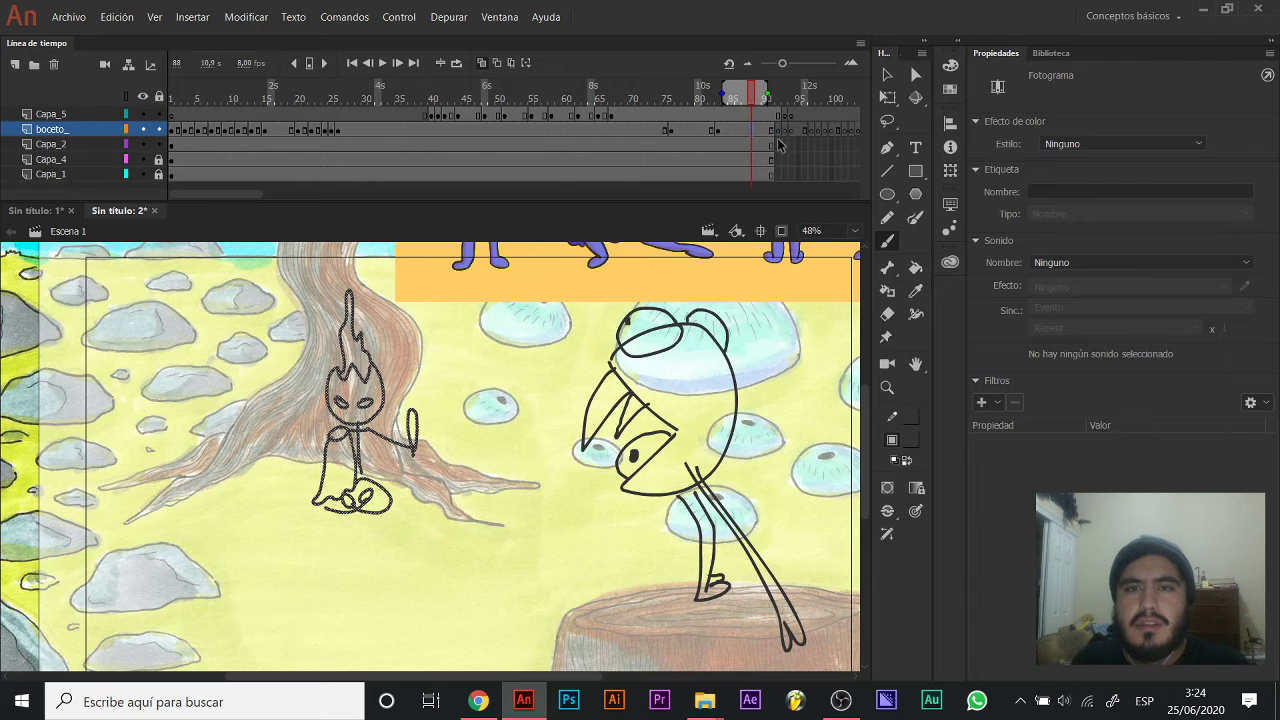
pyautogui.click(750, 116)
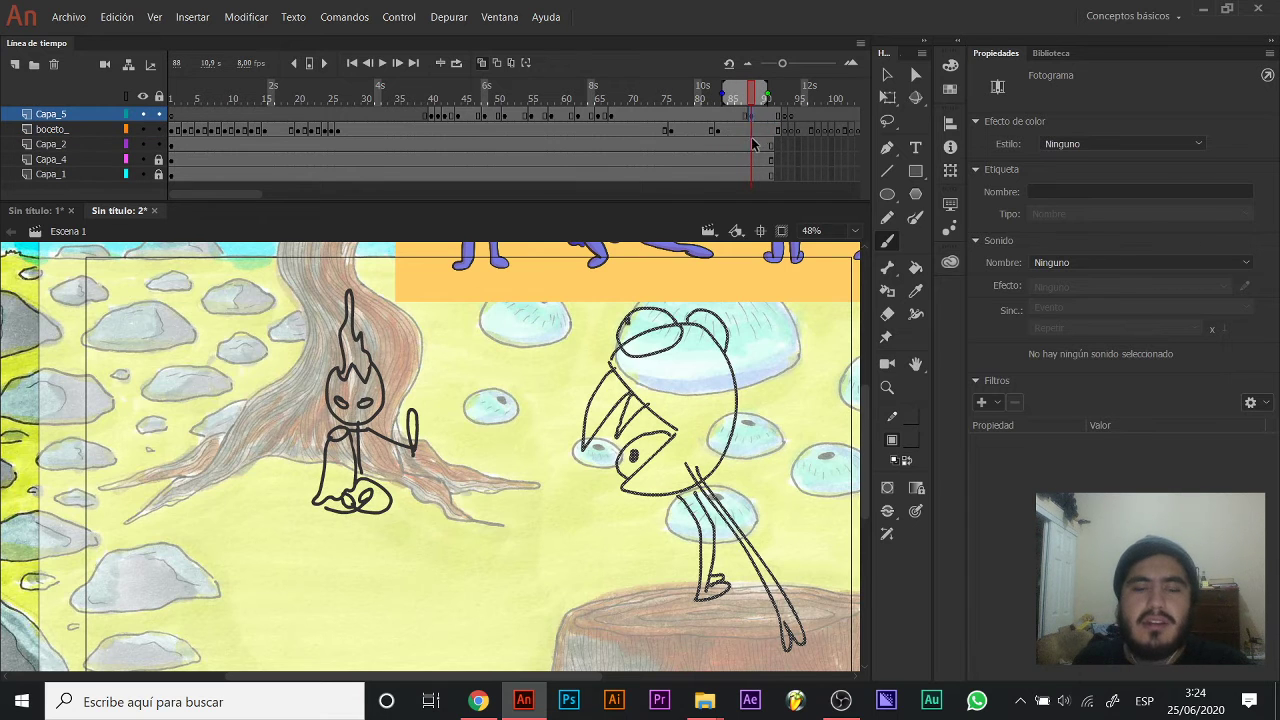
pyautogui.click(752, 131)
pyautogui.press('F6')
# Delete Eggo's upright flame on frame 88 and draw a large flame arching over and down toward the outstretched hand.
pyautogui.moveTo(537, 449); pyautogui.dragTo(435, 461)
pyautogui.press('v')
pyautogui.click(332, 416)
pyautogui.click(238, 366)
pyautogui.press('e')
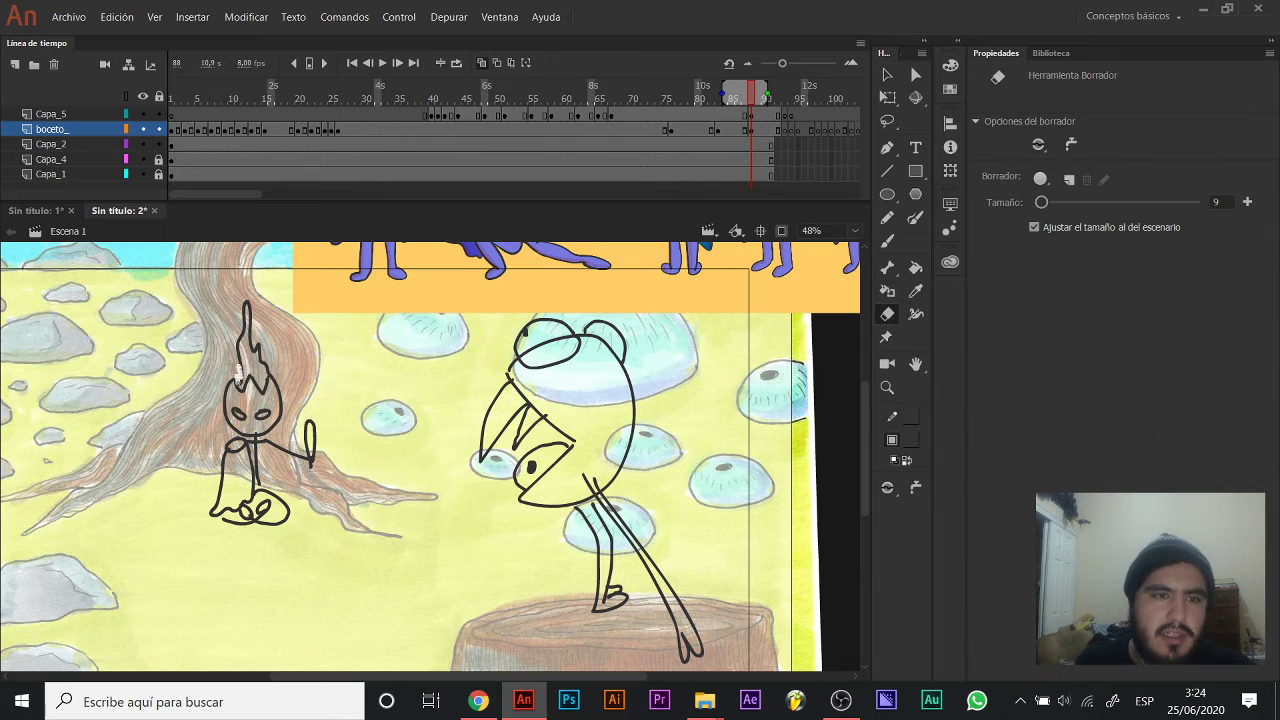
pyautogui.press('v')
pyautogui.click(260, 350)
pyautogui.press('Delete')
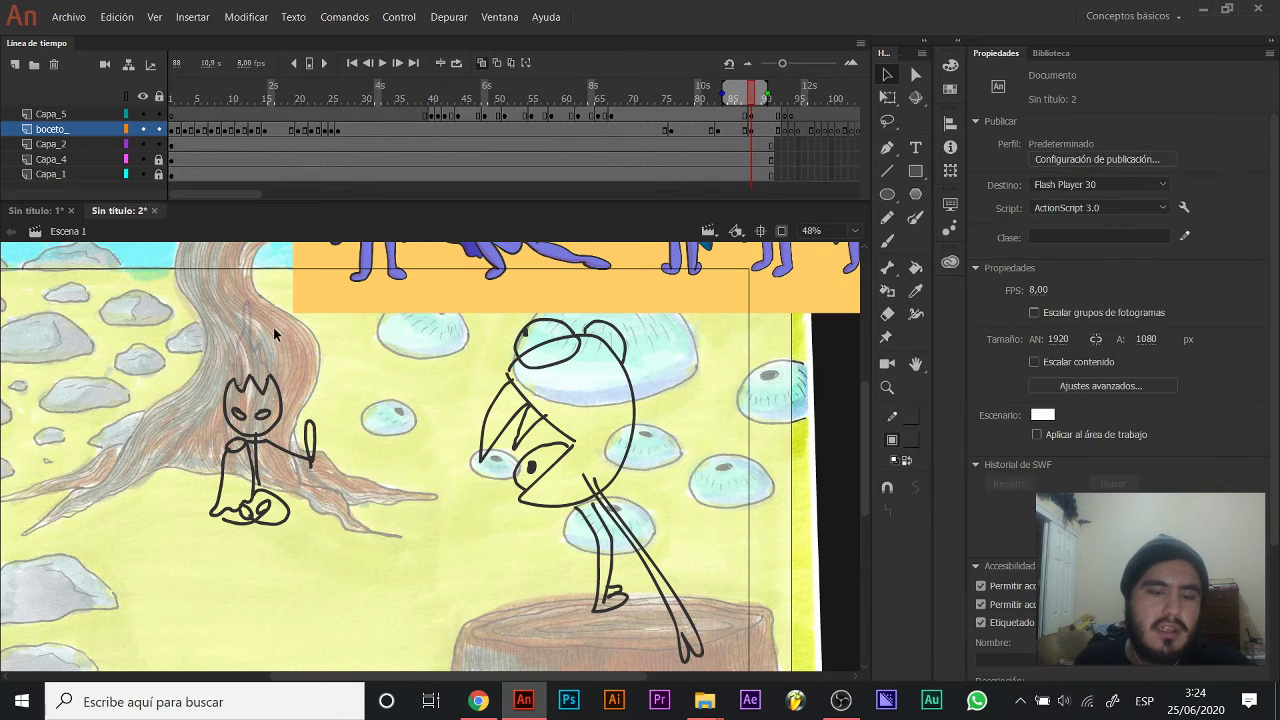
pyautogui.press('b')
pyautogui.moveTo(243, 362)
pyautogui.mouseDown()
pyautogui.moveTo(284, 296)
pyautogui.moveTo(336, 380)
pyautogui.moveTo(336, 441)
pyautogui.mouseUp()
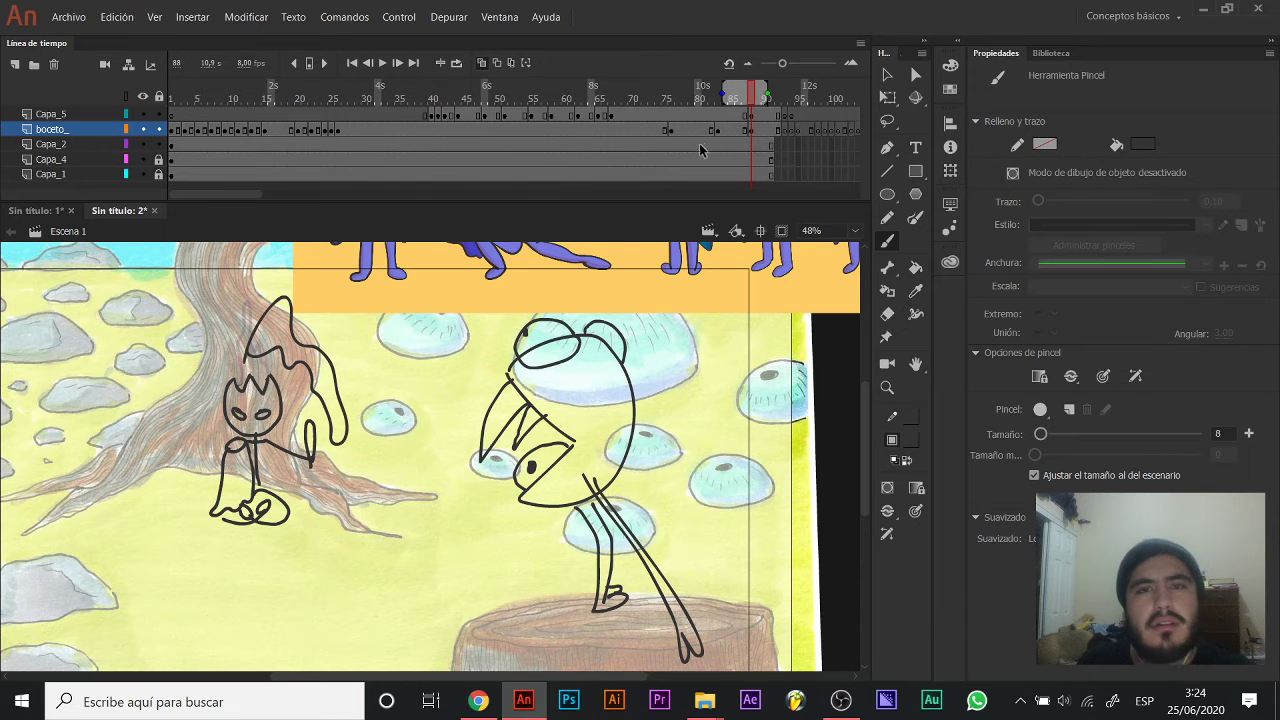
# Move the Eggo character sheet down over the stage as a pose reference.
pyautogui.moveTo(495, 415); pyautogui.dragTo(487, 385)
pyautogui.press('v')
pyautogui.moveTo(735, 271)
pyautogui.mouseDown()
pyautogui.moveTo(417, 636)
pyautogui.moveTo(434, 625)
pyautogui.mouseUp()
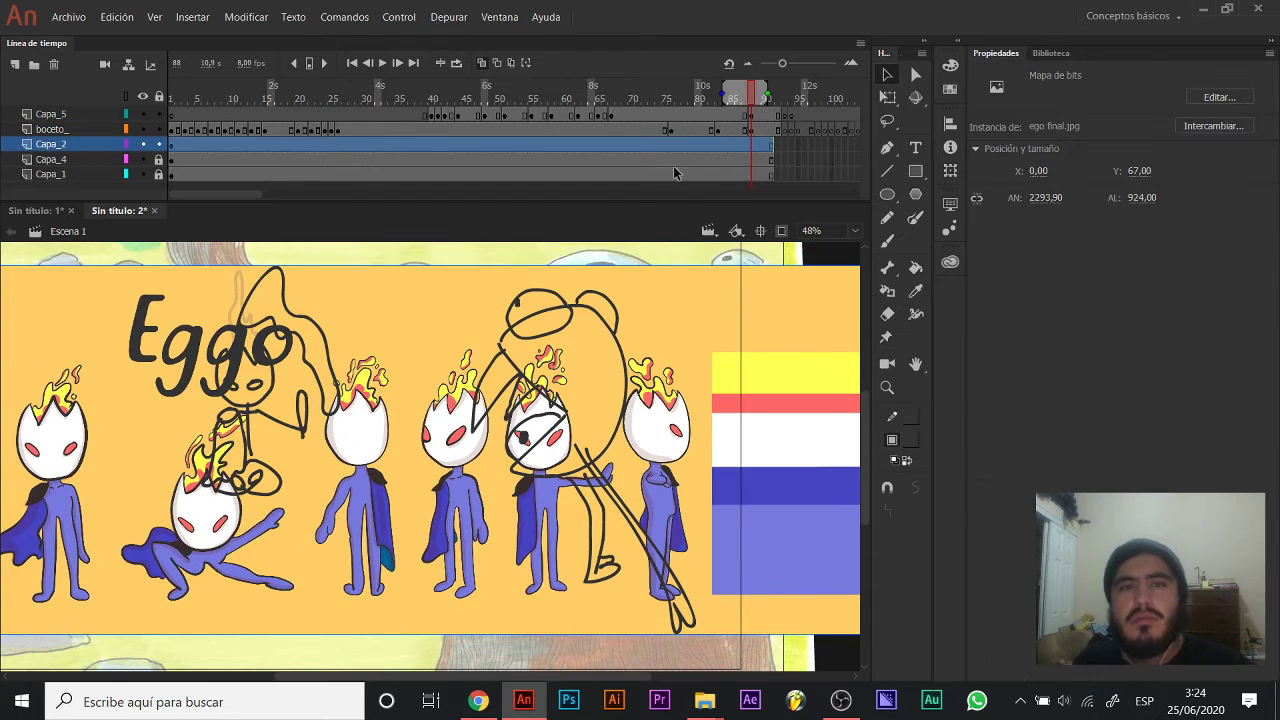
# Undo the character sheet's move, lock Capa_2, and delete the monster drawing on Capa_5 at frame 88.
pyautogui.hotkey('ctrl', 'z')
pyautogui.click(158, 145)
pyautogui.moveTo(404, 279)
pyautogui.mouseDown()
pyautogui.moveTo(557, 393)
pyautogui.moveTo(776, 673)
pyautogui.mouseUp()
pyautogui.press('Delete')
pyautogui.press('b')
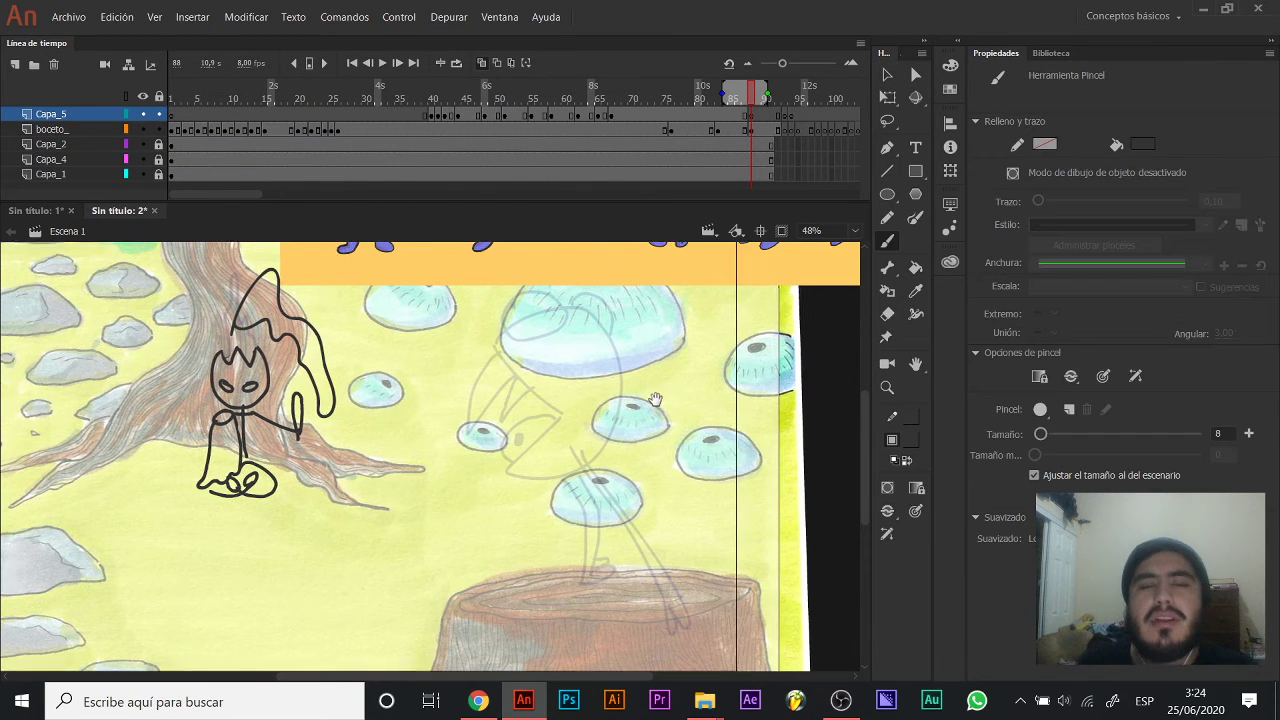
# Draw a new round monster body above the stump on frame 88, with a long bent hind leg and foot.
pyautogui.hscroll(1, 609, 370)
pyautogui.moveTo(587, 325)
pyautogui.mouseDown()
pyautogui.moveTo(495, 465)
pyautogui.moveTo(575, 322)
pyautogui.mouseUp()
pyautogui.hotkey('ctrl', 'z')
pyautogui.moveTo(537, 362)
pyautogui.mouseDown()
pyautogui.moveTo(640, 470)
pyautogui.moveTo(560, 362)
pyautogui.moveTo(620, 495)
pyautogui.moveTo(625, 382)
pyautogui.moveTo(493, 426)
pyautogui.moveTo(654, 446)
pyautogui.moveTo(590, 378)
pyautogui.mouseUp()
pyautogui.hotkey('ctrl', 'z')
pyautogui.hotkey('ctrl', 'z')
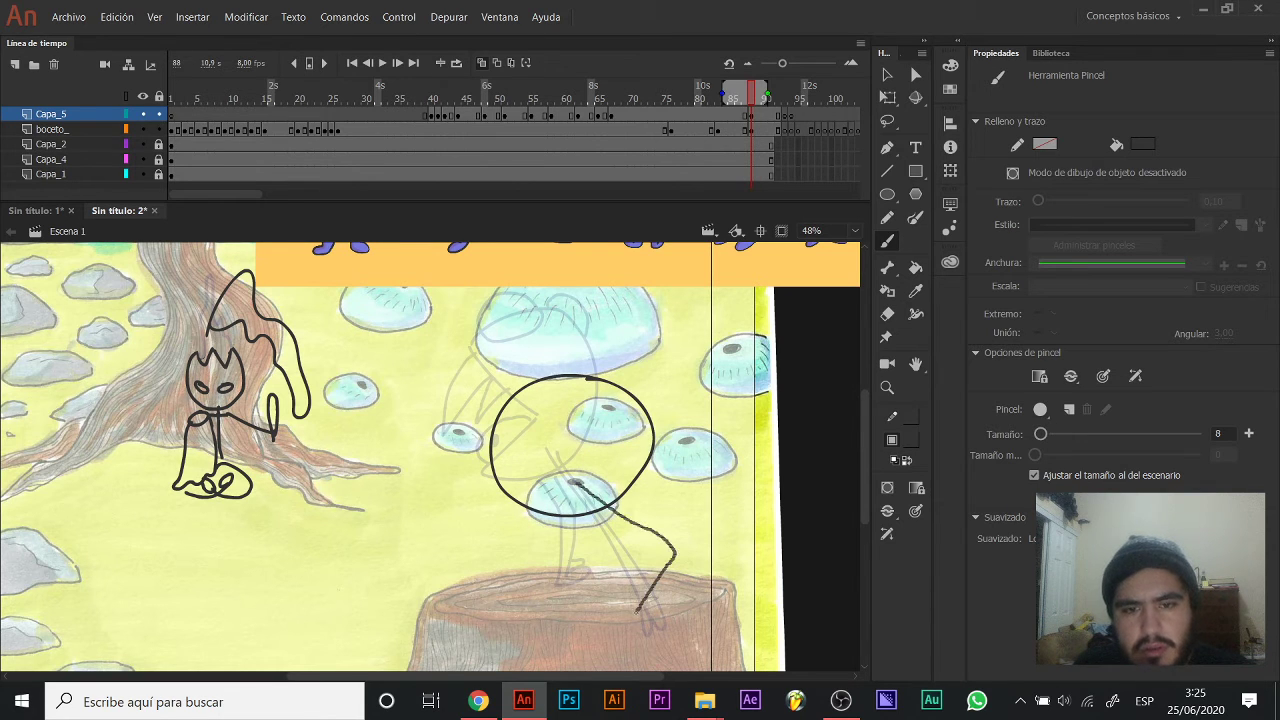
pyautogui.moveTo(678, 562); pyautogui.dragTo(584, 444)
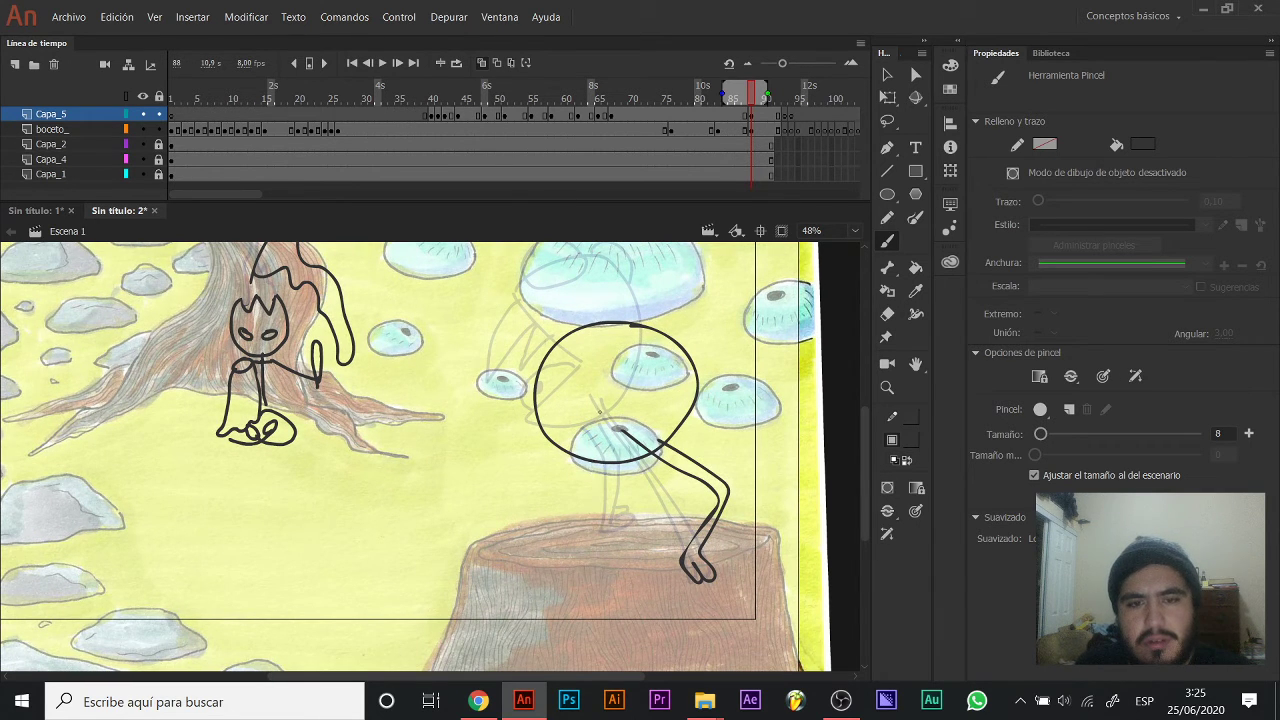
# Draw the monster's short front leg with its foot planted on the stump.
pyautogui.moveTo(572, 458); pyautogui.dragTo(598, 525)
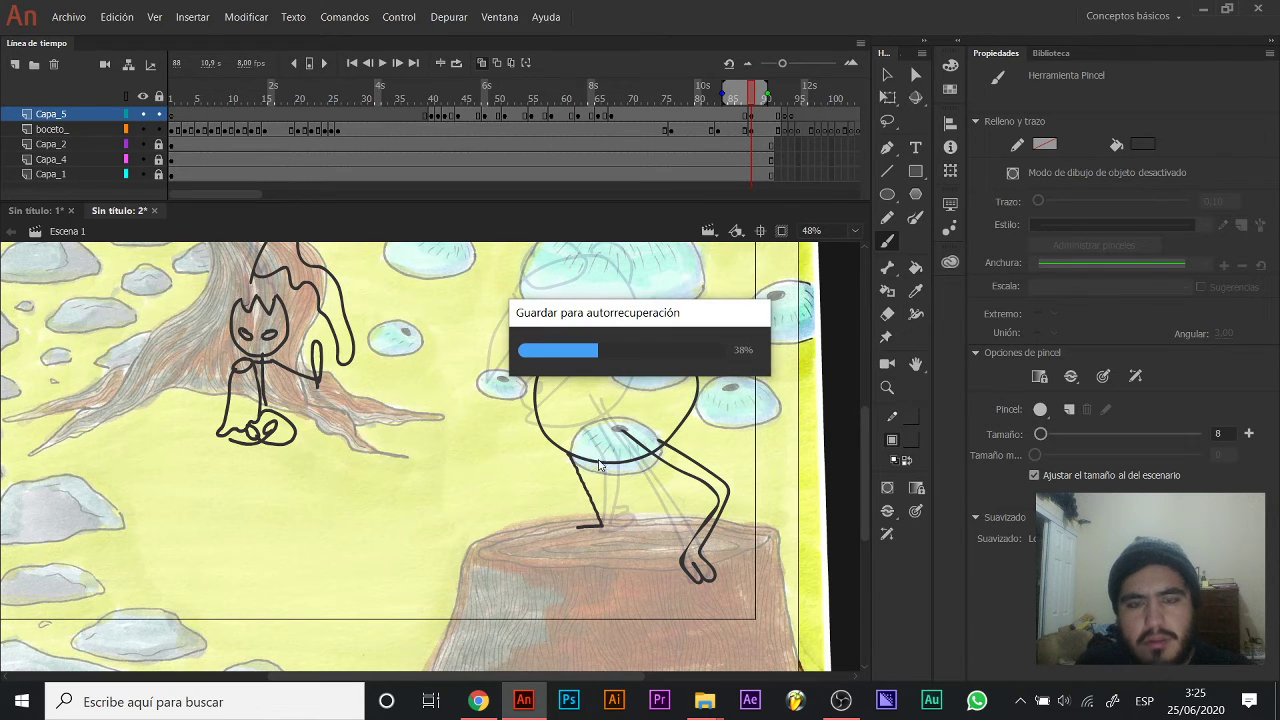
pyautogui.moveTo(589, 462)
pyautogui.mouseDown()
pyautogui.moveTo(611, 527)
pyautogui.moveTo(566, 522)
pyautogui.mouseUp()
pyautogui.scroll(3, 619, 502)
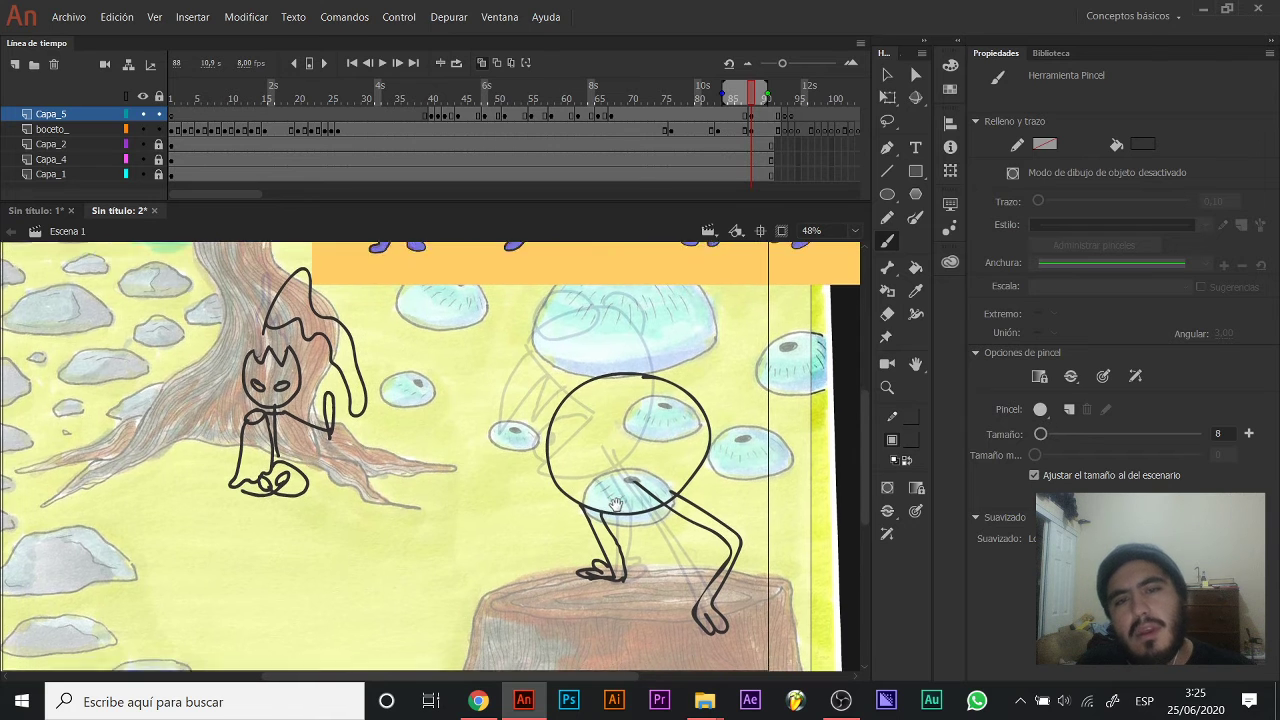
pyautogui.hotkey('ctrl', 'z')
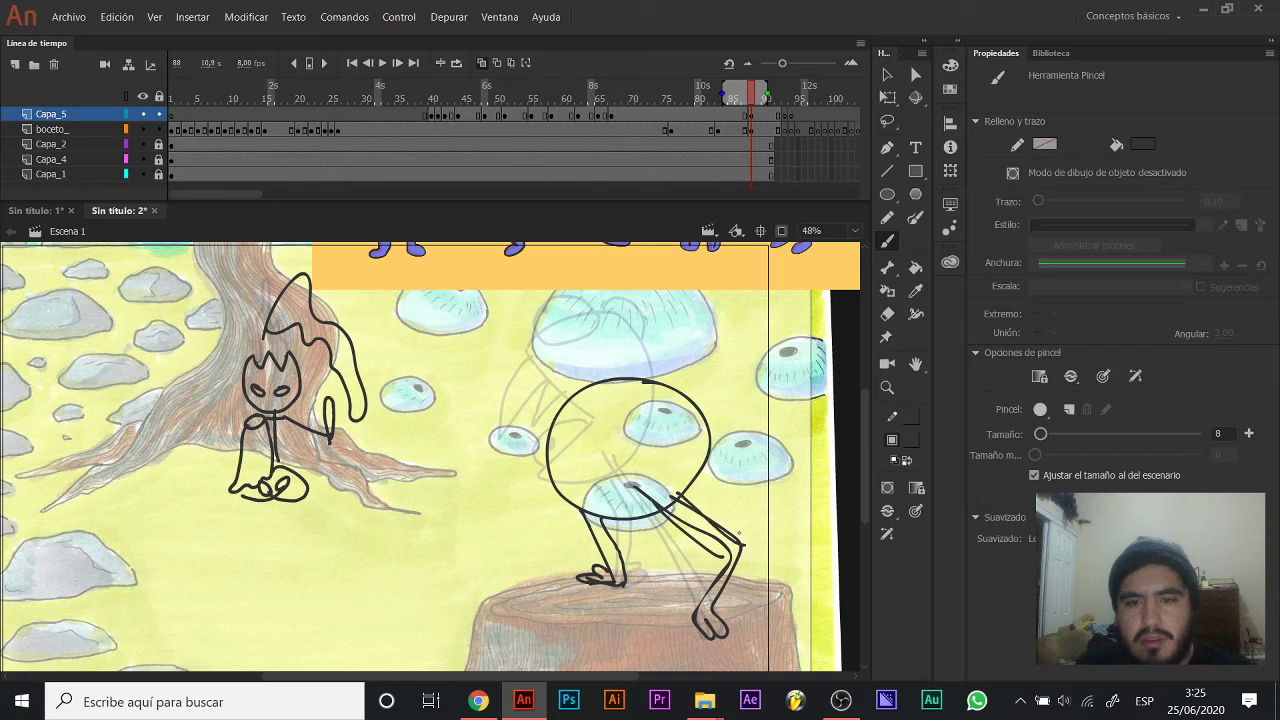
pyautogui.moveTo(604, 440)
pyautogui.mouseDown()
pyautogui.moveTo(672, 473)
pyautogui.moveTo(660, 483)
pyautogui.mouseUp()
pyautogui.hotkey('ctrl', 'z')
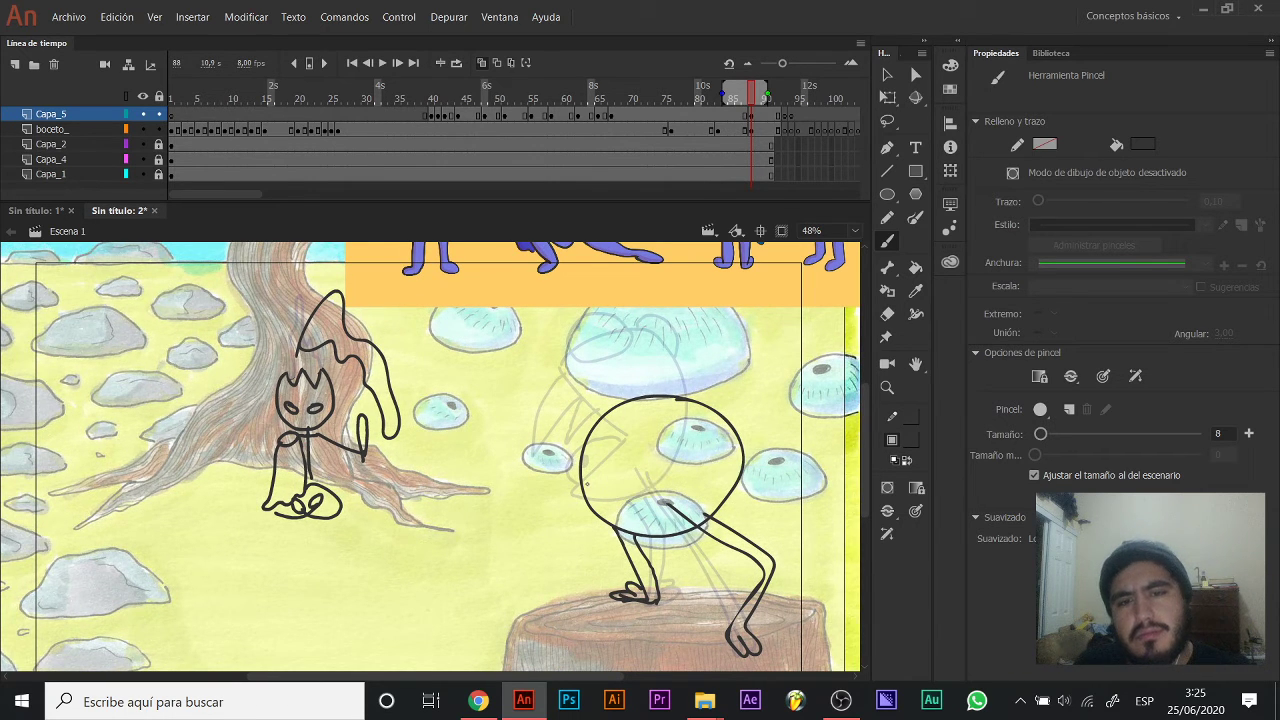
pyautogui.hotkey('ctrl', 'z')
# Draw the monster's mouth line across the lower body side facing Eggo, with a fang pointing down.
pyautogui.moveTo(590, 487); pyautogui.dragTo(640, 498)
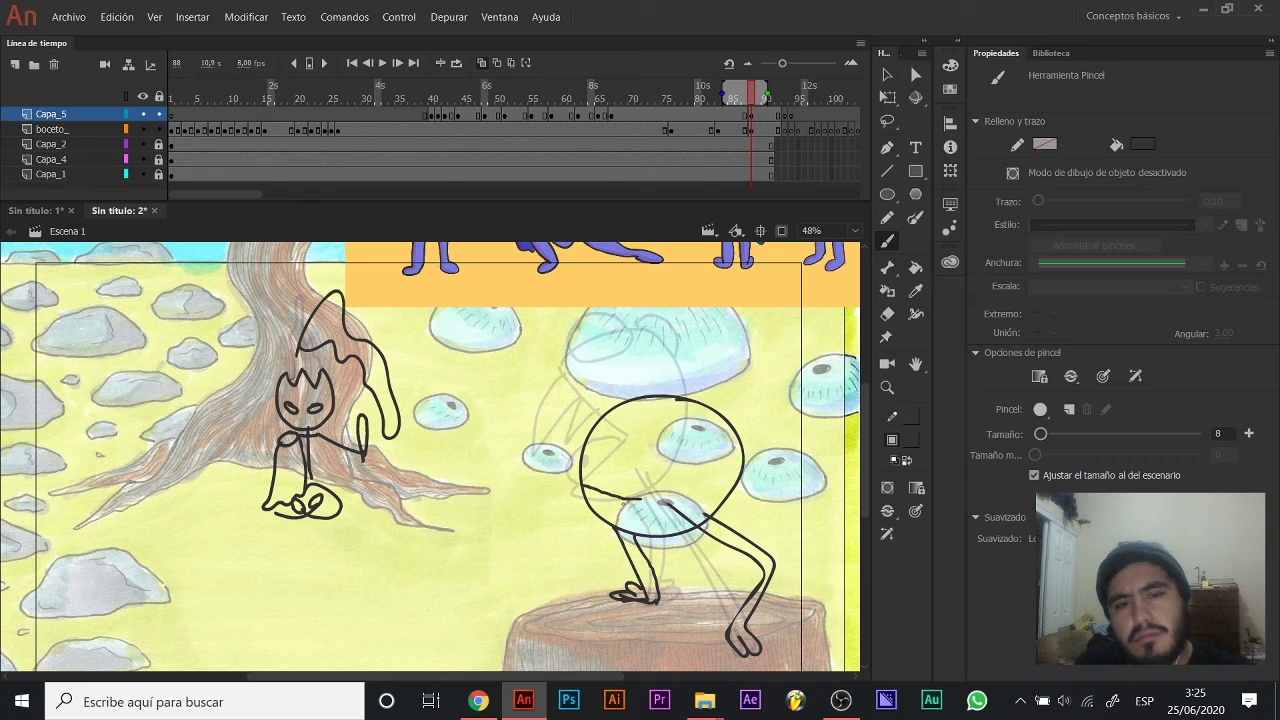
pyautogui.moveTo(599, 535); pyautogui.dragTo(640, 497)
pyautogui.hotkey('ctrl', 'z')
pyautogui.moveTo(603, 553); pyautogui.dragTo(621, 500)
# Draw a large round eye on the body side facing Eggo and a small second eye on top.
pyautogui.moveTo(606, 428); pyautogui.dragTo(608, 452)
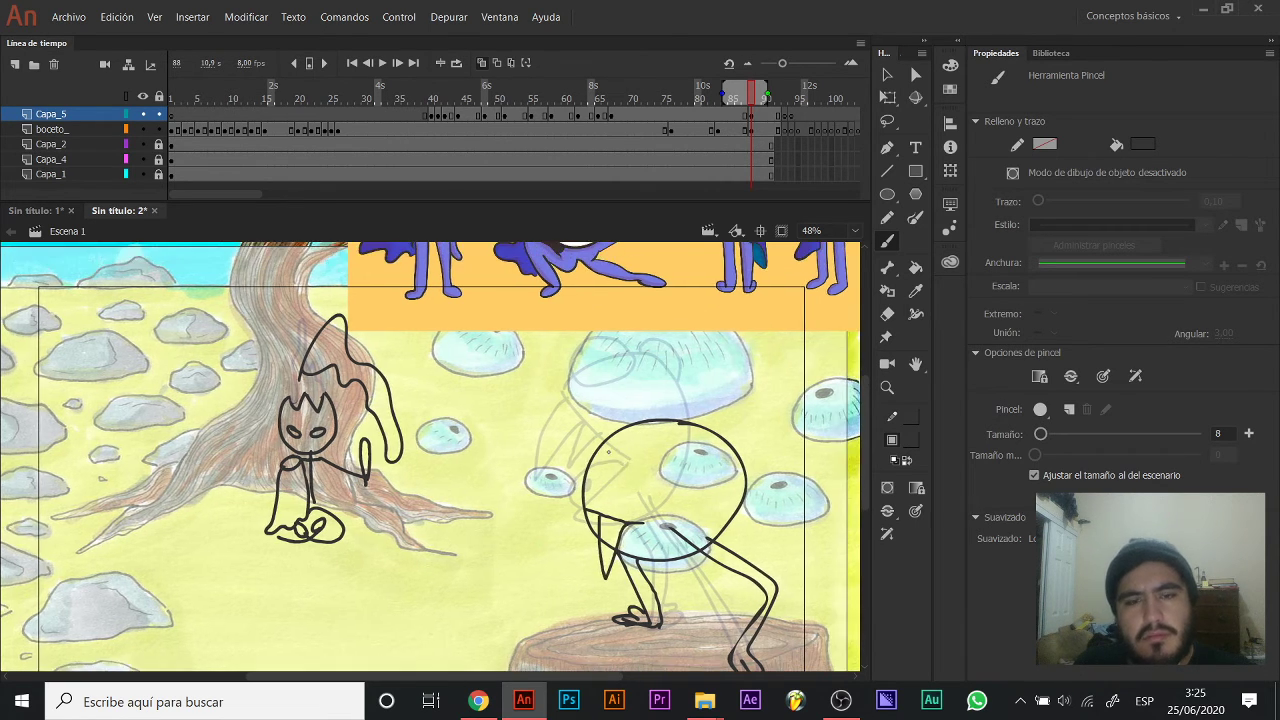
pyautogui.moveTo(604, 432)
pyautogui.mouseDown()
pyautogui.moveTo(622, 498)
pyautogui.moveTo(585, 492)
pyautogui.mouseUp()
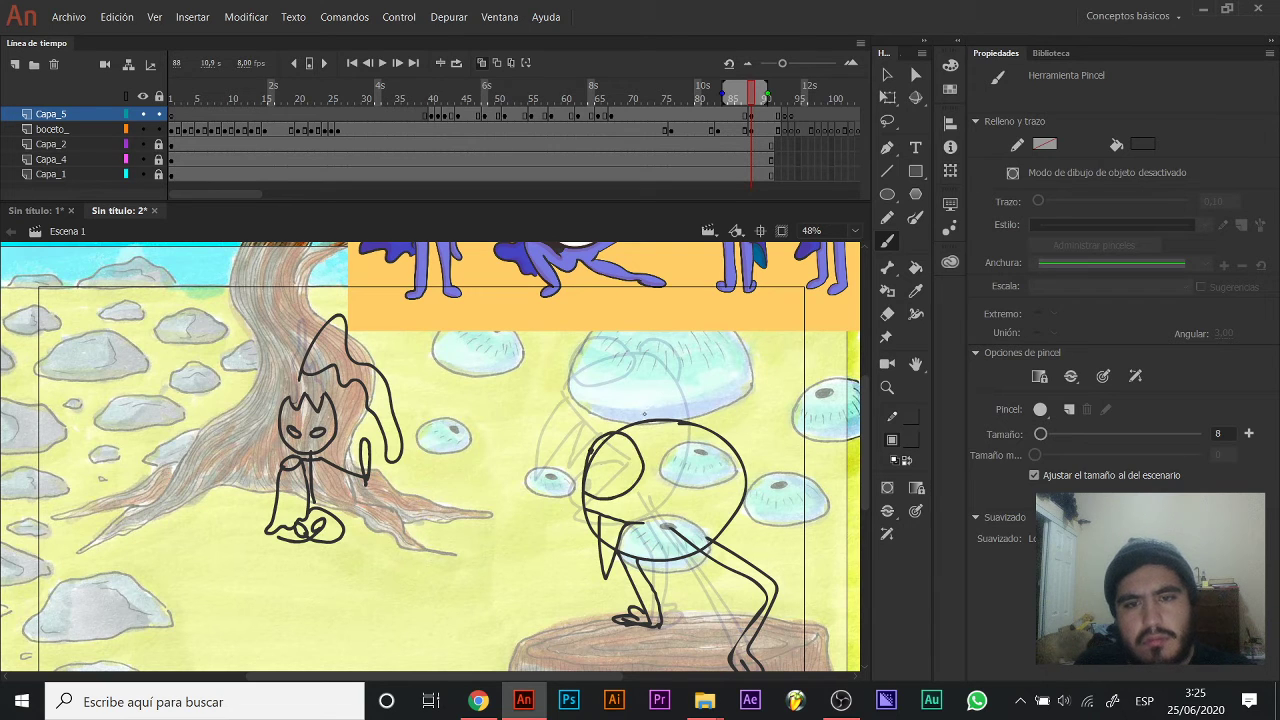
pyautogui.moveTo(675, 447)
pyautogui.mouseDown()
pyautogui.moveTo(632, 405)
pyautogui.moveTo(642, 384)
pyautogui.mouseUp()
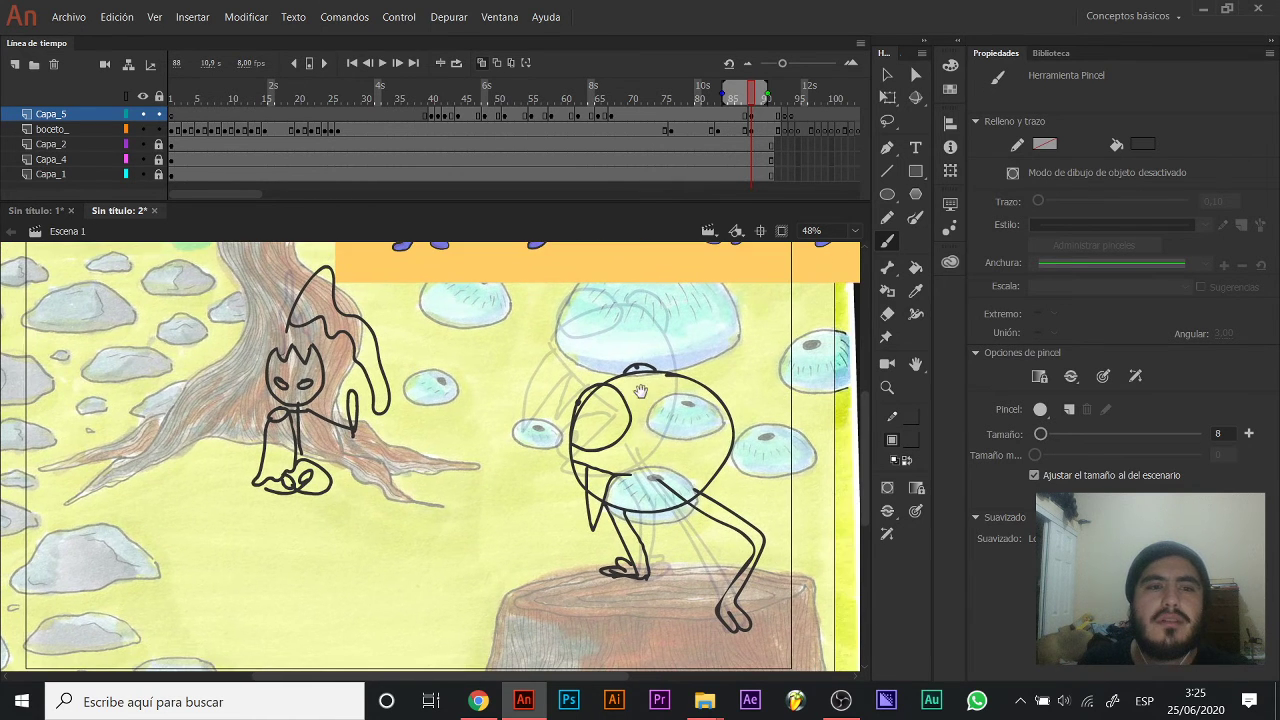
# Insert a keyframe at frame 91 on boceto_ and delete Eggo's arching flame.
pyautogui.click(771, 131)
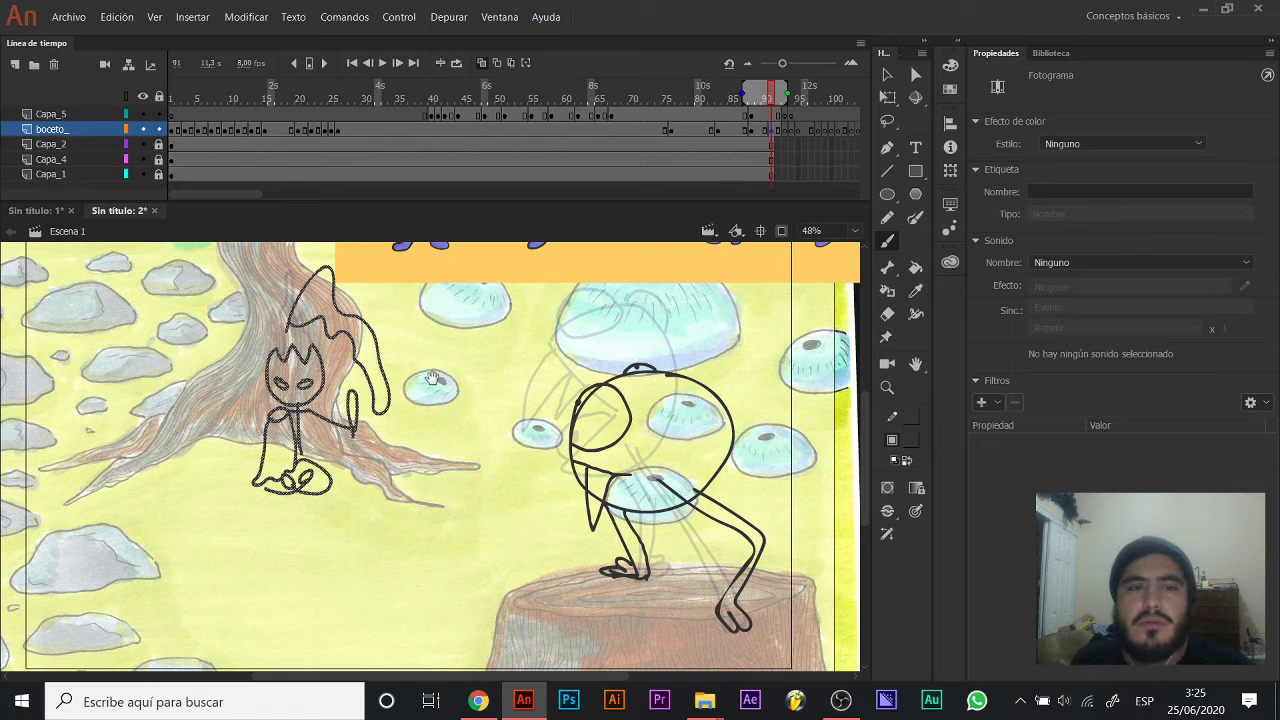
pyautogui.moveTo(437, 381); pyautogui.dragTo(445, 418)
pyautogui.press('v')
pyautogui.click(398, 338)
pyautogui.click(380, 367)
pyautogui.press('Delete')
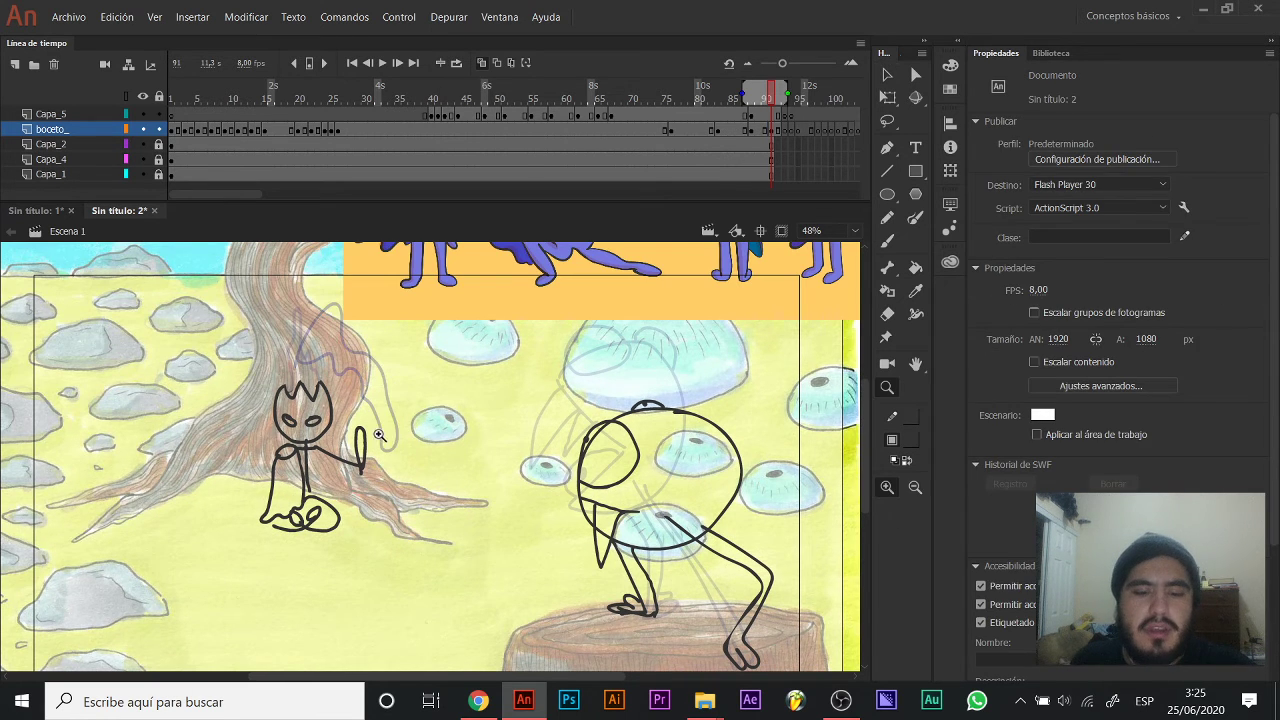
# Draw an oval fireball with a small flame inside it in front of Eggo's outstretched hand on frame 91.
pyautogui.click(377, 437)
pyautogui.press('b')
pyautogui.moveTo(402, 370)
pyautogui.mouseDown()
pyautogui.moveTo(412, 366)
pyautogui.moveTo(375, 424)
pyautogui.moveTo(405, 360)
pyautogui.mouseUp()
pyautogui.hotkey('ctrl', 'z')
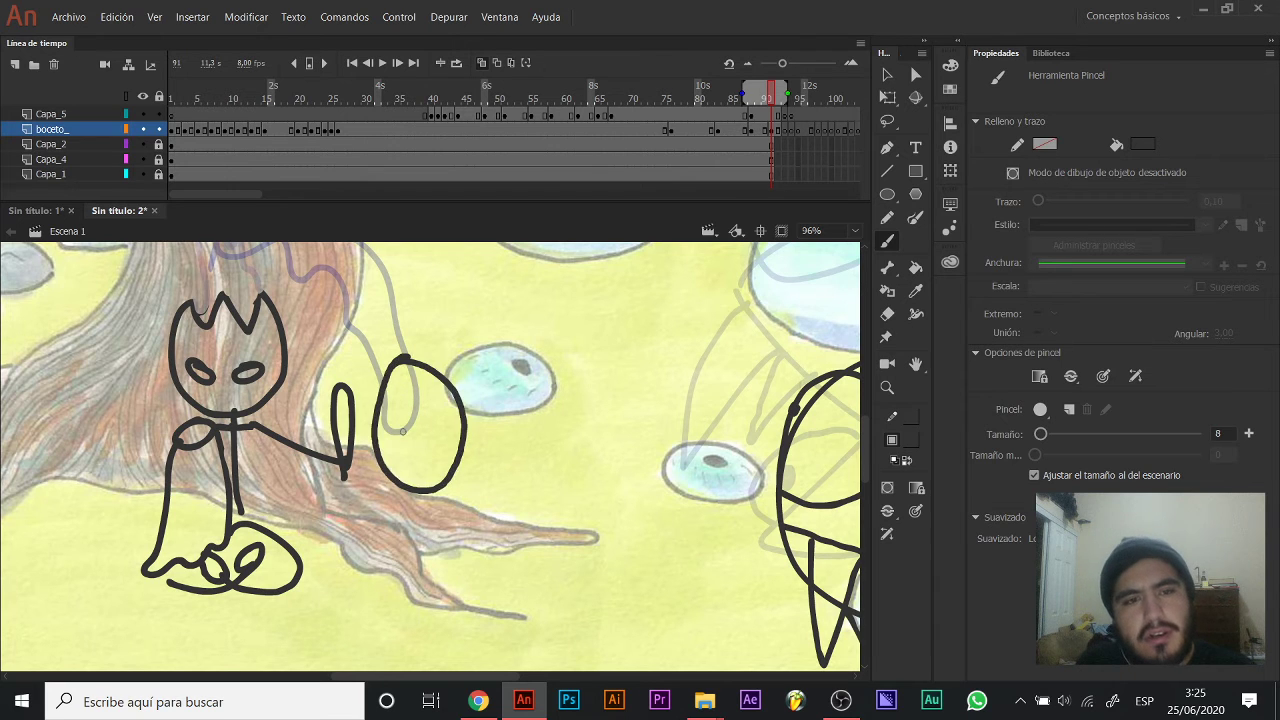
pyautogui.moveTo(405, 457)
pyautogui.mouseDown()
pyautogui.moveTo(418, 401)
pyautogui.moveTo(437, 448)
pyautogui.moveTo(404, 457)
pyautogui.mouseUp()
pyautogui.press('space')
pyautogui.moveTo(461, 371); pyautogui.dragTo(388, 404)
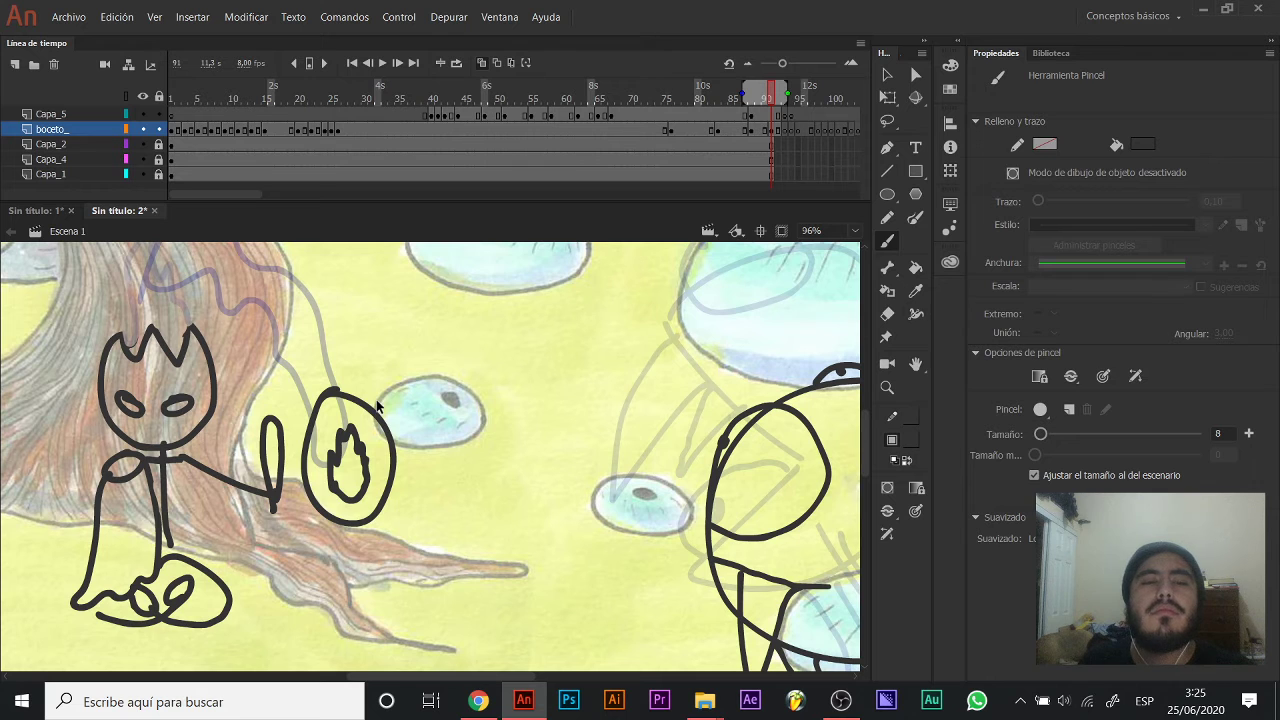
pyautogui.press('z')
pyautogui.keyDown('alt'); pyautogui.click(418, 453); pyautogui.keyUp('alt')
pyautogui.press('space')
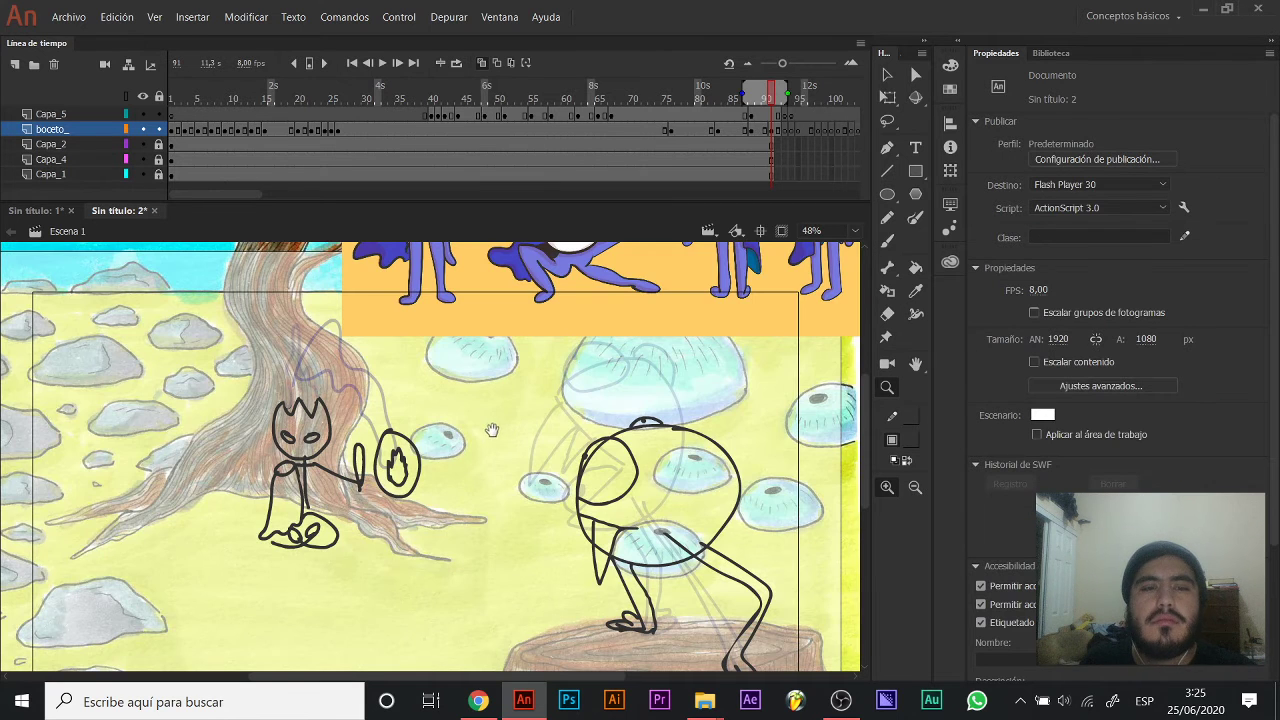
pyautogui.moveTo(491, 430); pyautogui.dragTo(424, 467)
pyautogui.press('b')
pyautogui.press('b')
# Extend Capa_5 and boceto_ to frame 94 and Capa_2, Capa_4 and Capa_1 to frame 100.
pyautogui.click(777, 133)
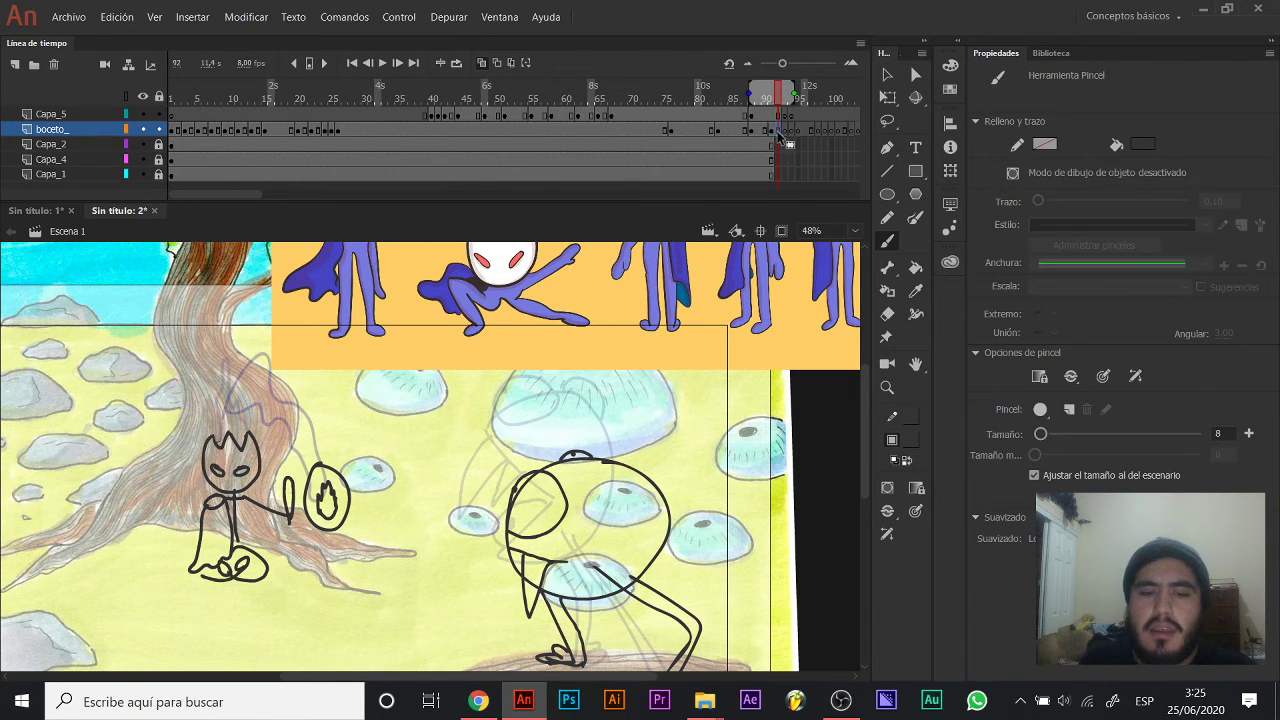
pyautogui.click(776, 114)
pyautogui.click(774, 150)
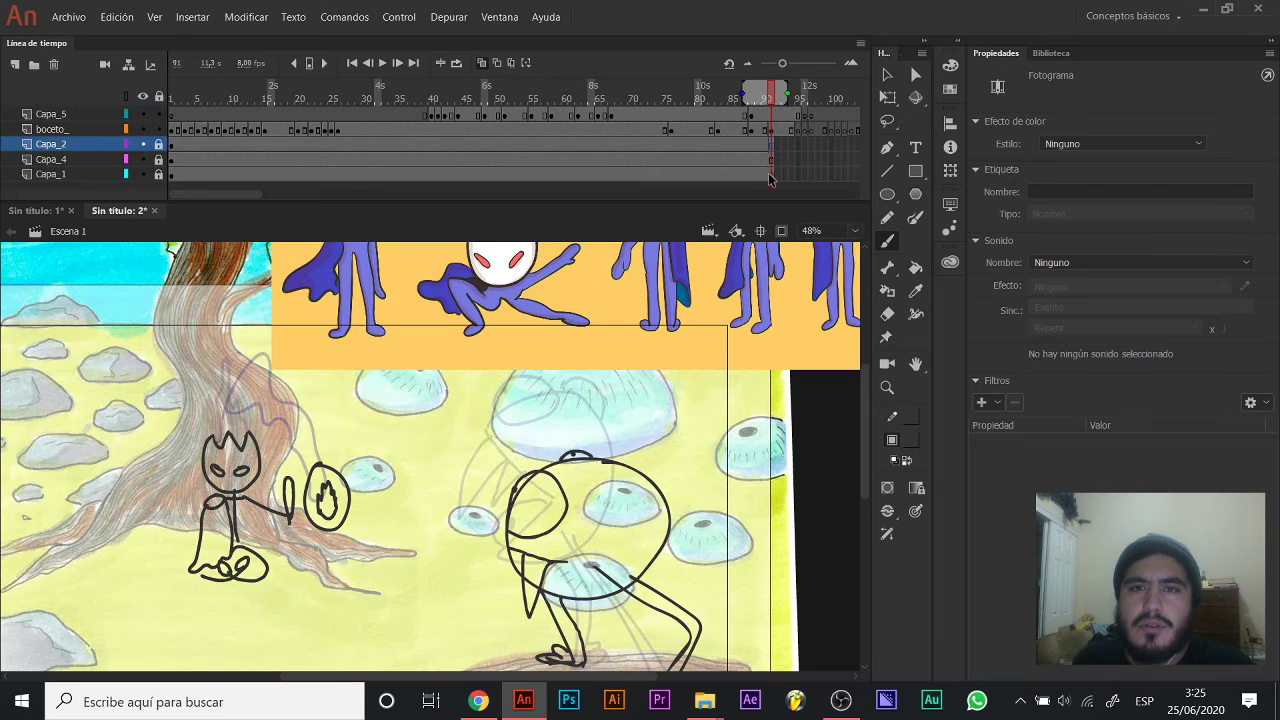
pyautogui.click(776, 178)
pyautogui.moveTo(246, 194); pyautogui.dragTo(287, 193)
pyautogui.click(477, 130)
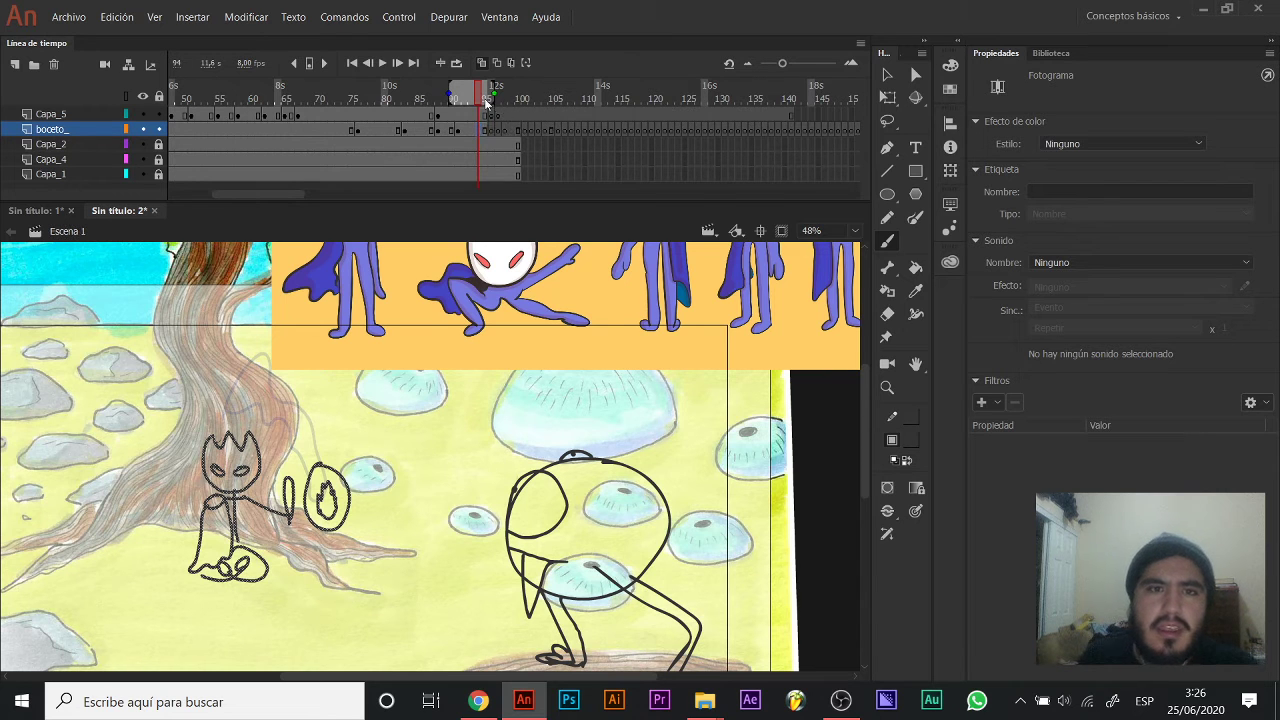
pyautogui.moveTo(443, 85); pyautogui.dragTo(479, 93)
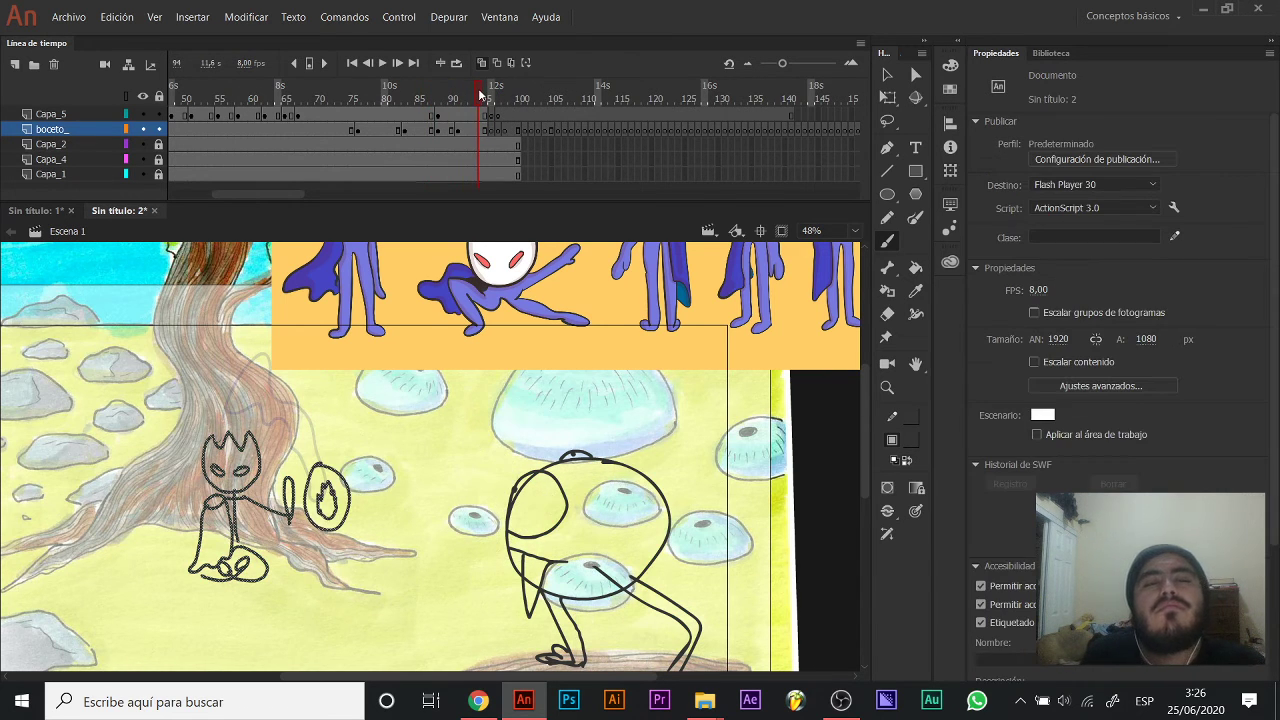
# Insert a keyframe at frame 94 on boceto_ and delete the oval outline around the small flame.
pyautogui.click(495, 116)
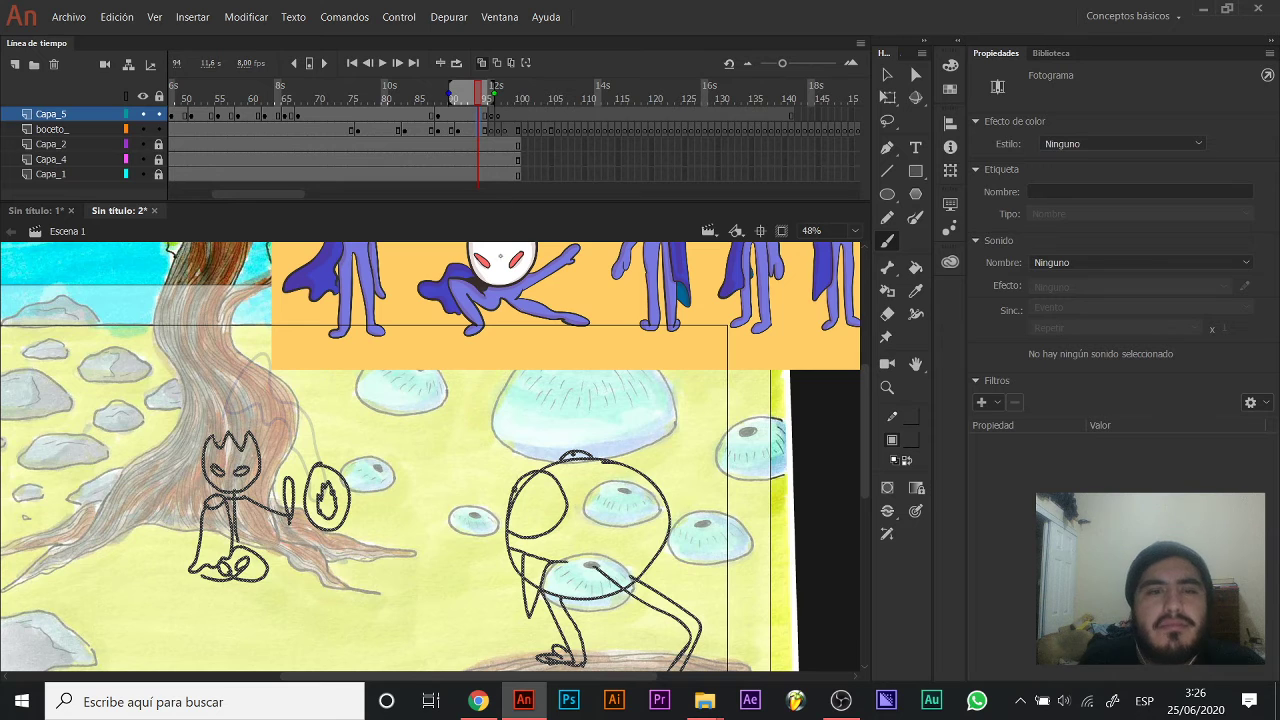
pyautogui.click(406, 471)
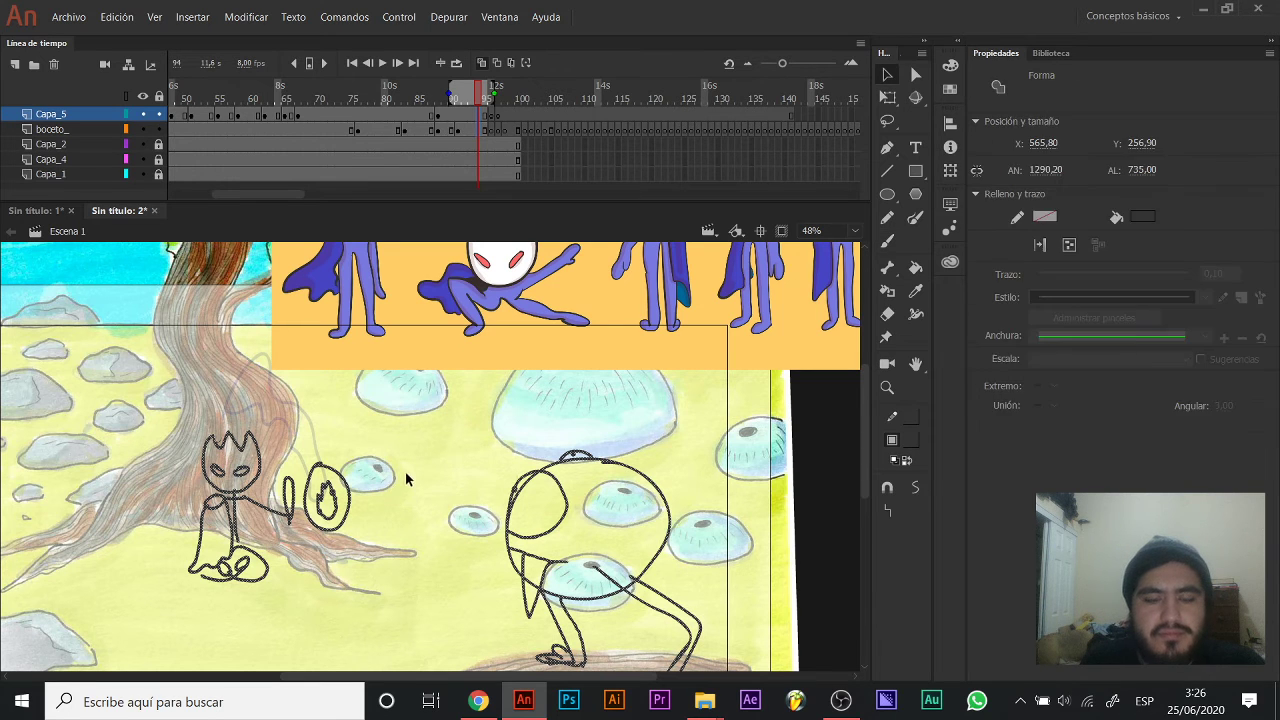
pyautogui.click(481, 132)
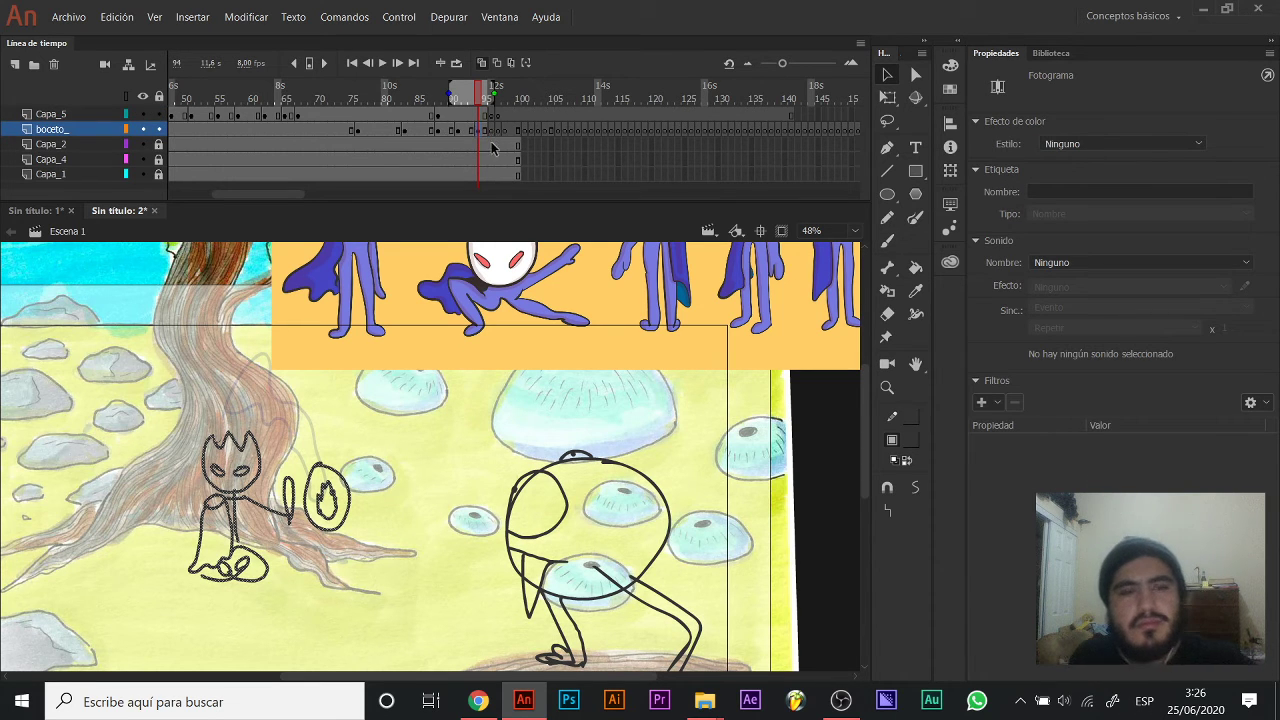
pyautogui.click(396, 462)
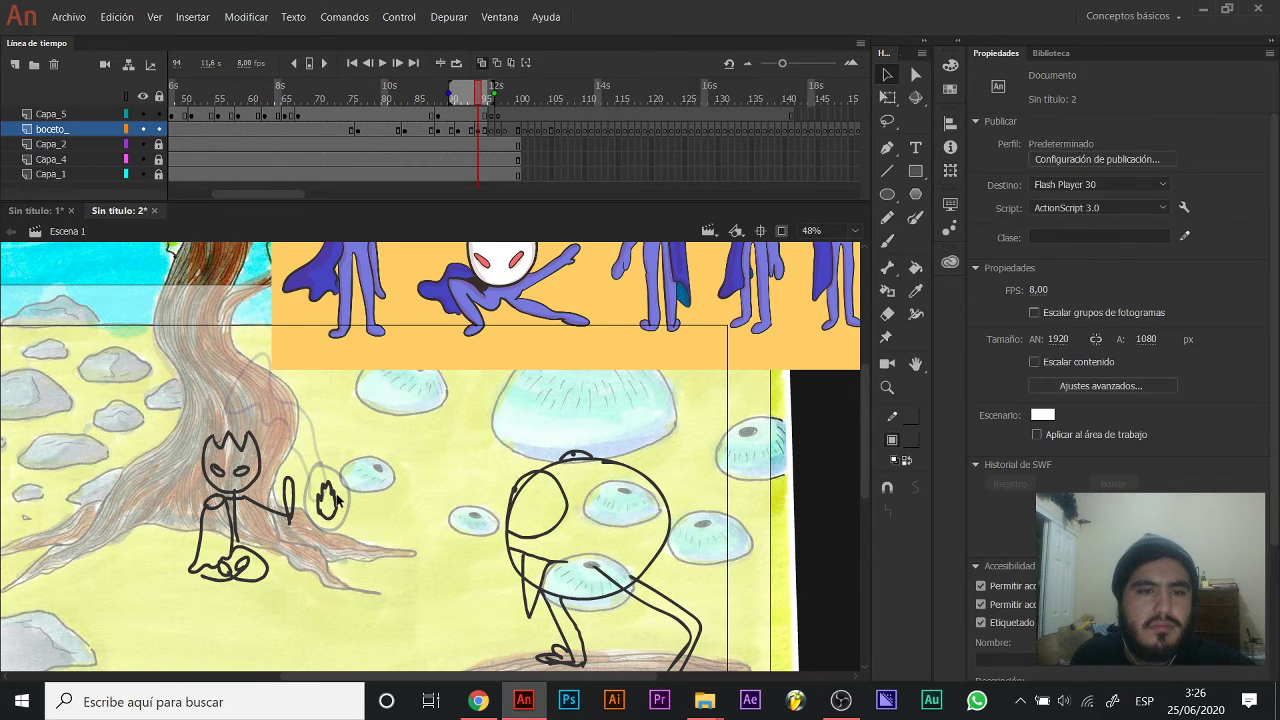
# Replace the small flame on frame 94 with a larger round fireball filled with swirling rings in front of Eggo's hand.
pyautogui.press('b')
pyautogui.moveTo(335, 433)
pyautogui.mouseDown()
pyautogui.moveTo(330, 548)
pyautogui.moveTo(335, 428)
pyautogui.moveTo(292, 470)
pyautogui.mouseUp()
pyautogui.moveTo(318, 521); pyautogui.dragTo(336, 468)
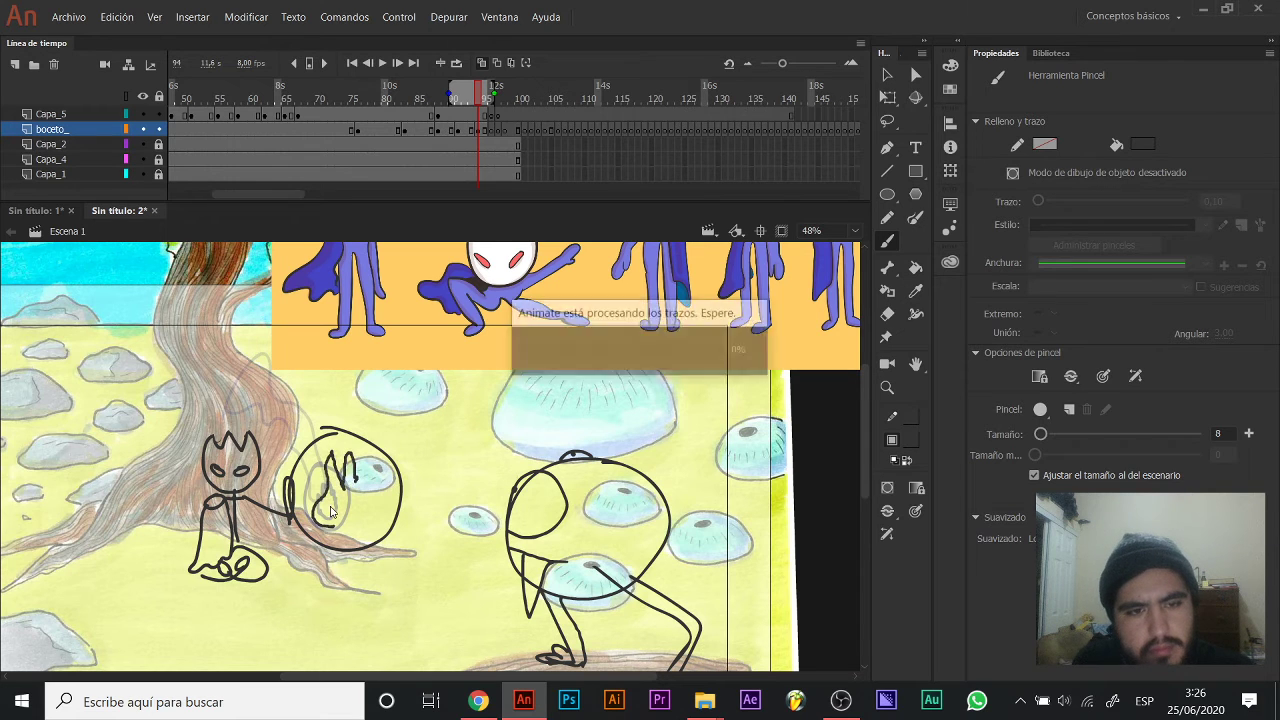
pyautogui.hotkey('ctrl', 'z')
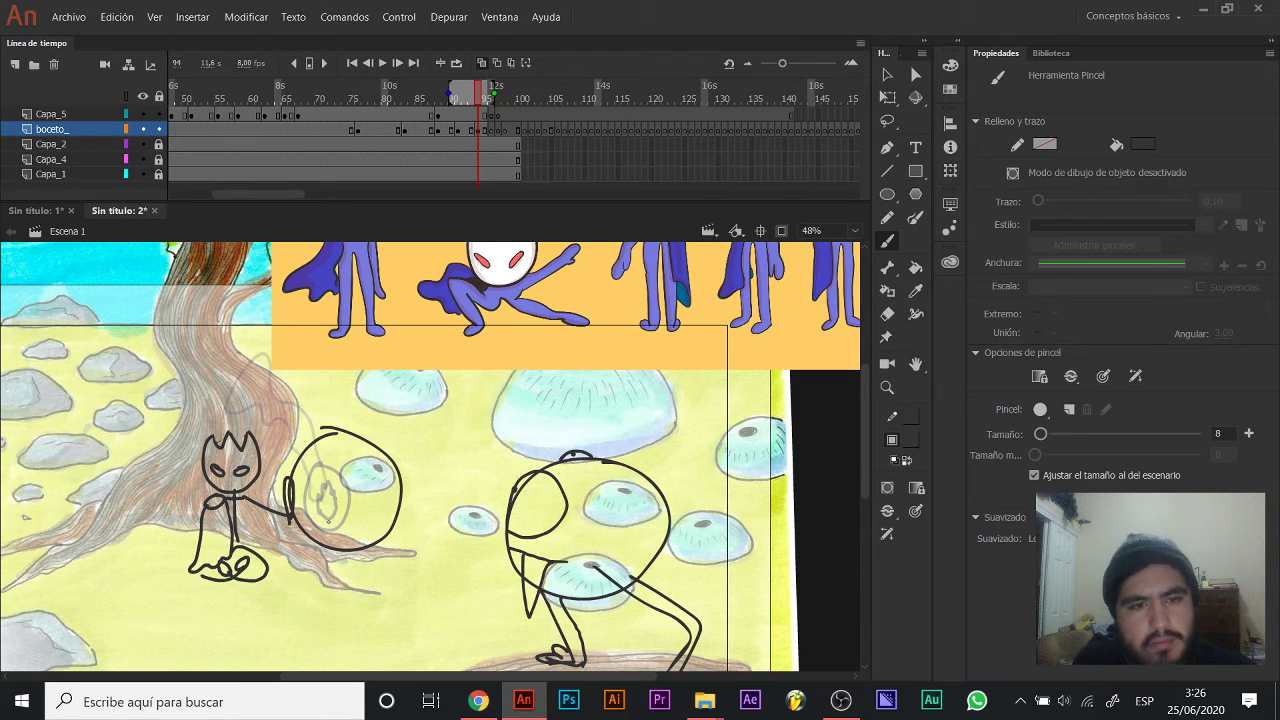
pyautogui.moveTo(352, 466); pyautogui.dragTo(364, 478)
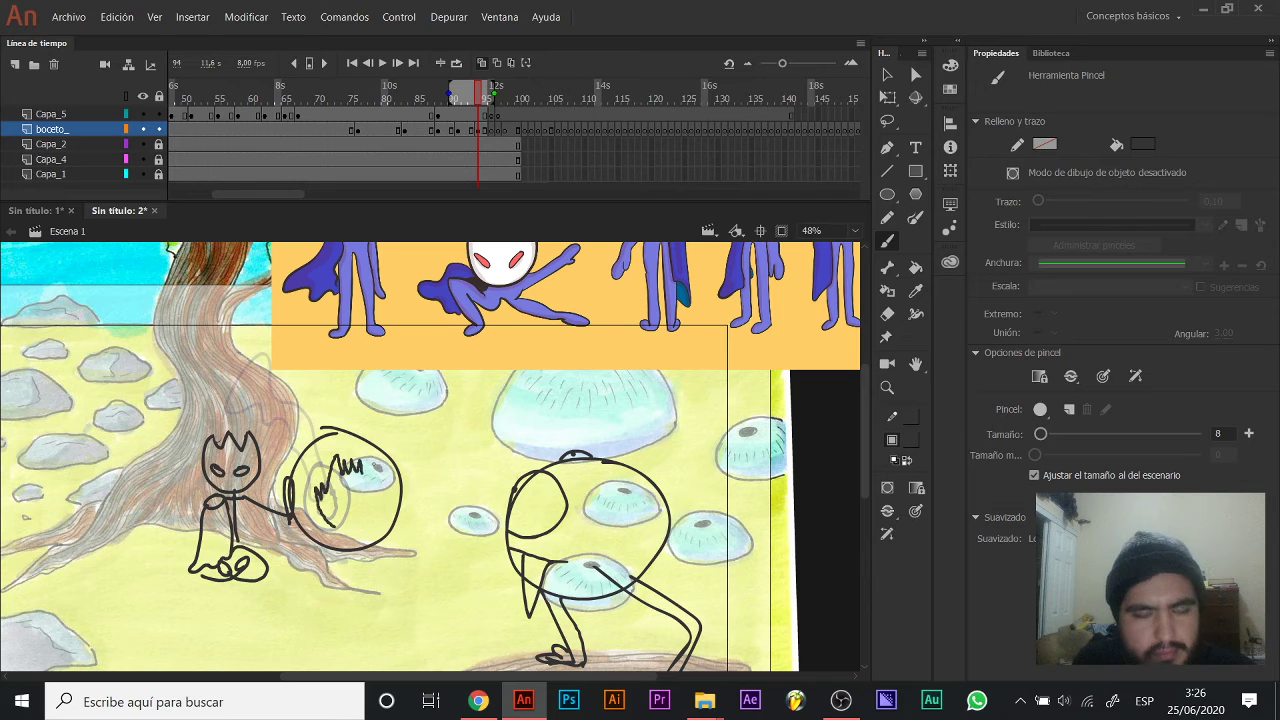
pyautogui.hotkey('ctrl', 'z')
pyautogui.moveTo(318, 505)
pyautogui.mouseDown()
pyautogui.moveTo(334, 458)
pyautogui.moveTo(320, 520)
pyautogui.moveTo(372, 480)
pyautogui.moveTo(330, 480)
pyautogui.moveTo(340, 500)
pyautogui.moveTo(345, 488)
pyautogui.mouseUp()
pyautogui.hotkey('ctrl', 'z')
pyautogui.moveTo(432, 450)
pyautogui.mouseDown()
pyautogui.moveTo(452, 347)
pyautogui.moveTo(464, 419)
pyautogui.mouseUp()
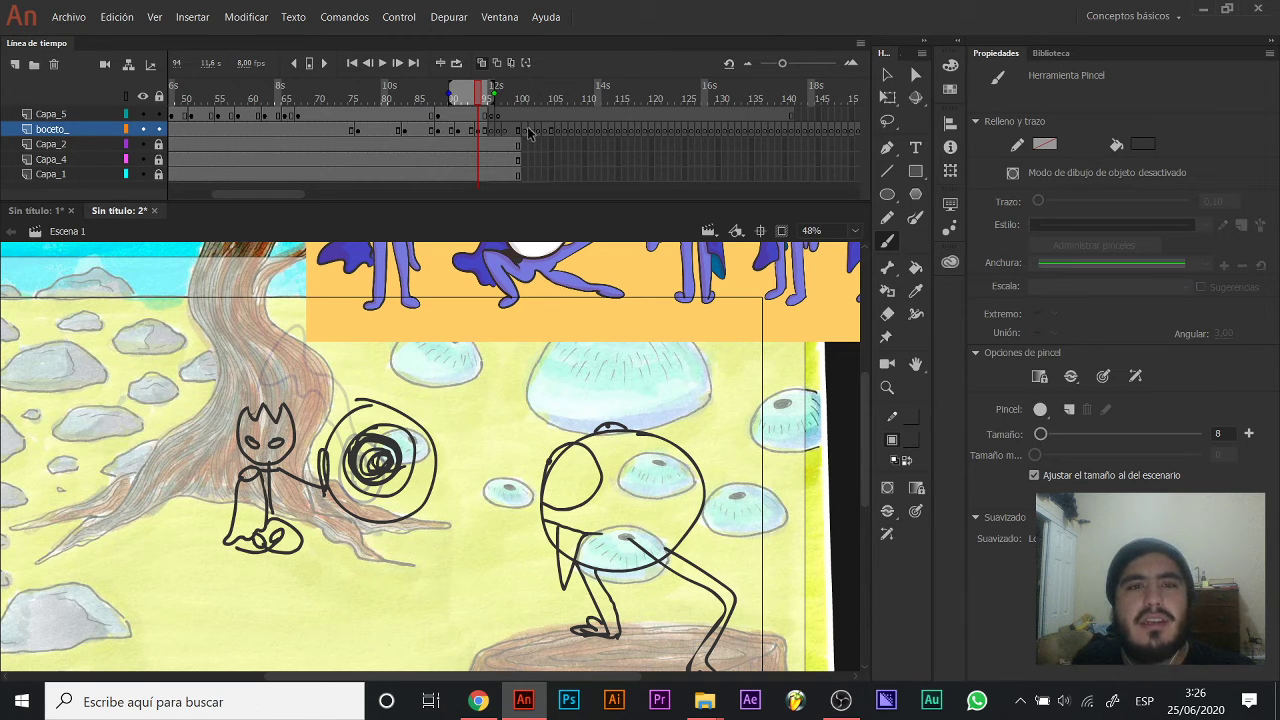
# Extend Capa_5 and boceto_ to frame 97 and insert a keyframe at frame 96 on boceto_.
pyautogui.click(489, 133)
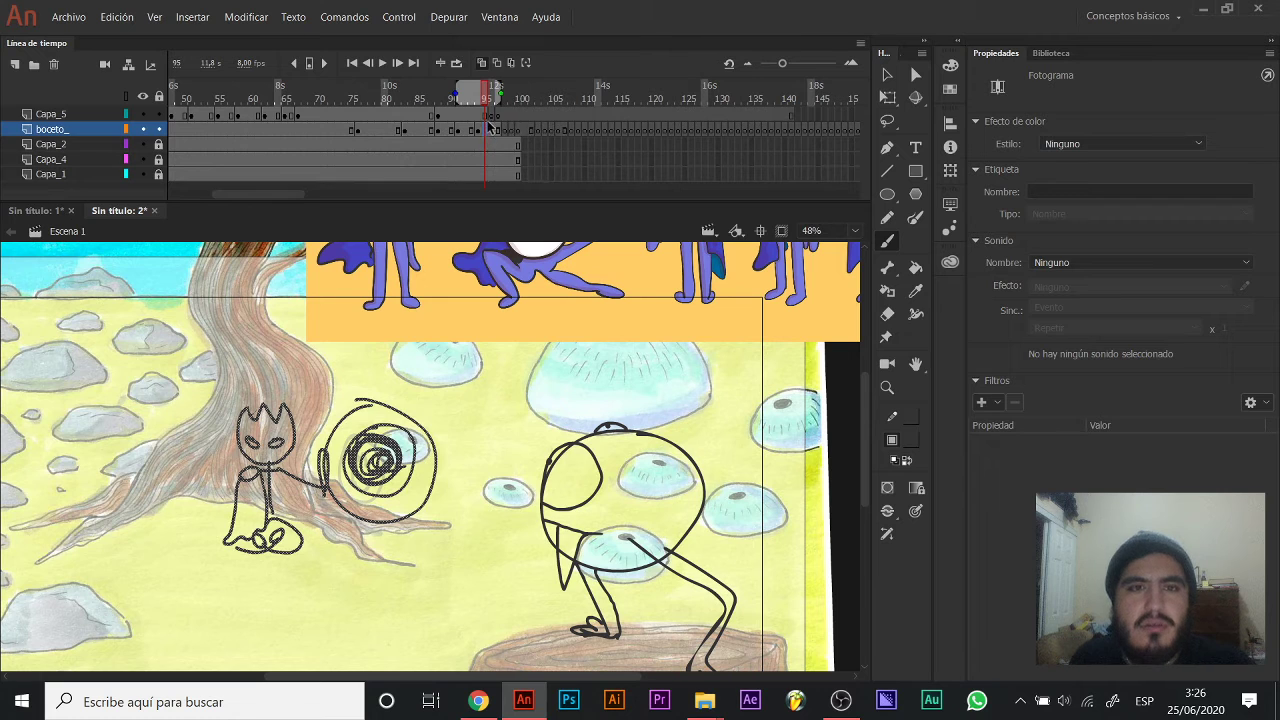
pyautogui.click(491, 117)
pyautogui.click(497, 131)
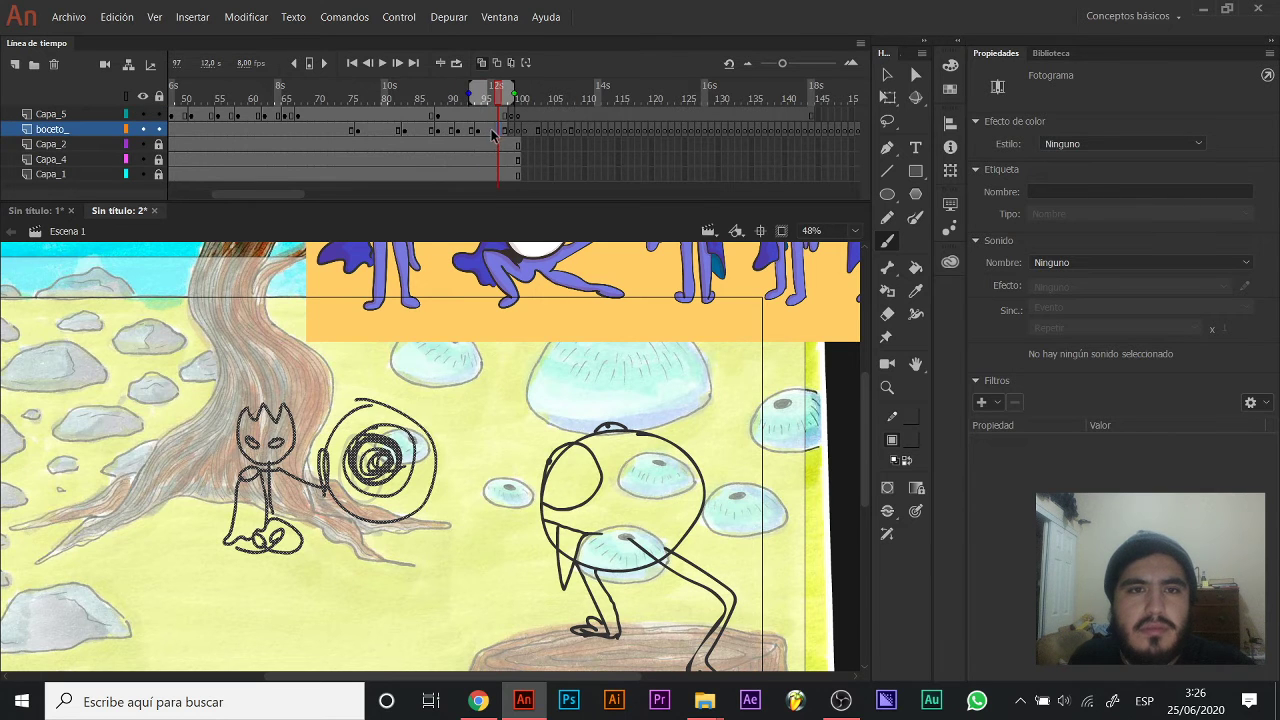
# Erase the part of Eggo's hand that touches the fireball's outer ring on frame 96.
pyautogui.click(343, 481)
pyautogui.moveTo(409, 460); pyautogui.dragTo(442, 388)
pyautogui.press('v')
pyautogui.click(438, 324)
pyautogui.press('e')
pyautogui.moveTo(438, 322)
pyautogui.mouseDown()
pyautogui.moveTo(448, 458)
pyautogui.moveTo(455, 408)
pyautogui.mouseUp()
pyautogui.press('v')
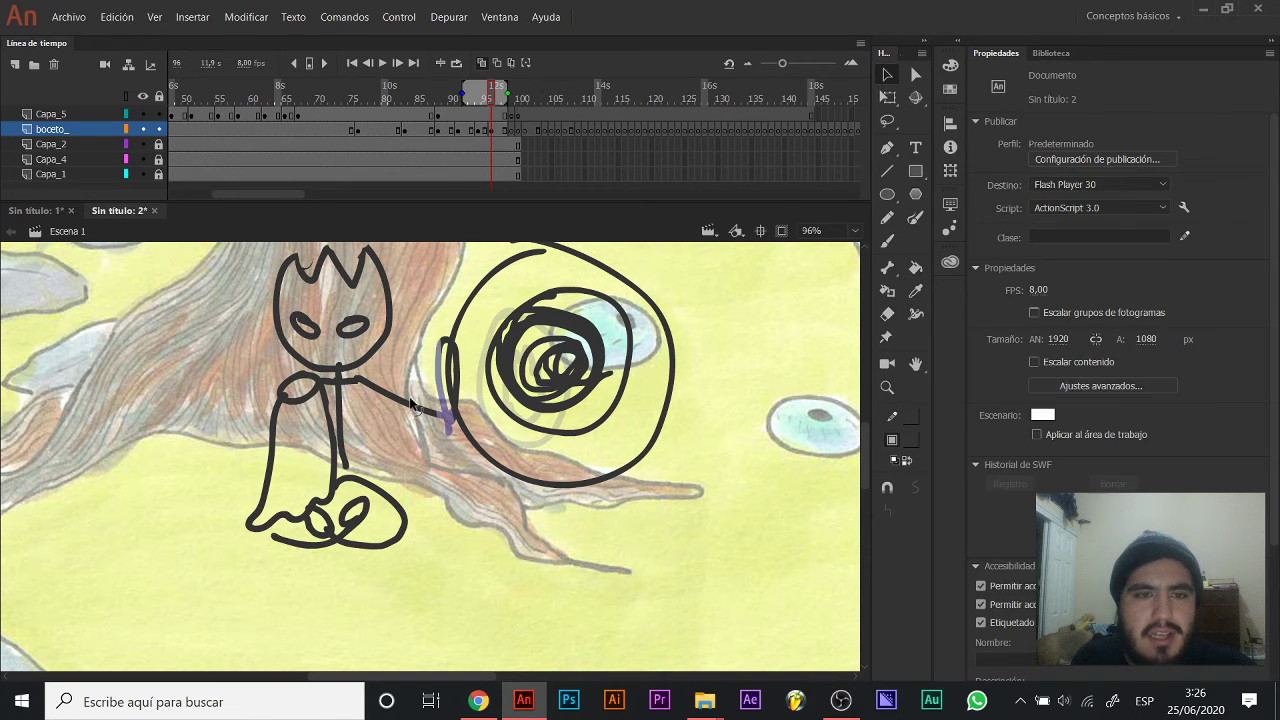
# Delete Eggo's arm, head and body on frame 96 and erase the hand remnants beside the fireball.
pyautogui.click(410, 402)
pyautogui.press('Delete')
pyautogui.press('b')
pyautogui.press('v')
pyautogui.moveTo(386, 302); pyautogui.dragTo(249, 347)
pyautogui.press('Delete')
pyautogui.press('e')
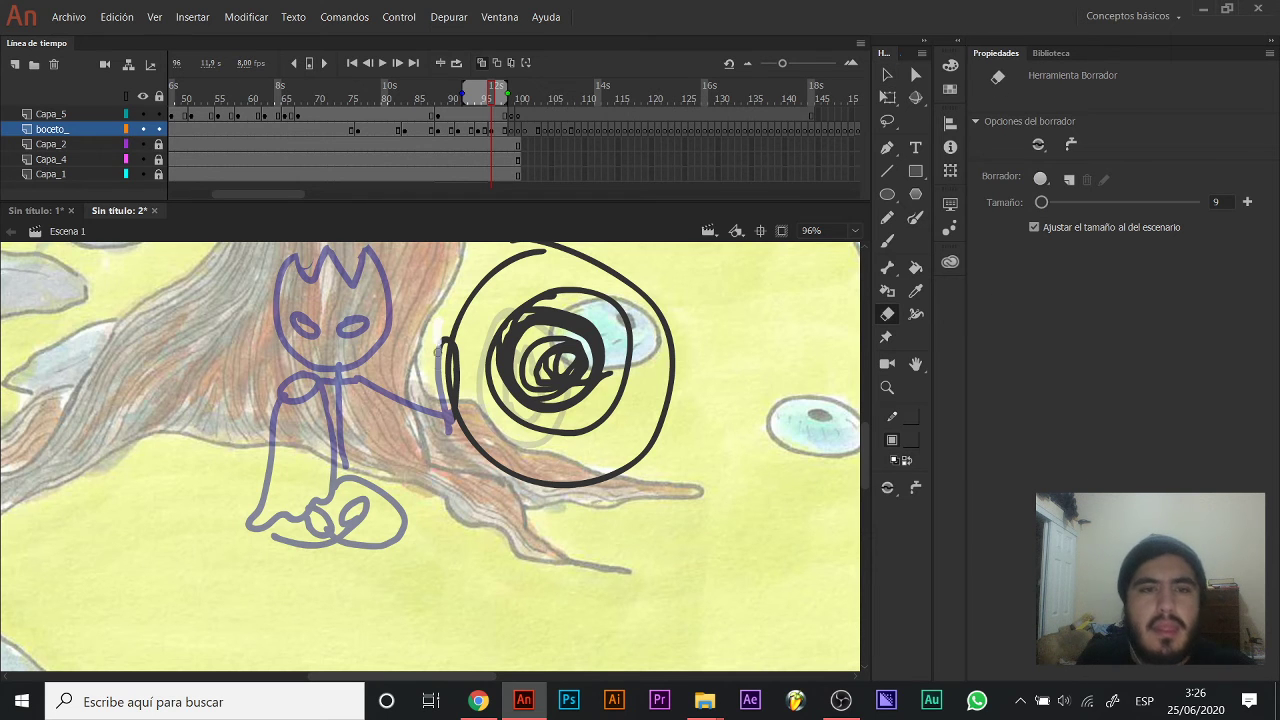
pyautogui.moveTo(452, 334); pyautogui.dragTo(458, 386)
pyautogui.press('b')
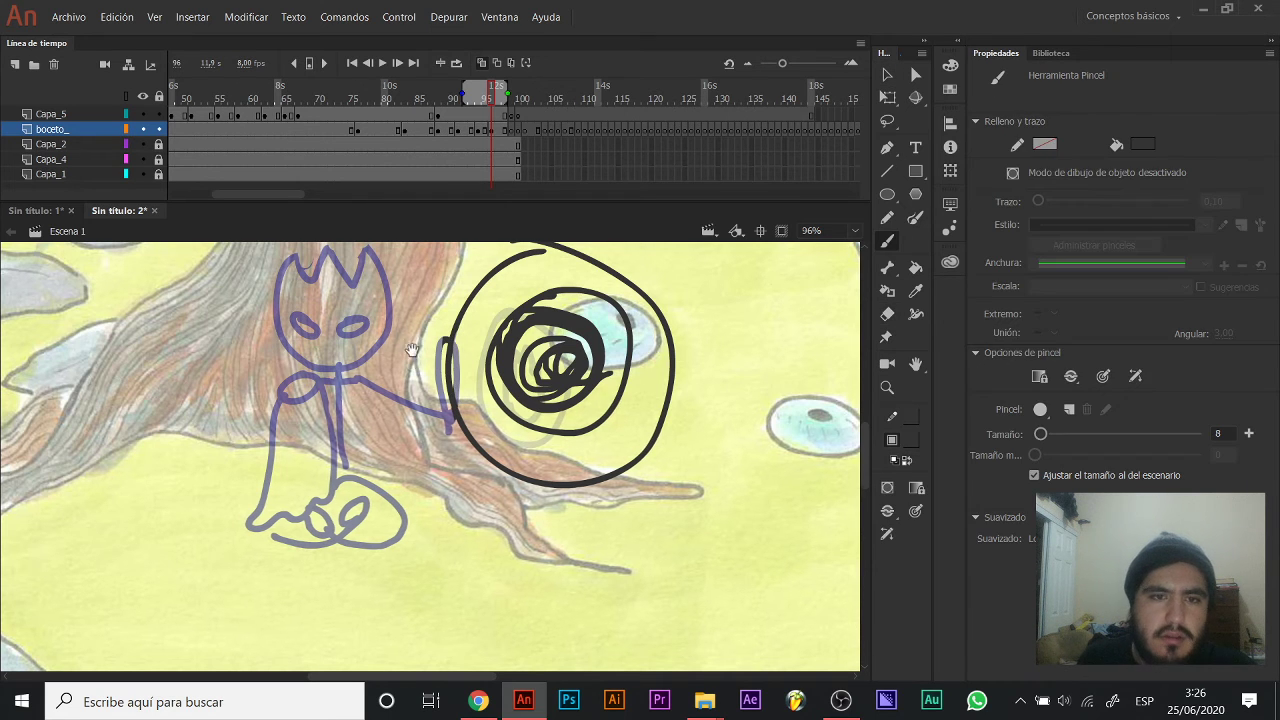
# Select the whole fireball on frame 96 and move it slightly up and toward Eggo.
pyautogui.moveTo(402, 302); pyautogui.dragTo(418, 369)
pyautogui.press('v')
pyautogui.moveTo(738, 276)
pyautogui.mouseDown()
pyautogui.moveTo(476, 563)
pyautogui.moveTo(448, 618)
pyautogui.mouseUp()
pyautogui.moveTo(560, 450); pyautogui.dragTo(522, 438)
pyautogui.press('b')
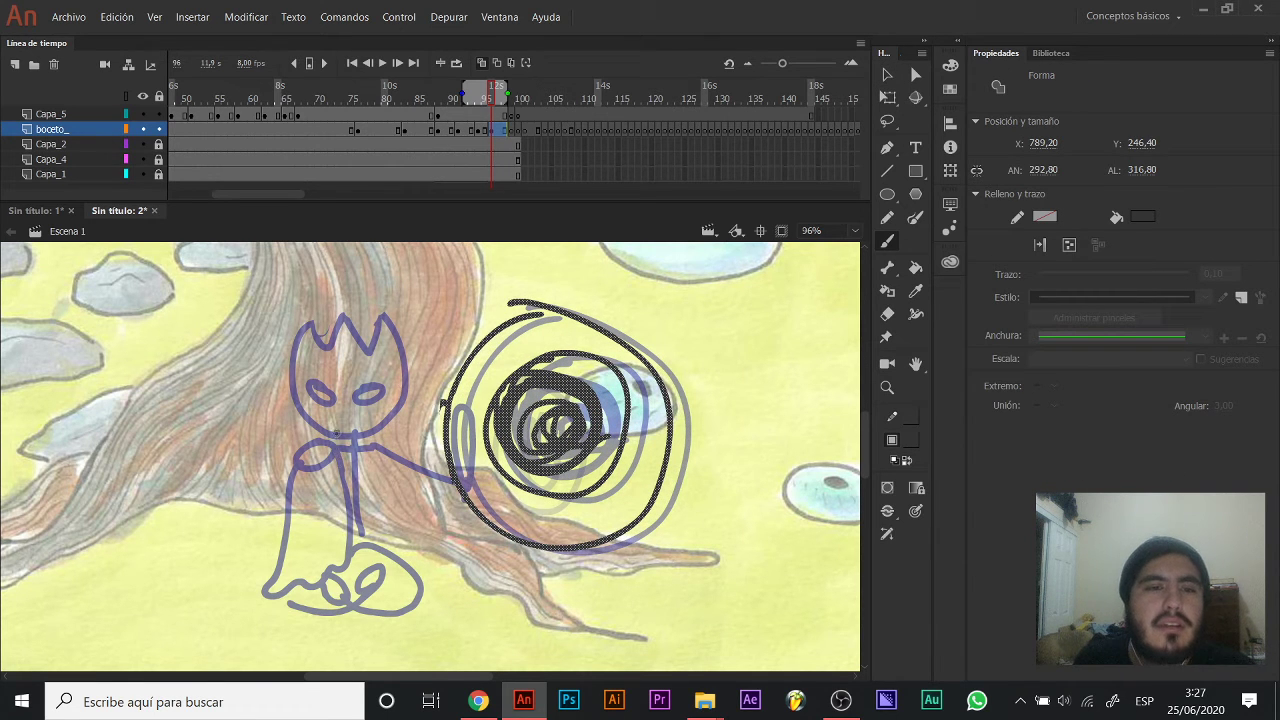
# Redraw Eggo on frame 96 with a tilted head, eyes, curved body, crossed legs and a bent arm raised toward the fireball.
pyautogui.moveTo(336, 432); pyautogui.dragTo(360, 540)
pyautogui.moveTo(345, 455)
pyautogui.mouseDown()
pyautogui.moveTo(376, 402)
pyautogui.moveTo(422, 430)
pyautogui.moveTo(440, 376)
pyautogui.moveTo(421, 432)
pyautogui.mouseUp()
pyautogui.moveTo(400, 400); pyautogui.dragTo(425, 441)
pyautogui.moveTo(319, 371)
pyautogui.mouseDown()
pyautogui.moveTo(326, 465)
pyautogui.moveTo(414, 436)
pyautogui.moveTo(379, 343)
pyautogui.moveTo(376, 403)
pyautogui.moveTo(329, 378)
pyautogui.moveTo(336, 420)
pyautogui.mouseUp()
pyautogui.moveTo(409, 404); pyautogui.dragTo(400, 406)
pyautogui.moveTo(382, 471)
pyautogui.mouseDown()
pyautogui.moveTo(395, 391)
pyautogui.moveTo(324, 432)
pyautogui.moveTo(296, 548)
pyautogui.moveTo(378, 520)
pyautogui.moveTo(383, 402)
pyautogui.mouseUp()
pyautogui.moveTo(365, 533)
pyautogui.mouseDown()
pyautogui.moveTo(367, 483)
pyautogui.moveTo(360, 520)
pyautogui.moveTo(399, 492)
pyautogui.moveTo(454, 504)
pyautogui.moveTo(389, 491)
pyautogui.mouseUp()
pyautogui.moveTo(510, 391)
pyautogui.mouseDown()
pyautogui.moveTo(416, 474)
pyautogui.moveTo(356, 442)
pyautogui.mouseUp()
pyautogui.press('z')
pyautogui.keyDown('alt'); pyautogui.click(428, 455); pyautogui.keyUp('alt')
# Extend the boceto_ and Capa_5 drawings to frame 98.
pyautogui.press('v')
pyautogui.click(505, 131)
pyautogui.moveTo(506, 116); pyautogui.dragTo(510, 130)
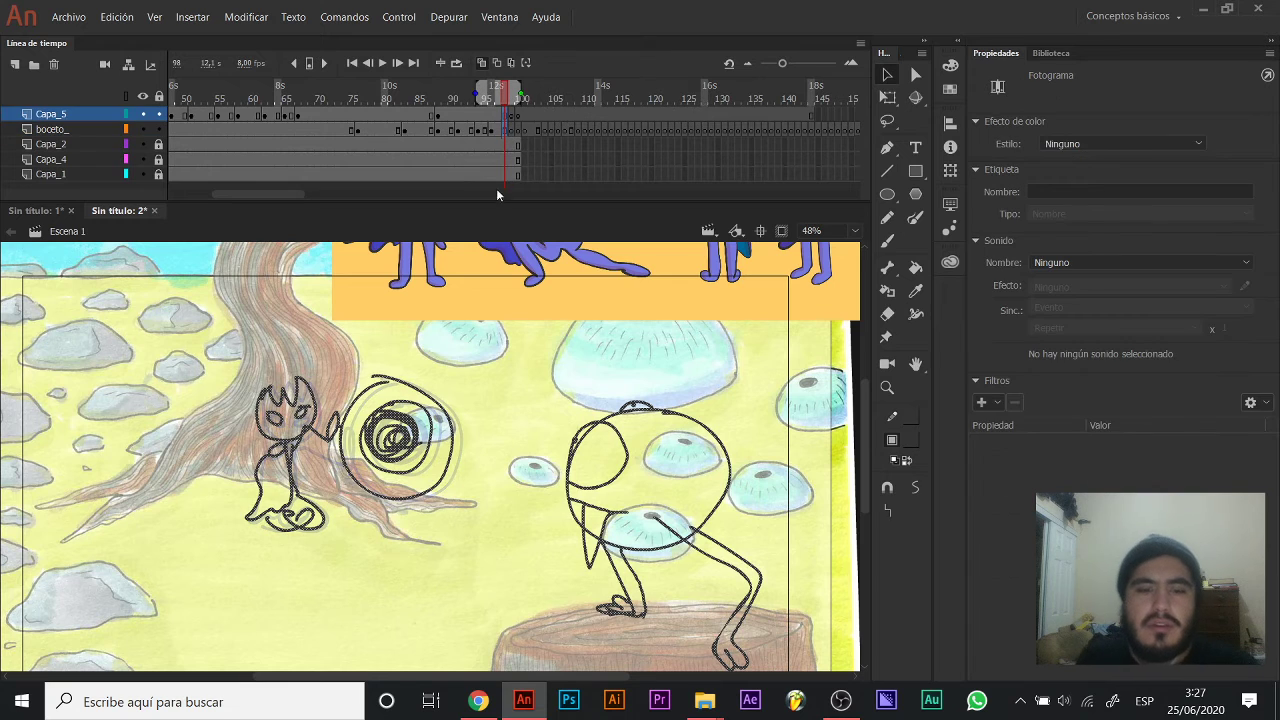
# Insert keyframes at frame 98 on Capa_5 and boceto_ and extend both drawings to frame 105.
pyautogui.press('F6')
pyautogui.press('F5')
pyautogui.press('F5')
pyautogui.press('F5')
pyautogui.press('F5')
pyautogui.press('F5')
pyautogui.press('F5')
pyautogui.press('F5')
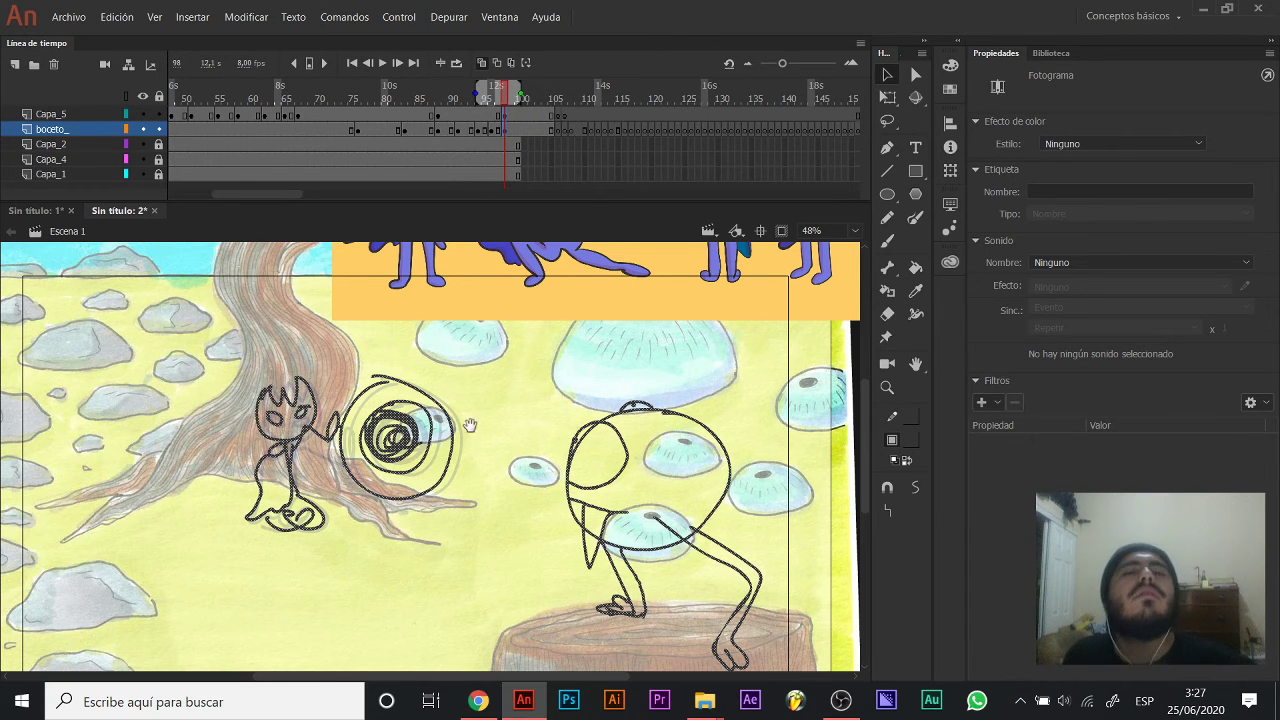
# Delete seated Eggo and the fireball from the boceto_ drawing on frame 98.
pyautogui.moveTo(464, 440); pyautogui.dragTo(476, 414)
pyautogui.moveTo(486, 314); pyautogui.dragTo(224, 560)
pyautogui.press('Delete')
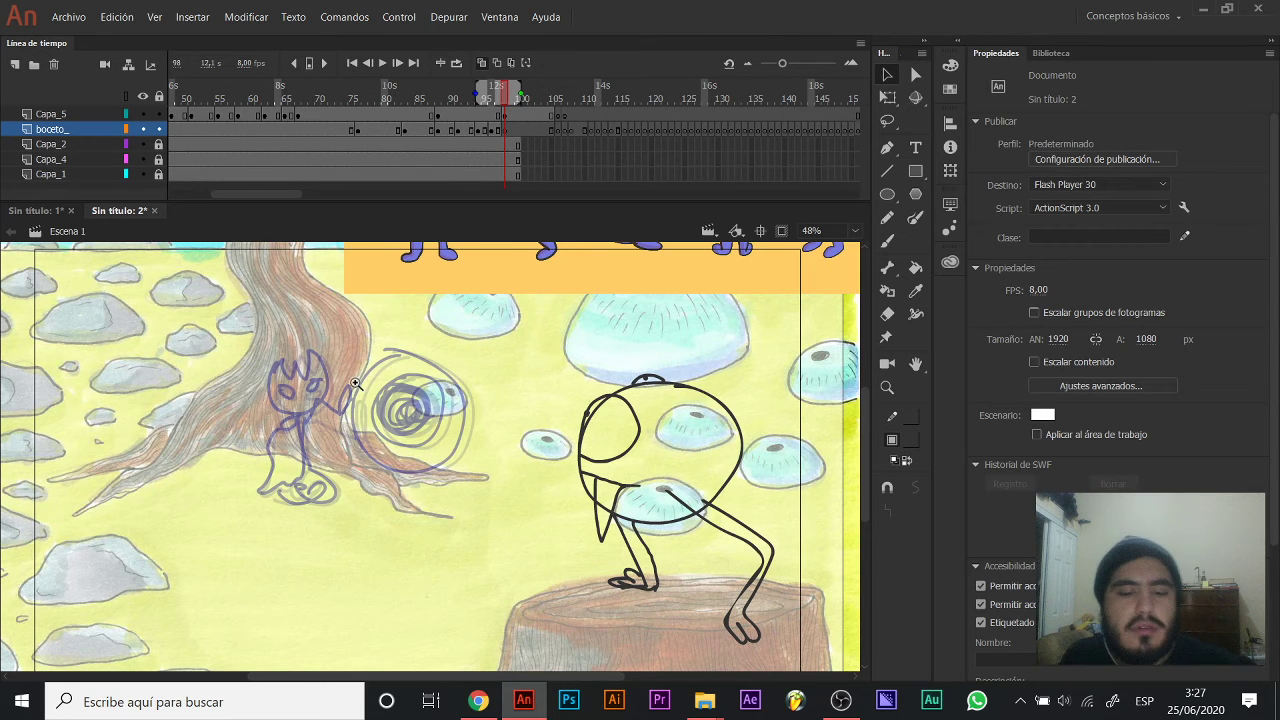
# Redraw seated Eggo on frame 98 with crossed legs, spiky head and one arm stretched toward the monster with an open hand.
pyautogui.press('z')
pyautogui.click(352, 381)
pyautogui.moveTo(358, 476); pyautogui.dragTo(370, 360)
pyautogui.press('b')
pyautogui.moveTo(348, 402)
pyautogui.mouseDown()
pyautogui.moveTo(352, 514)
pyautogui.moveTo(394, 532)
pyautogui.moveTo(402, 562)
pyautogui.moveTo(350, 562)
pyautogui.moveTo(324, 532)
pyautogui.mouseUp()
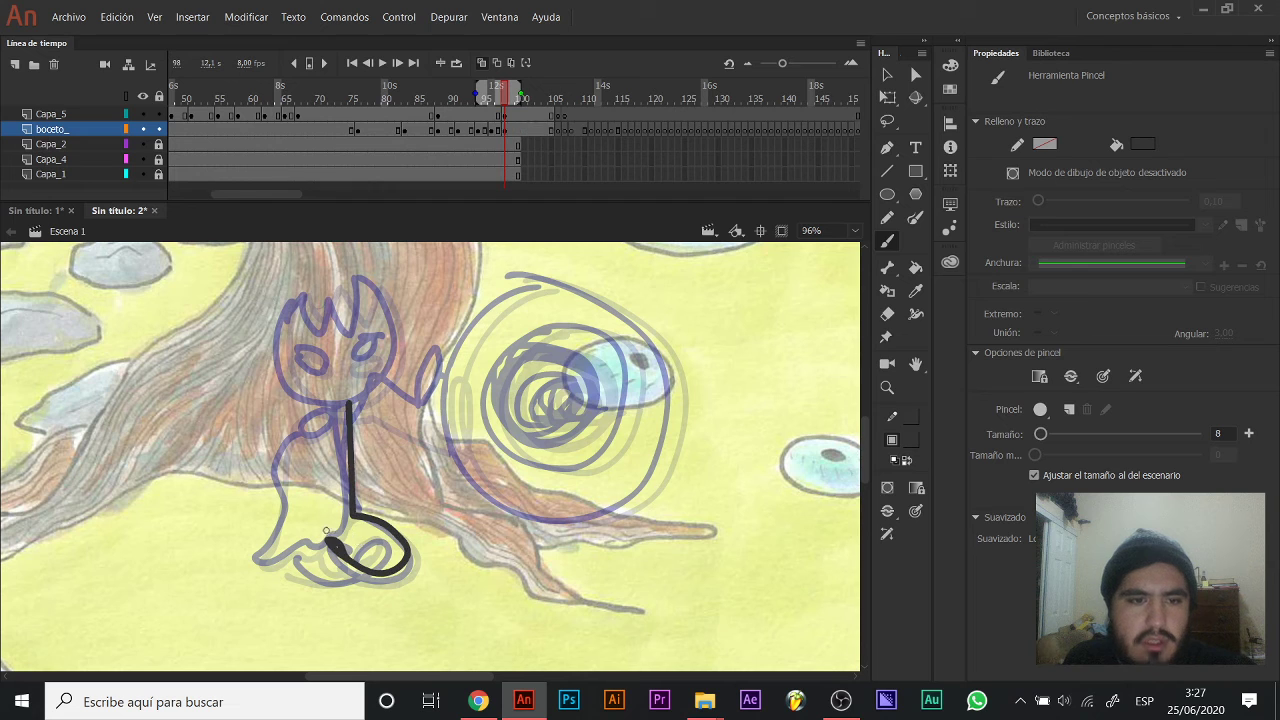
pyautogui.moveTo(320, 412)
pyautogui.mouseDown()
pyautogui.moveTo(300, 430)
pyautogui.moveTo(280, 555)
pyautogui.moveTo(342, 492)
pyautogui.moveTo(337, 431)
pyautogui.mouseUp()
pyautogui.moveTo(303, 552)
pyautogui.mouseDown()
pyautogui.moveTo(386, 554)
pyautogui.moveTo(358, 562)
pyautogui.mouseUp()
pyautogui.moveTo(382, 458); pyautogui.dragTo(357, 497)
pyautogui.moveTo(337, 442)
pyautogui.mouseDown()
pyautogui.moveTo(442, 485)
pyautogui.moveTo(463, 401)
pyautogui.moveTo(444, 484)
pyautogui.mouseUp()
pyautogui.hotkey('ctrl', 'z')
pyautogui.hotkey('ctrl', 'z')
pyautogui.moveTo(331, 444)
pyautogui.mouseDown()
pyautogui.moveTo(445, 489)
pyautogui.moveTo(466, 432)
pyautogui.moveTo(448, 492)
pyautogui.mouseUp()
pyautogui.moveTo(391, 394); pyautogui.dragTo(469, 428)
pyautogui.moveTo(422, 470)
pyautogui.mouseDown()
pyautogui.moveTo(360, 360)
pyautogui.moveTo(420, 372)
pyautogui.moveTo(446, 458)
pyautogui.mouseUp()
pyautogui.moveTo(358, 424)
pyautogui.mouseDown()
pyautogui.moveTo(386, 440)
pyautogui.moveTo(434, 438)
pyautogui.mouseUp()
pyautogui.moveTo(405, 392); pyautogui.dragTo(78, 190)
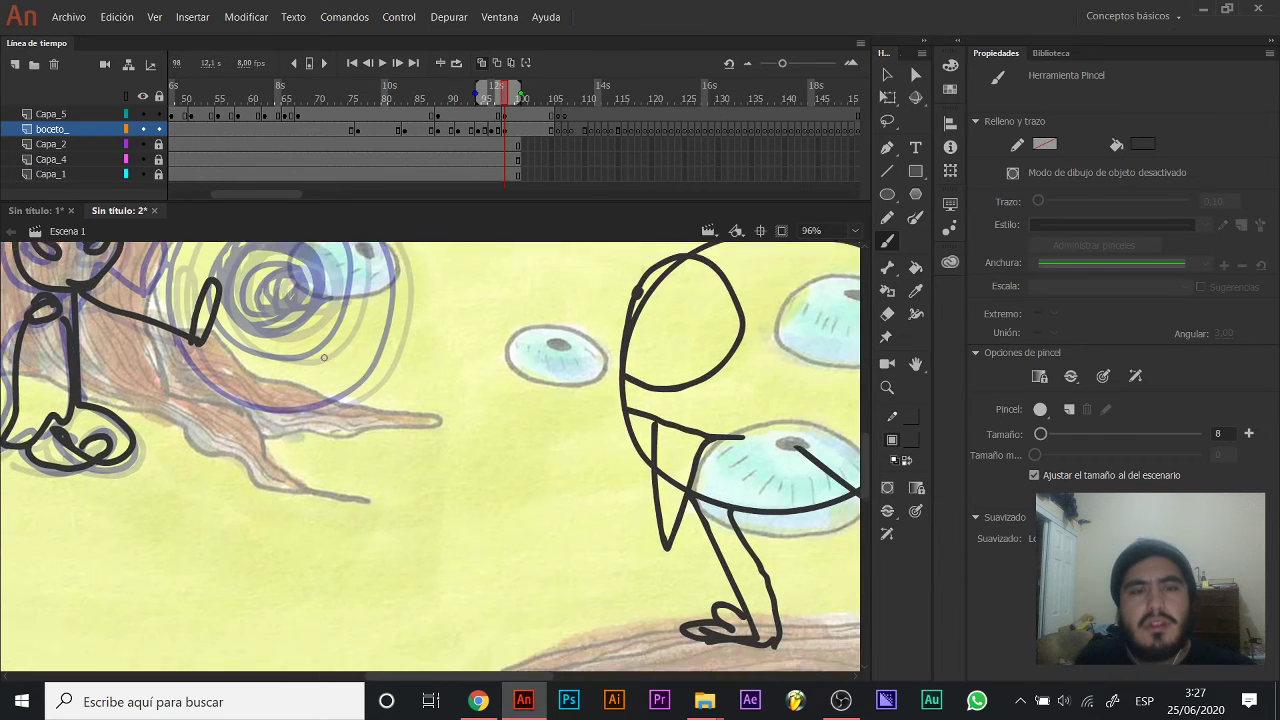
pyautogui.press('z')
pyautogui.keyDown('alt'); pyautogui.click(478, 445); pyautogui.keyUp('alt')
pyautogui.moveTo(485, 450); pyautogui.dragTo(376, 362)
pyautogui.press('v')
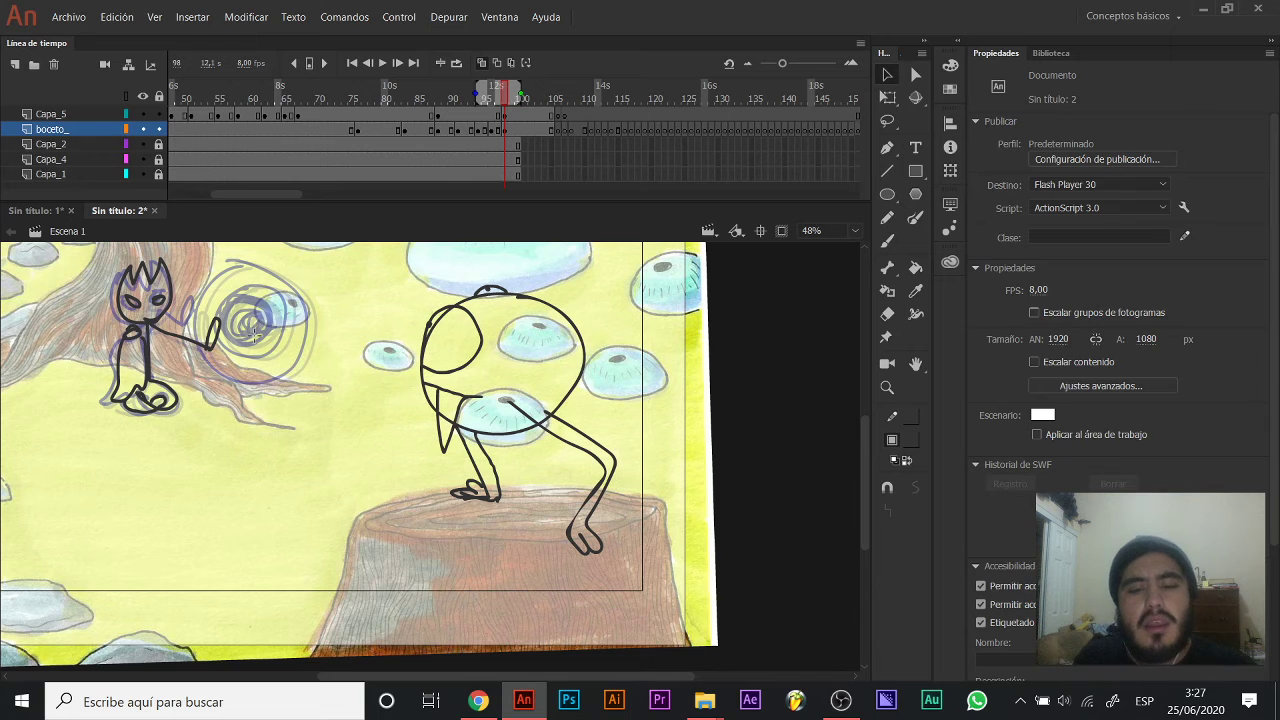
pyautogui.press('n')
pyautogui.press('b')
pyautogui.moveTo(436, 267); pyautogui.dragTo(421, 465)
pyautogui.moveTo(331, 296); pyautogui.dragTo(379, 374)
pyautogui.moveTo(480, 341)
pyautogui.mouseDown()
pyautogui.moveTo(404, 304)
pyautogui.moveTo(347, 340)
pyautogui.moveTo(364, 370)
pyautogui.mouseUp()
pyautogui.hotkey('ctrl', 'z')
pyautogui.moveTo(491, 338)
pyautogui.mouseDown()
pyautogui.moveTo(340, 378)
pyautogui.moveTo(294, 422)
pyautogui.moveTo(322, 475)
pyautogui.moveTo(411, 557)
pyautogui.mouseUp()
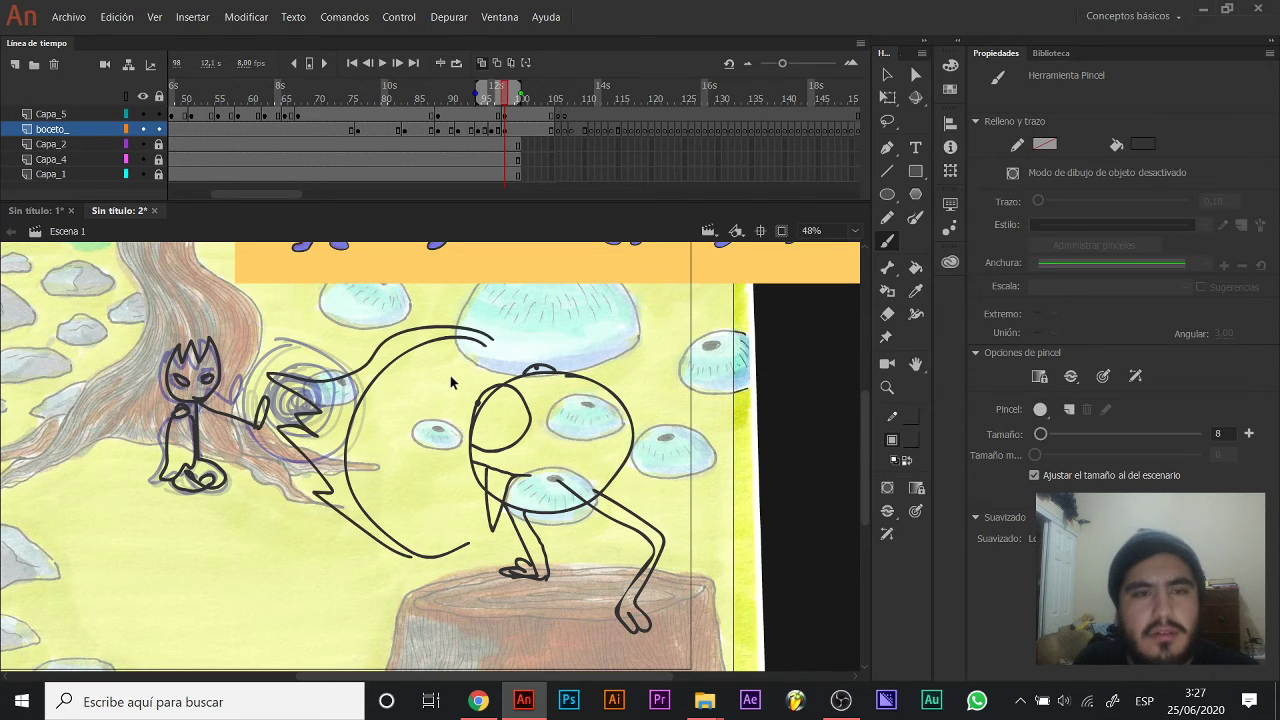
pyautogui.hotkey('ctrl', 'z')
pyautogui.hotkey('ctrl', 'z')
# Draw the fireball striking the monster on frame 98 as a round front with wavy flame tails trailing back toward Eggo.
pyautogui.moveTo(492, 378)
pyautogui.mouseDown()
pyautogui.moveTo(421, 376)
pyautogui.moveTo(471, 480)
pyautogui.mouseUp()
pyautogui.moveTo(528, 372)
pyautogui.mouseDown()
pyautogui.moveTo(480, 312)
pyautogui.moveTo(402, 302)
pyautogui.moveTo(286, 374)
pyautogui.moveTo(350, 414)
pyautogui.moveTo(386, 462)
pyautogui.moveTo(390, 516)
pyautogui.moveTo(425, 530)
pyautogui.mouseUp()
pyautogui.moveTo(413, 300); pyautogui.dragTo(488, 304)
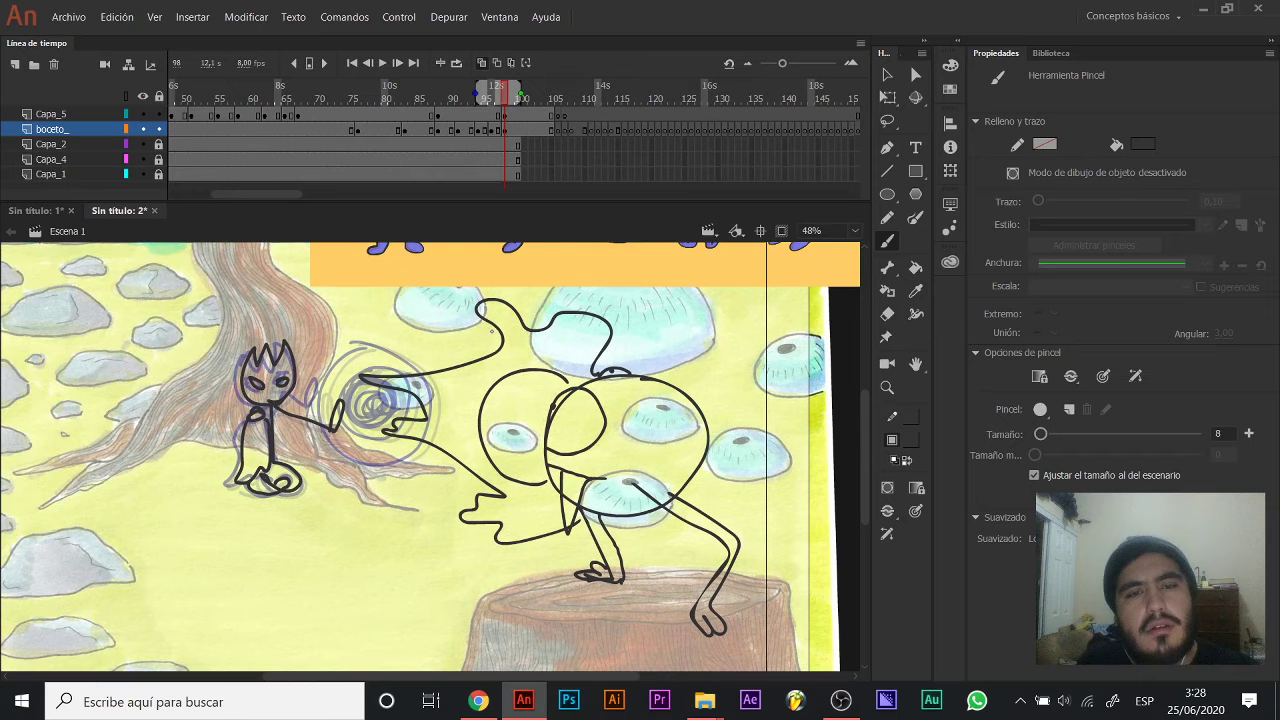
pyautogui.moveTo(398, 352); pyautogui.dragTo(468, 338)
pyautogui.moveTo(471, 483)
pyautogui.mouseDown()
pyautogui.moveTo(354, 439)
pyautogui.moveTo(465, 503)
pyautogui.mouseUp()
pyautogui.moveTo(612, 412); pyautogui.dragTo(467, 388)
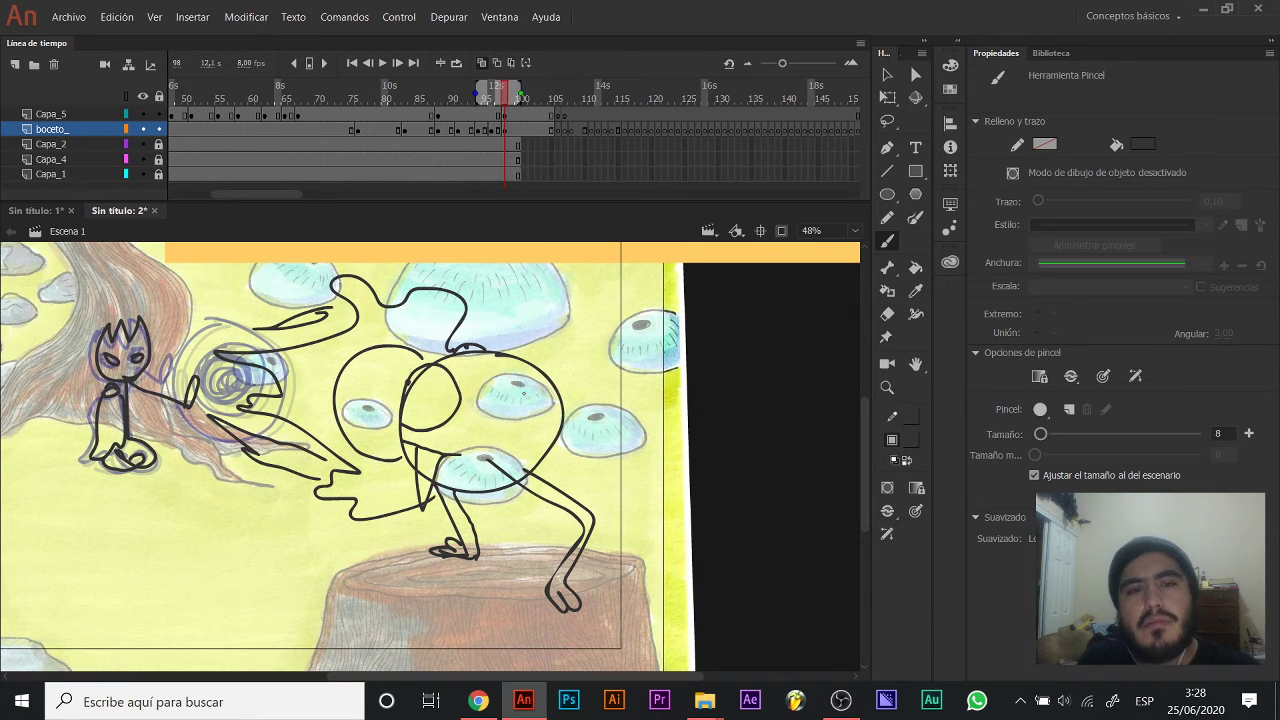
# Insert keyframes at frame 100 on boceto_ and Capa_5 and clear the drawings from both.
pyautogui.click(515, 131)
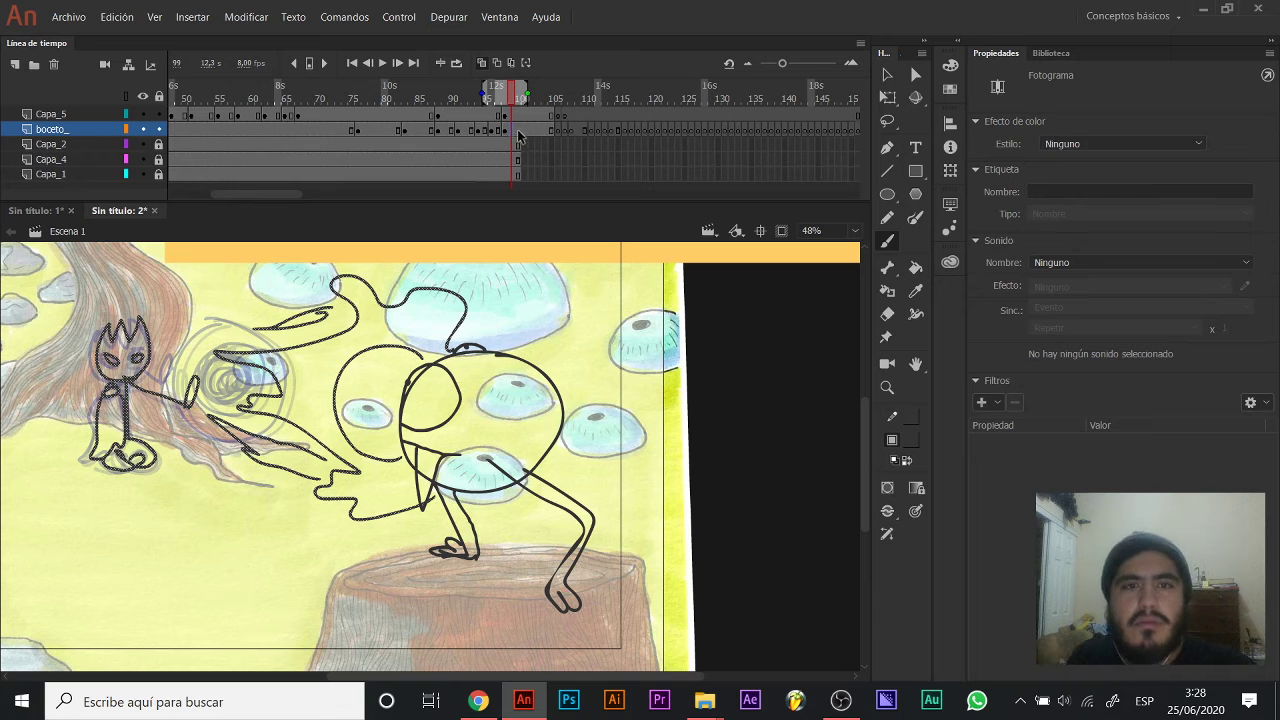
pyautogui.click(518, 131)
pyautogui.press('F6')
pyautogui.click(518, 116)
pyautogui.press('F6')
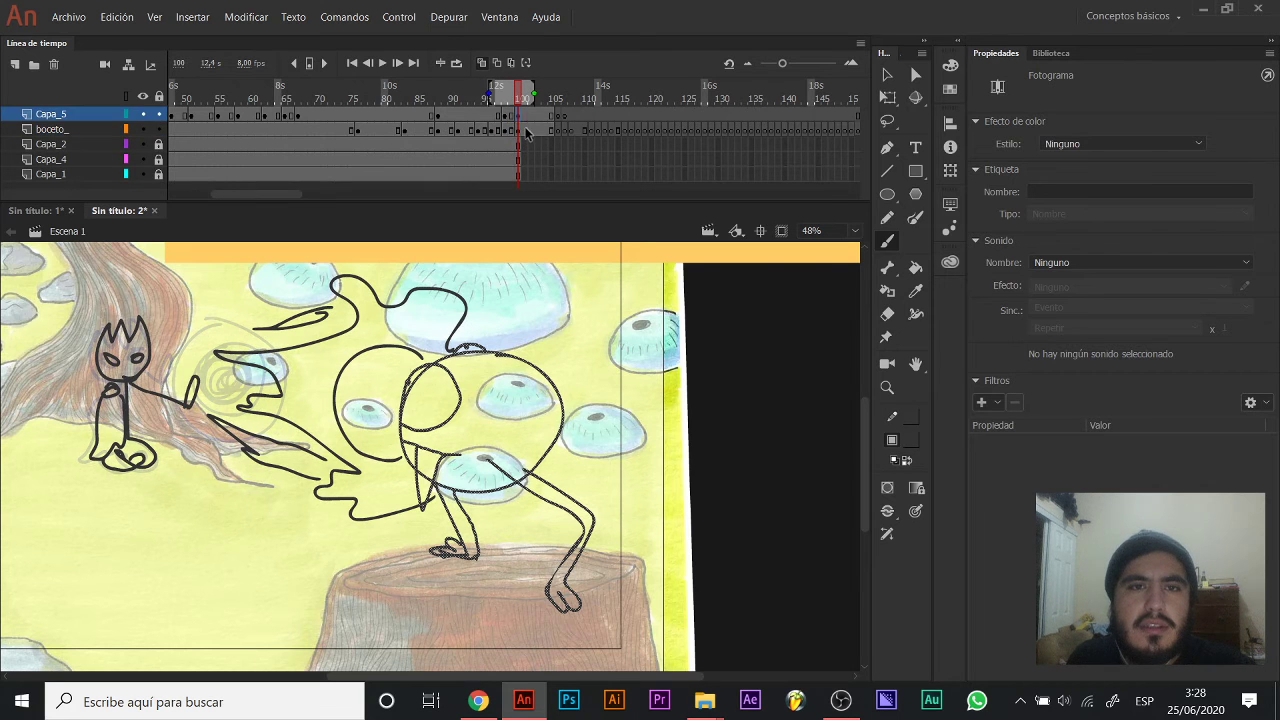
pyautogui.click(518, 131)
pyautogui.press('Delete')
pyautogui.click(518, 116)
pyautogui.press('Delete')
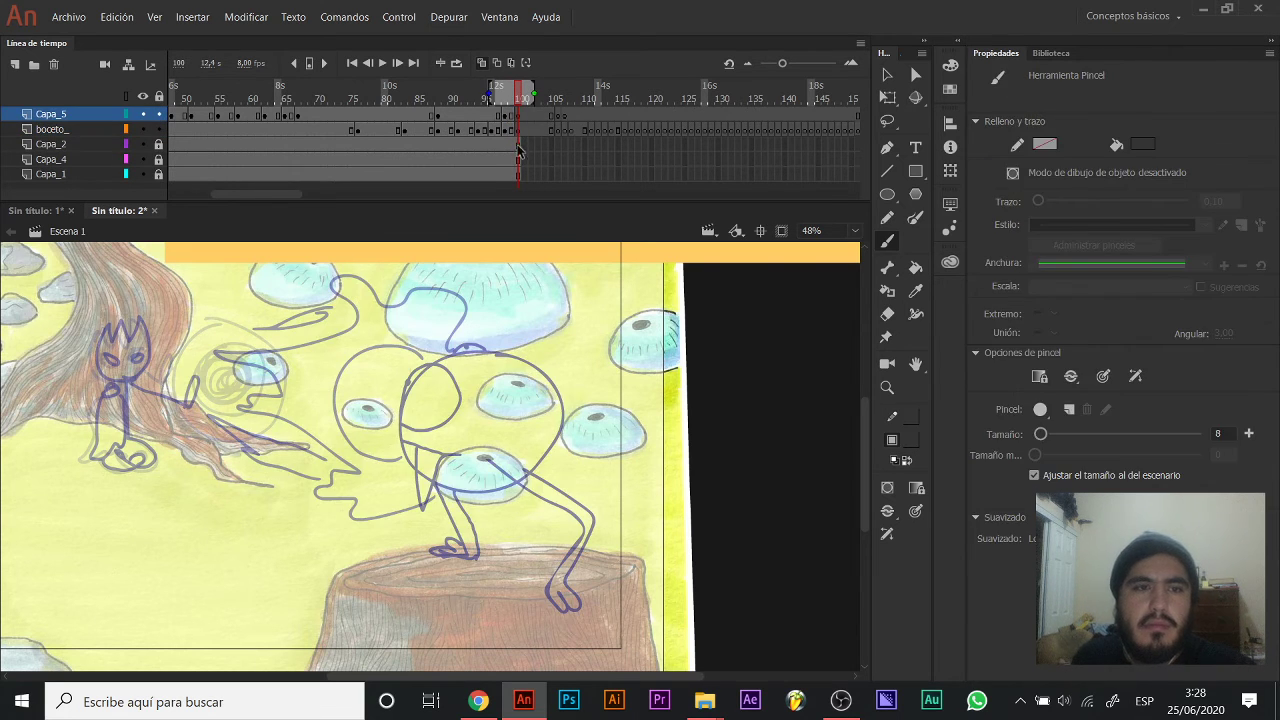
# Draw the monster knocked backward on frame 100 of Capa_5, with the fireball against it and long jagged flames trailing behind.
pyautogui.scroll(-2, 520, 406)
pyautogui.moveTo(625, 352)
pyautogui.mouseDown()
pyautogui.moveTo(690, 480)
pyautogui.moveTo(637, 352)
pyautogui.moveTo(550, 294)
pyautogui.moveTo(352, 398)
pyautogui.moveTo(370, 477)
pyautogui.moveTo(507, 504)
pyautogui.mouseUp()
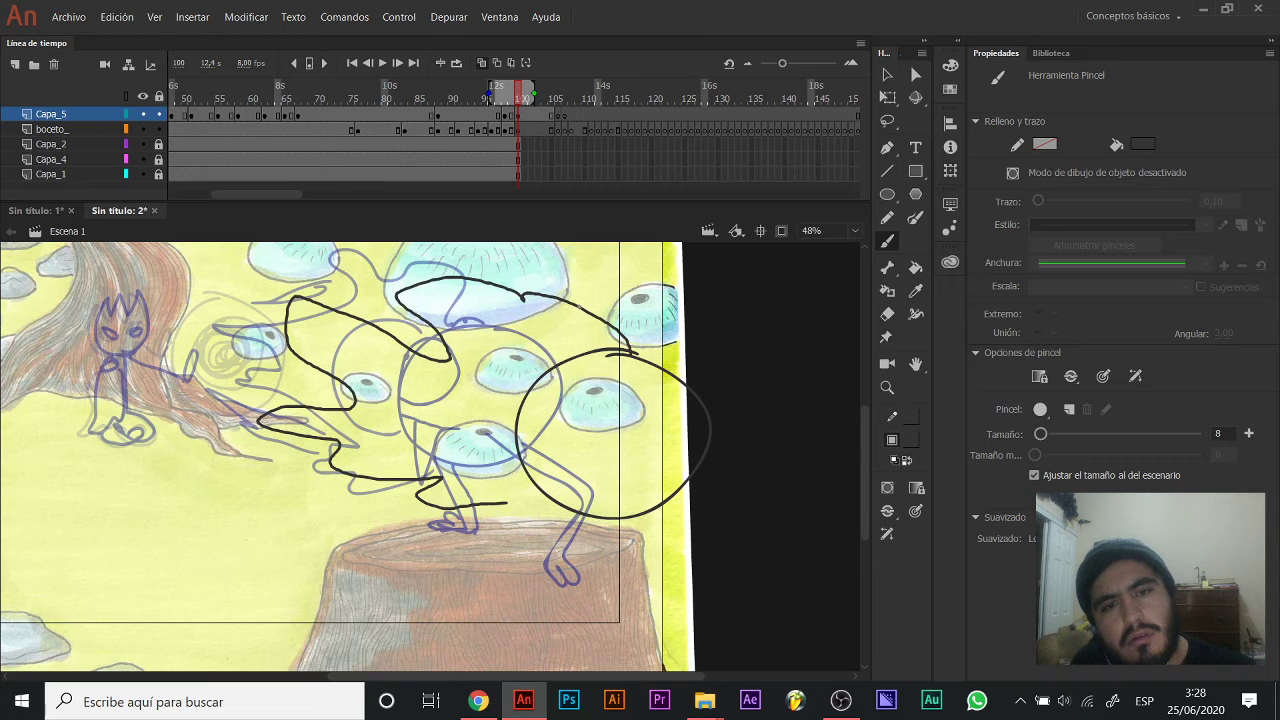
pyautogui.moveTo(574, 358)
pyautogui.mouseDown()
pyautogui.moveTo(475, 440)
pyautogui.moveTo(520, 464)
pyautogui.mouseUp()
pyautogui.hotkey('ctrl', 'z')
pyautogui.moveTo(569, 360)
pyautogui.mouseDown()
pyautogui.moveTo(535, 474)
pyautogui.moveTo(507, 405)
pyautogui.moveTo(541, 379)
pyautogui.mouseUp()
pyautogui.moveTo(523, 397); pyautogui.dragTo(522, 401)
pyautogui.moveTo(608, 346)
pyautogui.mouseDown()
pyautogui.moveTo(655, 373)
pyautogui.moveTo(628, 338)
pyautogui.mouseUp()
pyautogui.moveTo(538, 499)
pyautogui.mouseDown()
pyautogui.moveTo(487, 501)
pyautogui.moveTo(490, 531)
pyautogui.moveTo(588, 506)
pyautogui.moveTo(541, 486)
pyautogui.mouseUp()
pyautogui.moveTo(544, 434); pyautogui.dragTo(744, 440)
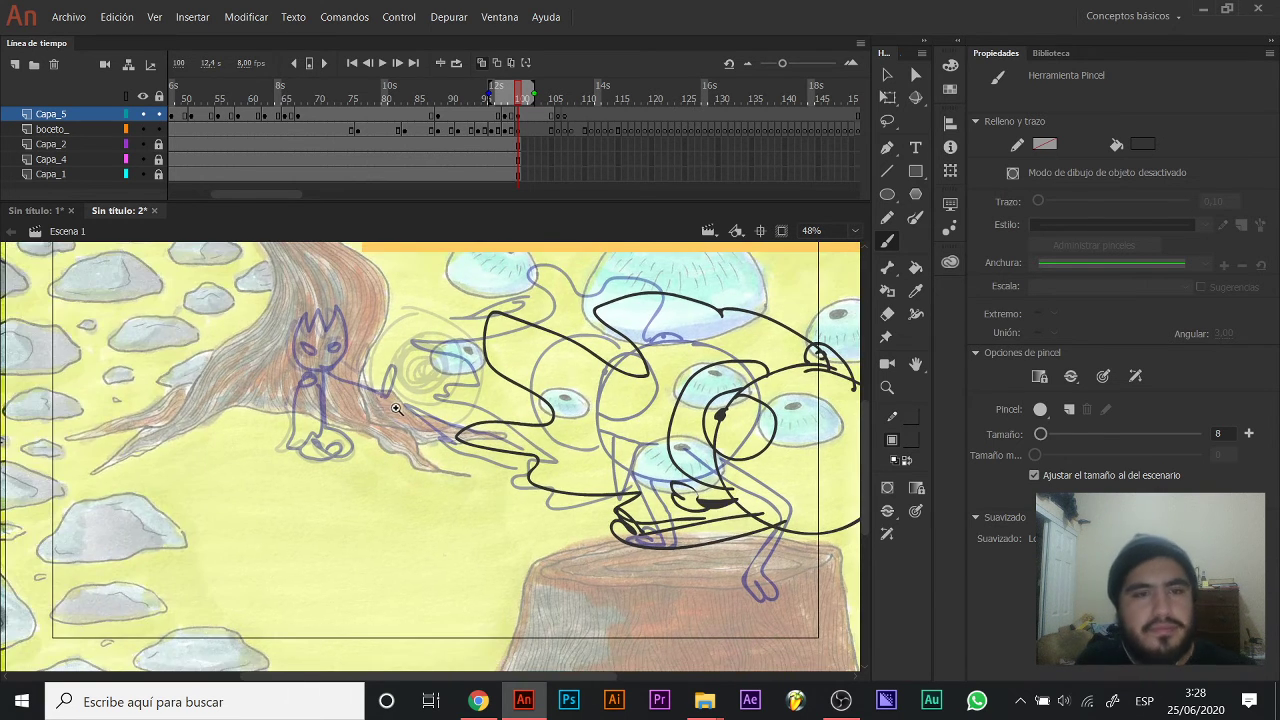
# Draw Eggo's body on frame 100 with crossed legs, a shoulder and a bent arm pulled in, erasing and redrawing the arm lower.
pyautogui.keyDown('ctrl'); pyautogui.click(400, 409); pyautogui.keyUp('ctrl')
pyautogui.moveTo(362, 402); pyautogui.dragTo(470, 432)
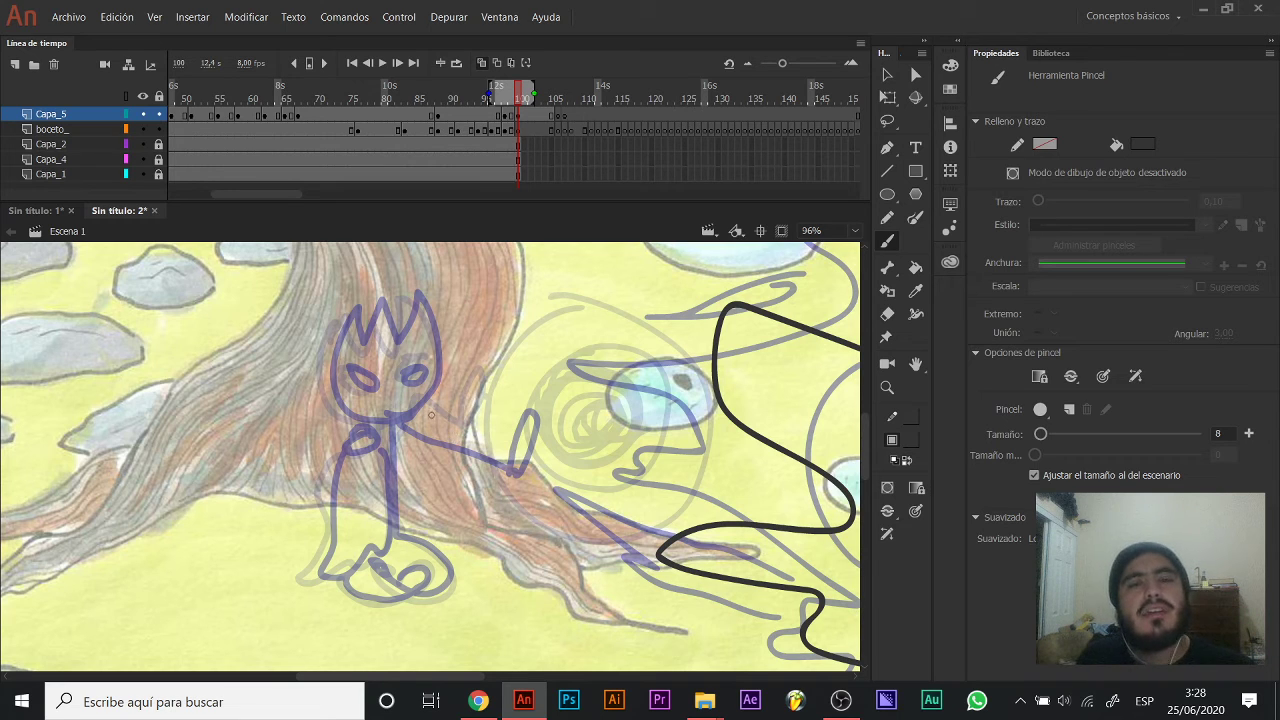
pyautogui.moveTo(398, 425)
pyautogui.mouseDown()
pyautogui.moveTo(422, 477)
pyautogui.moveTo(467, 441)
pyautogui.moveTo(395, 477)
pyautogui.moveTo(395, 531)
pyautogui.moveTo(421, 535)
pyautogui.moveTo(452, 580)
pyautogui.moveTo(400, 586)
pyautogui.moveTo(366, 553)
pyautogui.mouseUp()
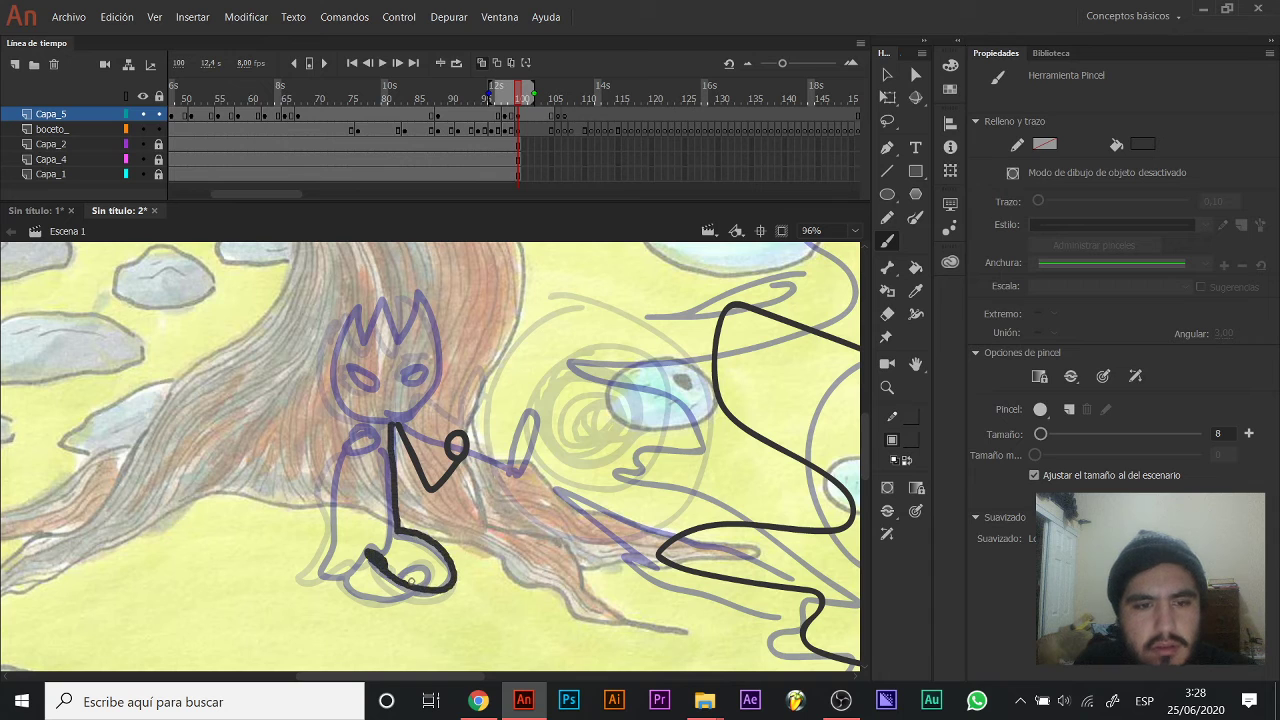
pyautogui.press('e')
pyautogui.moveTo(407, 436)
pyautogui.mouseDown()
pyautogui.moveTo(452, 511)
pyautogui.moveTo(470, 436)
pyautogui.moveTo(442, 480)
pyautogui.moveTo(411, 463)
pyautogui.moveTo(426, 477)
pyautogui.moveTo(408, 488)
pyautogui.moveTo(411, 508)
pyautogui.moveTo(440, 481)
pyautogui.mouseUp()
pyautogui.press('b')
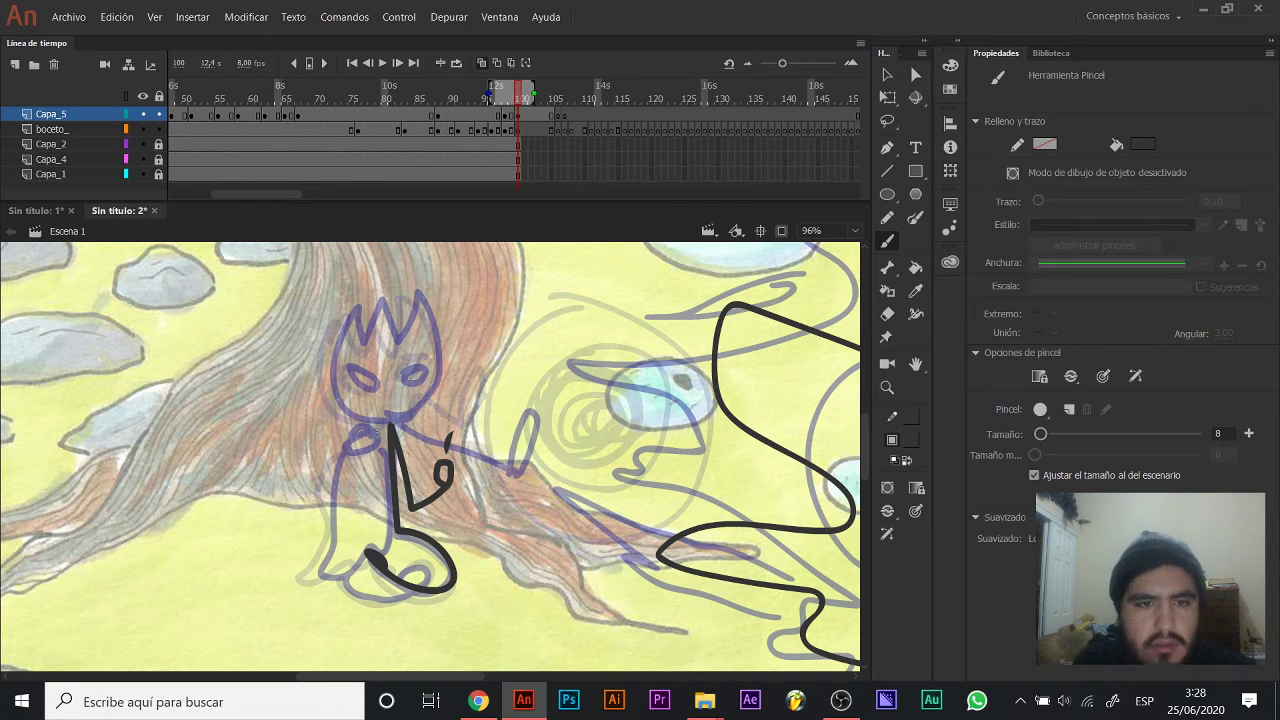
pyautogui.moveTo(368, 426); pyautogui.dragTo(371, 438)
pyautogui.moveTo(334, 478)
pyautogui.mouseDown()
pyautogui.moveTo(368, 553)
pyautogui.moveTo(390, 430)
pyautogui.mouseUp()
pyautogui.moveTo(350, 561)
pyautogui.mouseDown()
pyautogui.moveTo(392, 595)
pyautogui.moveTo(405, 577)
pyautogui.mouseUp()
pyautogui.moveTo(410, 445); pyautogui.dragTo(418, 505)
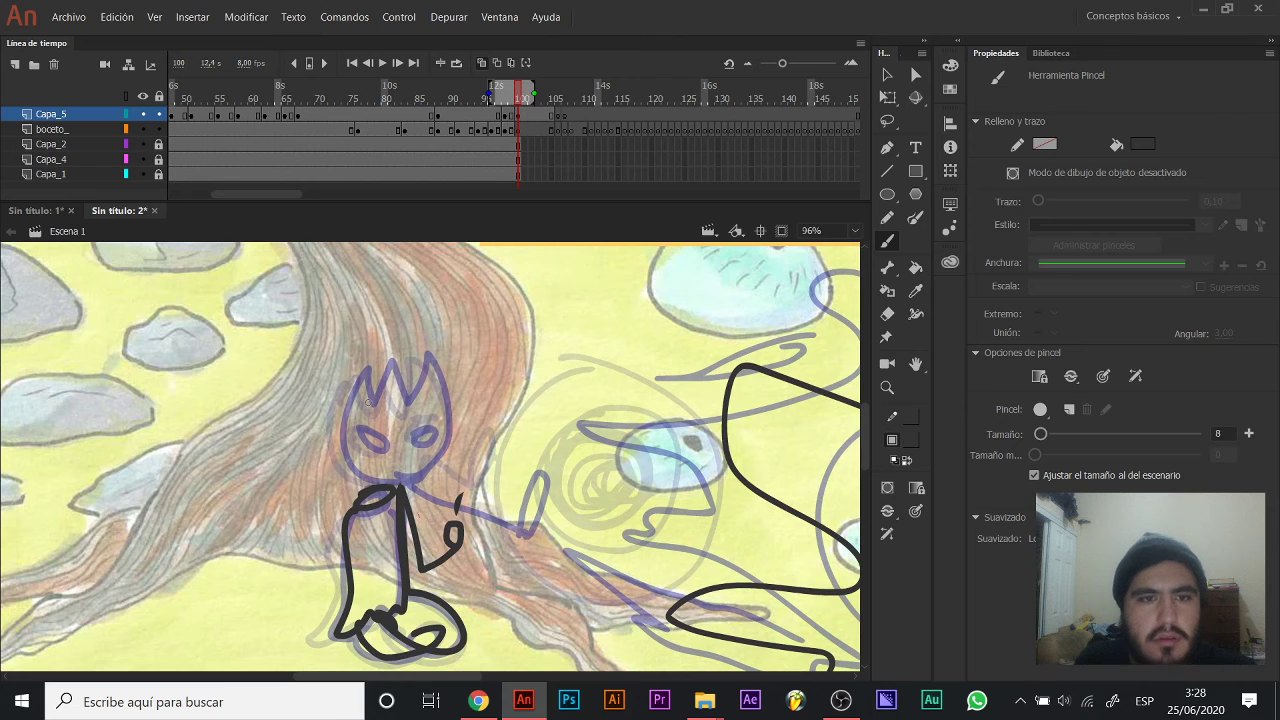
# Draw Eggo's spiky head and eyes on frame 100 and erase the stray mark above the hand.
pyautogui.moveTo(352, 400)
pyautogui.mouseDown()
pyautogui.moveTo(345, 461)
pyautogui.moveTo(410, 490)
pyautogui.moveTo(422, 404)
pyautogui.moveTo(382, 390)
pyautogui.moveTo(388, 442)
pyautogui.moveTo(360, 431)
pyautogui.moveTo(432, 440)
pyautogui.mouseUp()
pyautogui.hotkey('ctrl', 'z')
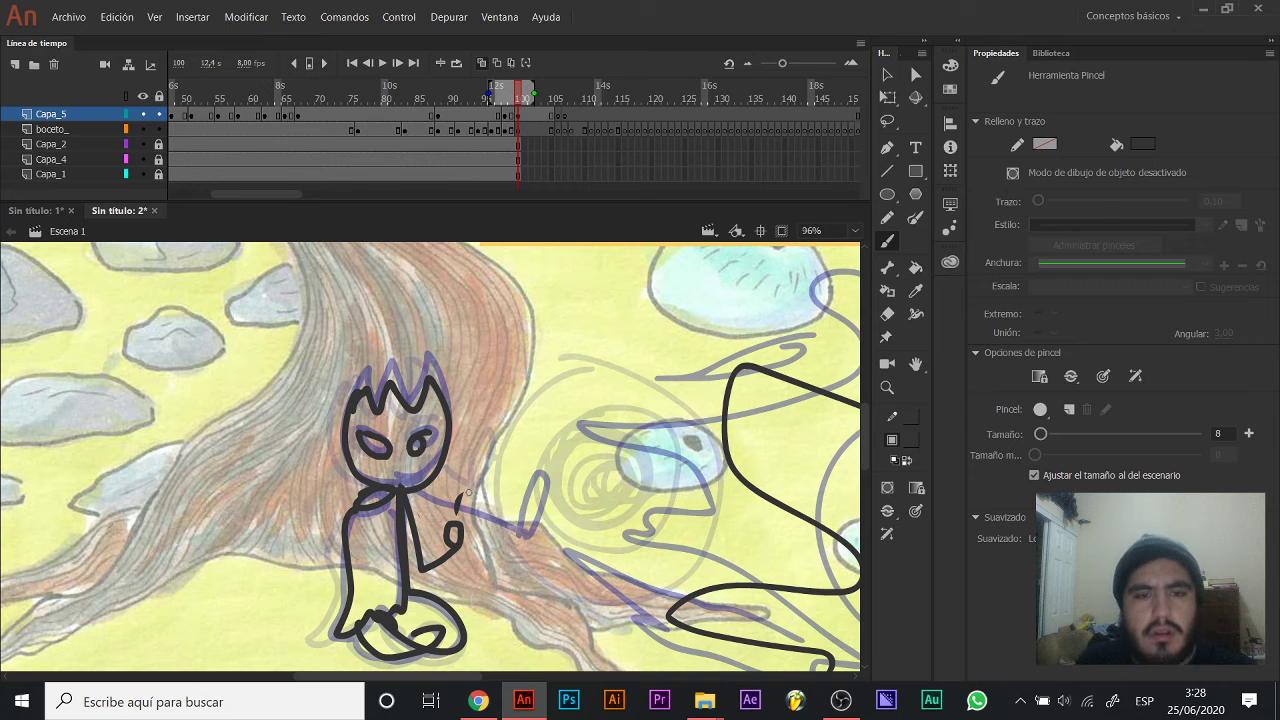
pyautogui.press('e')
pyautogui.moveTo(482, 548); pyautogui.dragTo(442, 446)
pyautogui.press('z')
pyautogui.keyDown('alt'); pyautogui.click(442, 449); pyautogui.keyUp('alt')
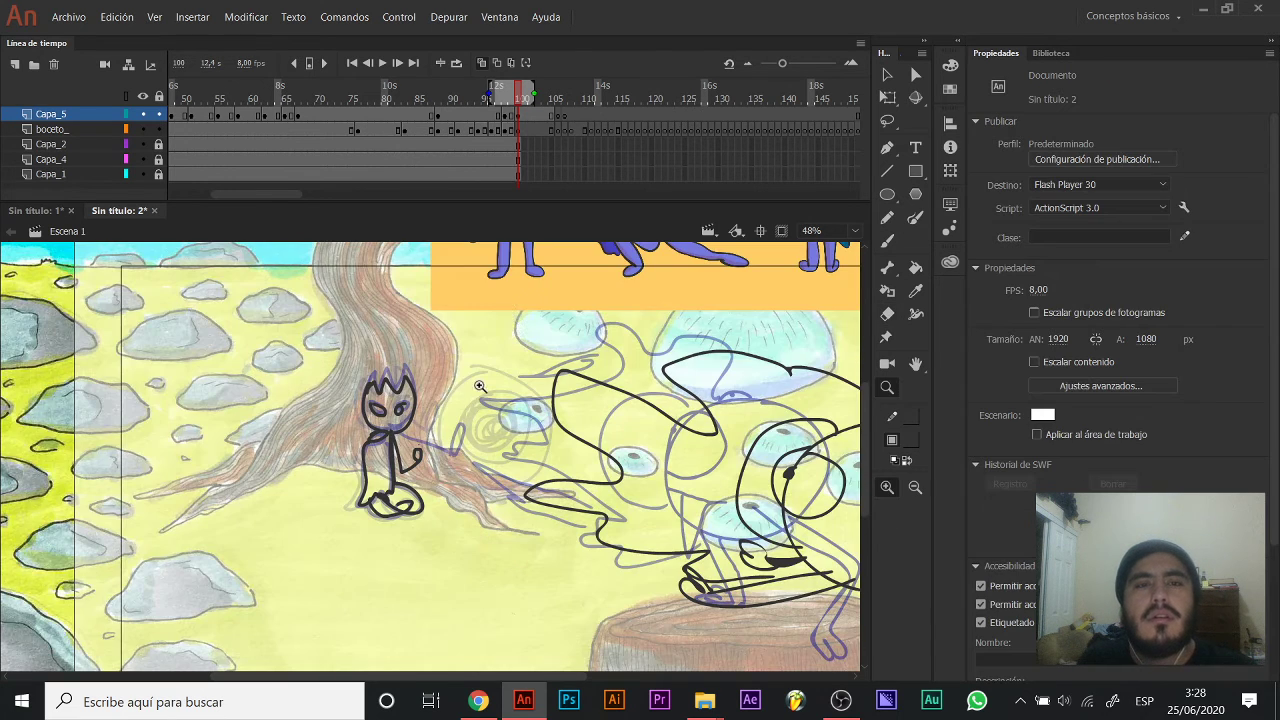
# Insert a blank keyframe at frame 103 on Capa_5.
pyautogui.press('v')
pyautogui.moveTo(525, 436); pyautogui.dragTo(472, 471)
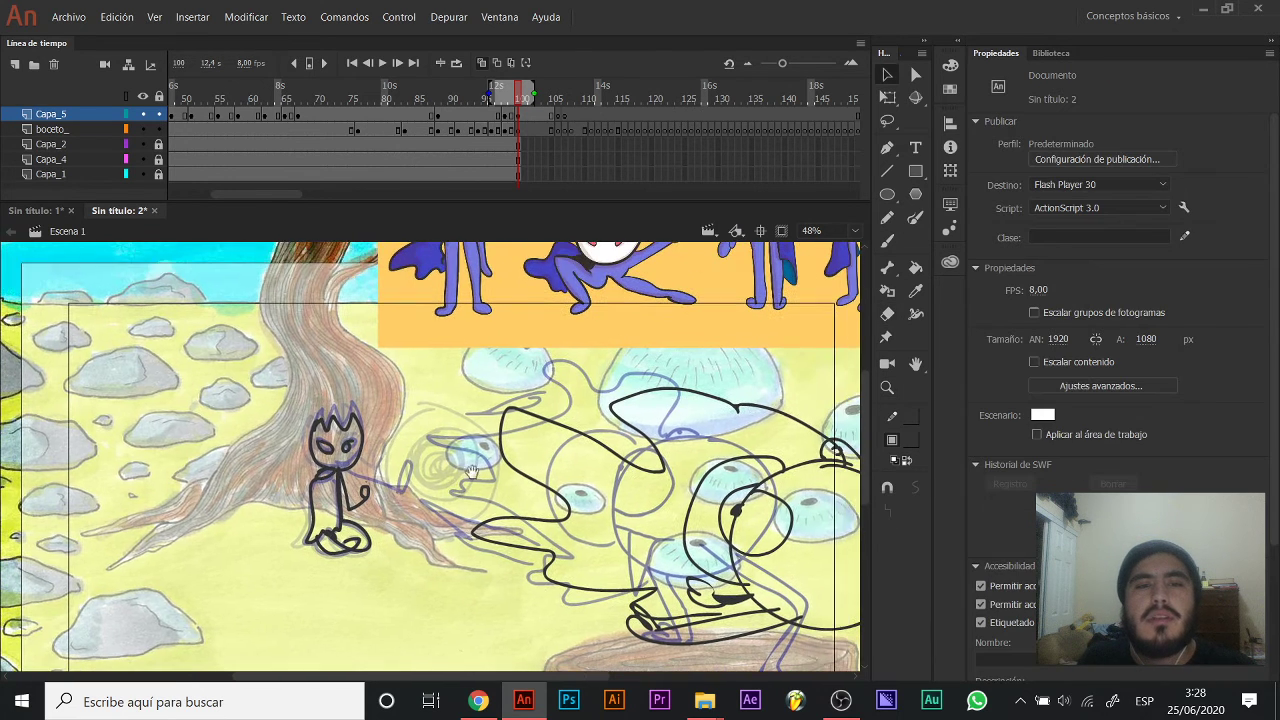
pyautogui.click(537, 115)
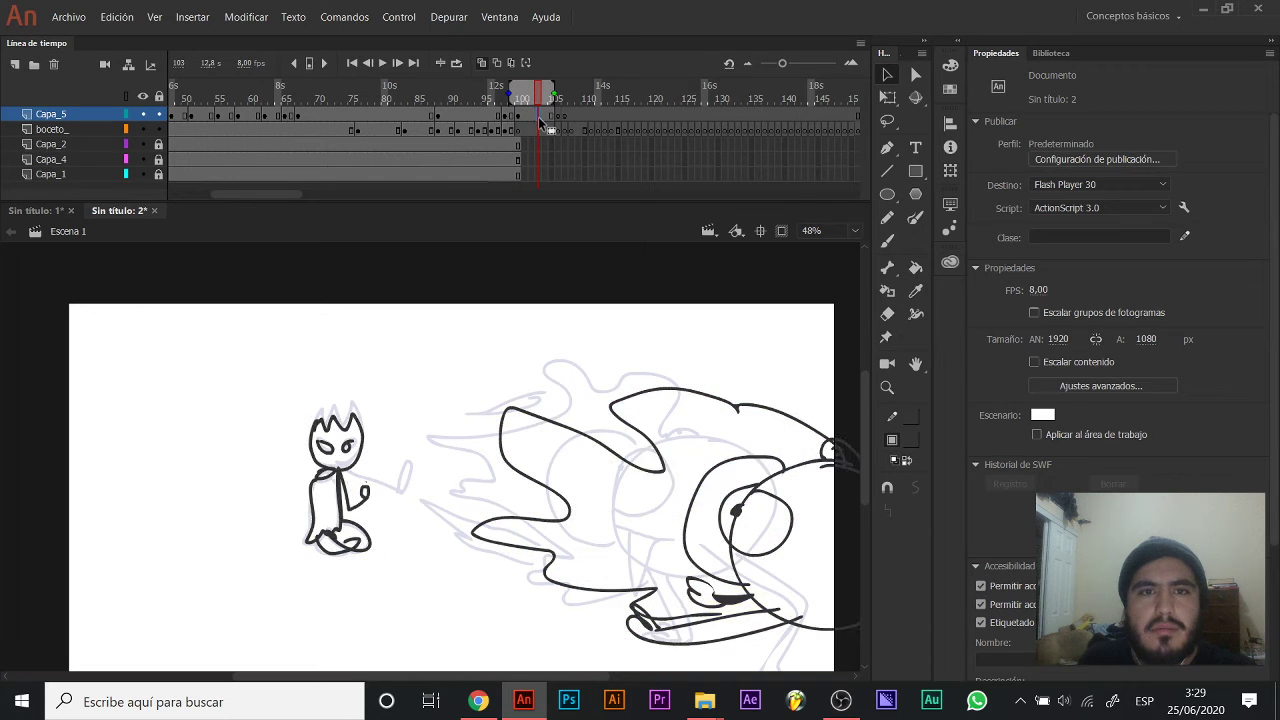
pyautogui.press('F7')
# Extend the Capa_4 and Capa_1 background layers to frame 105.
pyautogui.click(517, 163)
pyautogui.click(518, 173)
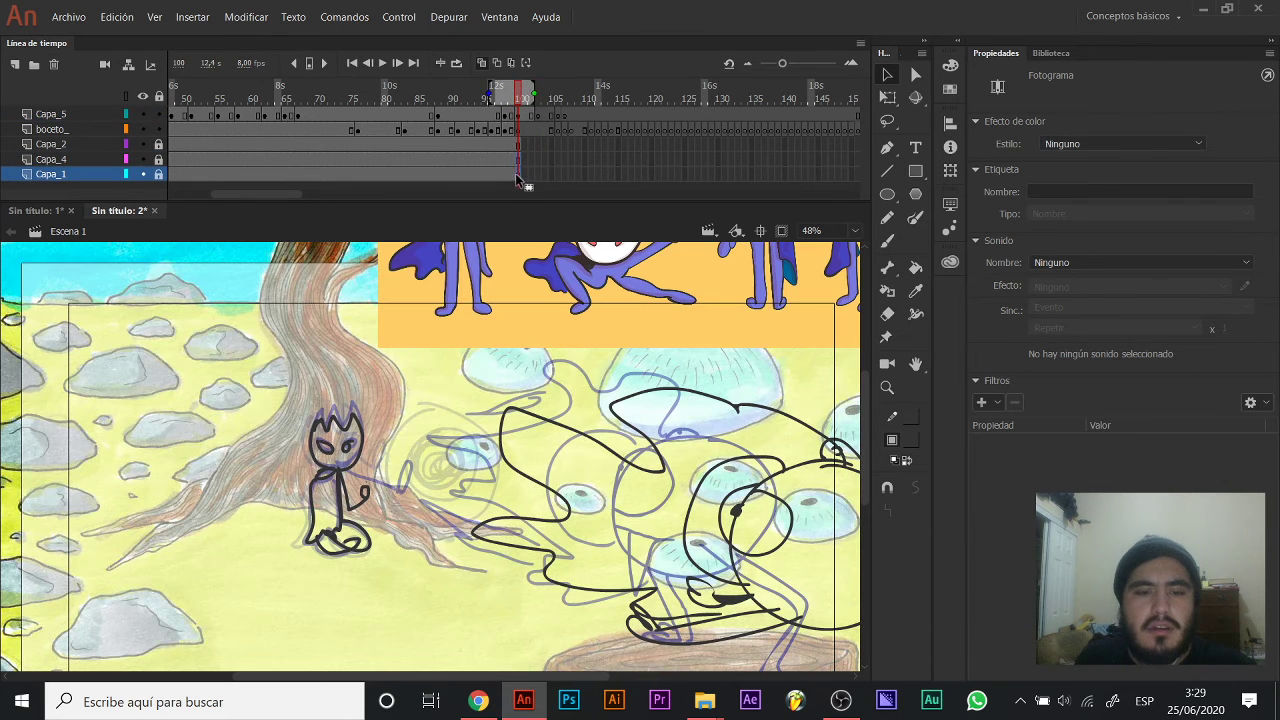
pyautogui.press('F5')
pyautogui.press('F5')
pyautogui.press('F5')
pyautogui.press('F5')
pyautogui.press('F5')
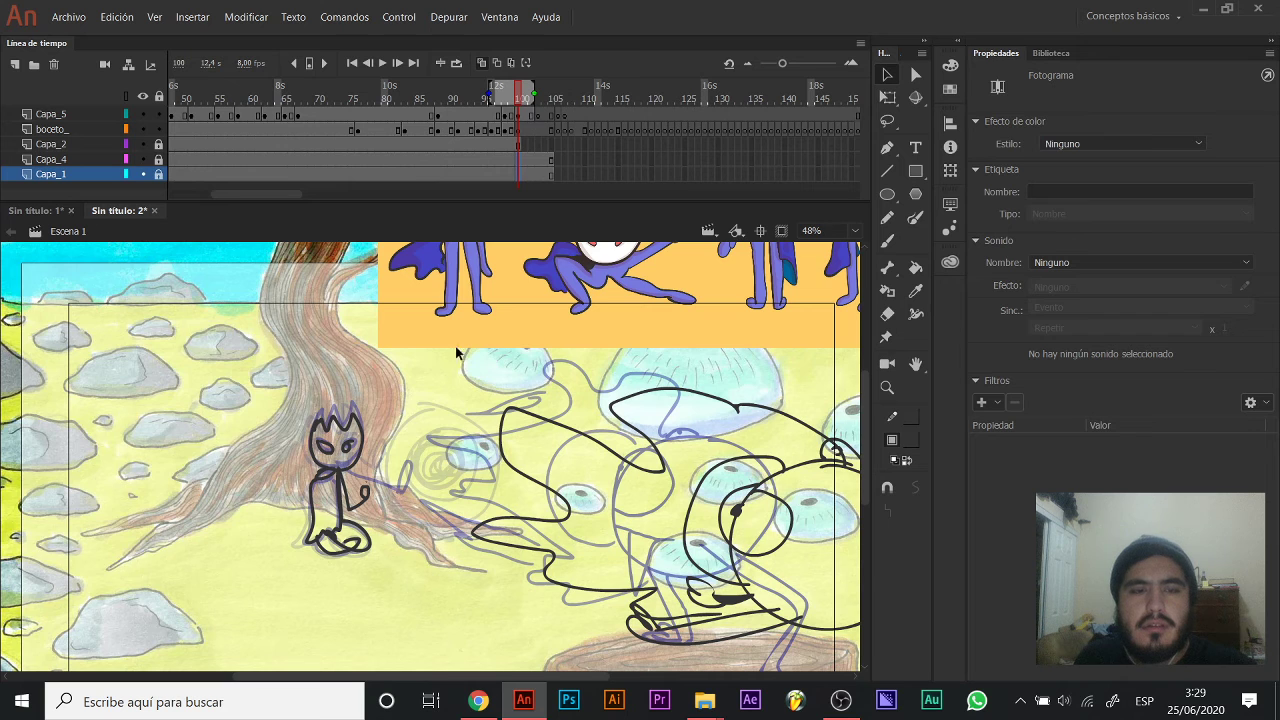
pyautogui.moveTo(402, 450); pyautogui.dragTo(318, 453)
pyautogui.moveTo(451, 387); pyautogui.dragTo(389, 371)
pyautogui.moveTo(298, 335)
pyautogui.mouseDown()
pyautogui.moveTo(374, 412)
pyautogui.moveTo(877, 668)
pyautogui.mouseUp()
pyautogui.press('Delete')
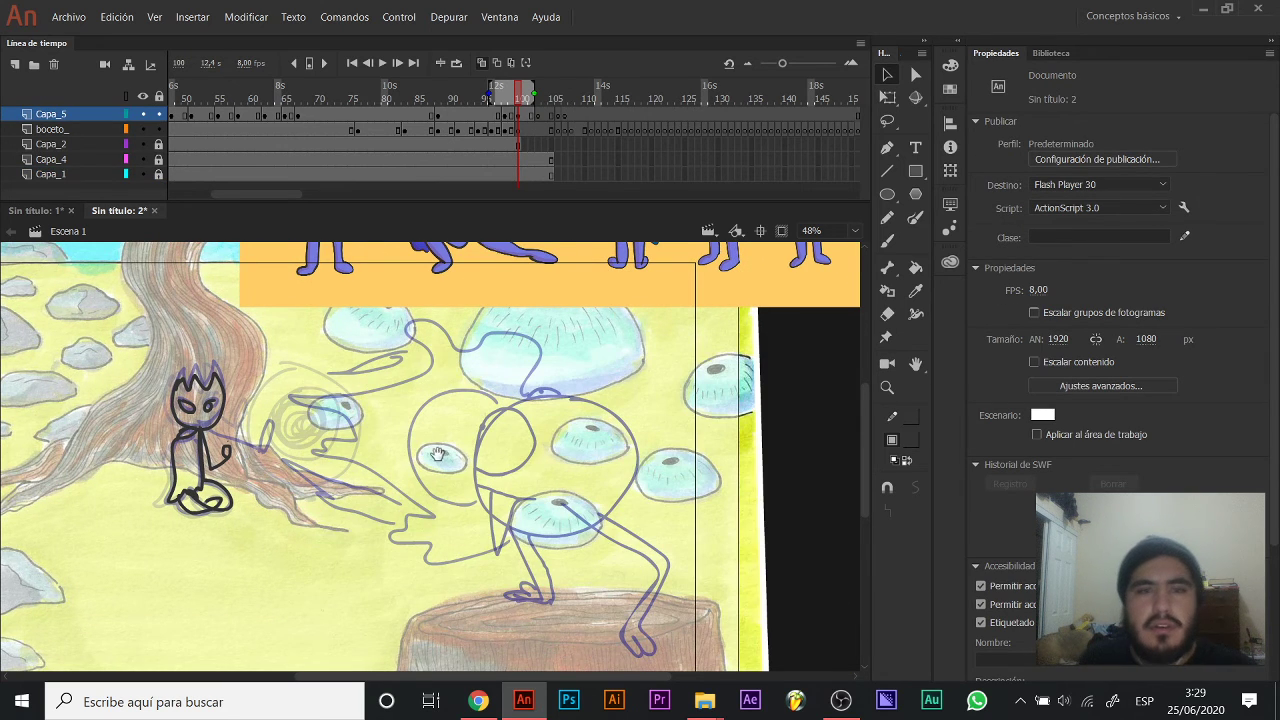
pyautogui.moveTo(444, 456); pyautogui.dragTo(566, 466)
pyautogui.moveTo(516, 103)
pyautogui.mouseDown()
pyautogui.moveTo(476, 104)
pyautogui.moveTo(541, 97)
pyautogui.moveTo(516, 98)
pyautogui.mouseUp()
pyautogui.click(510, 105)
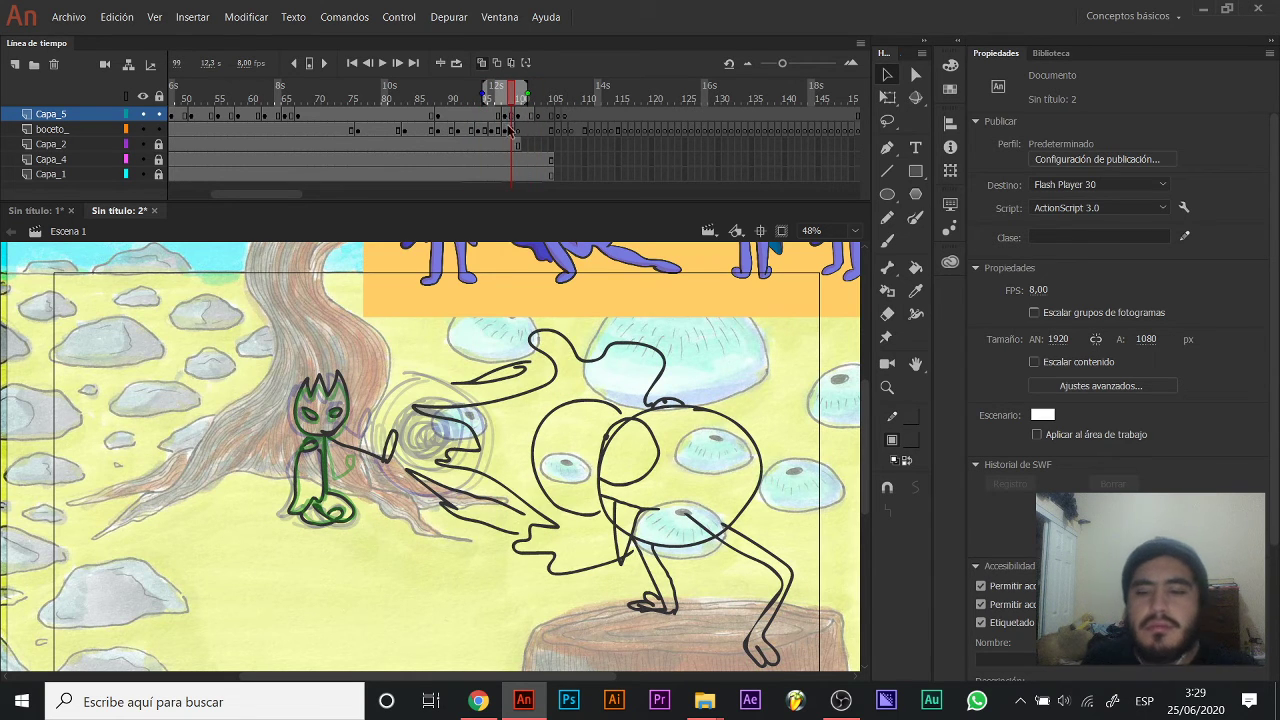
pyautogui.press('.')
pyautogui.press('.')
pyautogui.hotkey('ctrl', 'z')
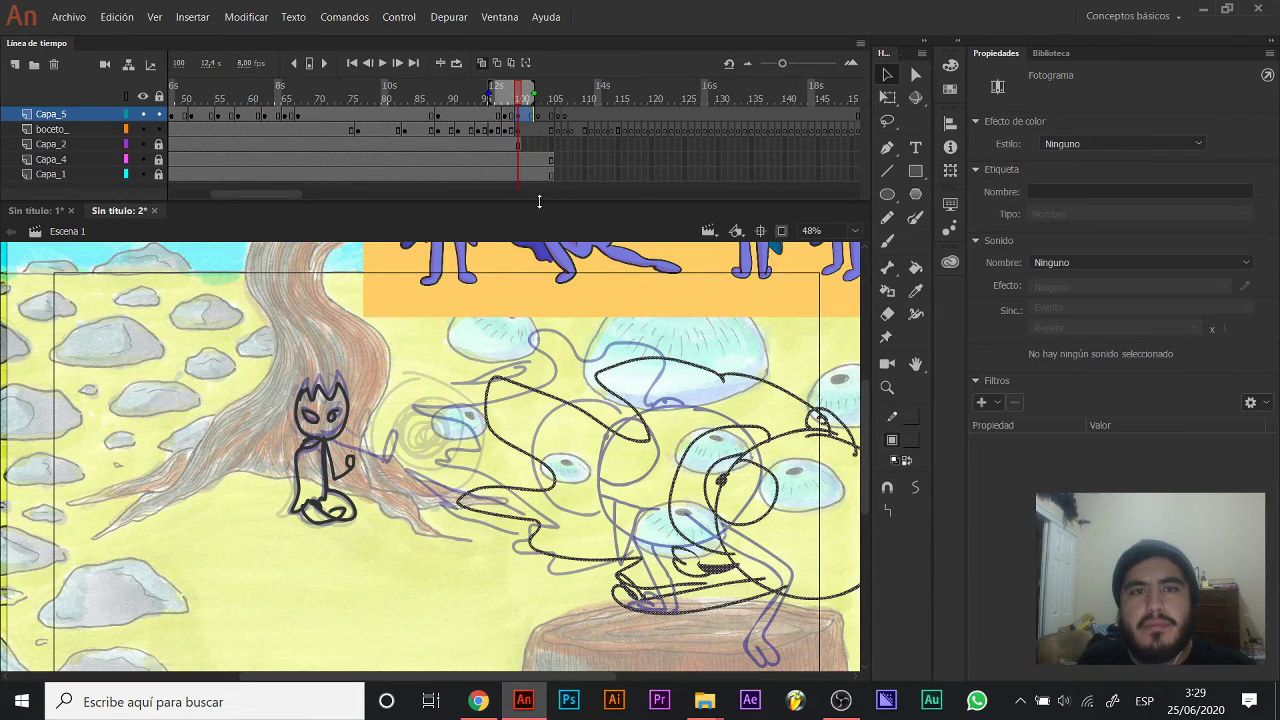
# Extend the frame 100 drawing on Capa_5 by four frames.
pyautogui.press('space')
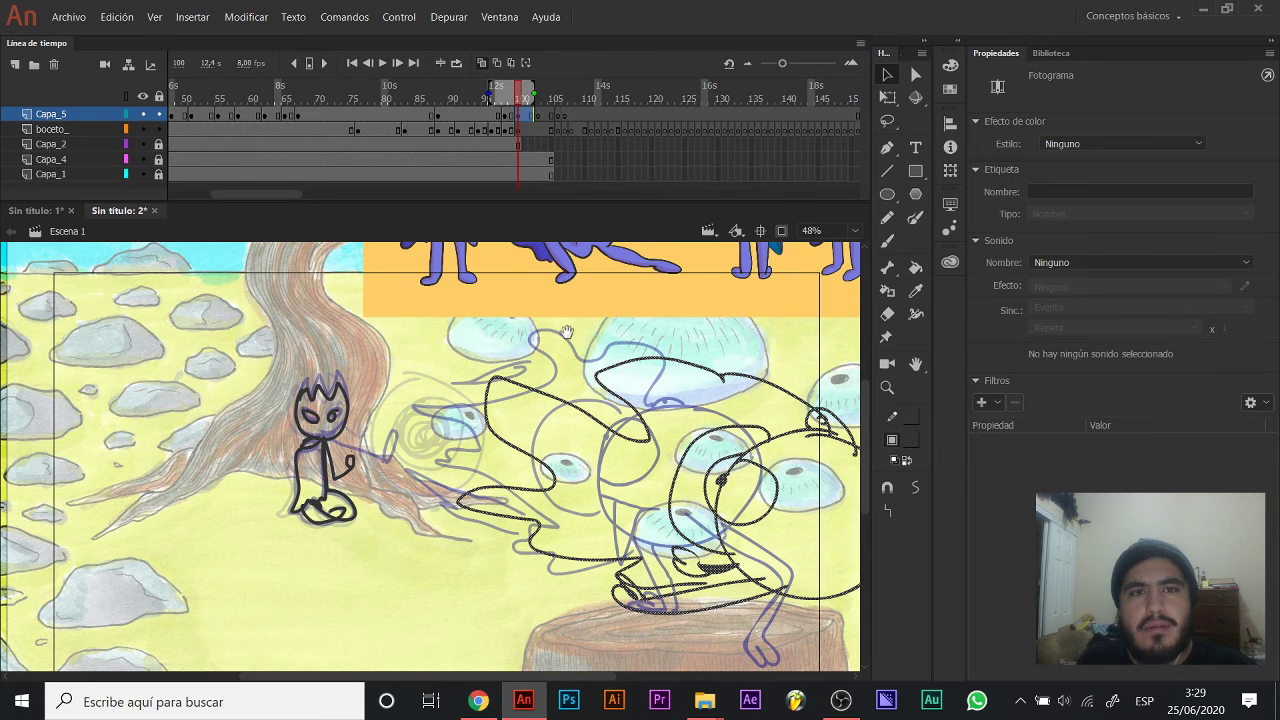
pyautogui.moveTo(566, 332); pyautogui.dragTo(433, 326)
pyautogui.click(533, 117)
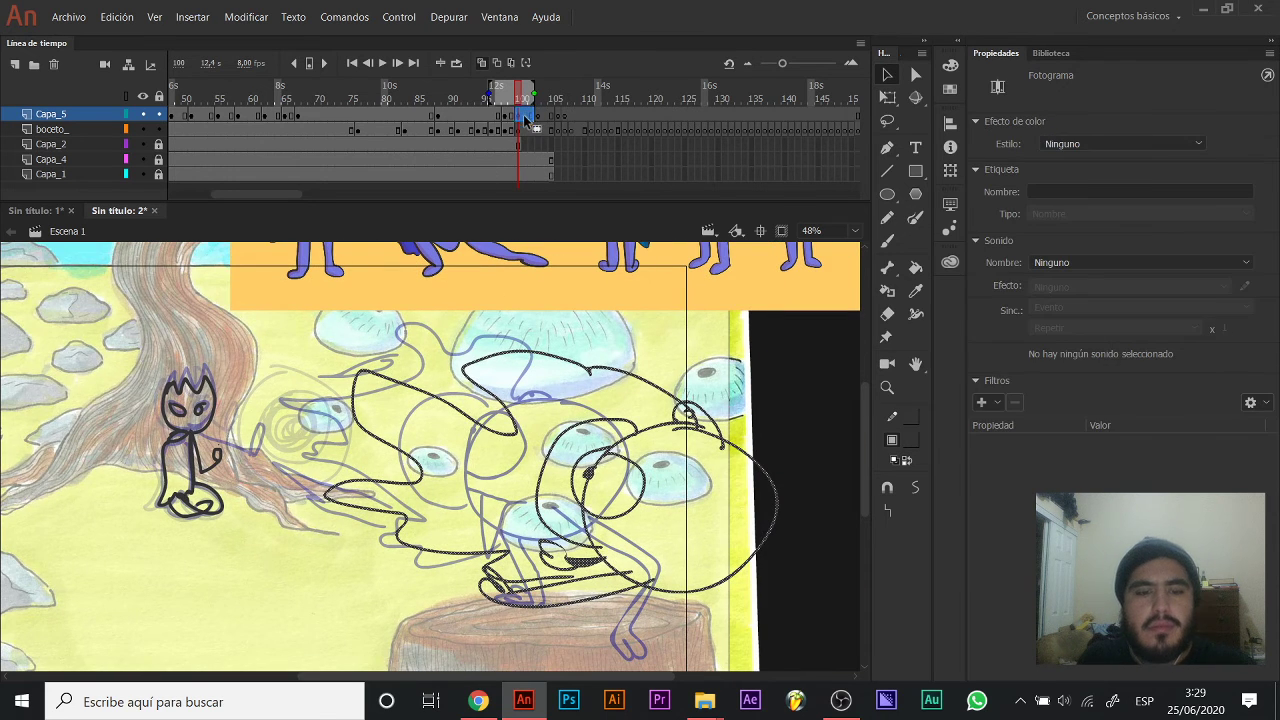
pyautogui.click(526, 117)
pyautogui.press('F5')
pyautogui.press('F5')
pyautogui.press('F5')
pyautogui.press('F5')
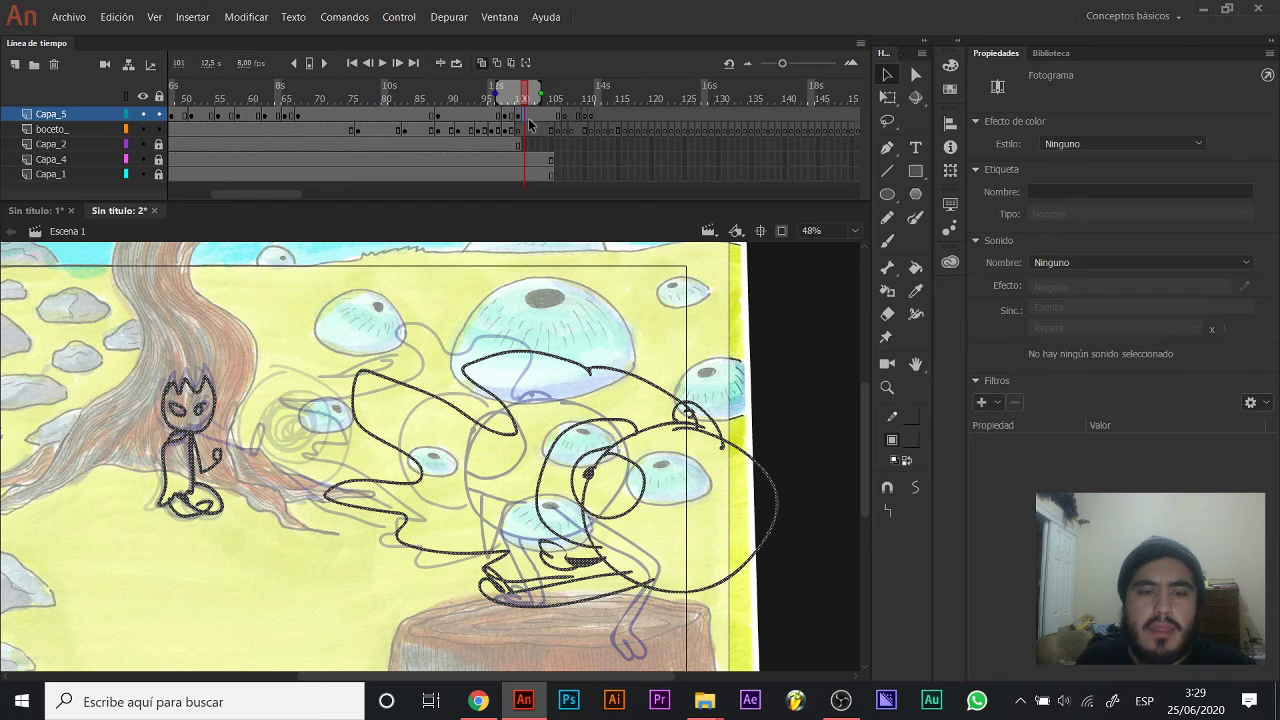
# Create a keyframe at frame 102 on Capa_5 and delete the monster and fireball from it.
pyautogui.click(535, 128)
pyautogui.moveTo(327, 297)
pyautogui.mouseDown()
pyautogui.moveTo(720, 600)
pyautogui.moveTo(793, 618)
pyautogui.mouseUp()
pyautogui.press('Delete')
# Erase Eggo's bent arm on frame 102 and redraw it raised with a round fist beside the head.
pyautogui.moveTo(361, 400); pyautogui.dragTo(473, 398)
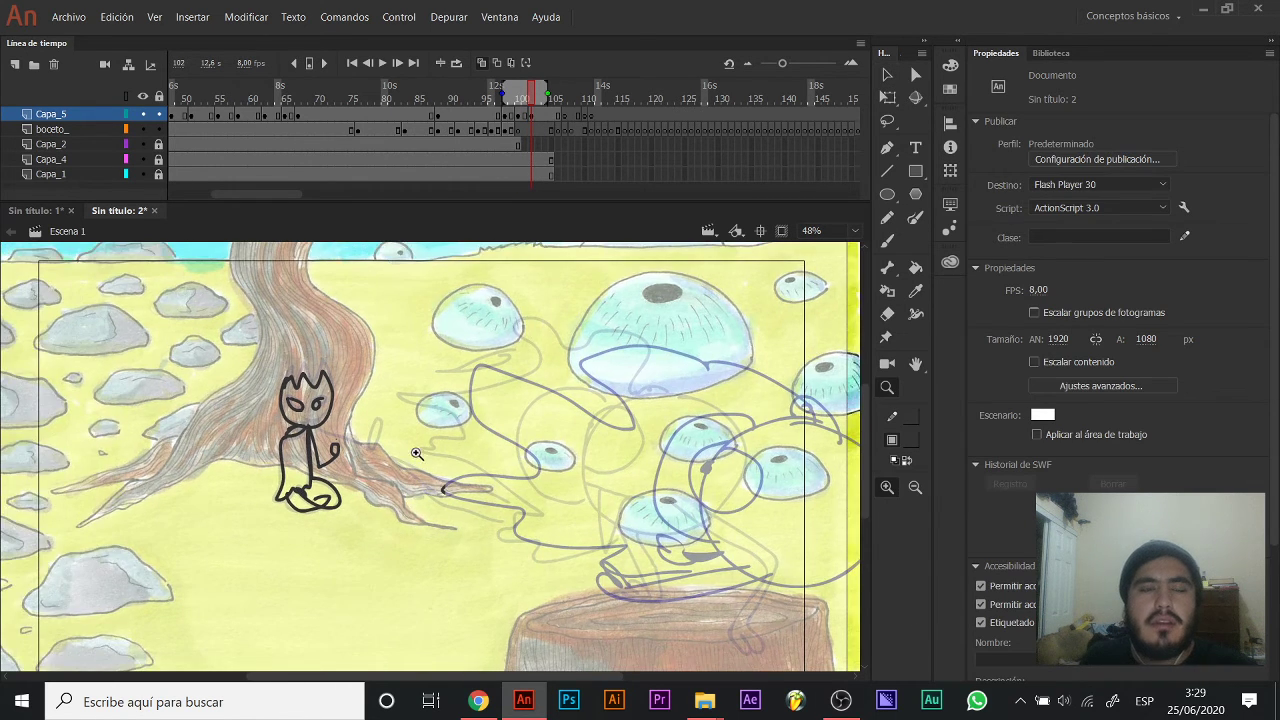
pyautogui.keyDown('ctrl'); pyautogui.click(335, 478); pyautogui.keyUp('ctrl')
pyautogui.press('e')
pyautogui.moveTo(303, 382)
pyautogui.mouseDown()
pyautogui.moveTo(356, 435)
pyautogui.moveTo(341, 398)
pyautogui.moveTo(325, 447)
pyautogui.mouseUp()
pyautogui.moveTo(302, 396); pyautogui.dragTo(303, 452)
pyautogui.press('b')
pyautogui.moveTo(299, 377); pyautogui.dragTo(356, 423)
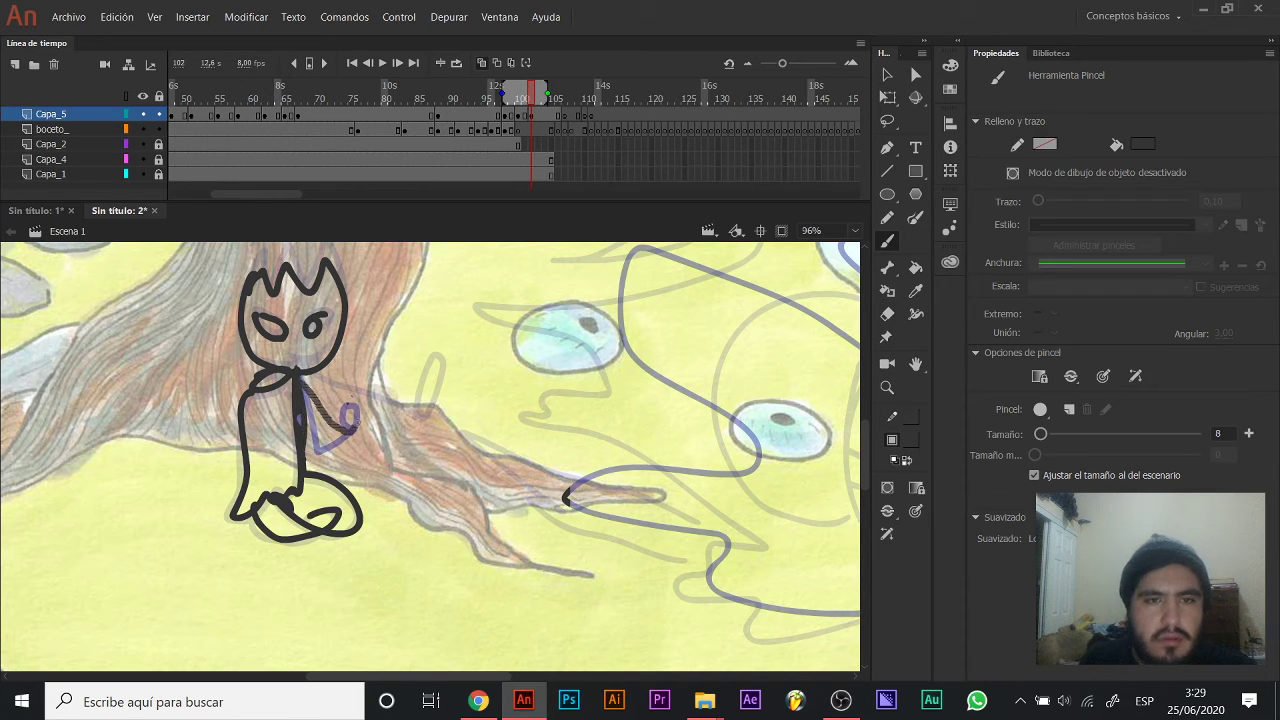
pyautogui.moveTo(377, 366); pyautogui.dragTo(348, 432)
pyautogui.moveTo(376, 350); pyautogui.dragTo(380, 368)
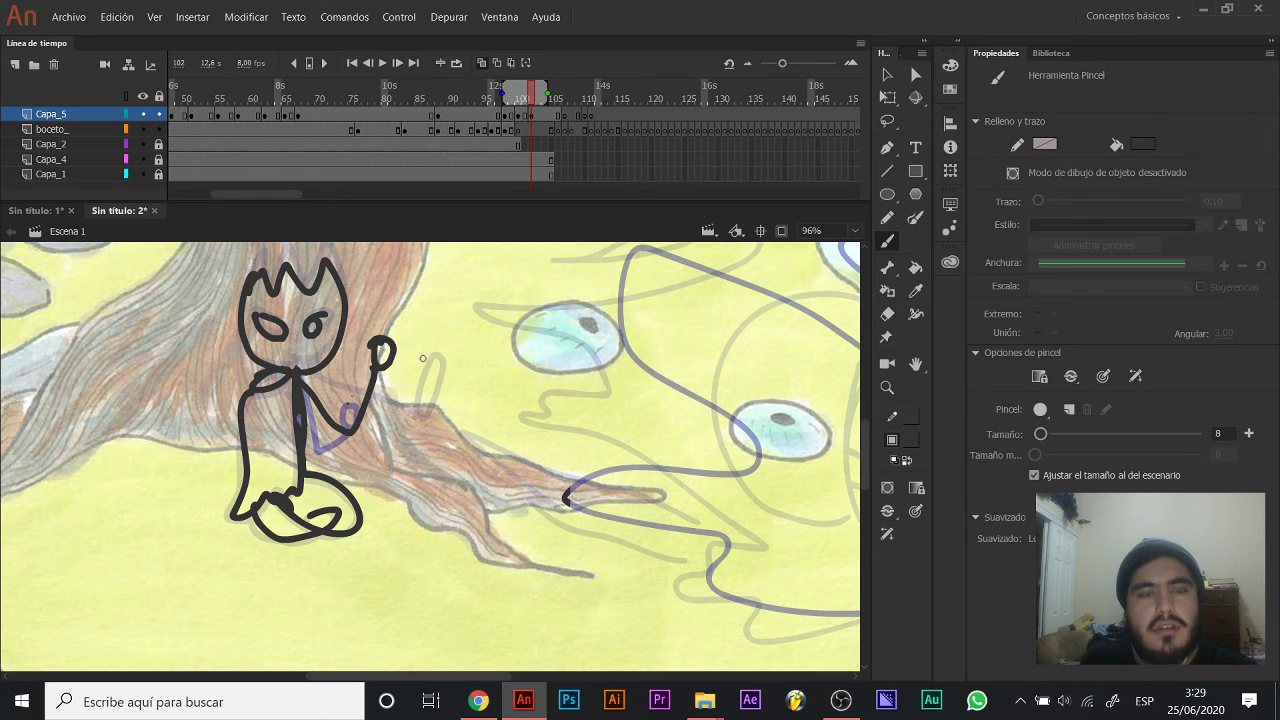
# Extend the Capa_4 and Capa_1 background layers to frame 114.
pyautogui.press('z')
pyautogui.keyDown('alt'); pyautogui.click(405, 398); pyautogui.keyUp('alt')
pyautogui.moveTo(500, 455); pyautogui.dragTo(484, 419)
pyautogui.press('v')
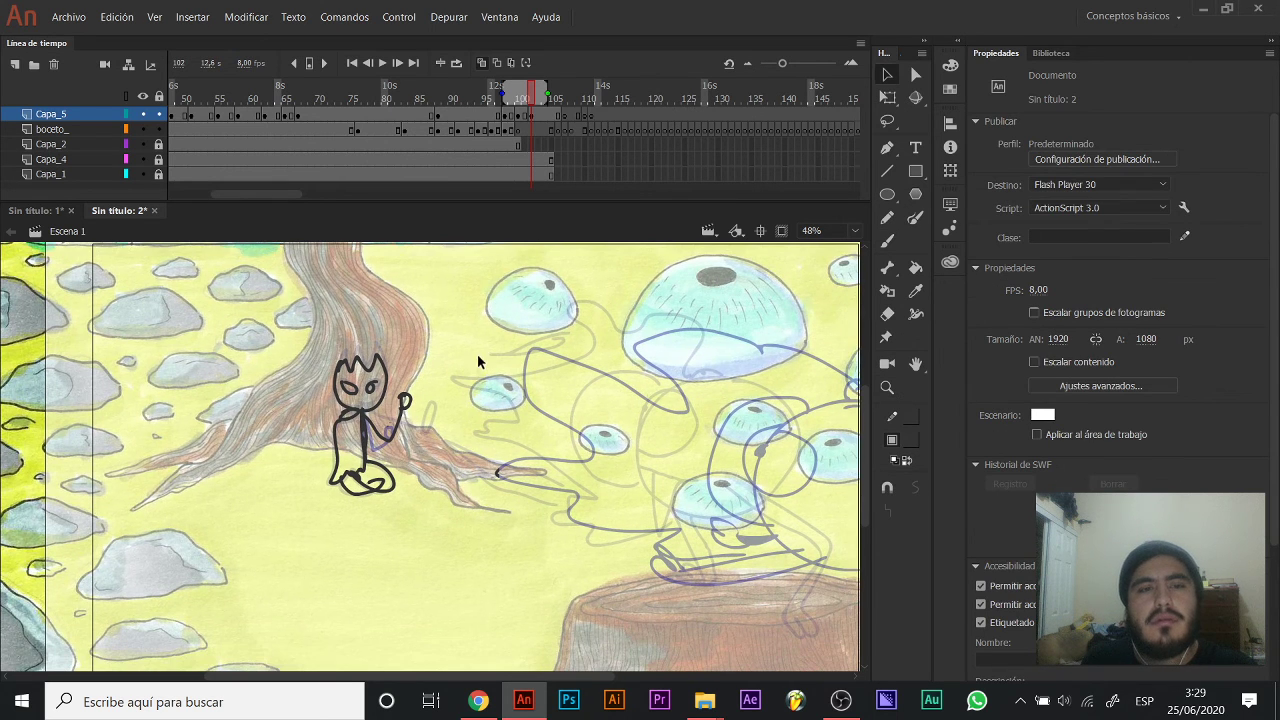
pyautogui.moveTo(548, 88); pyautogui.dragTo(568, 117)
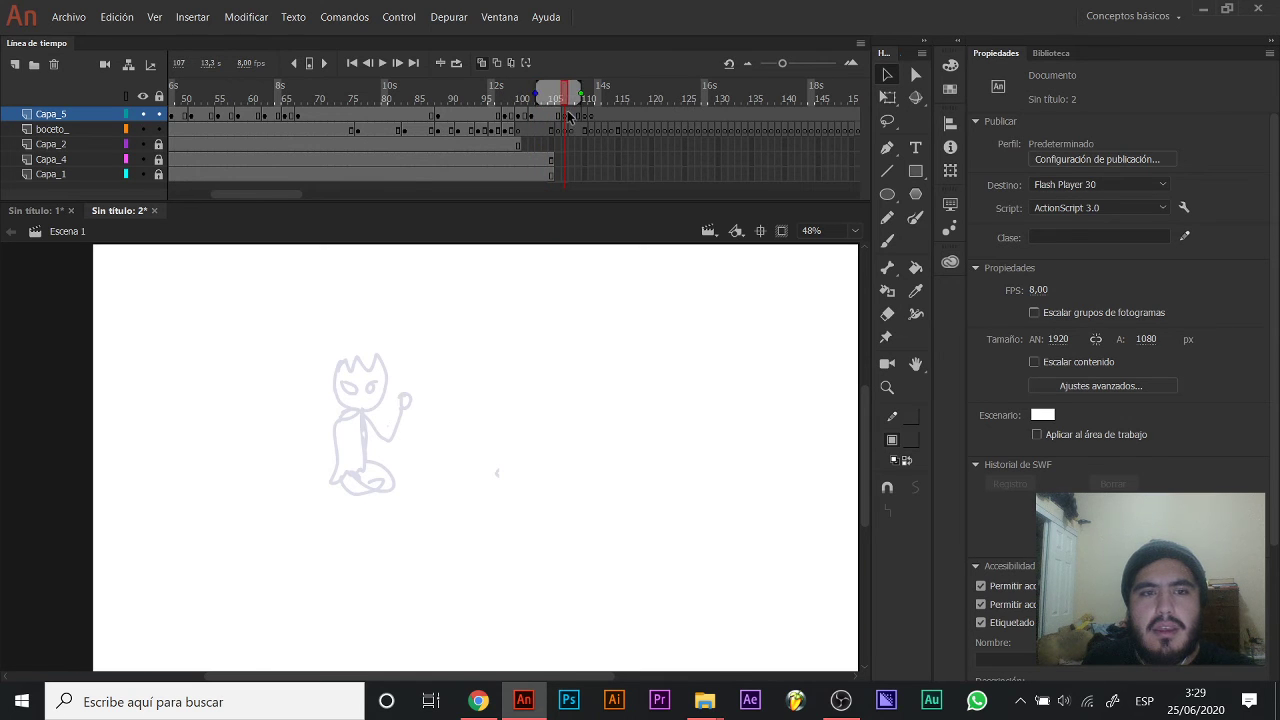
pyautogui.moveTo(549, 161); pyautogui.dragTo(548, 177)
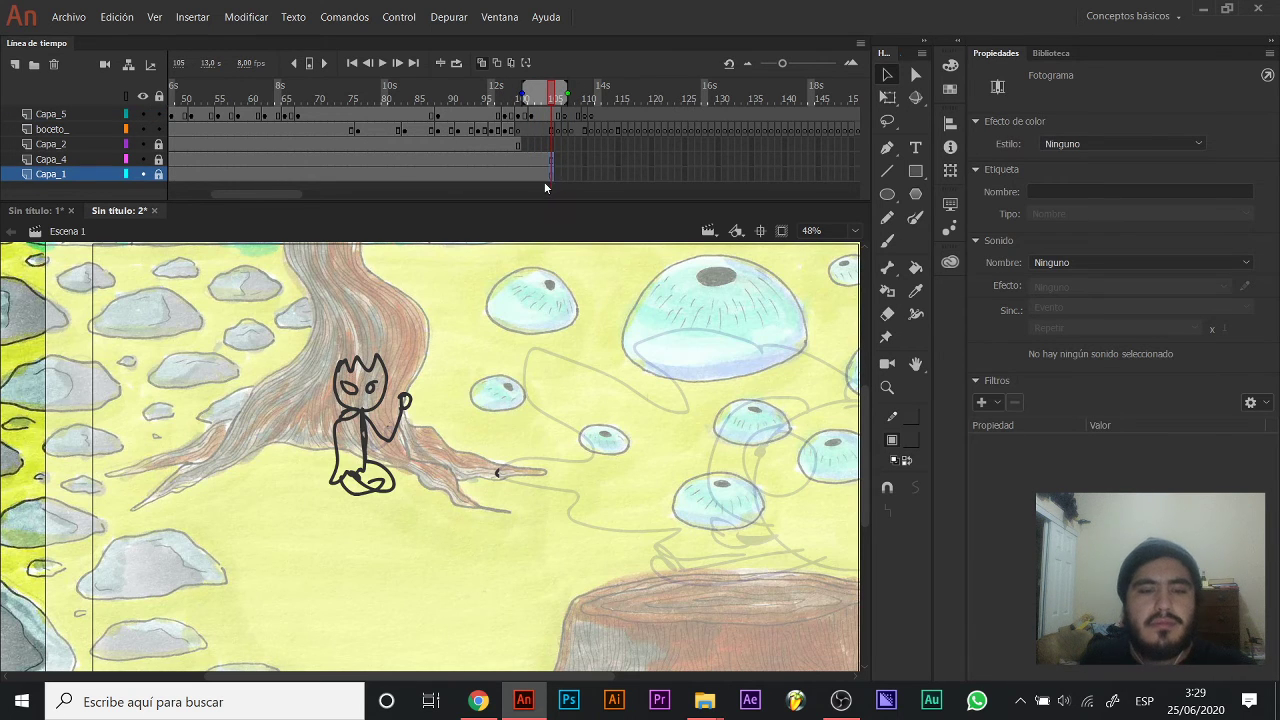
pyautogui.press('F5')
pyautogui.press('F5')
pyautogui.press('F5')
pyautogui.press('F5')
pyautogui.press('F5')
pyautogui.press('F5')
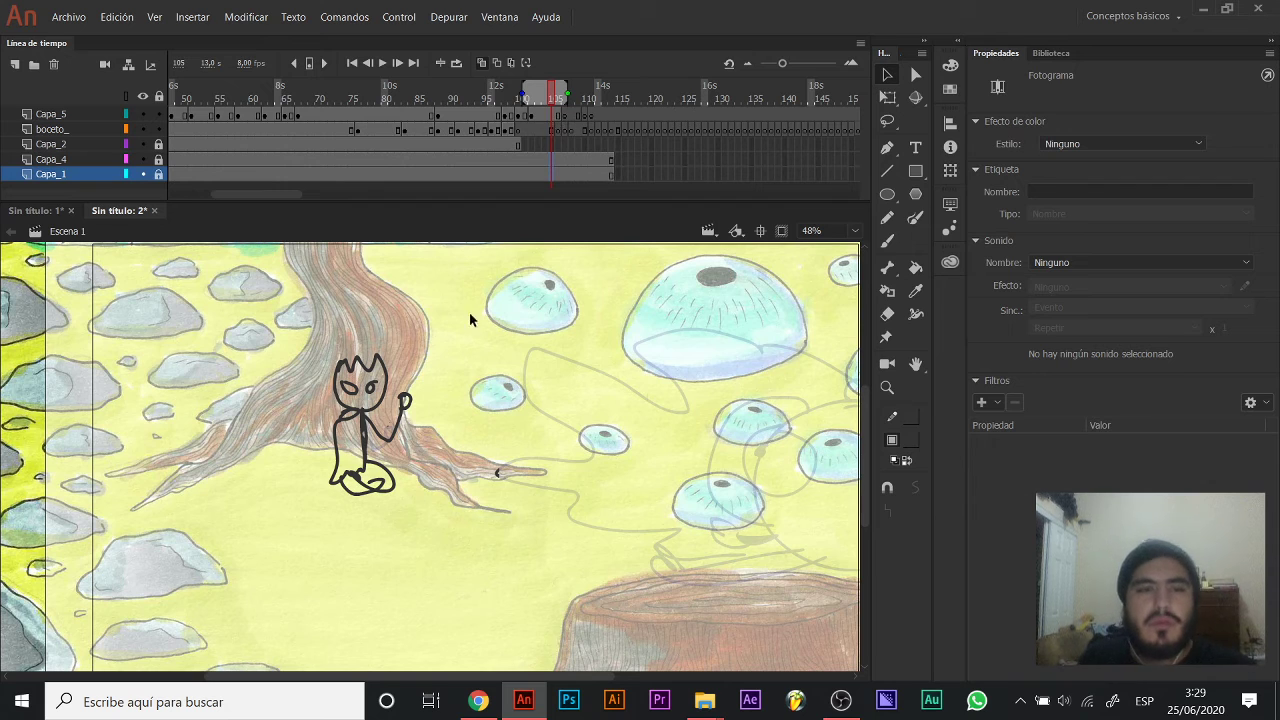
# Draw Eggo's rounded head outline with spiked hair on frame 107 of Capa_5, tracing the onion-skinned pose.
pyautogui.click(551, 116)
pyautogui.click(558, 116)
pyautogui.click(530, 116)
pyautogui.click(525, 118)
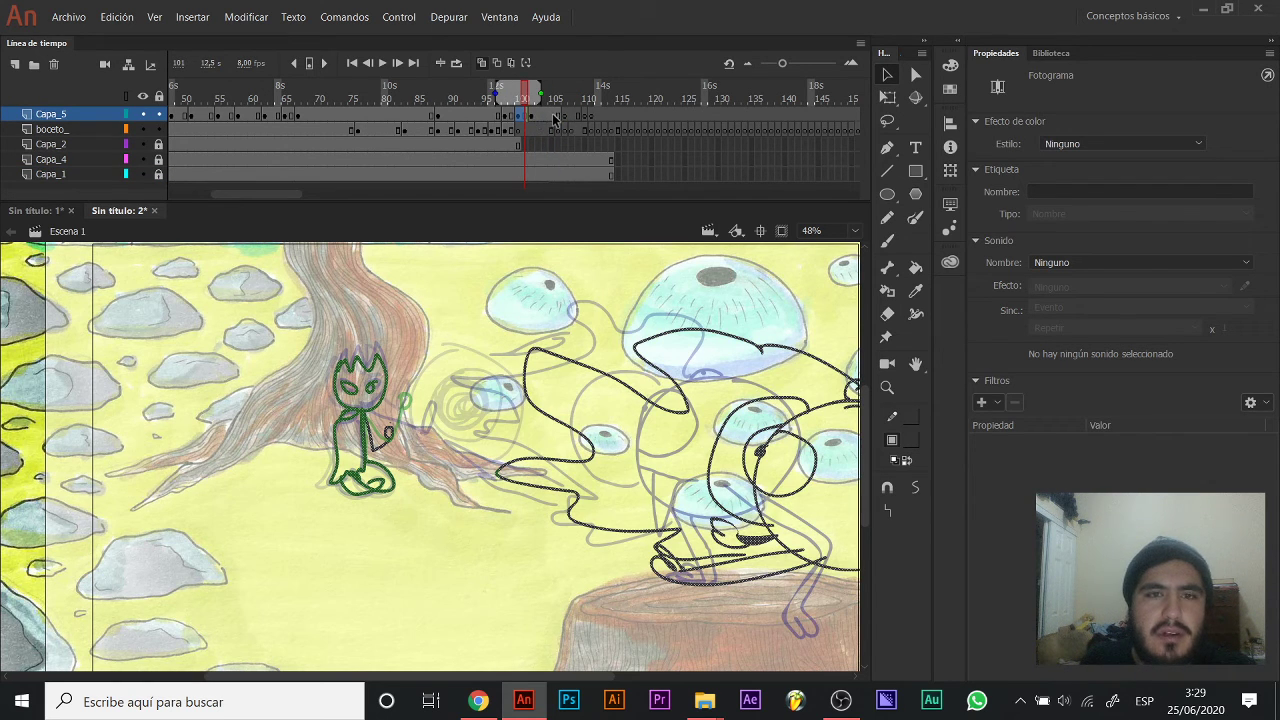
pyautogui.click(552, 118)
pyautogui.click(571, 121)
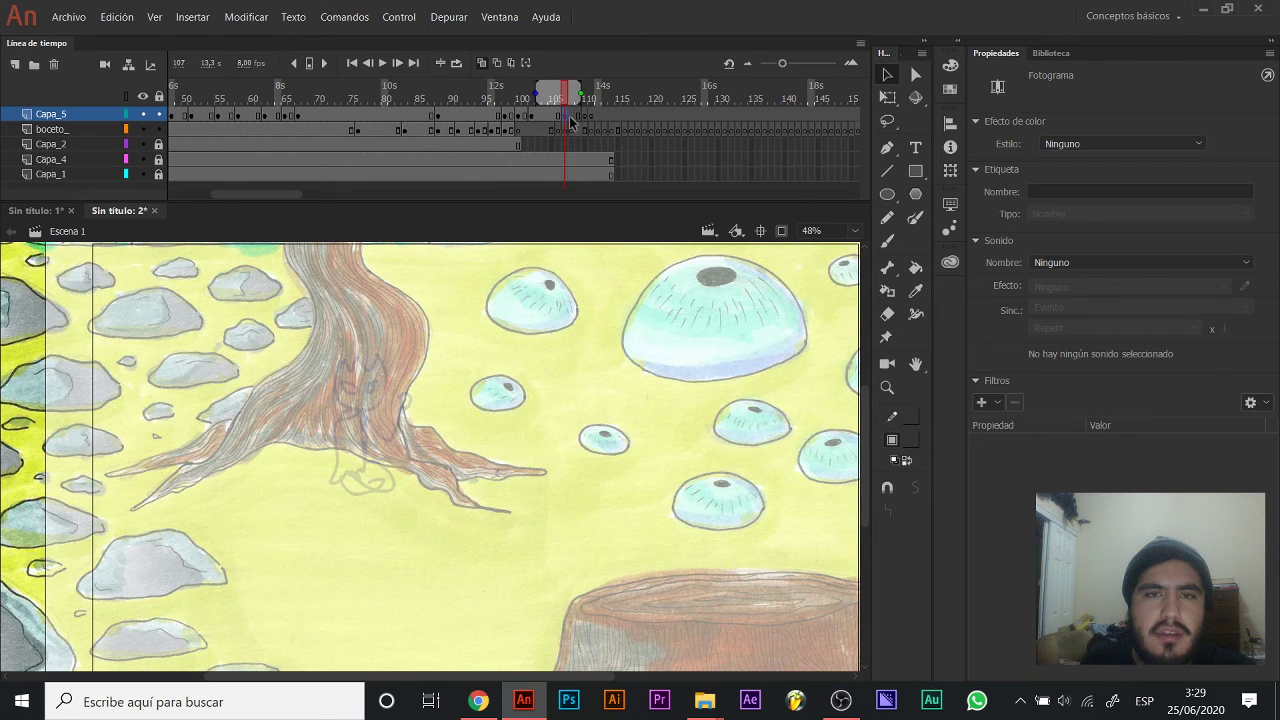
pyautogui.scroll(4, 440, 420)
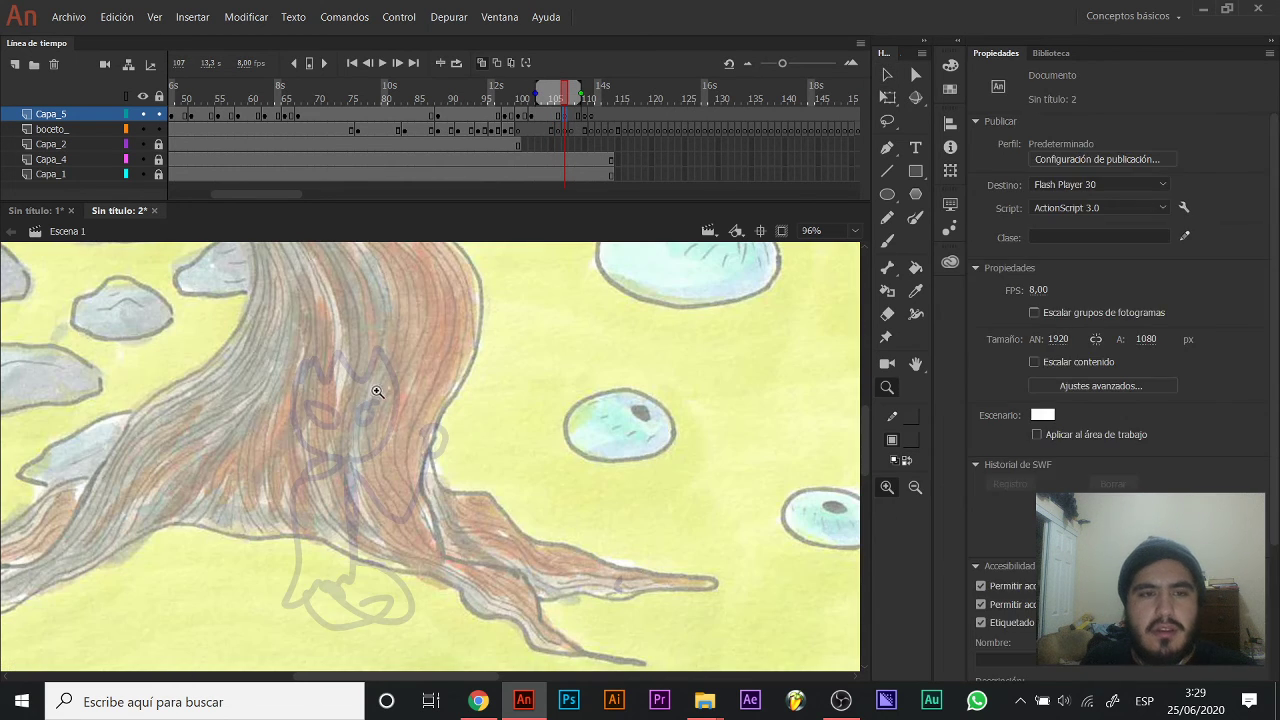
pyautogui.press('b')
pyautogui.moveTo(349, 270)
pyautogui.mouseDown()
pyautogui.moveTo(336, 305)
pyautogui.moveTo(356, 362)
pyautogui.moveTo(418, 362)
pyautogui.moveTo(438, 321)
pyautogui.moveTo(421, 264)
pyautogui.moveTo(402, 288)
pyautogui.moveTo(379, 268)
pyautogui.moveTo(372, 295)
pyautogui.moveTo(348, 273)
pyautogui.mouseUp()
pyautogui.moveTo(421, 398); pyautogui.dragTo(391, 394)
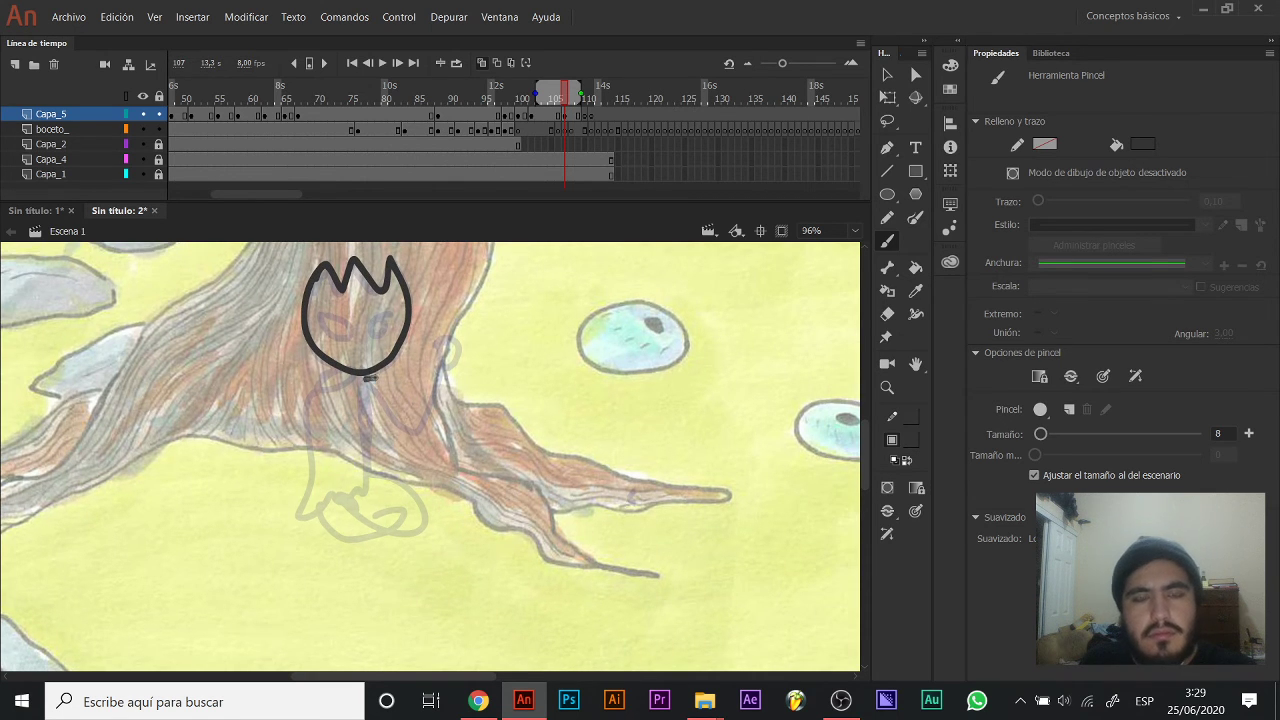
# Complete Eggo on frame 107 with eyes, shoulders, seated body, crossed legs and a bent raised arm with a fist.
pyautogui.moveTo(367, 378)
pyautogui.mouseDown()
pyautogui.moveTo(410, 376)
pyautogui.moveTo(487, 290)
pyautogui.mouseUp()
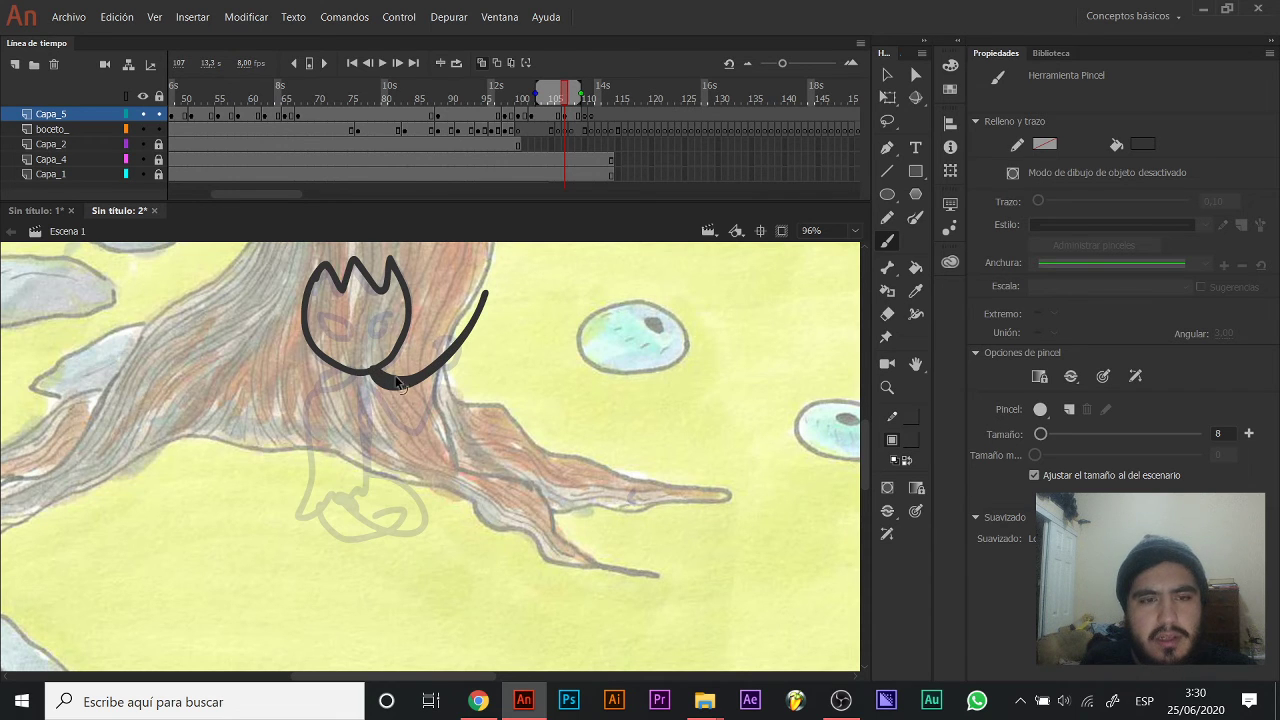
pyautogui.hotkey('ctrl', 'z')
pyautogui.moveTo(384, 379)
pyautogui.mouseDown()
pyautogui.moveTo(459, 328)
pyautogui.moveTo(457, 292)
pyautogui.moveTo(459, 304)
pyautogui.mouseUp()
pyautogui.moveTo(344, 331)
pyautogui.mouseDown()
pyautogui.moveTo(326, 323)
pyautogui.moveTo(387, 324)
pyautogui.moveTo(389, 346)
pyautogui.moveTo(347, 369)
pyautogui.moveTo(335, 430)
pyautogui.moveTo(368, 482)
pyautogui.moveTo(381, 368)
pyautogui.moveTo(392, 506)
pyautogui.moveTo(398, 462)
pyautogui.mouseUp()
pyautogui.moveTo(355, 498)
pyautogui.mouseDown()
pyautogui.moveTo(386, 516)
pyautogui.moveTo(411, 486)
pyautogui.moveTo(428, 496)
pyautogui.moveTo(410, 492)
pyautogui.mouseUp()
pyautogui.hotkey('ctrl', 'z')
pyautogui.moveTo(515, 367); pyautogui.dragTo(463, 443)
pyautogui.press('z')
pyautogui.keyDown('alt'); pyautogui.click(472, 446); pyautogui.keyUp('alt')
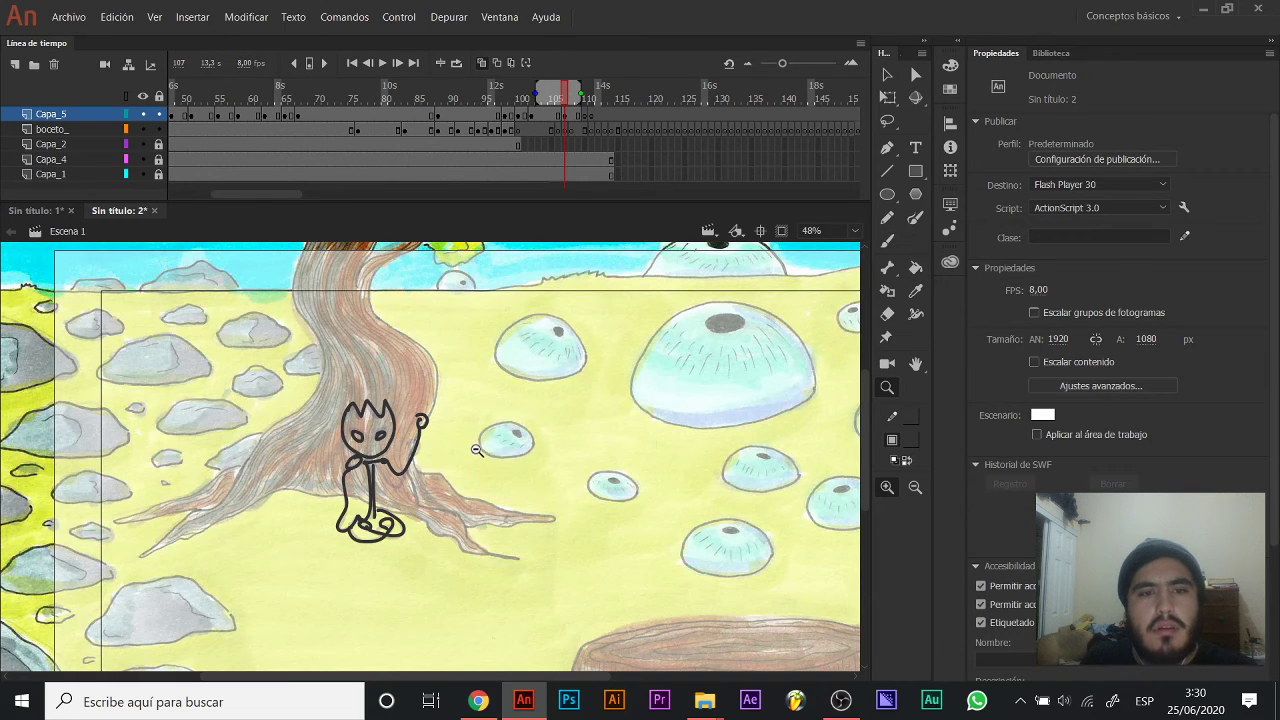
# Delete Eggo's bent arm on frame 107 and redraw it stretched straight up with an oval hand.
pyautogui.press('e')
pyautogui.press('v')
pyautogui.click(424, 431)
pyautogui.press('Delete')
pyautogui.press('b')
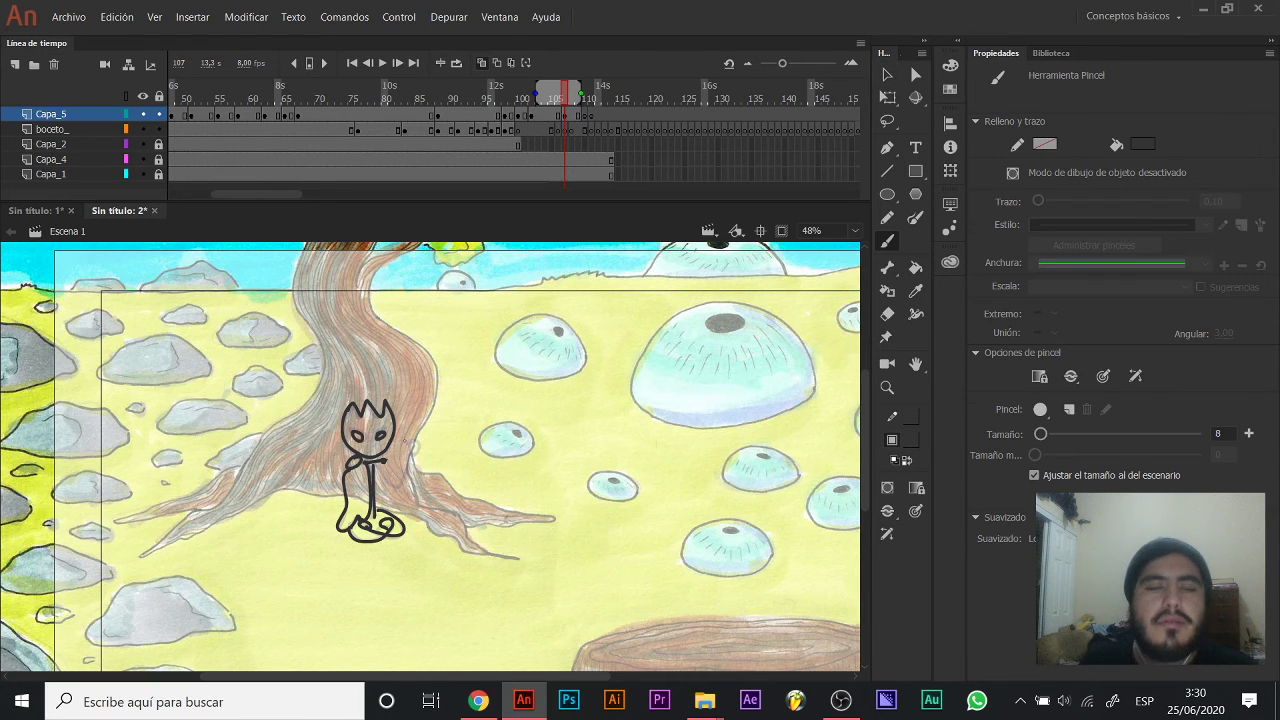
pyautogui.moveTo(398, 440); pyautogui.dragTo(430, 358)
pyautogui.hotkey('ctrl', 'z')
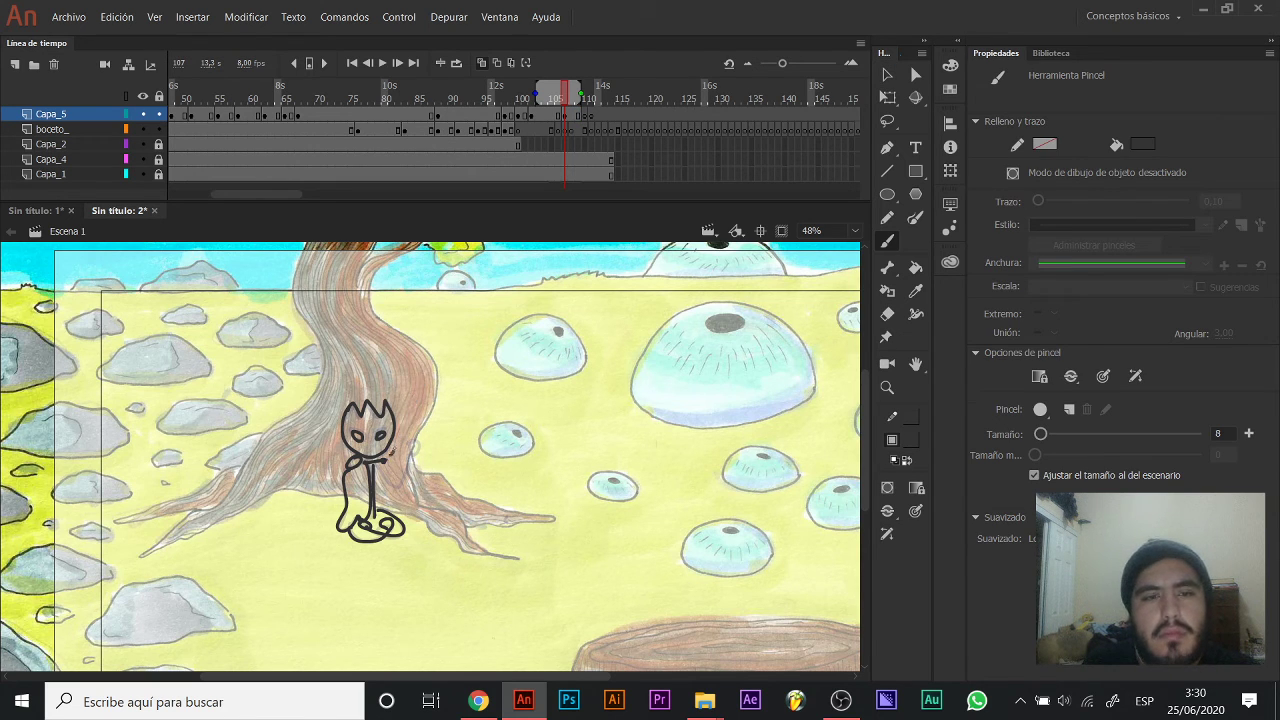
pyautogui.moveTo(465, 373); pyautogui.dragTo(255, 298)
# Draw the returning fireball's wavy outline and round core near the tree stump on frame 107, and add a keyframe at frame 110.
pyautogui.moveTo(692, 462)
pyautogui.mouseDown()
pyautogui.moveTo(622, 420)
pyautogui.moveTo(600, 461)
pyautogui.moveTo(516, 529)
pyautogui.moveTo(632, 642)
pyautogui.mouseUp()
pyautogui.moveTo(680, 500)
pyautogui.mouseDown()
pyautogui.moveTo(615, 555)
pyautogui.moveTo(705, 493)
pyautogui.mouseUp()
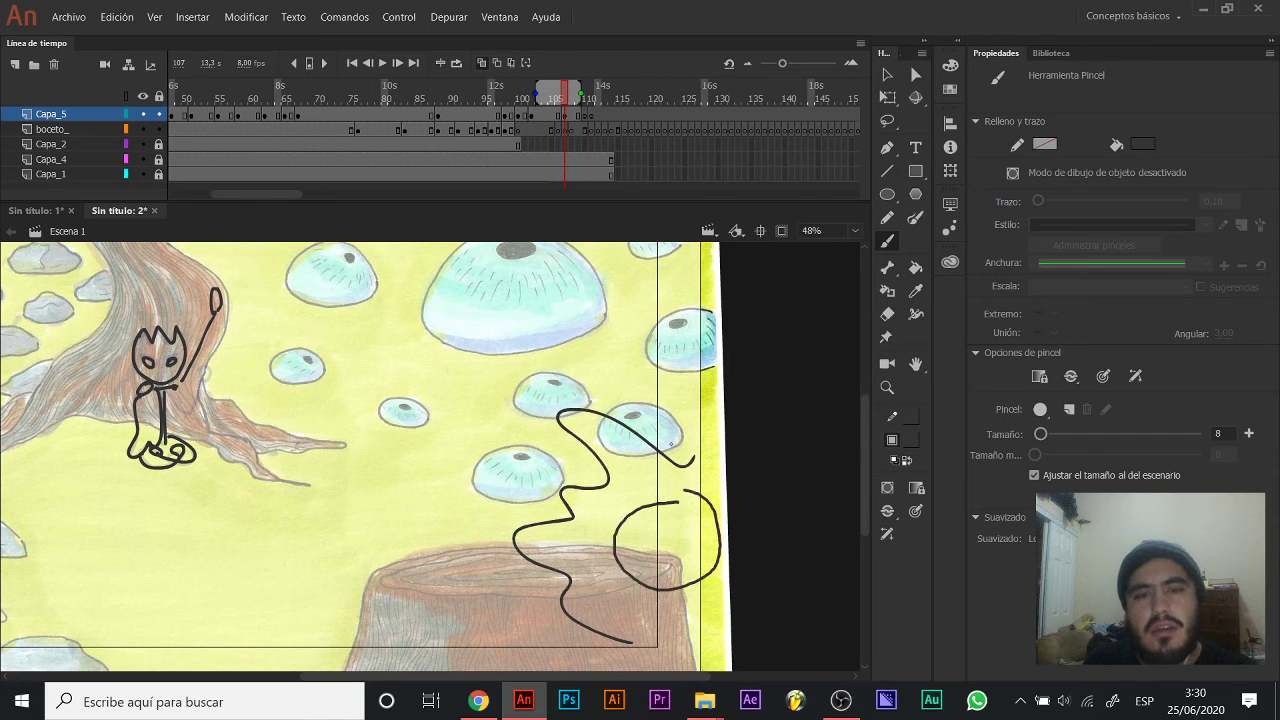
pyautogui.click(587, 117)
pyautogui.moveTo(414, 410); pyautogui.dragTo(436, 444)
pyautogui.click(578, 118)
pyautogui.click(580, 120)
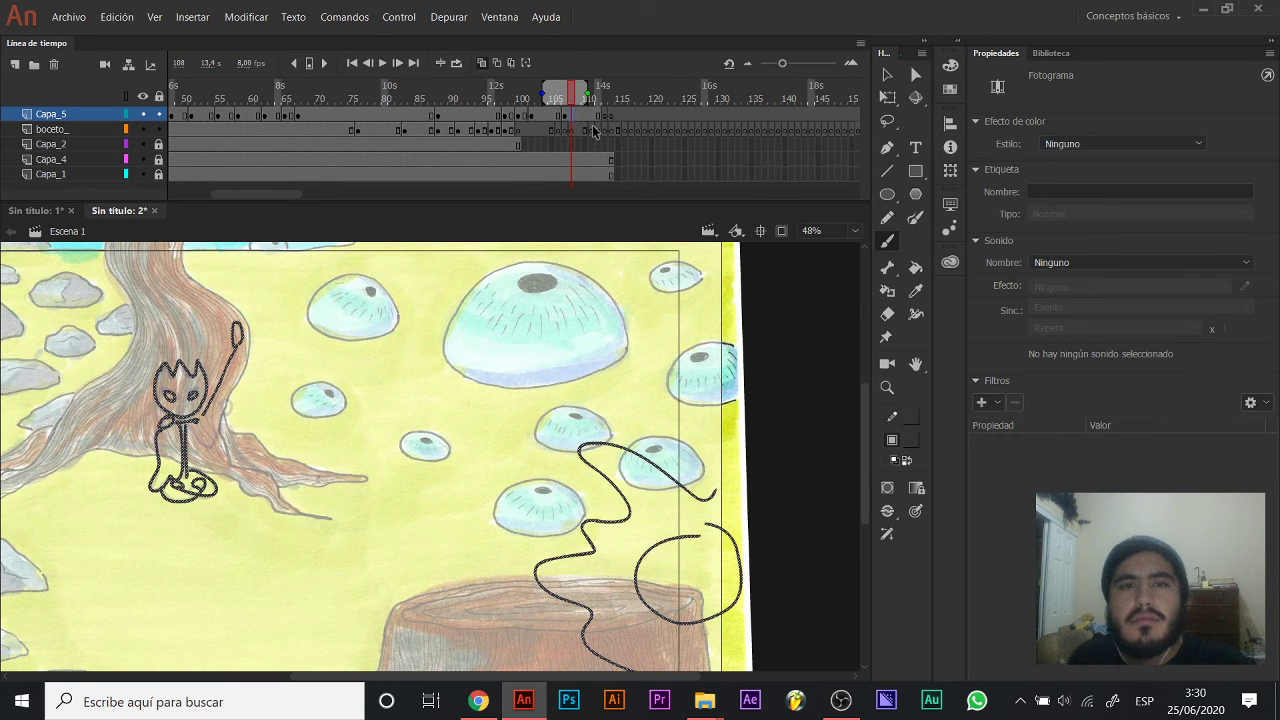
pyautogui.click(589, 120)
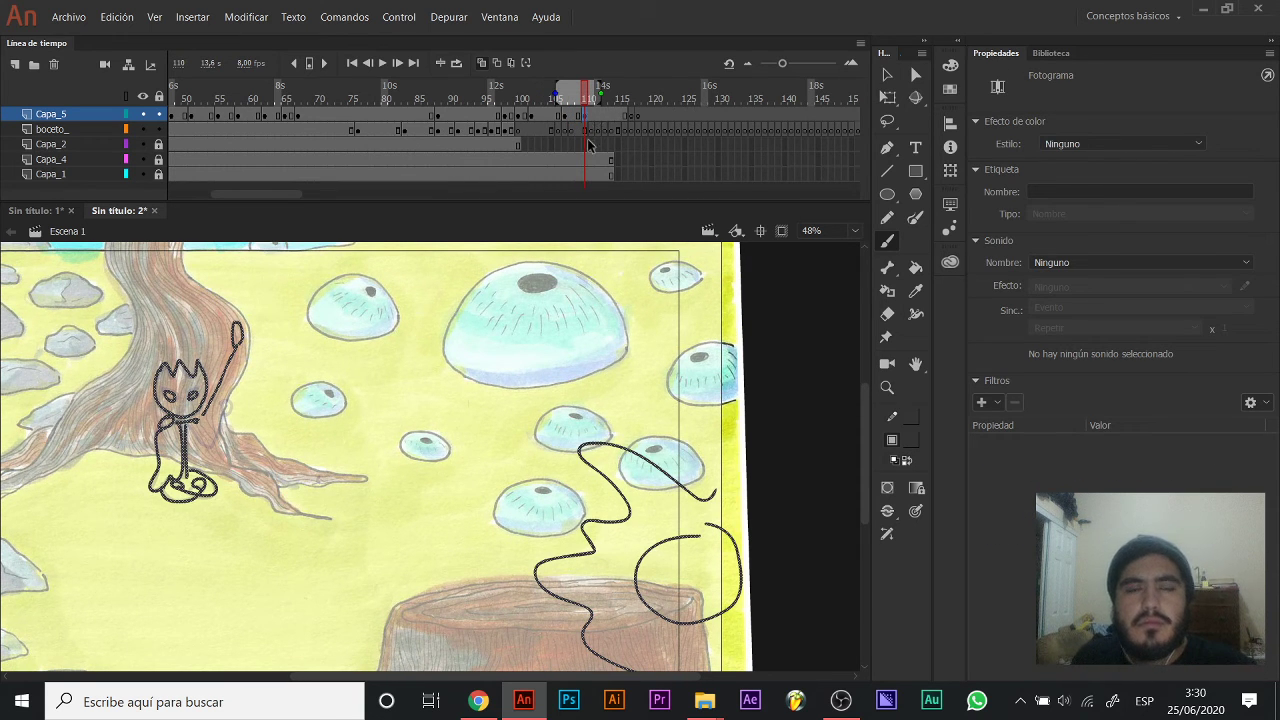
# Delete the fireball on frame 110 and redraw it as long wavy flames reaching toward Eggo's raised hand.
pyautogui.moveTo(458, 350)
pyautogui.mouseDown()
pyautogui.moveTo(464, 378)
pyautogui.moveTo(782, 672)
pyautogui.mouseUp()
pyautogui.press('v')
pyautogui.press('Delete')
pyautogui.press('b')
pyautogui.moveTo(598, 510)
pyautogui.mouseDown()
pyautogui.moveTo(498, 505)
pyautogui.moveTo(322, 370)
pyautogui.moveTo(388, 493)
pyautogui.moveTo(555, 612)
pyautogui.moveTo(703, 560)
pyautogui.moveTo(613, 506)
pyautogui.mouseUp()
pyautogui.moveTo(380, 437)
pyautogui.mouseDown()
pyautogui.moveTo(455, 518)
pyautogui.moveTo(384, 440)
pyautogui.moveTo(444, 552)
pyautogui.moveTo(406, 464)
pyautogui.moveTo(586, 403)
pyautogui.mouseUp()
pyautogui.hotkey('ctrl', 'z')
pyautogui.press('z')
pyautogui.click(366, 449)
pyautogui.moveTo(394, 321); pyautogui.dragTo(553, 402)
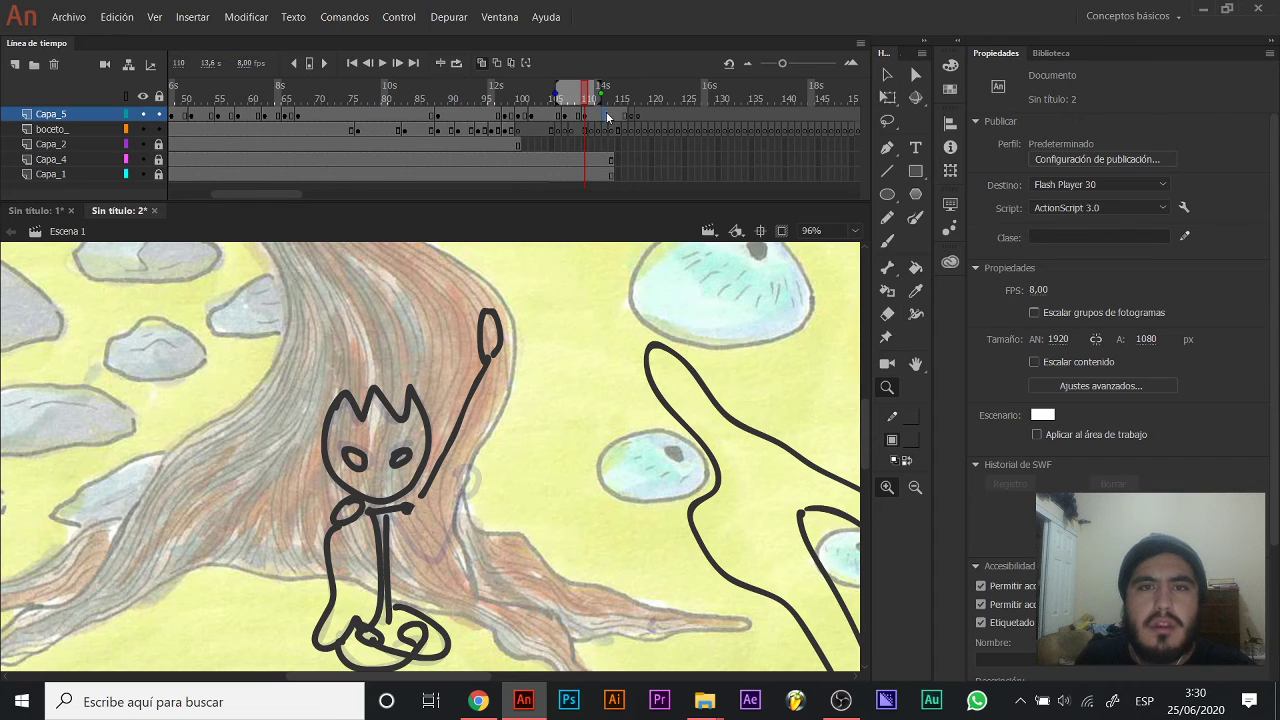
# Create a keyframe at frame 113 on Capa_5 and delete the fireball from it.
pyautogui.click(606, 116)
pyautogui.moveTo(597, 505); pyautogui.dragTo(445, 403)
pyautogui.moveTo(753, 540); pyautogui.dragTo(521, 500)
pyautogui.keyDown('alt'); pyautogui.click(468, 505); pyautogui.keyUp('alt')
pyautogui.press('l')
pyautogui.moveTo(455, 392); pyautogui.dragTo(465, 433)
pyautogui.moveTo(475, 328)
pyautogui.mouseDown()
pyautogui.moveTo(425, 304)
pyautogui.moveTo(468, 646)
pyautogui.moveTo(566, 345)
pyautogui.moveTo(560, 362)
pyautogui.mouseUp()
pyautogui.press('Delete')
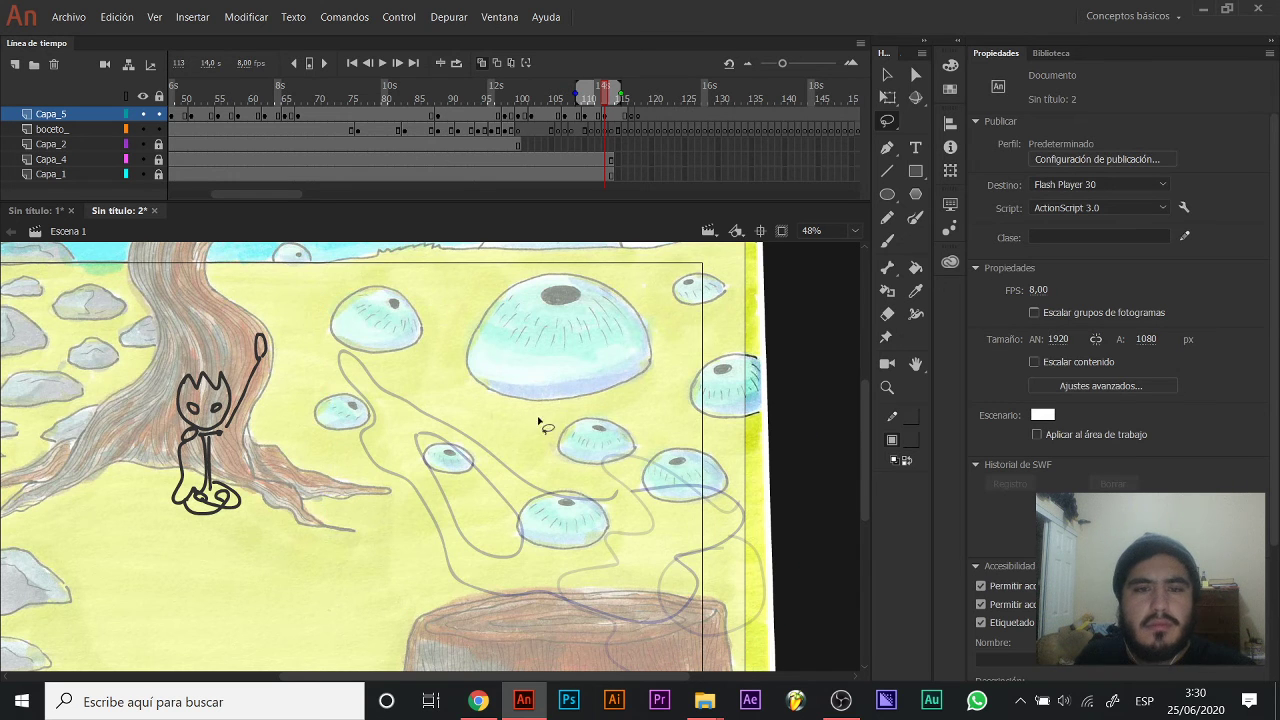
# Draw the fireball on frame 113 with its round core beside Eggo's raised hand and a wavy tail trailing behind.
pyautogui.moveTo(323, 384); pyautogui.dragTo(400, 428)
pyautogui.press('z')
pyautogui.click(410, 420)
pyautogui.click(422, 421)
pyautogui.press('b')
pyautogui.moveTo(298, 415); pyautogui.dragTo(358, 485)
pyautogui.moveTo(372, 337)
pyautogui.mouseDown()
pyautogui.moveTo(328, 508)
pyautogui.moveTo(405, 628)
pyautogui.mouseUp()
pyautogui.moveTo(434, 453); pyautogui.dragTo(354, 387)
pyautogui.moveTo(317, 314); pyautogui.dragTo(318, 310)
pyautogui.press('z')
pyautogui.keyDown('alt'); pyautogui.click(353, 390); pyautogui.keyUp('alt')
pyautogui.moveTo(472, 460); pyautogui.dragTo(342, 415)
pyautogui.press('b')
pyautogui.moveTo(274, 337)
pyautogui.mouseDown()
pyautogui.moveTo(310, 334)
pyautogui.moveTo(412, 478)
pyautogui.moveTo(542, 566)
pyautogui.moveTo(395, 597)
pyautogui.moveTo(301, 476)
pyautogui.mouseUp()
pyautogui.moveTo(370, 464)
pyautogui.mouseDown()
pyautogui.moveTo(431, 408)
pyautogui.moveTo(568, 360)
pyautogui.moveTo(625, 428)
pyautogui.mouseUp()
# Extend the Capa_4 and Capa_1 background layers to frame 121.
pyautogui.click(628, 118)
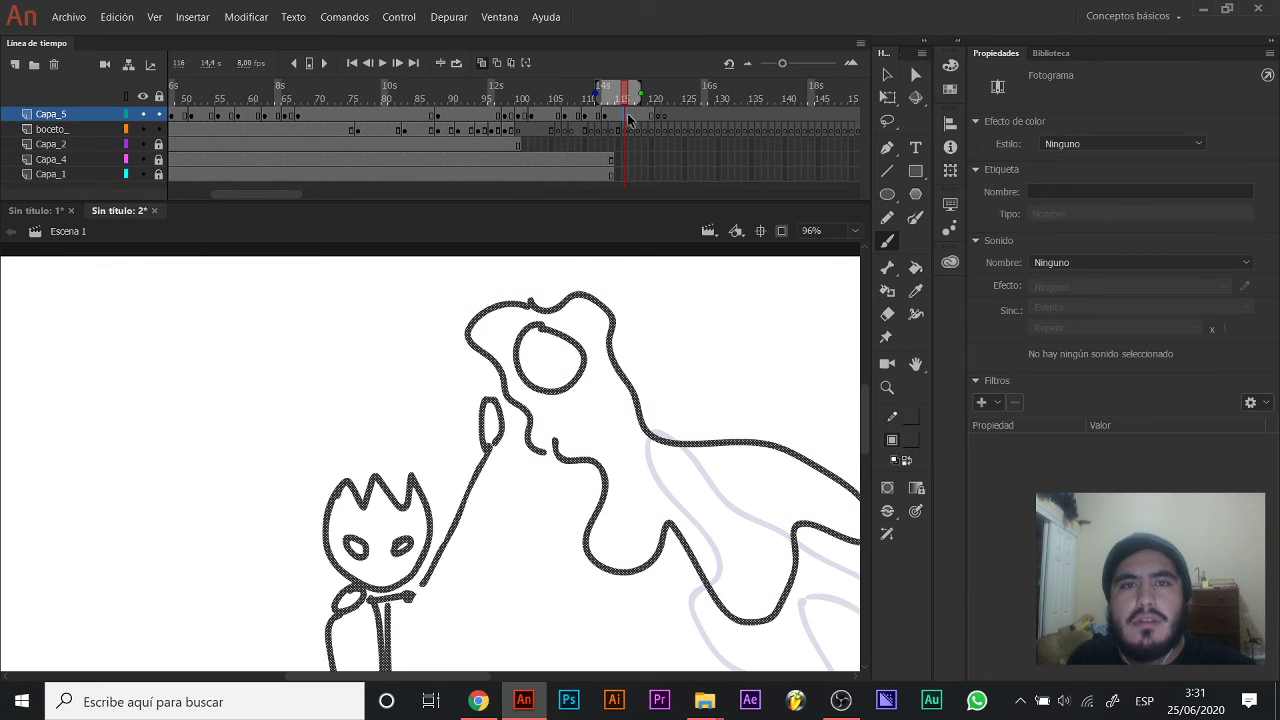
pyautogui.moveTo(611, 172); pyautogui.dragTo(614, 163)
pyautogui.press('F5')
pyautogui.press('F5')
pyautogui.press('F5')
pyautogui.press('F5')
pyautogui.press('F5')
pyautogui.press('F5')
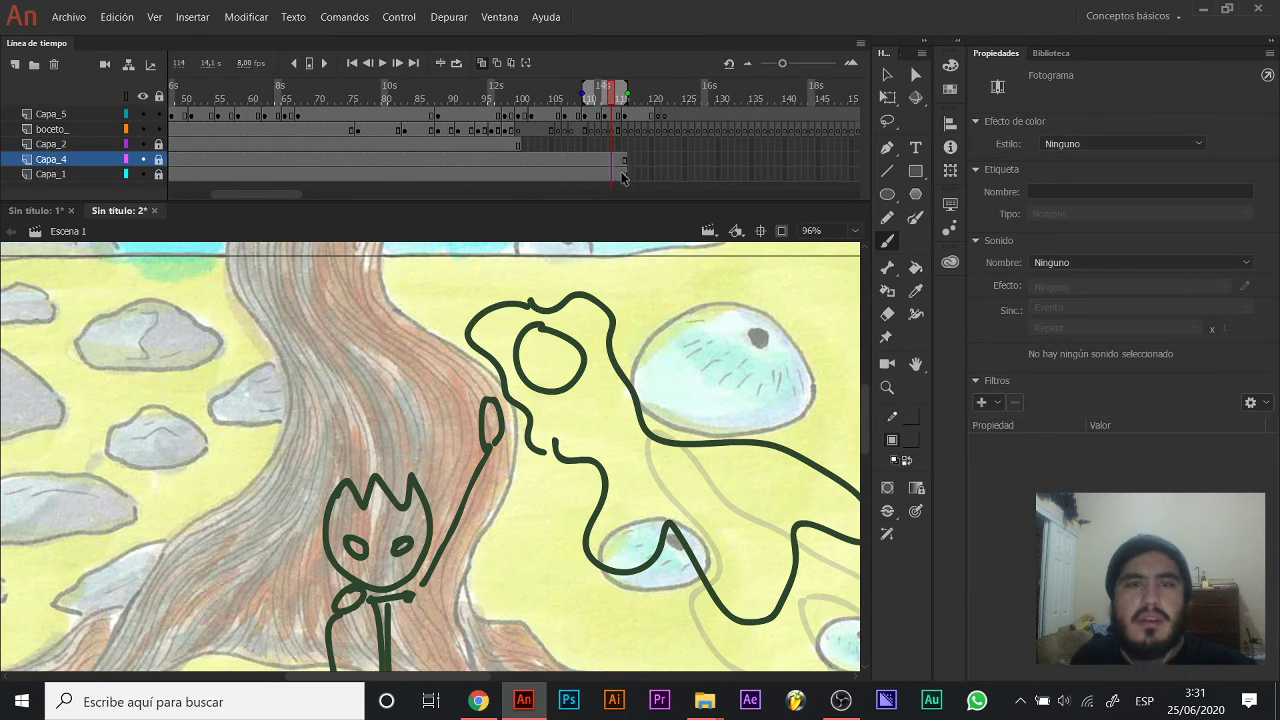
pyautogui.press('F5')
# Delete Eggo's raised arm on frame 116 of Capa_5 and redraw it lowered diagonally with an oval hand.
pyautogui.click(625, 118)
pyautogui.moveTo(444, 480); pyautogui.dragTo(476, 325)
pyautogui.press('v')
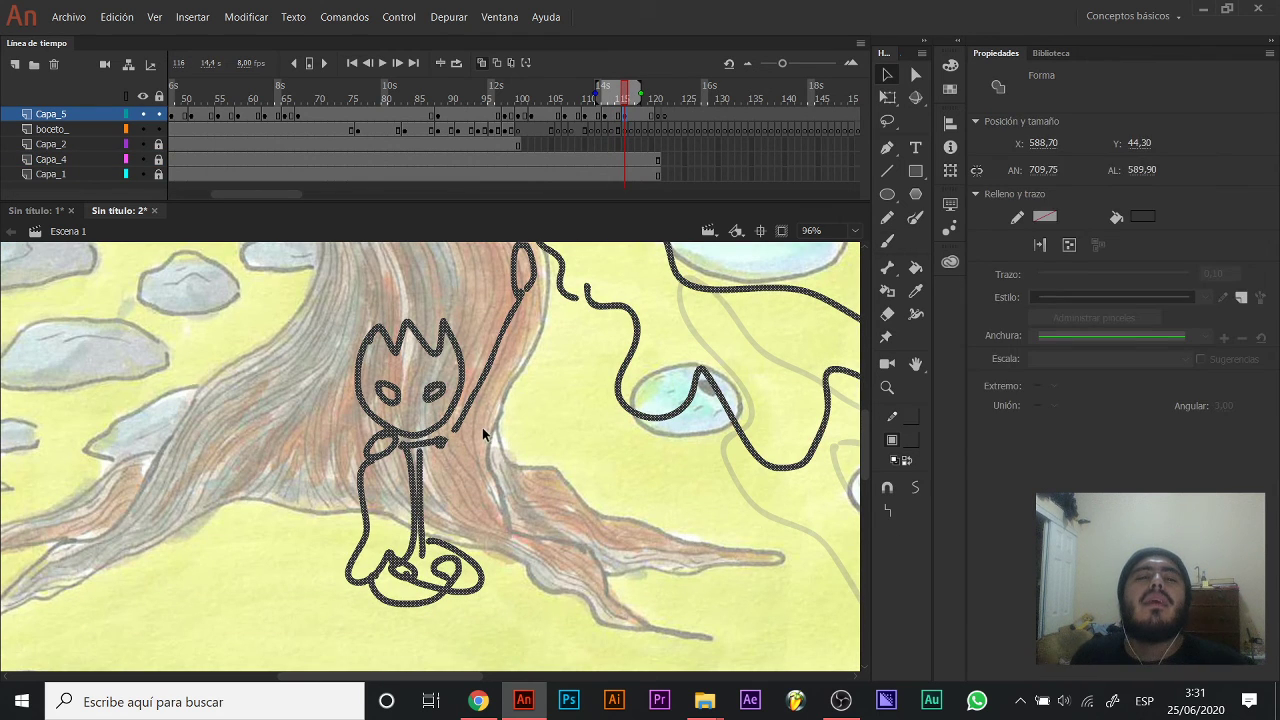
pyautogui.click(483, 428)
pyautogui.click(503, 346)
pyautogui.press('Delete')
pyautogui.press('b')
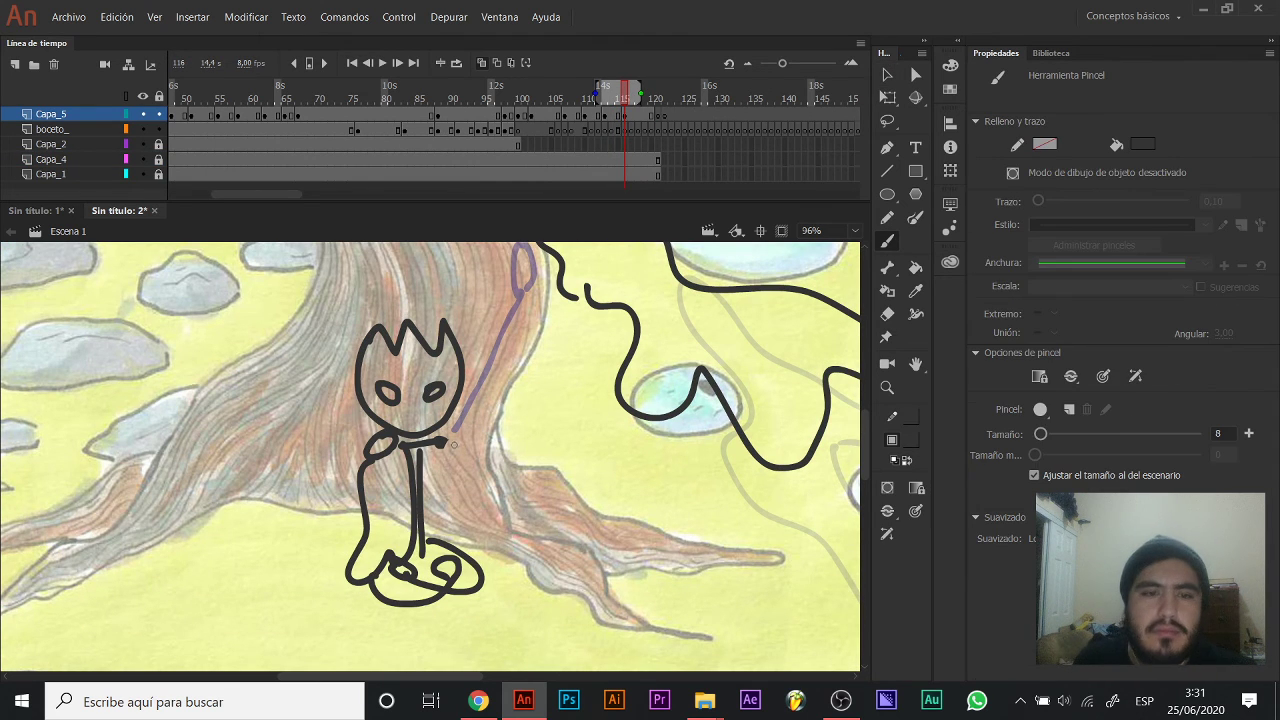
pyautogui.moveTo(449, 450); pyautogui.dragTo(486, 561)
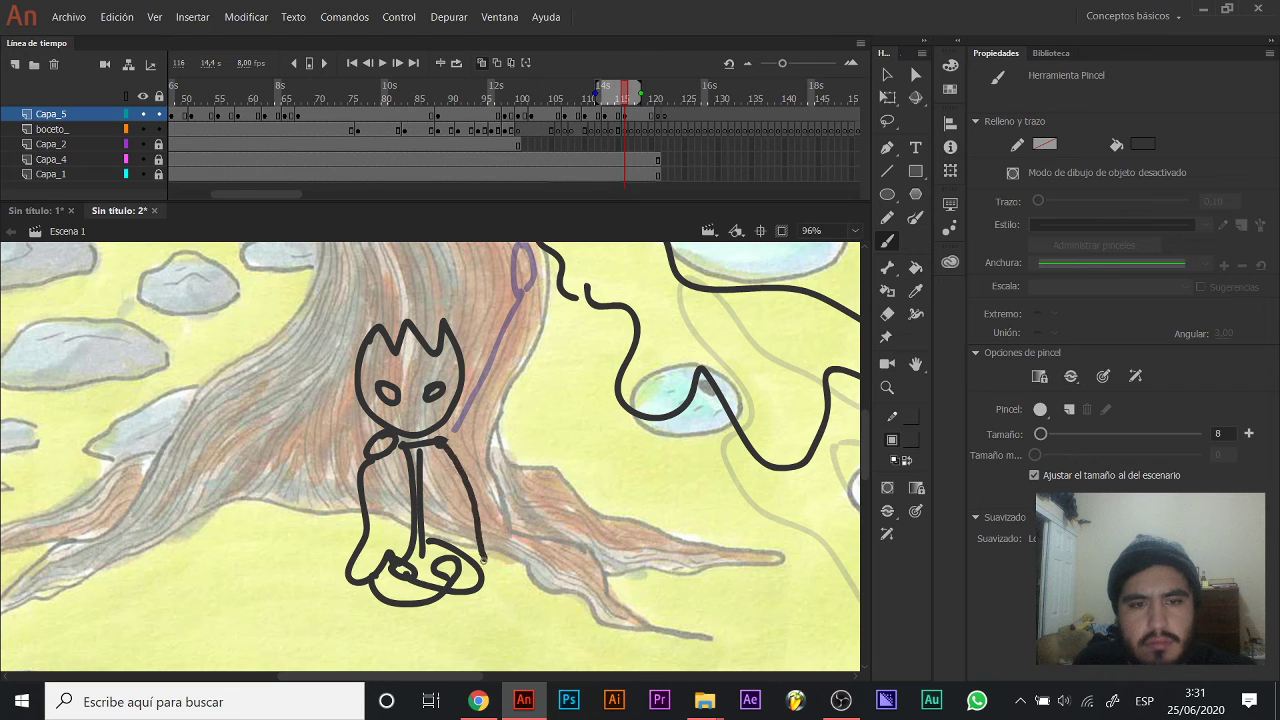
pyautogui.hotkey('ctrl', 'z')
pyautogui.moveTo(441, 442)
pyautogui.mouseDown()
pyautogui.moveTo(503, 539)
pyautogui.moveTo(538, 504)
pyautogui.moveTo(498, 537)
pyautogui.mouseUp()
pyautogui.scroll(3, 503, 446)
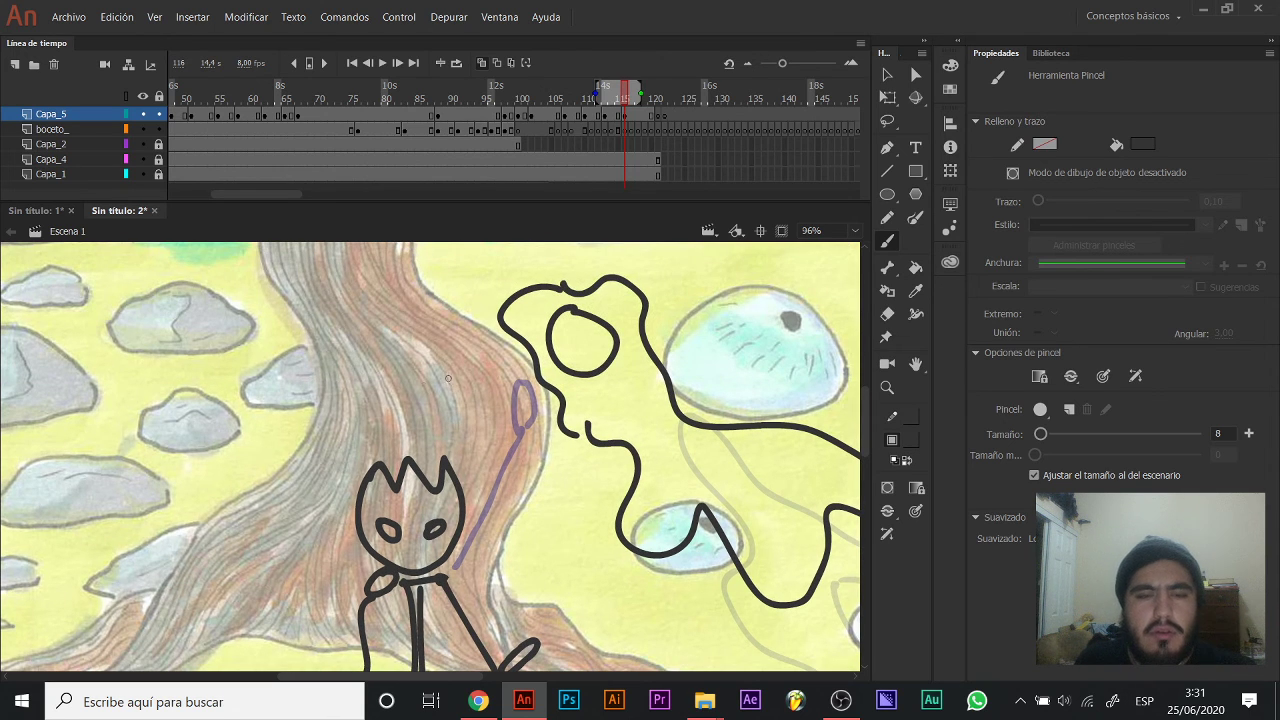
# Delete the fireball on frame 116 and redraw it landing on Eggo's head with a wavy flame tail.
pyautogui.click(624, 119)
pyautogui.press('z')
pyautogui.keyDown('alt'); pyautogui.click(530, 465); pyautogui.keyUp('alt')
pyautogui.moveTo(514, 480); pyautogui.dragTo(420, 408)
pyautogui.press('v')
pyautogui.press('l')
pyautogui.moveTo(431, 299)
pyautogui.mouseDown()
pyautogui.moveTo(304, 297)
pyautogui.moveTo(535, 464)
pyautogui.moveTo(420, 342)
pyautogui.mouseUp()
pyautogui.press('Delete')
pyautogui.click(330, 398)
pyautogui.press('b')
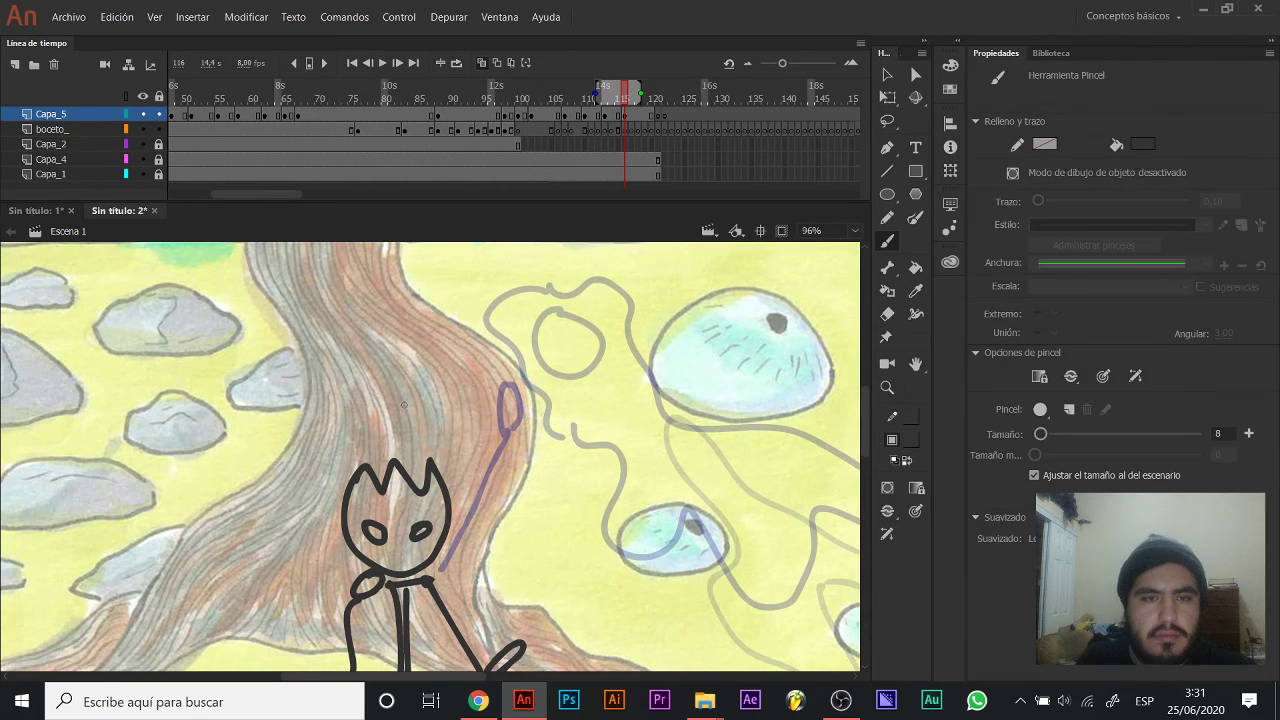
pyautogui.moveTo(423, 401)
pyautogui.mouseDown()
pyautogui.moveTo(384, 460)
pyautogui.moveTo(424, 403)
pyautogui.mouseUp()
pyautogui.moveTo(413, 479)
pyautogui.mouseDown()
pyautogui.moveTo(449, 458)
pyautogui.moveTo(537, 517)
pyautogui.moveTo(655, 495)
pyautogui.moveTo(530, 330)
pyautogui.moveTo(425, 370)
pyautogui.moveTo(378, 456)
pyautogui.mouseUp()
pyautogui.moveTo(638, 117)
pyautogui.mouseDown()
pyautogui.moveTo(622, 165)
pyautogui.moveTo(635, 140)
pyautogui.moveTo(623, 118)
pyautogui.moveTo(605, 118)
pyautogui.mouseUp()
pyautogui.click(630, 119)
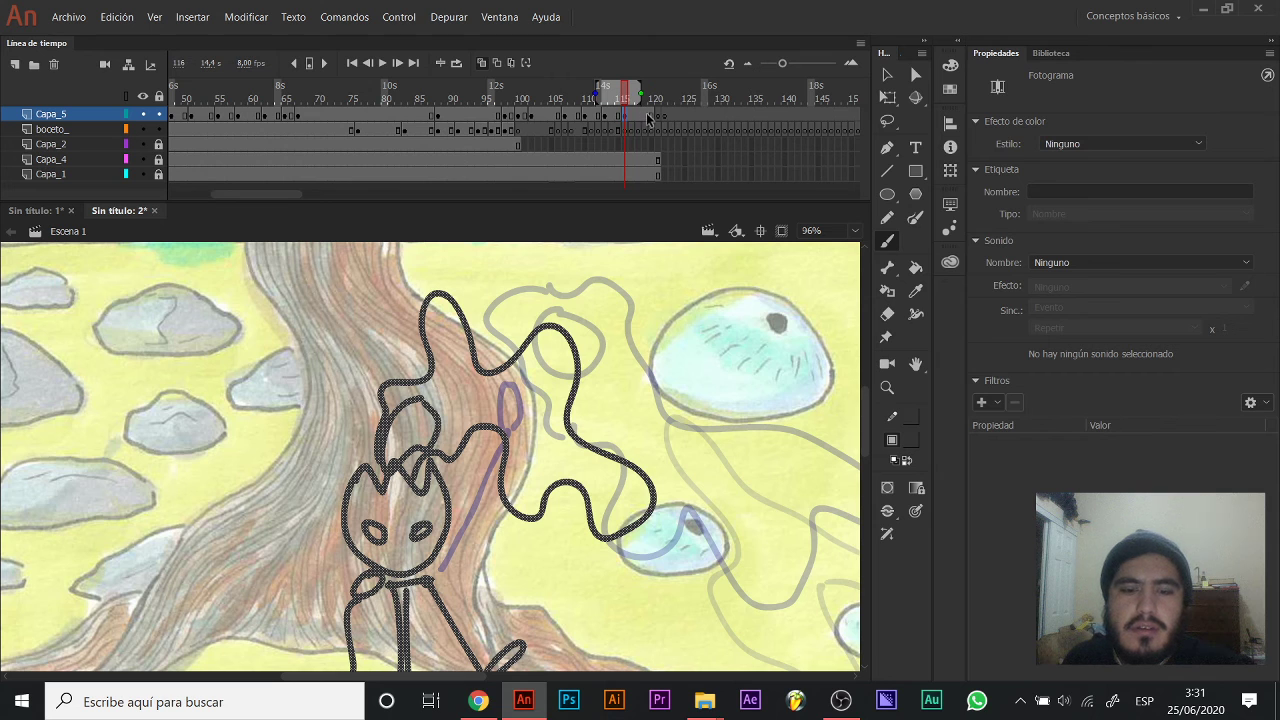
# Create a keyframe at frame 118 on Capa_5 and remove Eggo's lowered arm and the fireball from it.
pyautogui.click(643, 118)
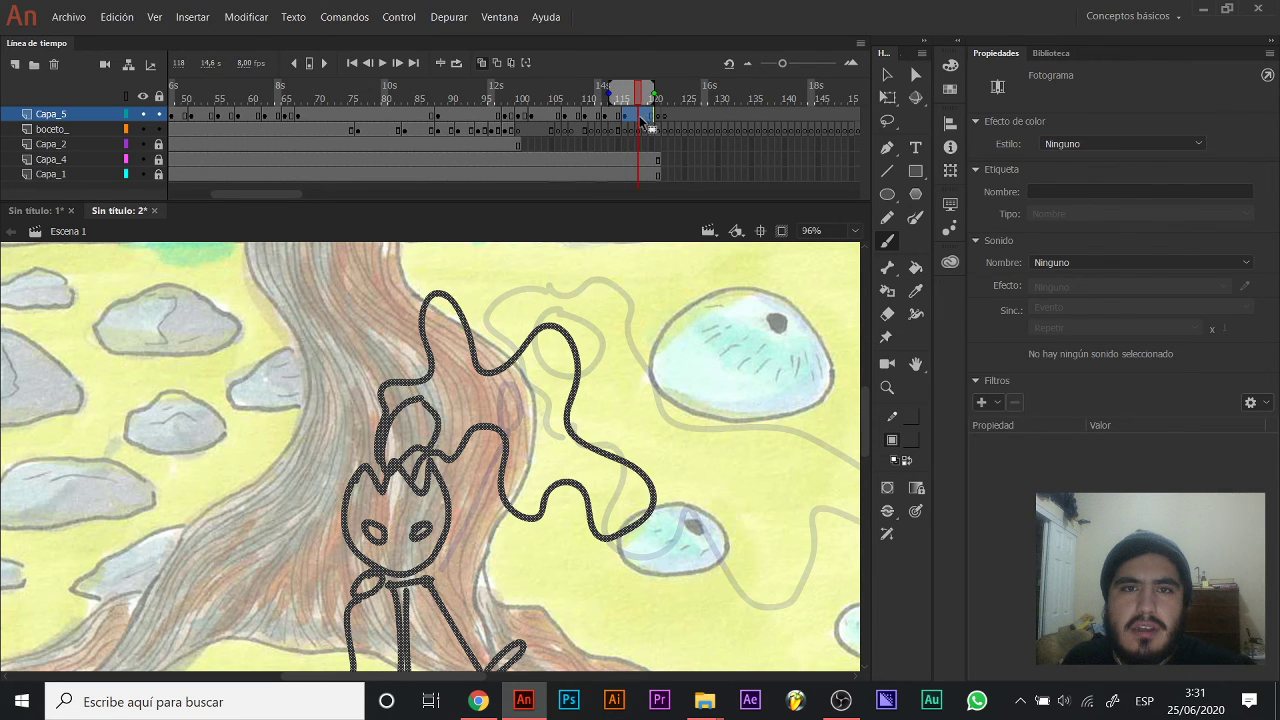
pyautogui.moveTo(492, 590); pyautogui.dragTo(508, 430)
pyautogui.press('v')
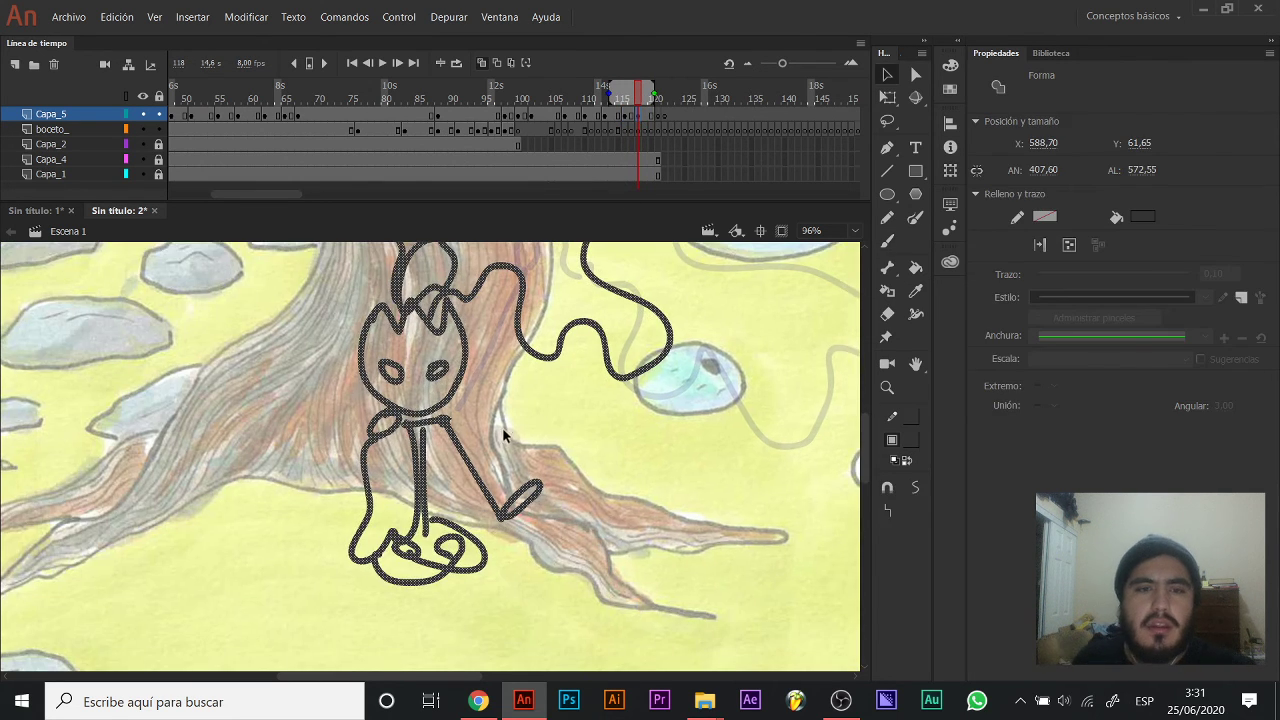
pyautogui.click(506, 434)
pyautogui.press('b')
pyautogui.click(460, 440)
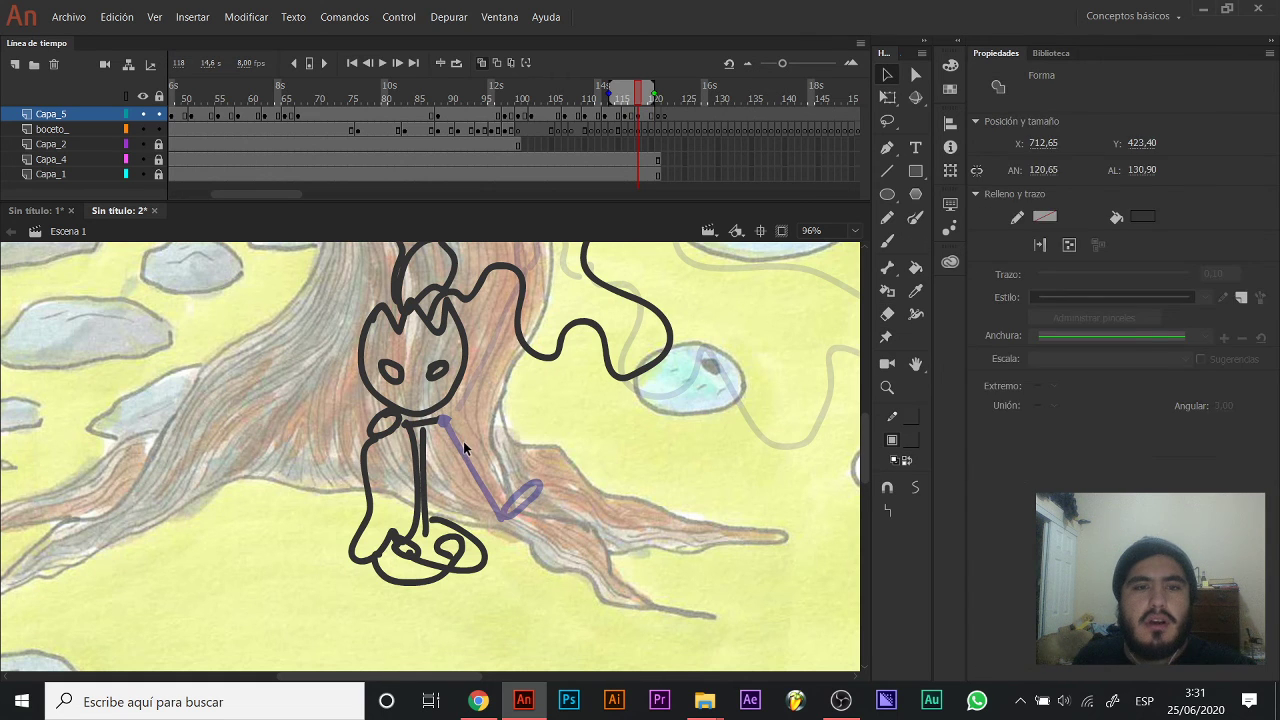
pyautogui.moveTo(449, 341); pyautogui.dragTo(477, 451)
pyautogui.press('e')
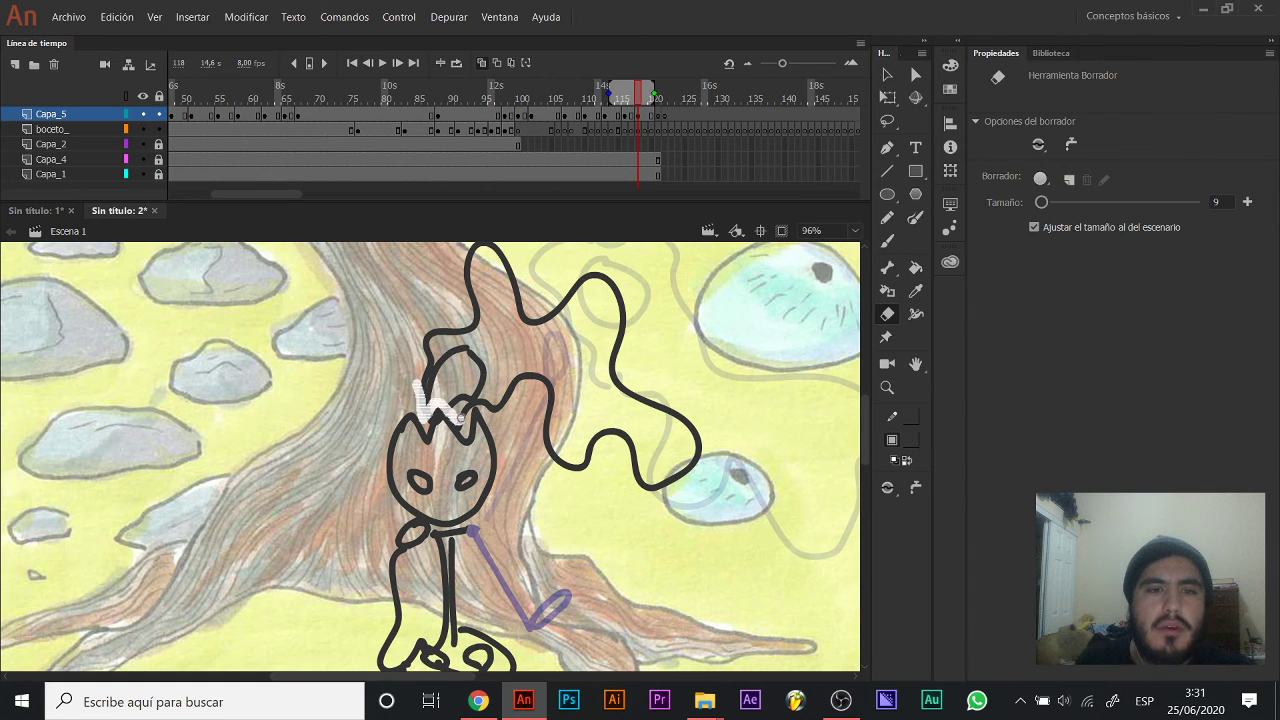
pyautogui.moveTo(490, 398); pyautogui.dragTo(493, 400)
pyautogui.press('v')
pyautogui.click(494, 406)
pyautogui.press('Delete')
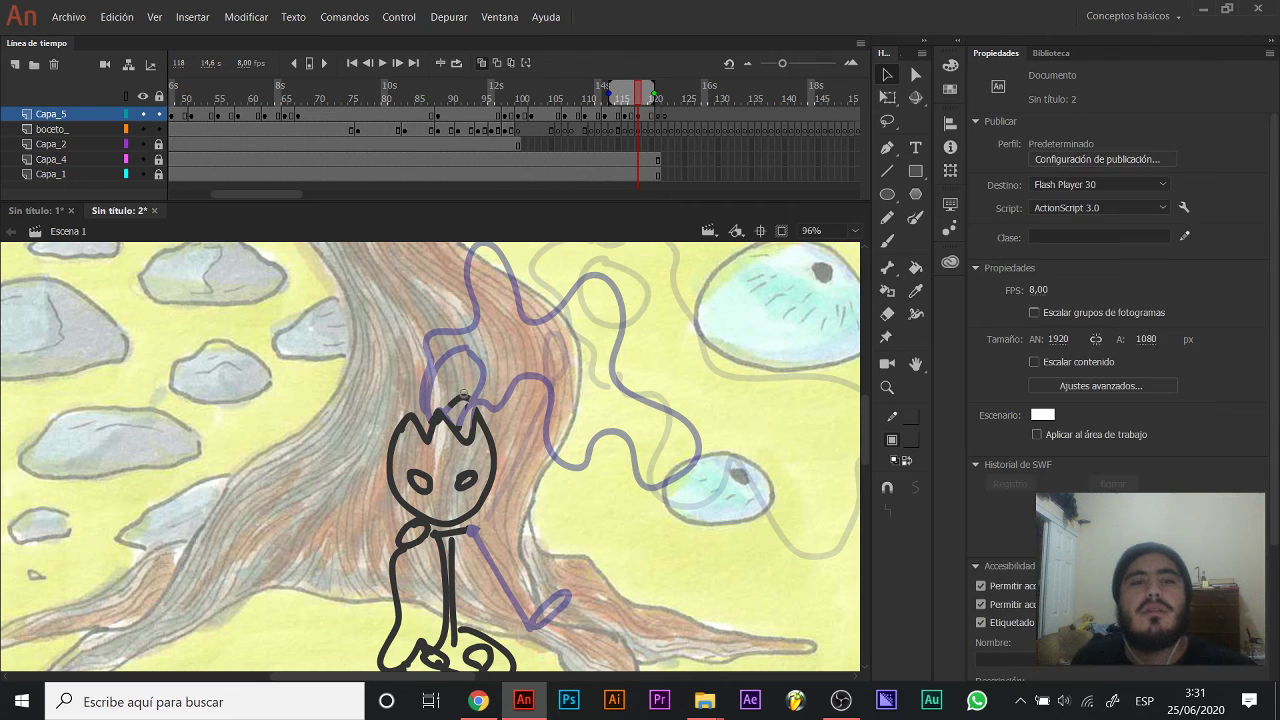
# Draw a small flame with two loose sparks above Eggo's head and his arm bent to his chest on frame 118.
pyautogui.press('e')
pyautogui.press('b')
pyautogui.scroll(-1, 423, 413)
pyautogui.moveTo(397, 388)
pyautogui.mouseDown()
pyautogui.moveTo(435, 311)
pyautogui.moveTo(457, 348)
pyautogui.moveTo(513, 324)
pyautogui.moveTo(486, 393)
pyautogui.moveTo(421, 403)
pyautogui.moveTo(475, 313)
pyautogui.moveTo(495, 398)
pyautogui.mouseUp()
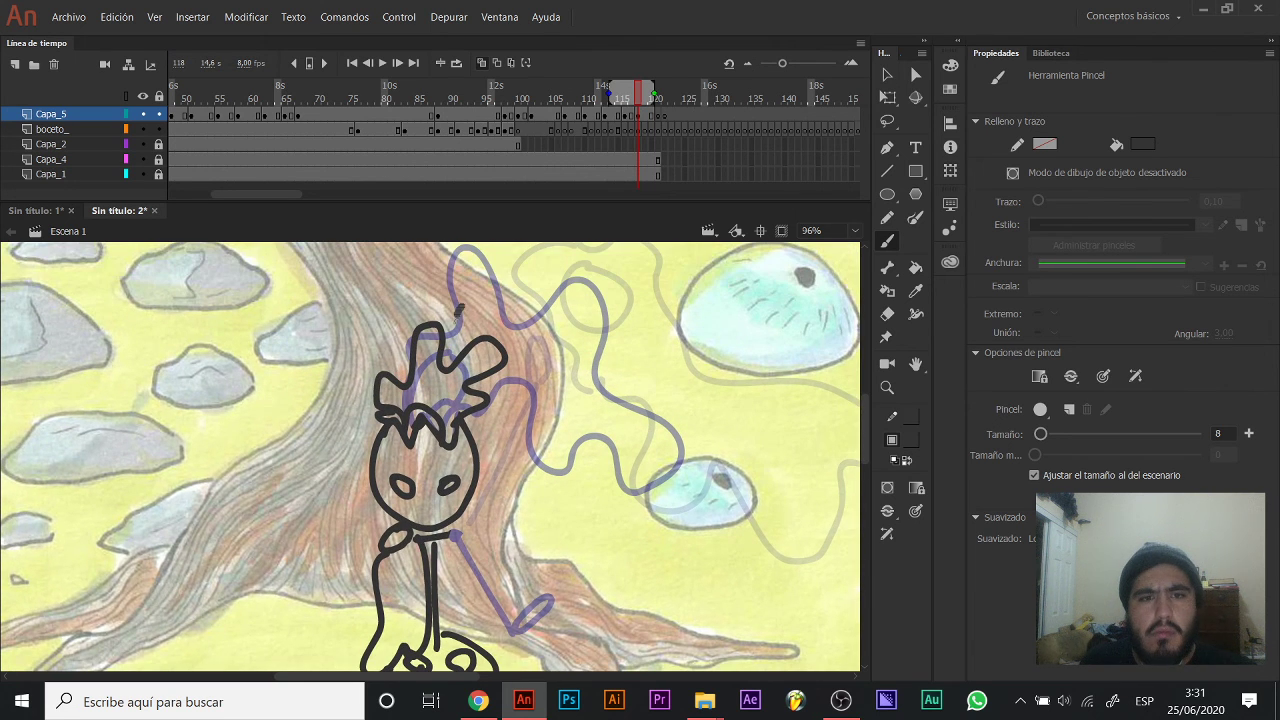
pyautogui.moveTo(495, 266); pyautogui.dragTo(463, 320)
pyautogui.moveTo(398, 290); pyautogui.dragTo(394, 352)
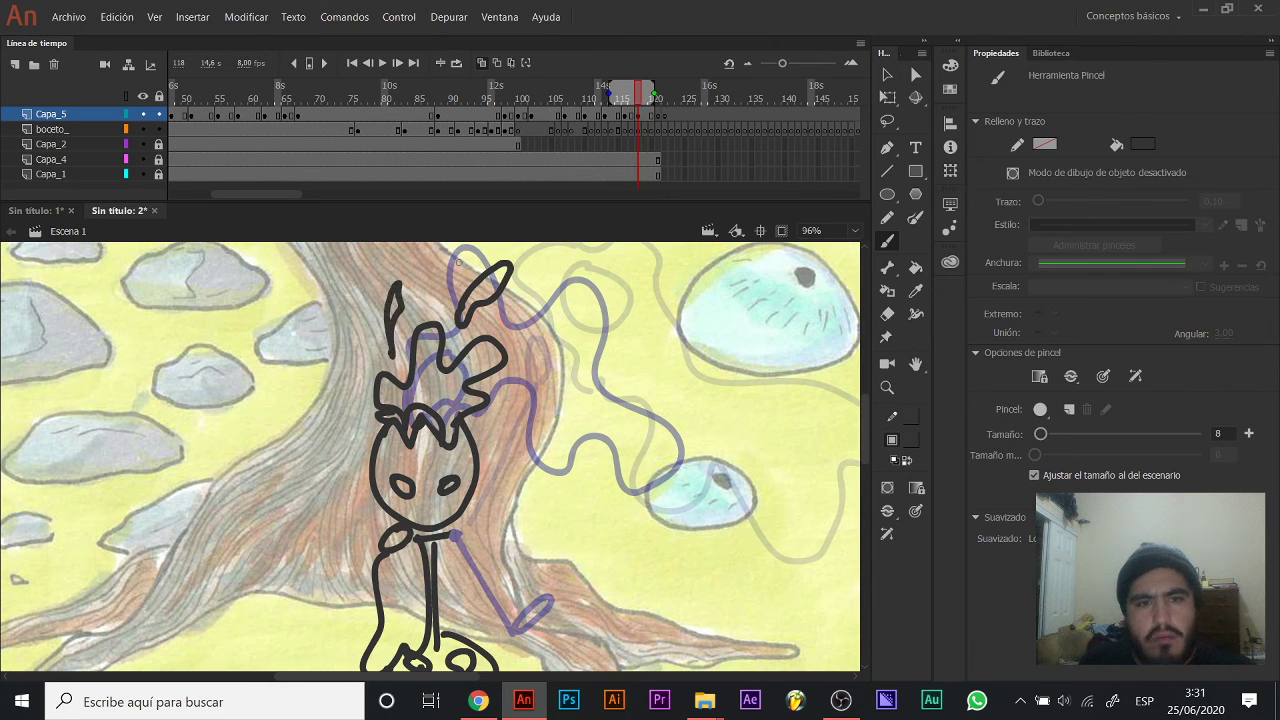
pyautogui.moveTo(516, 491); pyautogui.dragTo(534, 399)
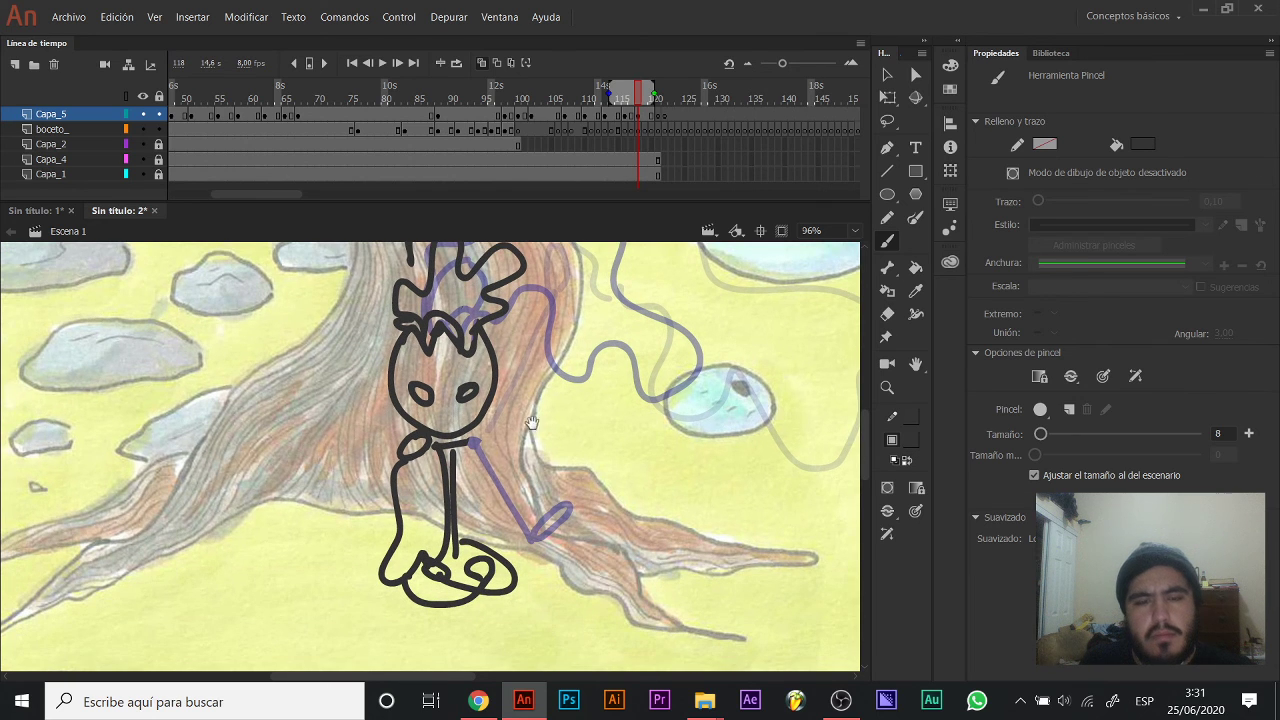
pyautogui.moveTo(468, 439)
pyautogui.mouseDown()
pyautogui.moveTo(513, 491)
pyautogui.moveTo(465, 507)
pyautogui.mouseUp()
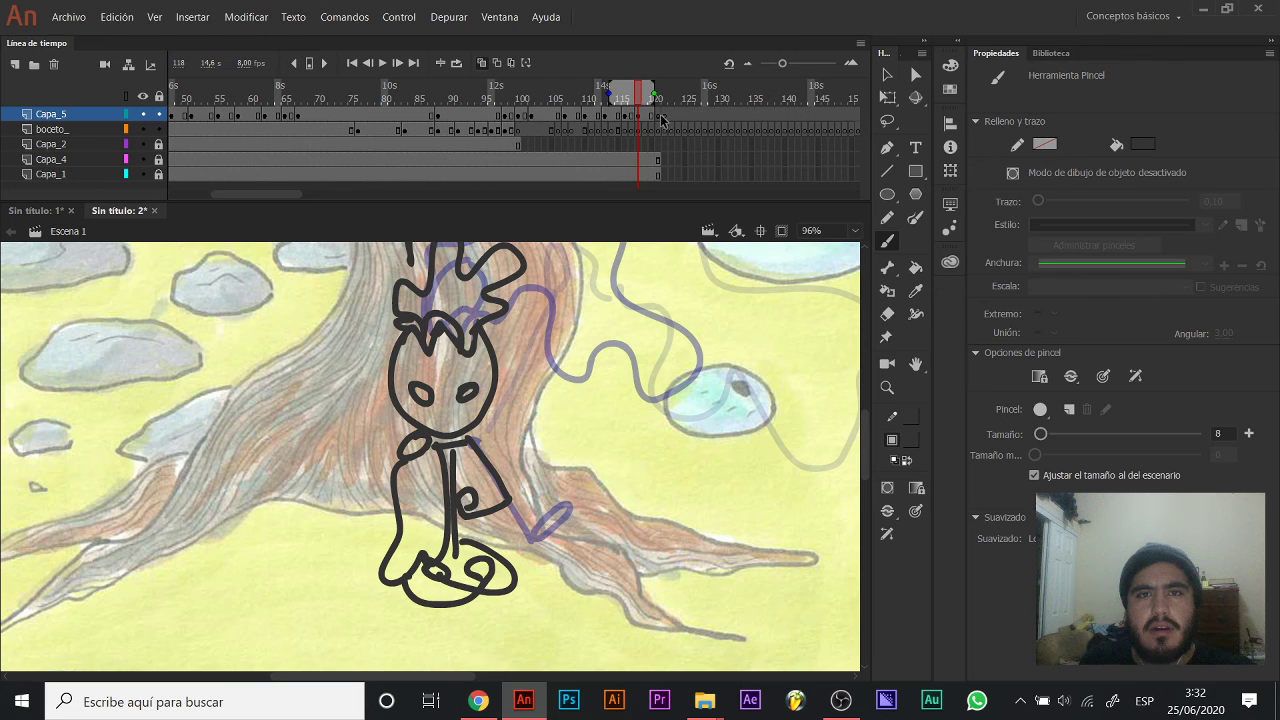
# Copy seated Eggo with closed eyes from frame 67 of Capa_5 and paste him in place on frame 121.
pyautogui.click(296, 118)
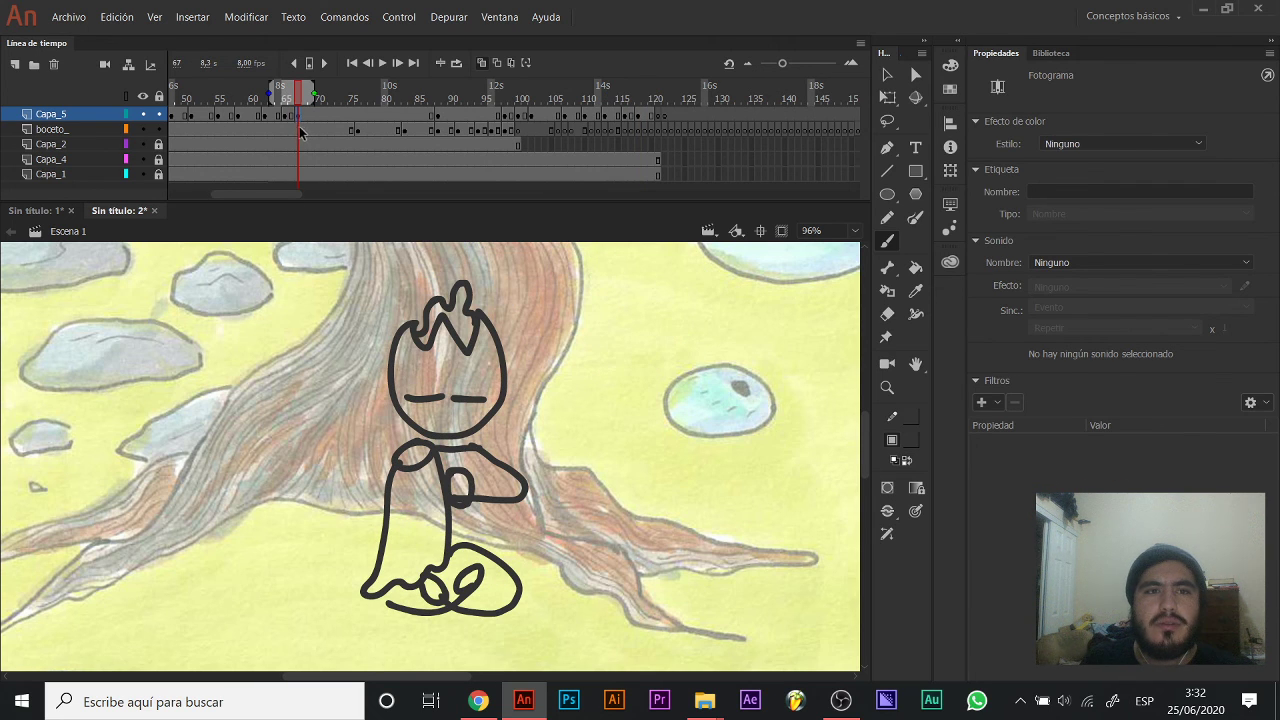
pyautogui.click(301, 131)
pyautogui.click(658, 117)
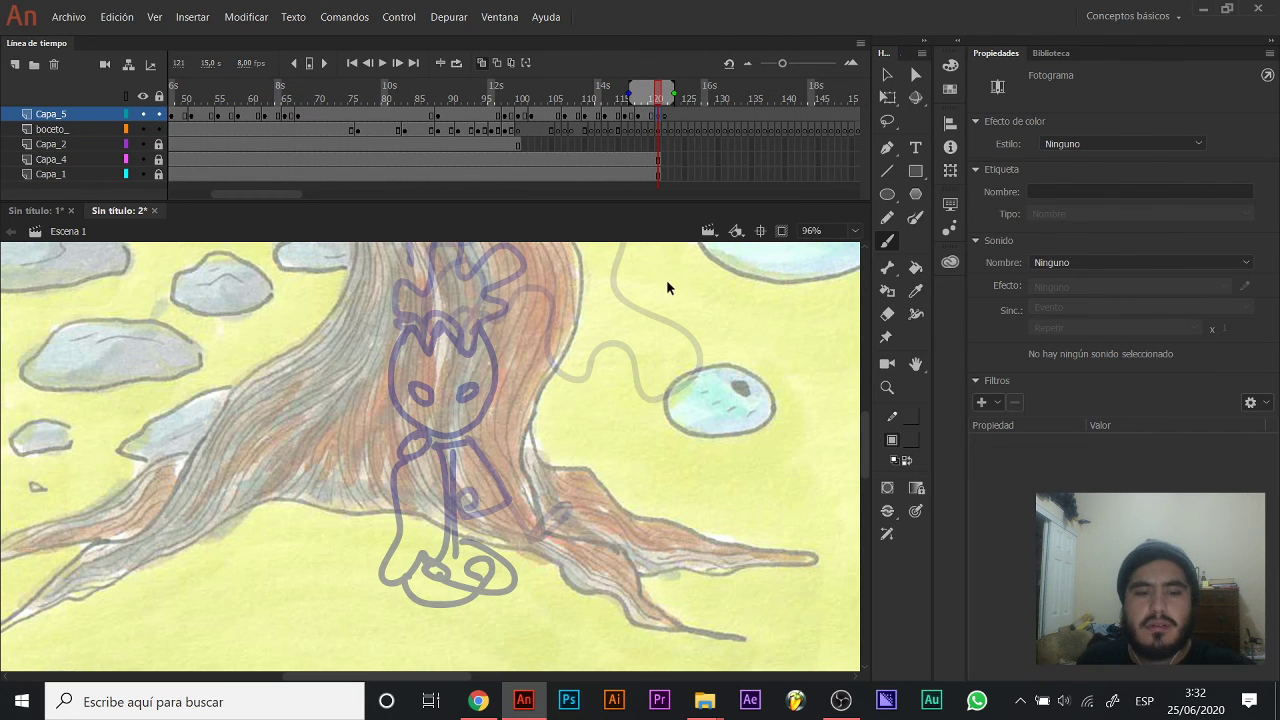
pyautogui.hotkey('ctrl', 'shift', 'v')
pyautogui.click(518, 413)
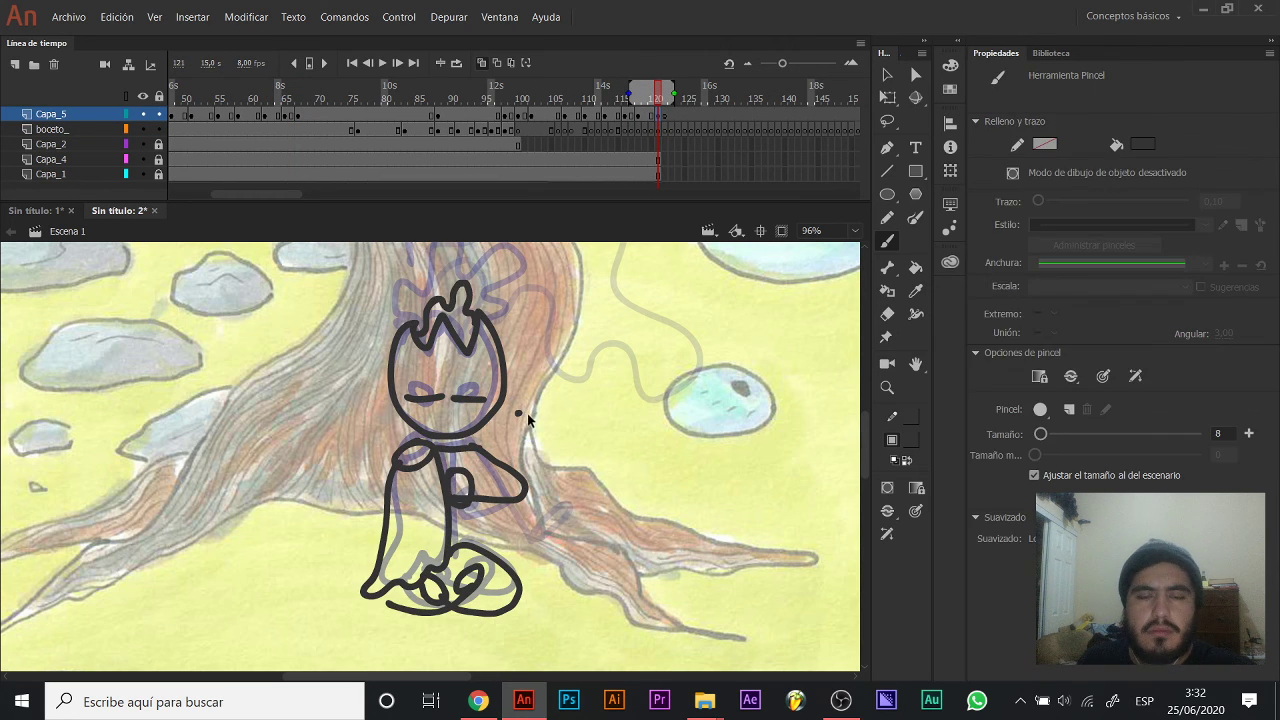
pyautogui.hotkey('ctrl', 'a')
pyautogui.hotkey('ctrl', '-')
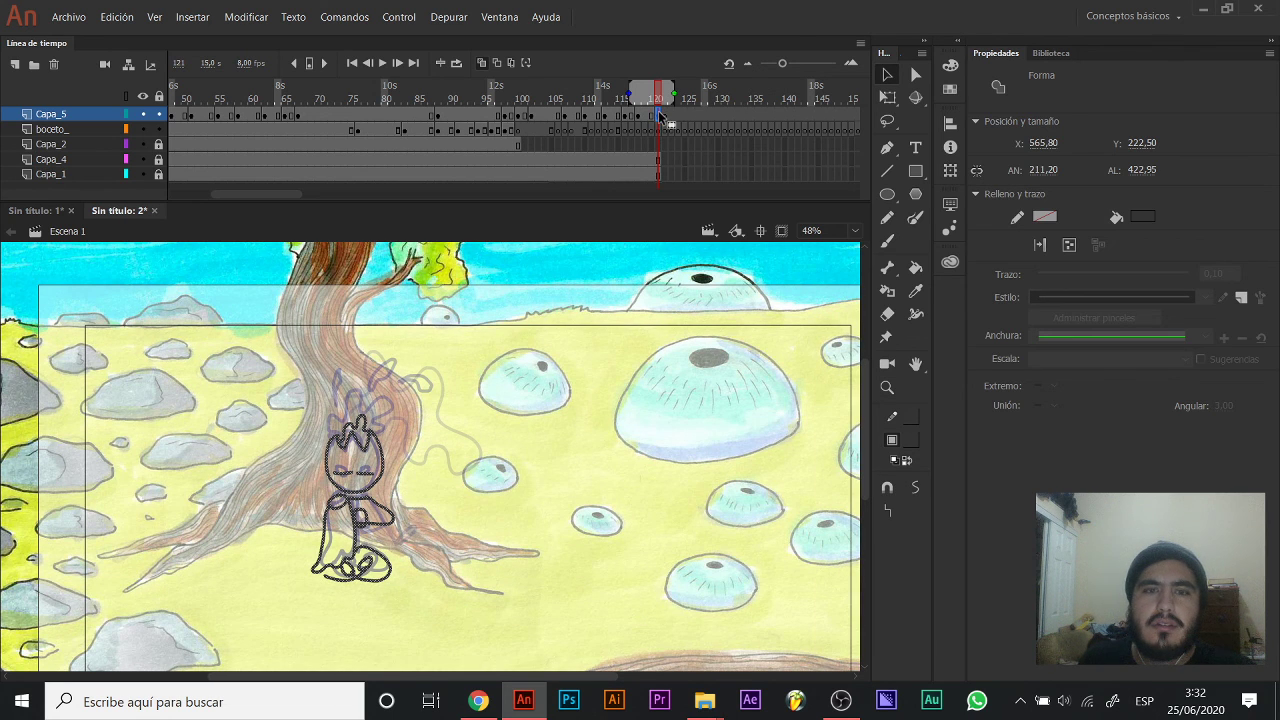
# Extend the frame 121 pose on Capa_5 and the backgrounds on Capa_4 and Capa_1 to about frame 133.
pyautogui.click(660, 115)
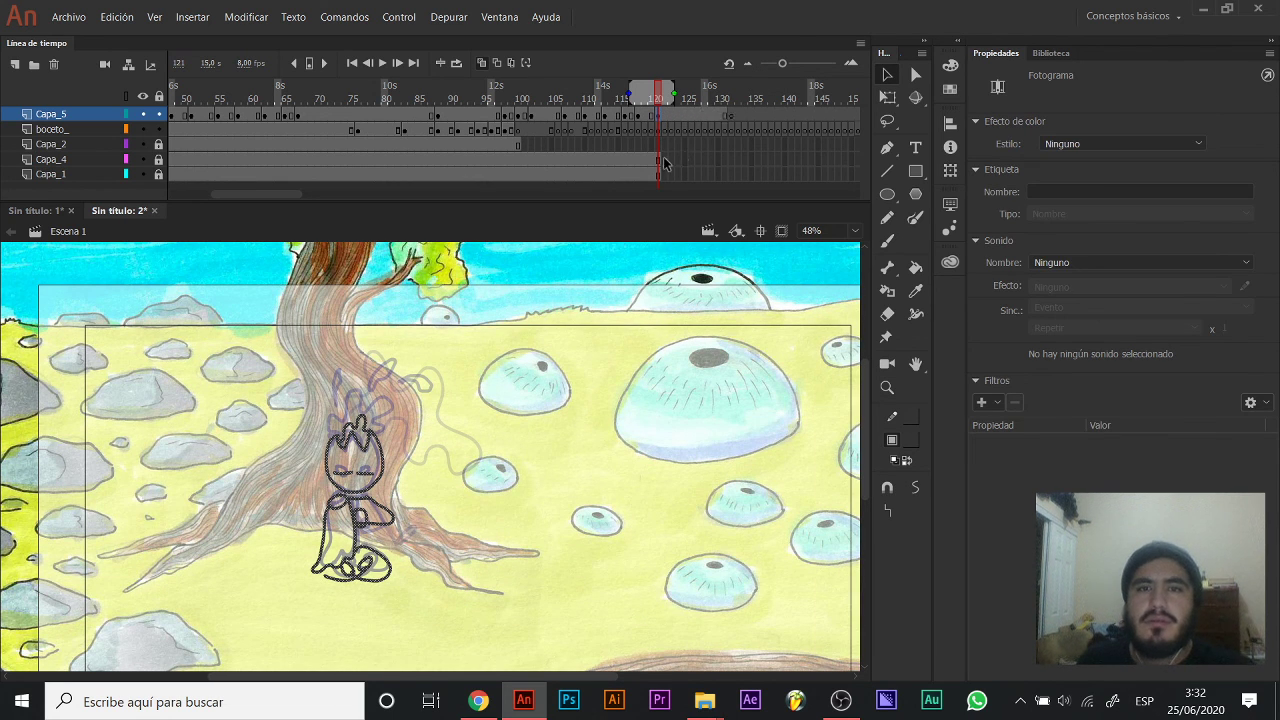
pyautogui.click(661, 160)
pyautogui.click(659, 175)
pyautogui.press('F5')
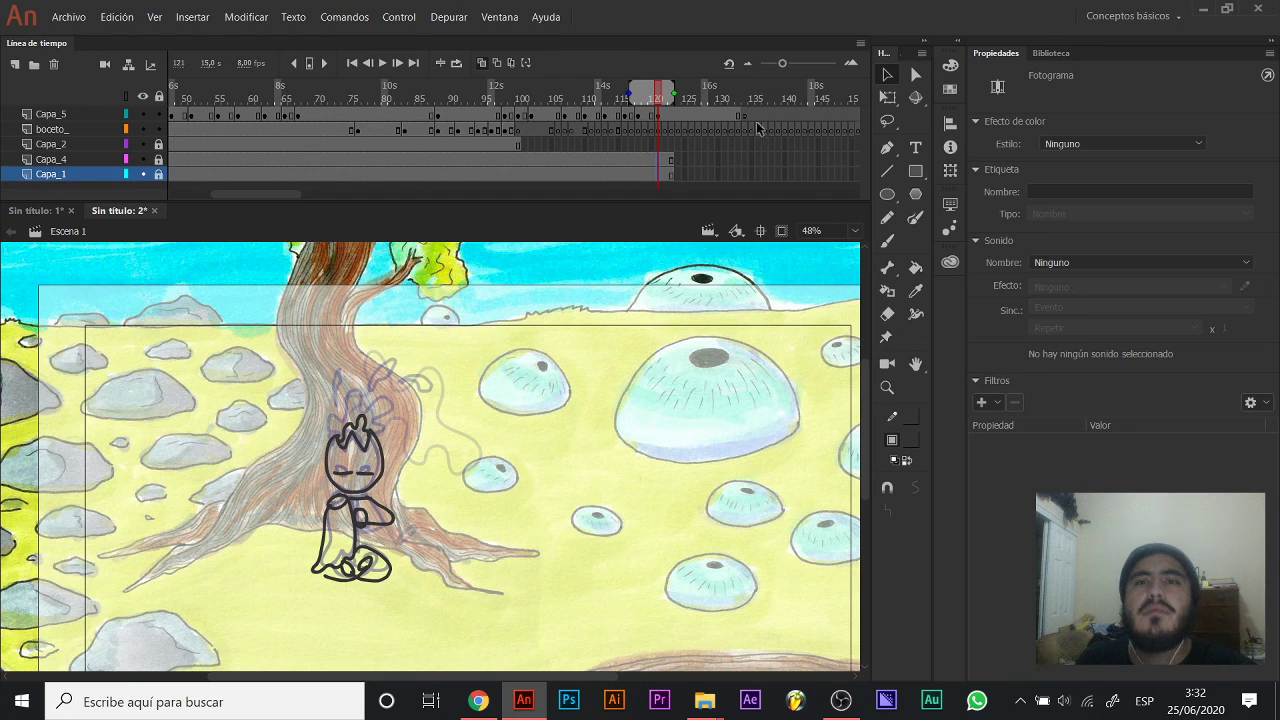
pyautogui.press('F5')
pyautogui.press('F5')
pyautogui.press('F5')
pyautogui.press('F5')
pyautogui.press('F5')
pyautogui.press('F5')
pyautogui.press('F5')
pyautogui.press('F5')
pyautogui.press('F5')
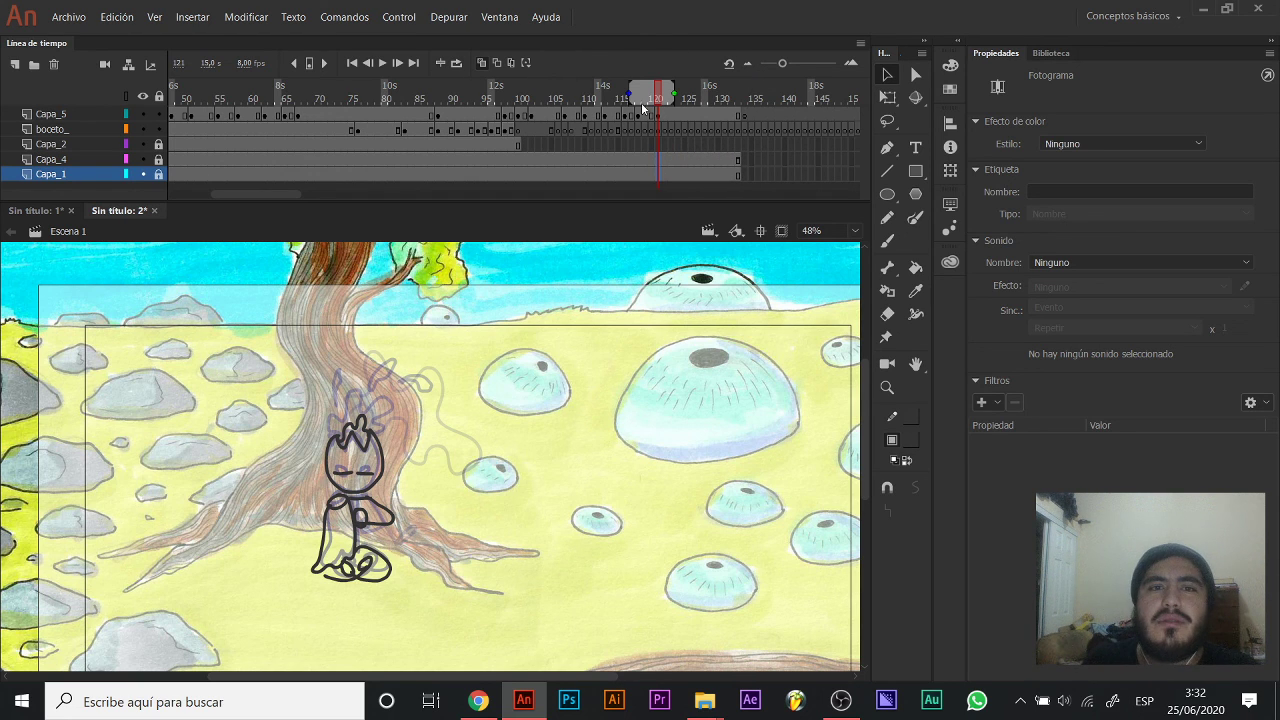
# Stretch the onion skin range back to the start of the timeline and return the playhead to frame 1.
pyautogui.moveTo(670, 91); pyautogui.dragTo(732, 90)
pyautogui.moveTo(632, 93); pyautogui.dragTo(3, 163)
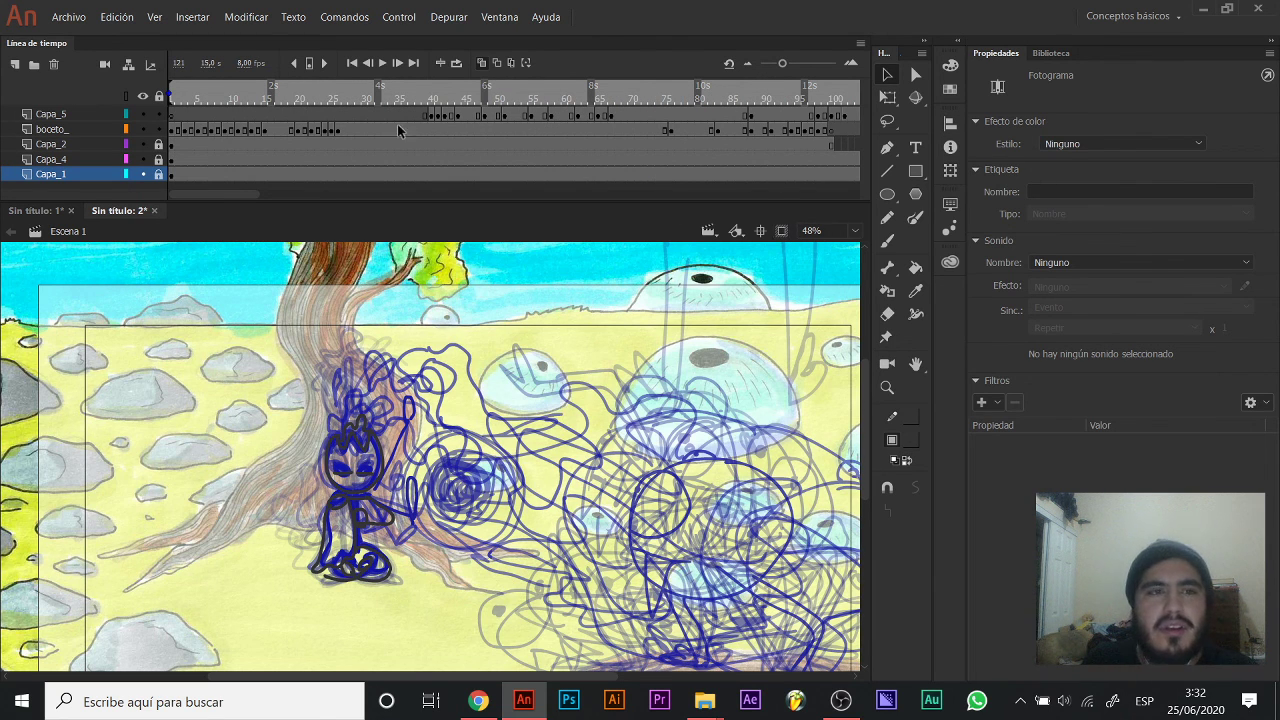
pyautogui.moveTo(317, 88); pyautogui.dragTo(112, 89)
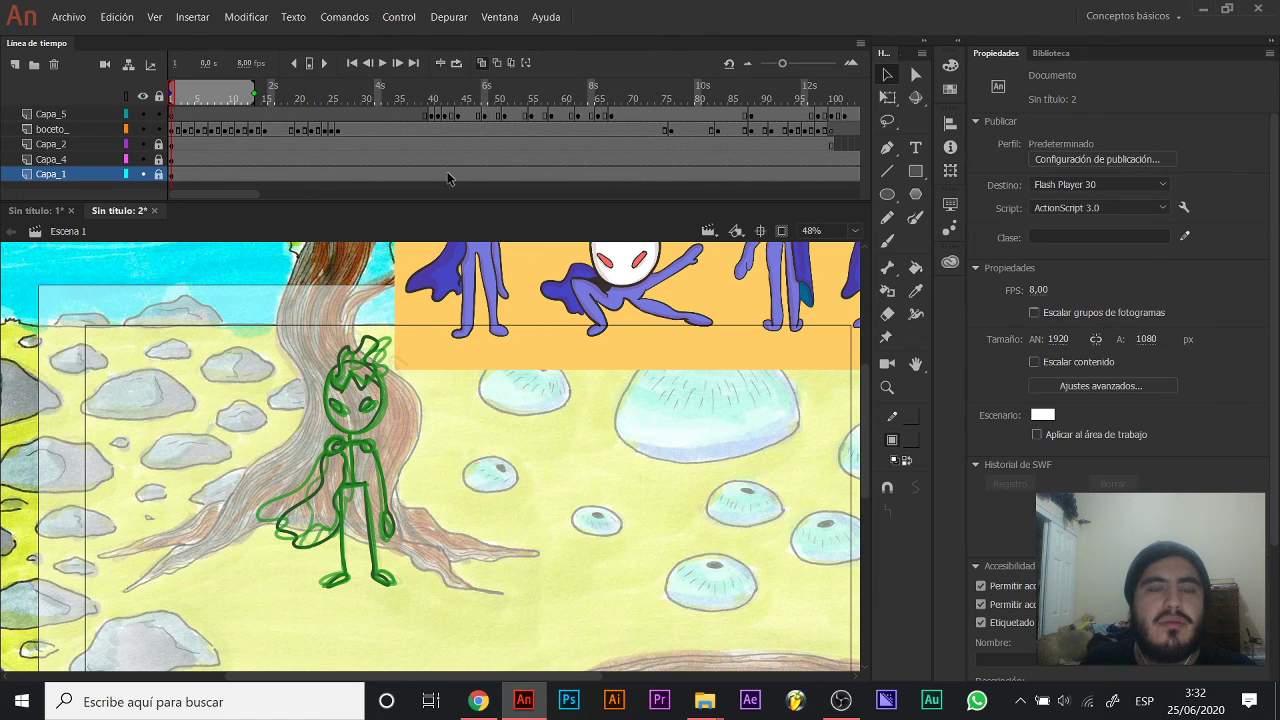
# Hide the Eggo character sheet on layer Capa_2.
pyautogui.click(455, 378)
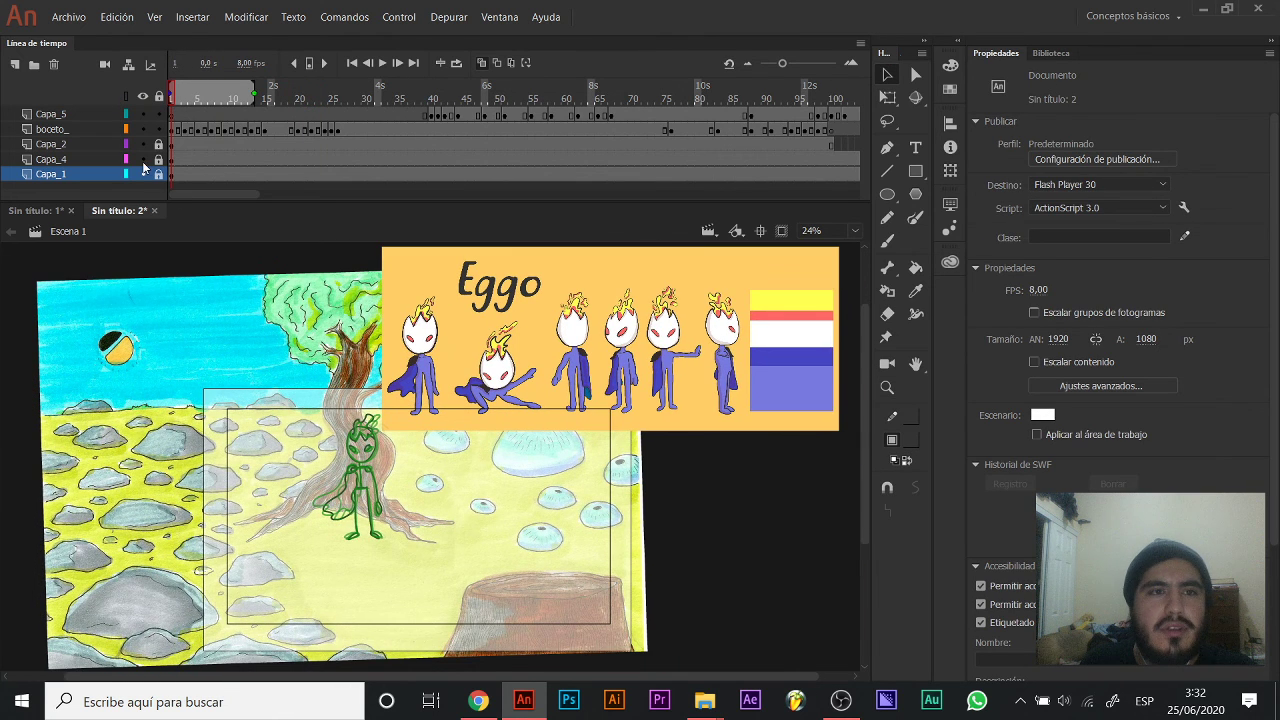
pyautogui.click(143, 129)
pyautogui.click(142, 144)
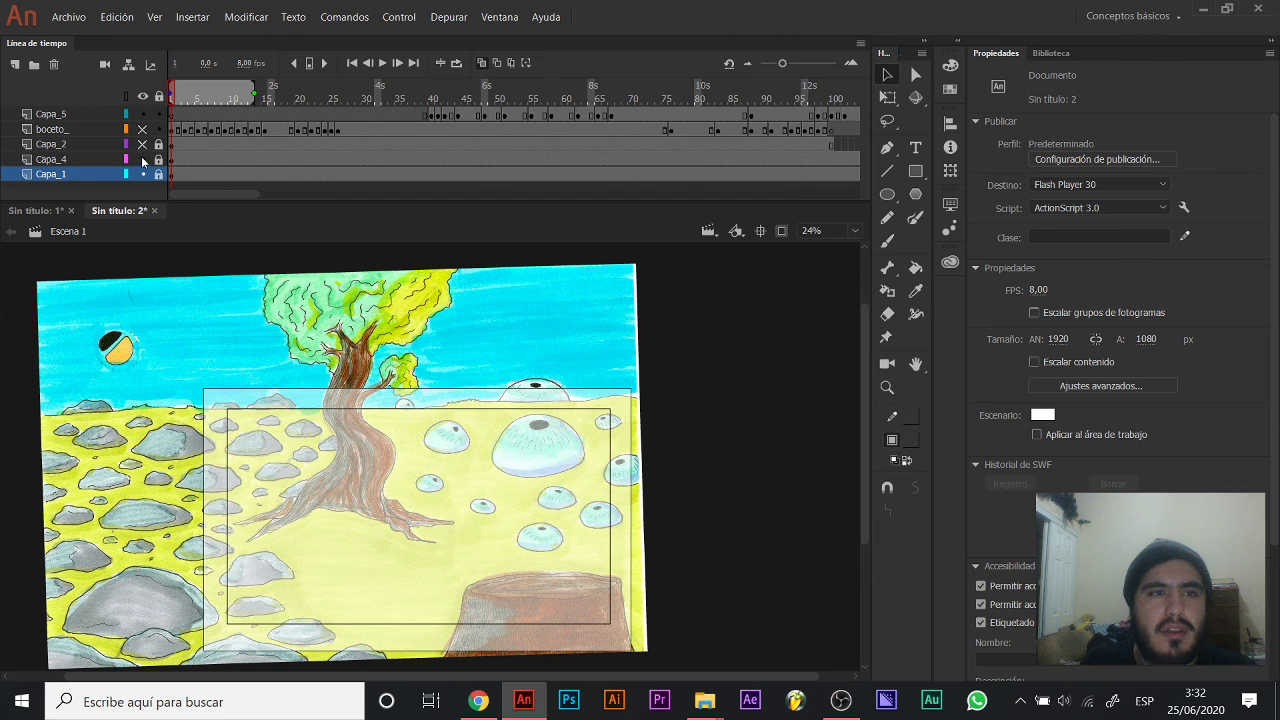
pyautogui.click(142, 159)
pyautogui.click(143, 129)
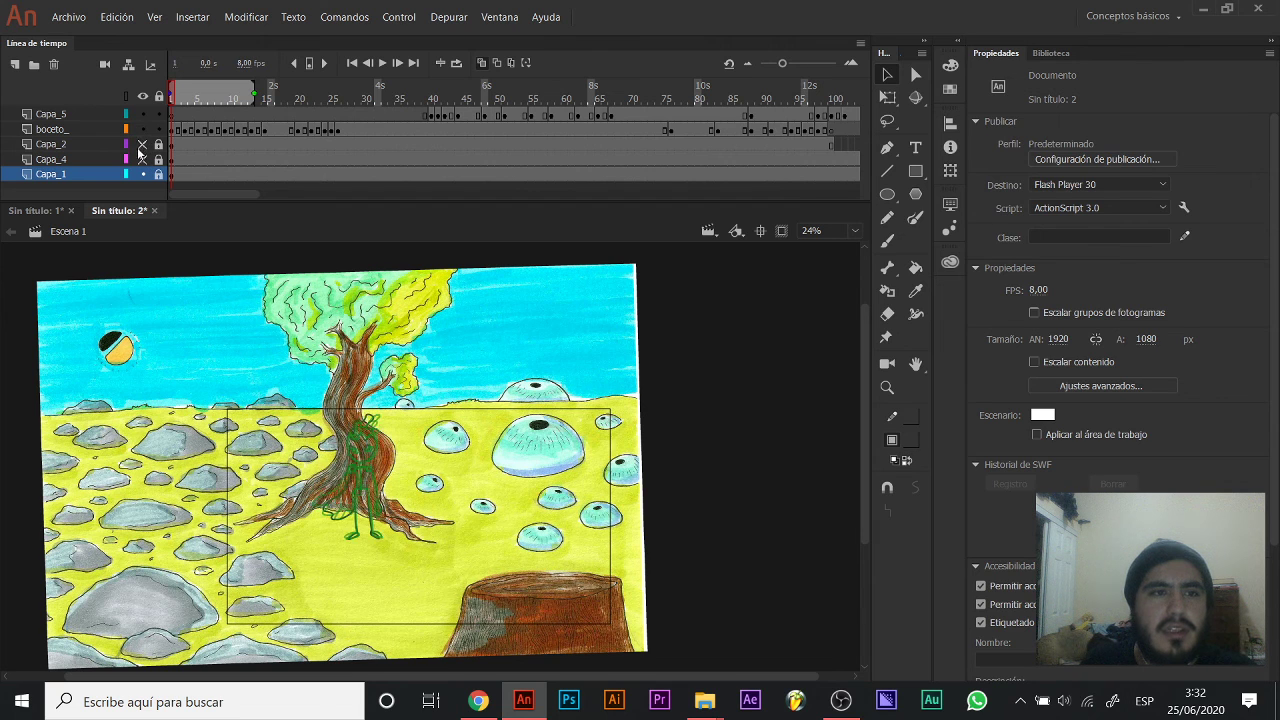
pyautogui.click(142, 159)
# Turn on loop playback and set its range from frame 1 to about frame 133.
pyautogui.moveTo(257, 95); pyautogui.dragTo(756, 95)
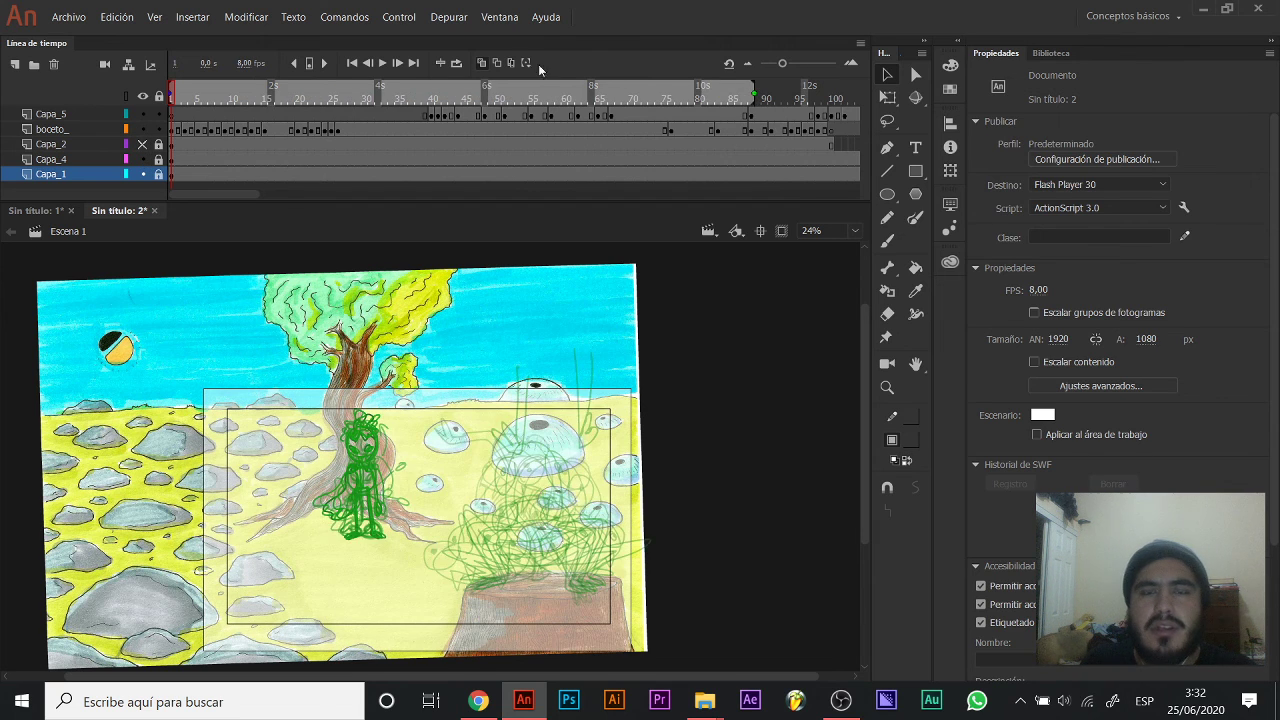
pyautogui.click(457, 64)
pyautogui.moveTo(229, 90); pyautogui.dragTo(562, 95)
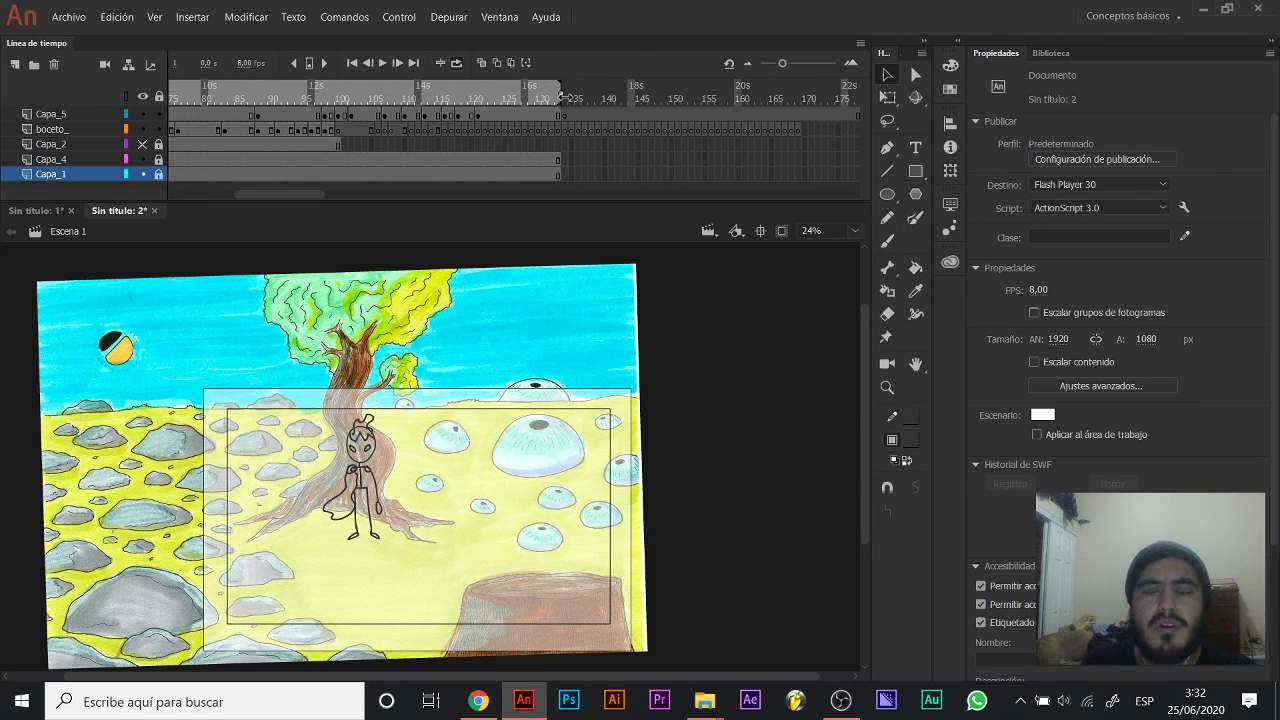
pyautogui.moveTo(411, 97); pyautogui.dragTo(1, 152)
# Fit the stage in the view, play the whole animation through, and return to frame 1.
pyautogui.click(852, 231)
pyautogui.click(834, 250)
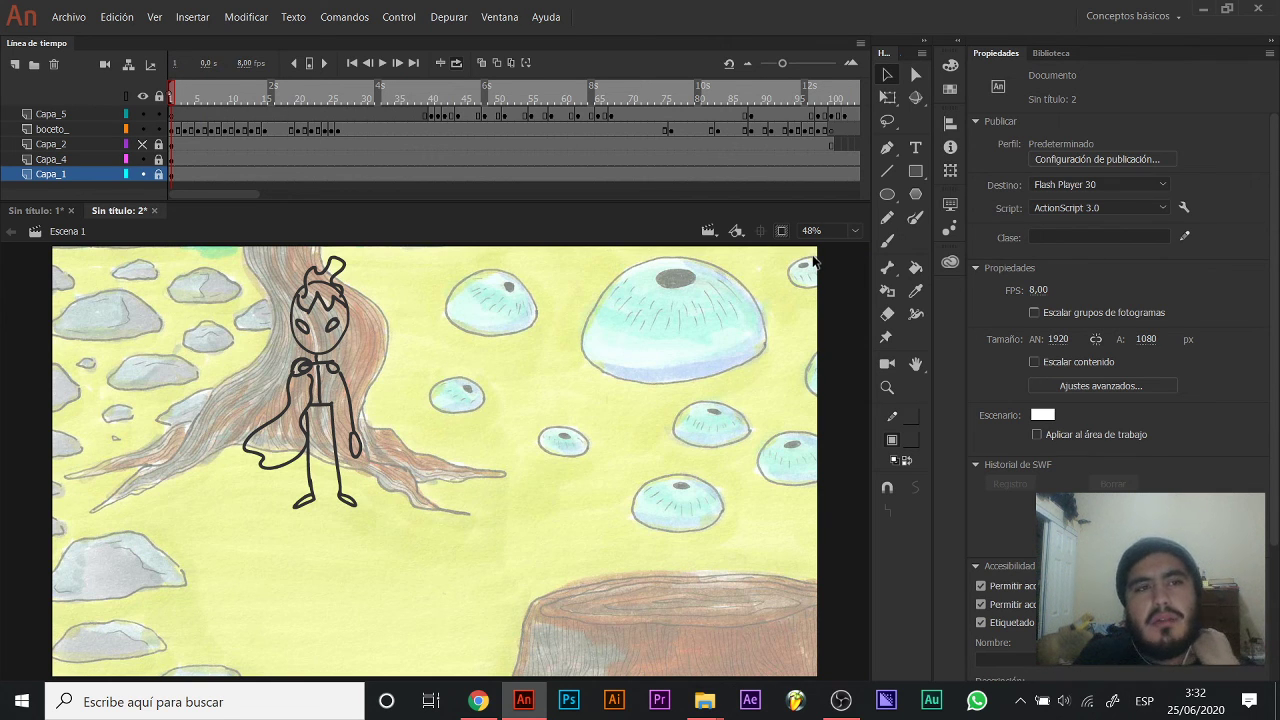
pyautogui.press('Return')
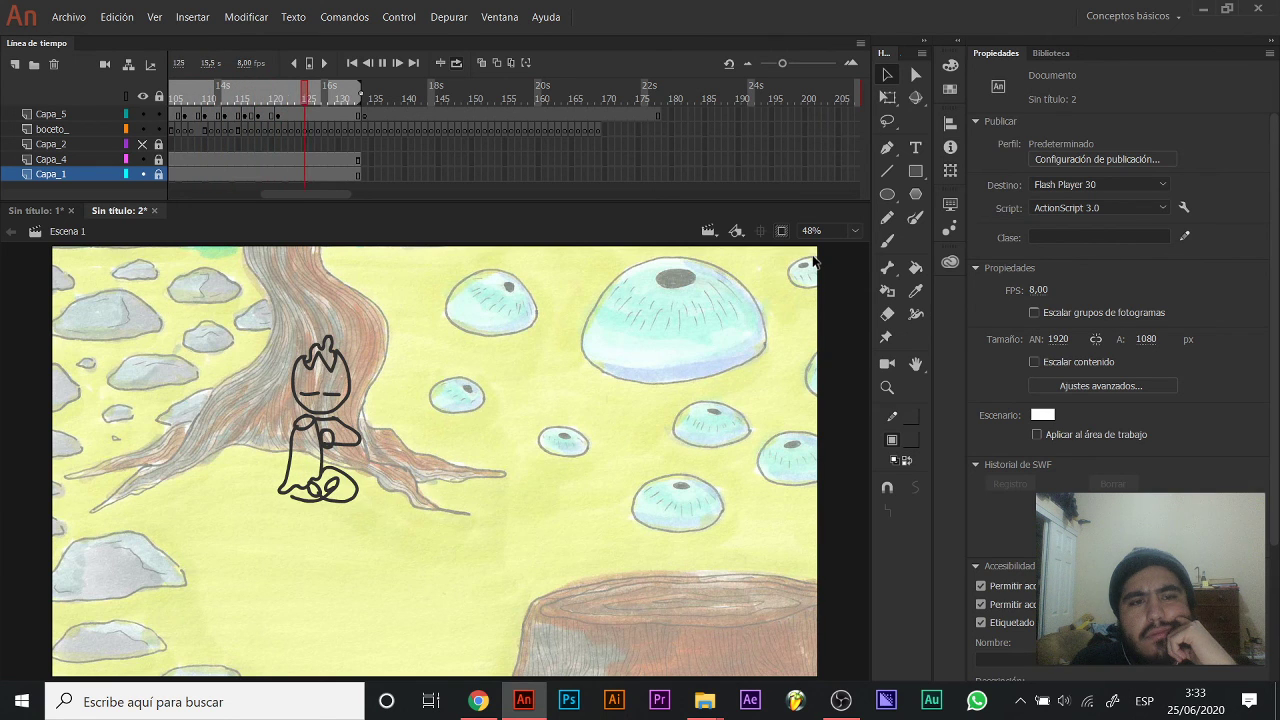
pyautogui.click(418, 89)
pyautogui.click(172, 97)
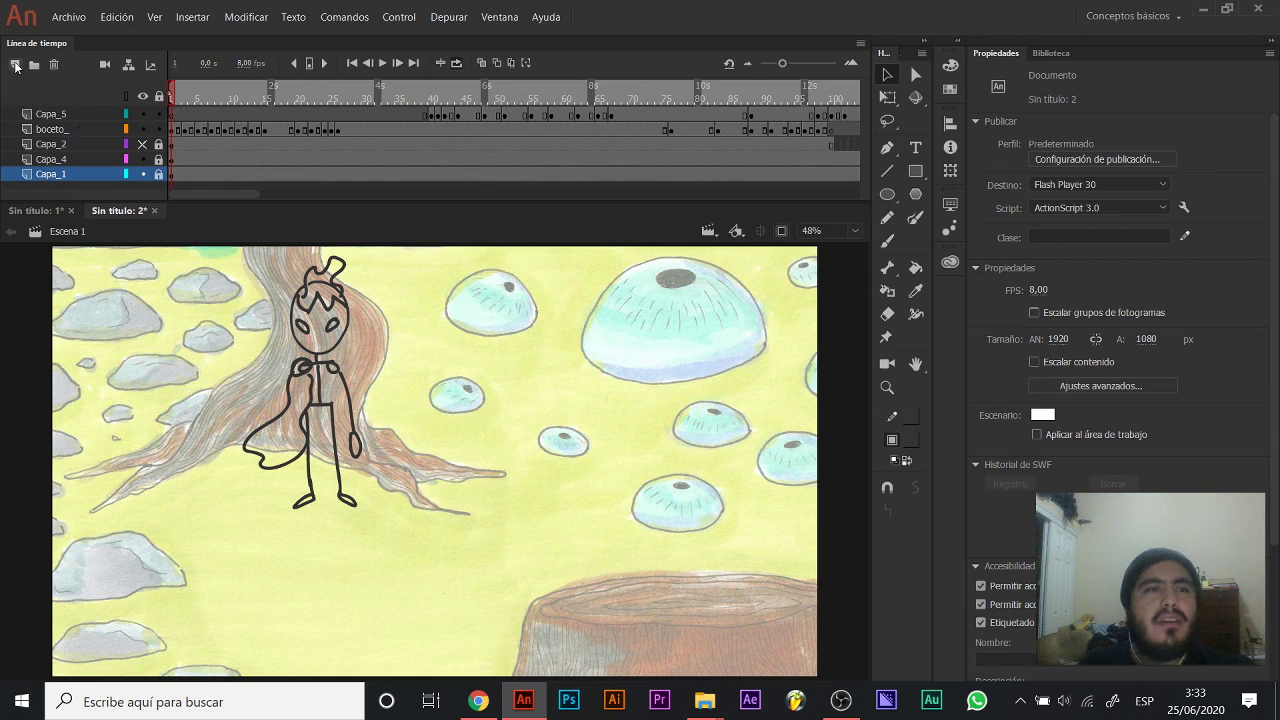
# Add a new layer to the timeline.
pyautogui.click(15, 64)
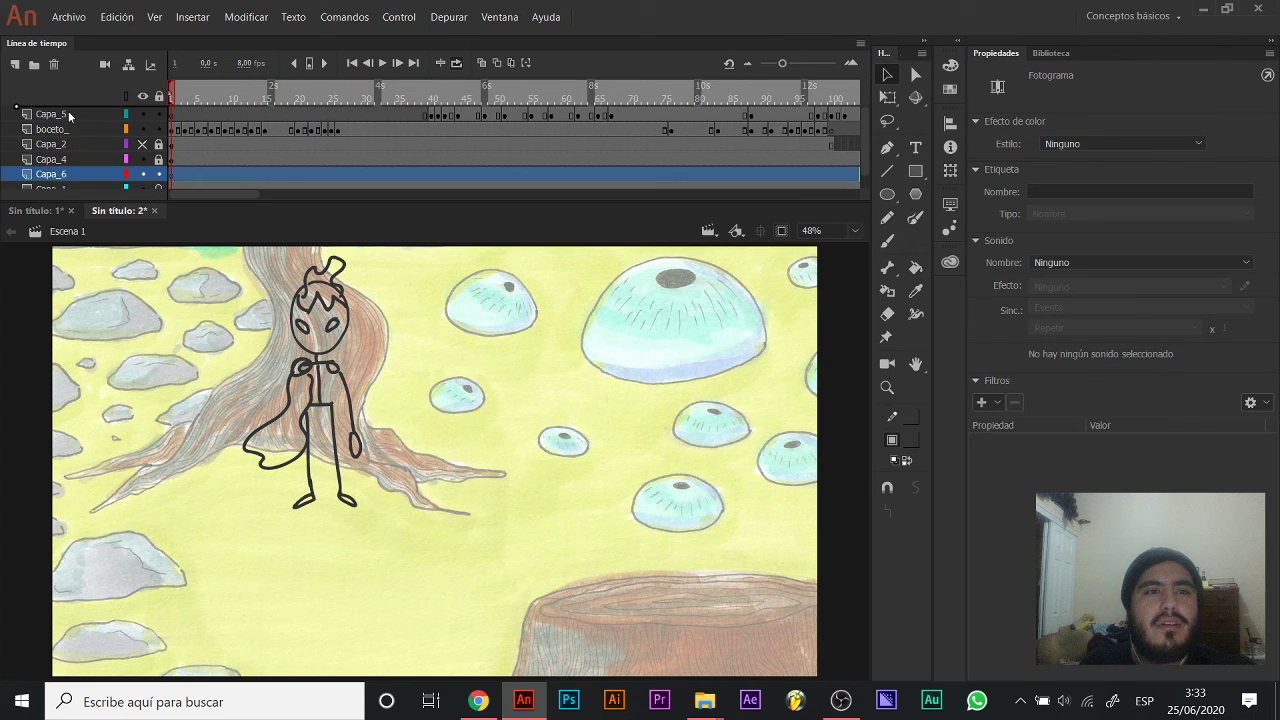